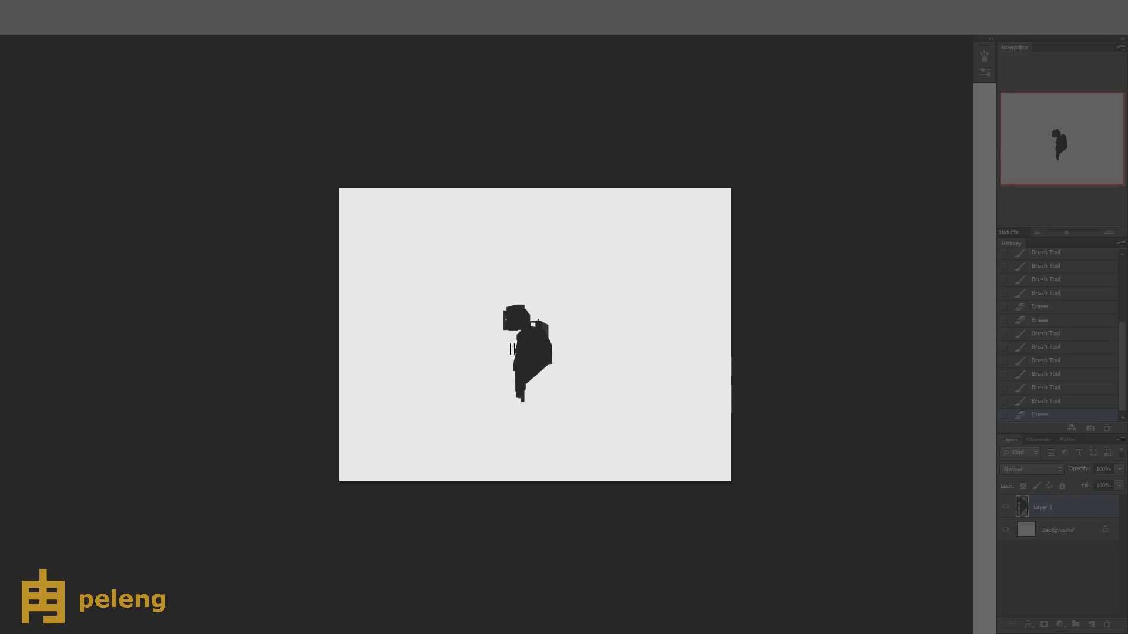
- Reshape the head, shoulder and torso silhouette with alternating brush and eraser strokes, and paint a thin rear leg below the hips
left_click_drag(529, 307, 536, 320)
key("e")
mouse_move(547, 332)
left_mouse_down()
mouse_move(510, 363)
mouse_move(510, 378)
mouse_move(500, 330)
mouse_move(532, 372)
mouse_move(499, 329)
mouse_move(511, 351)
left_mouse_up()
key("b")
key("e")
mouse_move(508, 337)
left_mouse_down()
mouse_move(531, 302)
mouse_move(532, 359)
mouse_move(512, 344)
left_mouse_up()
key("b")
mouse_move(511, 330)
left_mouse_down()
mouse_move(543, 371)
mouse_move(542, 418)
left_mouse_up()
key("e")
key("b")
left_click_drag(534, 376, 526, 393)
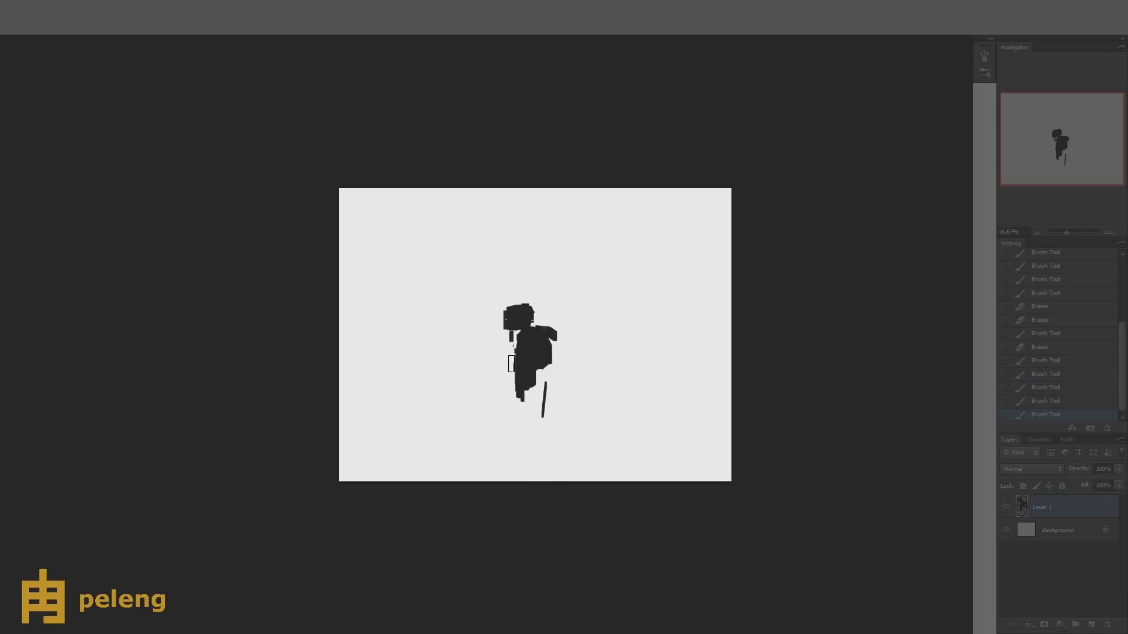
- Refine the figure's back edge and hips with eraser and brush strokes, and shift the figure slightly up the canvas
key("e")
mouse_move(552, 359)
left_mouse_down()
mouse_move(547, 381)
mouse_move(557, 356)
mouse_move(560, 369)
left_mouse_up()
key("b")
mouse_move(559, 369)
left_mouse_down()
mouse_move(534, 377)
mouse_move(535, 342)
mouse_move(536, 374)
mouse_move(549, 373)
mouse_move(553, 354)
mouse_move(522, 403)
left_mouse_up()
key("v")
key("b")
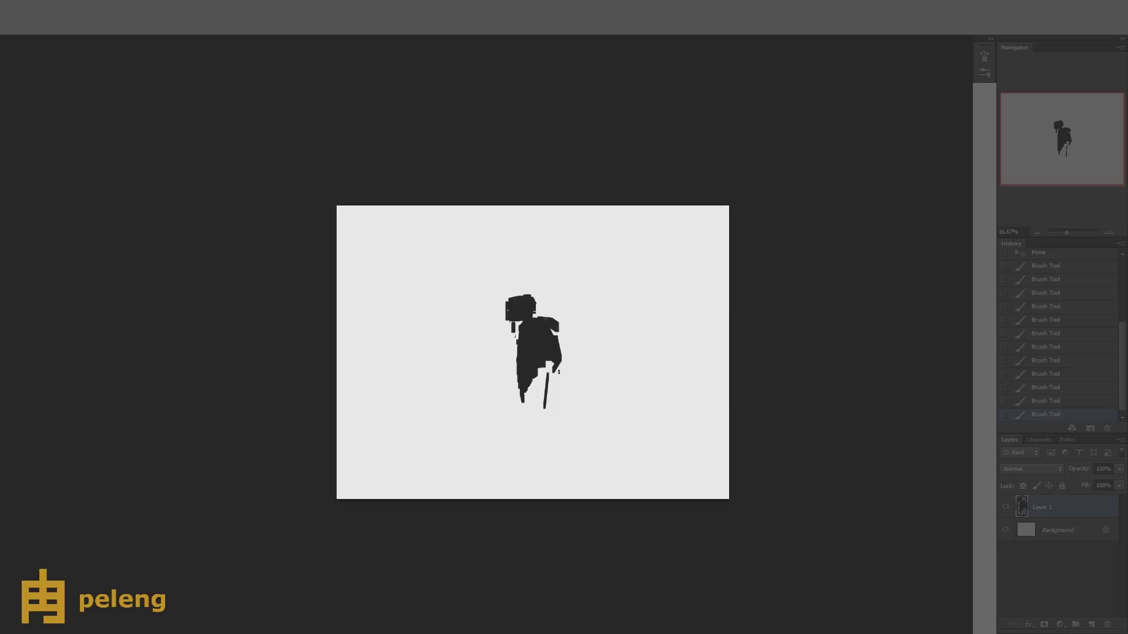
- Paint a long thin front leg down from the torso and clean up the torso's front edge
mouse_move(554, 362)
left_mouse_down()
mouse_move(557, 377)
mouse_move(526, 347)
mouse_move(559, 358)
mouse_move(517, 353)
mouse_move(527, 395)
mouse_move(517, 460)
left_mouse_up()
key("e")
key("b")
key("e")
key("b")
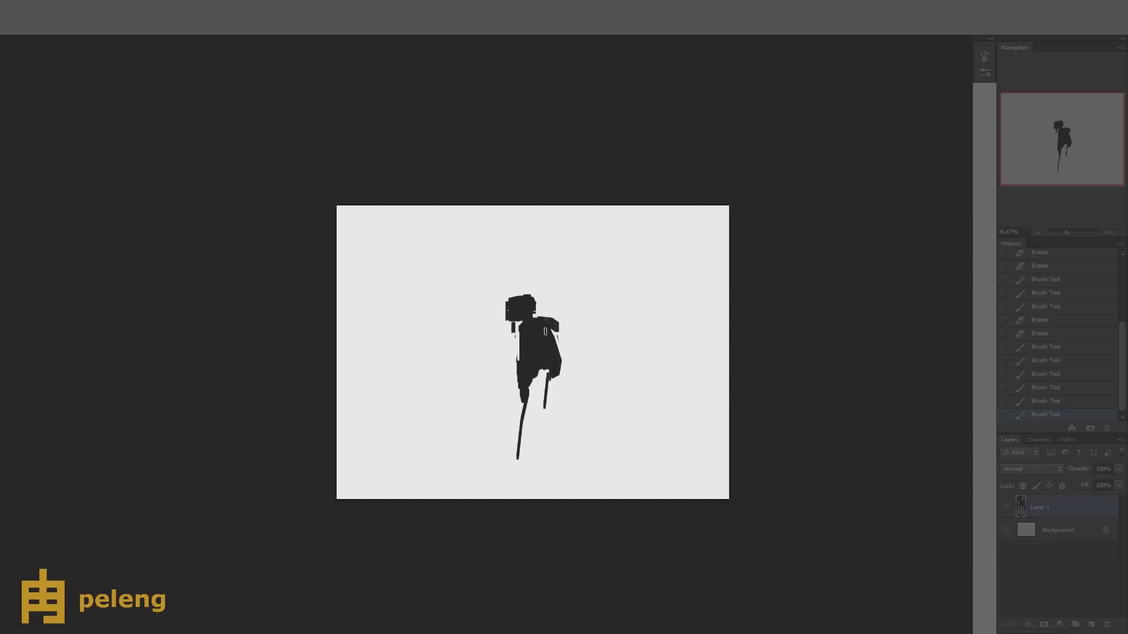
- Add a small protrusion on the figure's back, shift the figure up, and fill out the hips and upper thigh
left_click_drag(554, 340, 561, 340)
left_click_drag(11, 66, 12, 171)
left_click_drag(534, 373, 546, 370)
key("e")
key("b")
left_click_drag(545, 366, 527, 385)
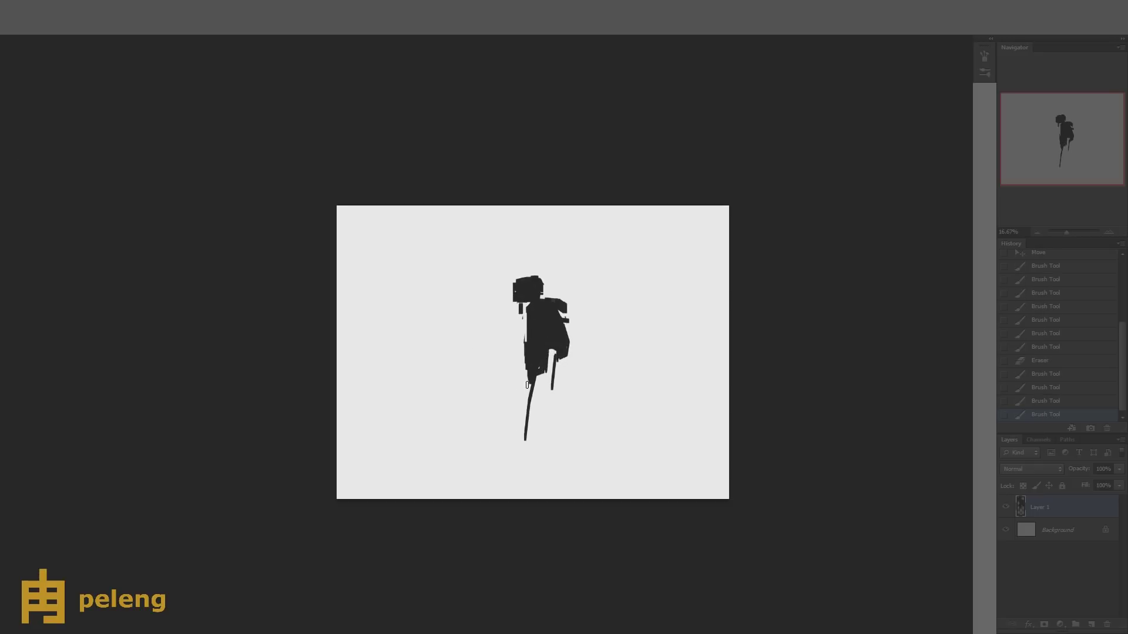
- Trim the lower end of the front leg and paint a slanted bar beneath it as the foot
key("e")
left_click(526, 435)
key("b")
left_click_drag(502, 440, 524, 448)
- Sample dark tones from the figure and dab a slightly lighter grey onto the lower back of the torso
left_click(526, 330)
left_click(546, 322)
left_click(567, 307)
left_click(553, 352)
left_click(555, 349)
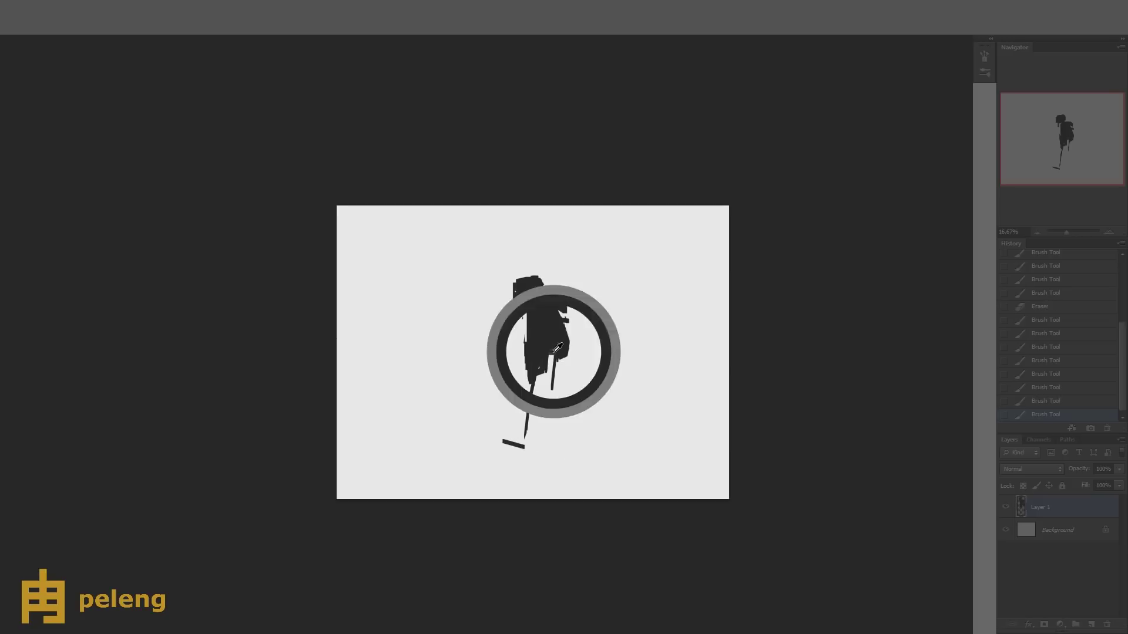
left_click(555, 348)
left_click(554, 347)
left_click(555, 347)
left_click(554, 347)
left_click(555, 348)
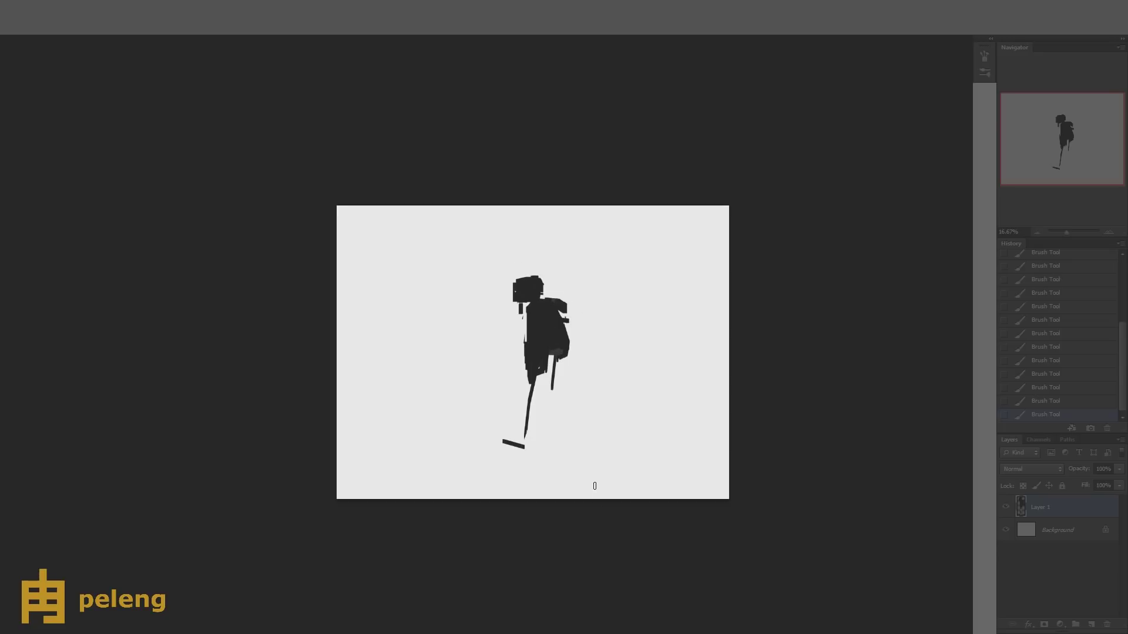
- Paint a diagonal stroke in front of the hips, a thin bar behind the back, and a small dab beside the leg
left_click(534, 372)
left_click_drag(520, 358, 506, 379)
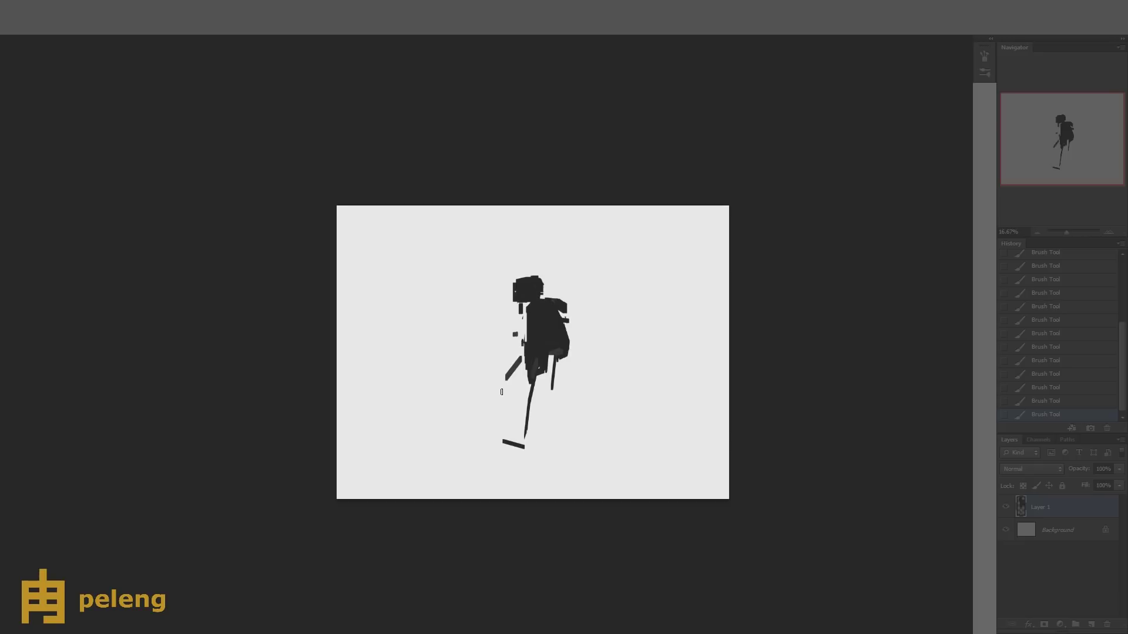
left_click_drag(564, 320, 586, 323)
left_click(608, 333, "shift")
key("ctrl+z")
left_click(542, 407)
- Block in the head and torso of a second, smaller figure in the upper right of the canvas
key("e")
left_click(519, 280)
key("b")
mouse_move(627, 238)
left_mouse_down()
mouse_move(641, 264)
mouse_move(668, 266)
mouse_move(675, 306)
left_mouse_up()
left_click(640, 262)
left_click_drag(682, 307, 661, 276)
left_click_drag(648, 267, 662, 278)
- Try brush and eraser strokes on the second figure's upper torso, undoing the unwanted ones
key("b")
left_click_drag(648, 274, 665, 282)
mouse_move(649, 275)
left_mouse_down()
mouse_move(663, 284)
mouse_move(656, 326)
mouse_move(664, 293)
mouse_move(662, 313)
mouse_move(641, 277)
mouse_move(649, 271)
left_mouse_up()
key("e")
key("ctrl+z")
key("b")
key("ctrl+z")
- Shape the second figure's neck and chest with short brush strokes and eraser cuts
left_click_drag(647, 262, 648, 271)
key("e")
left_click_drag(641, 260, 657, 269)
key("b")
left_click_drag(652, 270, 659, 277)
key("e")
key("b")
- Carve the second figure's curved torso and extend a thin diagonal limb from its lower end
mouse_move(647, 270)
left_mouse_down()
mouse_move(662, 231)
mouse_move(658, 296)
left_mouse_up()
key("e")
mouse_move(661, 288)
left_mouse_down()
mouse_move(636, 323)
mouse_move(653, 318)
mouse_move(657, 297)
mouse_move(637, 282)
mouse_move(662, 299)
left_mouse_up()
key("b")
mouse_move(658, 282)
left_mouse_down()
mouse_move(679, 316)
mouse_move(684, 301)
mouse_move(655, 331)
mouse_move(686, 312)
mouse_move(695, 374)
mouse_move(673, 294)
mouse_move(690, 315)
left_mouse_up()
key("e")
key("b")
key("e")
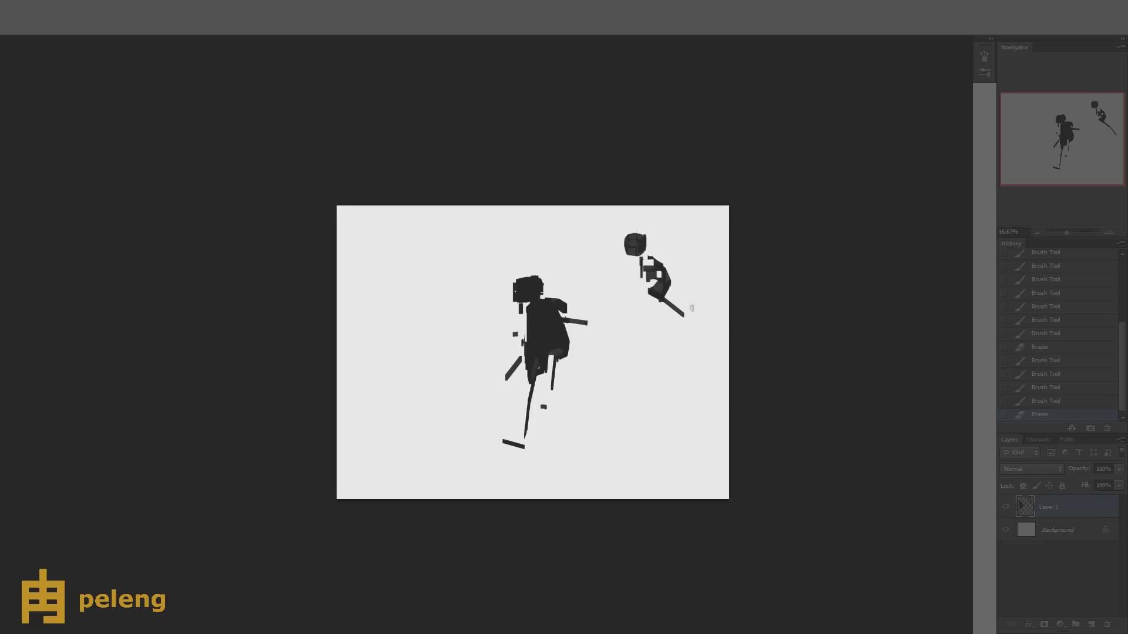
- Select the second figure with a rectangular marquee, cut it to its own layer, and move it slightly up toward the first figure
key("m")
left_click_drag(607, 222, 697, 333)
key("ctrl+shift+j")
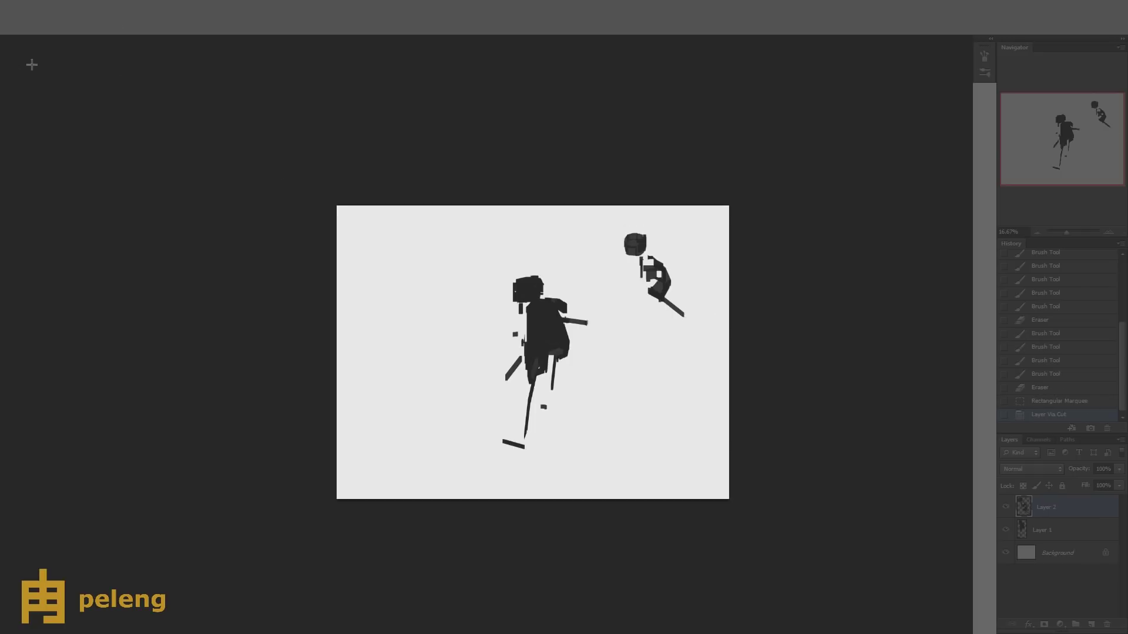
key("v")
left_click_drag(674, 285, 642, 286)
- Rework the second figure's waist with brush and eraser strokes, cutting back the diagonal limb
key("b")
key("e")
mouse_move(642, 286)
left_mouse_down()
mouse_move(670, 311)
mouse_move(643, 282)
mouse_move(638, 294)
mouse_move(660, 268)
mouse_move(647, 290)
left_mouse_up()
key("b")
left_click_drag(648, 291, 646, 293)
key("e")
left_click_drag(642, 286, 647, 292)
key("b")
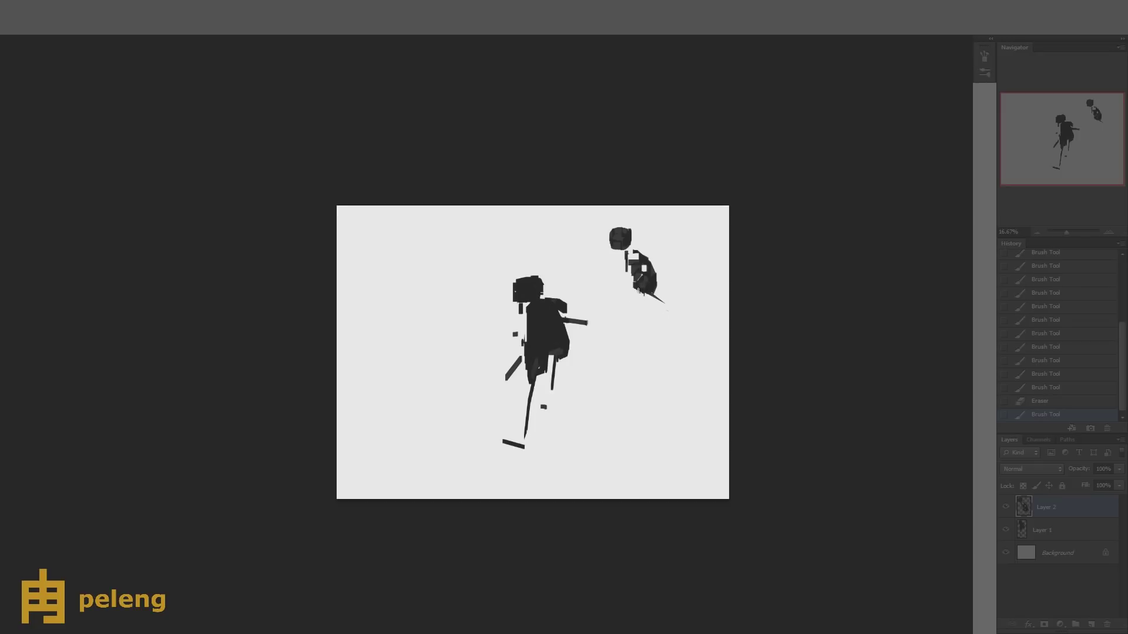
- Step back through the recent edits on the second figure and redo them to compare versions
key("ctrl+alt+z")
key("ctrl+alt+z")
key("ctrl+alt+z")
key("ctrl+alt+z")
key("ctrl+alt+z")
key("ctrl+alt+z")
key("ctrl+alt+z")
key("ctrl+alt+z")
key("ctrl+alt+z")
key("ctrl+shift+z")
key("ctrl+shift+z")
key("ctrl+shift+z")
key("ctrl+shift+z")
key("ctrl+shift+z")
key("ctrl+shift+z")
key("ctrl+shift+z")
key("ctrl+shift+z")
key("ctrl+shift+z")
- Trim the second figure's waist, build up its hips, and paint a tapering thigh with a knee beneath them
key("e")
mouse_move(646, 291)
left_mouse_down()
mouse_move(632, 264)
mouse_move(645, 304)
mouse_move(670, 304)
mouse_move(656, 286)
mouse_move(659, 313)
mouse_move(653, 289)
mouse_move(670, 266)
mouse_move(657, 285)
left_mouse_up()
key("b")
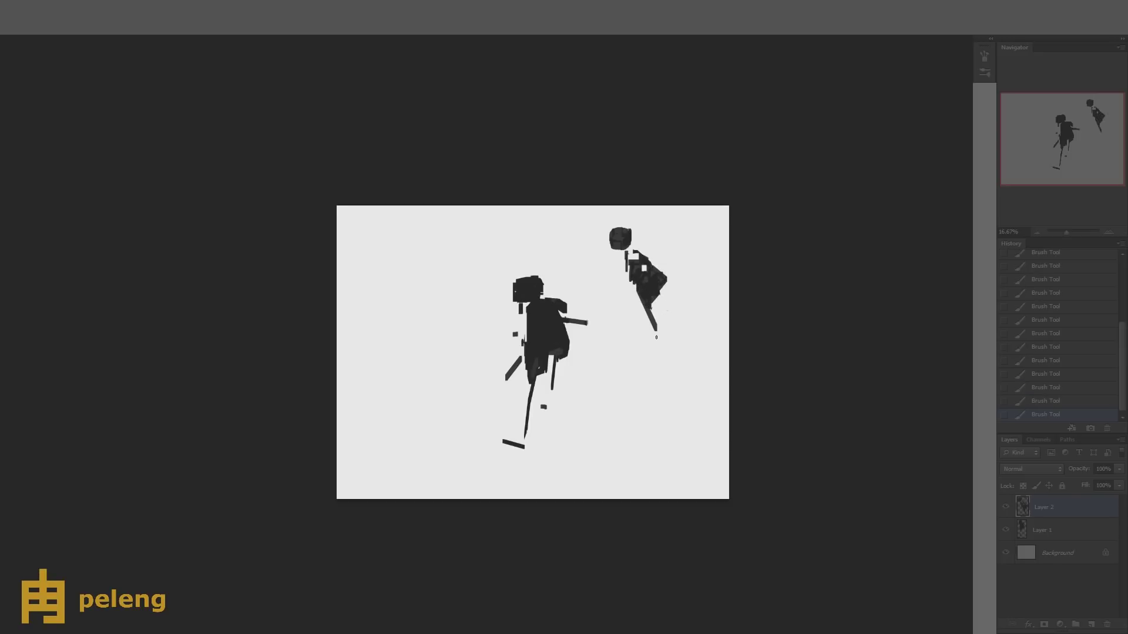
mouse_move(650, 330)
left_mouse_down()
mouse_move(657, 368)
mouse_move(691, 344)
mouse_move(662, 371)
mouse_move(661, 341)
left_mouse_up()
key("e")
key("b")
- Extend the second figure's rear leg diagonally down to a foot and erase around the knee
key("e")
mouse_move(659, 332)
left_mouse_down()
mouse_move(665, 382)
mouse_move(654, 338)
mouse_move(681, 368)
mouse_move(676, 298)
mouse_move(660, 331)
mouse_move(680, 366)
left_mouse_up()
key("b")
left_click(685, 369, "shift")
key("e")
left_click_drag(660, 330, 658, 336)
mouse_move(655, 331)
left_mouse_down()
mouse_move(681, 364)
mouse_move(661, 346)
left_mouse_up()
left_click_drag(655, 320, 649, 325)
- Paint the second figure's front shin as a thin vertical stroke and strengthen the rear lower leg
key("b")
left_click_drag(649, 326, 648, 321)
left_click_drag(648, 323, 647, 320)
left_click_drag(647, 322, 647, 334)
left_click_drag(647, 332, 672, 357)
- Slim the second figure's rear calf with the eraser and repaint its two feet
key("e")
left_click_drag(679, 363, 674, 354)
mouse_move(676, 360)
left_mouse_down()
mouse_move(670, 350)
mouse_move(680, 375)
mouse_move(652, 347)
left_mouse_up()
key("b")
left_click_drag(648, 346, 657, 349)
left_click_drag(648, 347, 681, 376)
key("e")
left_click_drag(657, 348, 646, 341)
- Refine the second figure's feet, carving a small pointed front foot and an upright block for the rear foot
key("b")
left_click_drag(644, 337, 646, 339)
key("e")
left_click_drag(645, 338, 639, 335)
key("b")
left_click_drag(679, 367, 681, 379)
key("e")
key("b")
key("e")
left_click_drag(640, 338, 641, 347)
key("b")
key("e")
left_click_drag(643, 329, 640, 340)
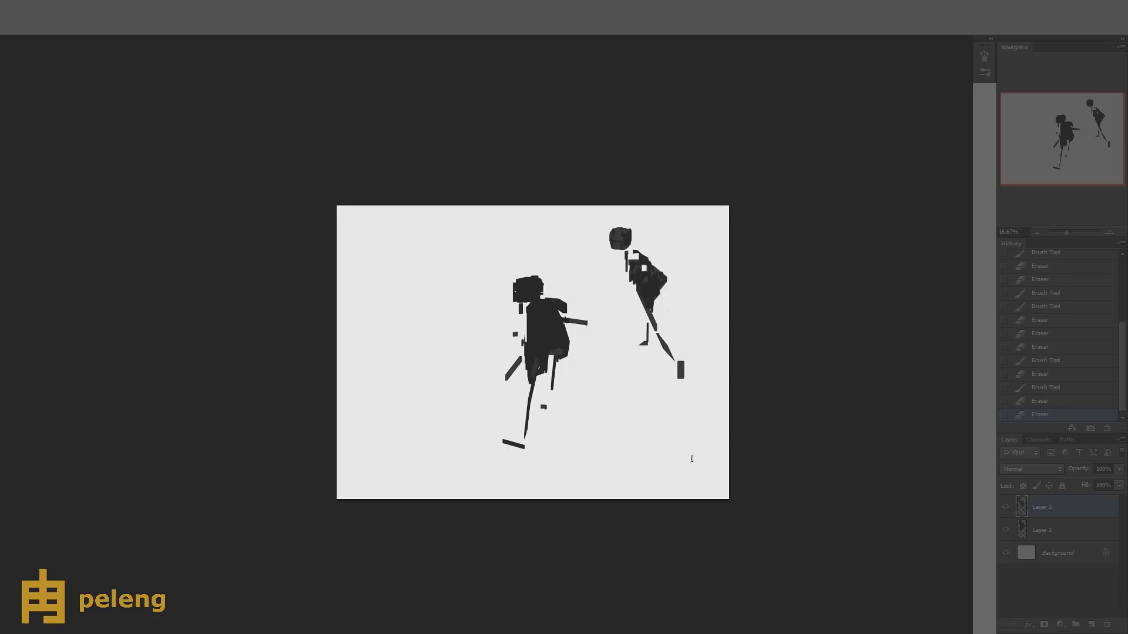
- Scale the second figure down slightly with Free Transform
key("ctrl+t")
key("Return")
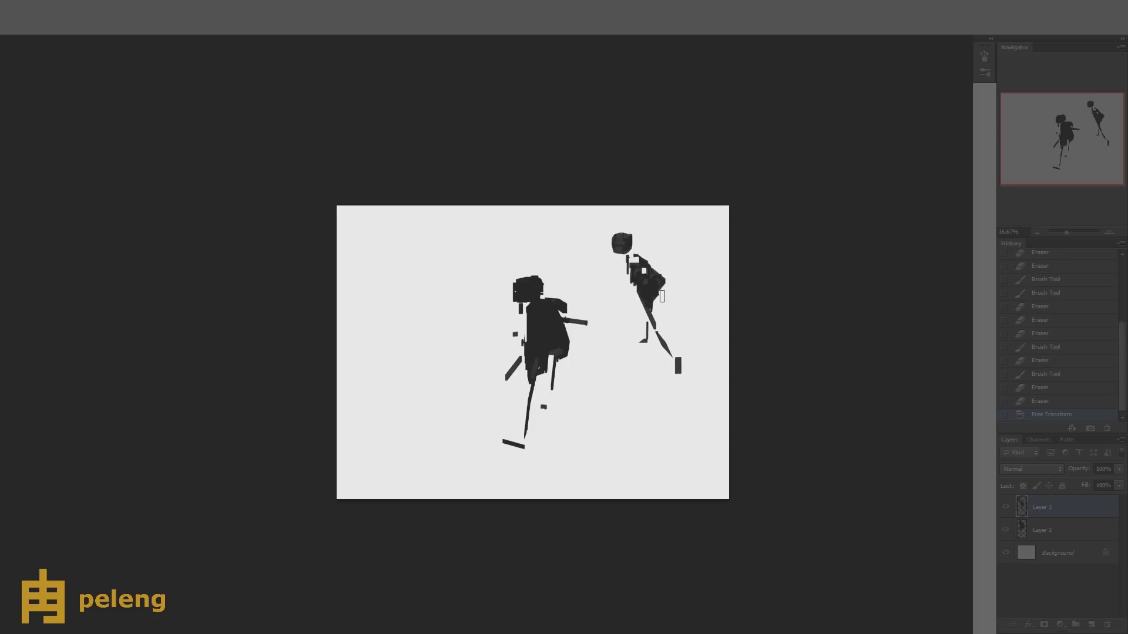
- Fill out the second figure's front and rear feet with brush strokes, and flip the canvas horizontally
left_click_drag(678, 357, 679, 376)
key("b")
left_click_drag(645, 339, 639, 346)
left_click_drag(646, 341, 647, 349)
left_click_drag(640, 344, 644, 347)
left_click_drag(643, 340, 646, 344)
left_click_drag(641, 343, 677, 359)
left_click_drag(673, 353, 675, 376)
key("h")
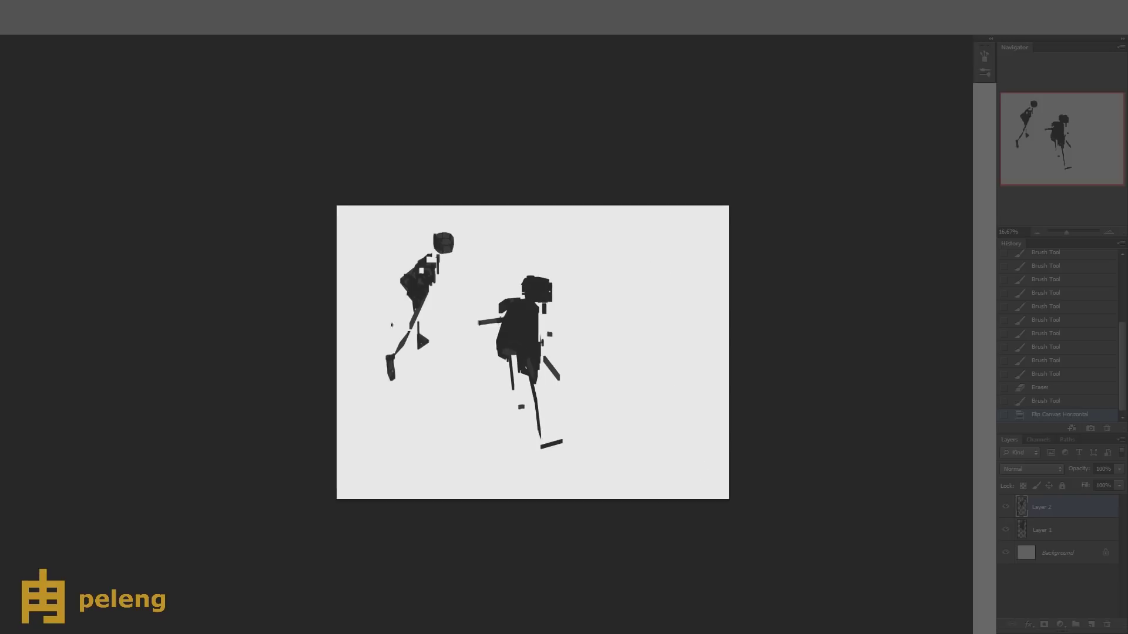
- Trim the area between the smaller figure's legs with the eraser and duplicate its layer
left_click(392, 325)
key("e")
left_click_drag(419, 322, 405, 351)
key("b")
key("ctrl+j")
- Flip the canvas horizontally and repaint the smaller figure's rear calf and wedge-shaped foot
key("ctrl+shift+h")
mouse_move(658, 329)
left_mouse_down()
mouse_move(674, 379)
mouse_move(672, 359)
left_mouse_up()
key("e")
key("b")
left_click_drag(669, 359, 675, 373)
left_click_drag(677, 357, 670, 373)
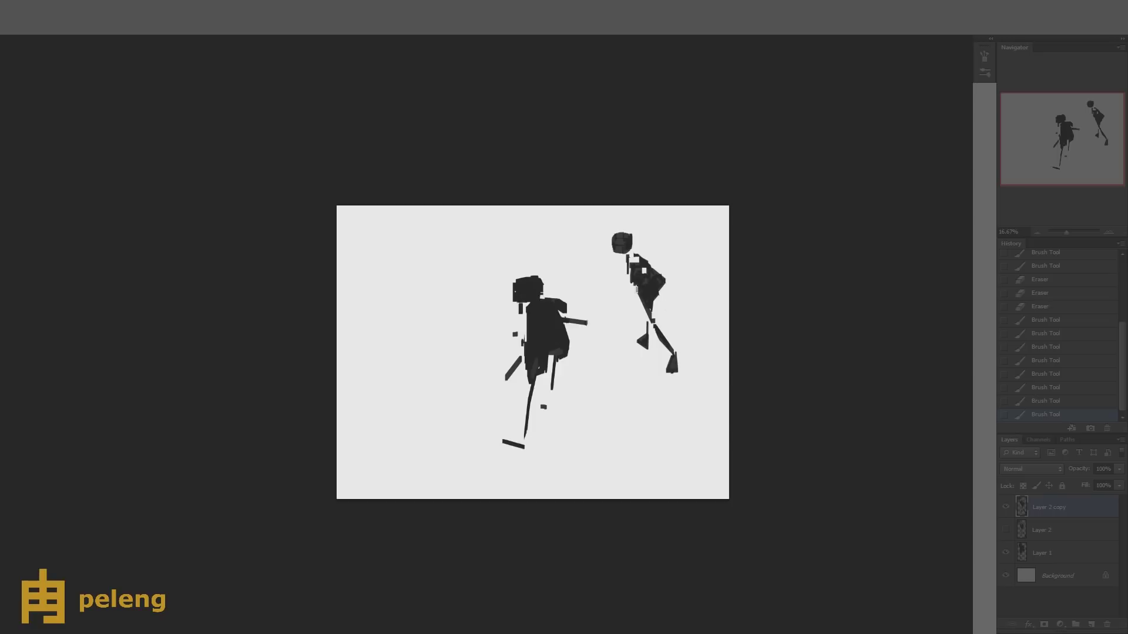
- Erase the smaller figure's rear calf and foot, paint a slim raised front thigh, and move the figure slightly to the right
left_click_drag(636, 289, 615, 304)
key("e")
mouse_move(652, 320)
left_mouse_down()
mouse_move(676, 374)
mouse_move(651, 324)
left_mouse_up()
mouse_move(626, 285)
left_mouse_down()
mouse_move(654, 293)
mouse_move(609, 323)
left_mouse_up()
key("e")
key("b")
left_click_drag(612, 321, 609, 326)
key("e")
key("v")
left_click_drag(189, 152, 210, 154)
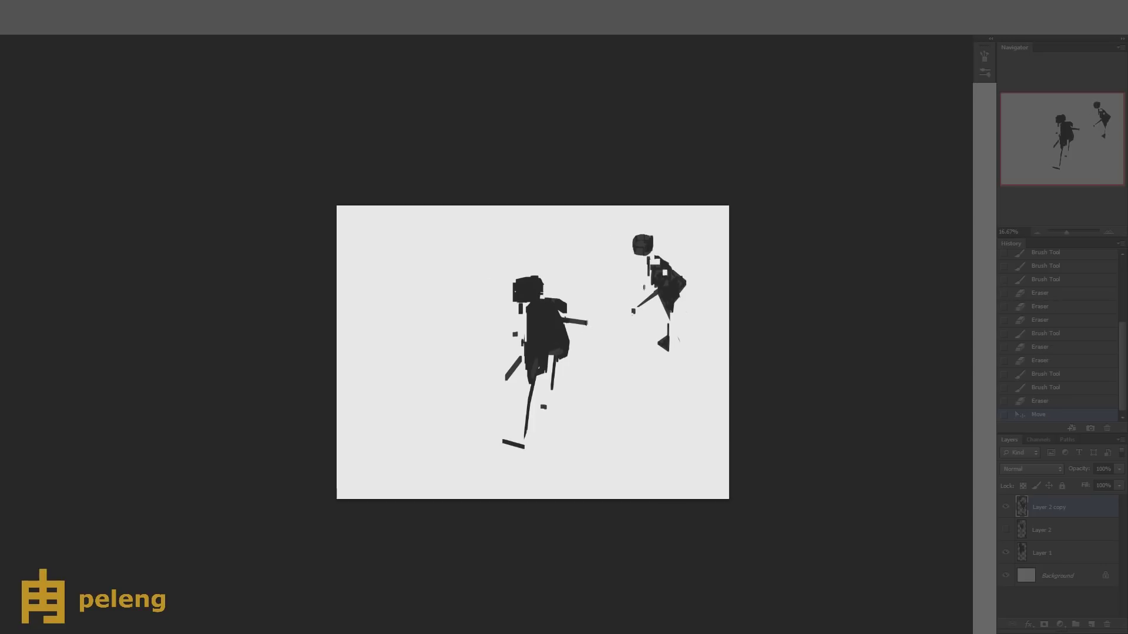
- Paint the smaller figure's long slanted front shin and fill out its thigh and hip with dark strokes
key("b")
mouse_move(632, 309)
left_mouse_down()
mouse_move(675, 314)
mouse_move(645, 300)
left_mouse_up()
key("e")
key("b")
mouse_move(670, 286)
left_mouse_down()
mouse_move(657, 291)
mouse_move(631, 356)
mouse_move(678, 299)
left_mouse_up()
left_click_drag(681, 297, 672, 304)
- Duplicate the larger figure's layer with the original hidden, and round off the top of its head
key("alt+bracketleft")
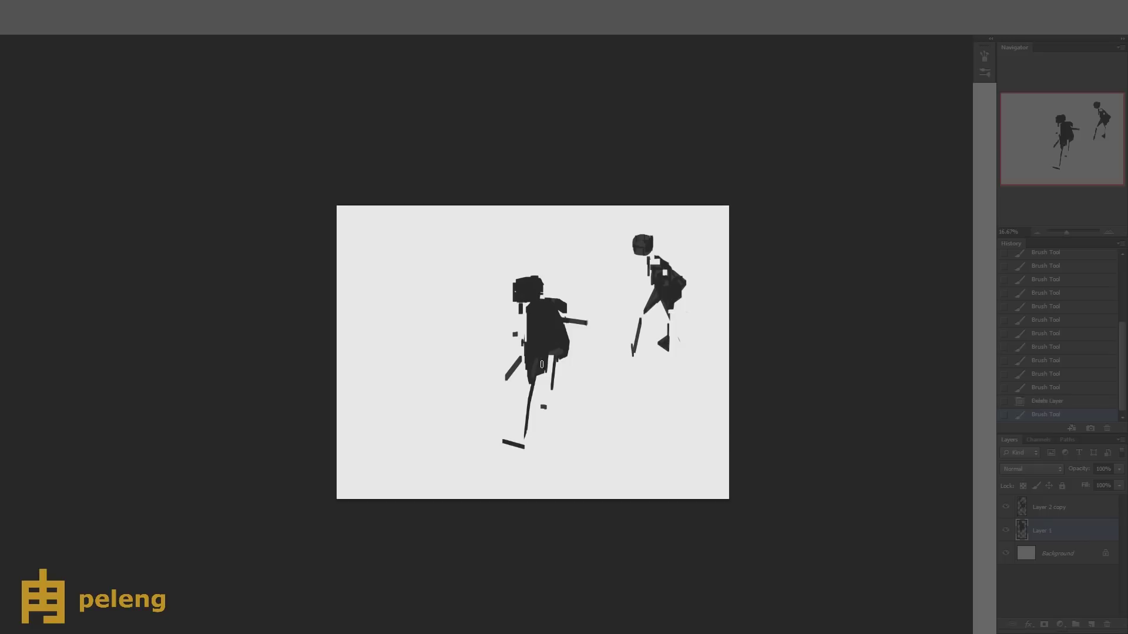
key("ctrl+j")
left_click(1008, 554)
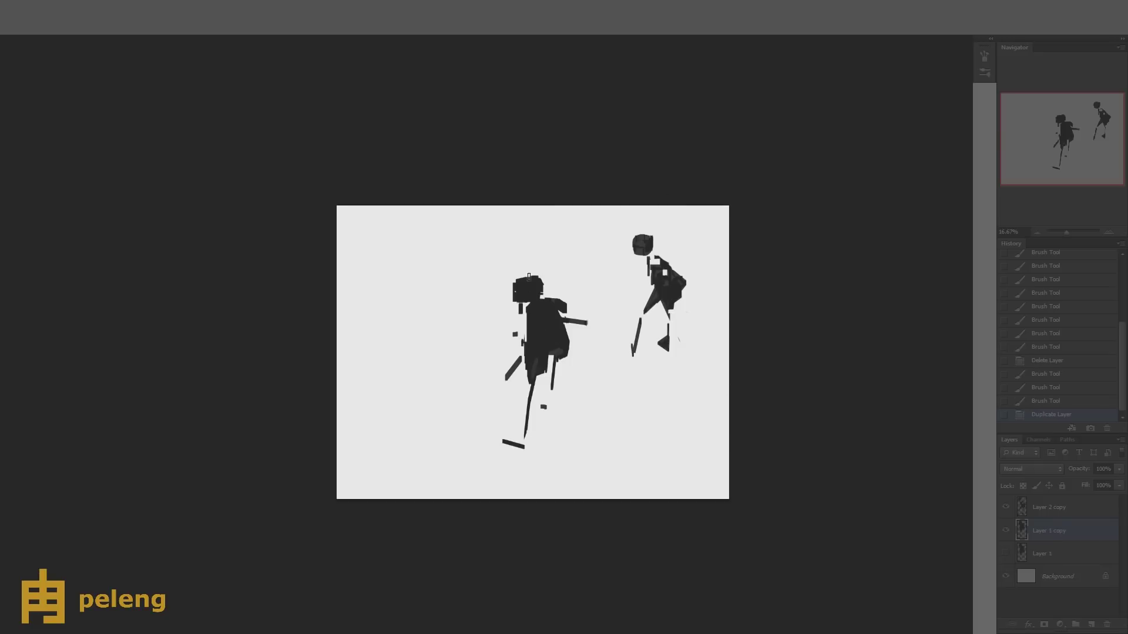
left_click_drag(523, 277, 528, 276)
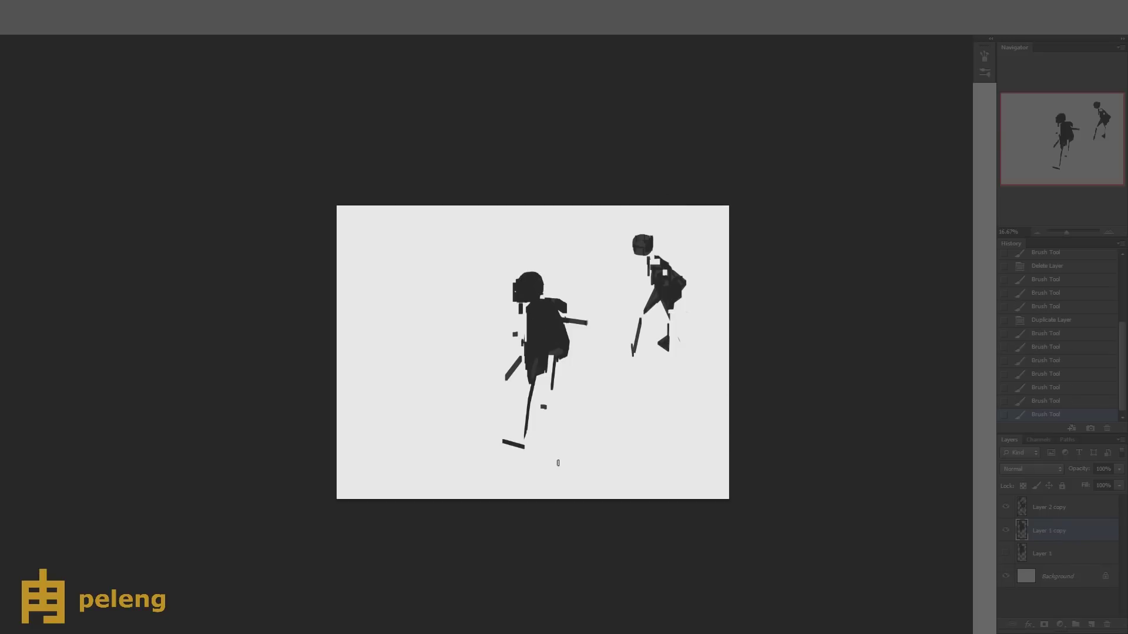
- Extend the larger figure's trailing arm with a tapered forearm split into two slim dark pieces
left_click_drag(590, 324, 608, 336)
key("e")
key("b")
left_click(574, 321)
left_click(586, 330)
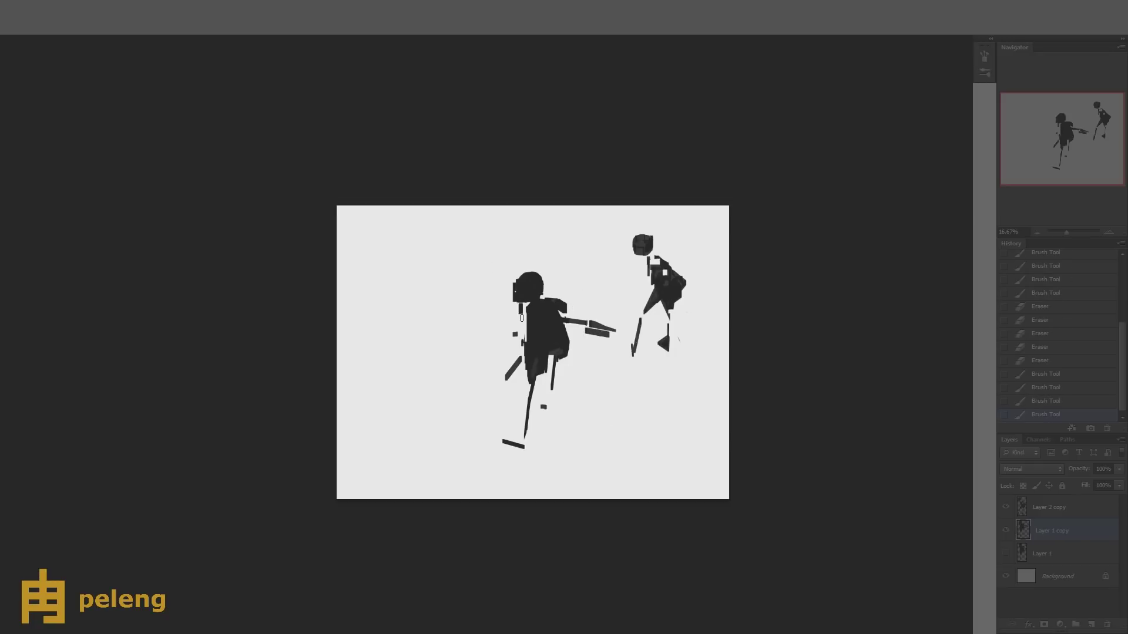
- Cut a diagonal light gap across the larger figure's upper chest and attach a small dark block at its waist
mouse_move(520, 306)
left_mouse_down()
mouse_move(526, 331)
mouse_move(546, 299)
left_mouse_up()
left_click_drag(522, 345, 524, 347)
key("b")
mouse_move(520, 338)
left_mouse_down()
mouse_move(524, 346)
mouse_move(517, 339)
left_mouse_up()
key("e")
left_click(576, 513)
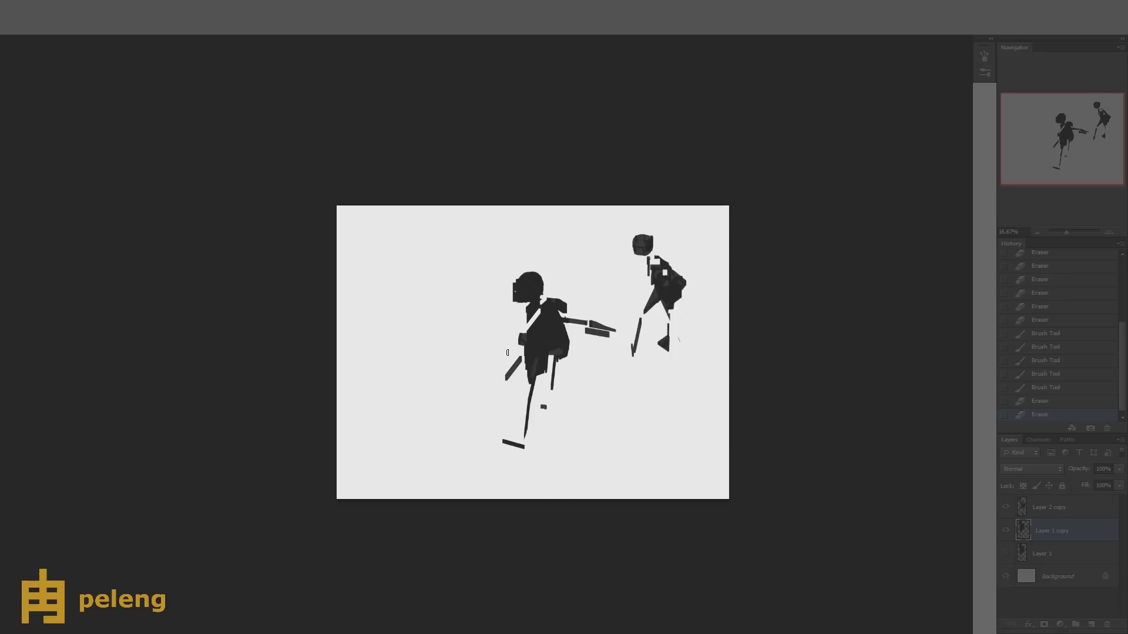
- On a new layer, paint a boxy frame around the smaller figure's head and three thin vertical bars behind it
key("ctrl+plus")
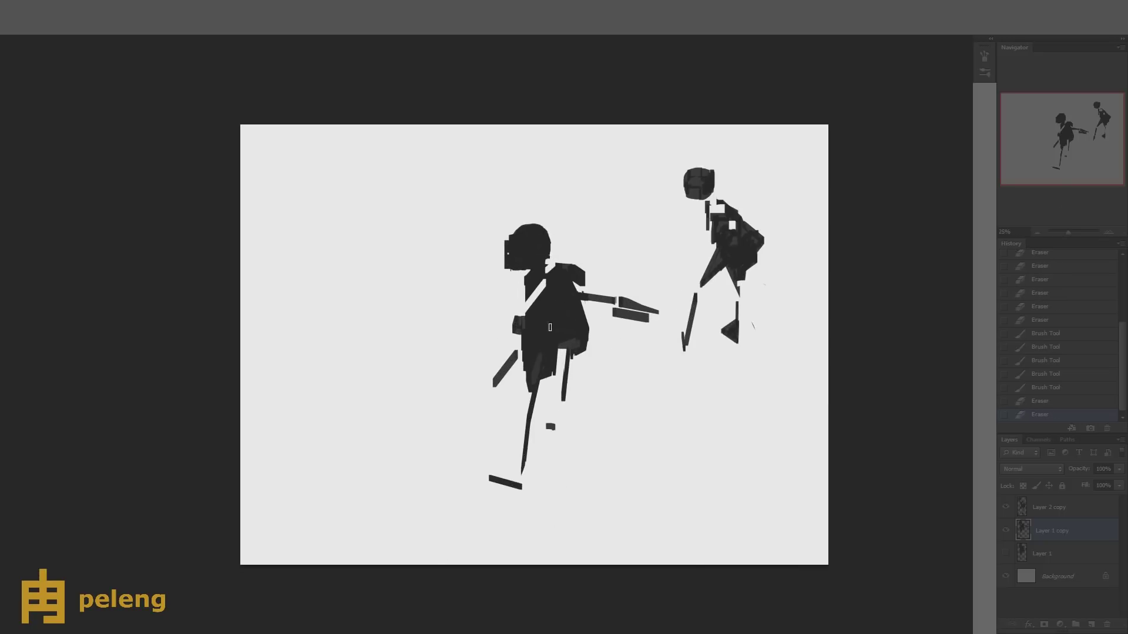
key("ctrl+shift+alt+n")
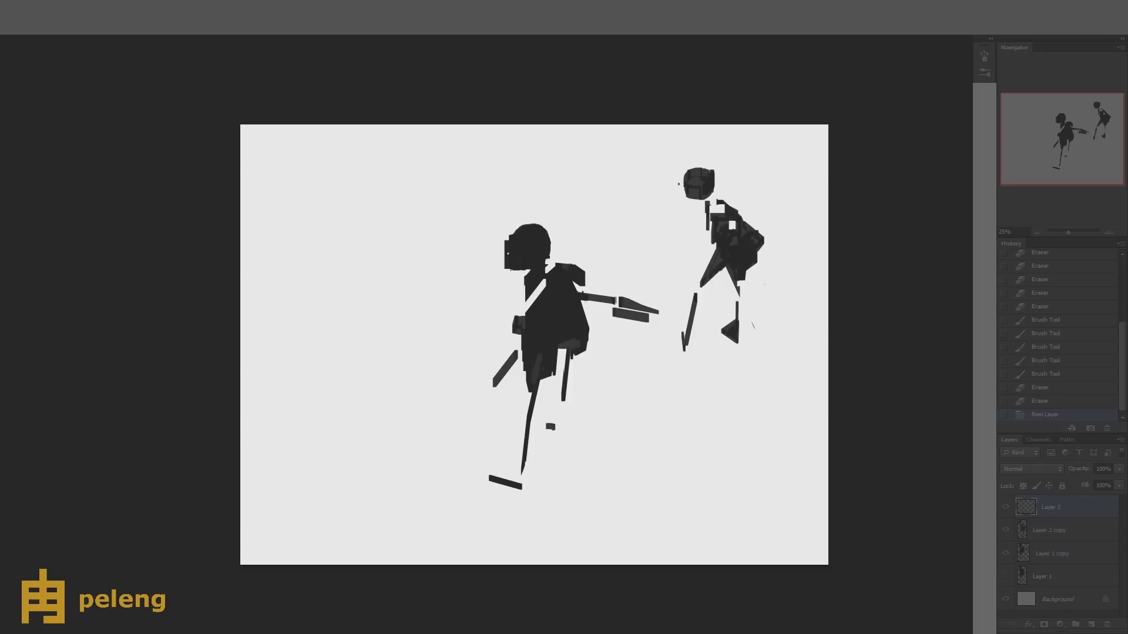
key("b")
mouse_move(691, 189)
left_mouse_down()
mouse_move(692, 207)
mouse_move(715, 164)
mouse_move(718, 195)
mouse_move(691, 203)
left_mouse_up()
mouse_move(725, 165)
left_mouse_down()
mouse_move(725, 197)
mouse_move(733, 190)
left_mouse_up()
- On the larger figure's layer, trim the blocky front of the head and paint a lighter grey oval face
left_click(537, 333, "ctrl")
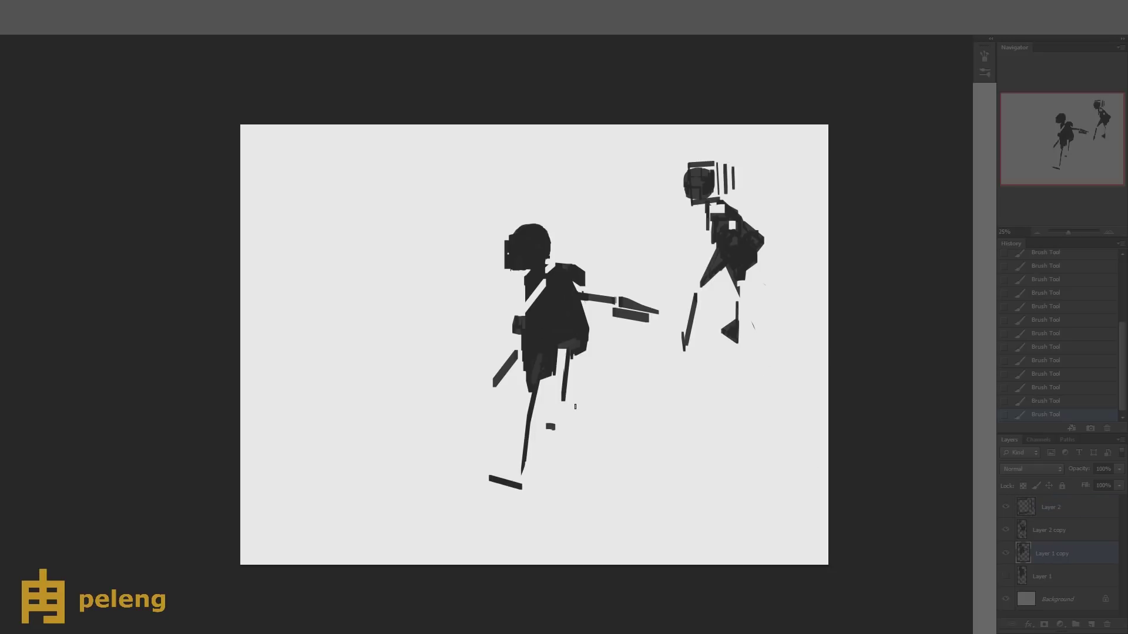
key("e")
left_click_drag(512, 234, 510, 242)
mouse_move(506, 235)
left_mouse_down()
mouse_move(505, 269)
mouse_move(504, 258)
left_mouse_up()
left_click_drag(508, 253, 508, 268)
mouse_move(508, 259)
left_mouse_down()
mouse_move(509, 268)
mouse_move(519, 244)
mouse_move(530, 256)
left_mouse_up()
key("b")
left_click(528, 251)
left_click_drag(529, 246, 527, 280)
key("e")
left_click(528, 277)
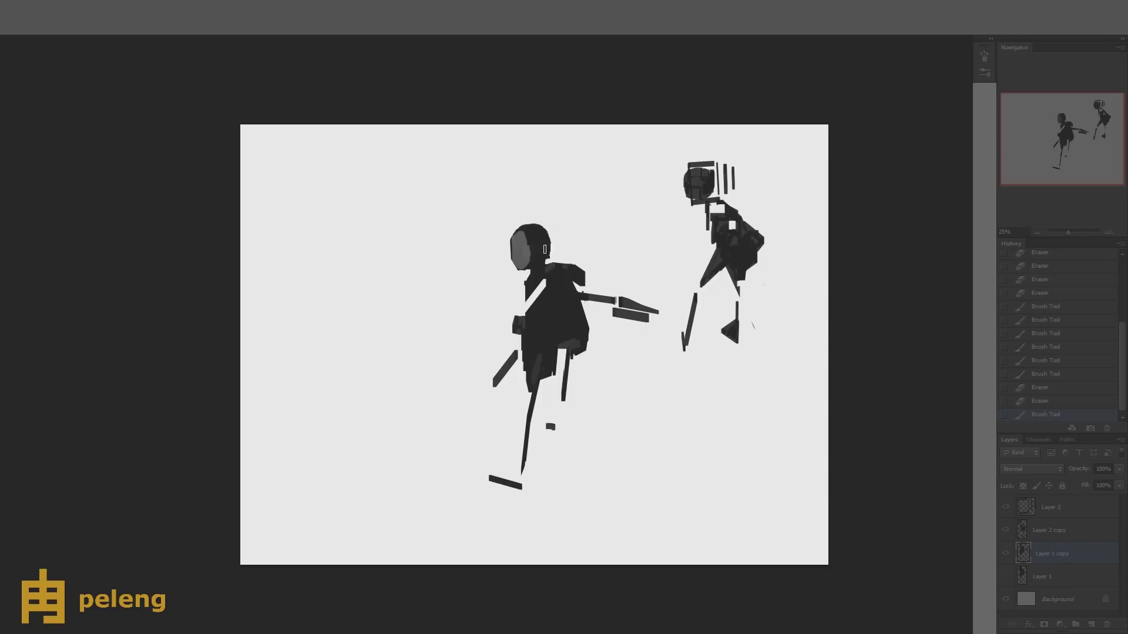
- Fill the larger figure's chest gap with dark paint and add a grey shoulder plane and a grey bar at the waist
mouse_move(516, 319)
left_mouse_down()
mouse_move(519, 334)
mouse_move(521, 316)
left_mouse_up()
key("b")
left_click_drag(539, 277, 527, 309)
mouse_move(544, 275)
left_mouse_down()
mouse_move(531, 320)
mouse_move(547, 269)
mouse_move(571, 279)
mouse_move(563, 266)
mouse_move(546, 286)
left_mouse_up()
left_click_drag(568, 269, 529, 307)
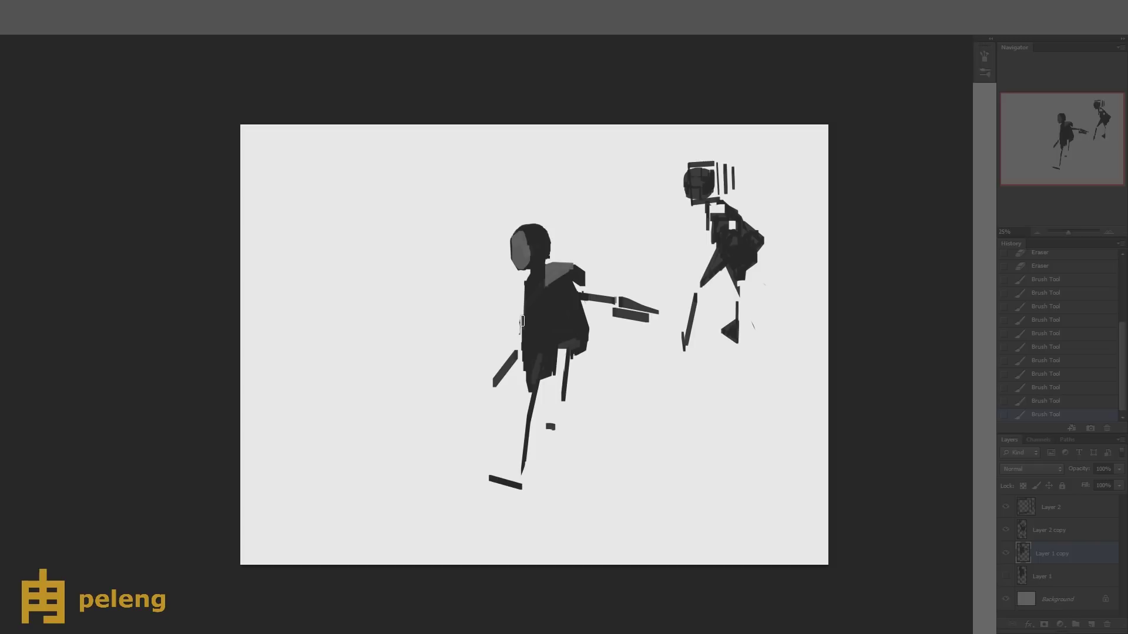
mouse_move(520, 320)
left_mouse_down()
mouse_move(533, 327)
mouse_move(545, 314)
mouse_move(510, 328)
mouse_move(524, 300)
left_mouse_up()
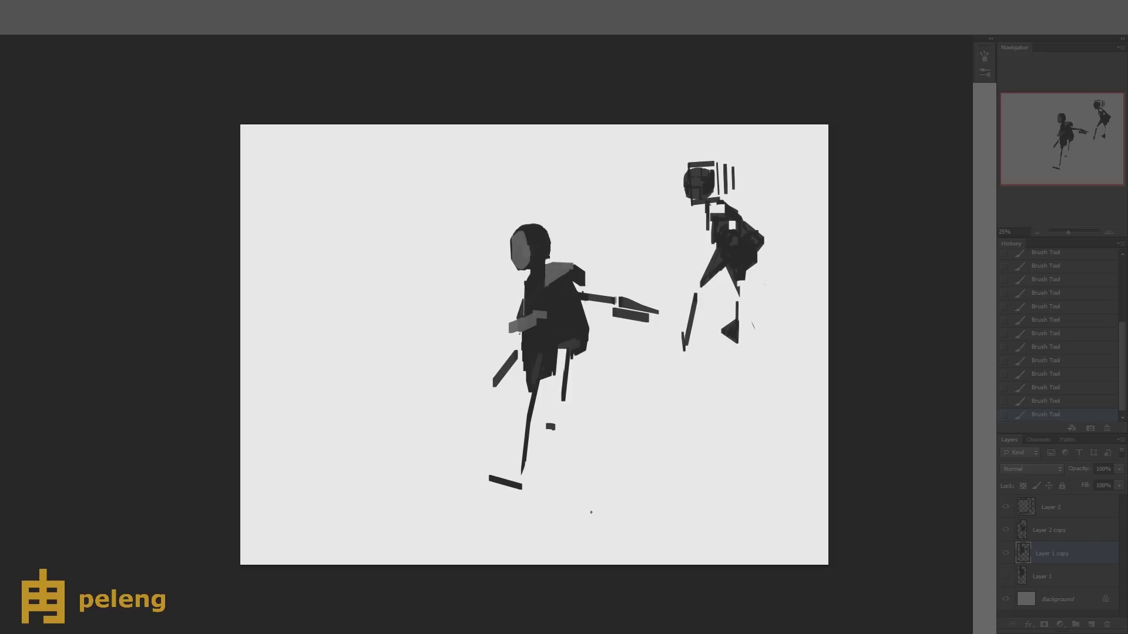
- Paint a grey plane along the larger figure's rear leg and reshape its front foot with a lower sole and slanted top edge
left_click_drag(563, 351, 558, 409)
left_click(568, 351, "alt")
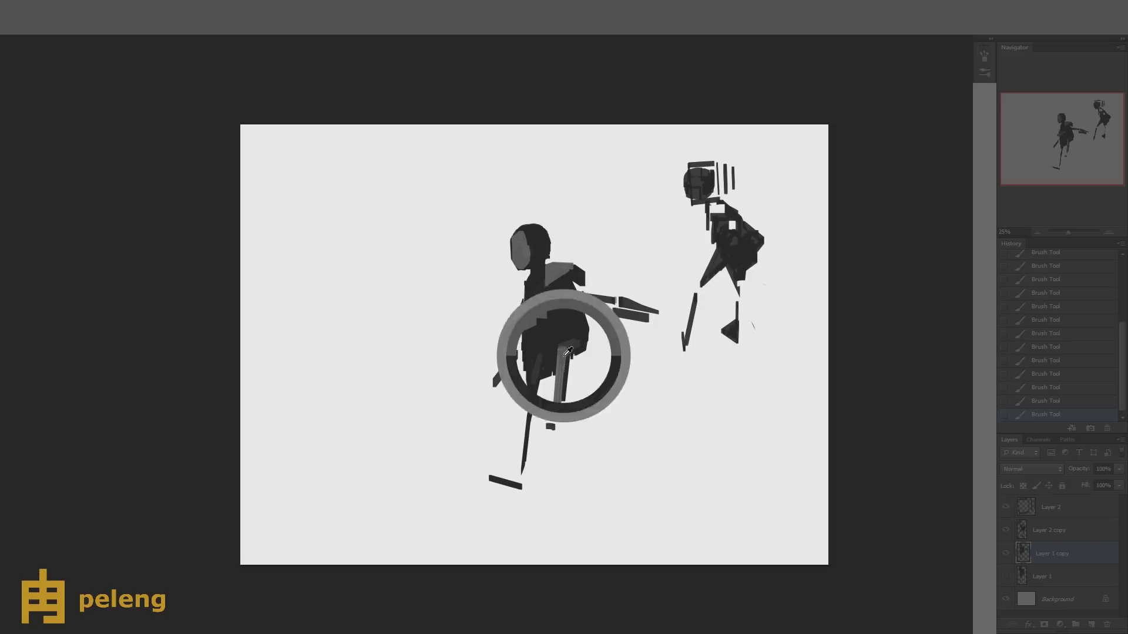
key("e")
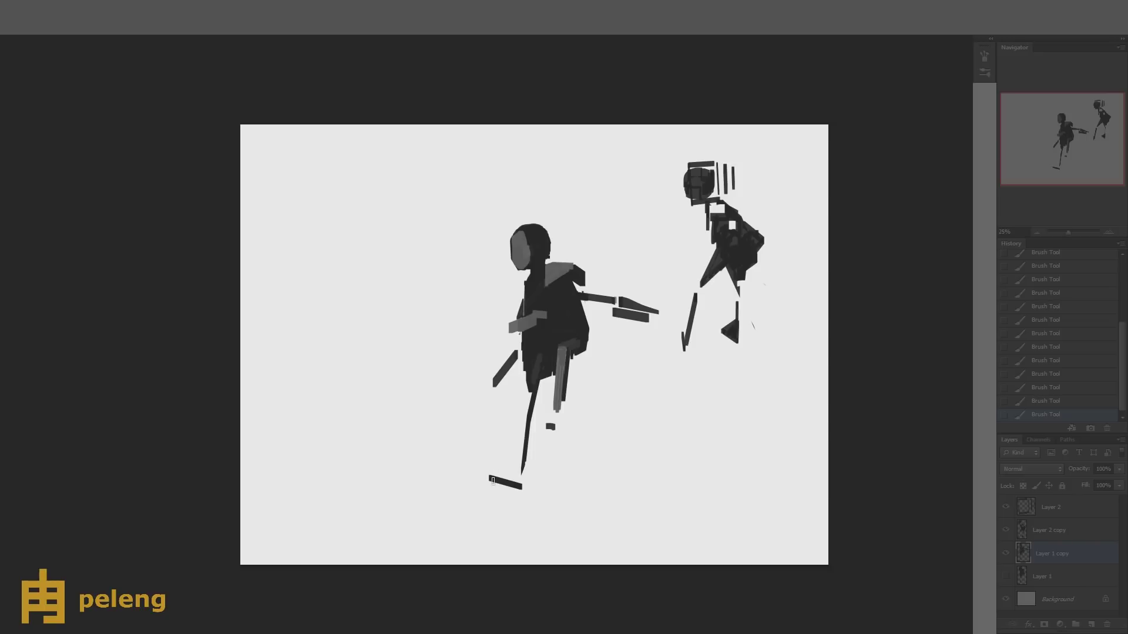
left_click_drag(490, 481, 544, 503)
key("b")
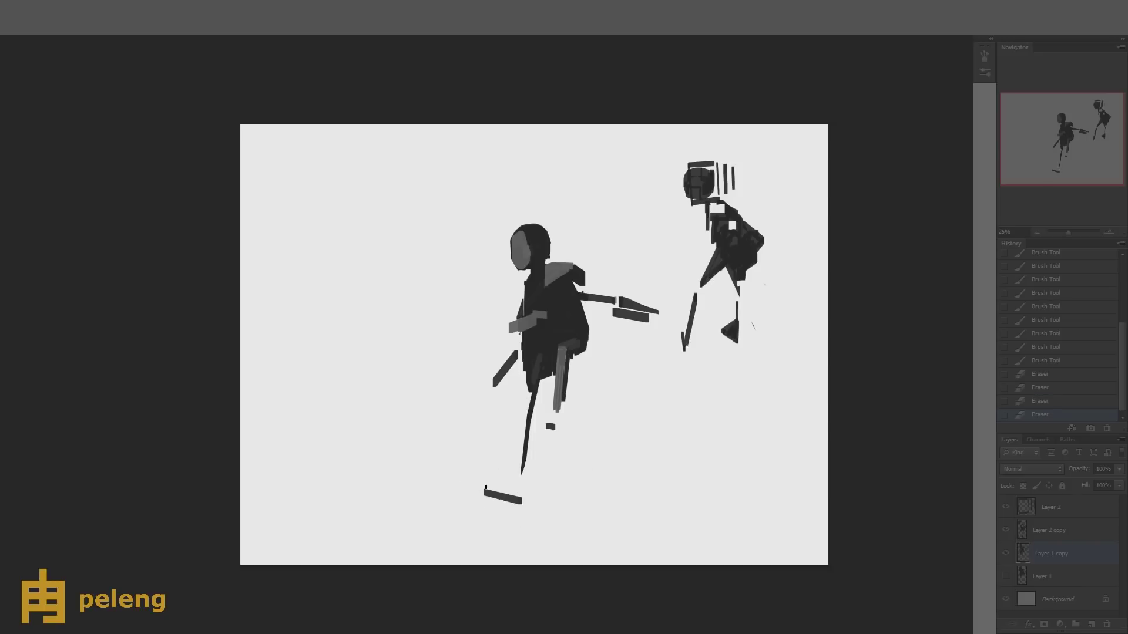
left_click(485, 487)
left_click(522, 473, "shift")
- Build the larger figure's rear foot from a dark block sole and a grey upper joined to the shin
mouse_move(541, 429)
left_mouse_down()
mouse_move(551, 395)
mouse_move(546, 418)
left_mouse_up()
key("e")
left_click_drag(546, 421, 572, 435)
left_click_drag(567, 426, 561, 441)
key("b")
mouse_move(546, 427)
left_mouse_down()
mouse_move(564, 433)
mouse_move(552, 445)
mouse_move(563, 437)
left_mouse_up()
mouse_move(552, 432)
left_mouse_down()
mouse_move(562, 440)
mouse_move(553, 445)
left_mouse_up()
left_click_drag(551, 437, 559, 444)
left_click_drag(556, 436, 562, 438)
mouse_move(552, 435)
left_mouse_down()
mouse_move(541, 430)
mouse_move(560, 411)
left_mouse_up()
key("e")
left_click_drag(558, 414, 562, 410)
key("b")
left_click_drag(555, 419, 559, 413)
- Fill the larger figure's front foot with grey and paint a grey plane down its front shin
left_click_drag(486, 487, 518, 492)
mouse_move(515, 493)
left_mouse_down()
mouse_move(525, 475)
mouse_move(492, 485)
mouse_move(520, 488)
left_mouse_up()
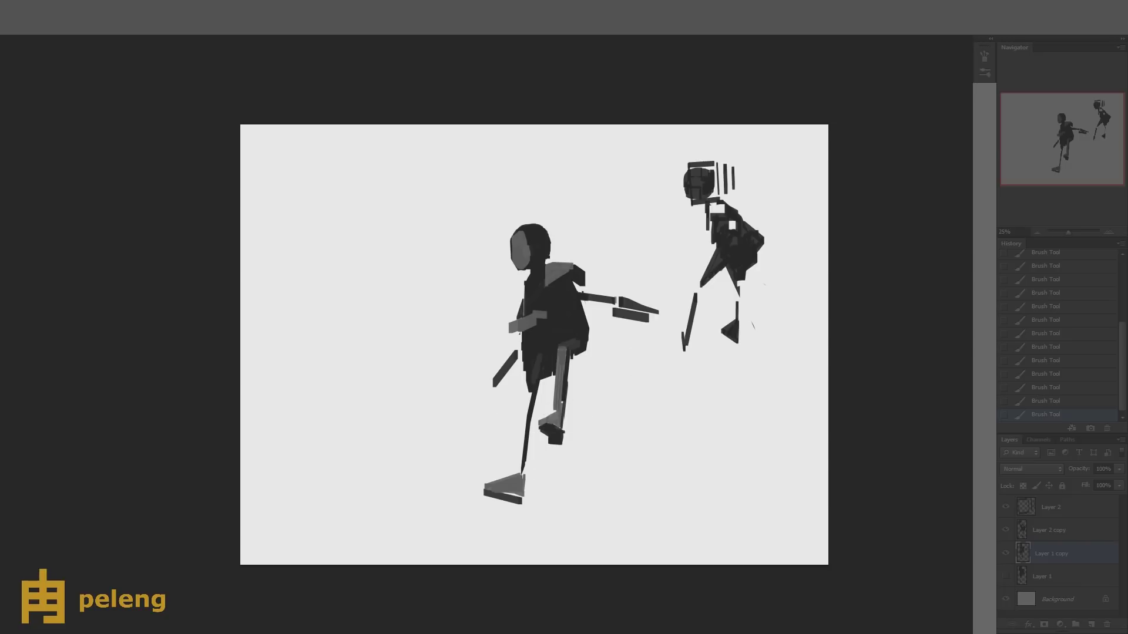
mouse_move(528, 419)
left_mouse_down()
mouse_move(545, 357)
mouse_move(520, 468)
mouse_move(531, 407)
mouse_move(524, 473)
left_mouse_up()
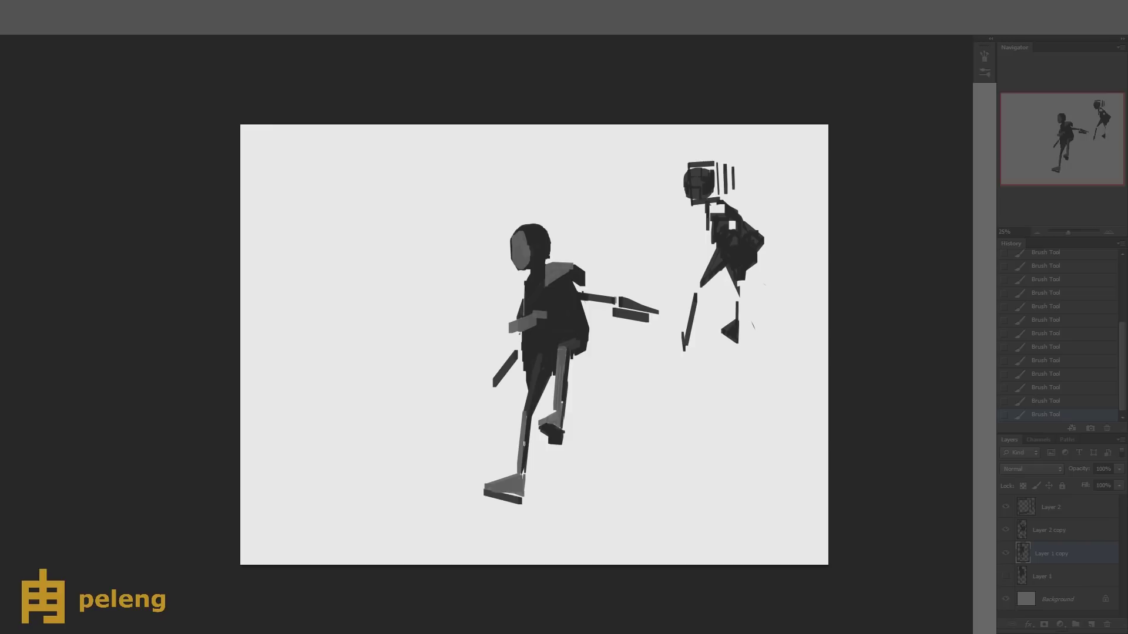
- Replace the hidden backup layer with a fresh duplicate of the larger figure and clear its grey waist bar
left_click_drag(1042, 576, 1107, 624)
key("ctrl+j")
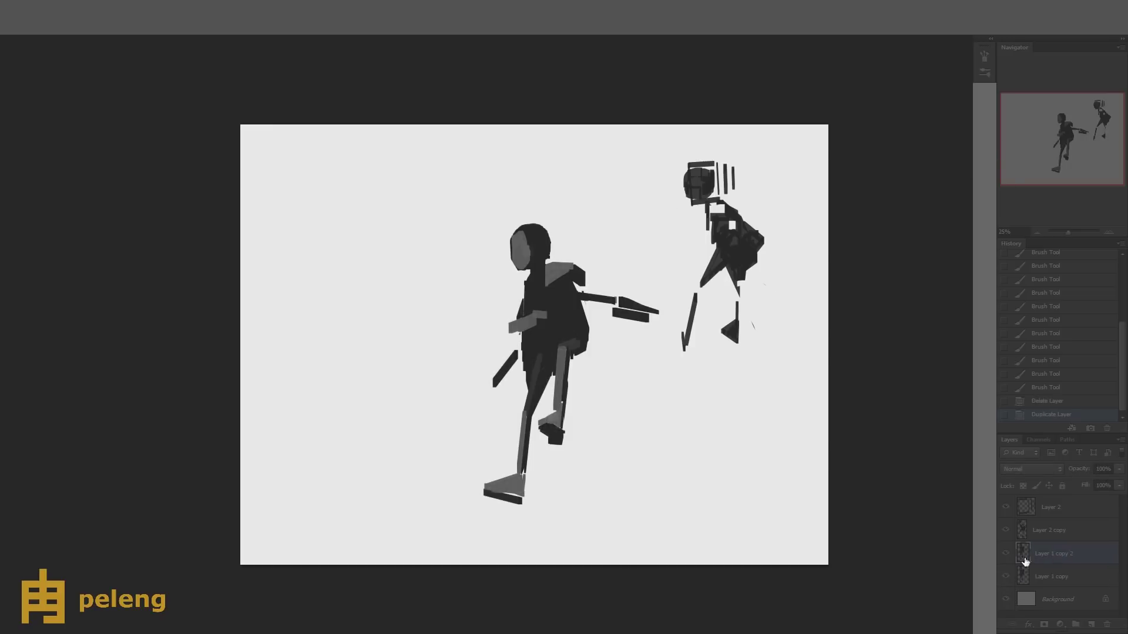
mouse_move(538, 317)
left_mouse_down()
mouse_move(511, 324)
mouse_move(523, 326)
left_mouse_up()
key("e")
left_click_drag(517, 328, 520, 326)
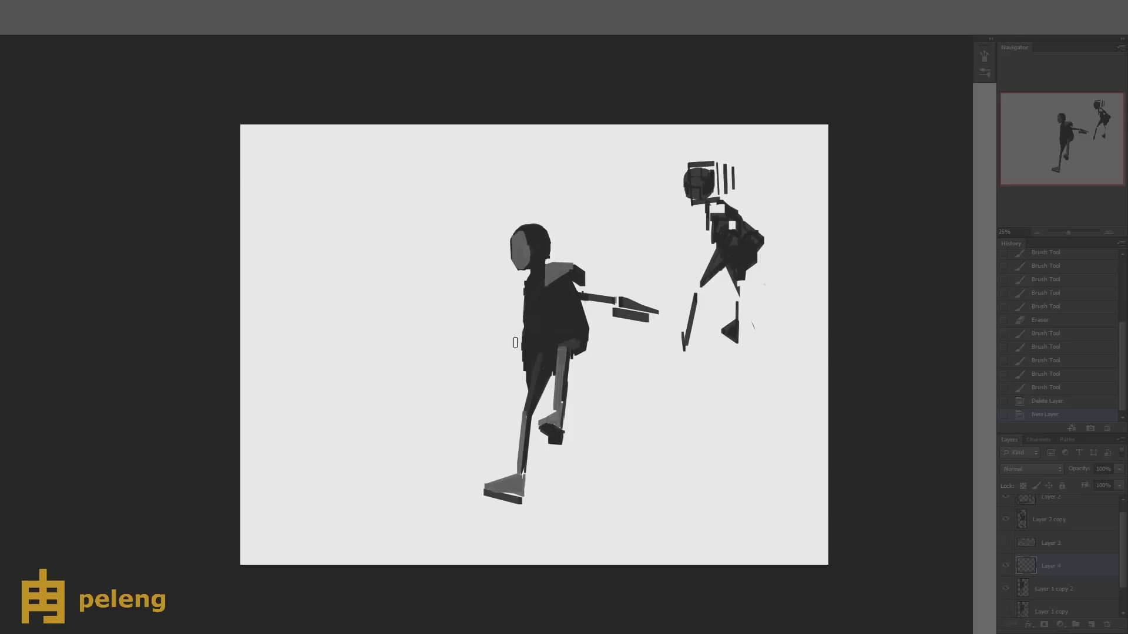
- On a new layer, paint grey bars across the larger figure's torso that project forward as two spikes with dark undersides
mouse_move(511, 345)
left_mouse_down()
mouse_move(547, 311)
mouse_move(542, 321)
mouse_move(558, 320)
mouse_move(525, 323)
mouse_move(569, 310)
mouse_move(539, 324)
mouse_move(536, 342)
left_mouse_up()
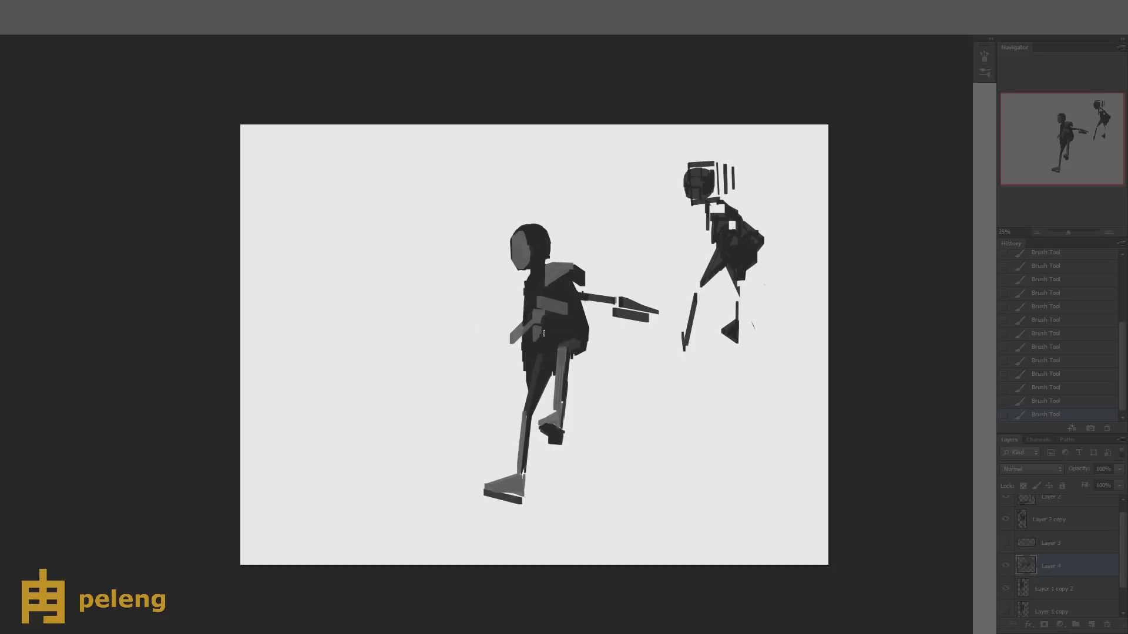
key("ctrl+z")
left_click_drag(537, 293, 491, 311)
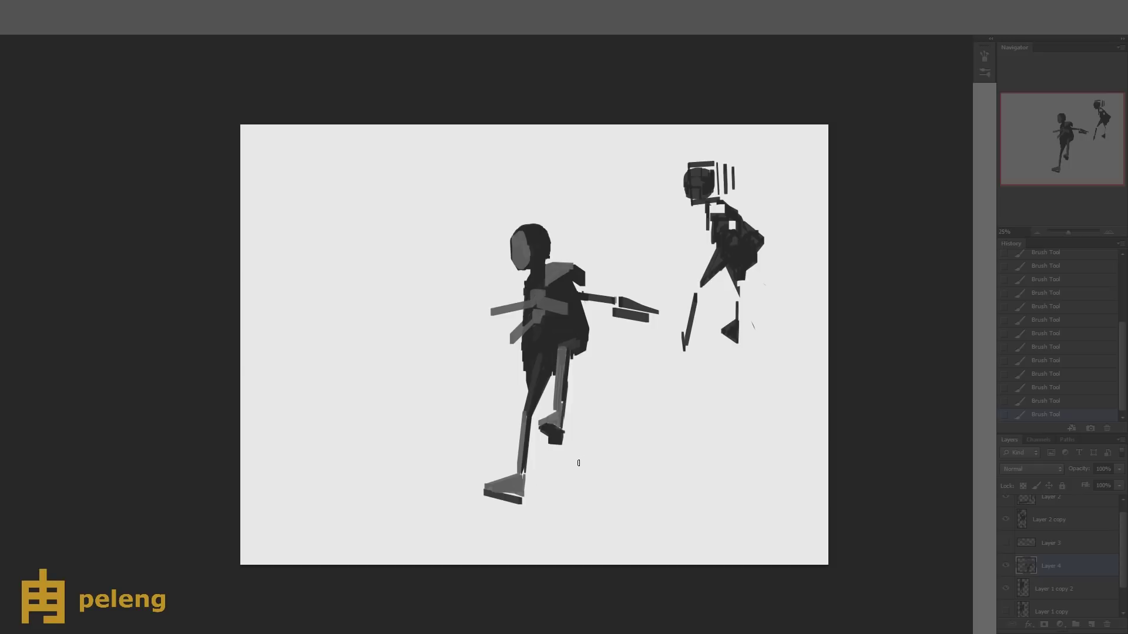
mouse_move(517, 318)
left_mouse_down()
mouse_move(518, 333)
mouse_move(514, 301)
left_mouse_up()
- Pick a grey tone and add an upper-arm plane and a rounded hand to the larger figure's trailing arm
left_click(566, 264, "alt")
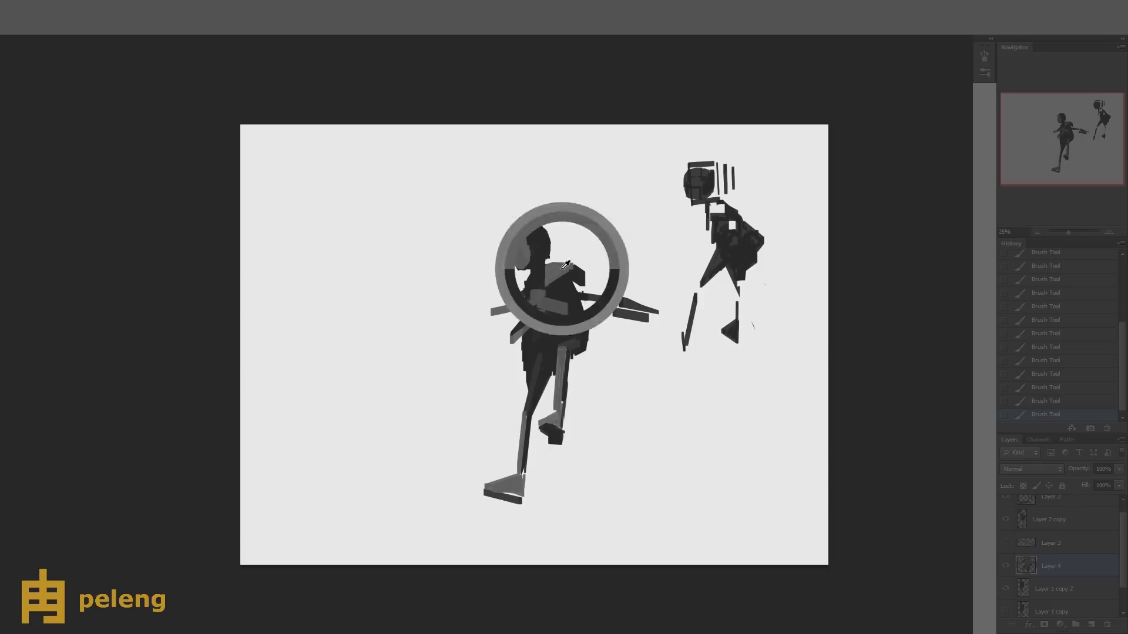
mouse_move(584, 278)
left_mouse_down()
mouse_move(606, 305)
mouse_move(601, 291)
mouse_move(659, 318)
left_mouse_up()
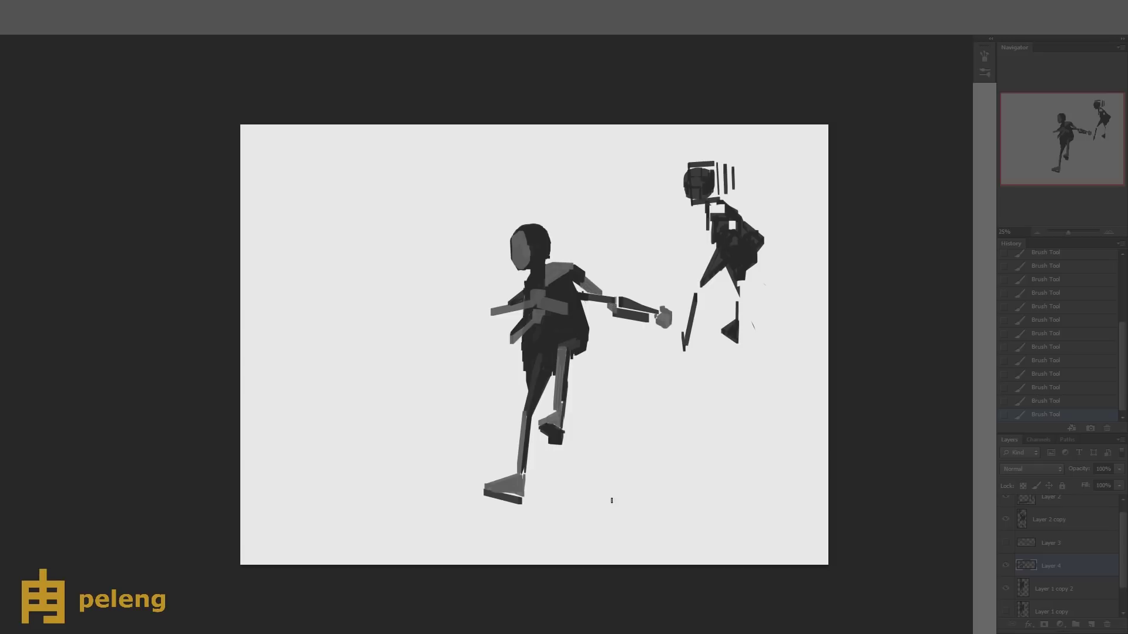
- Paint a long diagonal grey pole from the chest past the hip and thin it with the eraser, leaving a blocky tip
left_click(615, 346, "shift")
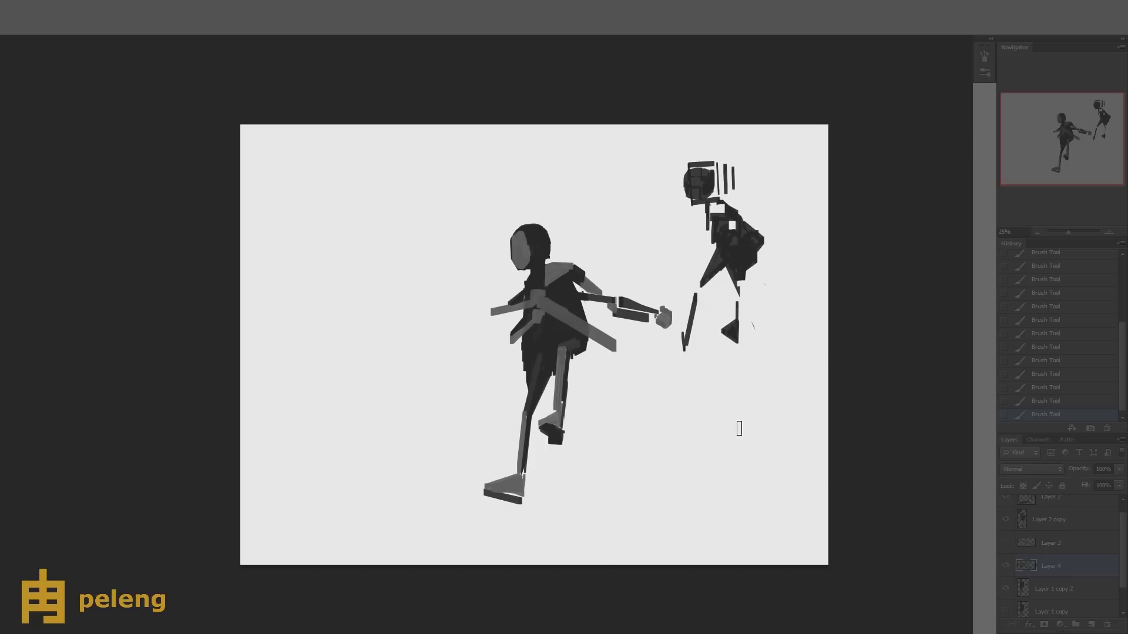
left_click(738, 427, "shift")
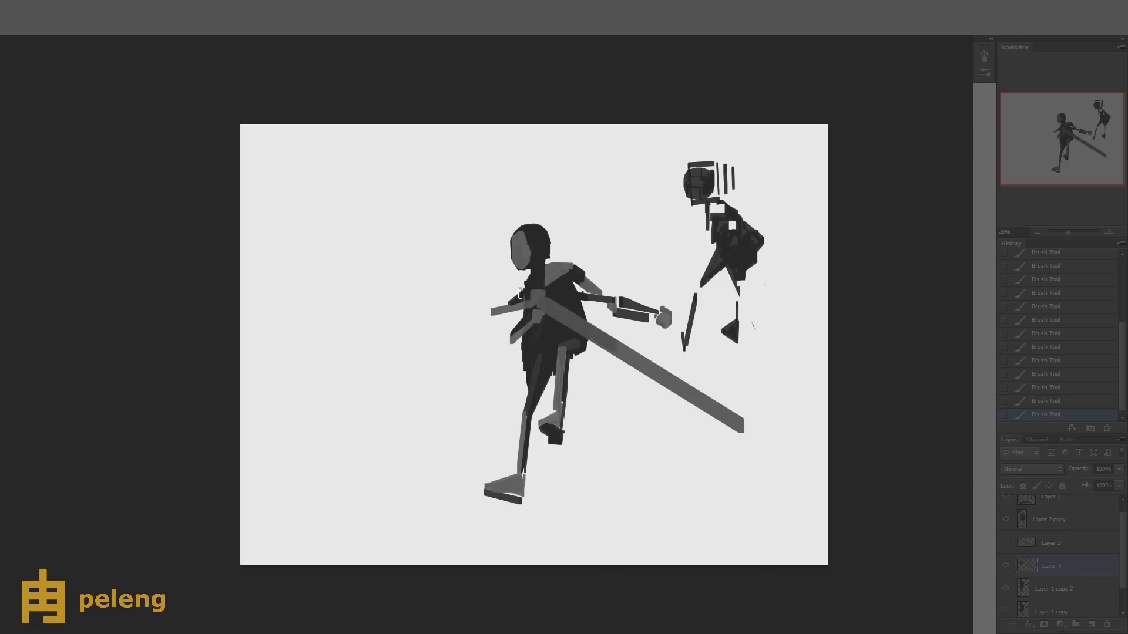
left_click_drag(521, 290, 531, 300)
left_click(528, 314, "alt")
key("e")
left_click_drag(593, 326, 731, 412)
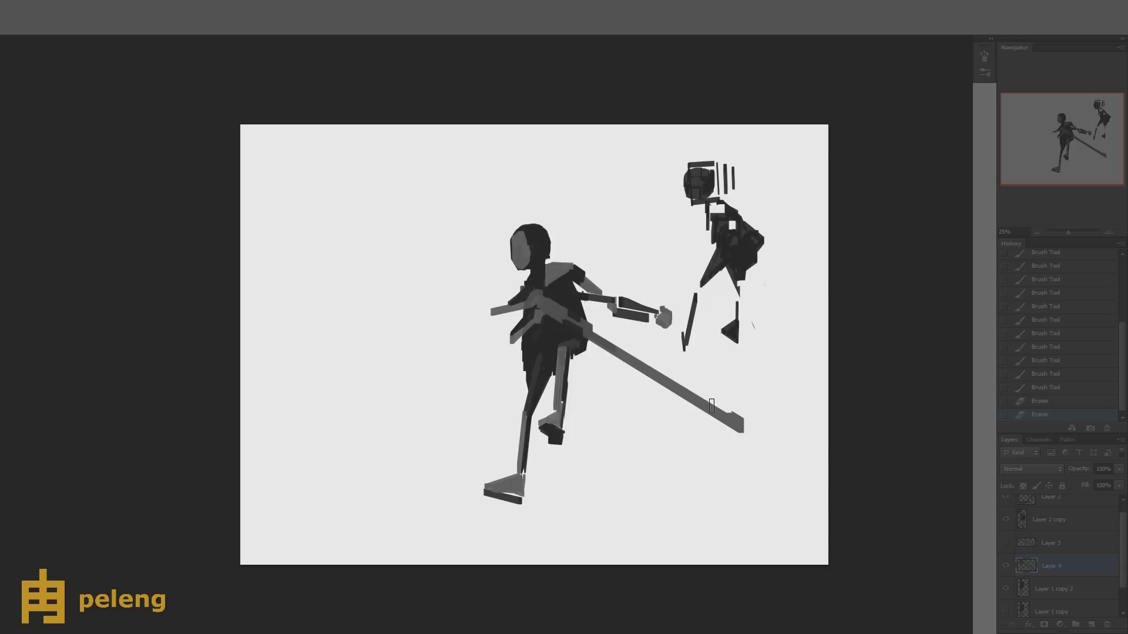
left_click_drag(603, 364, 726, 423)
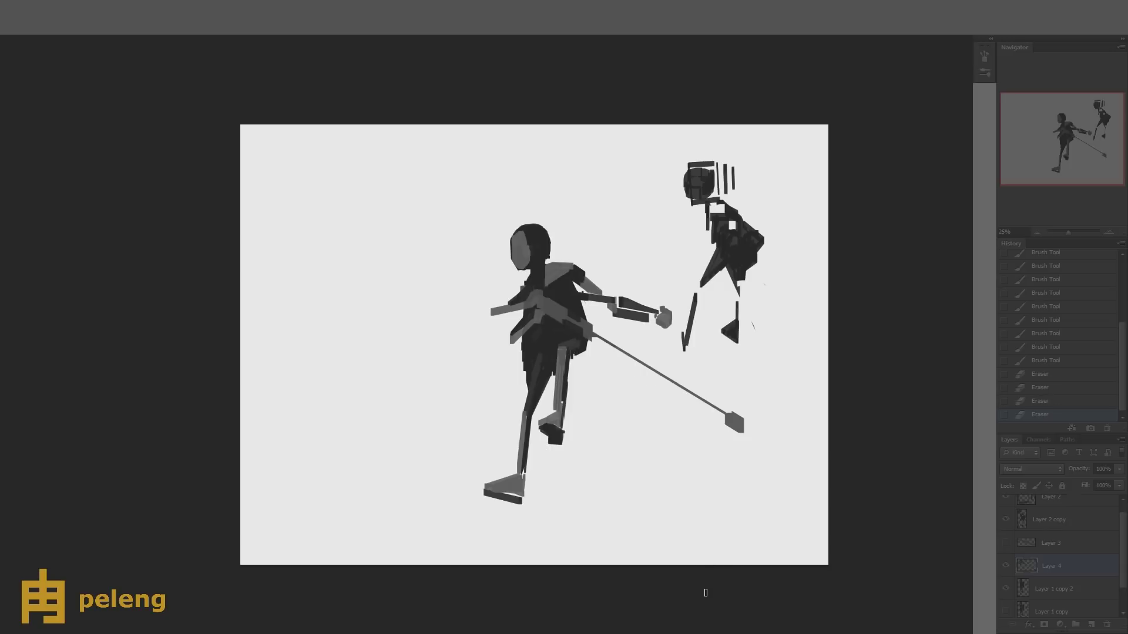
- Merge the pole layer down into the larger figure and clean up the chest edge around the upper spike
key("ctrl+e")
left_click(523, 286)
left_click_drag(524, 279, 527, 291)
left_click_drag(523, 288, 510, 303)
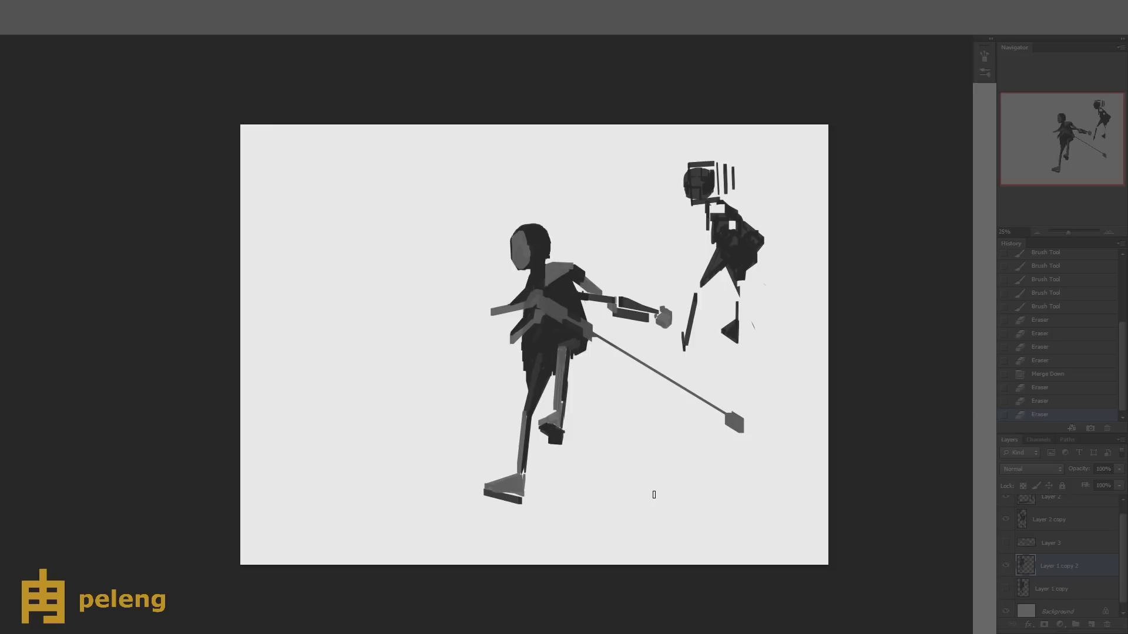
key("b")
left_click(657, 375)
left_click(543, 300)
left_click(538, 293)
left_click(533, 288)
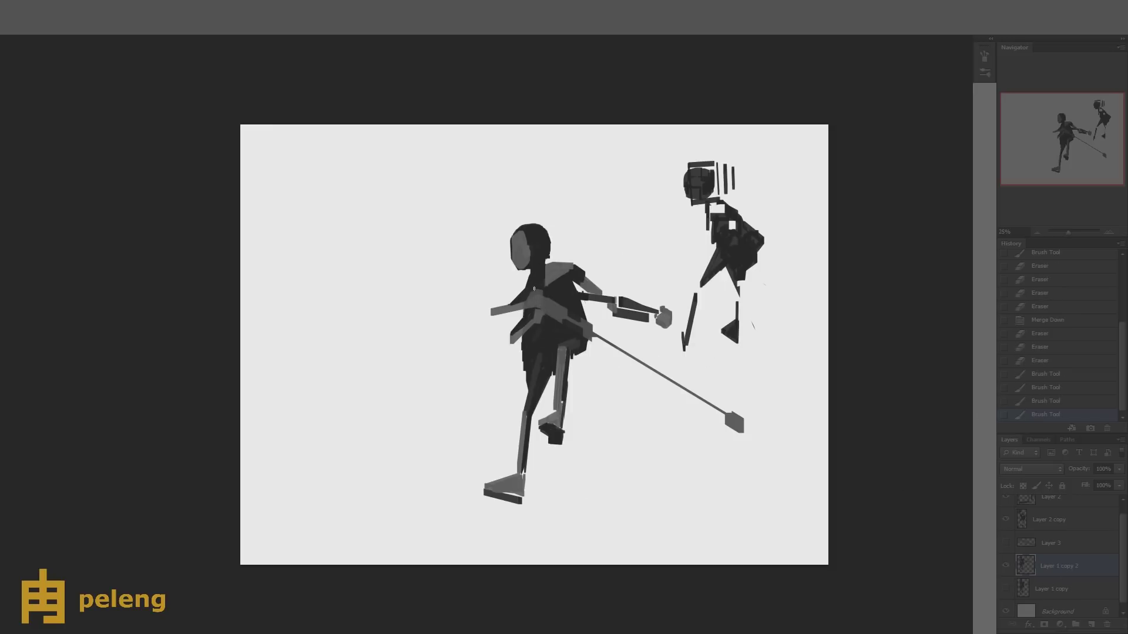
- Shorten the larger figure's upper chest spike with the eraser and repaint it with a downward-angled tip
key("e")
mouse_move(510, 316)
left_mouse_down()
mouse_move(528, 289)
mouse_move(505, 312)
left_mouse_up()
key("b")
left_click(505, 311)
left_click(509, 307)
left_click(504, 313)
left_click(513, 309)
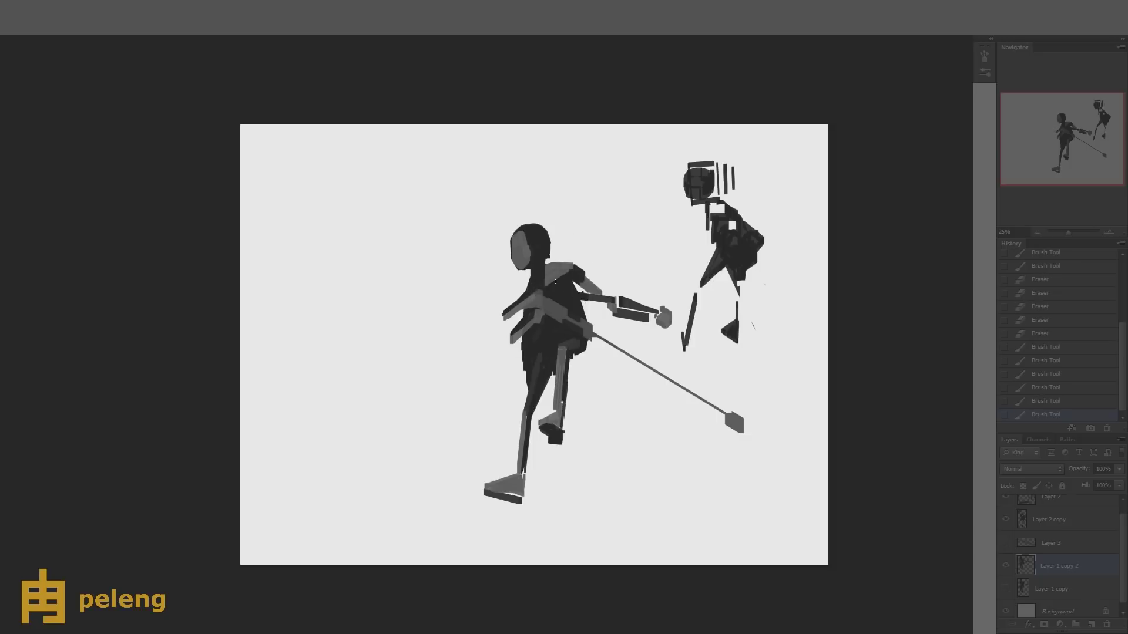
- Touch up the joint where the spikes and the pole meet the larger figure's chest with small dabs
left_click(528, 299)
left_click(532, 294)
left_click(528, 306)
left_click(535, 299)
left_click(535, 295)
left_click(532, 300)
left_click(535, 299)
- Smooth the front contour of the larger figure's waist and hip with eraser and brush touches
left_click_drag(522, 340, 523, 351)
key("b")
mouse_move(520, 341)
left_mouse_down()
mouse_move(528, 389)
mouse_move(525, 372)
left_mouse_up()
key("e")
left_click(522, 365)
left_click(527, 383)
left_click(528, 387)
- Fill out the larger figure's pelvis between the thighs with dark brush strokes
key("b")
left_click_drag(526, 369, 528, 381)
left_click_drag(528, 379, 547, 397)
left_click_drag(551, 374, 551, 394)
left_click_drag(535, 369, 543, 396)
left_click_drag(549, 373, 550, 386)
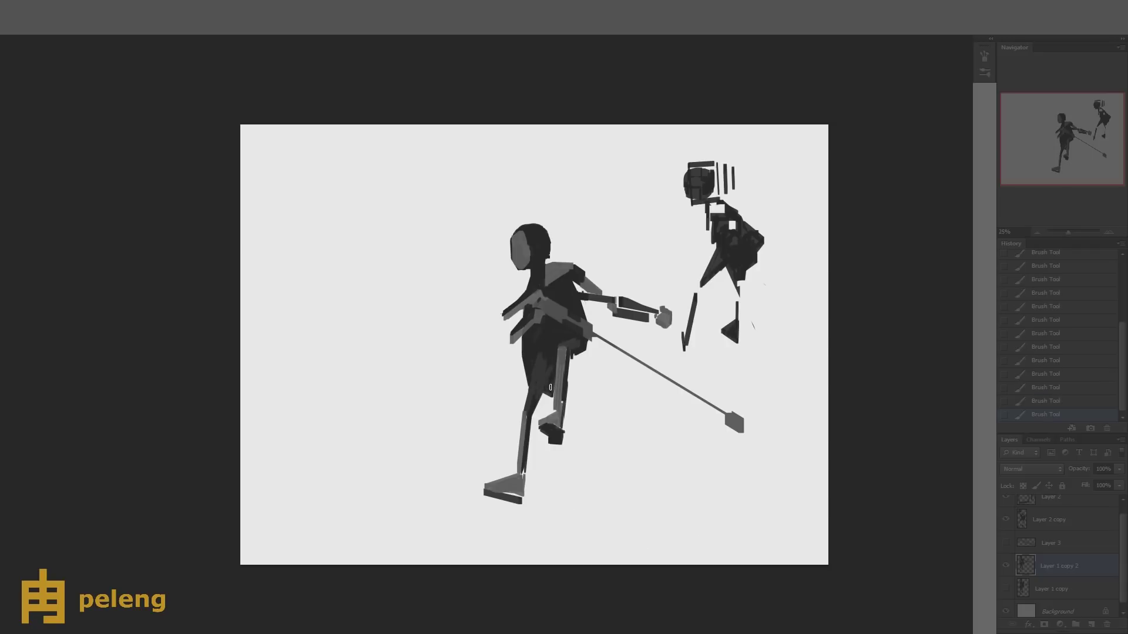
- Extend the larger figure's rear hip downward behind the leg and carve it into a tapered shape with the eraser
mouse_move(588, 343)
left_mouse_down()
mouse_move(577, 395)
mouse_move(575, 347)
mouse_move(583, 404)
left_mouse_up()
key("e")
left_click_drag(577, 391, 576, 406)
mouse_move(582, 348)
left_mouse_down()
mouse_move(552, 361)
mouse_move(587, 356)
mouse_move(577, 381)
left_mouse_up()
key("b")
mouse_move(572, 362)
left_mouse_down()
mouse_move(572, 408)
mouse_move(556, 367)
mouse_move(575, 405)
mouse_move(584, 371)
left_mouse_up()
key("e")
mouse_move(574, 373)
left_mouse_down()
mouse_move(549, 395)
mouse_move(573, 397)
left_mouse_up()
key("b")
key("e")
key("b")
key("e")
key("b")
left_click_drag(634, 470, 632, 477)
left_click_drag(628, 479, 621, 495)
left_click_drag(618, 496, 611, 511)
left_click_drag(609, 514, 606, 519)
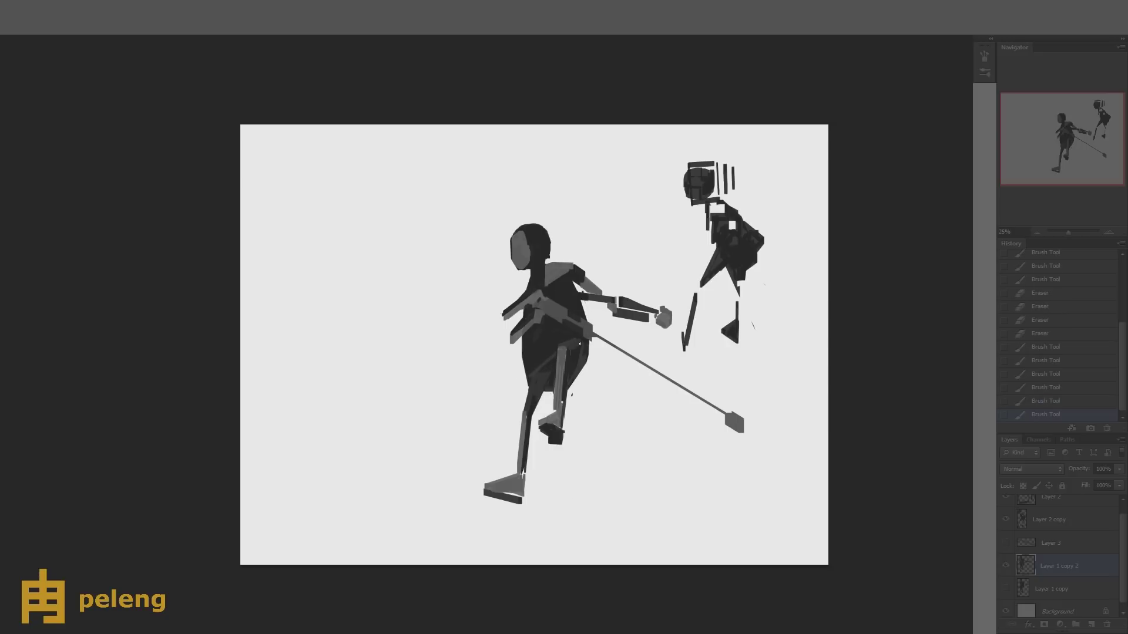
- Darken the larger figure's thigh with short strokes and move the whole figure up and toward the canvas's left half
left_click_drag(581, 332, 579, 347)
left_click_drag(579, 349, 578, 369)
left_click_drag(598, 459, 509, 450)
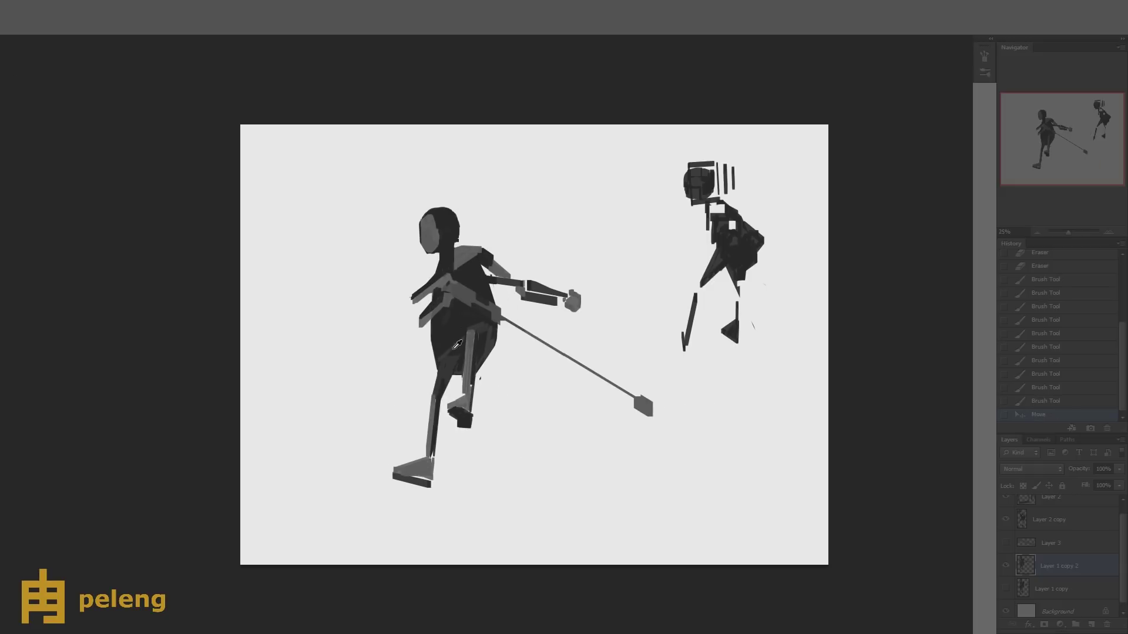
- Touch up the larger figure's hip and legs, duplicate its layer, and delete the old Layer 1 copy
mouse_move(461, 320)
left_mouse_down()
mouse_move(475, 332)
mouse_move(490, 321)
left_mouse_up()
key("e")
left_click(451, 398)
key("ctrl+j")
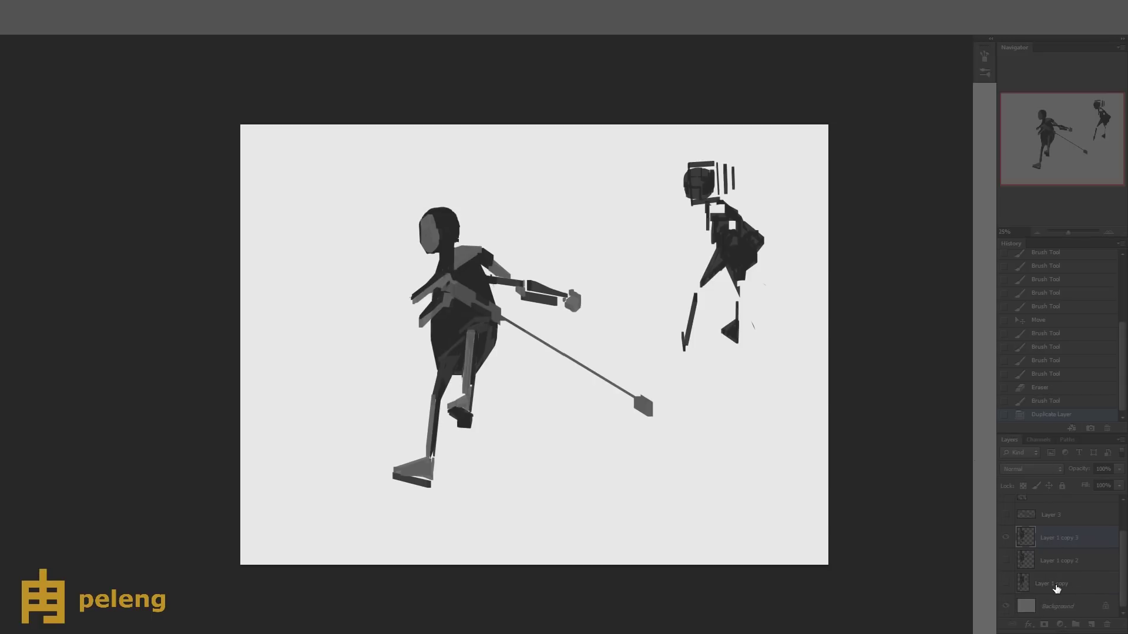
left_click_drag(1057, 590, 1107, 625)
- Trim the rear edge of the larger figure's hip below the pole joint with the eraser
left_click_drag(497, 332, 497, 342)
key("e")
mouse_move(493, 328)
left_mouse_down()
mouse_move(491, 354)
mouse_move(481, 349)
left_mouse_up()
mouse_move(490, 342)
left_mouse_down()
mouse_move(479, 374)
mouse_move(490, 347)
left_mouse_up()
key("b")
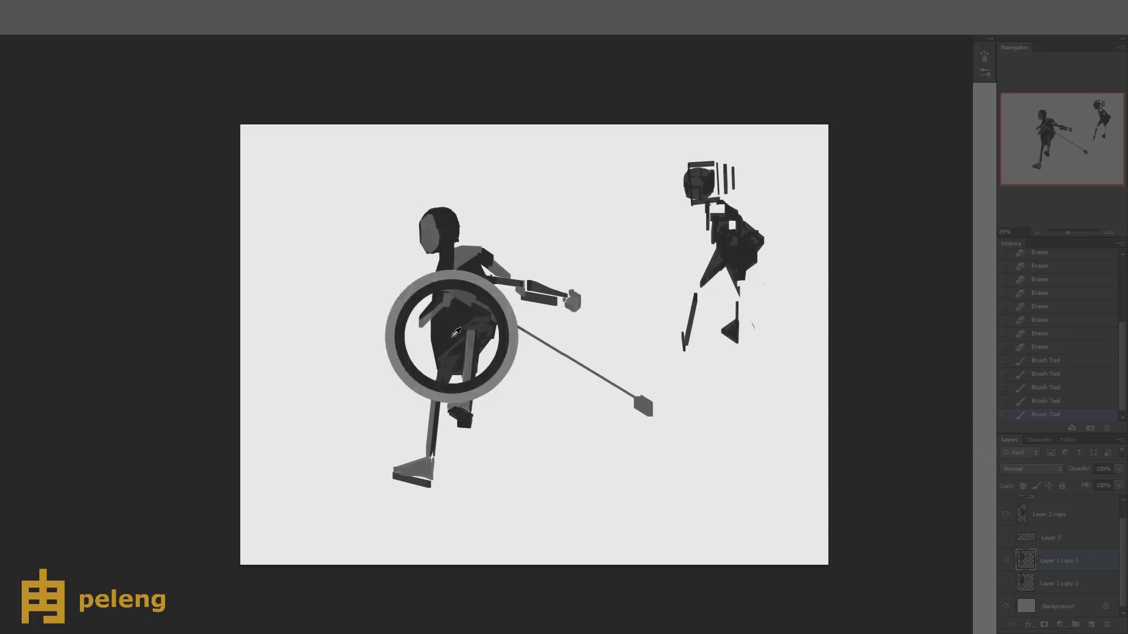
- Shade the larger figure's torso with sampled tones, painting grey planes on the front of the waist and the upper back
left_click(452, 335)
left_click(451, 323)
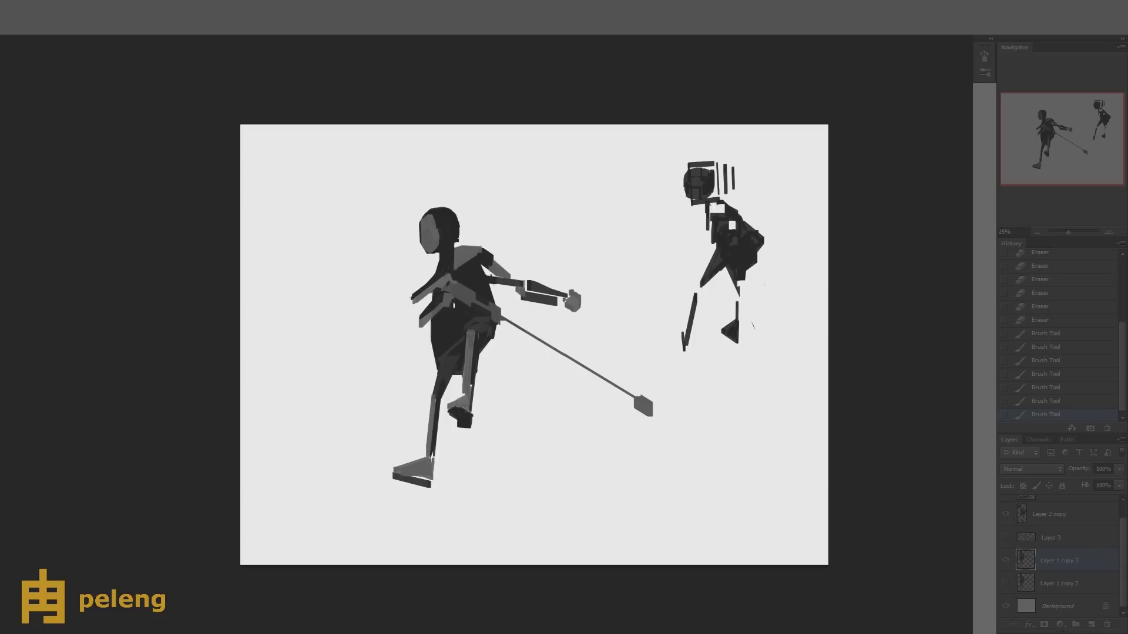
left_click(464, 340)
left_click(443, 352)
mouse_move(445, 323)
left_mouse_down()
mouse_move(444, 346)
mouse_move(495, 340)
mouse_move(483, 369)
left_mouse_up()
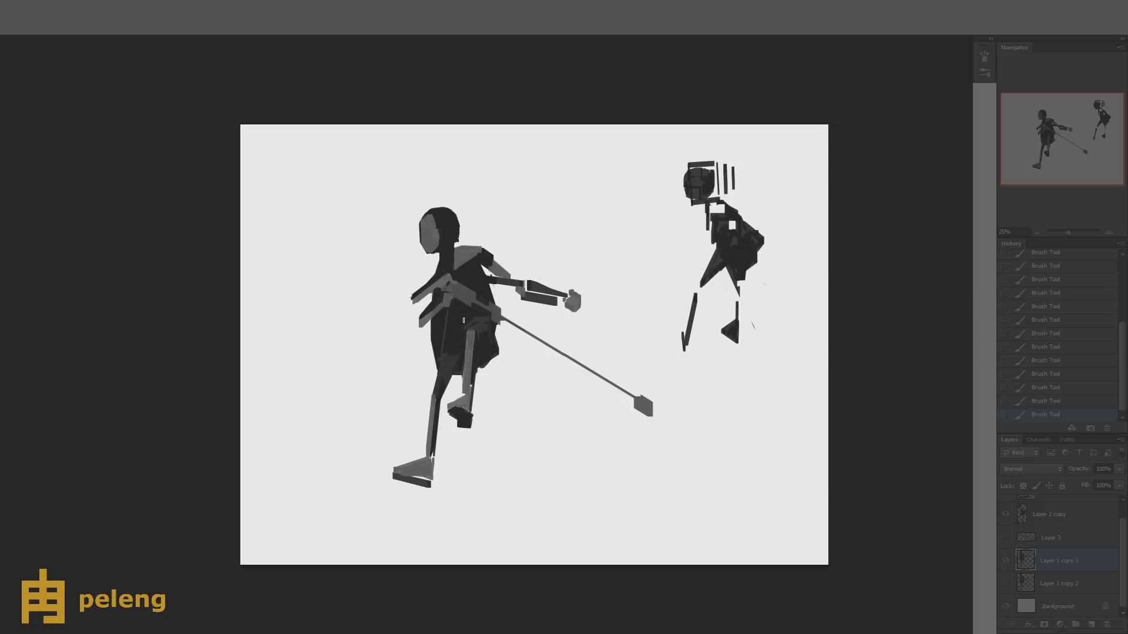
mouse_move(493, 325)
left_mouse_down()
mouse_move(498, 353)
mouse_move(496, 326)
mouse_move(436, 324)
mouse_move(434, 364)
mouse_move(442, 320)
left_mouse_up()
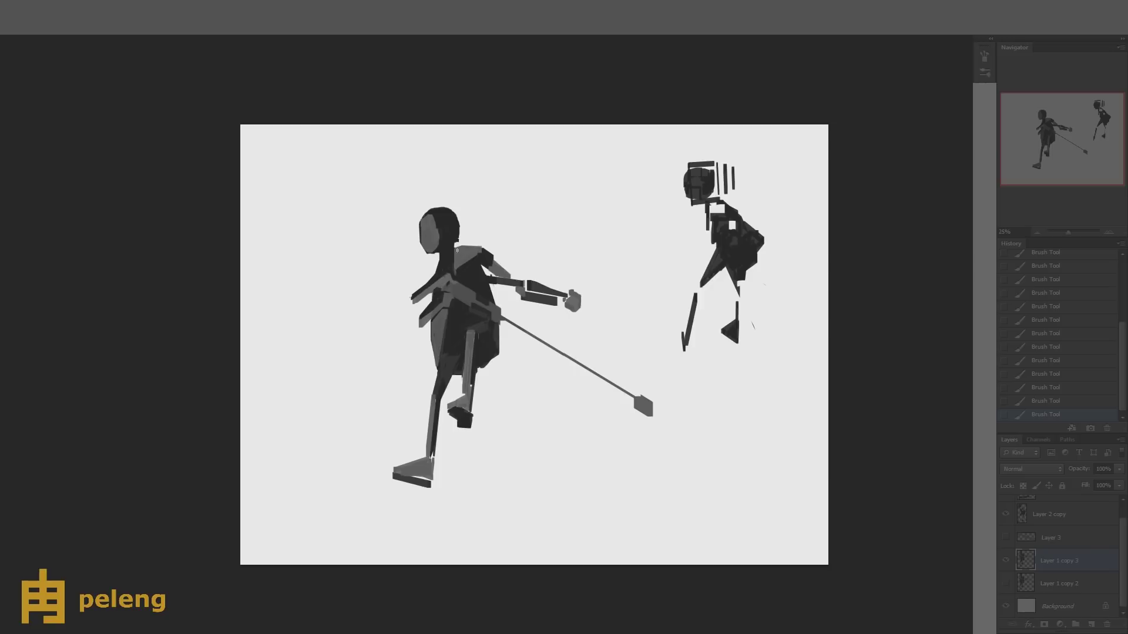
mouse_move(441, 263)
left_mouse_down()
mouse_move(485, 259)
mouse_move(462, 276)
mouse_move(477, 288)
mouse_move(455, 264)
left_mouse_up()
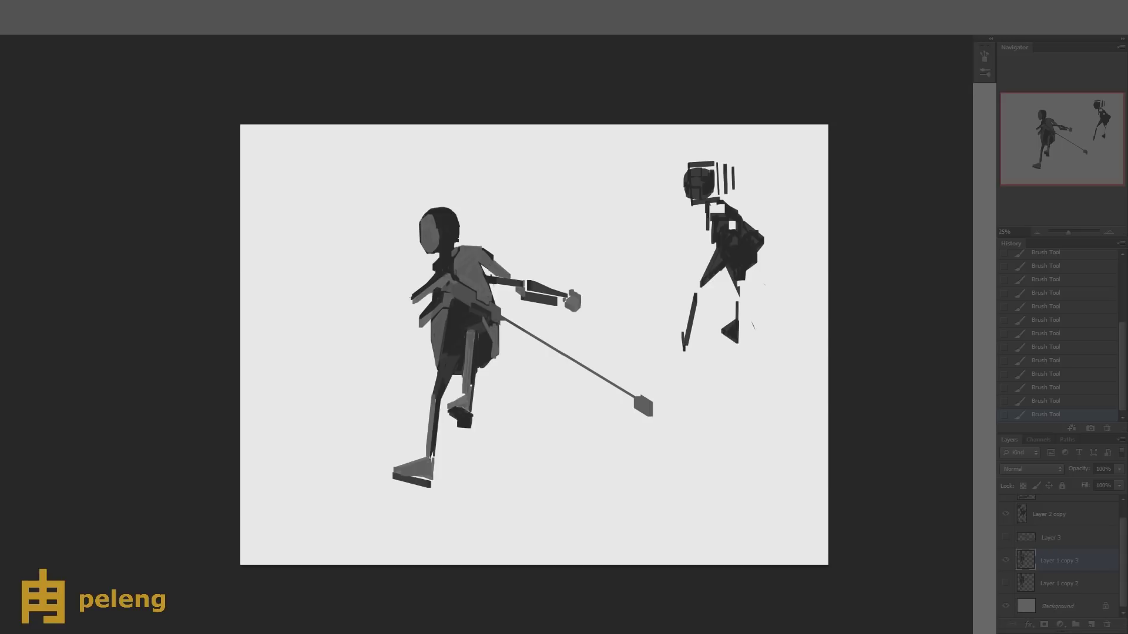
- Set up a new layer above the larger figure and paint sampled grey tones over its waist and skirt
key("ctrl+j")
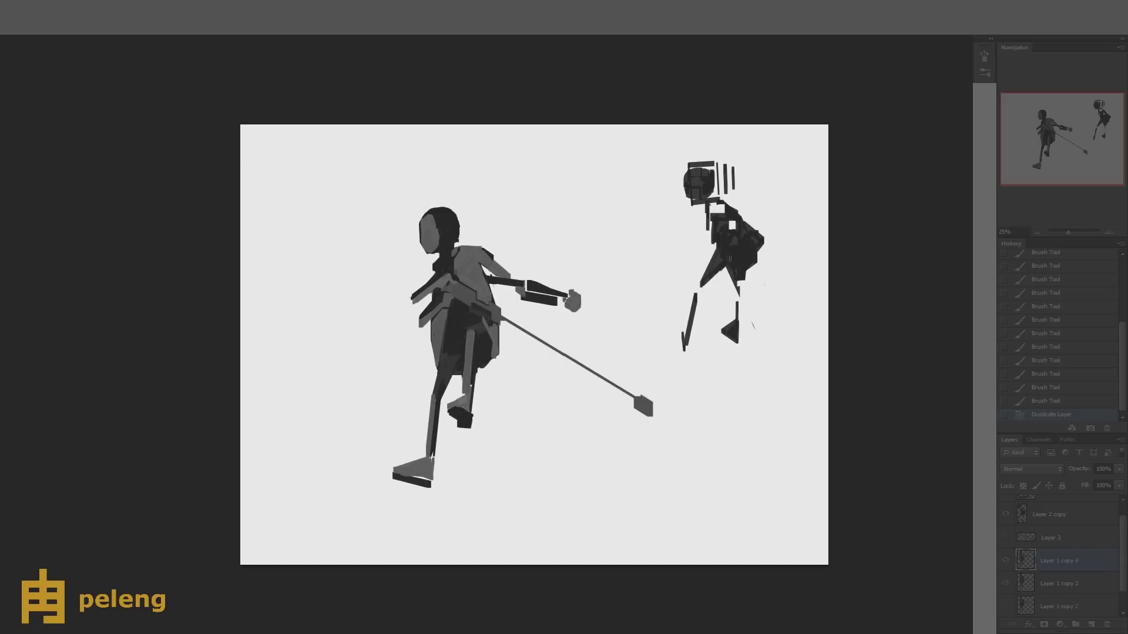
mouse_move(490, 330)
left_mouse_down()
mouse_move(461, 324)
mouse_move(476, 317)
left_mouse_up()
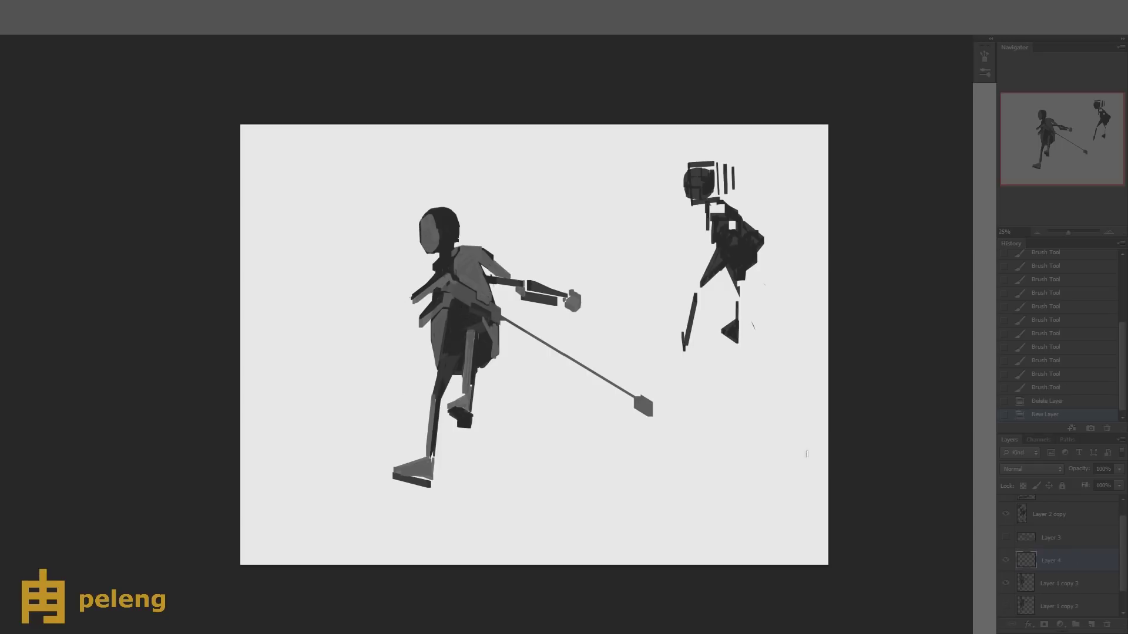
mouse_move(444, 340)
left_mouse_down()
mouse_move(455, 315)
mouse_move(476, 317)
mouse_move(439, 342)
mouse_move(437, 328)
mouse_move(467, 317)
left_mouse_up()
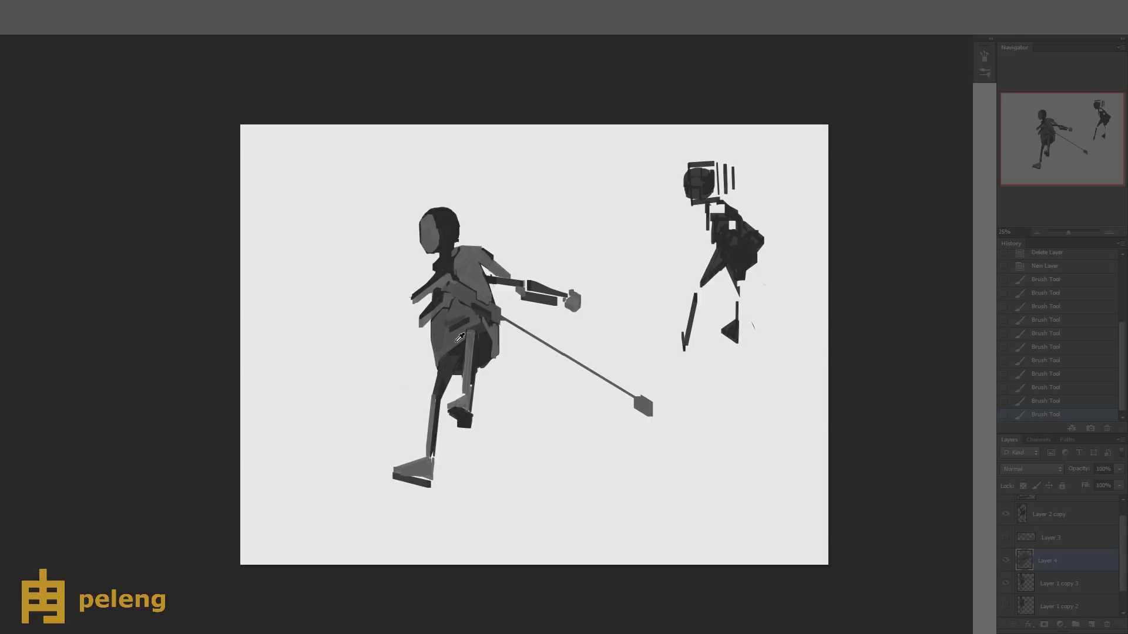
left_click(468, 361, "alt")
left_click(491, 333, "alt")
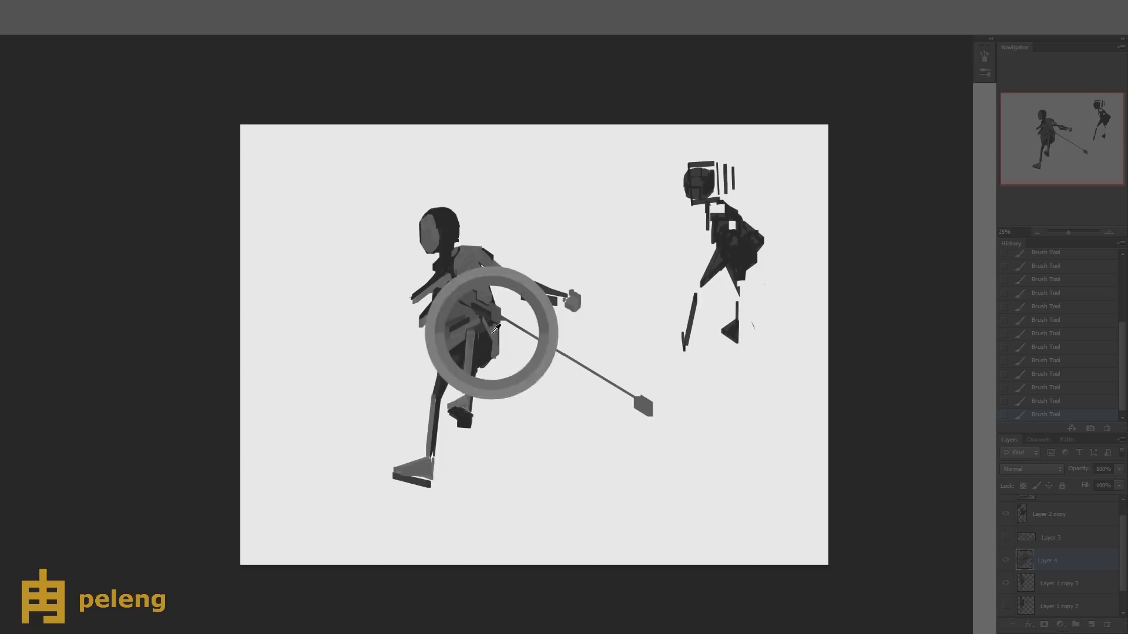
left_click(475, 309, "alt")
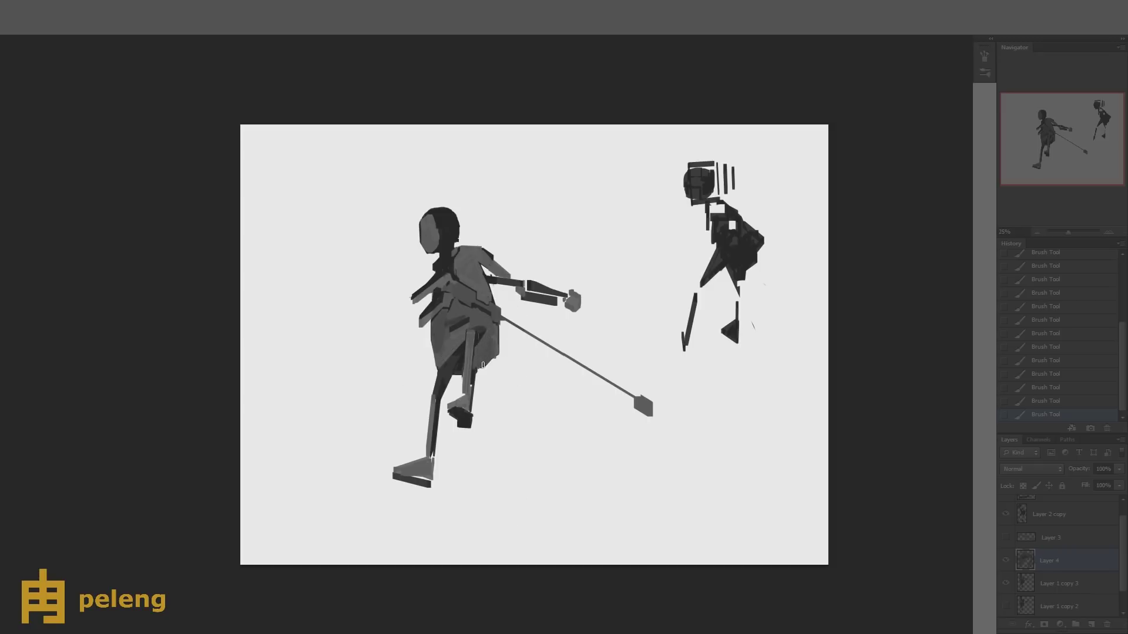
- Flip the canvas horizontally to touch up the skirt's rear hip and upper thigh area, and flip it back
key("h")
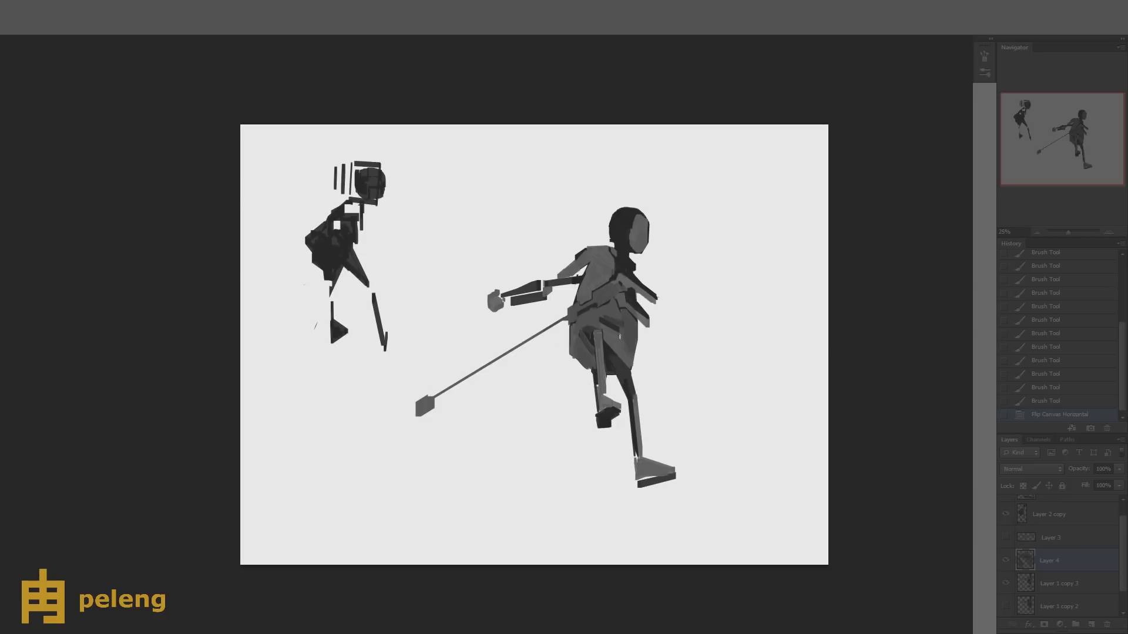
left_click_drag(580, 321, 585, 324)
mouse_move(584, 317)
left_mouse_down()
mouse_move(599, 326)
mouse_move(580, 332)
left_mouse_up()
left_click_drag(596, 340, 606, 344)
left_click_drag(604, 341, 609, 346)
left_click_drag(608, 343, 613, 347)
key("h")
- Erase and reshape the rear lower part of the skirt on Layer 4 and on the figure layer beneath it
mouse_move(483, 307)
left_mouse_down()
mouse_move(485, 359)
mouse_move(453, 322)
mouse_move(466, 320)
mouse_move(447, 349)
mouse_move(479, 369)
left_mouse_up()
key("e")
mouse_move(483, 345)
left_mouse_down()
mouse_move(493, 367)
mouse_move(502, 352)
mouse_move(479, 378)
left_mouse_up()
left_click(1056, 585)
left_click_drag(478, 358, 481, 377)
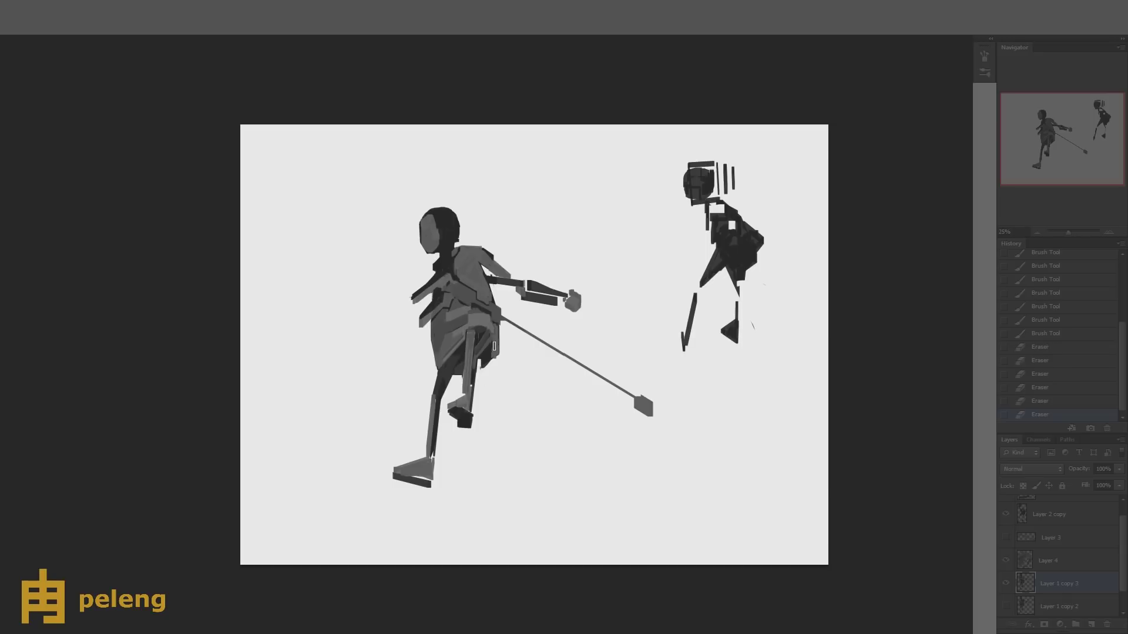
left_click_drag(480, 338, 498, 376)
left_click_drag(483, 346, 499, 375)
left_click_drag(493, 323, 496, 337)
- Merge Layer 4 down into the figure layer, trim the rear hip edge, and dab the waist with the brush
left_click(1054, 563)
key("ctrl+e")
left_click_drag(493, 324, 496, 341)
left_click(448, 319)
left_click(482, 302)
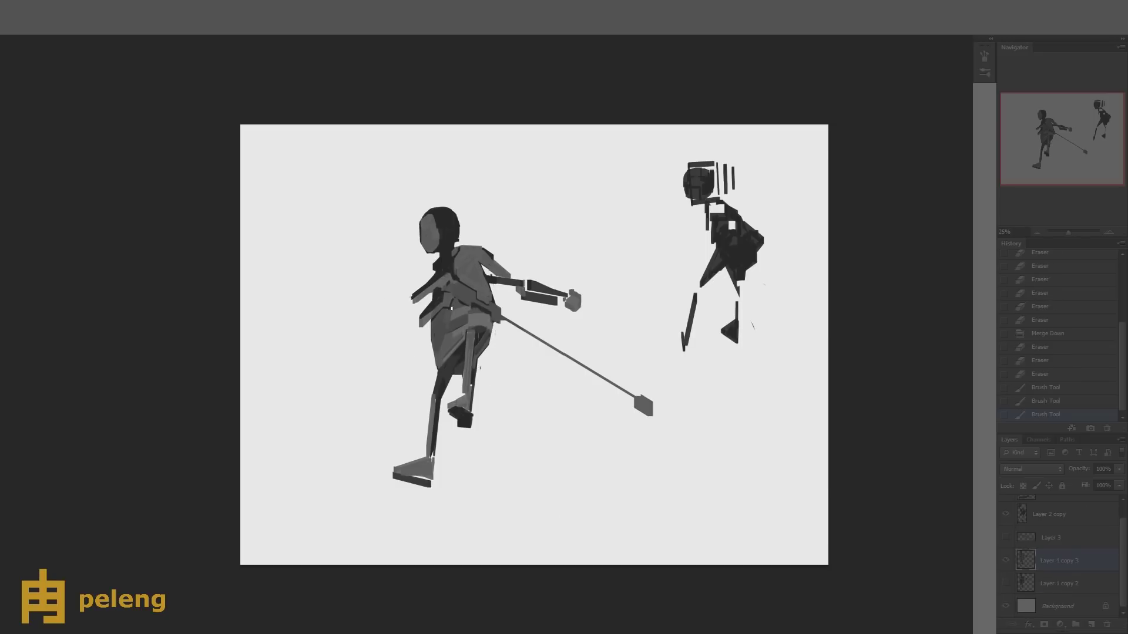
- Paint a sampled grey over the larger figure's chest and up to the base of the neck
left_click(453, 314, "alt")
left_click(439, 292)
left_click_drag(439, 292, 436, 308)
mouse_move(437, 294)
left_mouse_down()
mouse_move(441, 305)
mouse_move(444, 277)
left_mouse_up()
left_click_drag(443, 276, 444, 268)
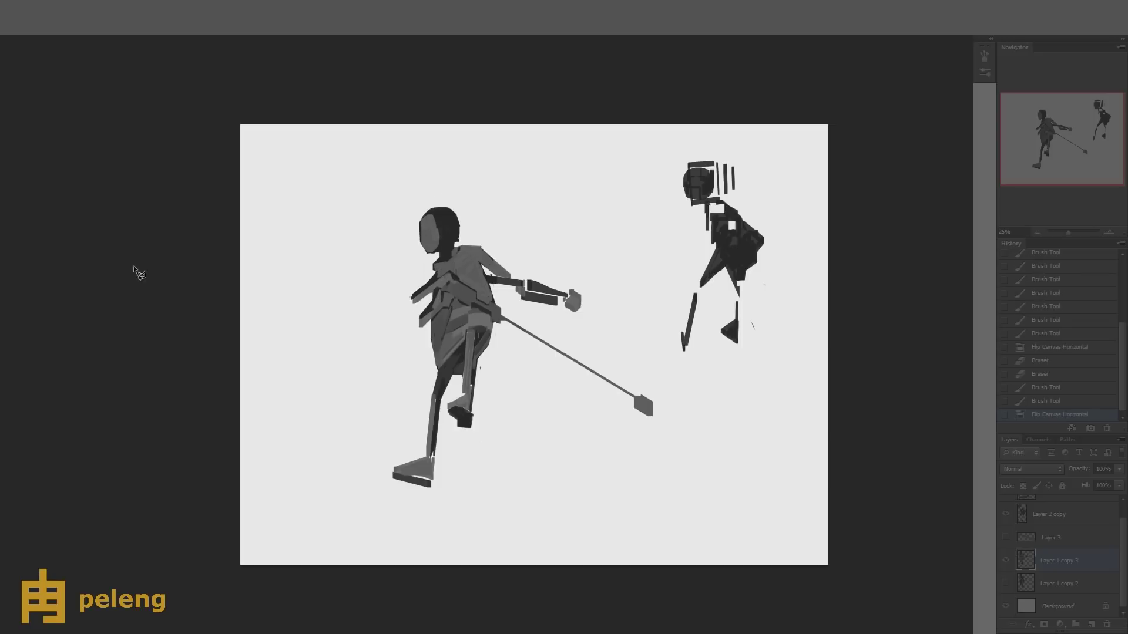
- Outline the larger figure's legs and front hip with the Polygonal Lasso and cut them to a new layer
left_click(462, 511)
left_click(406, 535)
left_click(362, 511)
left_click(416, 371)
left_click(467, 313)
left_click(491, 317)
left_click(490, 453)
left_click(469, 511)
key("ctrl+shift+j")
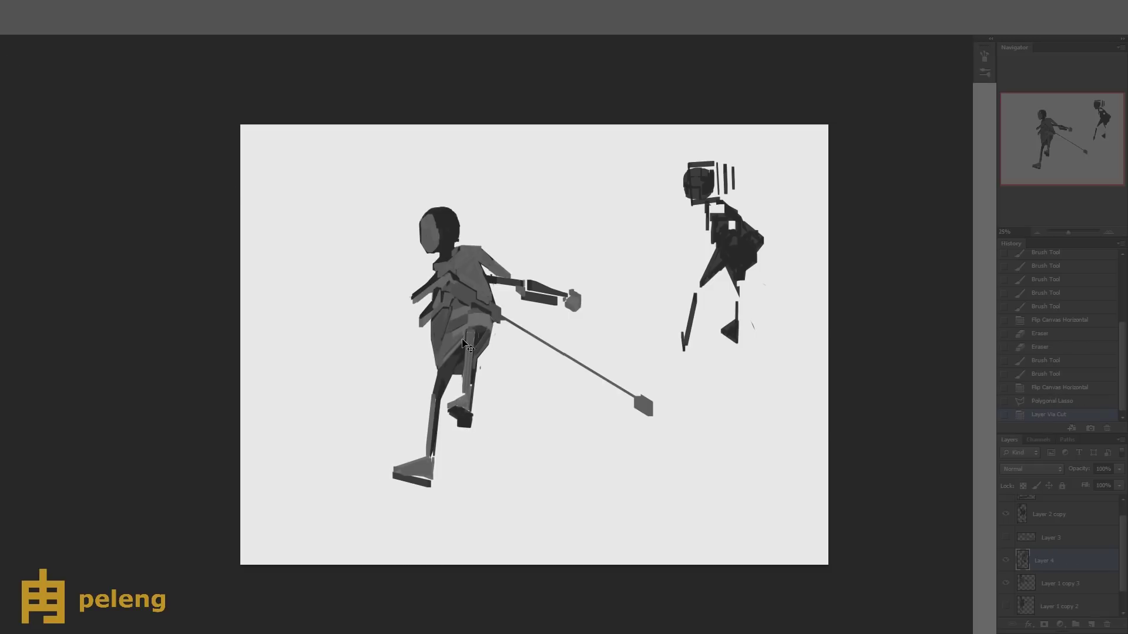
- Try shifting the separated legs slightly, and revert to the state before the lasso cut
key("v")
left_click_drag(544, 453, 531, 453)
left_click(1052, 374)
left_click(1006, 562)
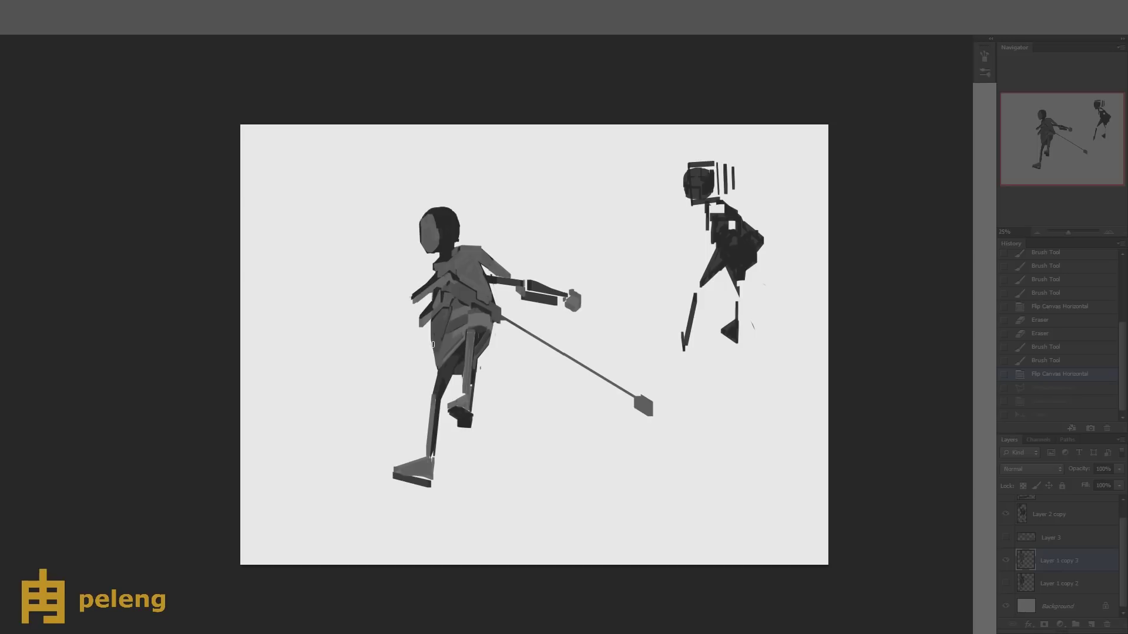
- Build up the back and rear skirt edge with grey strokes and trim the front waist contour with the eraser
left_click_drag(485, 265, 490, 290)
left_click_drag(480, 354, 495, 324)
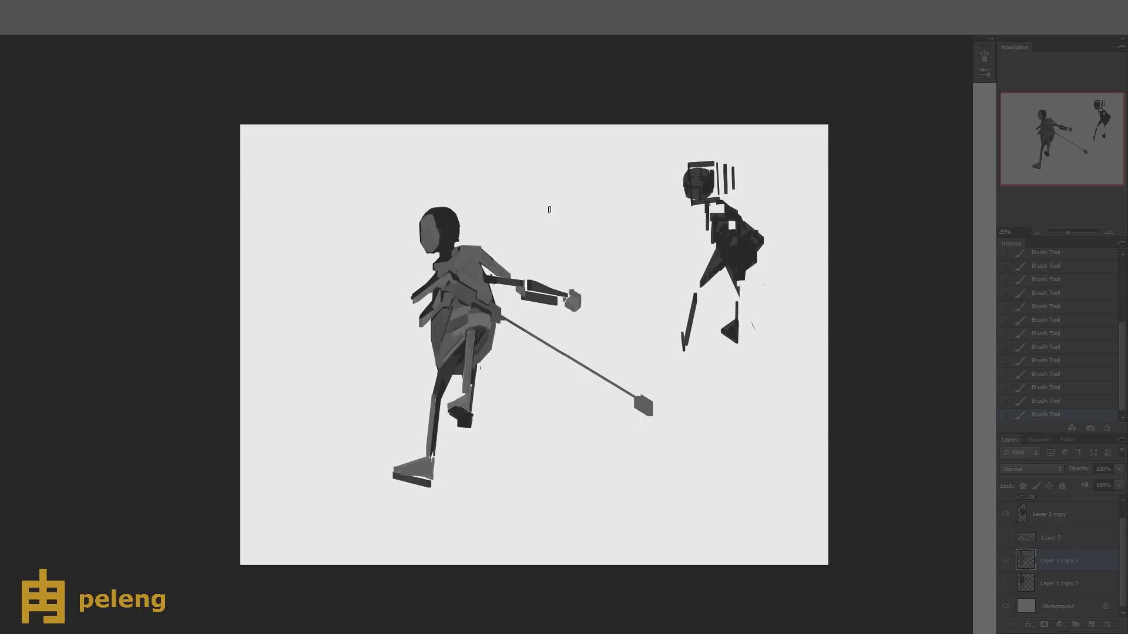
key("e")
left_click_drag(429, 341, 431, 332)
left_click_drag(431, 334, 431, 324)
left_click_drag(431, 326, 433, 318)
- Paint a grey collar shape around the base of the larger figure's neck
key("b")
mouse_move(433, 270)
left_mouse_down()
mouse_move(531, 443)
mouse_move(442, 263)
left_mouse_up()
left_click_drag(437, 267, 454, 253)
left_click_drag(454, 258, 451, 267)
mouse_move(453, 272)
left_mouse_down()
mouse_move(451, 281)
mouse_move(450, 255)
left_mouse_up()
left_click_drag(451, 251, 439, 262)
- Refine the collar and the skirt's front folds with short strokes in the mirrored canvas view, and flip the canvas back
key("ctrl+shift+h")
mouse_move(629, 253)
left_mouse_down()
mouse_move(626, 223)
mouse_move(634, 269)
left_mouse_up()
left_click_drag(634, 265, 612, 257)
left_click_drag(612, 253, 610, 261)
left_click_drag(617, 317, 615, 325)
left_click_drag(618, 329, 617, 337)
left_click_drag(620, 339, 618, 347)
left_click_drag(623, 347, 621, 354)
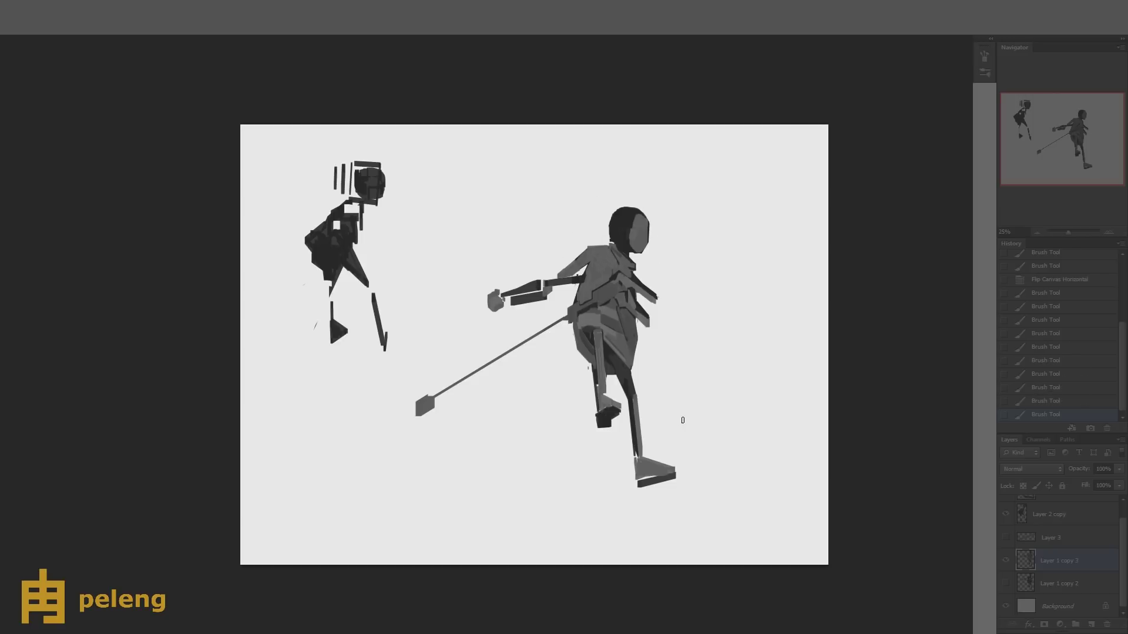
key("ctrl+shift+h")
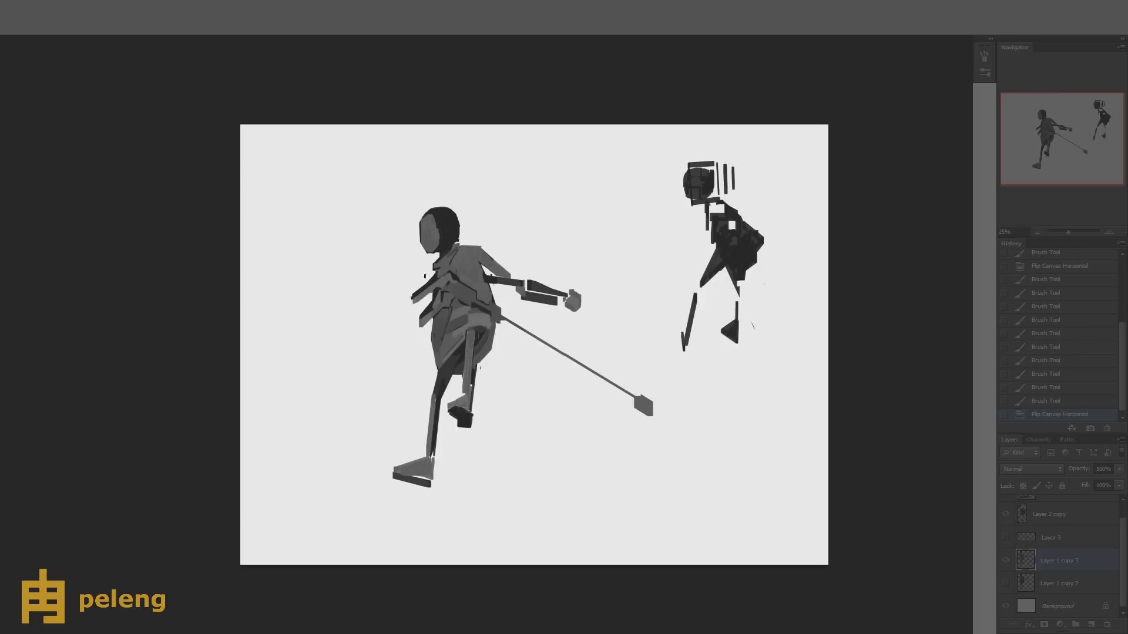
- Try small strokes on the larger figure's thigh, back and shoulder, and undo them
left_click_drag(477, 338, 479, 350)
left_click_drag(481, 346, 484, 364)
mouse_move(482, 351)
left_mouse_down()
mouse_move(488, 363)
mouse_move(477, 344)
left_mouse_up()
left_click_drag(485, 288, 488, 294)
mouse_move(476, 249)
left_mouse_down()
mouse_move(497, 279)
mouse_move(478, 253)
left_mouse_up()
key("ctrl+alt+z")
key("ctrl+alt+z")
key("ctrl+alt+z")
key("ctrl+alt+z")
key("ctrl+alt+z")
key("ctrl+alt+z")
- Extend the grey collar beneath the head, check it in the mirrored view, and touch up the shoulder and collar edge
left_click_drag(440, 259, 455, 253)
key("h")
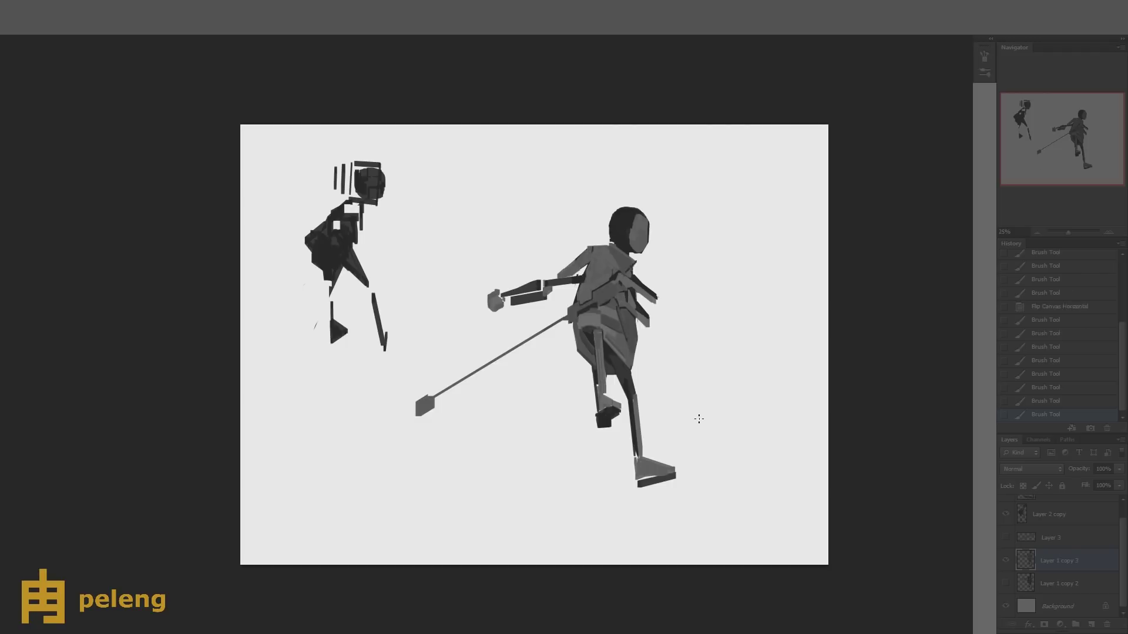
key("h")
left_click(492, 271)
left_click(492, 271)
left_click(482, 259)
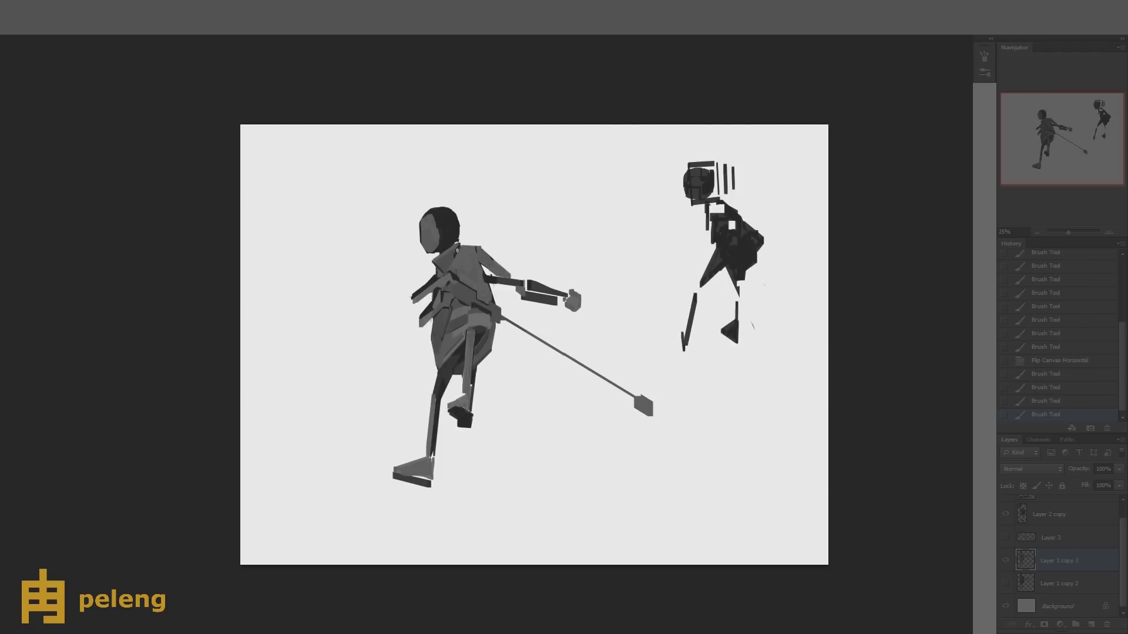
left_click(470, 250)
left_click(467, 246)
left_click(462, 244)
left_click(463, 239)
- Clean up the skirt's fold above the raised thigh with eraser and brush dabs
key("e")
left_click(454, 321)
key("b")
left_click(463, 328)
left_click(462, 328)
left_click(464, 330)
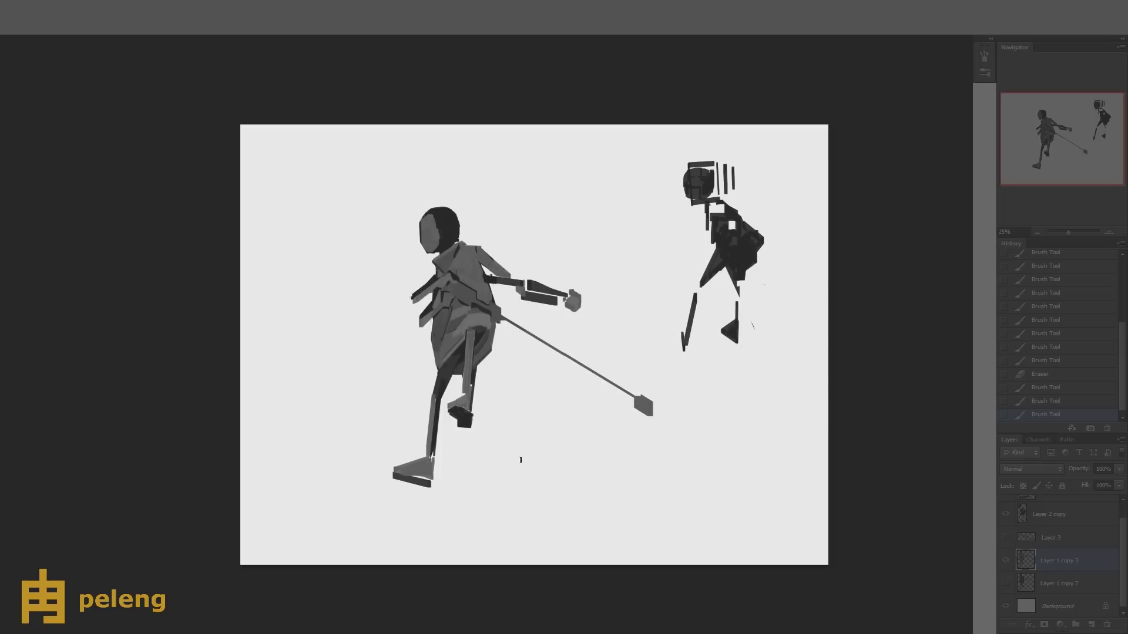
- Dab brush touches along the band where the larger figure's waist meets the raised thigh
left_click(465, 323)
left_click(467, 320)
left_click(473, 313)
left_click(478, 313)
left_click(470, 317)
left_click(464, 320)
left_click(452, 319)
- Blend the front of the waist and skirt with sampled greys and check the figure in the mirrored view
left_click(454, 287)
left_click(453, 332)
left_click(441, 330, "alt")
left_click(447, 320, "alt")
left_click(437, 322, "alt")
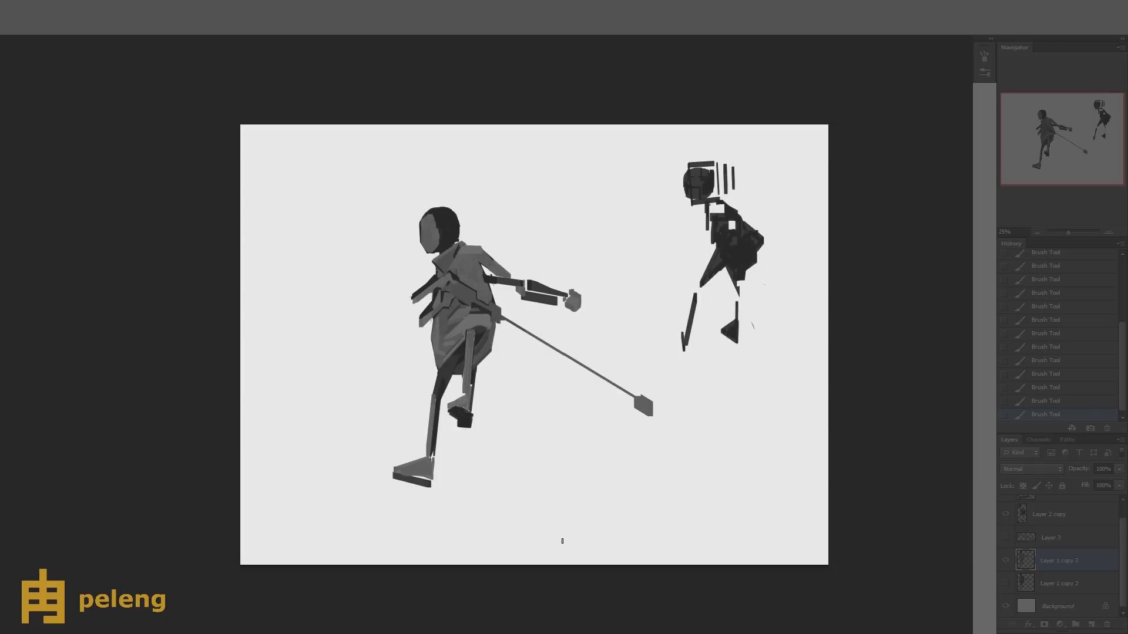
key("h")
key("h")
- Paint grey planes across the lower back and shoulder and along the outstretched upper arm
left_click_drag(455, 309, 487, 294)
left_click_drag(485, 282, 489, 288)
left_click_drag(488, 279, 494, 268)
left_click_drag(460, 257, 465, 264)
left_click_drag(488, 280, 525, 284)
- Duplicate the figure layer and clean up the dark rear edge of the raised leg's shin down to the foot
key("ctrl+j")
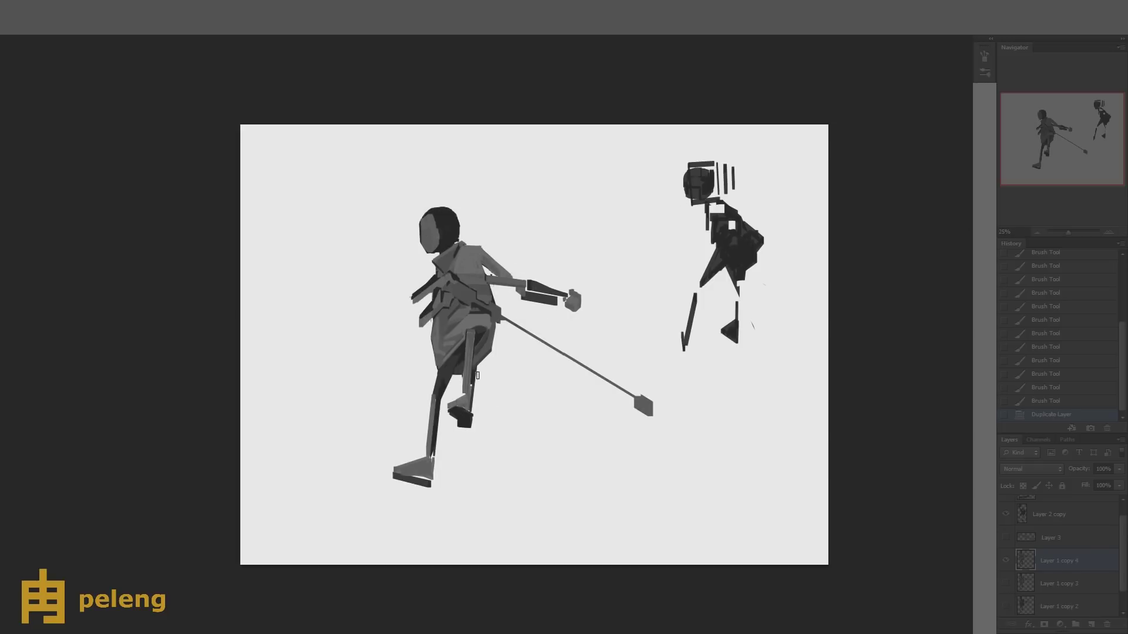
left_click_drag(474, 369, 476, 407)
left_click_drag(474, 370, 477, 405)
mouse_move(472, 373)
left_mouse_down()
mouse_move(478, 403)
mouse_move(453, 406)
left_mouse_up()
left_click_drag(455, 399, 473, 414)
- Repaint the raised leg's ankle, thigh and knee with short brush strokes
key("b")
left_click_drag(468, 401, 473, 413)
left_click_drag(466, 340, 466, 378)
left_click_drag(461, 359, 473, 370)
mouse_move(469, 369)
left_mouse_down()
mouse_move(472, 390)
mouse_move(464, 381)
left_mouse_up()
- Slim the raised leg's shin with the eraser and check the figure in the mirrored view
key("e")
left_click_drag(464, 379, 465, 385)
left_click_drag(464, 383, 464, 391)
left_click_drag(465, 388, 465, 394)
key("h")
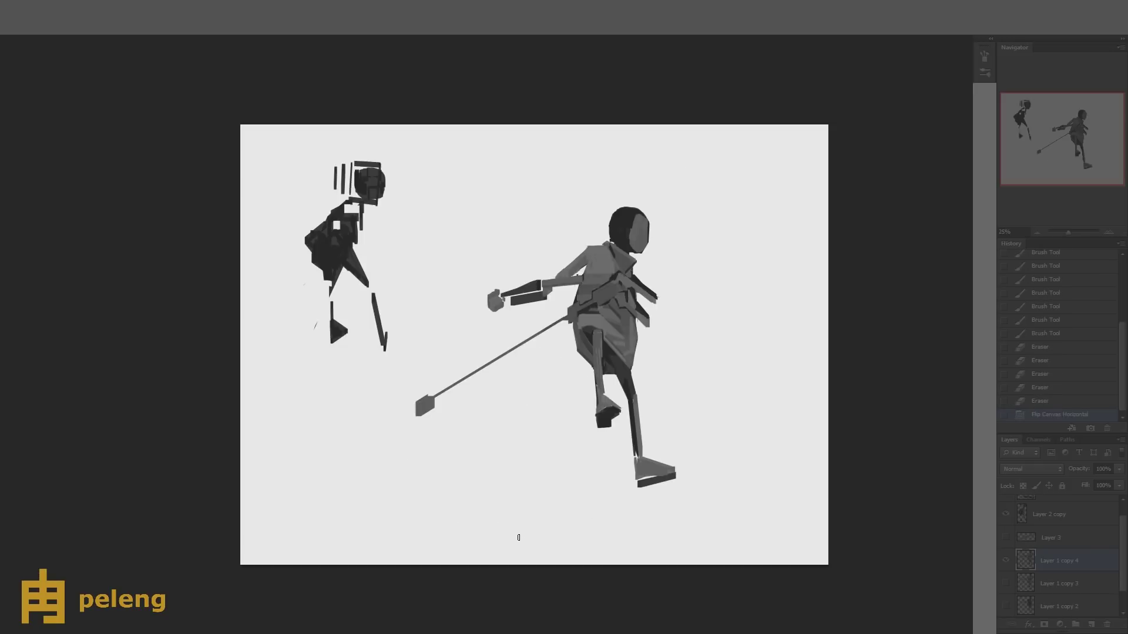
key("h")
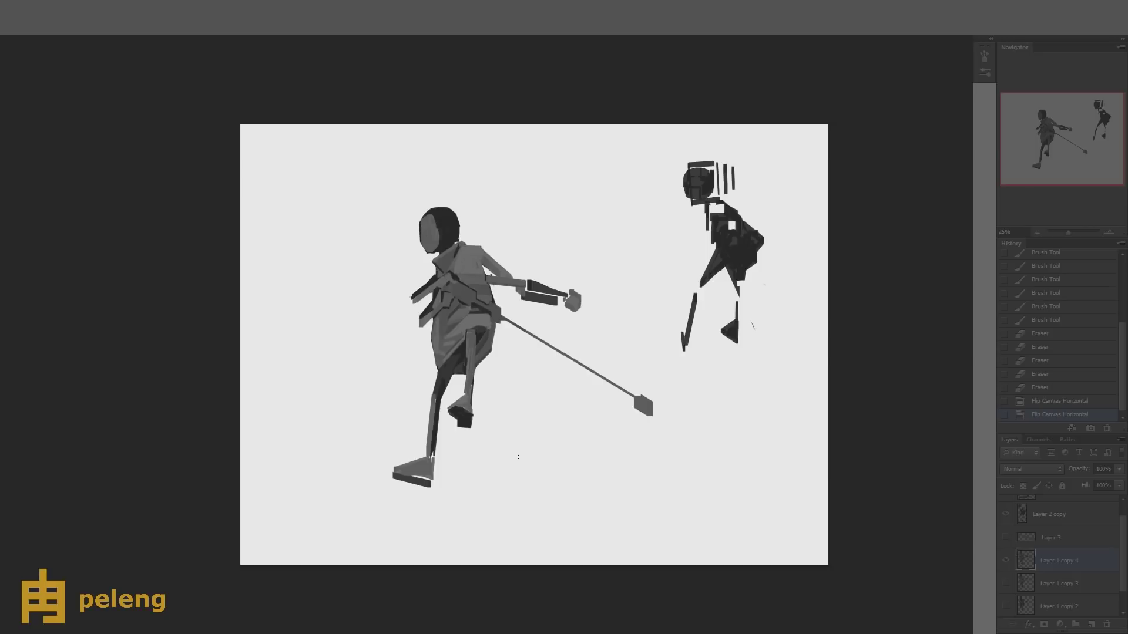
- Reshape the outstretched forearm and hand with short brush strokes and trim their edges with the eraser
key("b")
mouse_move(563, 294)
left_mouse_down()
mouse_move(600, 300)
mouse_move(544, 281)
mouse_move(585, 293)
mouse_move(556, 304)
mouse_move(571, 307)
left_mouse_up()
key("e")
left_click(570, 307)
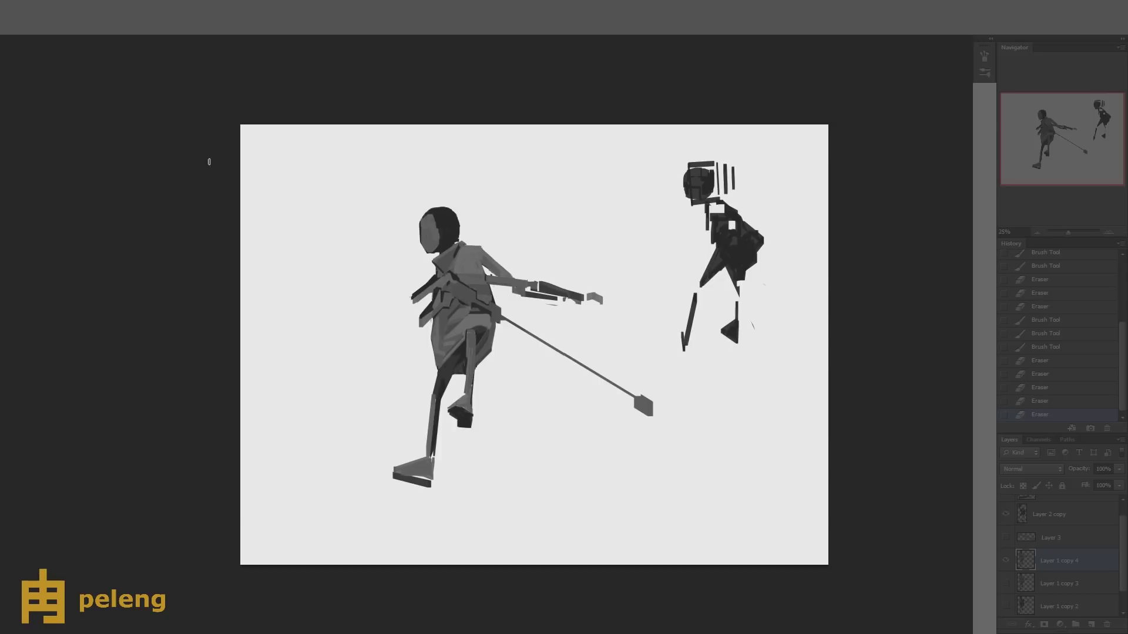
- Try cutting the head onto its own layer and adjusting its size and placement with Free Transform
key("l")
left_click(435, 259)
left_click(468, 244)
left_click(464, 194)
left_click(411, 191)
left_click(402, 223)
left_click(435, 259)
key("ctrl+shift+j")
key("ctrl+t")
left_click_drag(447, 235, 441, 229)
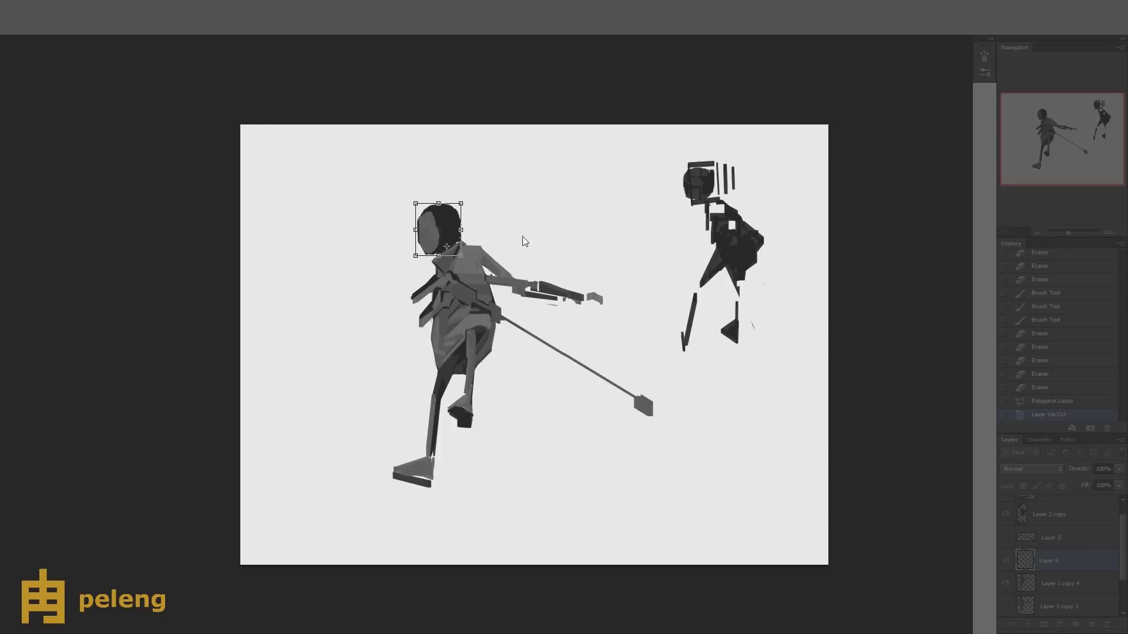
key("Return")
- Try nudging the separated head and placing its layer beneath the figure layer
key("v")
left_click_drag(490, 256, 494, 252)
left_click_drag(1067, 564, 1058, 595)
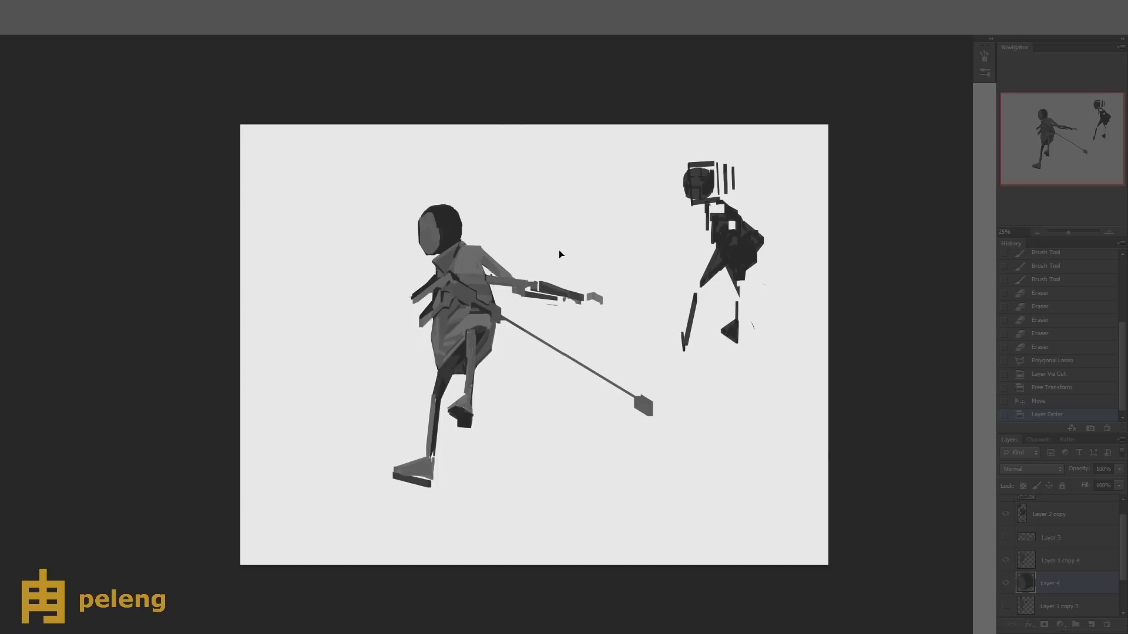
left_click_drag(559, 249, 561, 253)
- Undo the head's transform, move and layer reorder, and merge the head back into the figure layer
key("ctrl+alt+z")
key("ctrl+alt+z")
key("ctrl+alt+z")
key("ctrl+alt+z")
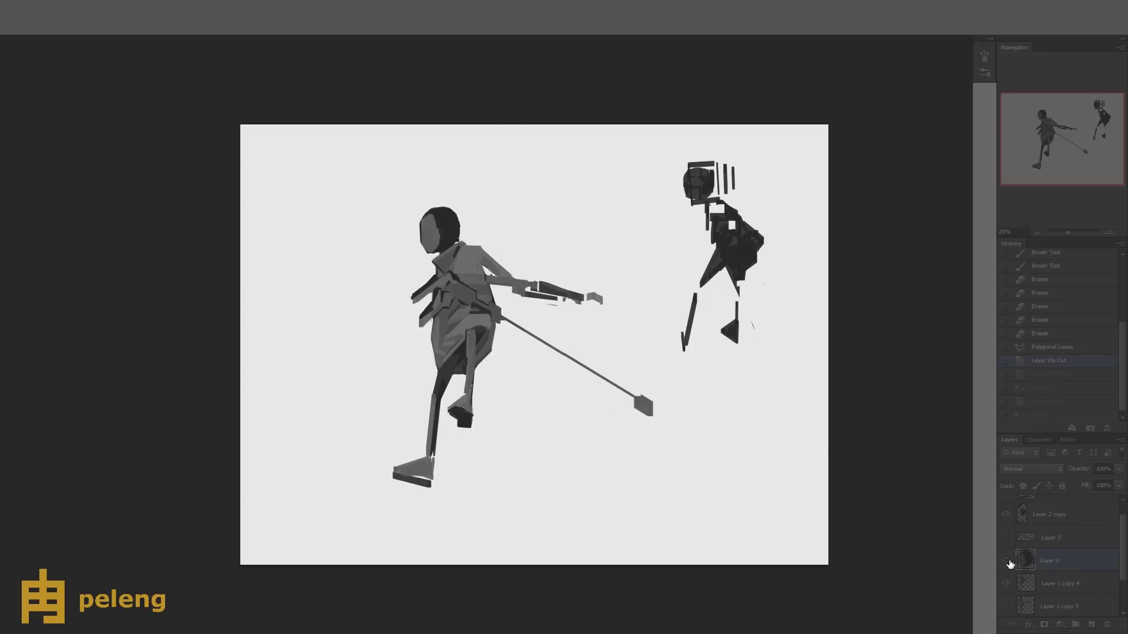
key("ctrl+e")
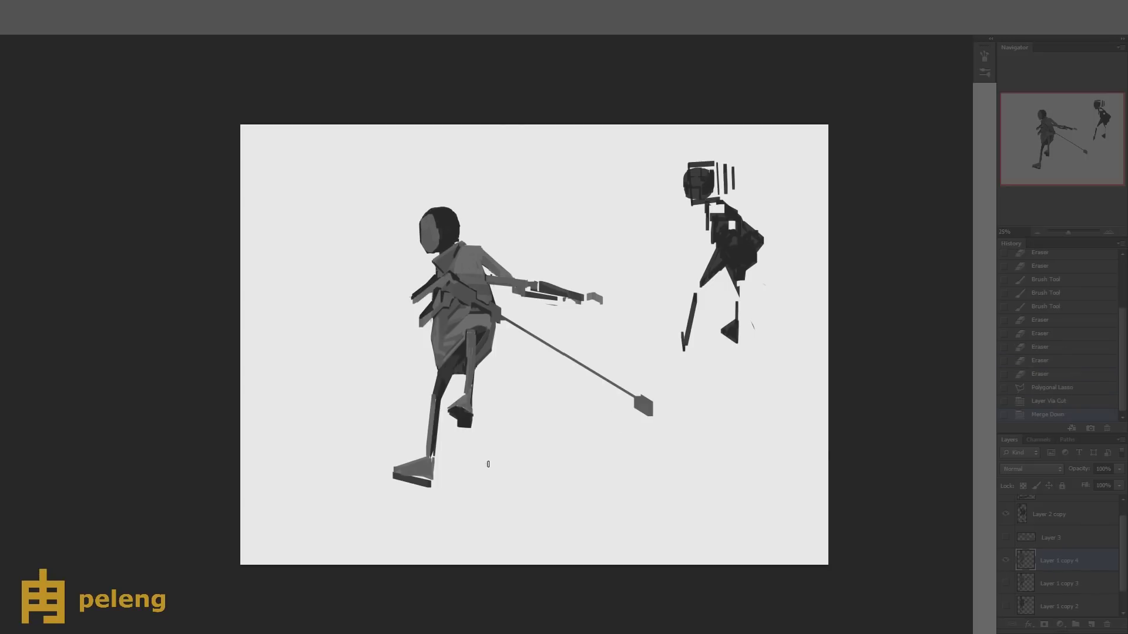
- Select the front foot with the Polygonal Lasso, shift it slightly down from the shin and deselect it
key("l")
left_click(390, 462)
left_click(442, 453)
left_click(440, 503)
double_click(386, 499)
key("v")
left_click_drag(418, 479, 416, 488)
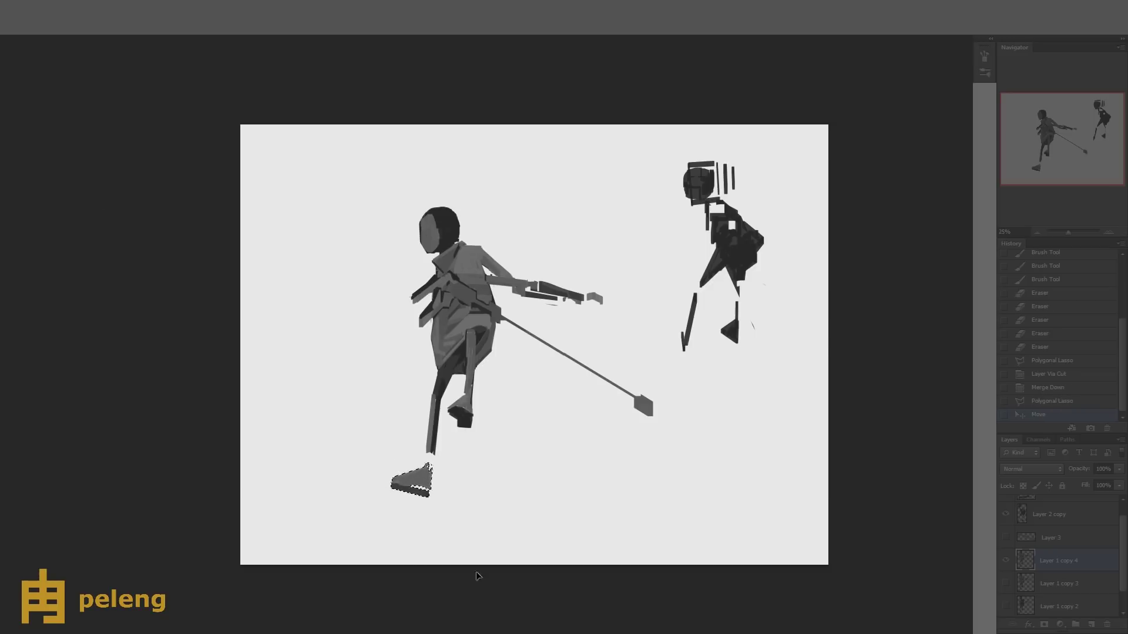
key("ctrl+d")
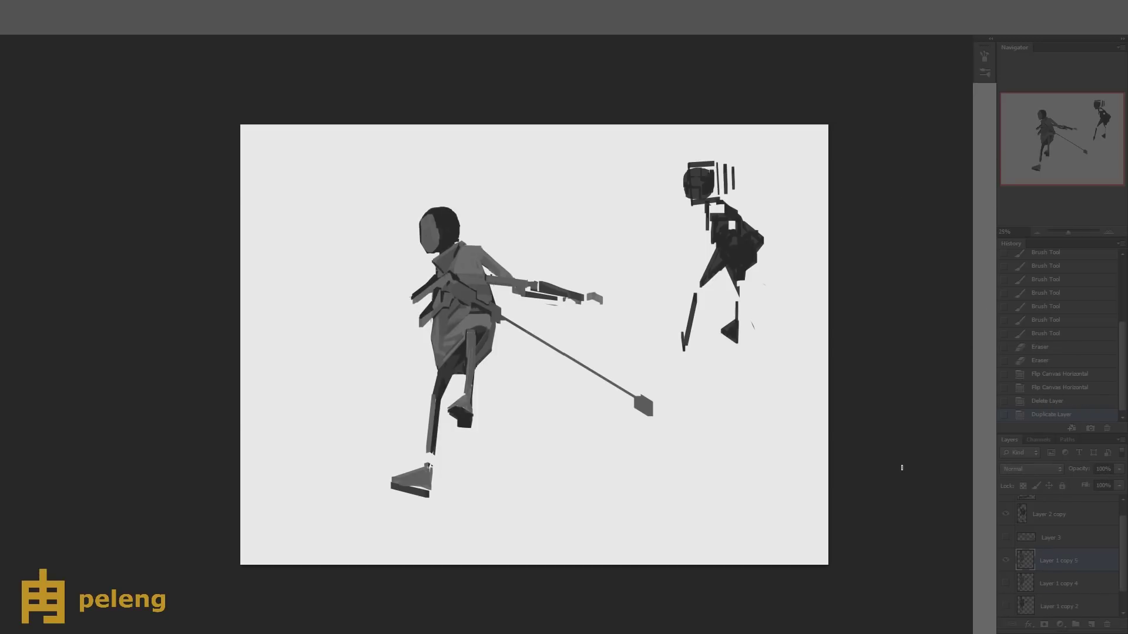
- Paint short grey planes across the figure's upper torso and shoulder
left_click(481, 275)
left_click(482, 274)
left_click(482, 273)
left_click(482, 273)
left_click(483, 273)
left_click(483, 272)
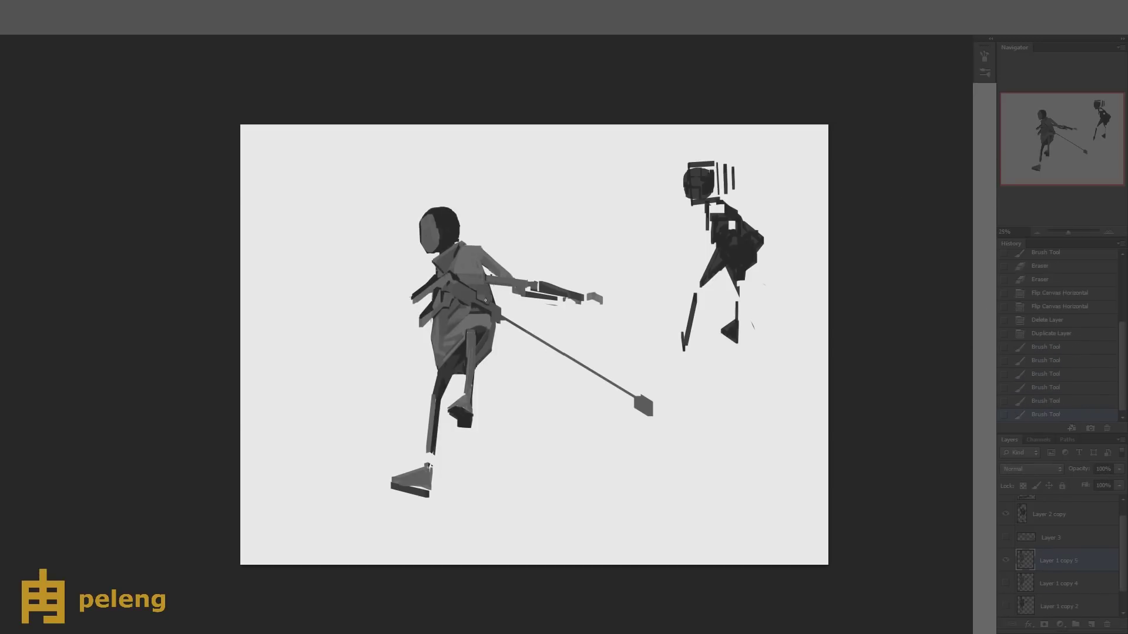
left_click(484, 272)
left_click(484, 271)
left_click(484, 272)
left_click(483, 273)
left_click(482, 275)
left_click(482, 277)
left_click(481, 279)
left_click(481, 281)
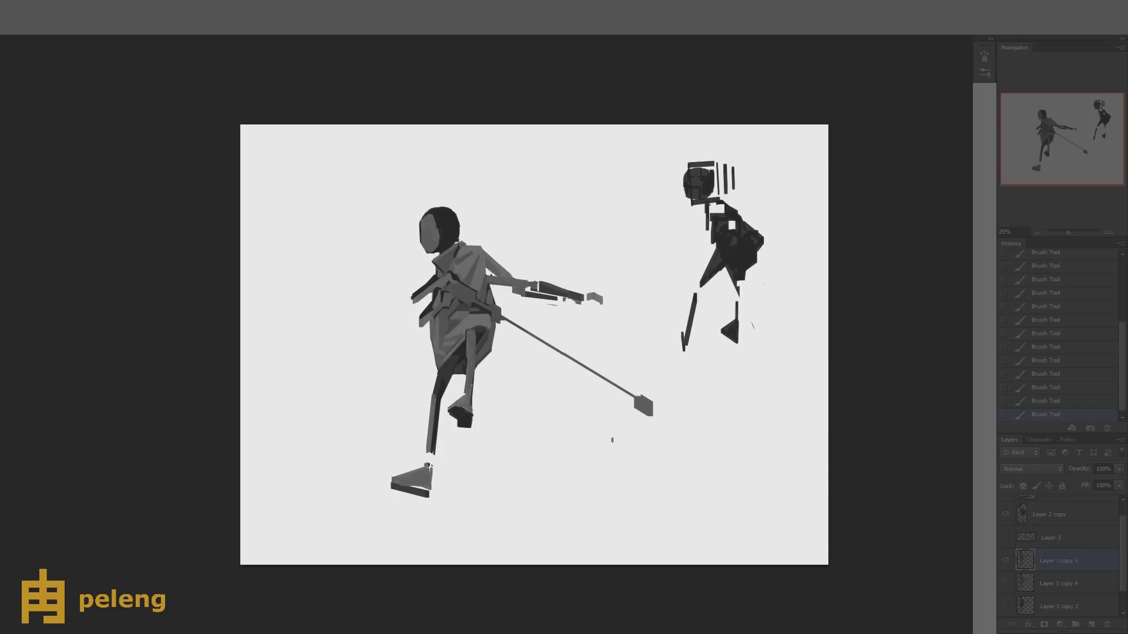
- Trim the torso's lower rear edge and paint a short straight dark bar beside the head
left_click_drag(494, 349, 486, 363)
key("h")
key("h")
left_click(475, 227)
left_click(507, 224, "shift")
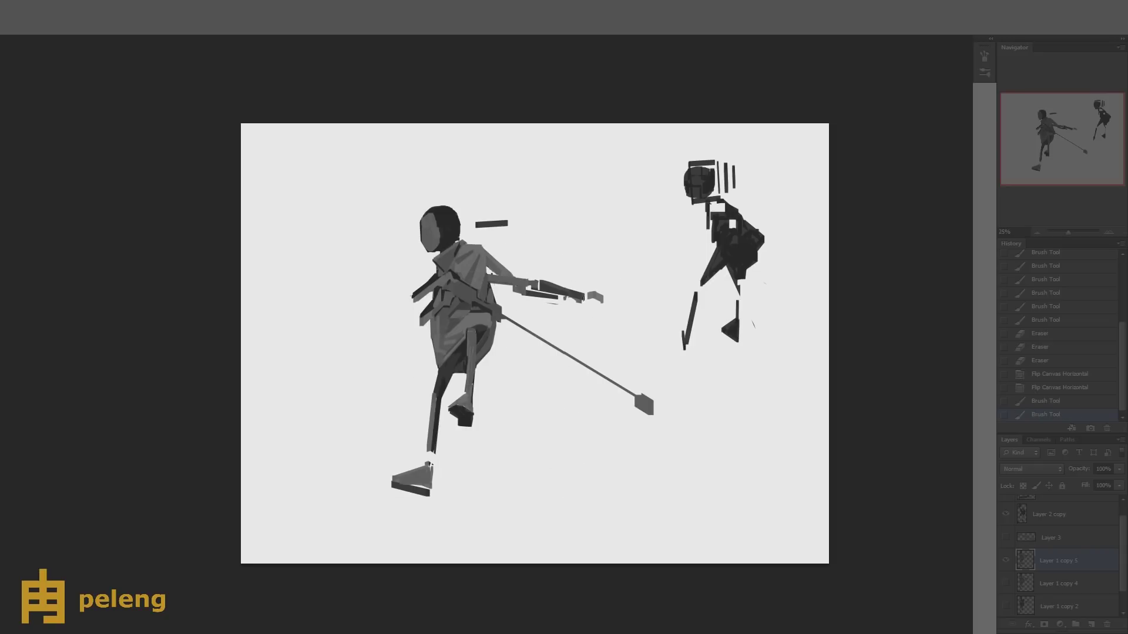
- Erase the old hand on the outstretched arm and block in a new one with small brush strokes
left_click(587, 303)
left_click(588, 303)
left_click(588, 304)
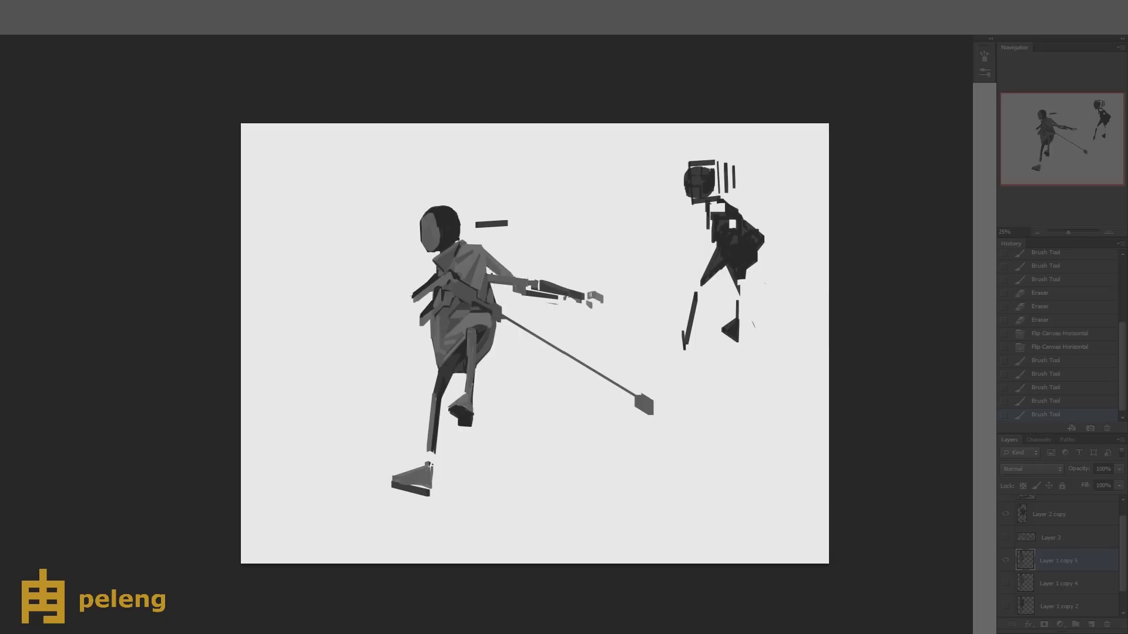
key("e")
left_click_drag(596, 298, 569, 300)
key("b")
left_click(587, 299)
left_click(589, 298)
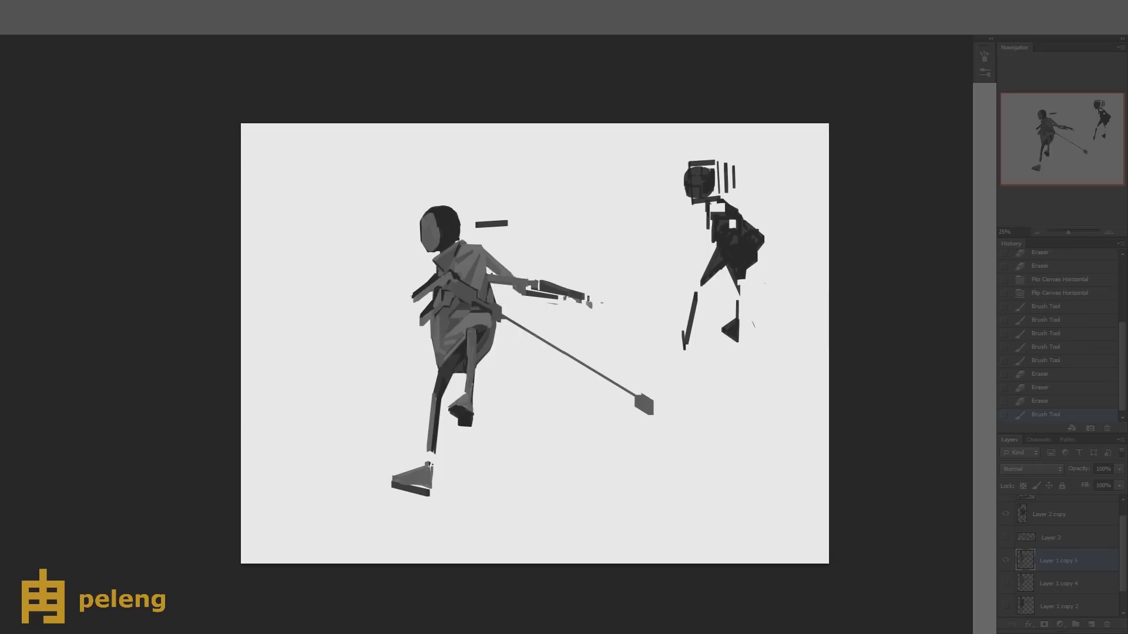
left_click(591, 303)
left_click(600, 297)
left_click(601, 297)
- Clean up the hand in the mirrored view and fill in its palm with grey strokes
key("ctrl+shift+h")
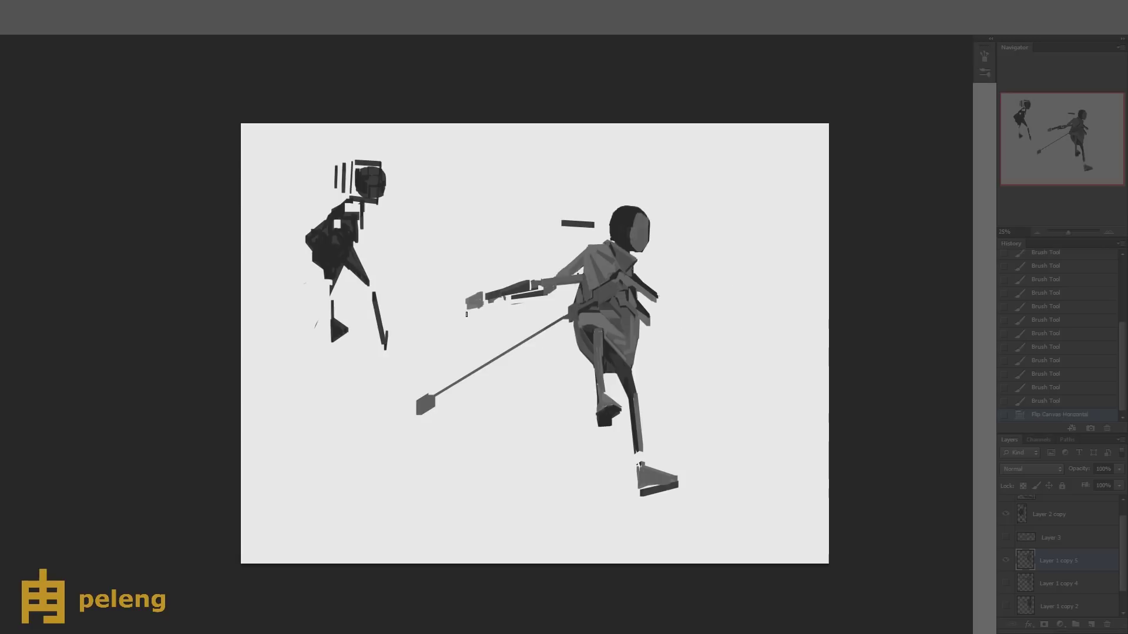
key("e")
left_click(481, 308)
key("b")
left_click(476, 295)
left_click(478, 296)
left_click(480, 299)
left_click(481, 300)
left_click(483, 301)
key("ctrl+shift+h")
left_click(591, 388)
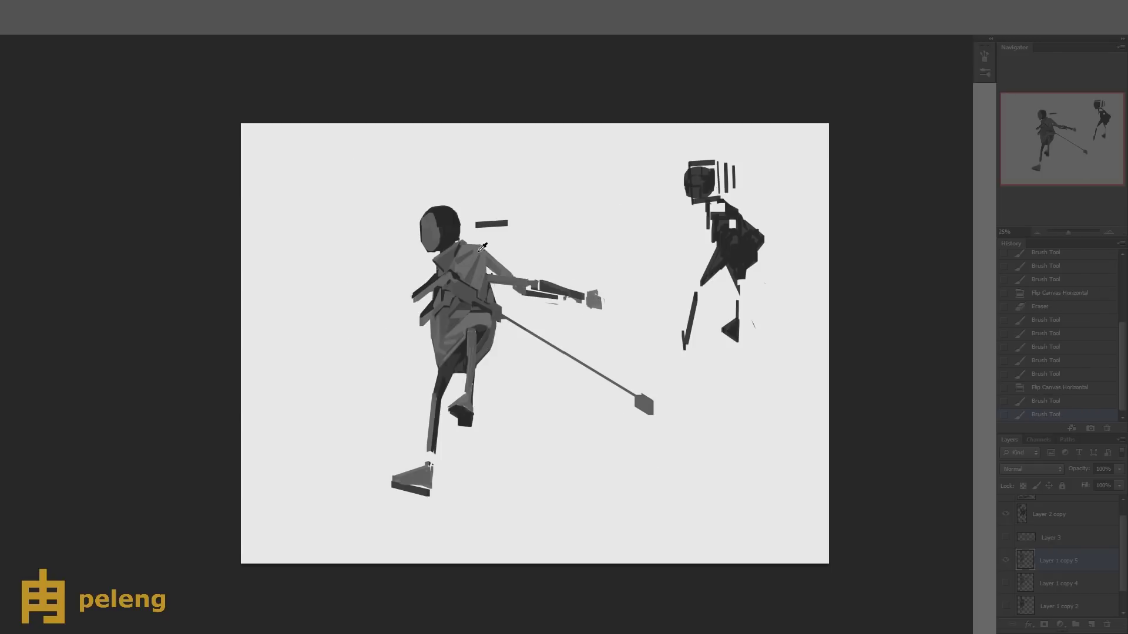
- Trim the shoulder and upper arm edges with the eraser and fill in the upper arm and torso planes
key("e")
left_click(497, 259)
left_click(505, 267)
left_click(487, 269)
left_click_drag(446, 282, 435, 329)
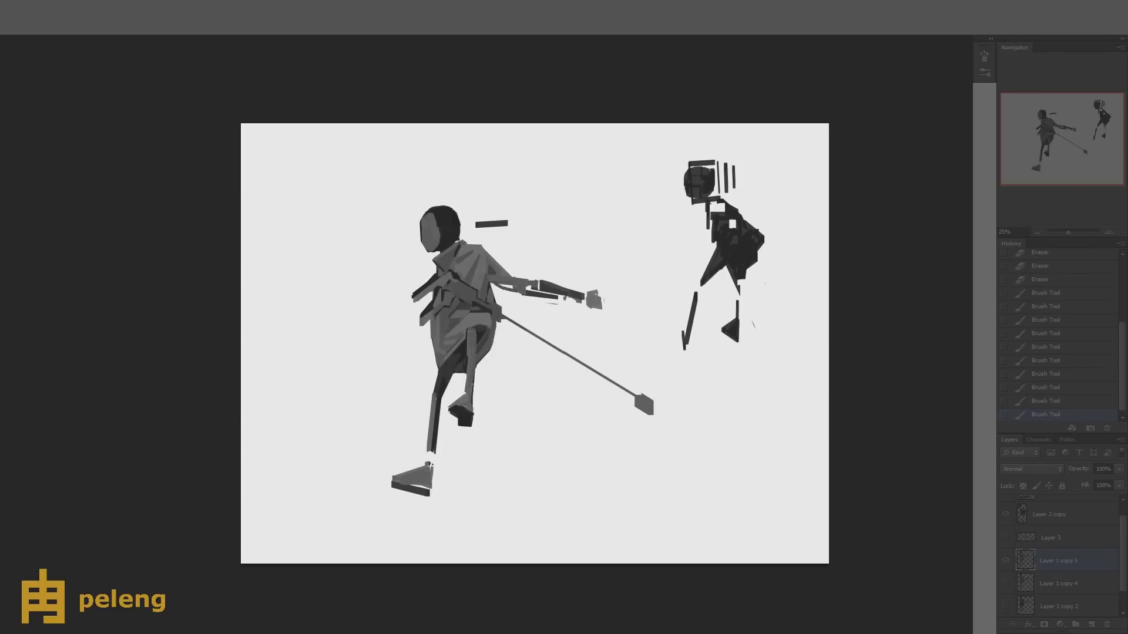
left_click_drag(517, 290, 498, 285)
- Try repainting the hand with its sampled grey and undo the latest strokes
left_click(594, 298, "alt")
left_click_drag(591, 289, 605, 312)
key("ctrl+alt+z")
key("ctrl+alt+z")
key("ctrl+alt+z")
key("ctrl+alt+z")
key("ctrl+alt+z")
key("ctrl+alt+z")
key("ctrl+alt+z")
key("ctrl+alt+z")
key("ctrl+alt+z")
key("ctrl+alt+z")
key("ctrl+alt+z")
key("ctrl+alt+z")
key("ctrl+alt+z")
- Paint fingers on the outstretched hand and carve its contour with the eraser in the mirrored view
left_click_drag(595, 295, 605, 304)
left_click_drag(598, 297, 609, 306)
mouse_move(601, 300)
left_mouse_down()
mouse_move(609, 310)
mouse_move(606, 300)
left_mouse_up()
key("h")
key("e")
left_click_drag(458, 304, 462, 310)
left_click_drag(460, 301, 467, 315)
mouse_move(464, 297)
left_mouse_down()
mouse_move(473, 311)
mouse_move(489, 296)
left_mouse_up()
key("b")
mouse_move(488, 294)
left_mouse_down()
mouse_move(487, 329)
mouse_move(486, 287)
mouse_move(497, 303)
left_mouse_up()
mouse_move(487, 306)
left_mouse_down()
mouse_move(584, 287)
mouse_move(602, 305)
mouse_move(611, 298)
left_mouse_up()
- Add a small stroke to the hand's lower fingers and touch up the pole near its tip
key("h")
key("e")
key("b")
left_click_drag(596, 308, 601, 309)
key("e")
key("b")
left_click_drag(616, 392, 622, 396)
left_click_drag(621, 394, 623, 398)
- Trim the fingertips with the eraser and paint grey along the outstretched forearm
key("e")
left_click_drag(603, 297, 611, 306)
key("b")
left_click_drag(497, 286, 556, 300)
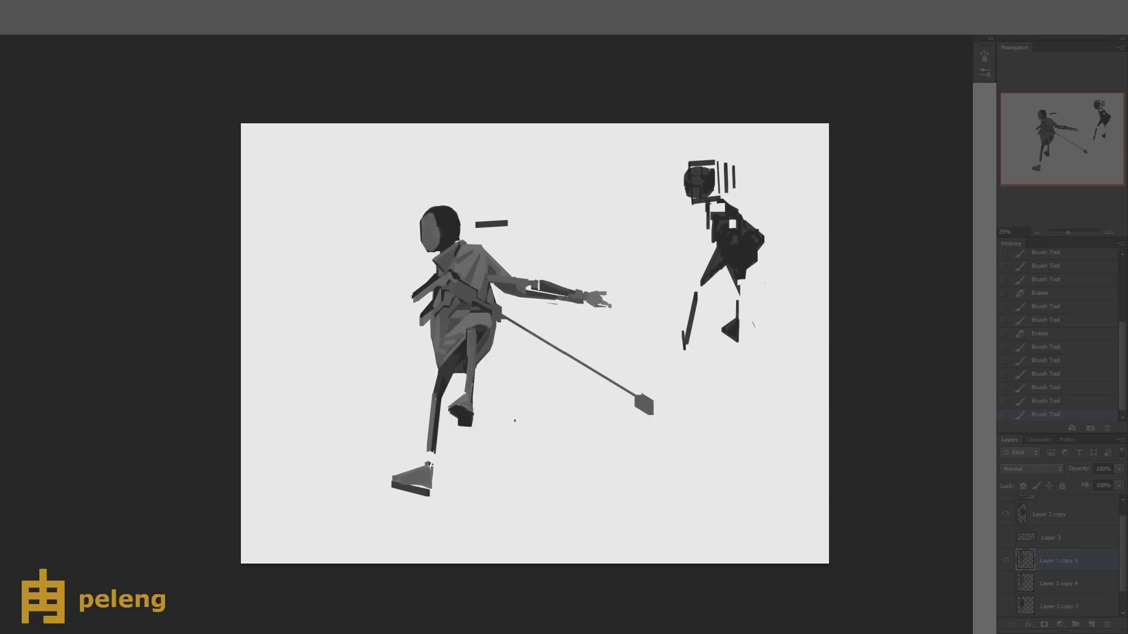
- Add a new layer above the current figure layer and delete the unused hidden layers
left_click(1091, 624)
left_click_drag(1057, 606, 1107, 625)
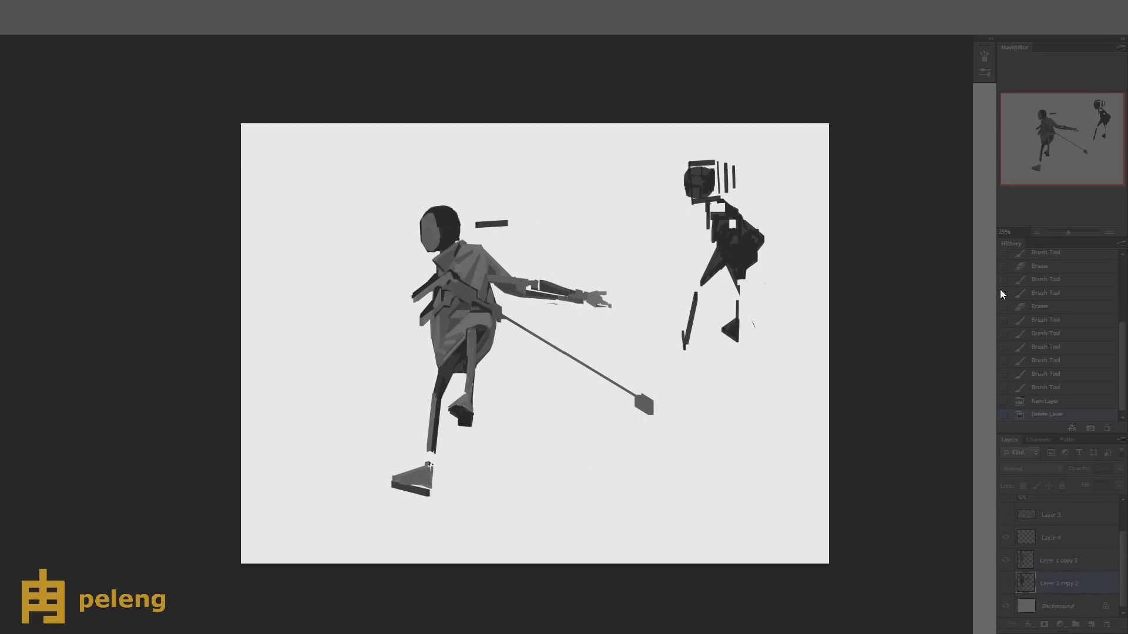
left_click_drag(1075, 538, 1107, 624)
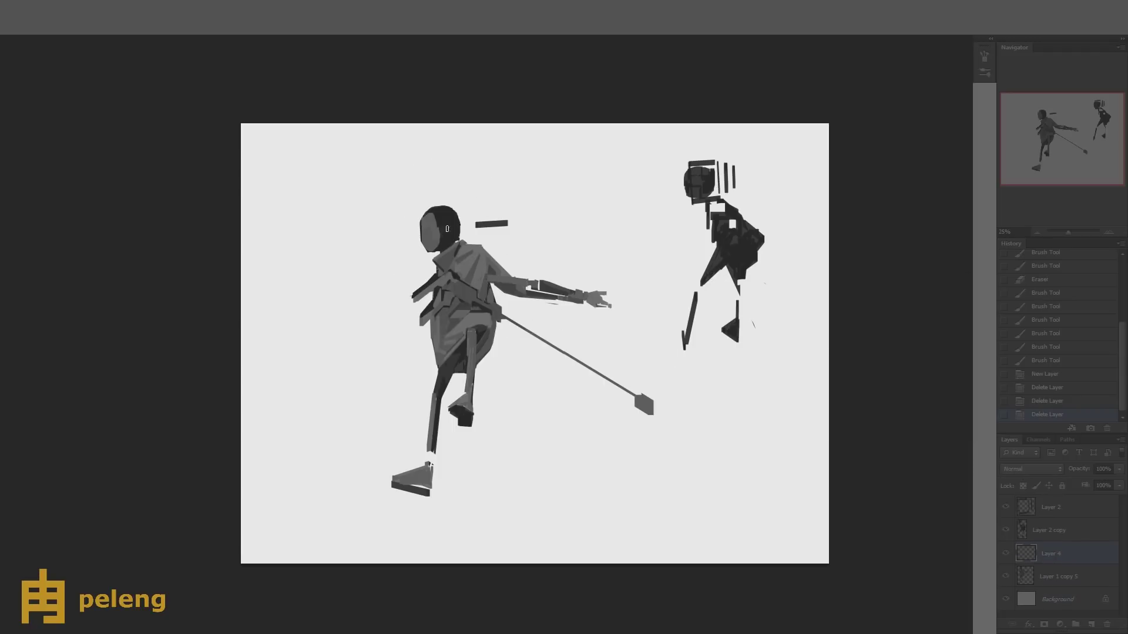
- Block in an angular grey frame around the head and add its rear bar in the mirrored view
mouse_move(425, 219)
left_mouse_down()
mouse_move(417, 203)
mouse_move(440, 196)
mouse_move(447, 242)
mouse_move(445, 201)
left_mouse_up()
mouse_move(463, 204)
left_mouse_down()
mouse_move(440, 196)
mouse_move(416, 212)
mouse_move(465, 240)
left_mouse_up()
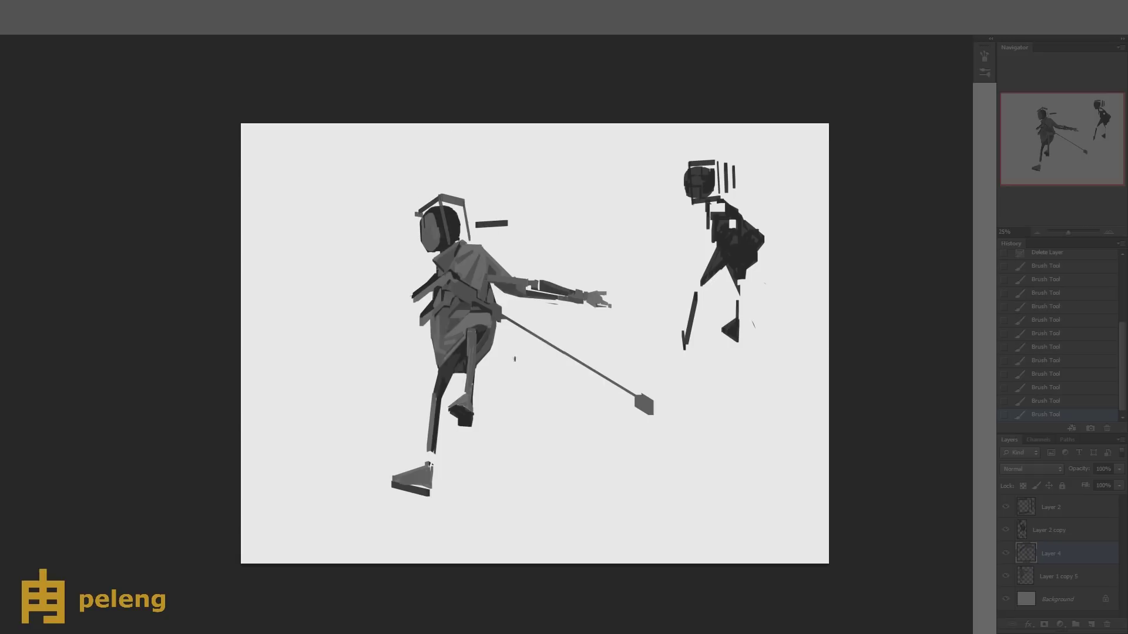
key("ctrl+shift+h")
left_click_drag(597, 212, 596, 237)
key("ctrl+shift+h")
- Thin and partly erase the top and rear of the head frame, reworking its brow with brush strokes
key("e")
left_click_drag(418, 212, 439, 195)
left_click_drag(423, 214, 462, 200)
key("b")
key("e")
key("b")
mouse_move(430, 206)
left_mouse_down()
mouse_move(461, 202)
mouse_move(446, 206)
left_mouse_up()
mouse_move(429, 207)
left_mouse_down()
mouse_move(424, 255)
mouse_move(449, 217)
mouse_move(441, 244)
mouse_move(429, 193)
mouse_move(424, 207)
left_mouse_up()
key("e")
mouse_move(425, 209)
left_mouse_down()
mouse_move(429, 222)
mouse_move(462, 200)
left_mouse_up()
mouse_move(464, 203)
left_mouse_down()
mouse_move(467, 238)
mouse_move(461, 207)
left_mouse_up()
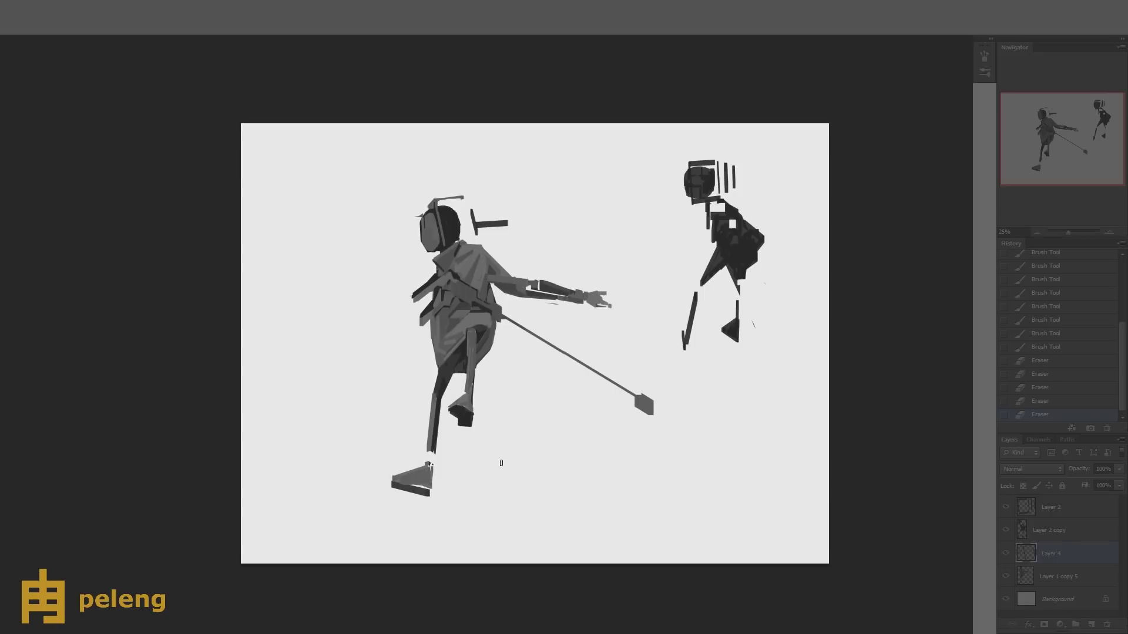
- Erase the frame's top beam and the dark horizontal bar behind the head in the mirrored view
key("ctrl+shift+h")
left_click_drag(619, 198, 608, 196)
left_click_drag(635, 202, 561, 224)
- Paint a grey collar behind the neck and short strokes along the front edge of the head frame
key("alt+bracketleft")
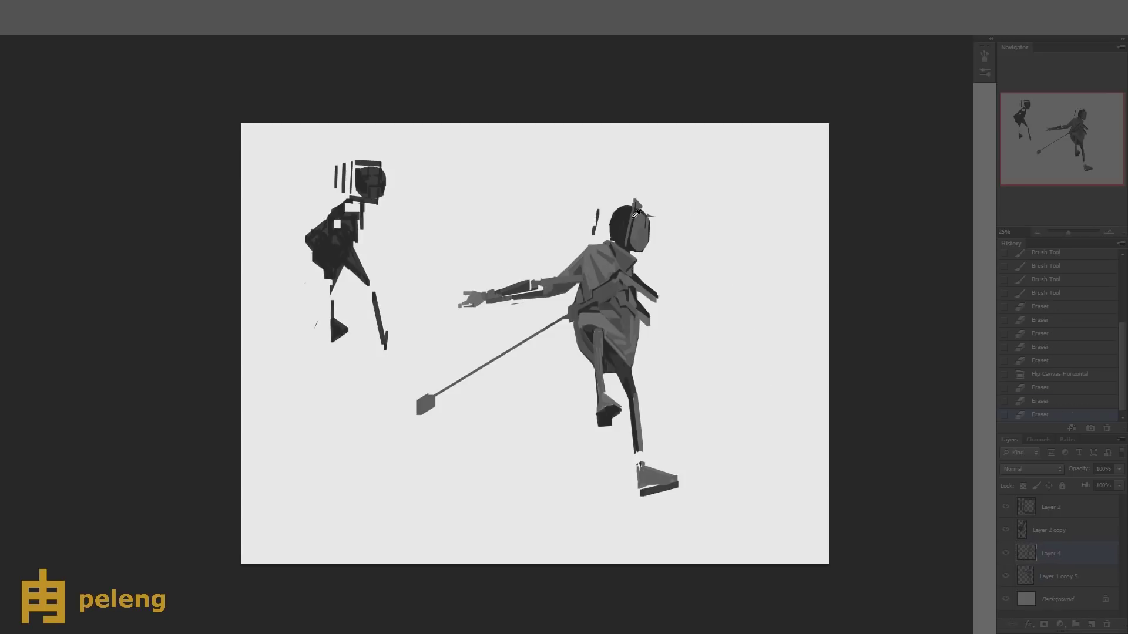
mouse_move(626, 236)
left_mouse_down()
mouse_move(625, 246)
mouse_move(597, 234)
left_mouse_up()
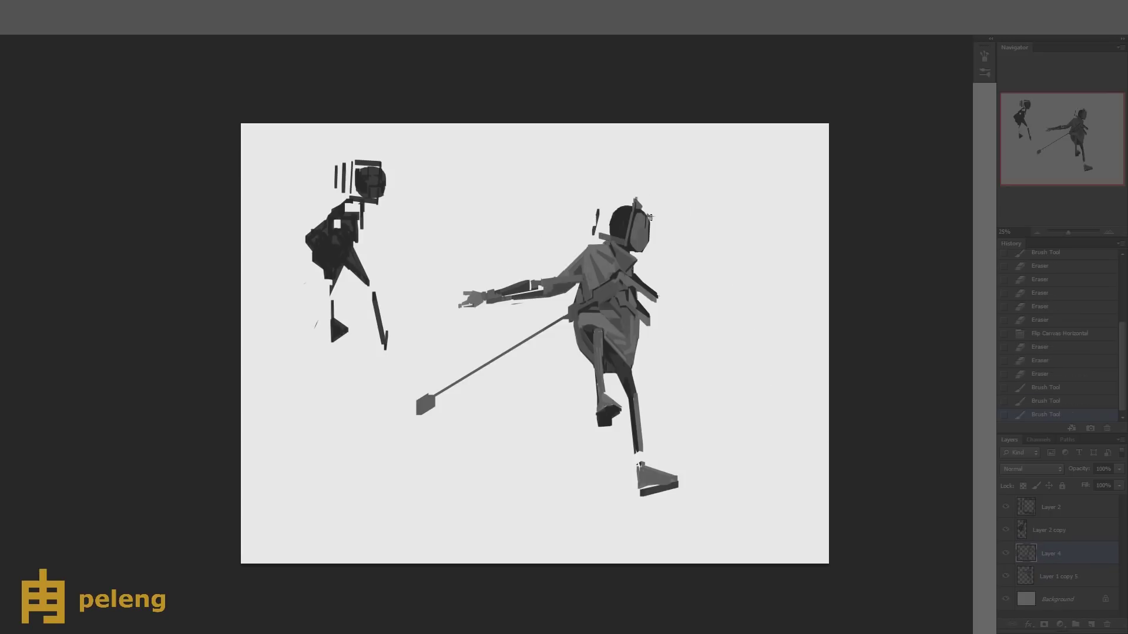
left_click_drag(636, 198, 653, 218)
- Paint the head frame's top beam and the bars outlining the face down to the chin
key("ctrl+shift+h")
mouse_move(417, 215)
left_mouse_down()
mouse_move(417, 229)
mouse_move(436, 193)
mouse_move(475, 232)
mouse_move(475, 250)
mouse_move(472, 238)
left_mouse_up()
key("e")
key("b")
key("e")
key("b")
mouse_move(467, 197)
left_mouse_down()
mouse_move(442, 213)
mouse_move(416, 215)
mouse_move(426, 255)
mouse_move(399, 240)
mouse_move(425, 259)
left_mouse_up()
left_click_drag(417, 218, 435, 261)
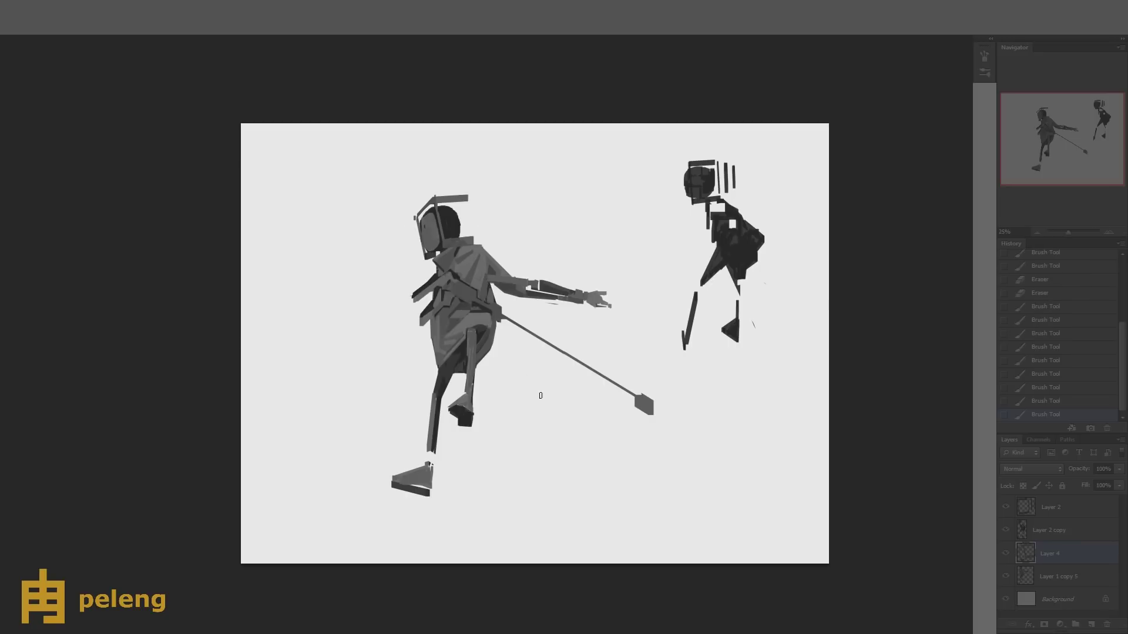
- Close the head frame with a rear vertical bar, adjust it with Free Transform and check the mirrored view
left_click_drag(469, 197, 475, 240)
key("ctrl+t")
key("Return")
key("ctrl+shift+h")
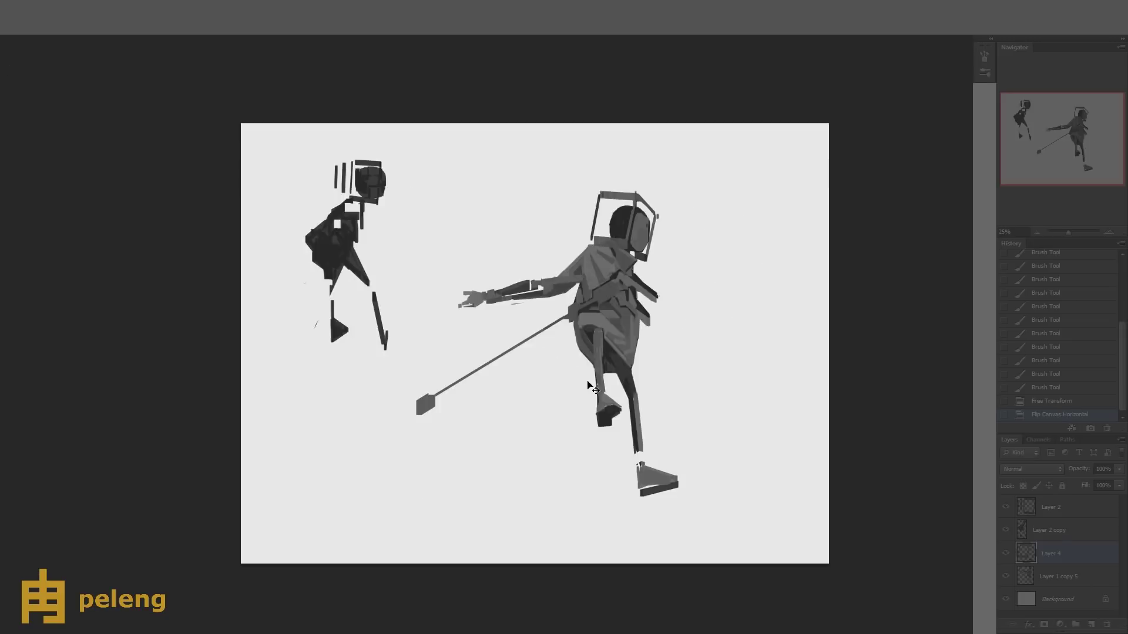
- Flip the canvas horizontally and paint angled ribs projecting behind the head frame, trimming their ends with the eraser
key("ctrl+shift+h")
key("e")
left_click_drag(464, 187, 470, 195)
left_click_drag(470, 194, 477, 207)
left_click_drag(476, 205, 462, 208)
key("b")
left_click_drag(469, 201, 486, 233)
left_click_drag(482, 209, 487, 239)
left_click_drag(483, 203, 497, 234)
key("e")
mouse_move(497, 236)
left_mouse_down()
mouse_move(500, 208)
mouse_move(470, 240)
left_mouse_up()
- Finish the ribs behind the head frame and paint a dark horizontal bar on a new layer beneath them
key("b")
mouse_move(469, 219)
left_mouse_down()
mouse_move(472, 236)
mouse_move(477, 215)
left_mouse_up()
left_click_drag(477, 200, 483, 221)
mouse_move(485, 207)
left_mouse_down()
mouse_move(486, 222)
mouse_move(513, 231)
mouse_move(462, 230)
left_mouse_up()
key("ctrl+shift+alt+n")
key("ctrl+bracketleft")
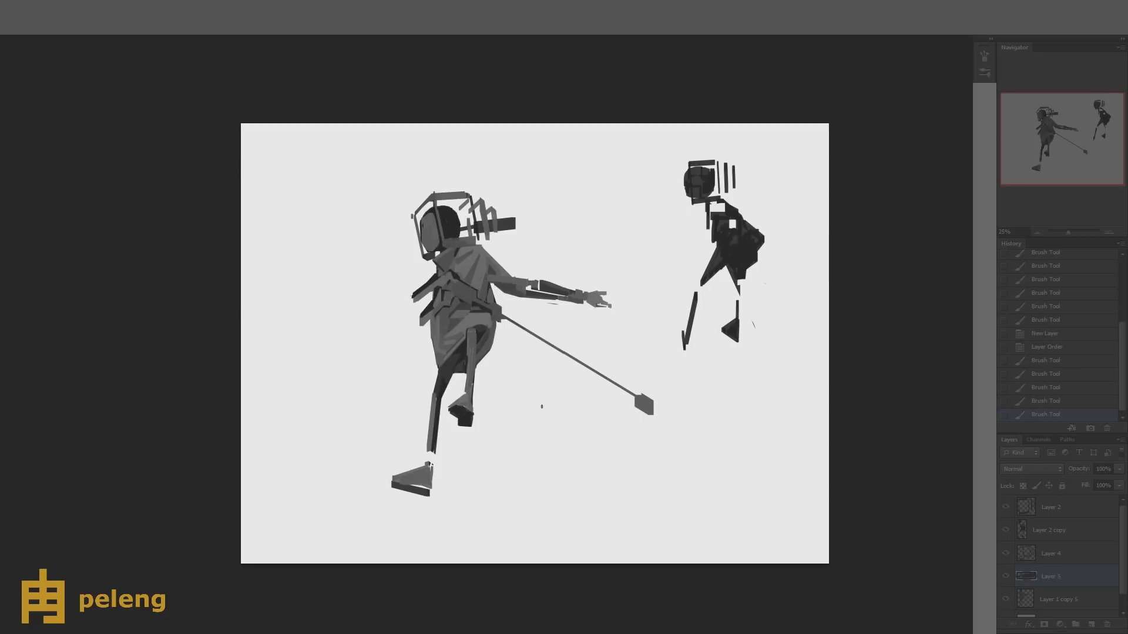
key("e")
left_click(495, 176)
- Try a short curved hose looping from the dark bar's end down to the waist on a new layer
left_click(1093, 626)
mouse_move(518, 224)
left_mouse_down()
mouse_move(502, 307)
mouse_move(479, 312)
left_mouse_up()
key("ctrl+z")
key("ctrl+z")
left_click(1068, 402)
left_click_drag(518, 223, 499, 311)
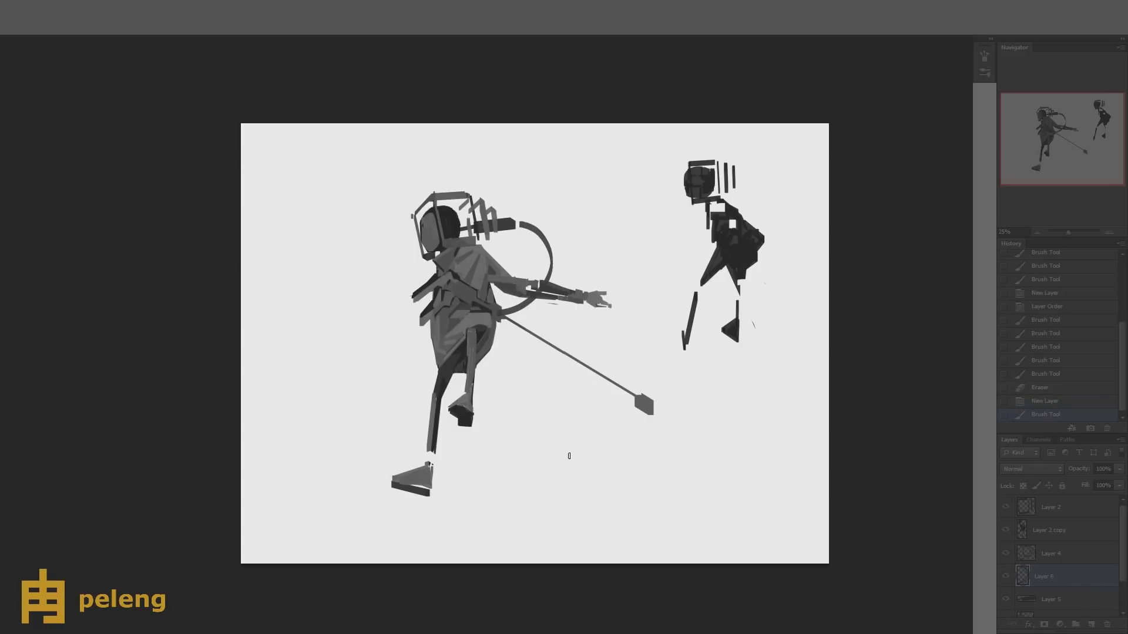
key("ctrl+z")
mouse_move(518, 222)
left_mouse_down()
mouse_move(508, 287)
mouse_move(495, 301)
mouse_move(519, 281)
left_mouse_up()
key("e")
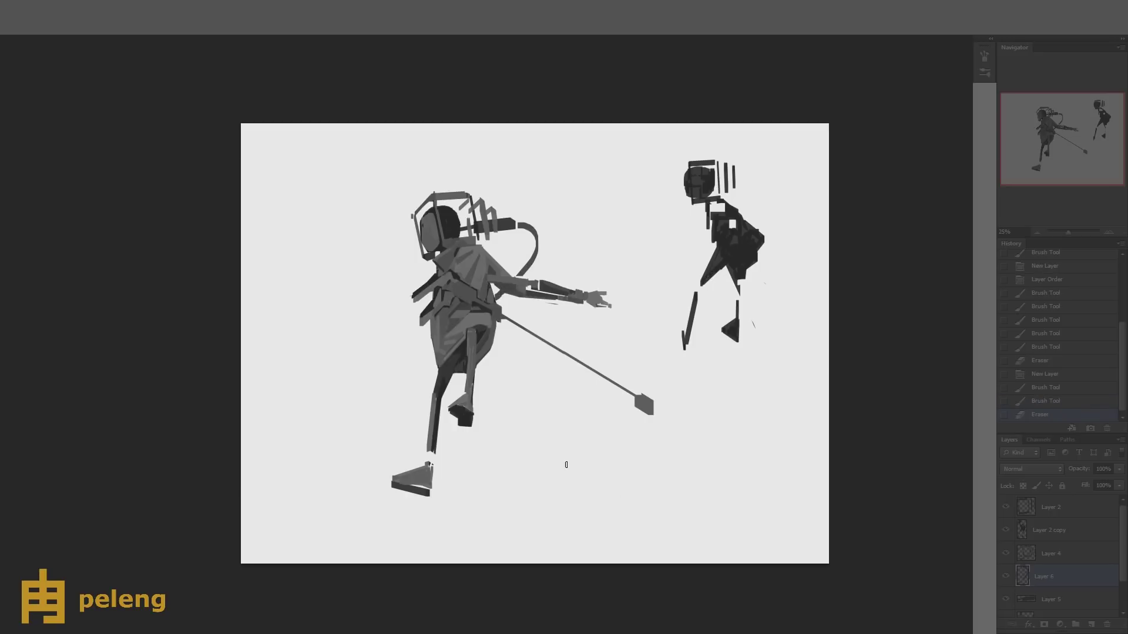
- Hide the short hose and try a longer hose curve hanging below the arm on a new layer
left_click(1006, 576)
left_click(1091, 625)
key("ctrl+z")
mouse_move(519, 222)
left_mouse_down()
mouse_move(487, 371)
mouse_move(565, 261)
left_mouse_up()
left_click_drag(565, 264, 488, 371)
key("ctrl+z")
key("ctrl+z")
key("ctrl+z")
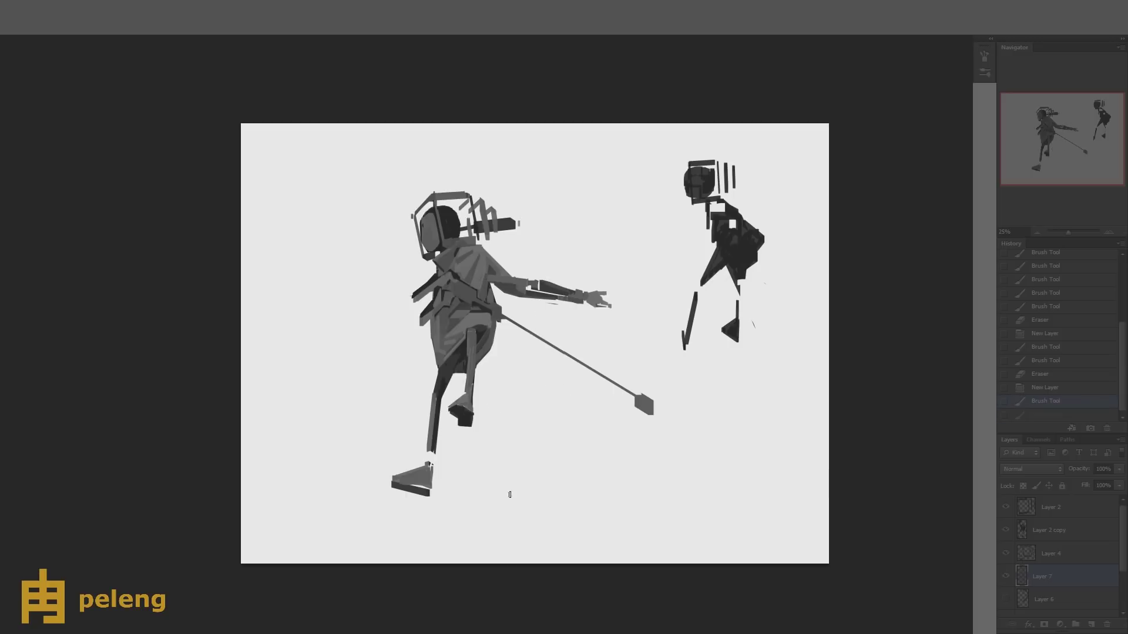
key("ctrl+shift+z")
key("ctrl+shift+z")
key("ctrl+shift+z")
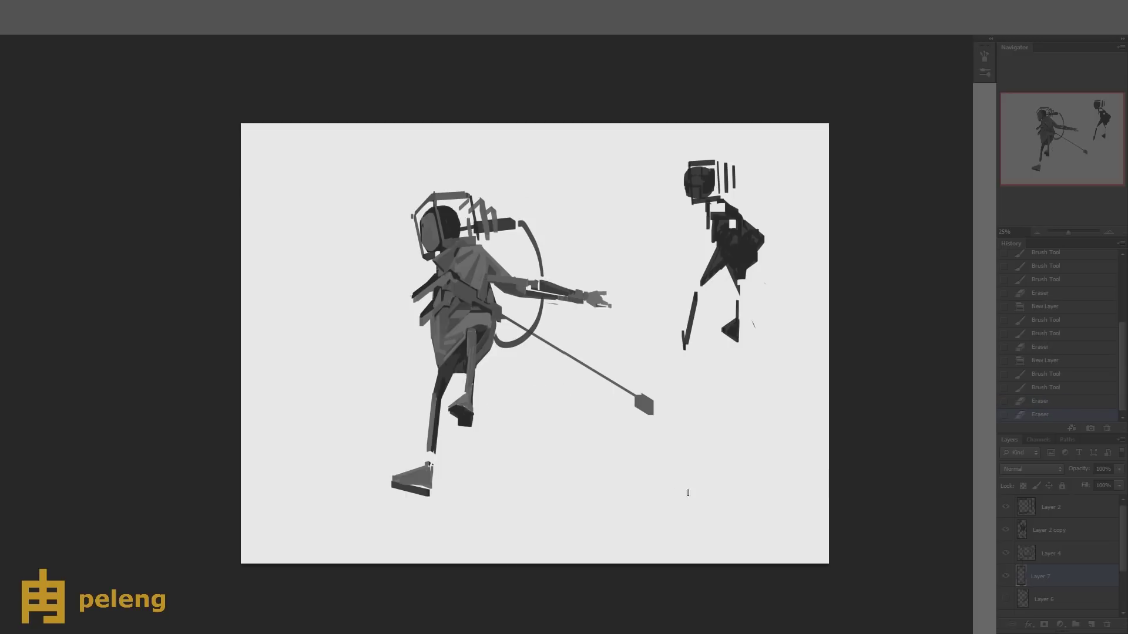
mouse_move(549, 252)
left_mouse_down()
mouse_move(506, 338)
mouse_move(519, 320)
left_mouse_up()
- Paint a straight hose segment extending the bar, curve it widely down to the waist, and erase it where it crosses the forearm
key("b")
left_click_drag(517, 223, 570, 224)
left_click_drag(573, 234, 490, 326)
key("ctrl+z")
key("ctrl+z")
mouse_move(517, 221)
left_mouse_down()
mouse_move(569, 217)
mouse_move(503, 309)
left_mouse_up()
key("ctrl+z")
mouse_move(573, 218)
left_mouse_down()
mouse_move(506, 459)
mouse_move(514, 329)
mouse_move(578, 231)
mouse_move(498, 316)
left_mouse_up()
key("ctrl+z")
key("e")
key("e")
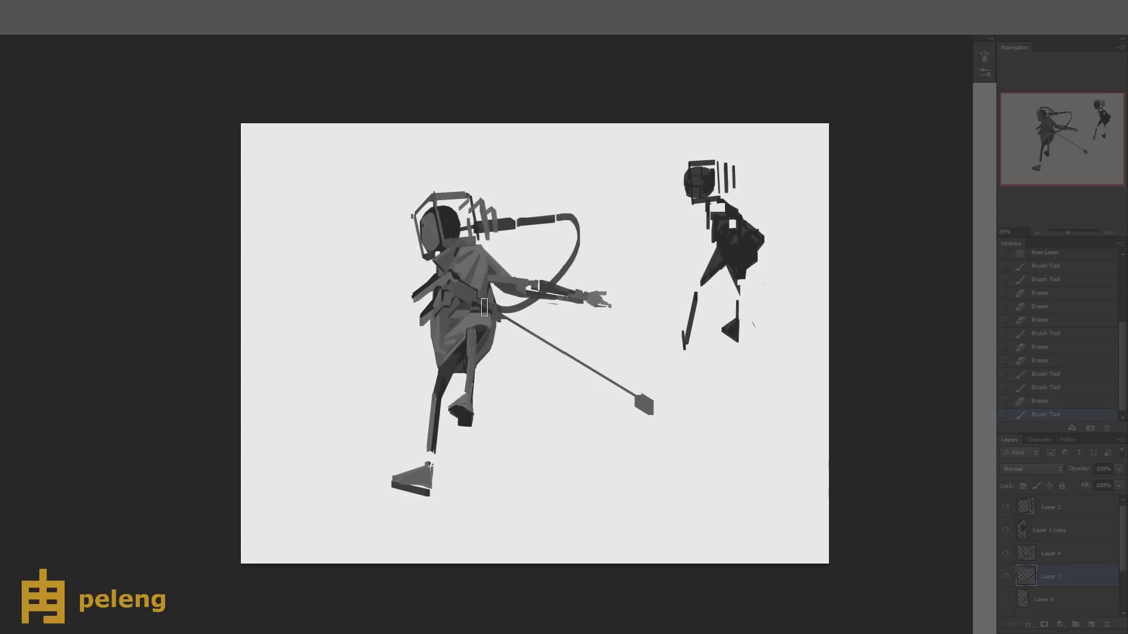
left_click_drag(555, 281, 552, 299)
- Compare the two hose versions by toggling their layers and delete the layer with the shorter hose
left_click(1006, 576)
scroll(1007, 559, "down", 2)
left_click(1006, 536)
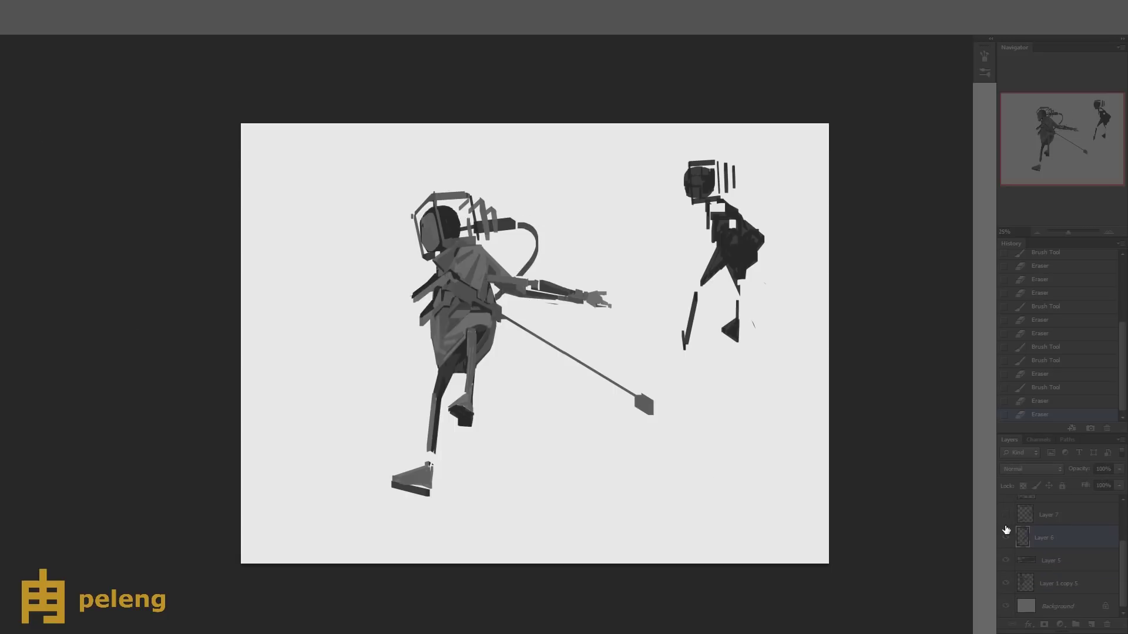
left_click(1005, 526)
left_click_drag(1046, 538, 1107, 624)
- Duplicate the body layer and cut the belt piece and pole onto their own layer with a polygonal lasso selection
left_click_drag(1082, 586, 1091, 624)
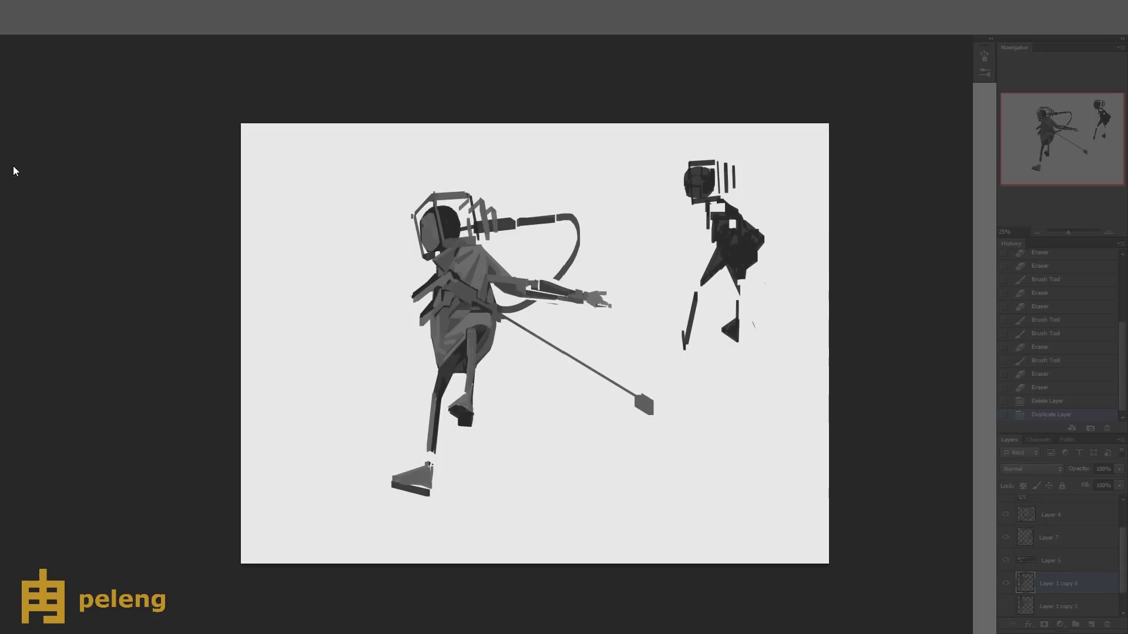
left_click(420, 335)
key("ctrl+z")
mouse_move(440, 309)
left_mouse_down()
mouse_move(500, 311)
mouse_move(663, 456)
mouse_move(495, 311)
left_mouse_up()
left_click(450, 271)
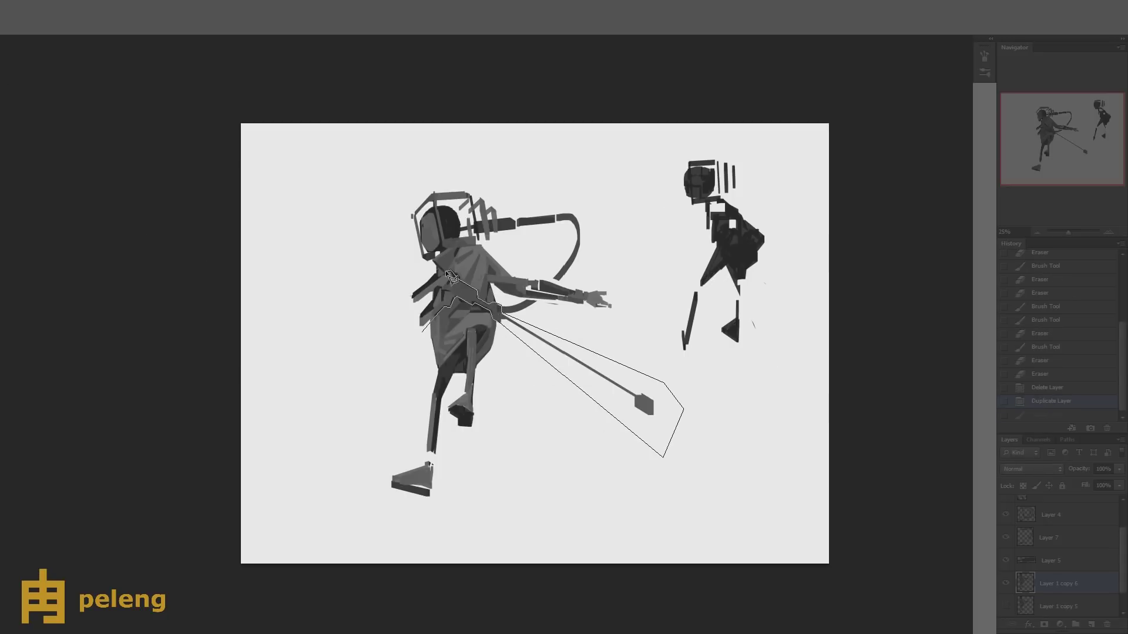
left_click(406, 286)
left_click(394, 321)
left_click(418, 340)
left_click(421, 332)
key("ctrl+shift+j")
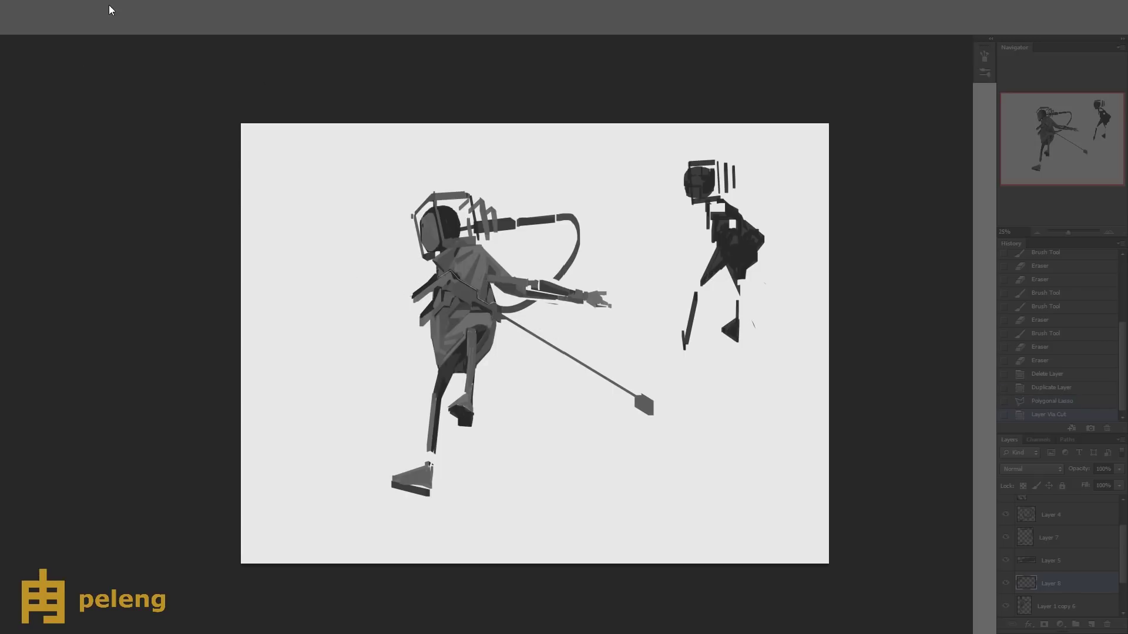
- Nudge the cut-out belt piece and pole down and slightly to the left
key("shift+Down")
key("shift+Left")
key("shift+Down")
key("shift+Left")
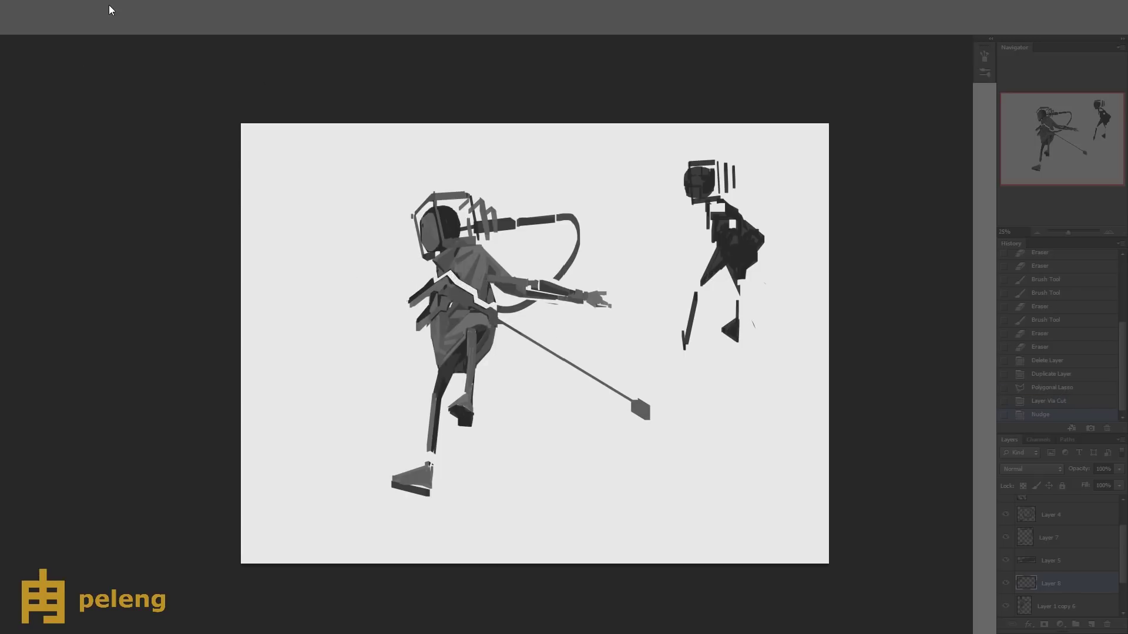
key("Down")
key("Down")
key("Down")
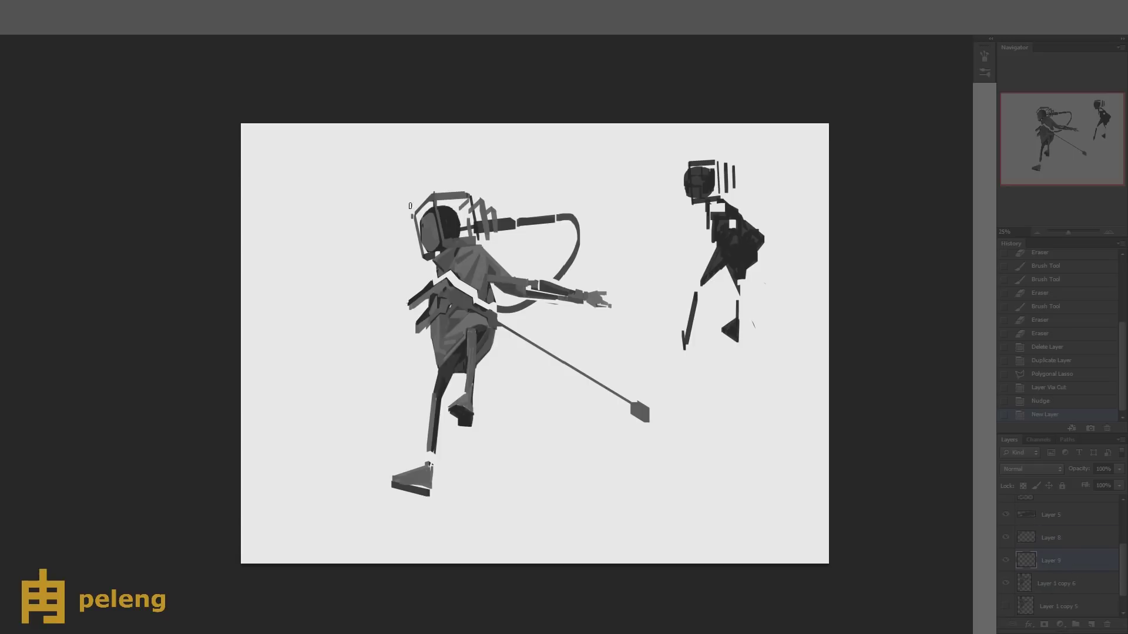
- Paint over the white gap across the torso with matching greys and merge the patch with the body layers
mouse_move(435, 265)
left_mouse_down()
mouse_move(438, 285)
mouse_move(462, 288)
mouse_move(447, 276)
left_mouse_up()
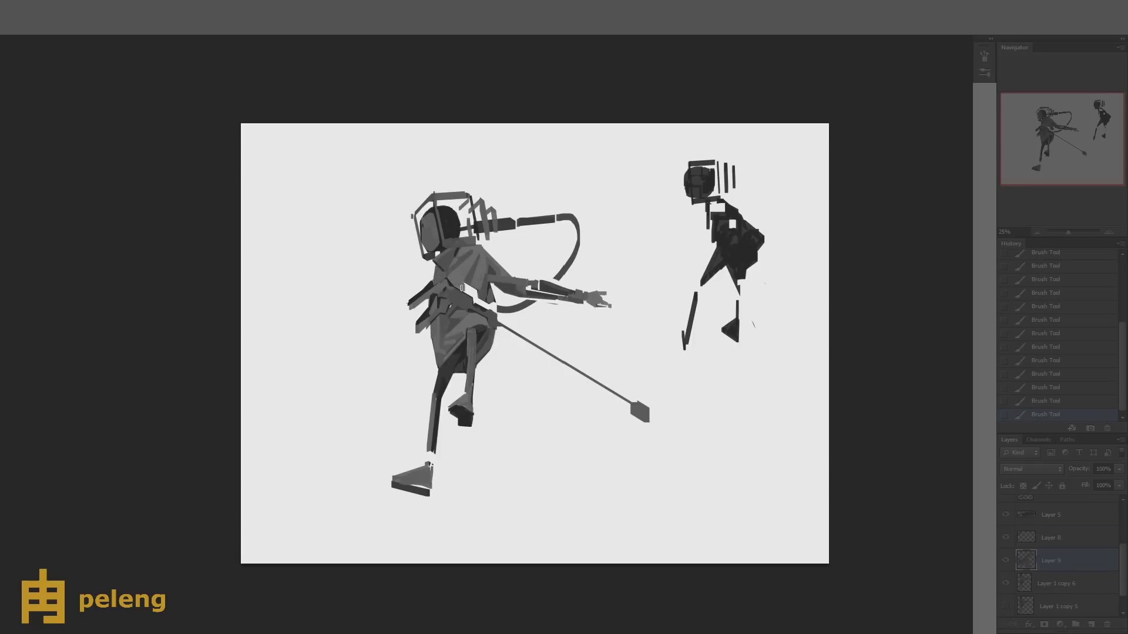
left_click_drag(476, 283, 480, 300)
key("ctrl+e")
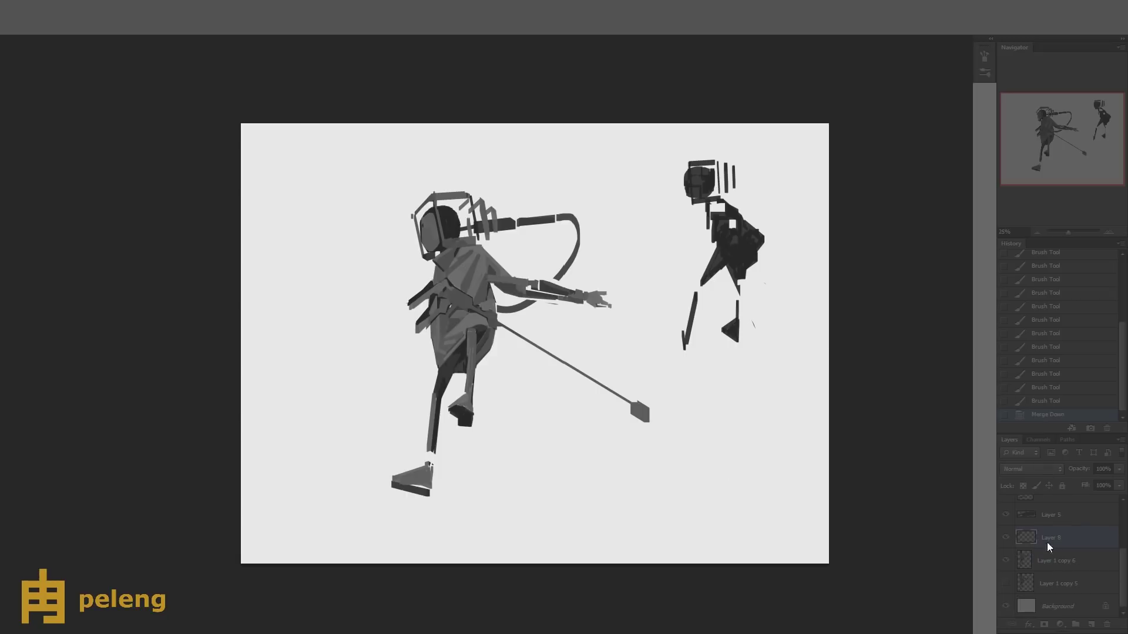
key("ctrl+e")
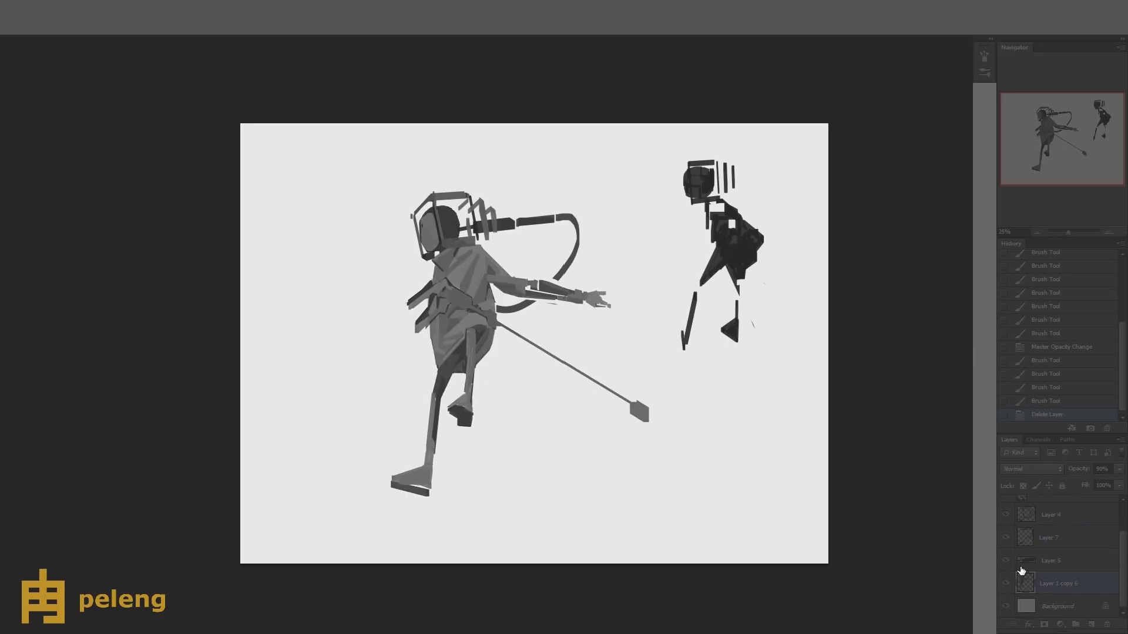
- Extend the robe's hem over the thighs on a duplicate body layer at 100% opacity and delete the older copy
key("ctrl+j")
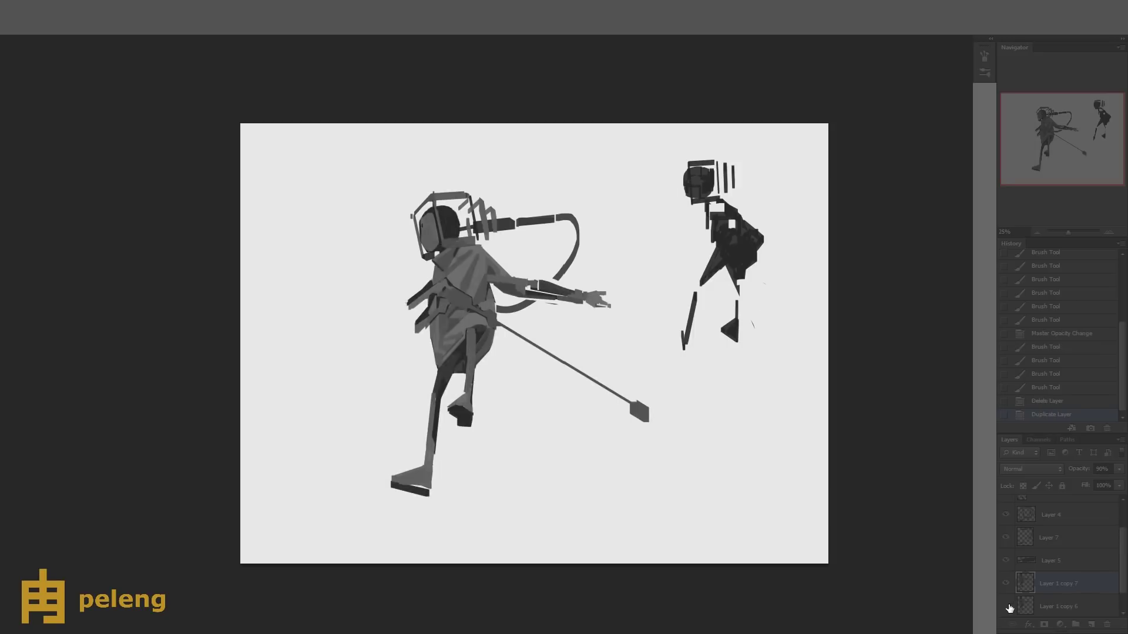
left_click_drag(433, 339, 432, 387)
mouse_move(434, 346)
left_mouse_down()
mouse_move(439, 380)
mouse_move(450, 351)
mouse_move(439, 375)
mouse_move(464, 369)
left_mouse_up()
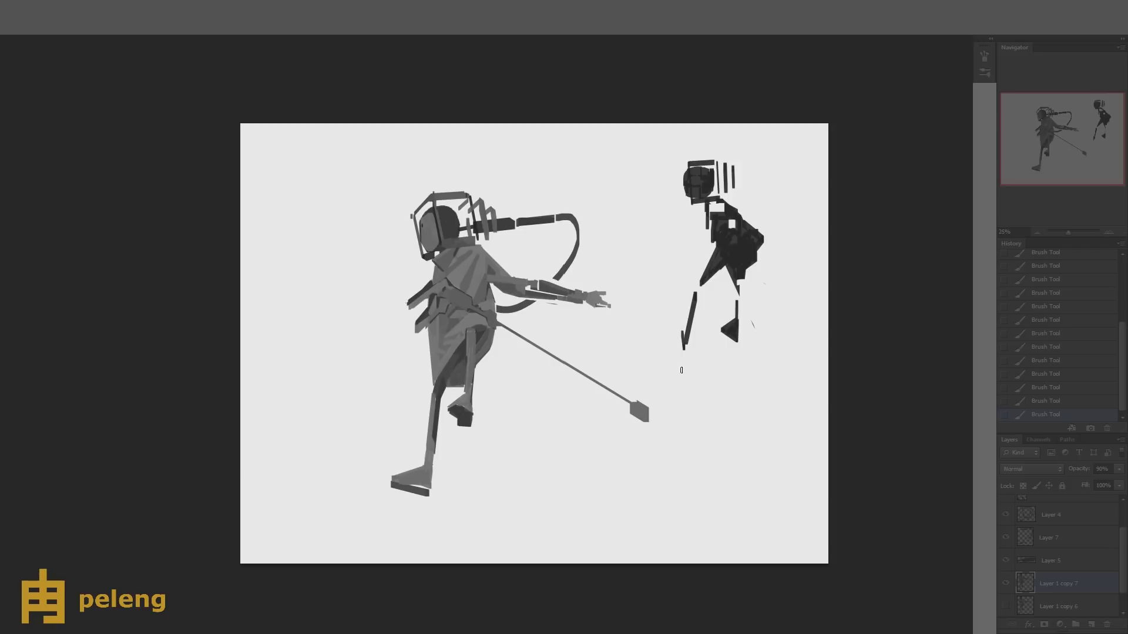
left_click_drag(1119, 468, 1077, 496)
mouse_move(452, 361)
left_mouse_down()
mouse_move(465, 381)
mouse_move(494, 332)
left_mouse_up()
left_click_drag(489, 349, 479, 373)
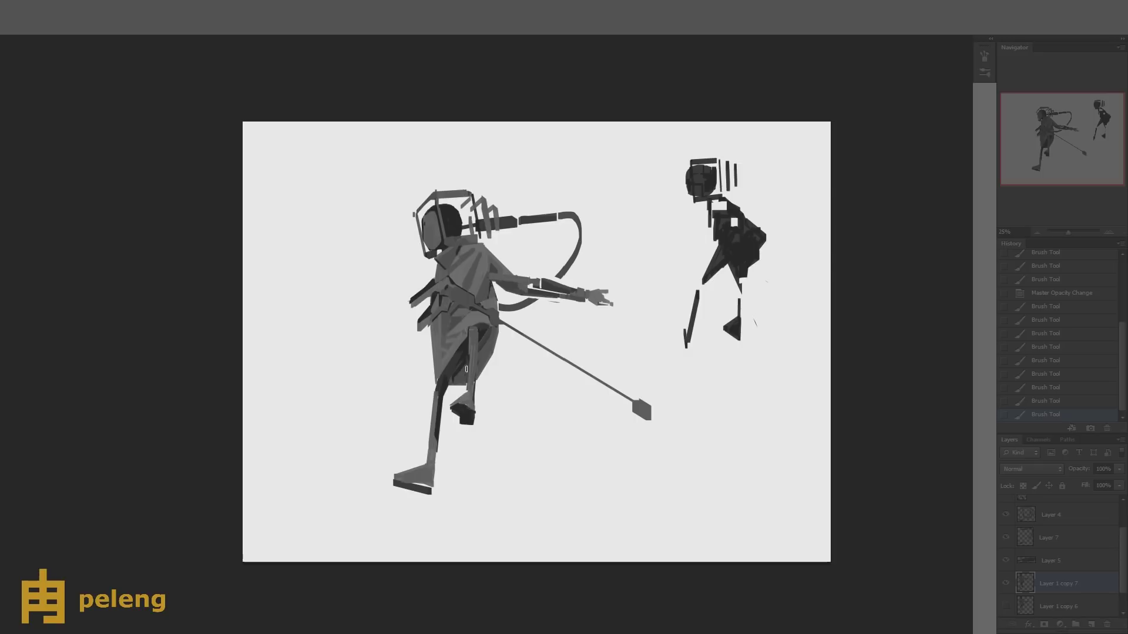
left_click(466, 369)
key("Delete")
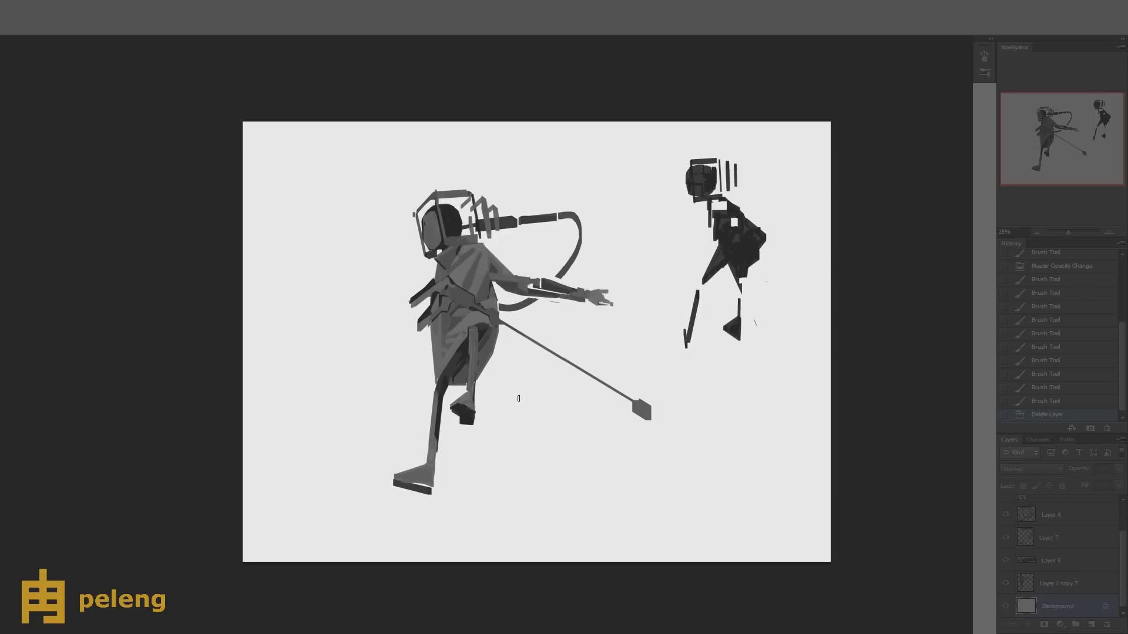
mouse_move(414, 306)
left_mouse_down()
mouse_move(427, 302)
mouse_move(420, 285)
mouse_move(391, 309)
left_mouse_up()
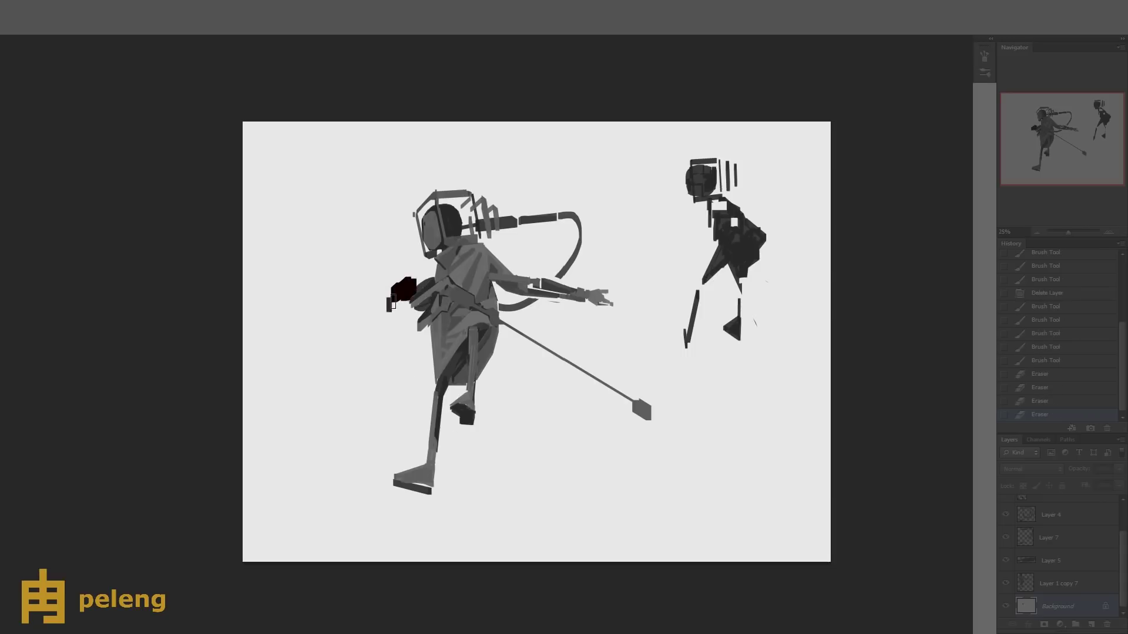
key("ctrl+alt+z")
key("ctrl+alt+z")
key("ctrl+alt+z")
key("ctrl+alt+z")
key("ctrl+alt+z")
key("ctrl+alt+z")
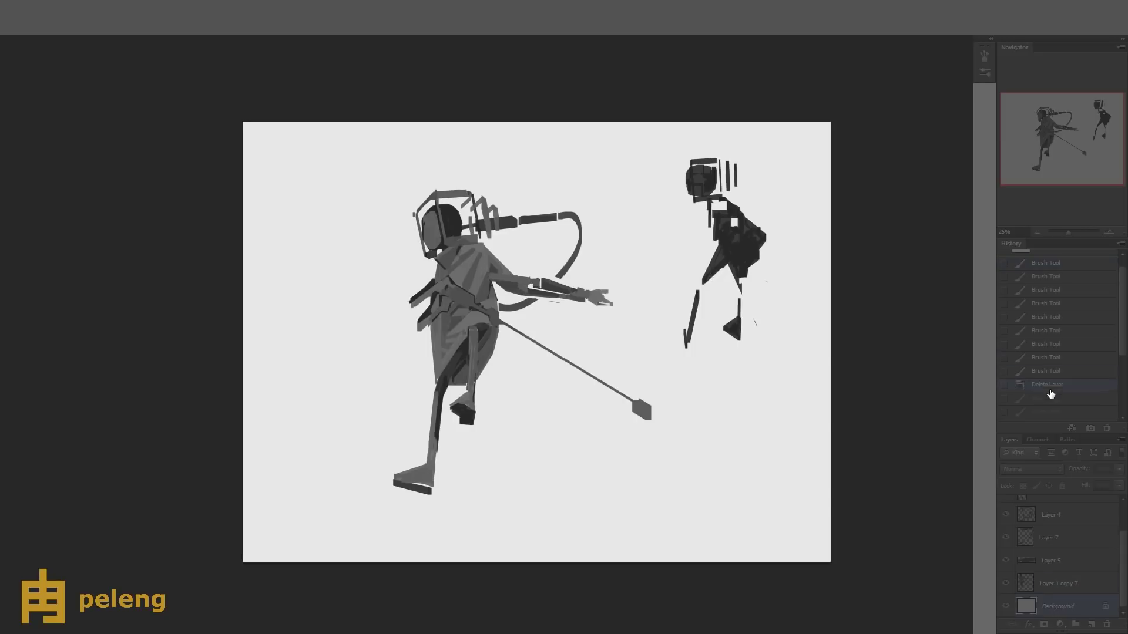
left_click(1057, 338)
- Duplicate the remaining body layer and repaint the forward-pointing piece at the waist in lighter greys
left_click_drag(1058, 606, 1106, 624)
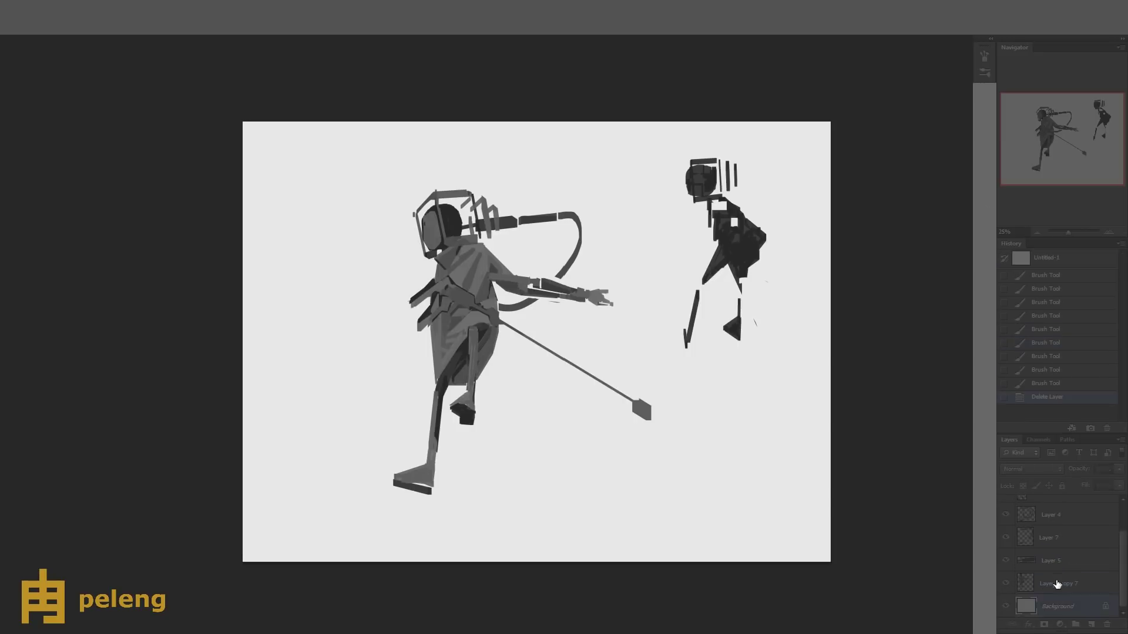
left_click(478, 458)
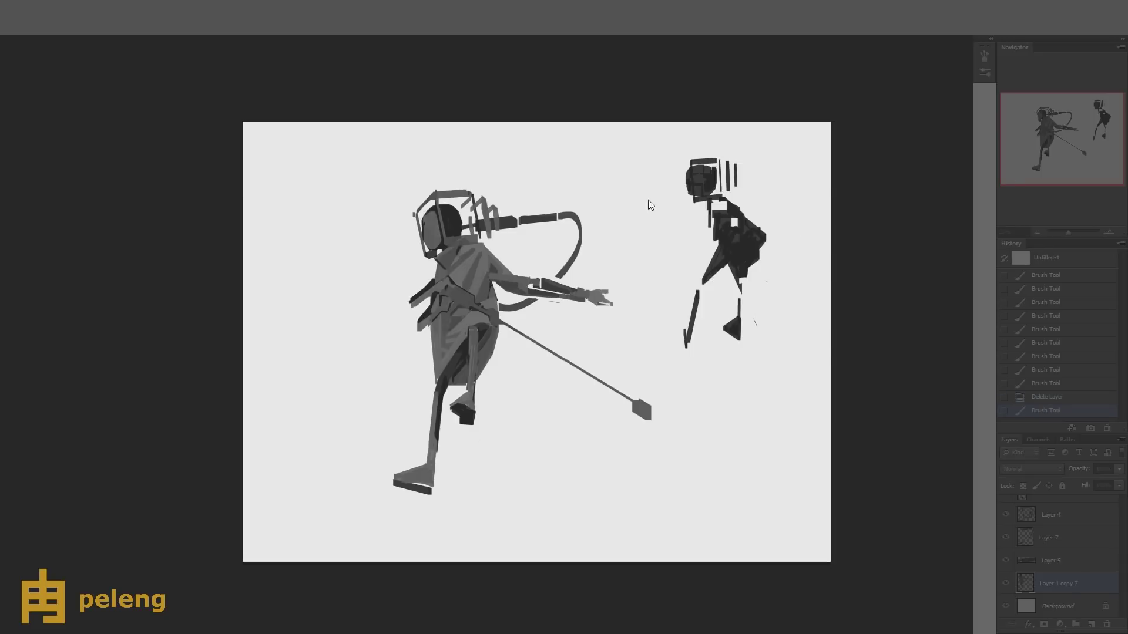
key("ctrl+j")
mouse_move(451, 266)
left_mouse_down()
mouse_move(411, 301)
mouse_move(434, 282)
mouse_move(569, 289)
left_mouse_up()
mouse_move(435, 289)
left_mouse_down()
mouse_move(444, 281)
mouse_move(430, 301)
left_mouse_up()
mouse_move(417, 299)
left_mouse_down()
mouse_move(427, 303)
mouse_move(420, 320)
mouse_move(457, 299)
left_mouse_up()
key("e")
mouse_move(460, 298)
left_mouse_down()
mouse_move(468, 353)
mouse_move(464, 330)
mouse_move(491, 329)
left_mouse_up()
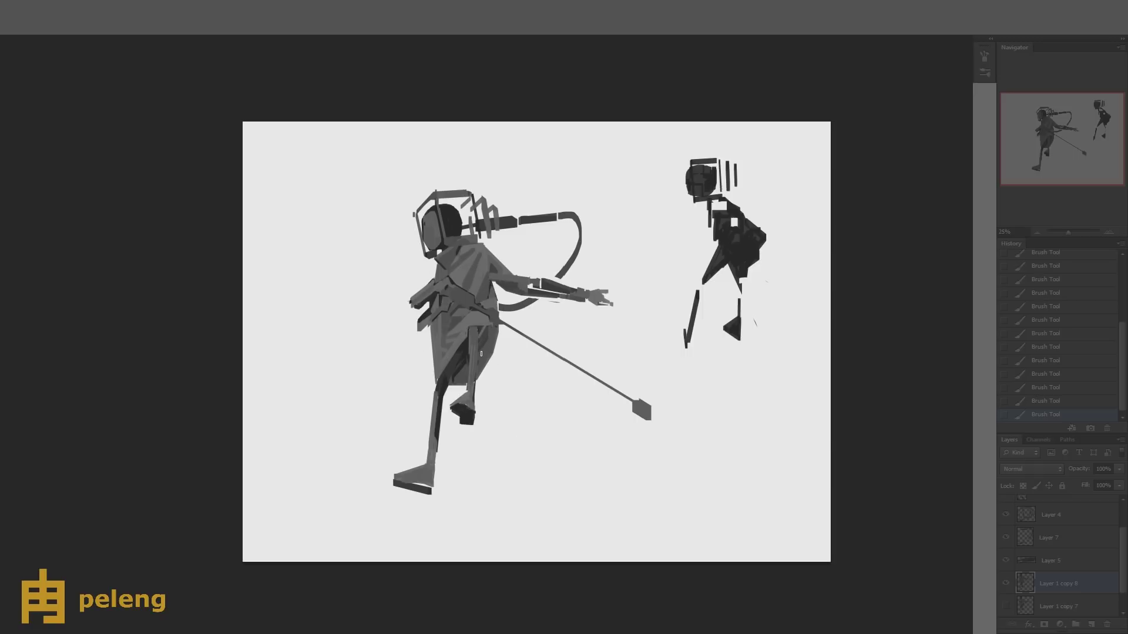
- Paint round joints on both legs with a mirrored check and clean the canvas's lower edge with the eraser
left_click_drag(457, 366, 433, 397)
key("h")
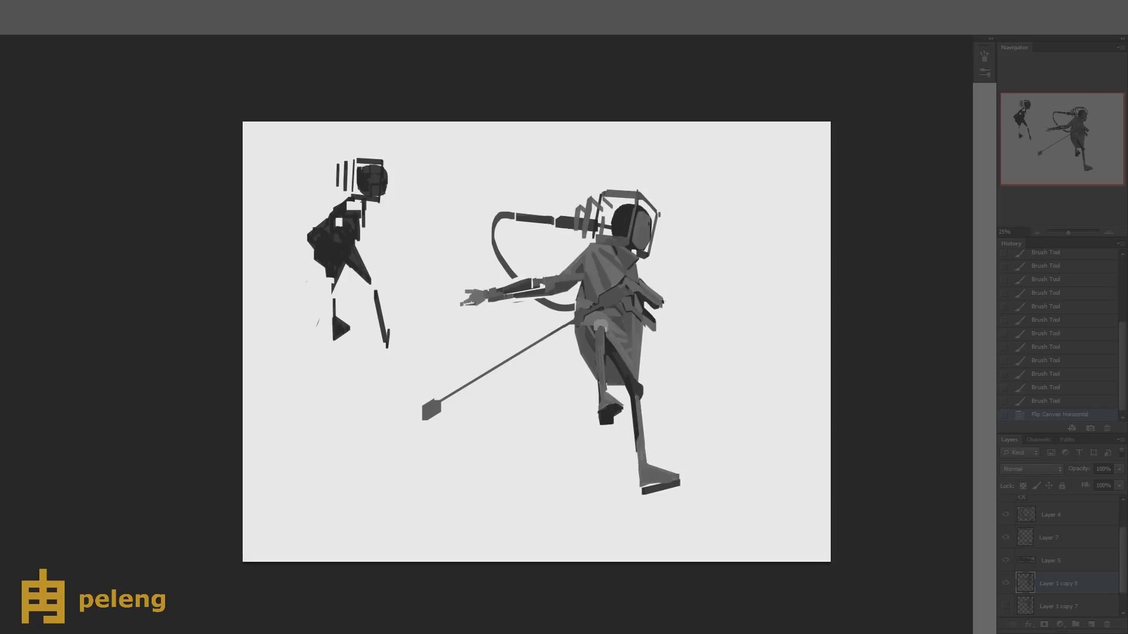
key("h")
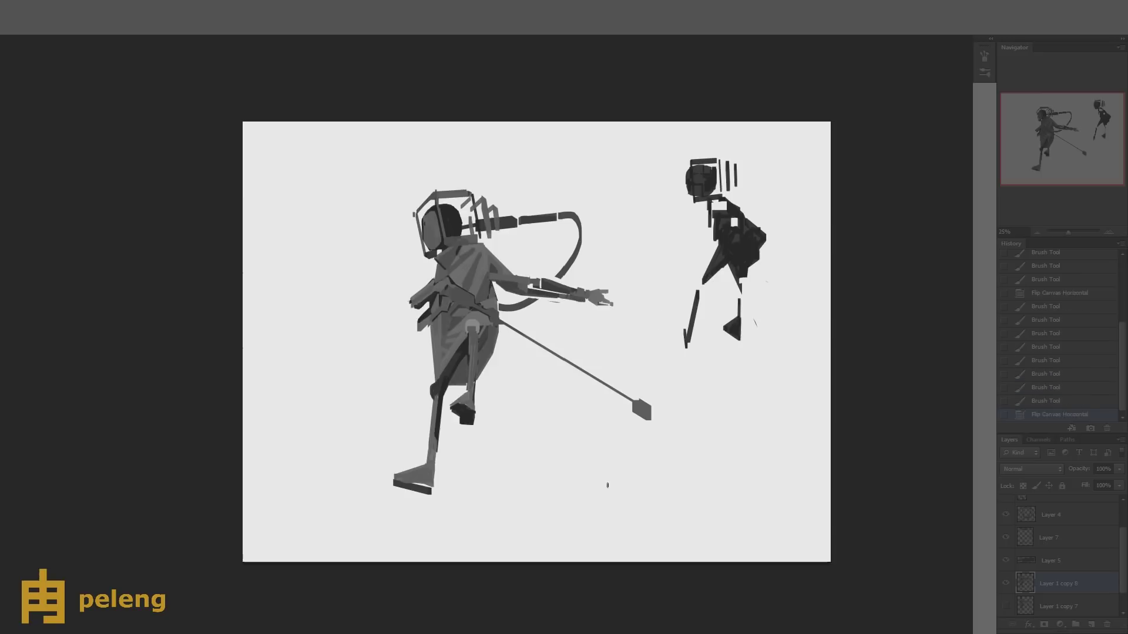
key("e")
mouse_move(247, 561)
left_mouse_down()
mouse_move(823, 561)
mouse_move(529, 559)
left_mouse_up()
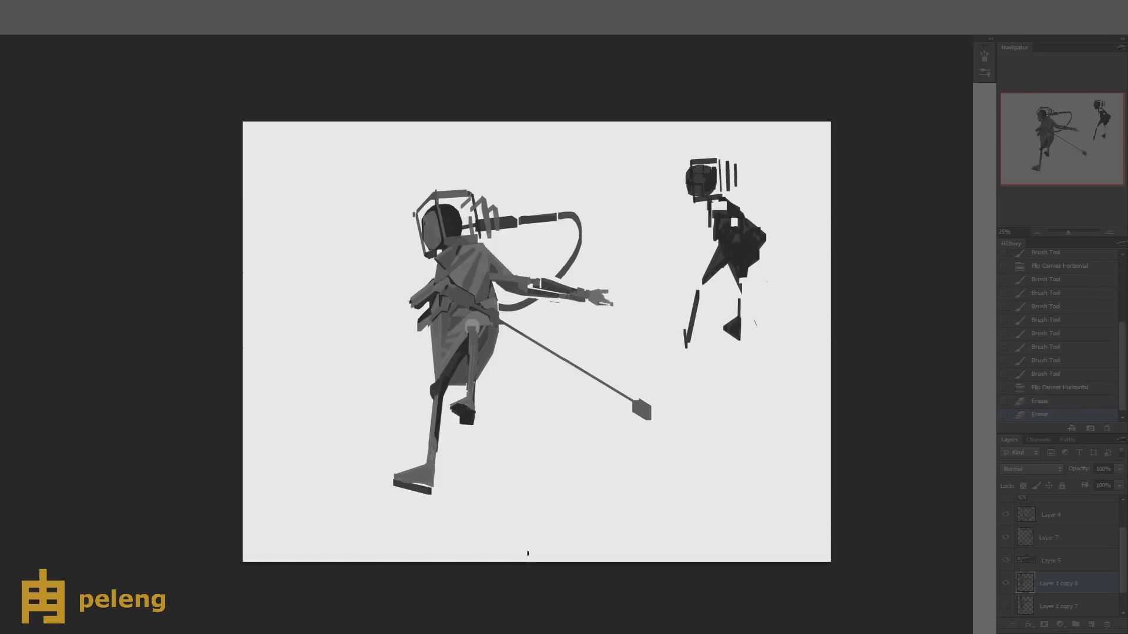
- Dab grey tone onto the robe between the legs and check the figure in mirrored view
key("b")
left_click(467, 365)
left_click(467, 364)
left_click(465, 364)
left_click(465, 363)
key("h")
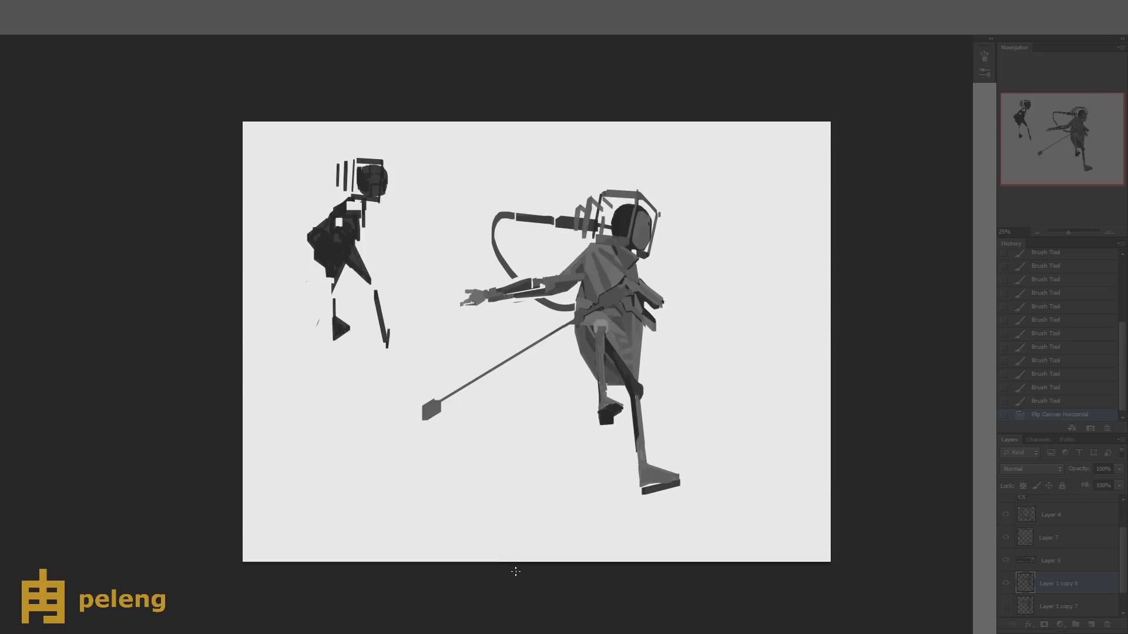
key("h")
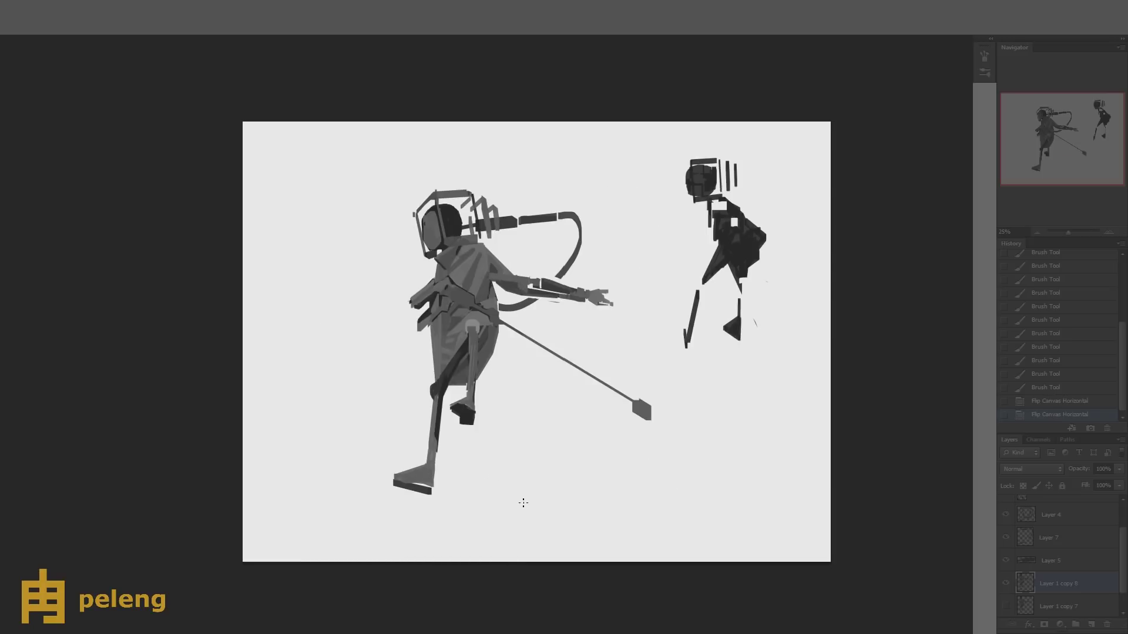
- Dab small tonal accents along the diagonal belt piece across the waist and onto the outstretched hand
left_click(453, 290)
left_click(469, 297)
left_click(483, 302)
left_click(494, 309)
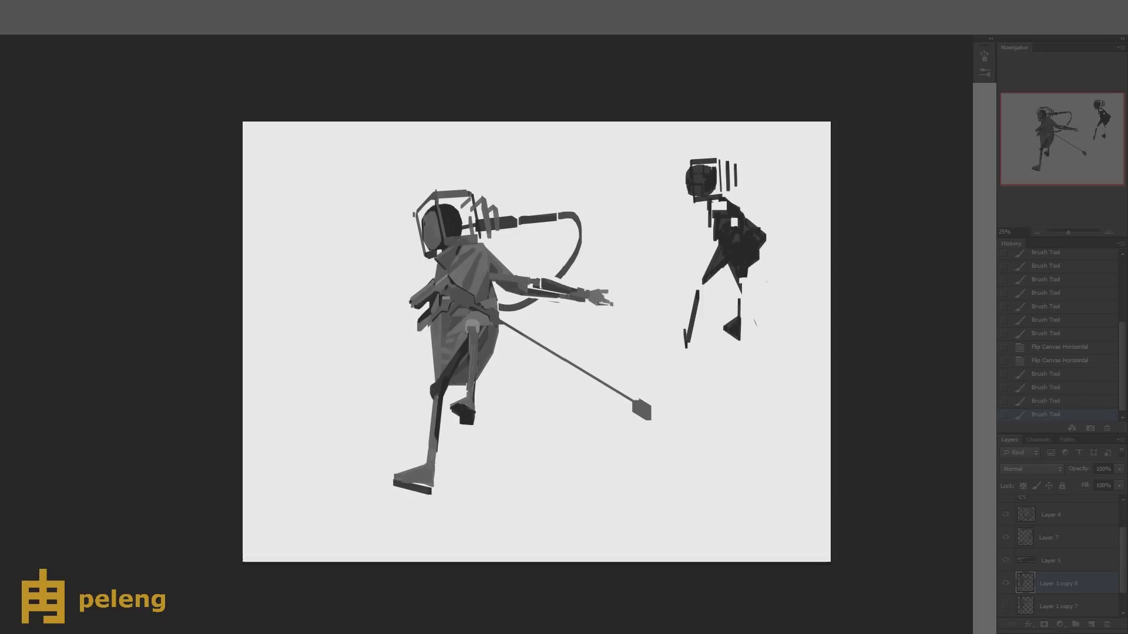
left_click(588, 294)
left_click(586, 291)
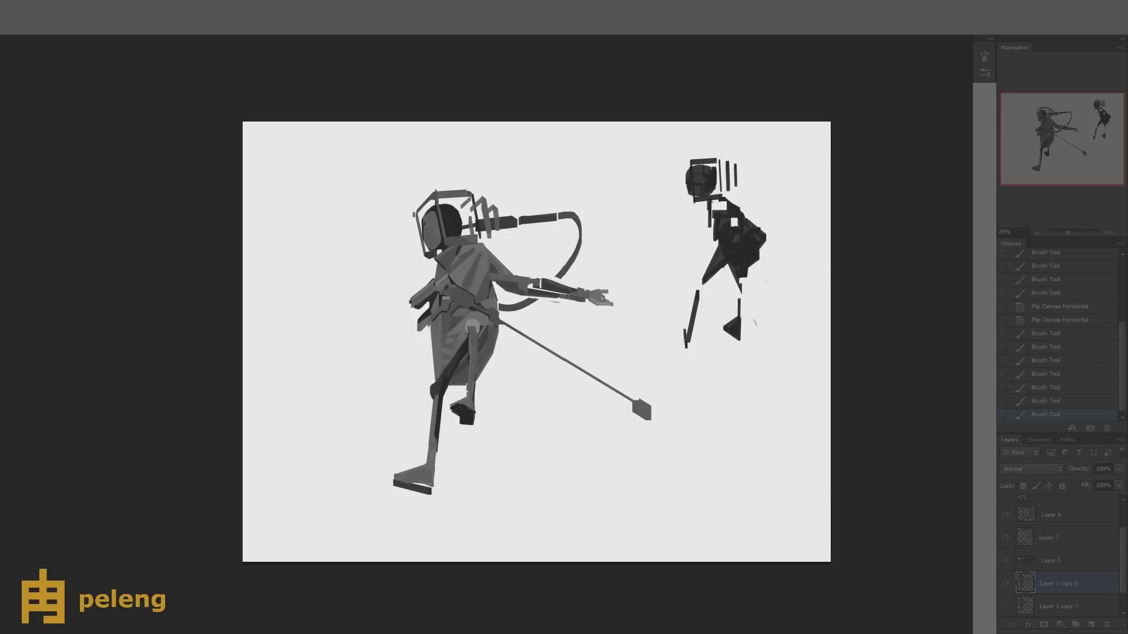
left_click(602, 299)
- Pick a new grey and add tonal strokes to the robe's front in the mirrored view
left_click_drag(464, 248, 451, 431)
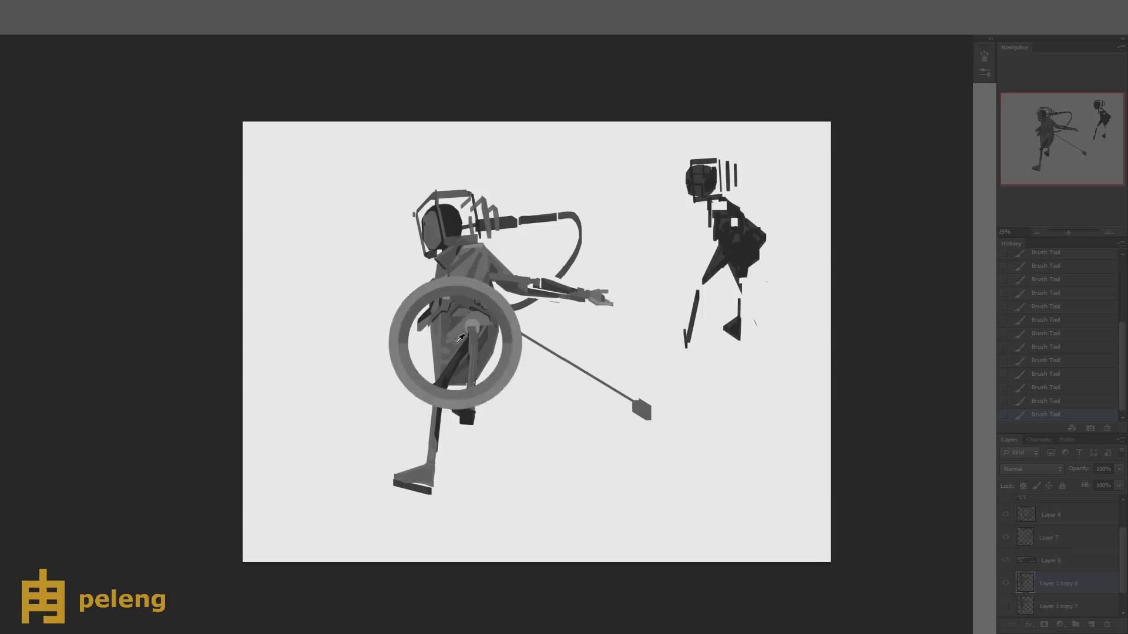
key("h")
mouse_move(622, 347)
left_mouse_down()
mouse_move(664, 382)
mouse_move(632, 329)
left_mouse_up()
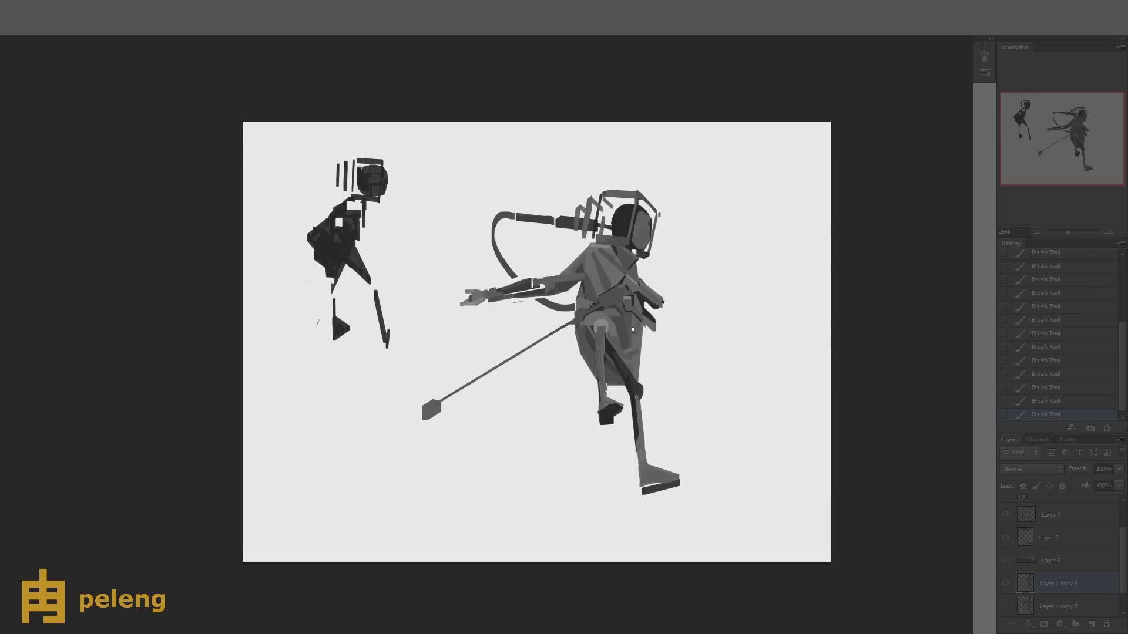
key("h")
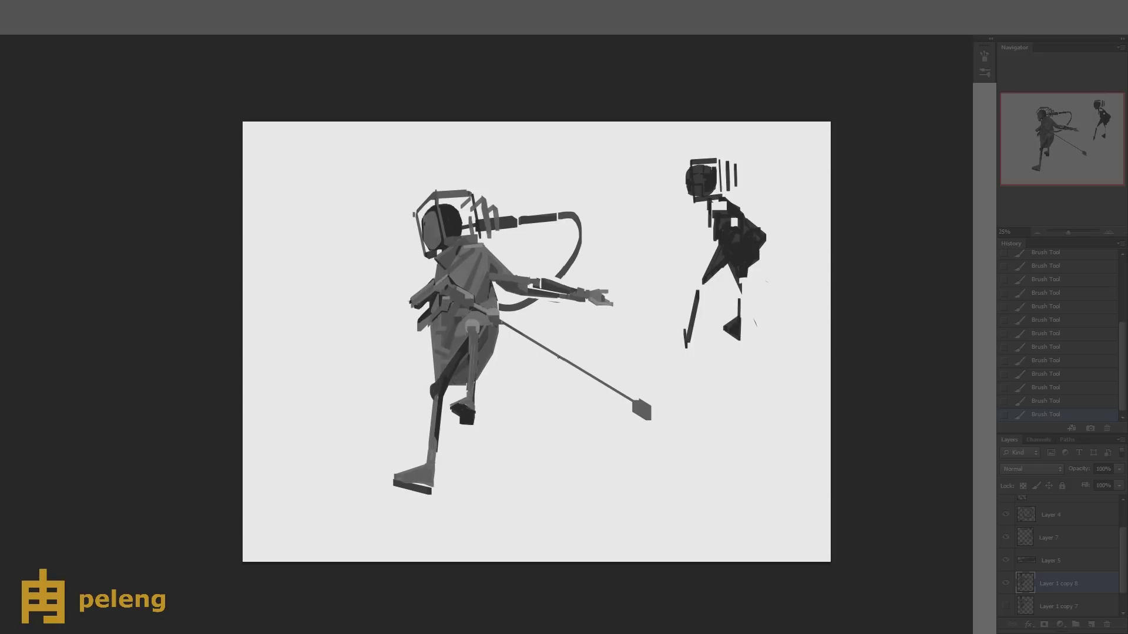
- Paint a lighter straight stroke along the pole to its end block, undo the last two changes and select Layer 5
left_click(636, 404, "shift")
key("ctrl+alt+z")
key("ctrl+alt+z")
left_click(1052, 563)
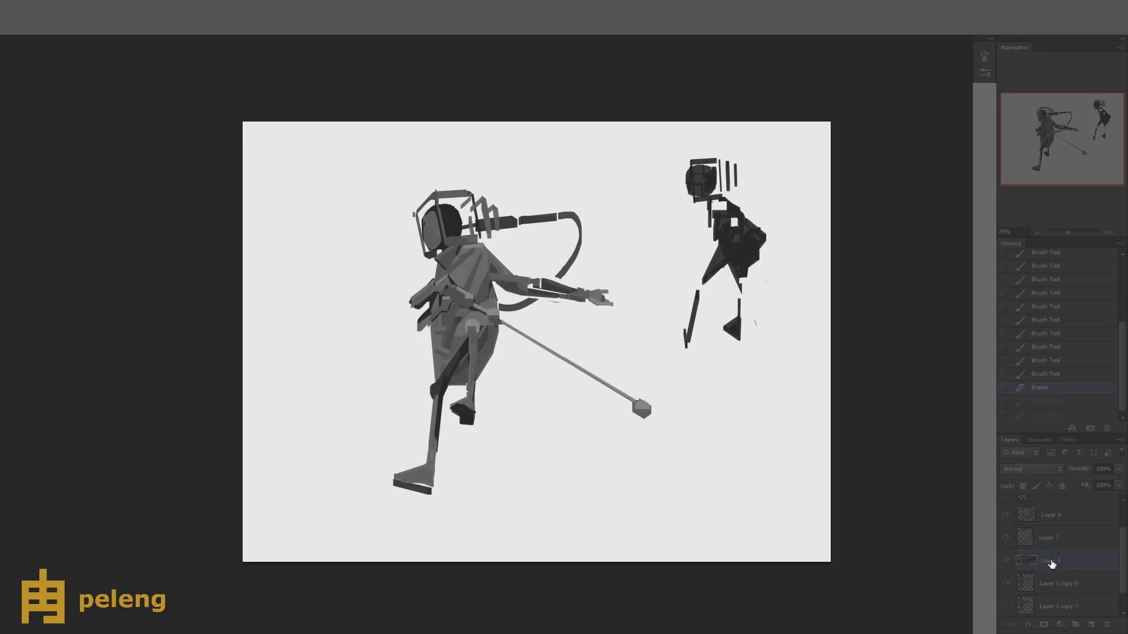
- Paint a lighter stroke along the hose's straight section on Layer 7 and erase stray tone around the outstretched forearm
left_click(1048, 538)
left_click_drag(521, 218, 557, 217)
key("e")
left_click_drag(532, 291, 539, 296)
mouse_move(531, 294)
left_mouse_down()
mouse_move(541, 299)
mouse_move(511, 280)
mouse_move(568, 291)
left_mouse_up()
key("b")
- Rework the outstretched forearm on Layer 1 copy 8 with sampled greys, trimming its edges and touching up the wrist
left_click(1057, 583)
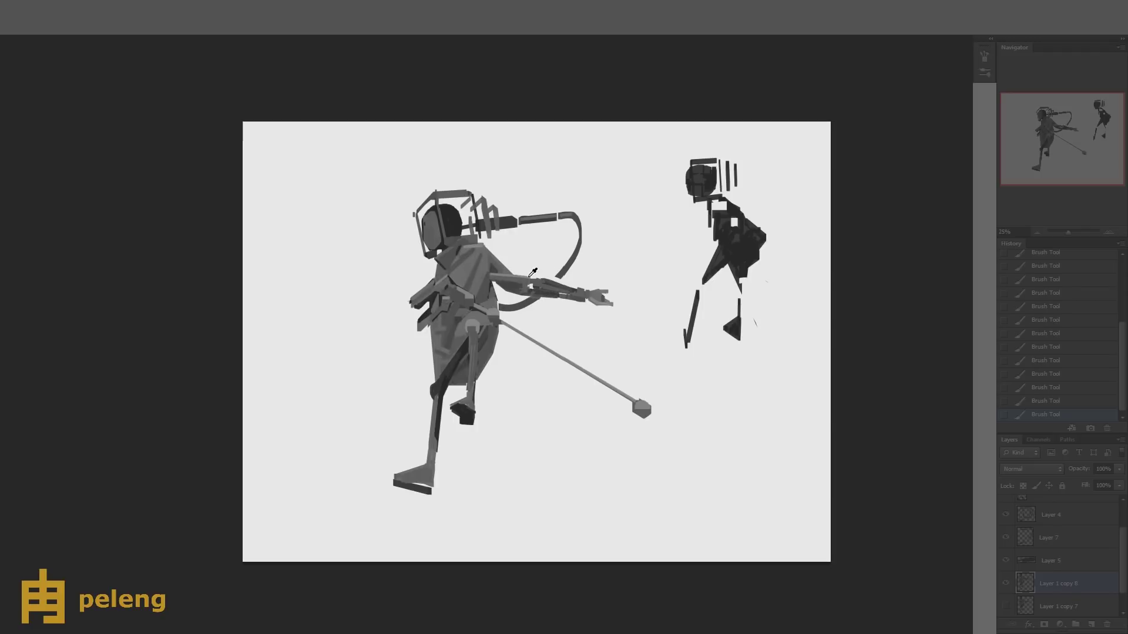
left_click(553, 285, "alt")
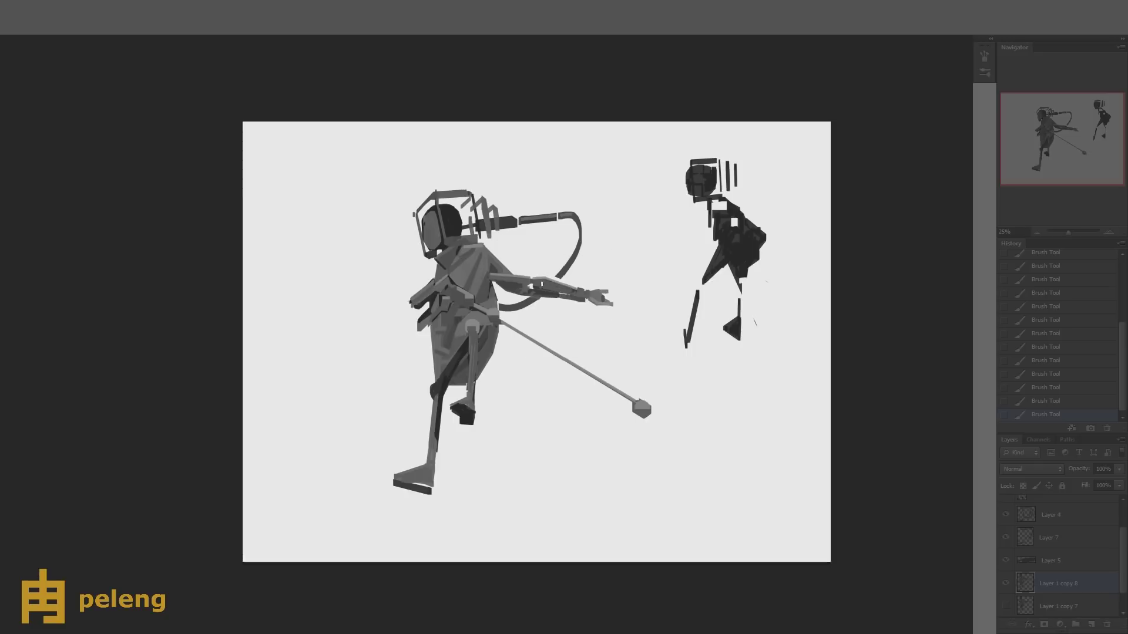
key("e")
left_click(541, 277, "alt")
left_click_drag(533, 275, 585, 304)
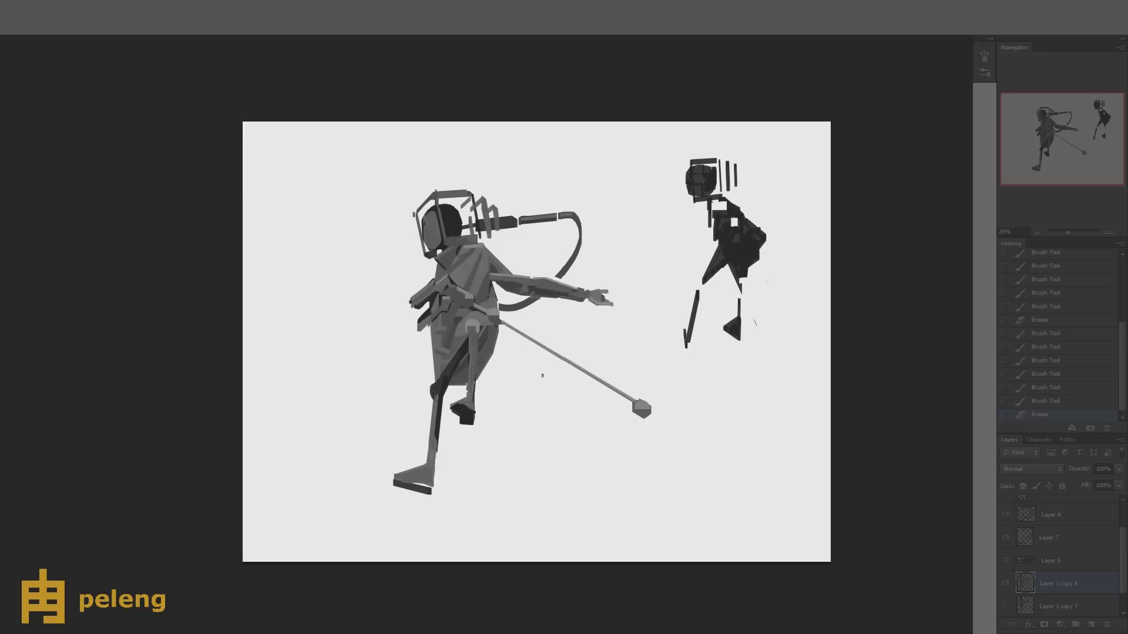
key("ctrl+z")
left_click_drag(579, 359, 587, 364)
key("b")
left_click_drag(590, 294, 585, 297)
- Mirror the canvas, trim small spots and dab grey tone onto the upper part of the outstretched arm
key("h")
key("e")
left_click(531, 347)
left_click(530, 347)
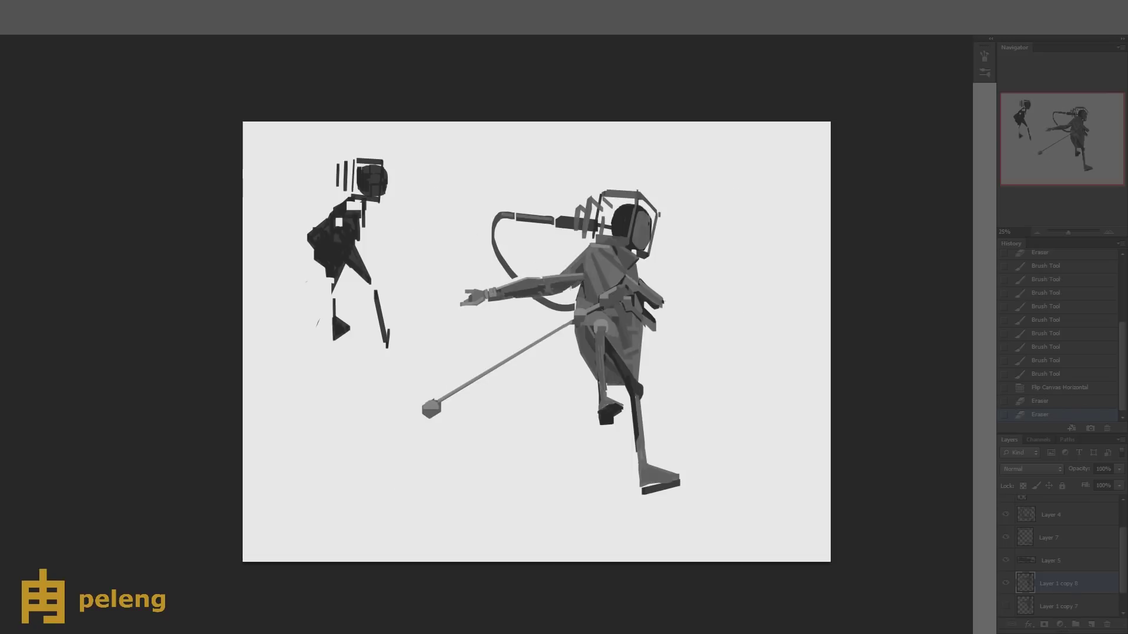
key("b")
left_click(565, 291)
left_click(564, 292)
left_click(563, 292)
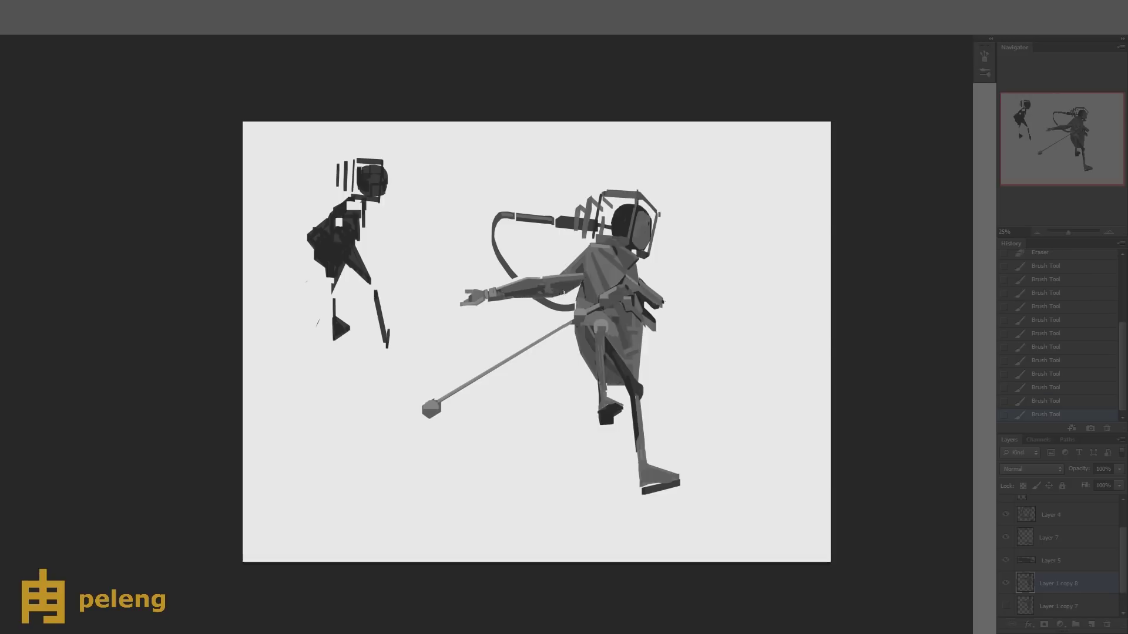
- Flip the canvas back and erase small bits along the lower edge of the outstretched forearm
key("h")
key("e")
left_click(564, 294)
left_click(565, 296)
left_click(566, 298)
left_click(568, 301)
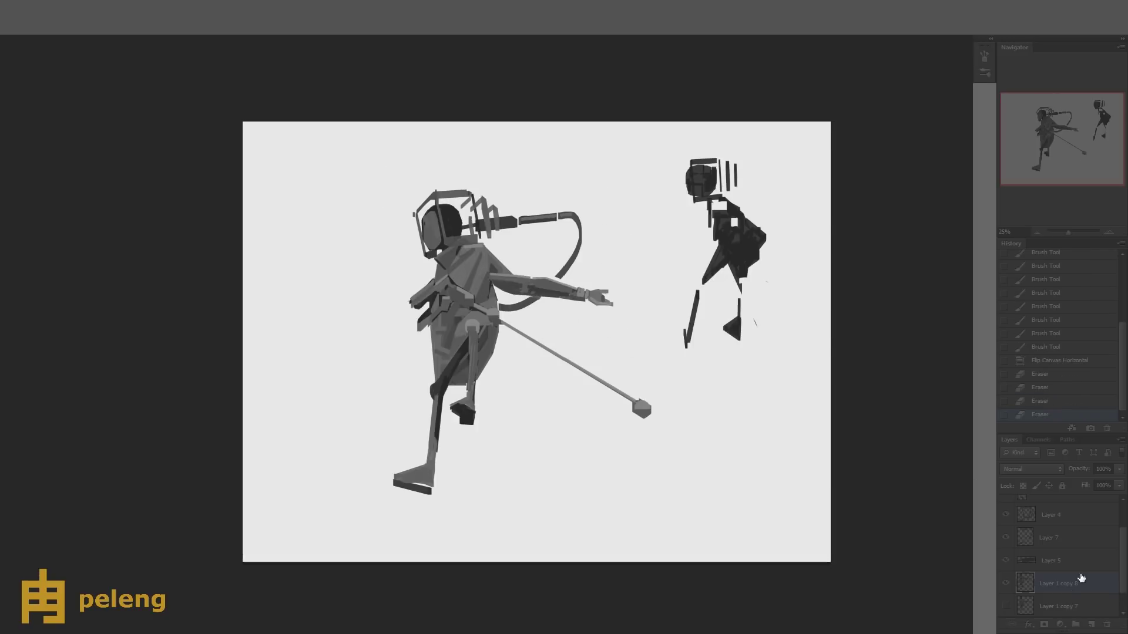
- Duplicate the figure layer and carve the wrist and forearm of the outstretched arm with small eraser and brush dabs
key("ctrl+j")
left_click(592, 302)
left_click(587, 300)
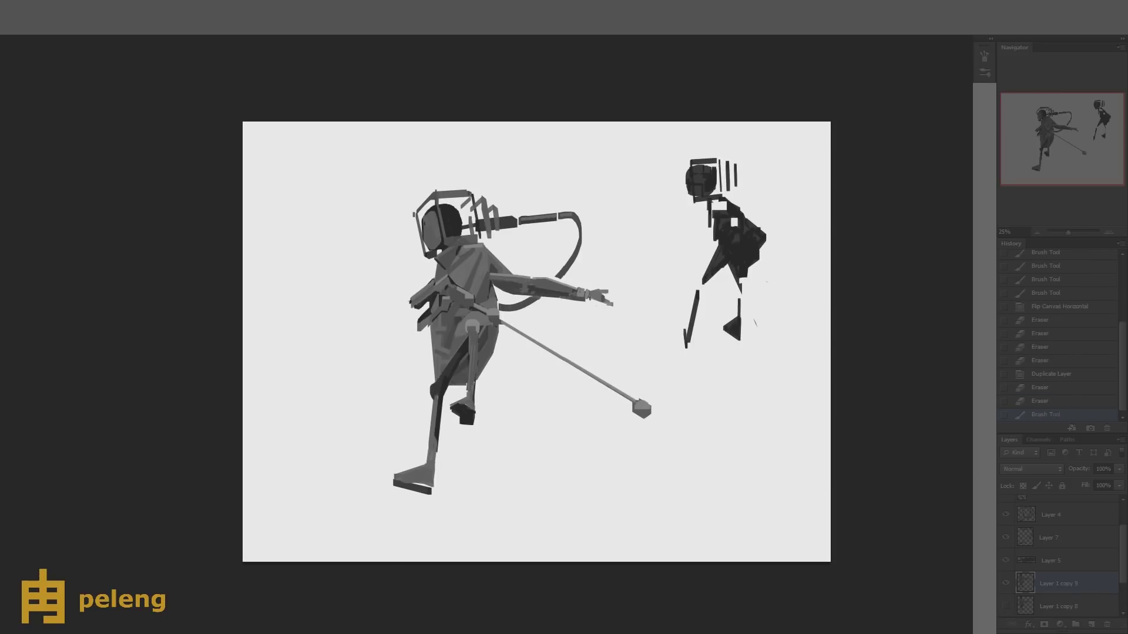
key("b")
left_click(576, 295)
left_click(564, 292)
key("e")
left_click(547, 287)
left_click(530, 281)
- Paint a stroke along the outstretched forearm and reshape the hand by erasing around the fingers and adding grey
key("b")
left_click_drag(516, 278, 604, 294)
key("e")
left_click(606, 313)
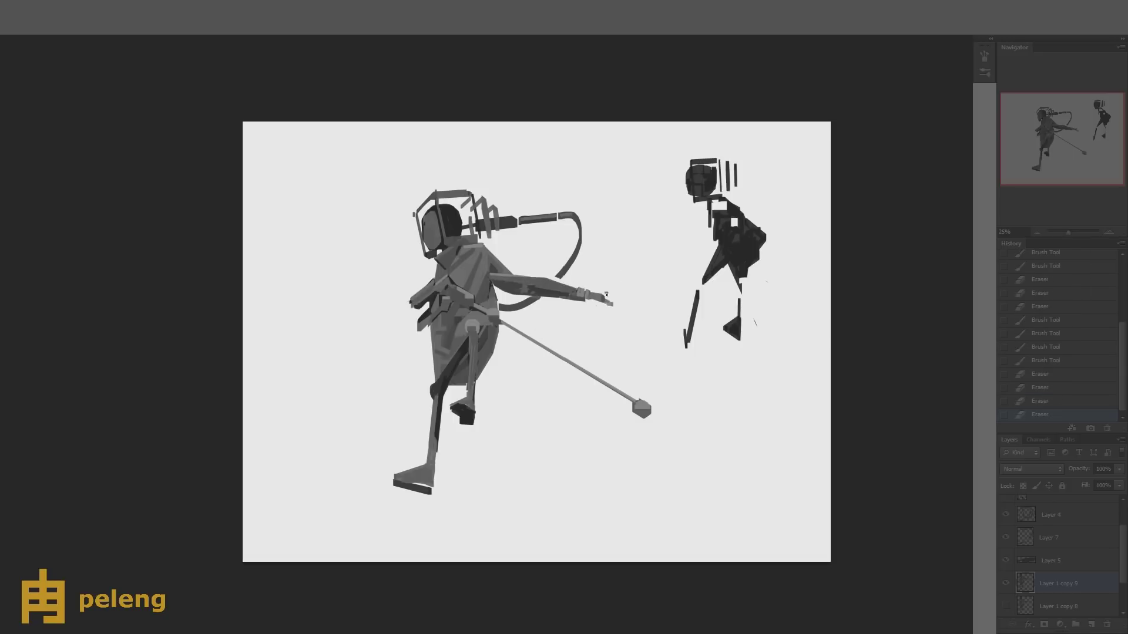
key("b")
left_click(605, 294)
left_click(591, 403)
- Paint splayed fingers onto the outstretched hand in mirrored view using a grey sampled from the arm
key("h")
left_click(536, 279)
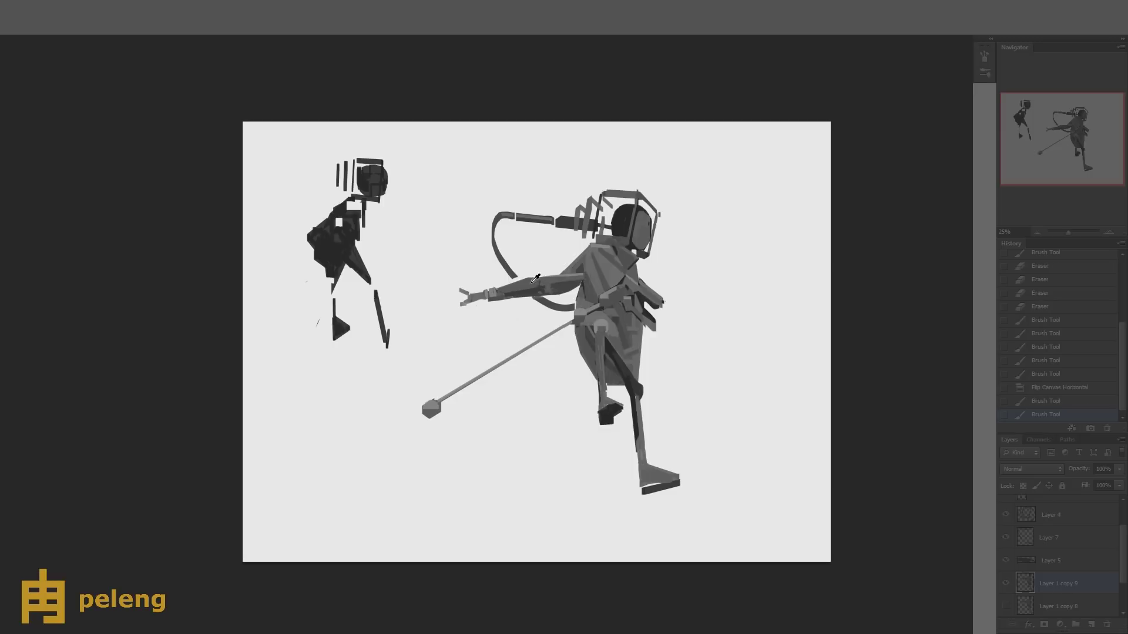
left_click(531, 281)
left_click(488, 294)
left_click(476, 301)
left_click(472, 299)
left_click(470, 301)
left_click(469, 300)
key("h")
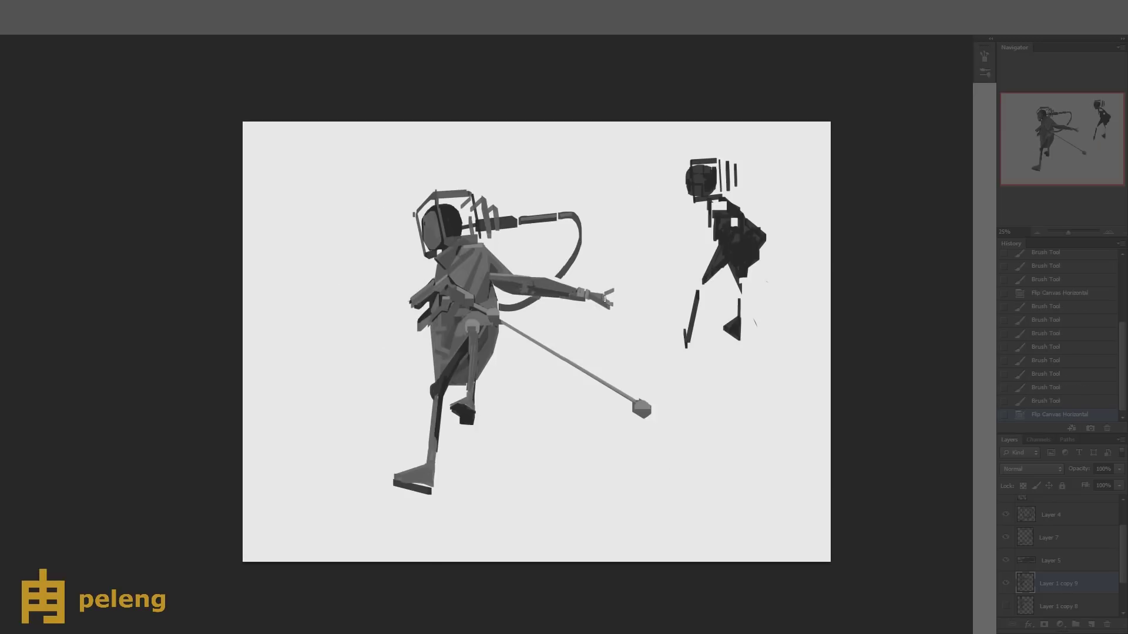
- Rework the outstretched hand's fingers by erasing the splayed tips and painting a thin straight finger
left_click(604, 298)
key("e")
left_click(608, 297)
key("b")
left_click(611, 296)
key("e")
left_click(605, 302)
key("b")
left_click(604, 297)
left_click(605, 298)
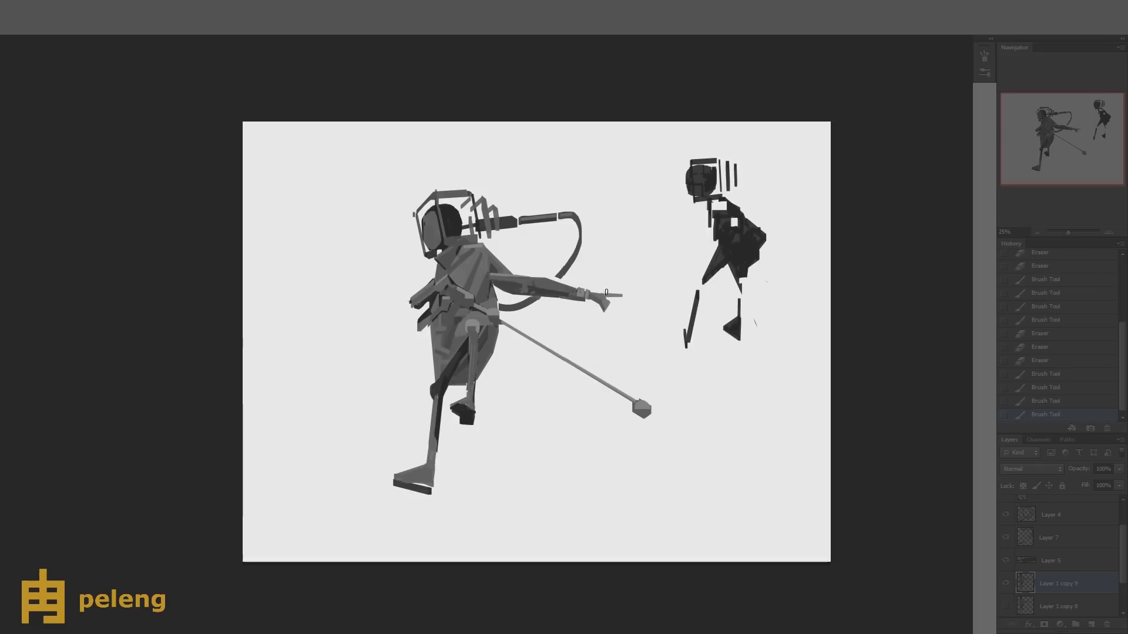
- Erase most of the fingers from the outstretched hand down to a stub and mirror the canvas
key("e")
left_click(607, 300)
key("b")
left_click(607, 296, "alt")
key("e")
left_click(606, 300)
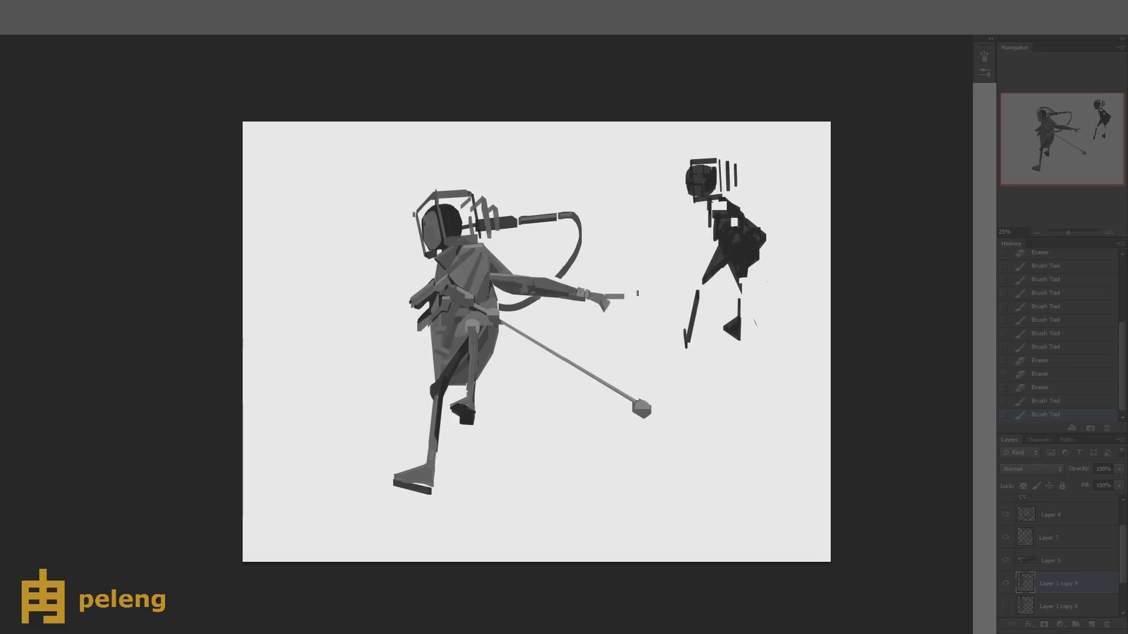
left_click(605, 300)
key("b")
left_click(607, 299)
key("e")
left_click(606, 299)
left_click(607, 298, "alt")
key("e")
left_click(607, 298)
key("ctrl+shift+h")
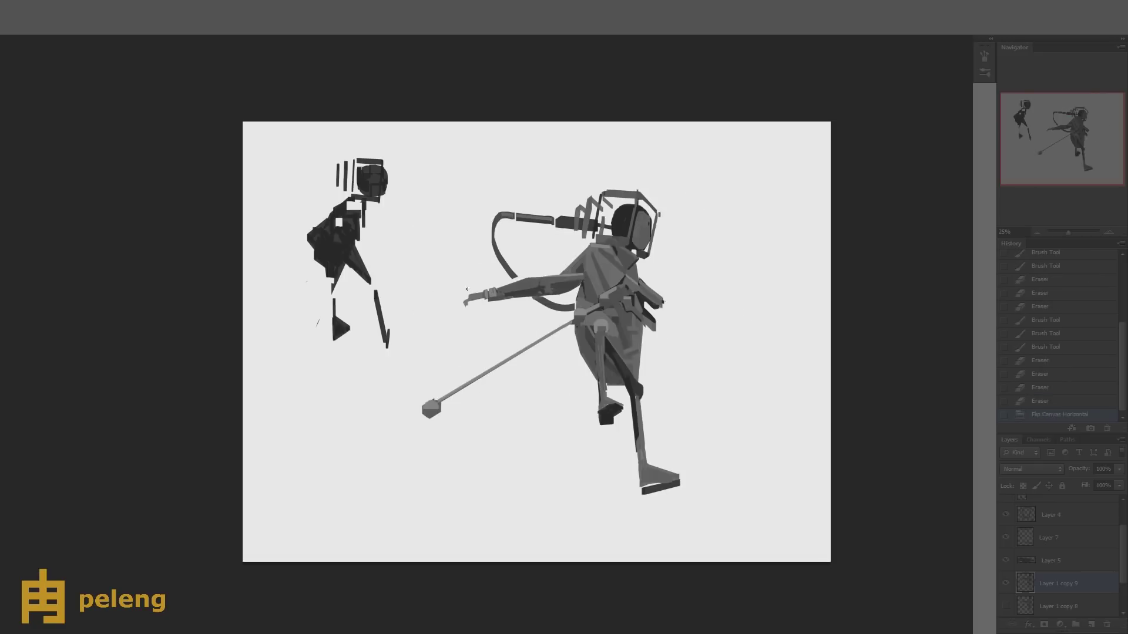
- Paint a thin wrist ending in a rounded palm on the outstretched arm and flip the canvas back
key("b")
left_click(464, 297)
left_click(466, 297)
left_click(471, 298)
key("ctrl+shift+h")
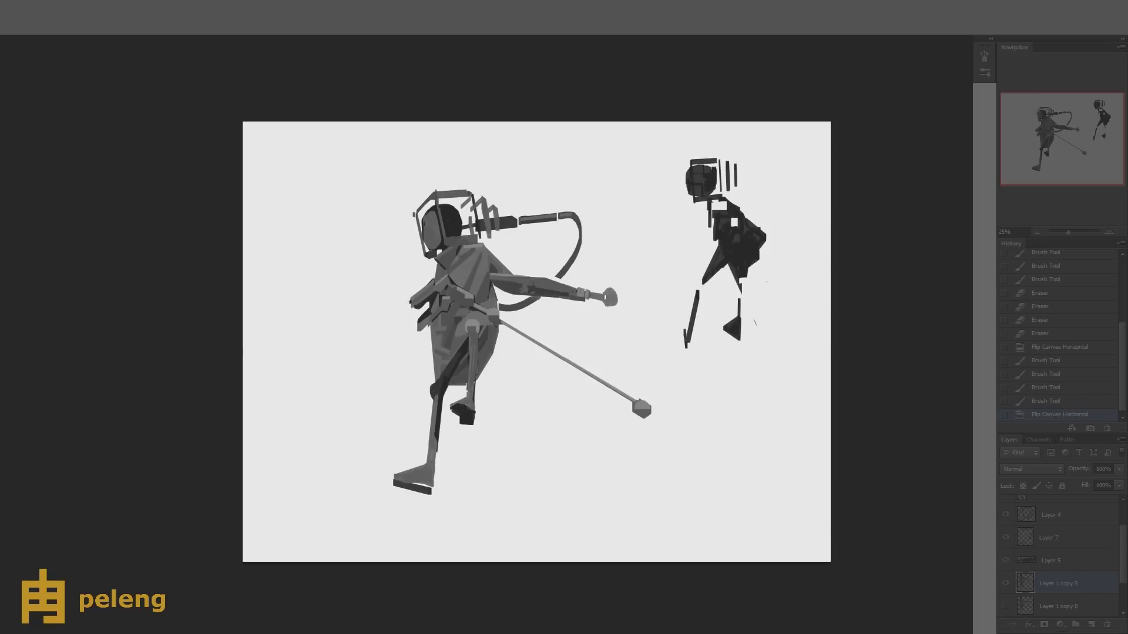
- Shape the rounded palm and wrist joint of the outstretched hand with small brush and eraser touches
left_click(605, 298)
left_click(606, 299)
left_click(605, 298)
key("e")
left_click(605, 298)
left_click(581, 293)
key("b")
left_click(611, 301)
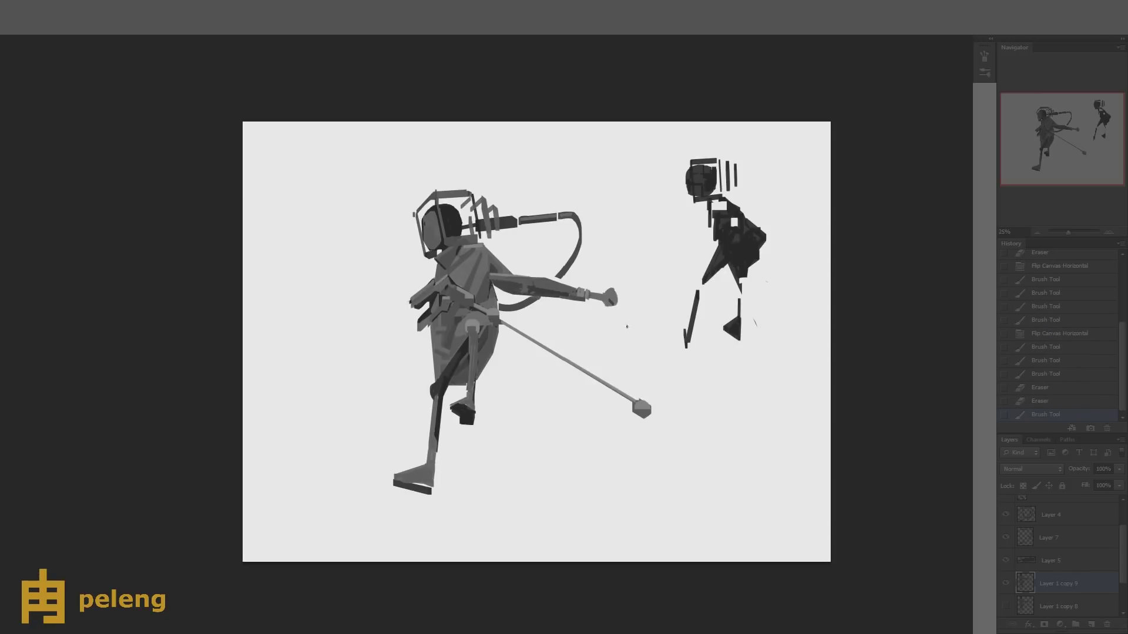
- Dab a darker centre into the palm and start the lower fingers of the outstretched hand
left_click(613, 297)
left_click(611, 298)
left_click(612, 300)
left_click(621, 300)
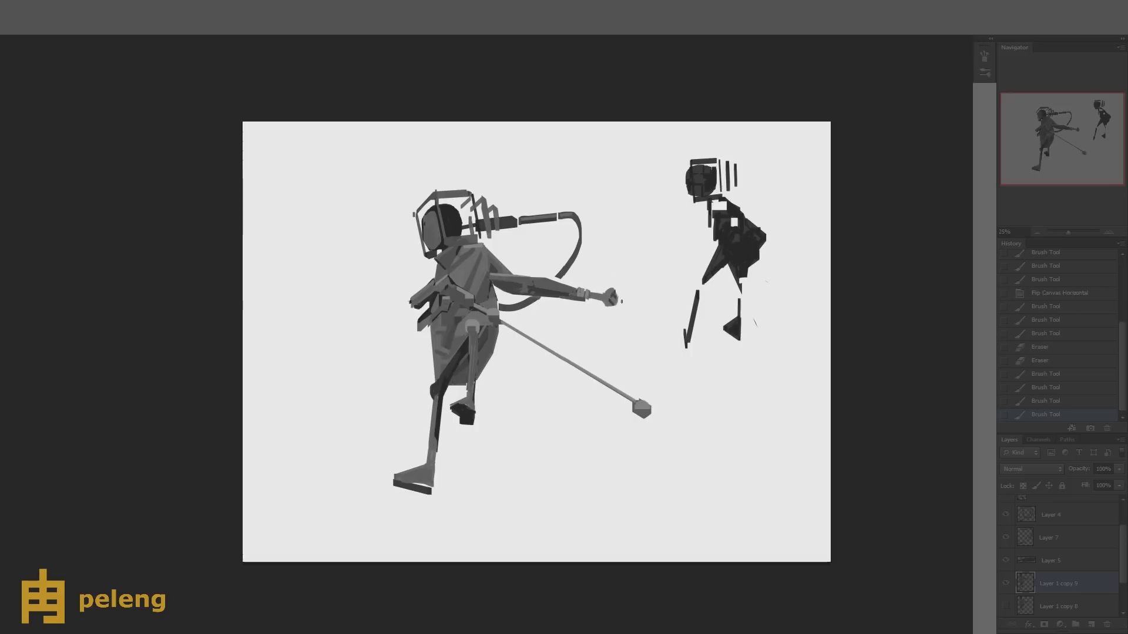
left_click(610, 308)
left_click(612, 304)
left_click(612, 304)
- Paint mechanical fingers spreading outward from the palm, including an upper finger
left_click(616, 298)
left_click(614, 296)
left_click(615, 299)
left_click(612, 300)
left_click(614, 301)
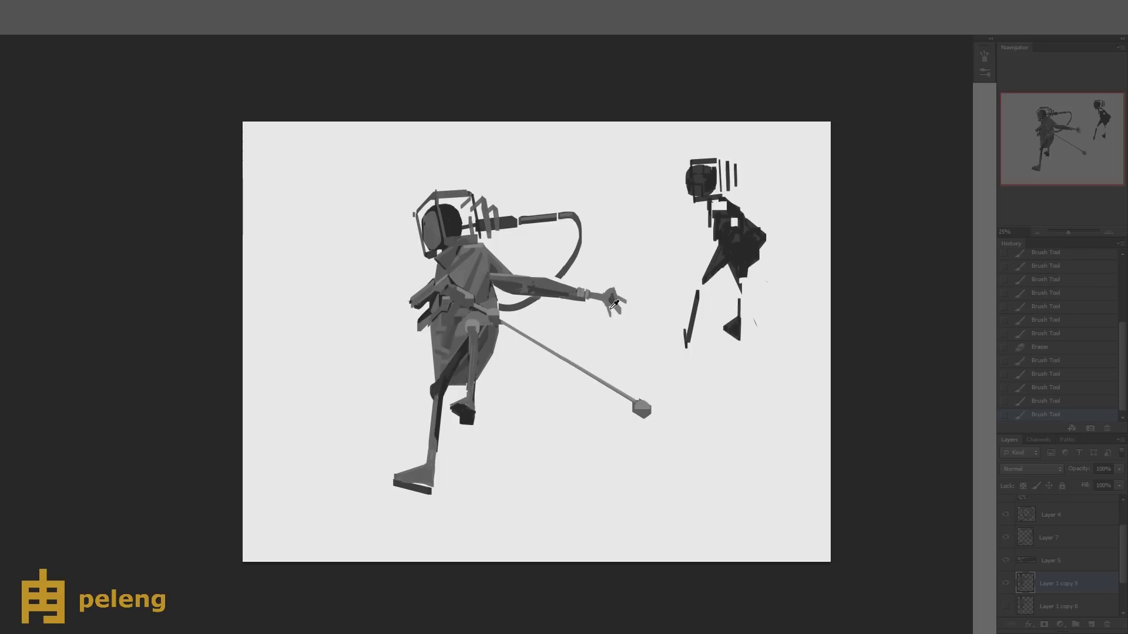
left_click(616, 302)
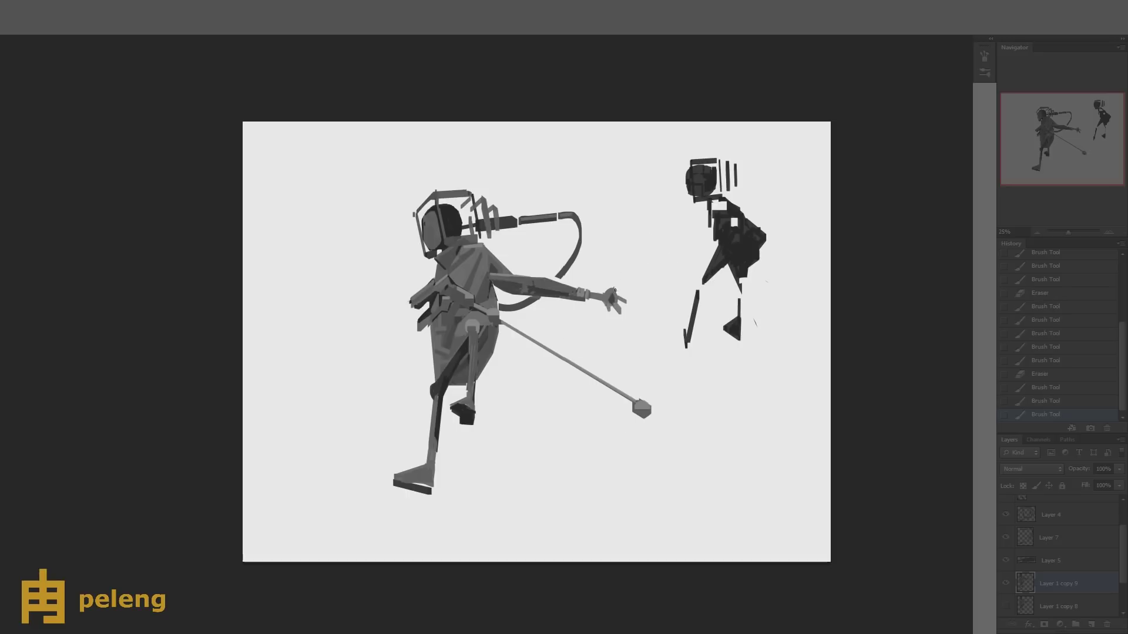
left_click(616, 291)
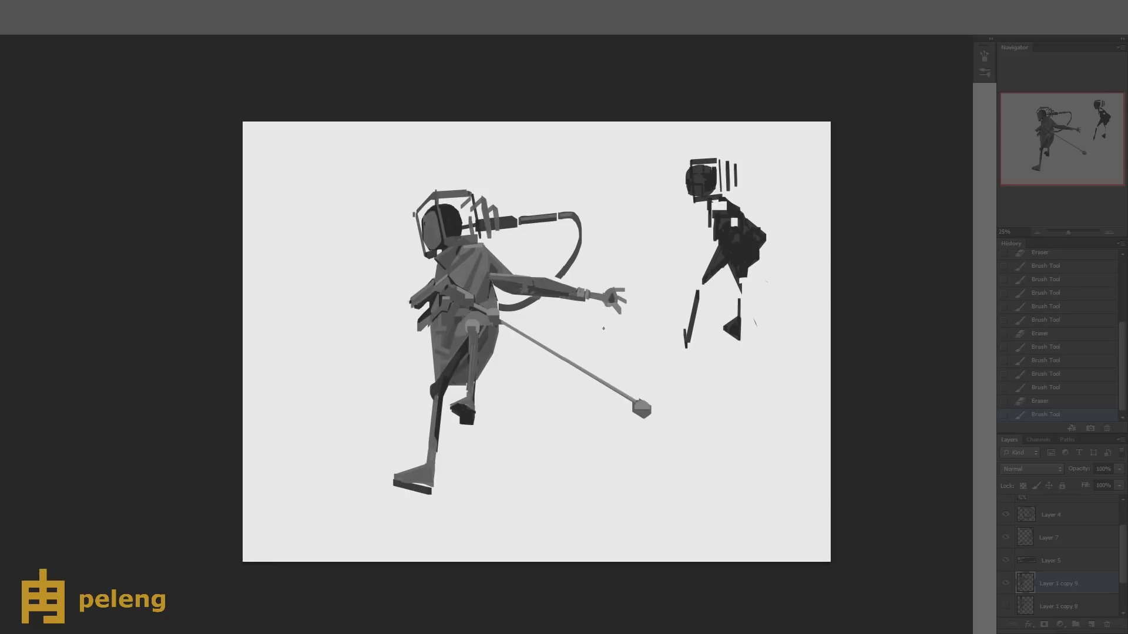
- Mirror the canvas, trim the fingers and palm of the outstretched hand with the Eraser, and flip the view back
key("h")
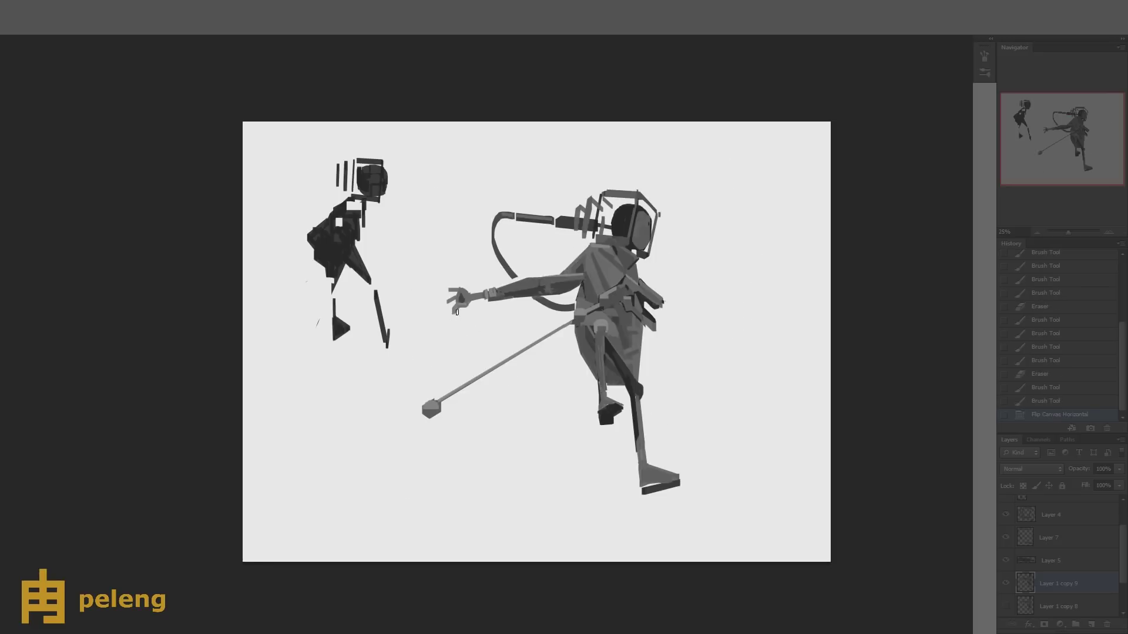
key("e")
left_click(459, 307)
left_click(461, 304)
left_click(464, 301)
left_click(467, 302)
left_click(478, 403)
key("b")
left_click(461, 287)
key("e")
left_click(462, 286)
key("h")
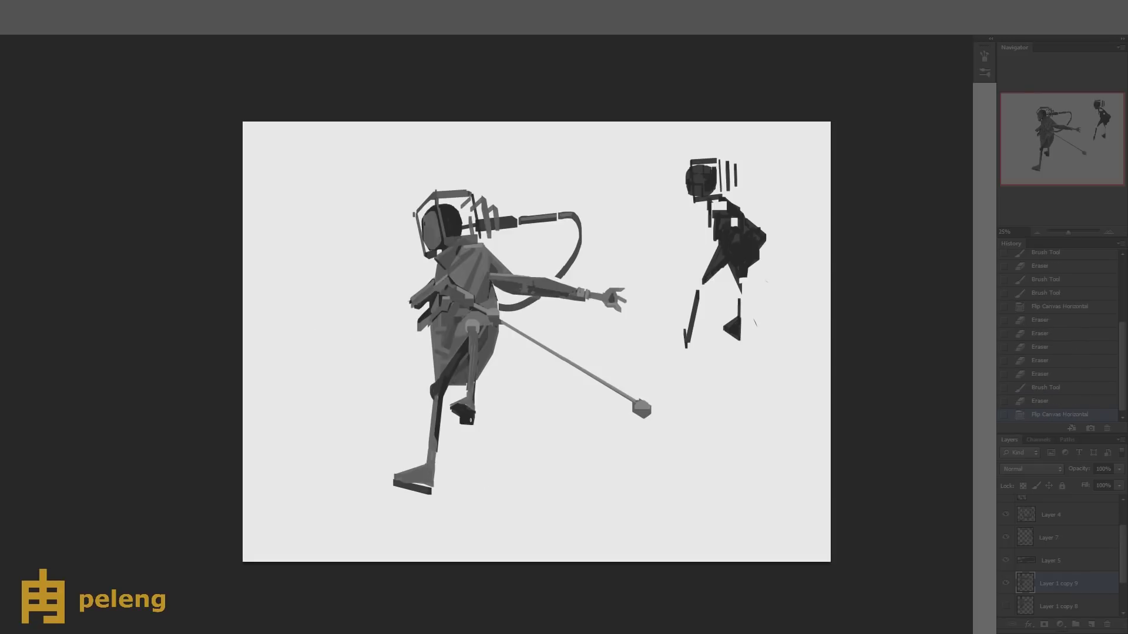
- Create a new layer and paint a dark visor block projecting forward from the figure's face
key("ctrl+shift+alt+n")
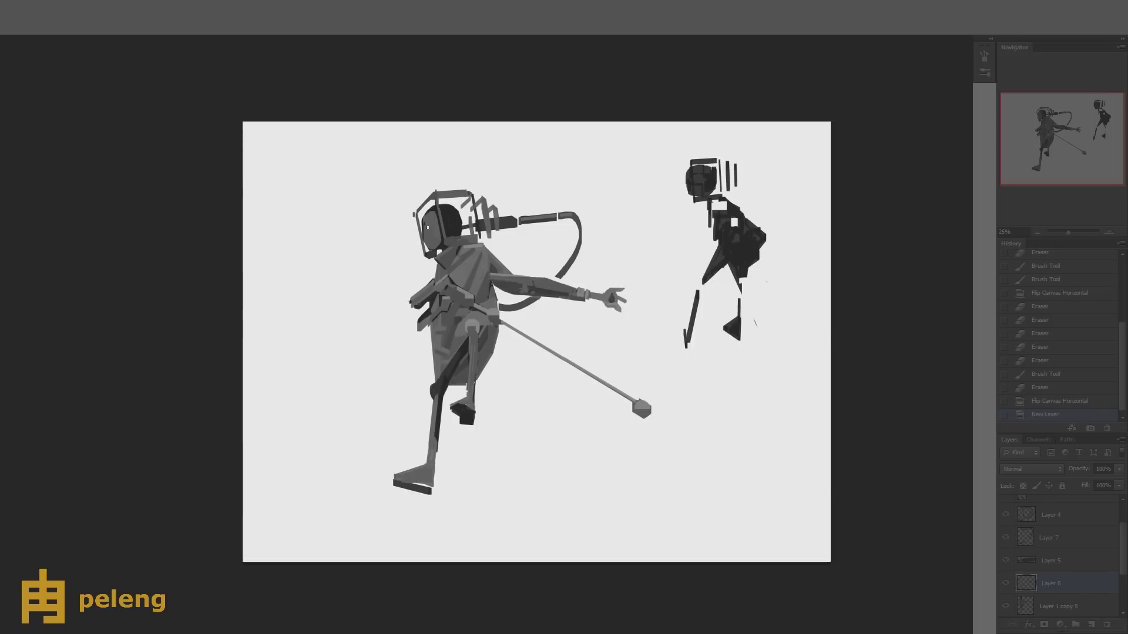
left_click(438, 227)
left_click(439, 226)
left_click(439, 225)
left_click_drag(439, 225, 423, 234)
left_click_drag(425, 228, 411, 235)
left_click_drag(414, 230, 425, 235)
key("h")
- Trim the visor block's edges in mirrored view, flip back and extend it further forward with dark strokes
key("e")
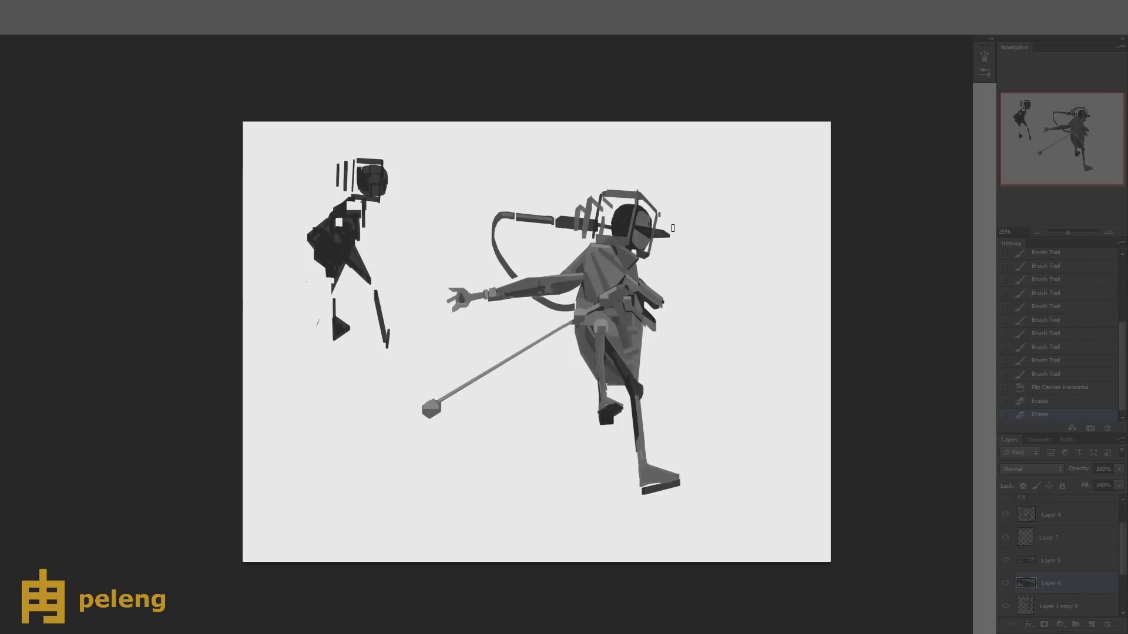
mouse_move(639, 222)
left_mouse_down()
mouse_move(681, 245)
mouse_move(668, 234)
left_mouse_up()
key("b")
key("h")
left_click_drag(437, 225, 418, 230)
left_click_drag(422, 227, 406, 237)
left_click_drag(416, 230, 405, 238)
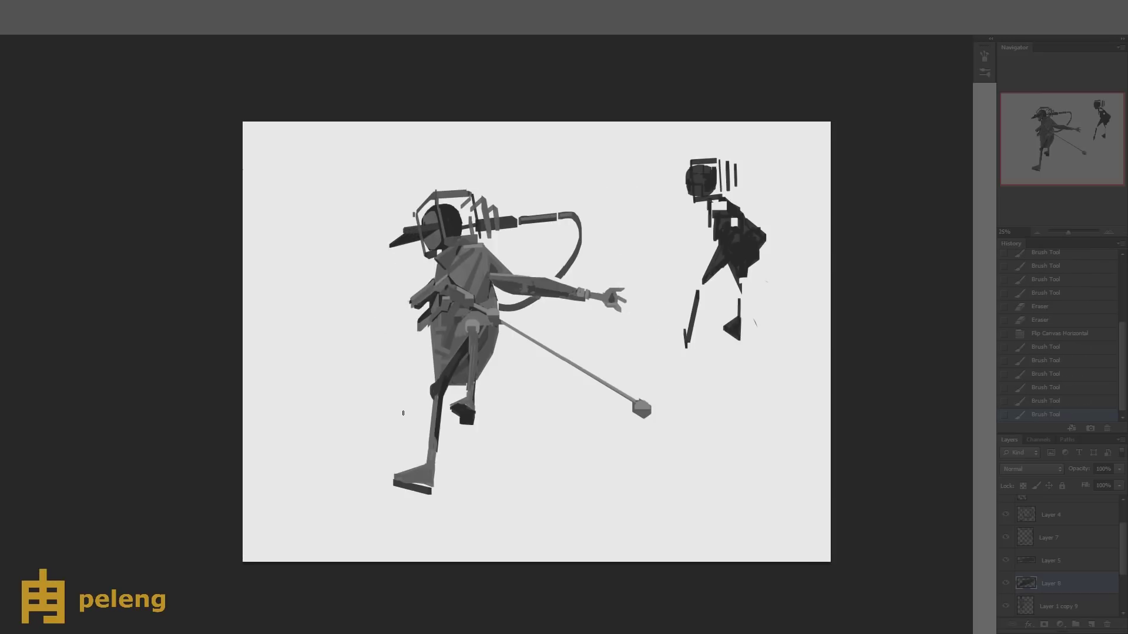
- Shape the visor's front end into a slanted face with brush strokes and thin erased slits
key("ctrl+plus")
key("ctrl+plus")
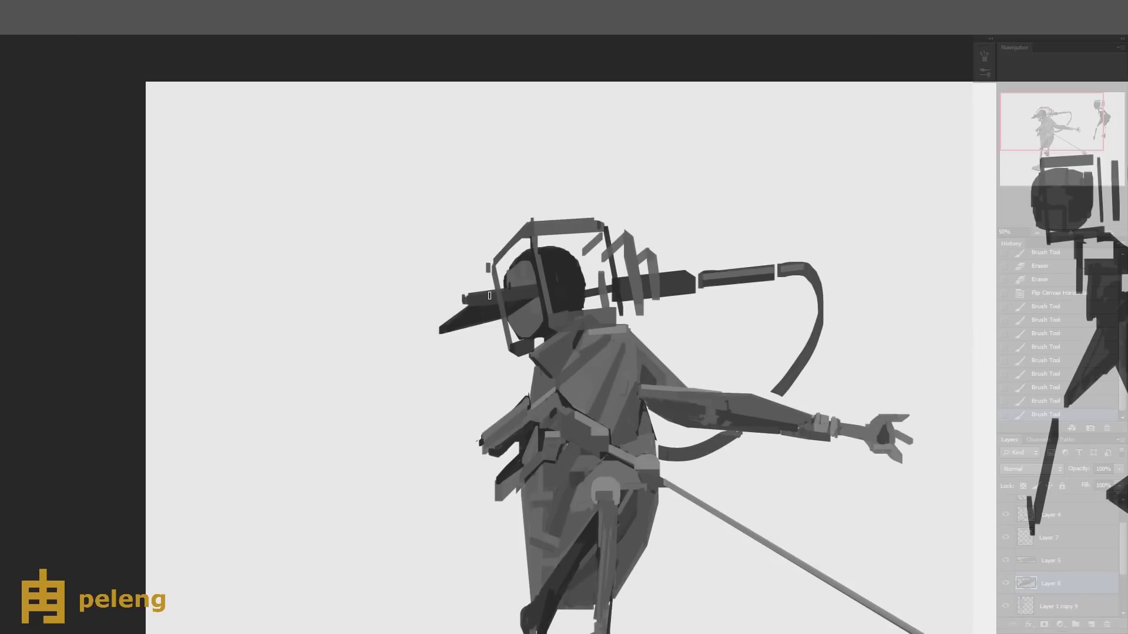
left_click_drag(479, 295, 441, 323)
key("e")
key("b")
left_click_drag(461, 298, 446, 324)
key("ctrl+minus")
key("ctrl+minus")
left_click(1109, 232)
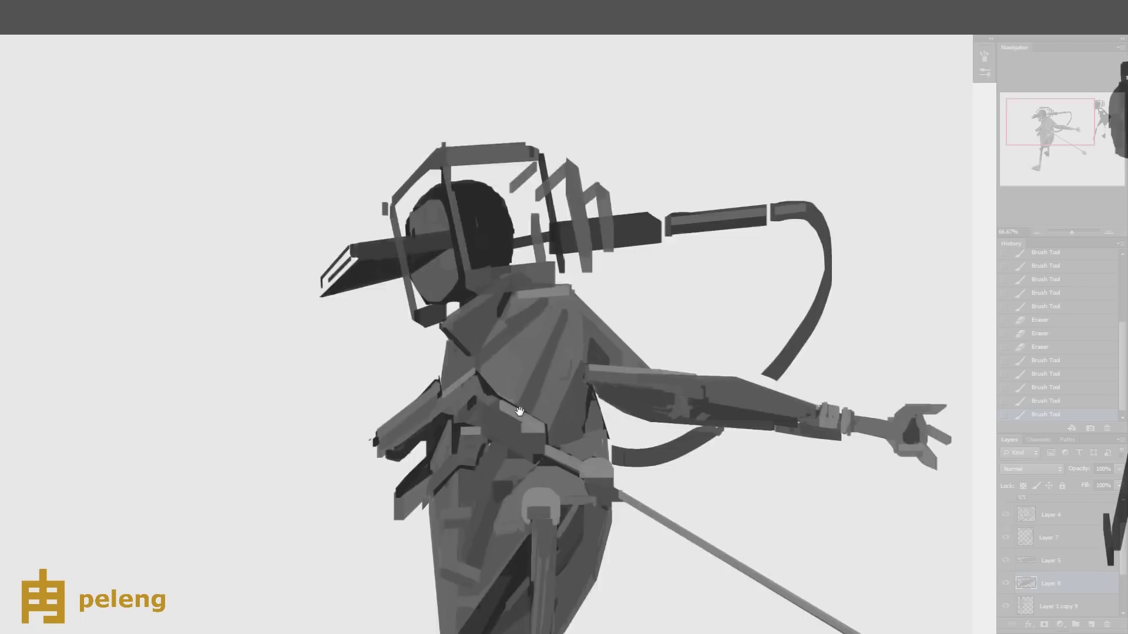
- Refine the visor's slanted front face and its light slits with brush and eraser strokes, and check the figure in mirrored view
left_click_drag(421, 315, 393, 345)
mouse_move(421, 315)
left_mouse_down()
mouse_move(391, 345)
mouse_move(401, 348)
left_mouse_up()
key("e")
left_click_drag(428, 320, 403, 346)
left_click_drag(426, 321, 404, 345)
key("b")
left_click_drag(426, 321, 394, 349)
key("e")
key("b")
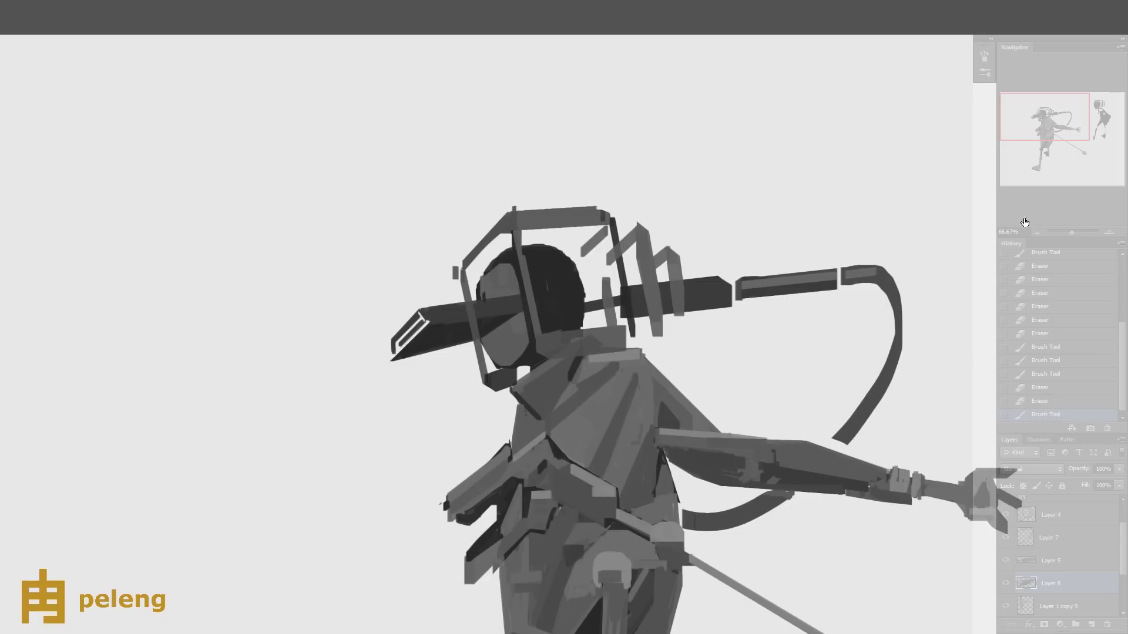
key("ctrl+minus")
key("ctrl+minus")
key("ctrl+shift+h")
key("ctrl+shift+h")
key("ctrl+plus")
key("ctrl+plus")
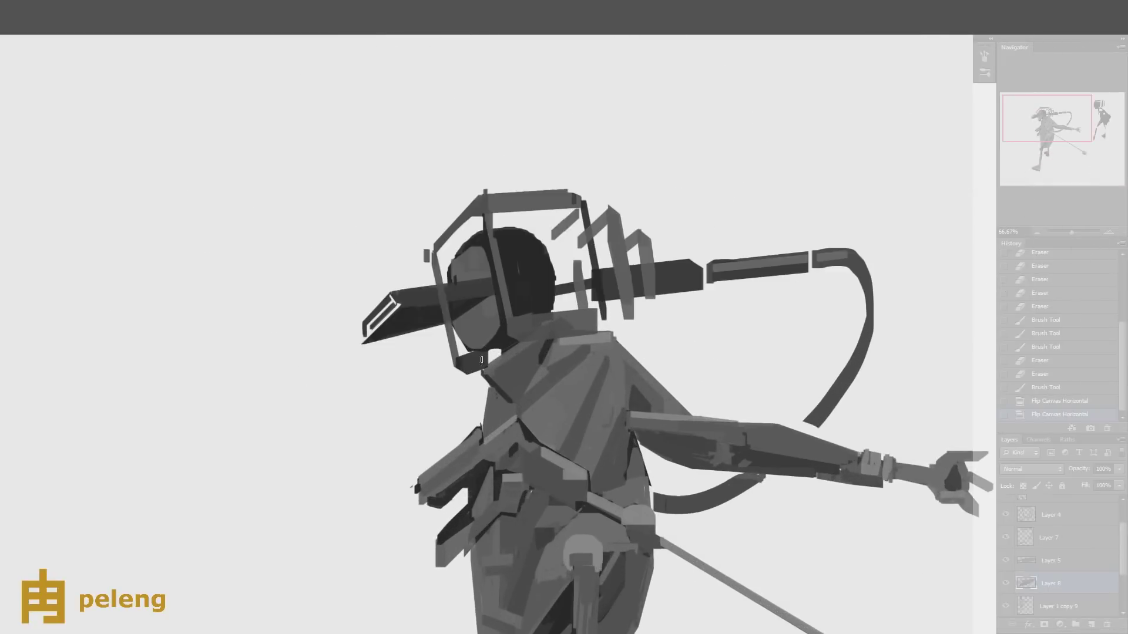
- Touch up the visor's front, body and lower edge and the neck edge below the head with brush and eraser strokes
left_click_drag(389, 297, 370, 324)
key("e")
mouse_move(389, 302)
left_mouse_down()
mouse_move(368, 325)
mouse_move(414, 297)
mouse_move(447, 299)
left_mouse_up()
key("b")
left_click_drag(438, 301, 406, 306)
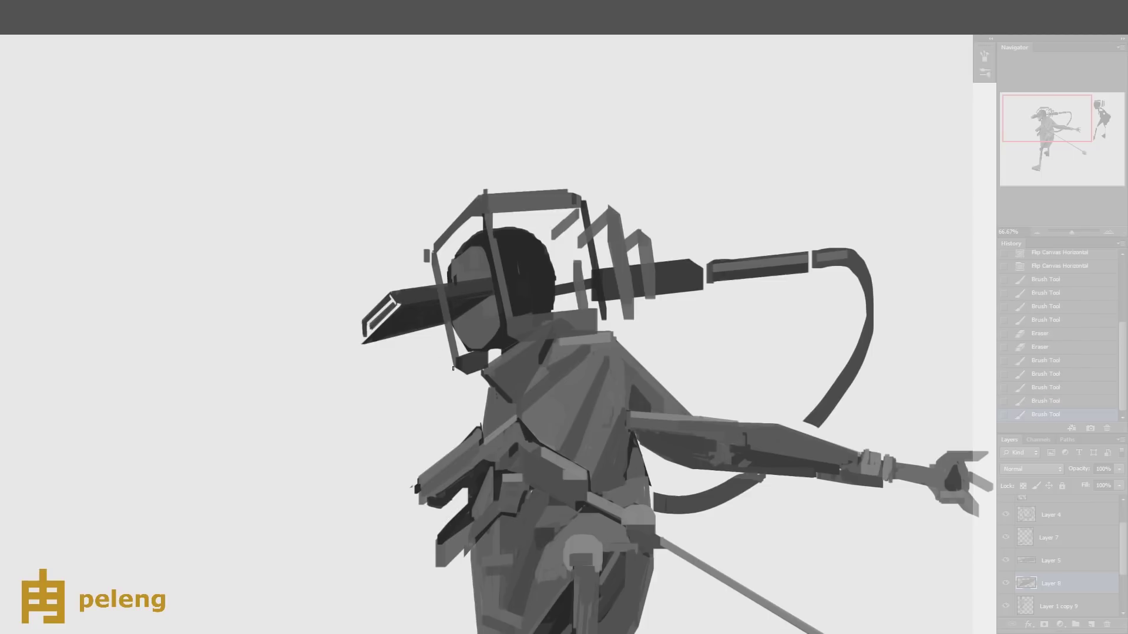
left_click_drag(516, 346, 505, 353)
left_click_drag(494, 289, 447, 297)
mouse_move(438, 295)
left_mouse_down()
mouse_move(403, 304)
mouse_move(374, 340)
left_mouse_up()
left_click_drag(449, 327, 369, 343)
- Select the small figure's layer, duplicate it and hide the original
key("ctrl+minus")
key("ctrl+minus")
key("ctrl+minus")
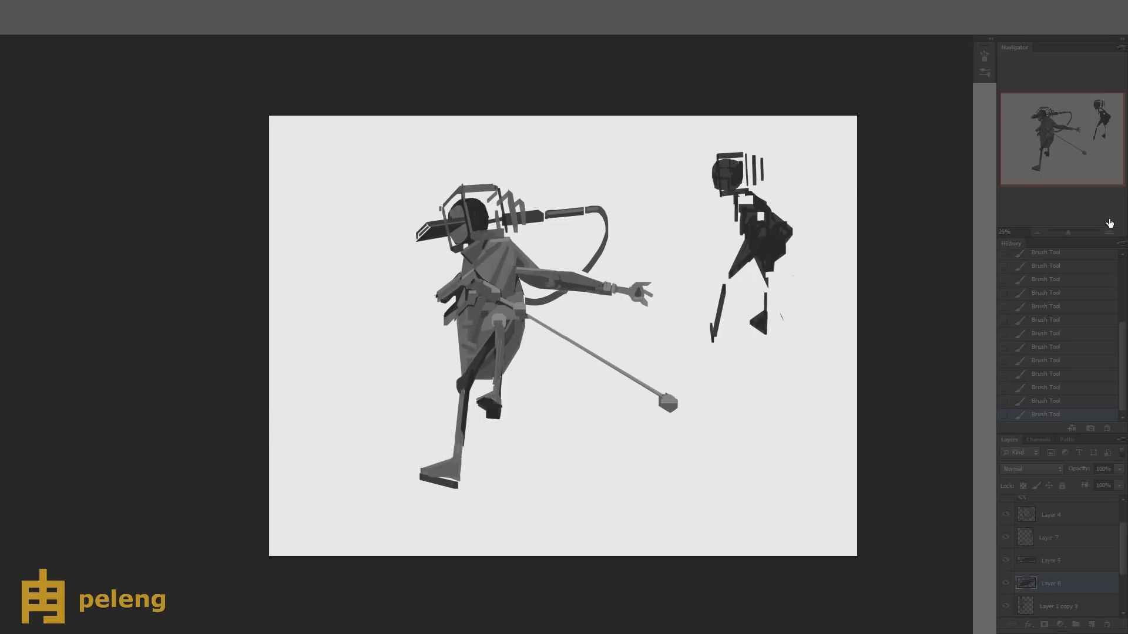
scroll(1040, 582, "up", 2)
left_click(1083, 523)
key("ctrl+plus")
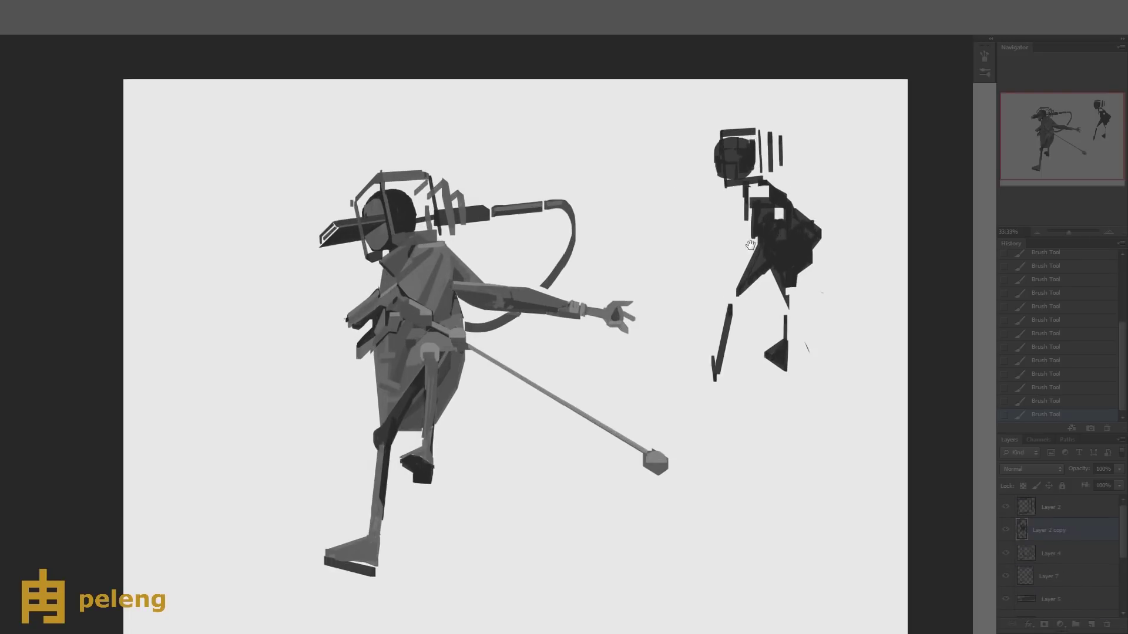
left_click_drag(751, 244, 679, 277)
key("ctrl+j")
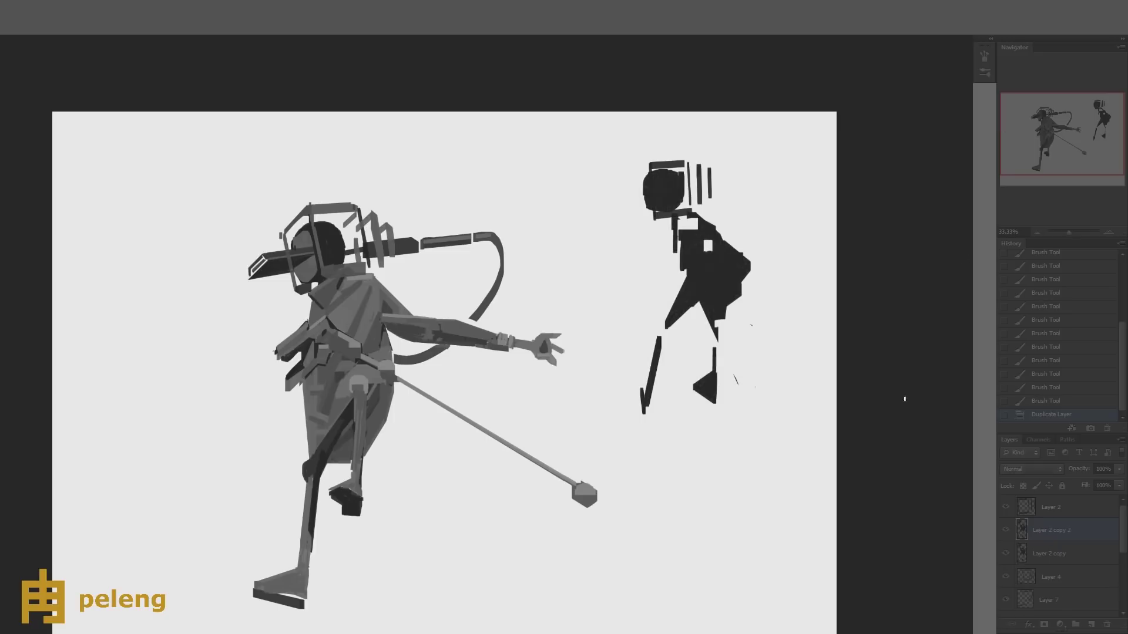
left_click(1005, 553)
- Fill the gaps in the small figure's torso and paint a rear rod and curved hose from head to back
mouse_move(689, 215)
left_mouse_down()
mouse_move(696, 226)
mouse_move(681, 279)
mouse_move(681, 261)
left_mouse_up()
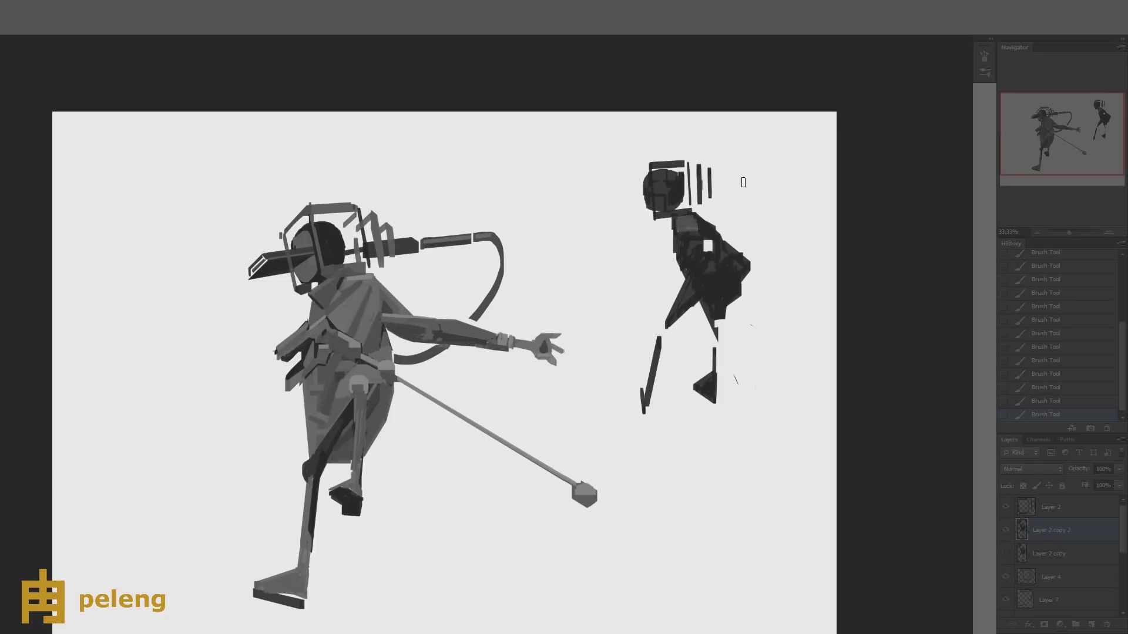
mouse_move(744, 182)
left_mouse_down()
mouse_move(739, 316)
mouse_move(749, 181)
mouse_move(764, 395)
mouse_move(707, 254)
left_mouse_up()
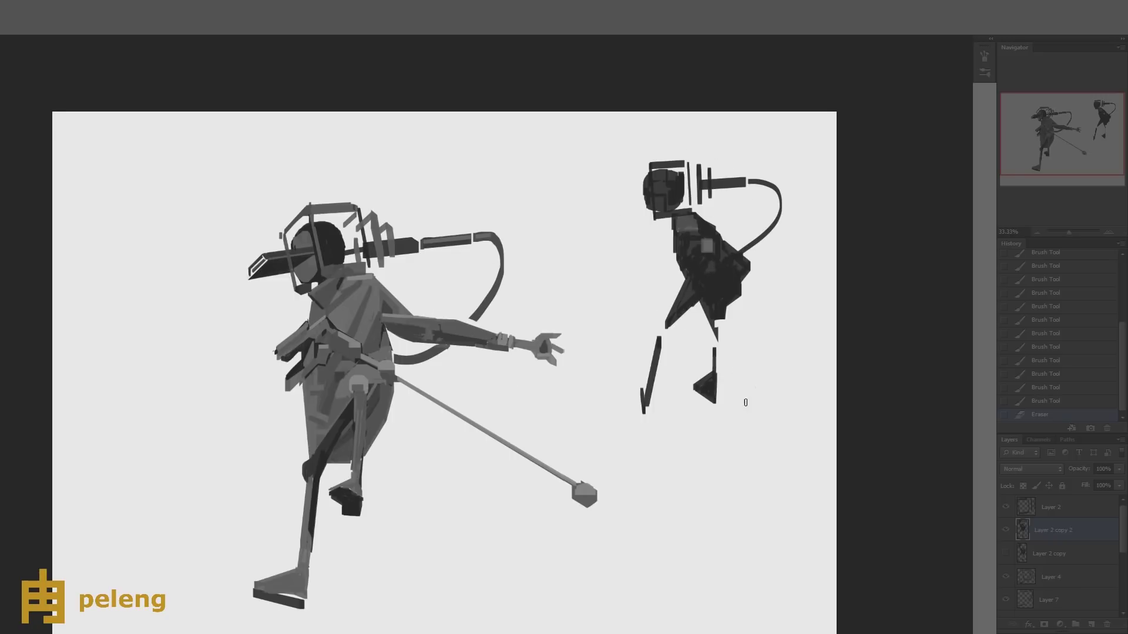
- Create a new layer, paint a thin forward-reaching arm with a hand on the small figure, and check it in mirrored view
left_click(1091, 624)
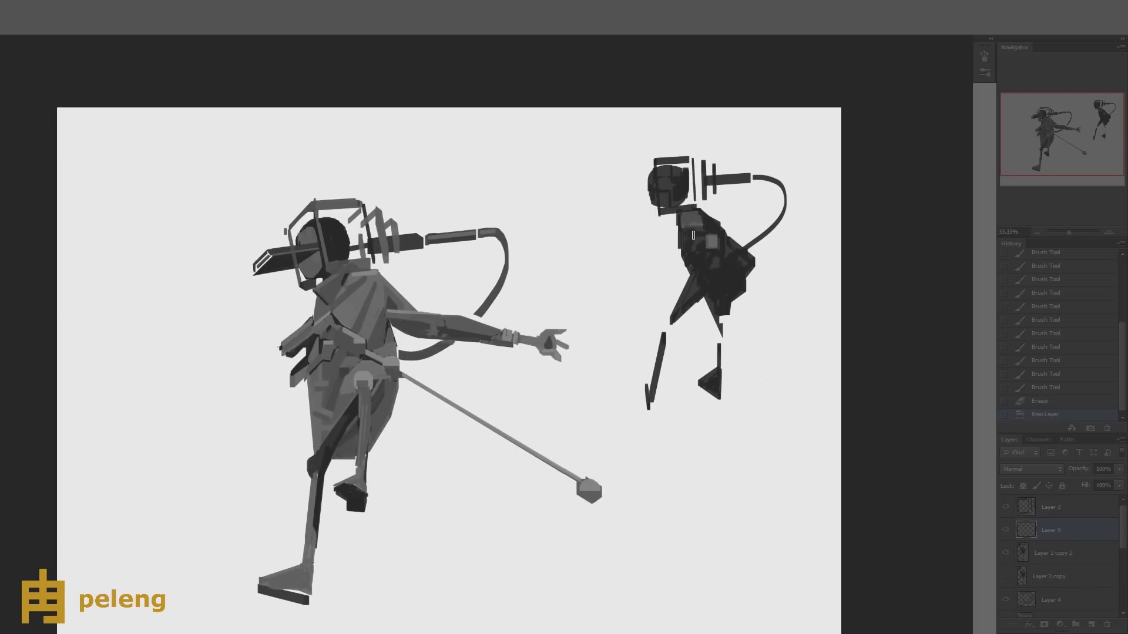
mouse_move(687, 224)
left_mouse_down()
mouse_move(699, 217)
mouse_move(717, 230)
mouse_move(631, 279)
mouse_move(681, 253)
left_mouse_up()
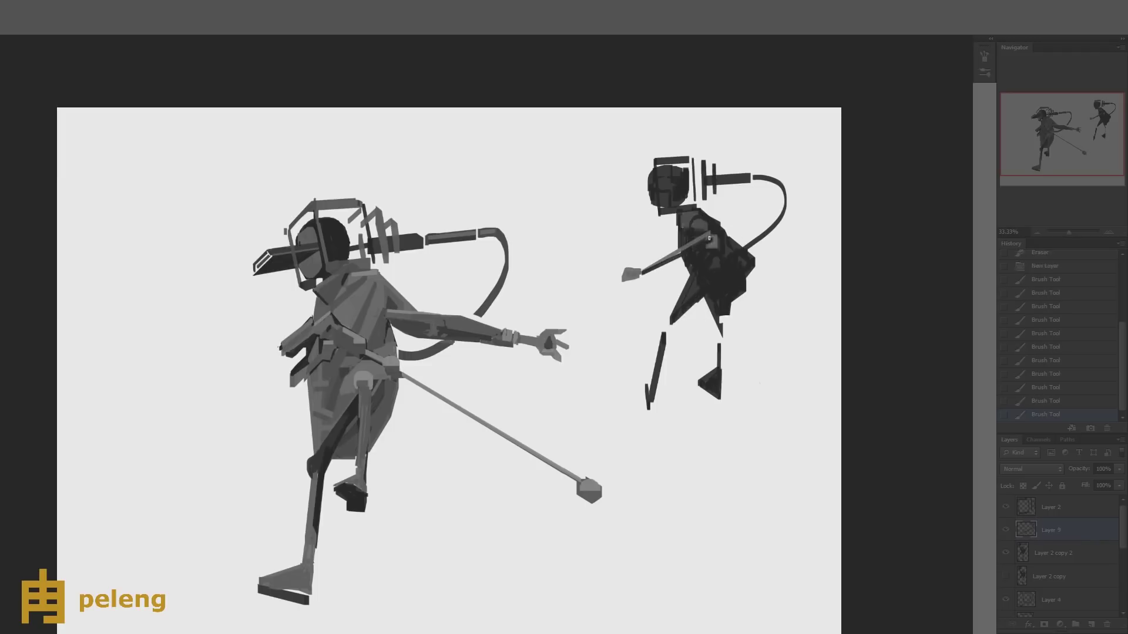
key("ctrl+minus")
key("h")
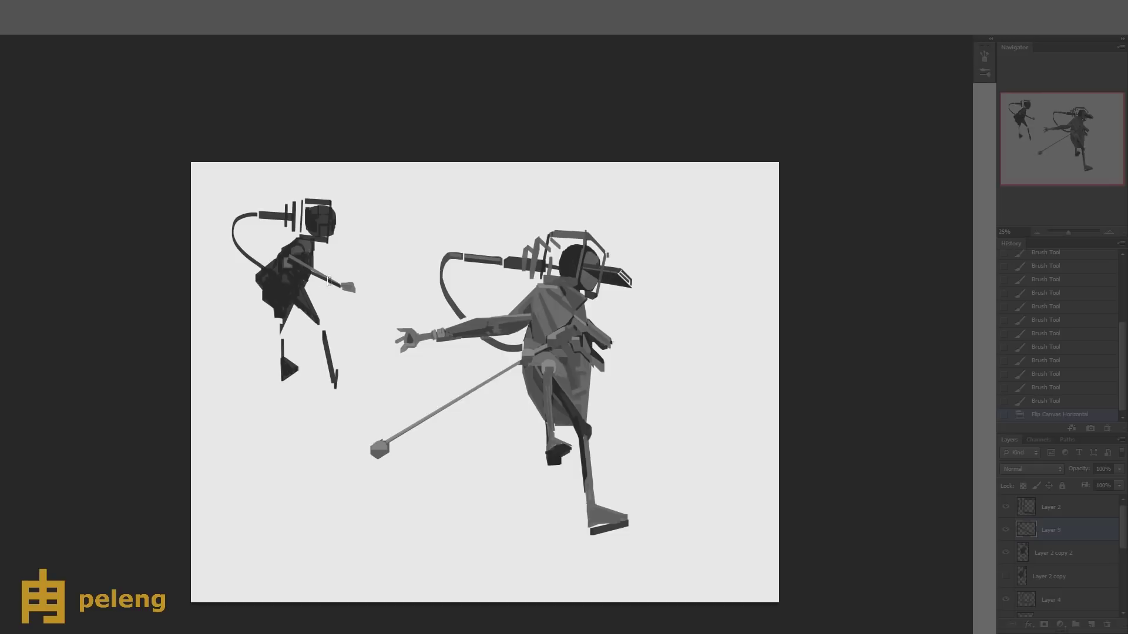
key("h")
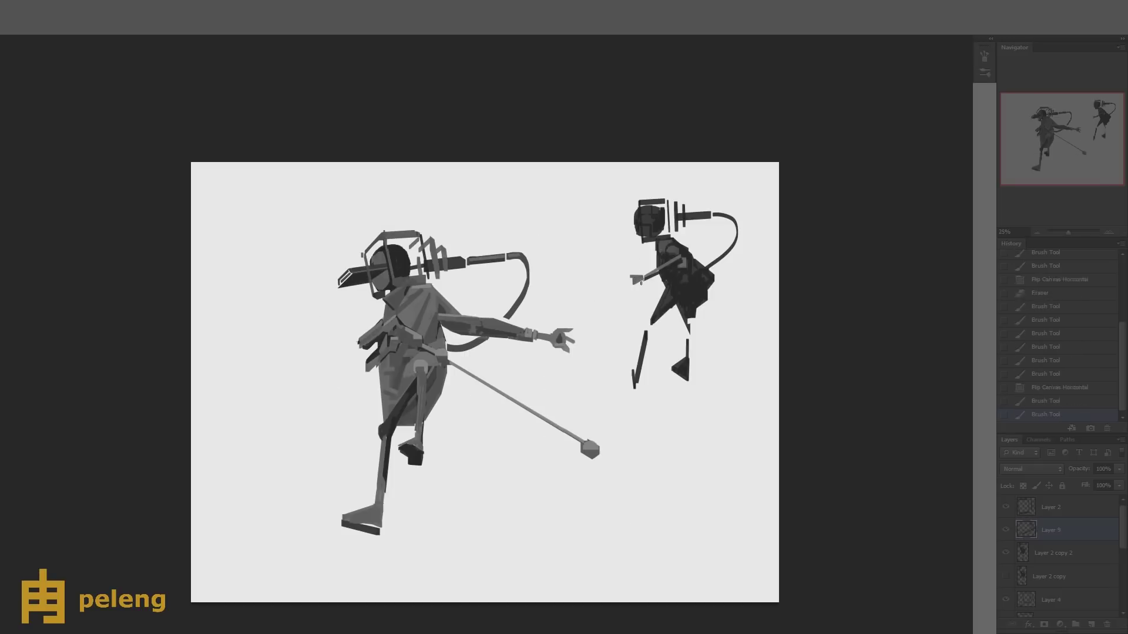
left_click(641, 283)
- Paint a second thin arm with a hand hanging down beside the small figure's hip
left_click_drag(684, 258, 706, 352)
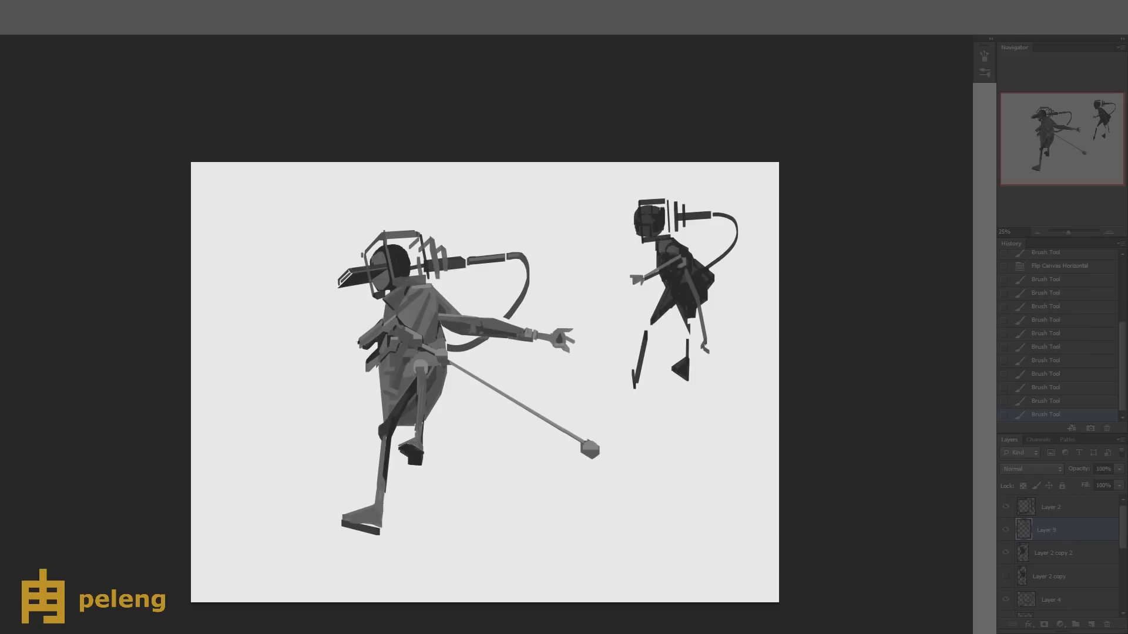
left_click_drag(704, 303, 707, 340)
scroll(580, 468, "down", 1)
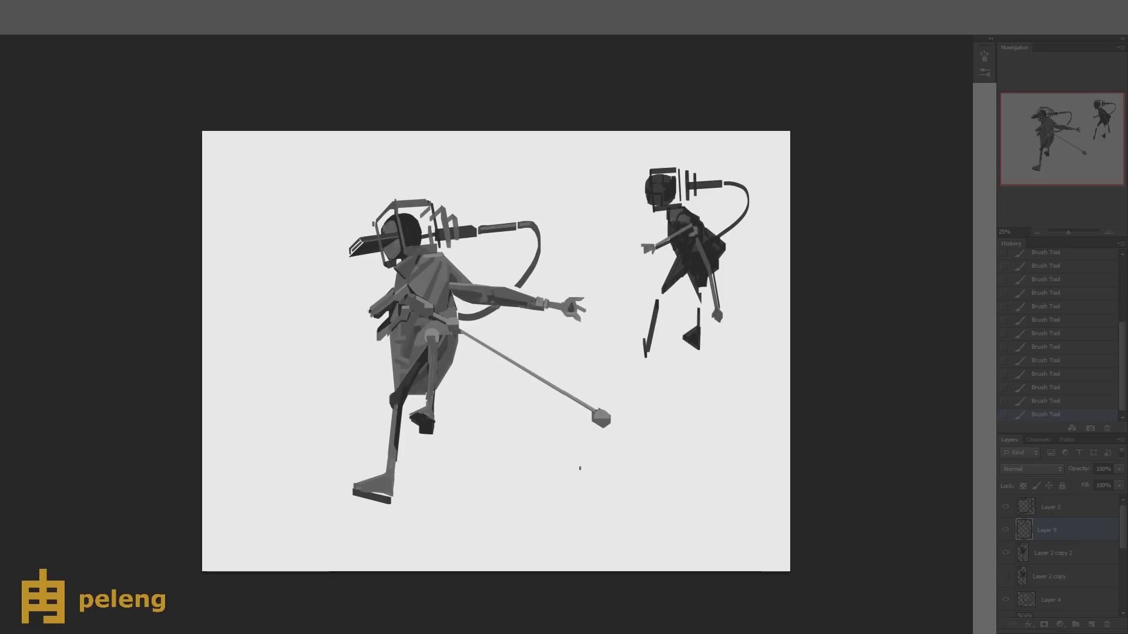
- Merge the arms into the small figure's layer and move the whole figure slightly closer to the large one
key("ctrl+e")
left_click_drag(687, 264, 656, 269)
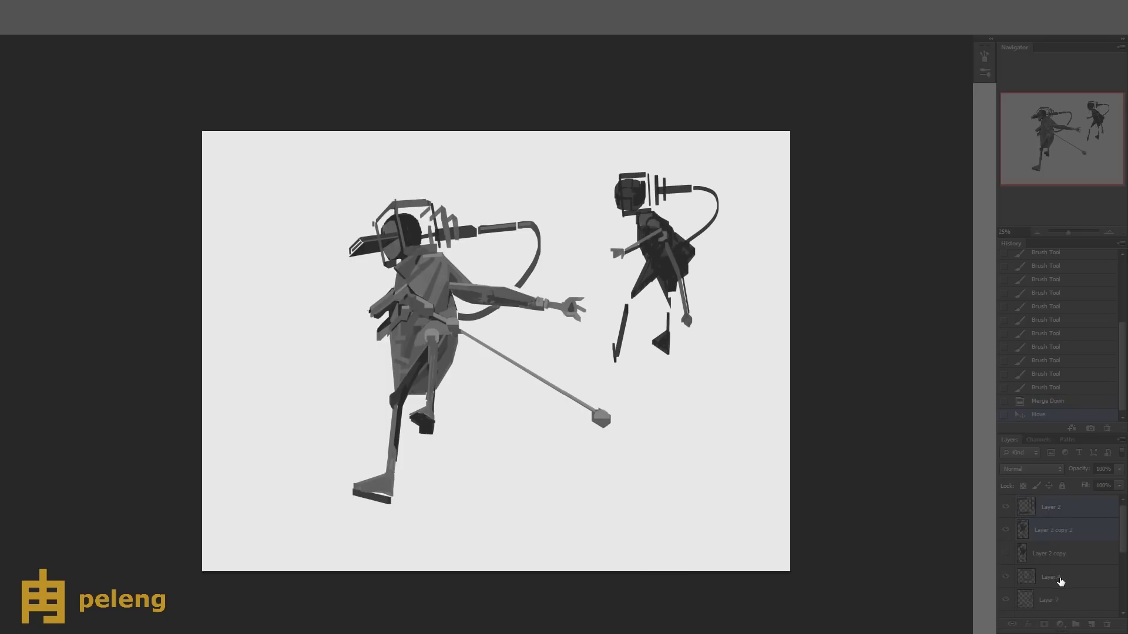
- Delete two surplus layers, then select the large figure's layers and shift it slightly away from the small figure
key("Delete")
key("Delete")
scroll(1057, 553, "up", 3)
left_click(1052, 553)
left_click(1051, 598, "shift")
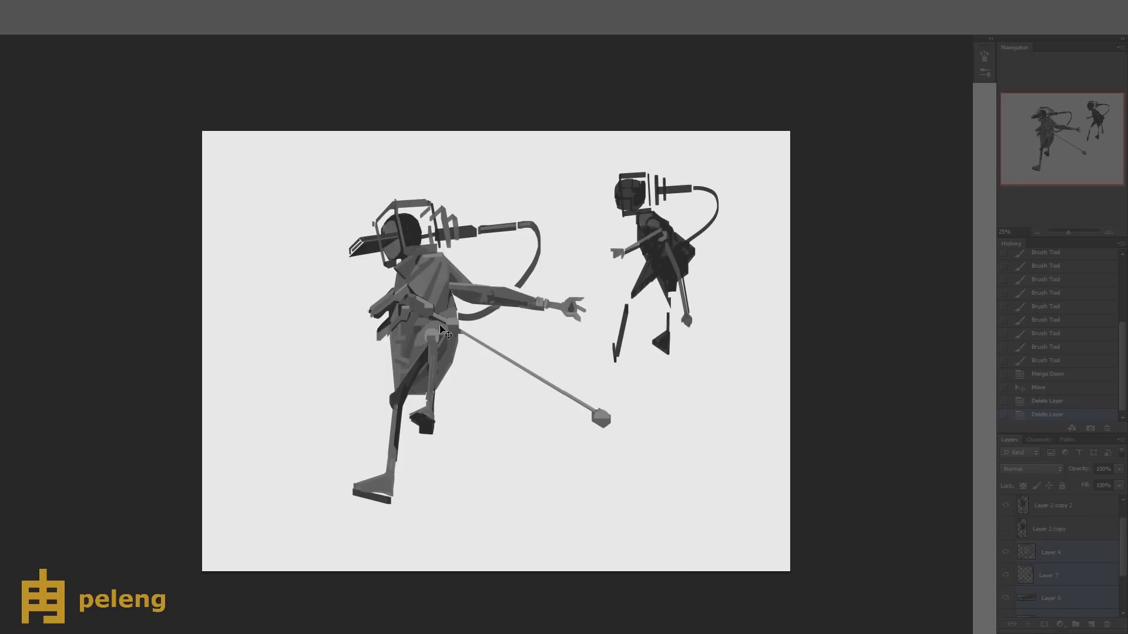
left_click_drag(452, 343, 419, 310)
key("ctrl+z")
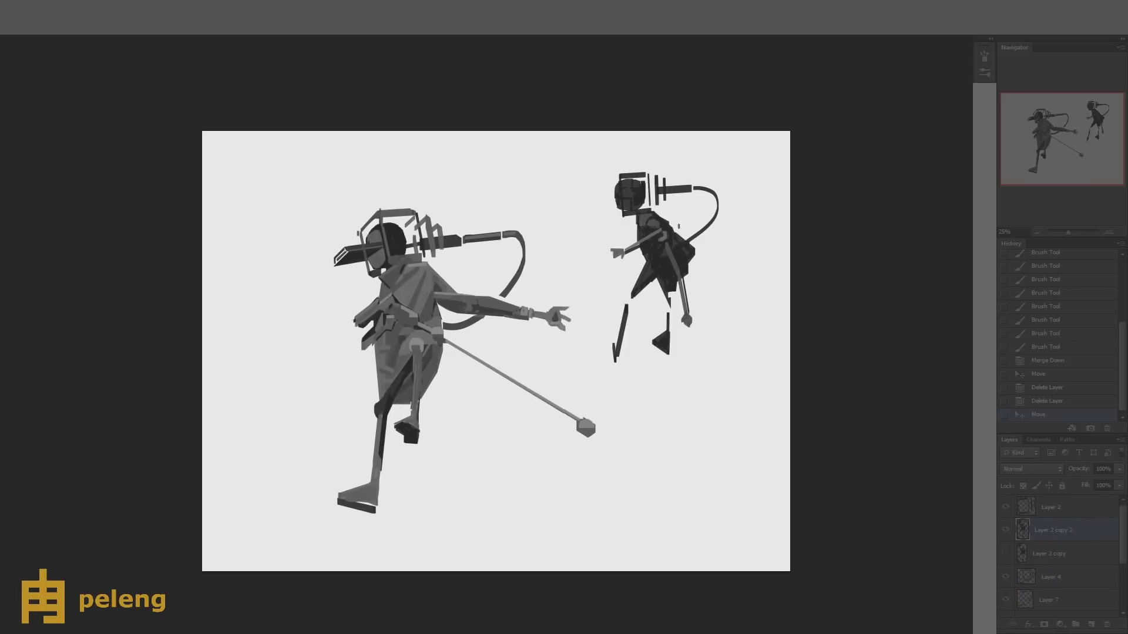
- Paint a raised arm behind the small figure's shoulder holding a horizontal bar
left_click_drag(681, 222, 692, 212)
mouse_move(681, 221)
left_mouse_down()
mouse_move(675, 263)
mouse_move(696, 208)
left_mouse_up()
left_click_drag(688, 214, 681, 221)
left_click_drag(690, 213, 670, 229)
left_click_drag(681, 222, 677, 225)
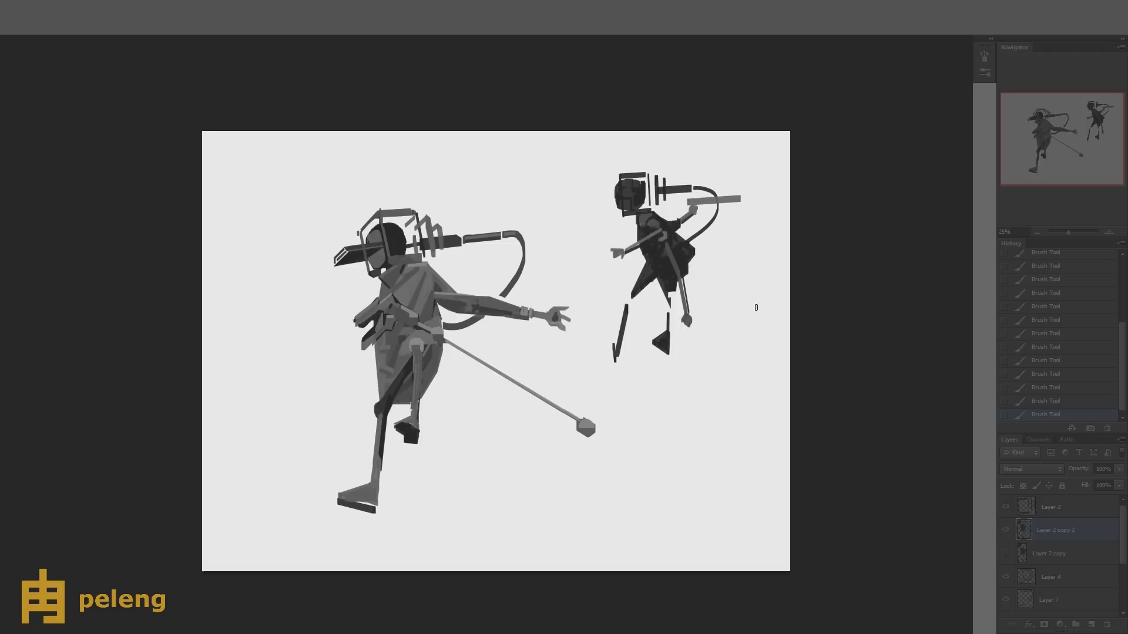
- Erase the held bar down to a thin rod with small blocks and refine the raised hand and arm
key("e")
left_click_drag(699, 199, 736, 201)
key("b")
left_click_drag(689, 205, 696, 214)
left_click_drag(689, 210, 679, 229)
left_click_drag(674, 224, 683, 239)
- Duplicate the small figure's layer and remove its forward-reaching arm with brush and eraser strokes
key("ctrl+j")
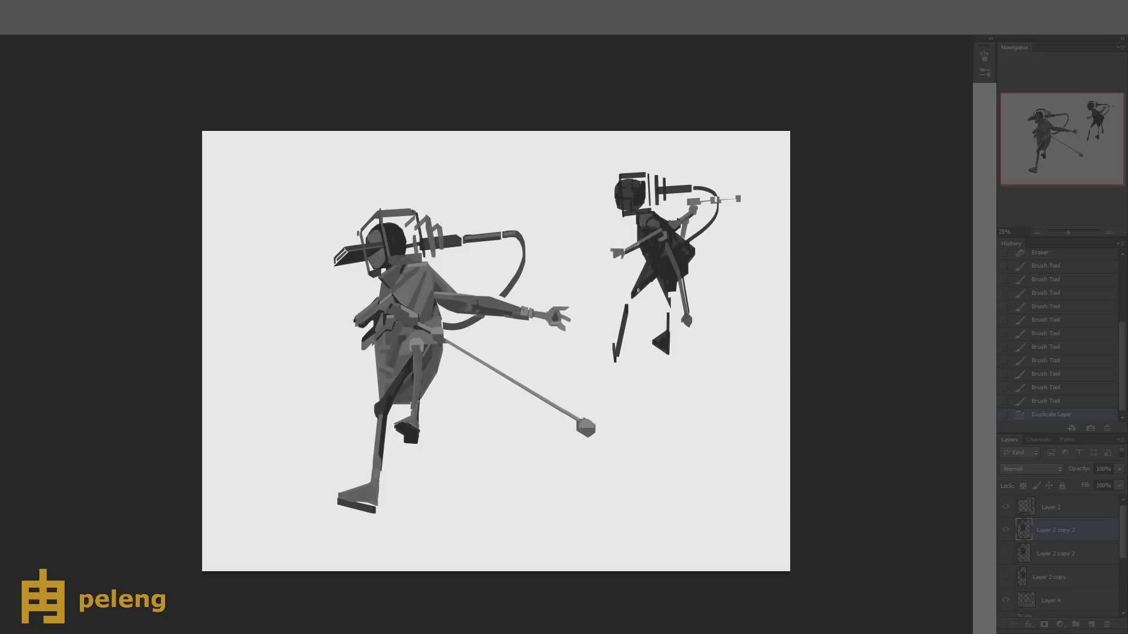
left_click_drag(658, 231, 614, 257)
key("e")
key("b")
key("e")
key("b")
- Paint another thin hanging arm behind the small figure's torso and a short bar projecting from its face
mouse_move(685, 258)
left_mouse_down()
mouse_move(682, 249)
mouse_move(686, 258)
left_mouse_up()
left_click_drag(680, 247, 694, 303)
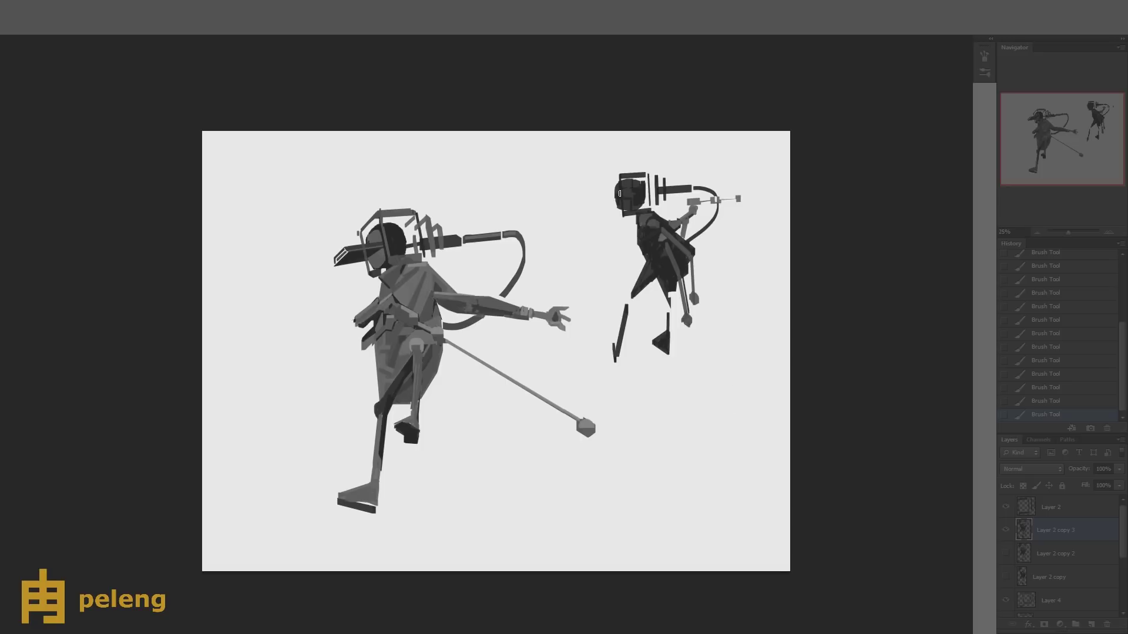
left_click_drag(594, 196, 618, 195)
- Create a new layer beneath the small figure and outline a light grey cast shadow with straight strokes from its feet
key("ctrl+shift+alt+n")
key("ctrl+bracketleft")
left_click(616, 358)
left_click(643, 414, "shift")
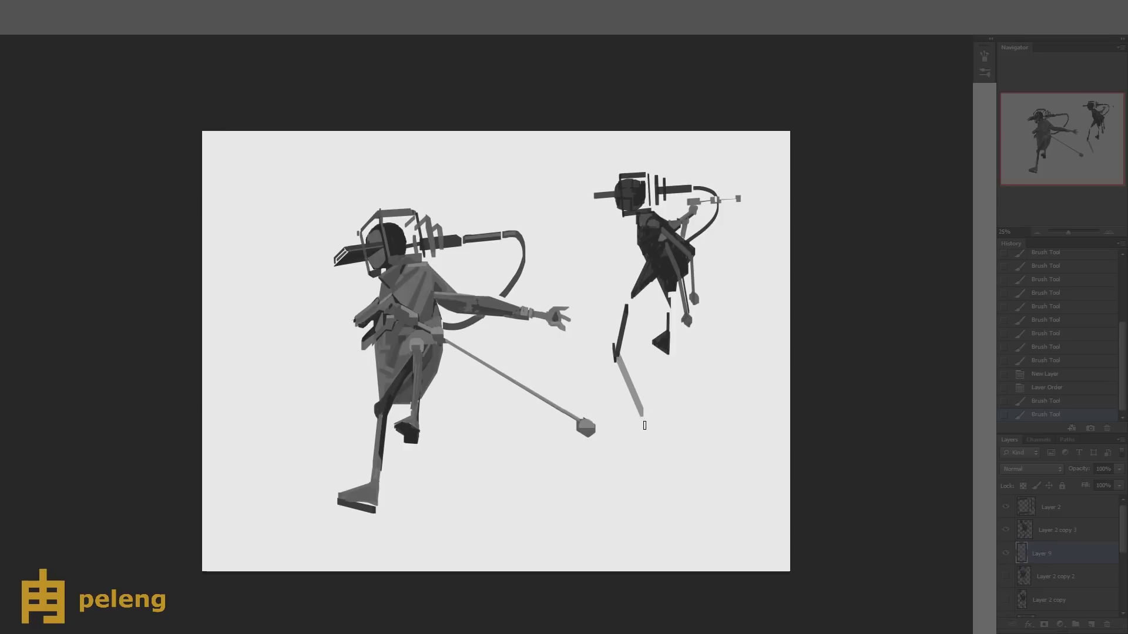
left_click(687, 449, "shift")
left_click(703, 414)
left_click(667, 353, "shift")
left_click(707, 409, "shift")
- Fill in the cast shadow's legs, body and far end with light grey strokes and trim its edges with the eraser
key("e")
mouse_move(623, 370)
left_mouse_down()
mouse_move(646, 420)
mouse_move(687, 449)
left_mouse_up()
key("b")
left_click(617, 359)
left_click(646, 405, "shift")
left_click(716, 453, "shift")
left_click(649, 393)
left_click(706, 432, "shift")
key("e")
key("b")
left_click(625, 365)
left_click_drag(688, 395, 640, 379)
left_click_drag(664, 399, 722, 452)
key("e")
left_click_drag(715, 391, 716, 458)
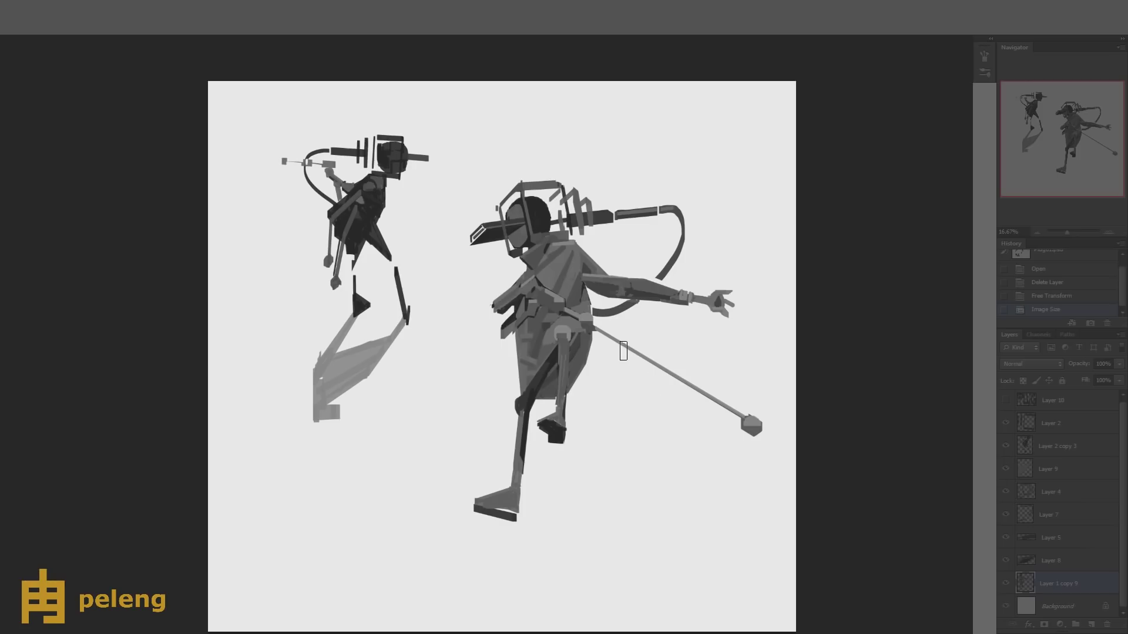
- Erase a gap in the large figure's pole just behind the hip
left_click(604, 333)
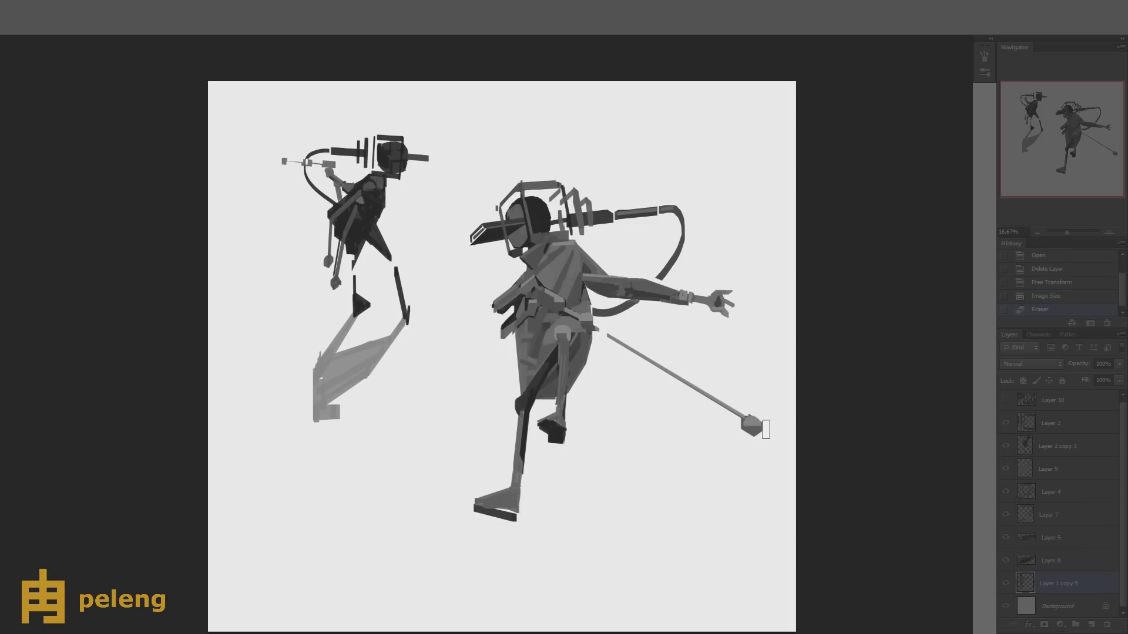
left_click(755, 428, "shift")
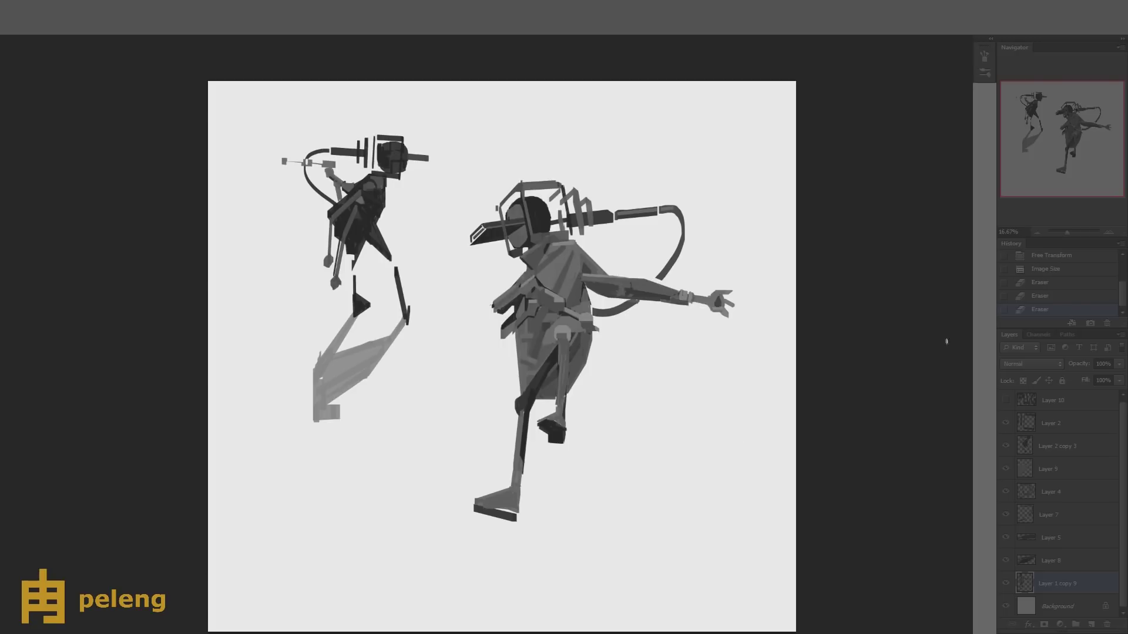
key("ctrl+alt+z")
key("ctrl+alt+z")
- Erase the outer half of the large figure's pole and paint a small block on its shortened end
left_click(696, 394, "shift")
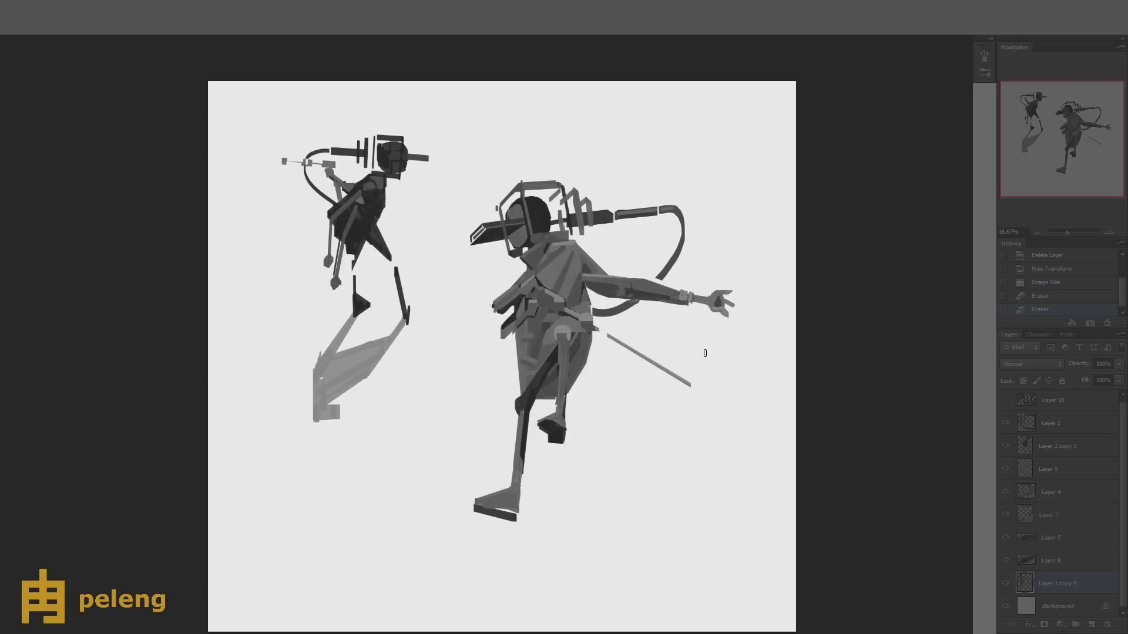
left_click(691, 385)
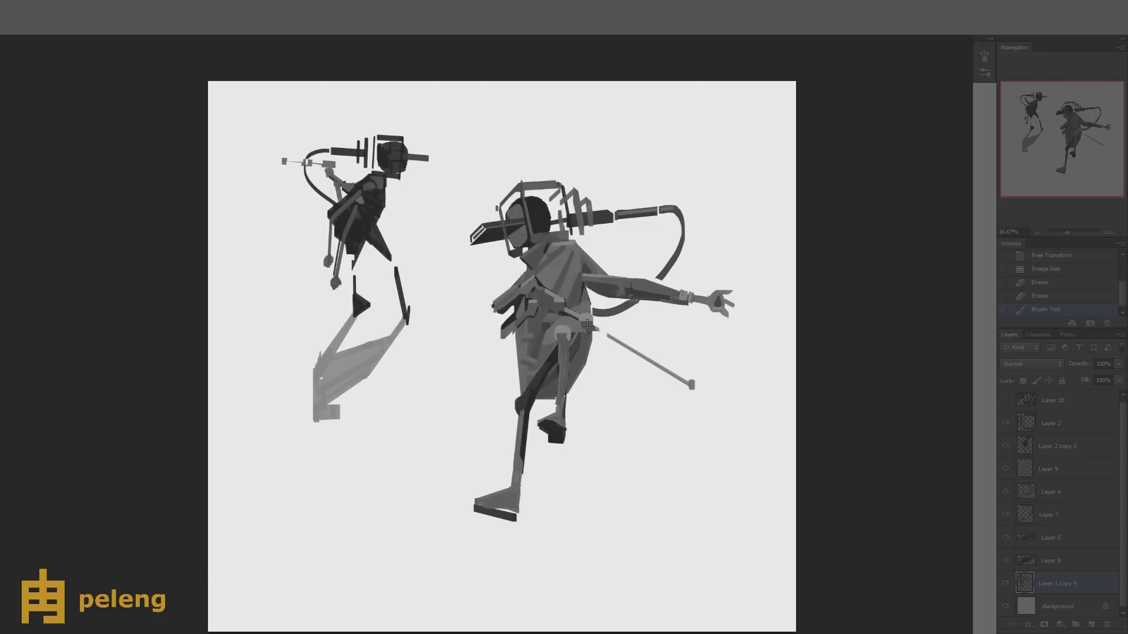
- Rework the shading of the large figure's outstretched upper arm and forearm with sampled greys
left_click(1109, 232)
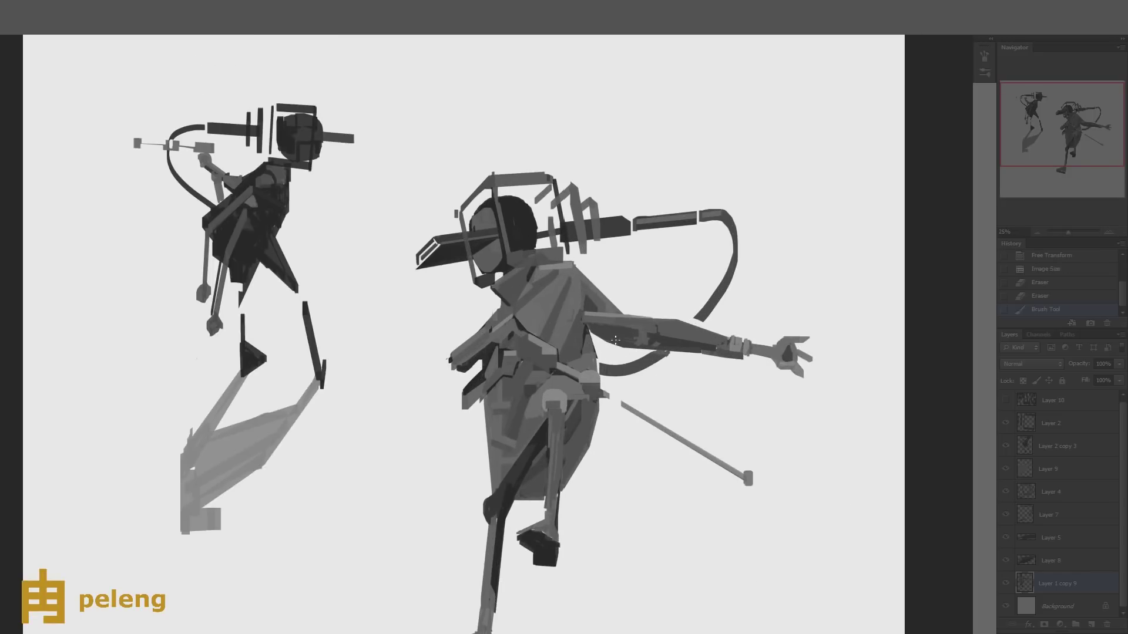
left_click_drag(606, 330, 636, 345)
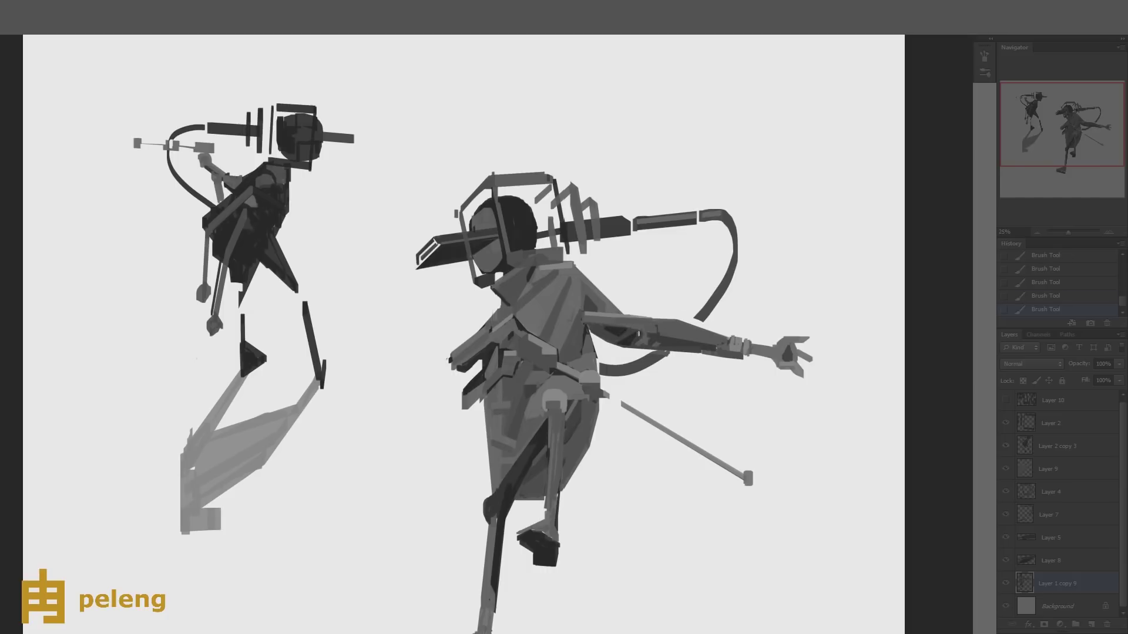
left_click(633, 330, "alt")
left_click(630, 339, "alt")
left_click_drag(612, 324, 584, 323)
key("ctrl+z")
mouse_move(652, 339)
left_mouse_down()
mouse_move(649, 330)
mouse_move(712, 347)
left_mouse_up()
left_click_drag(539, 266, 545, 290)
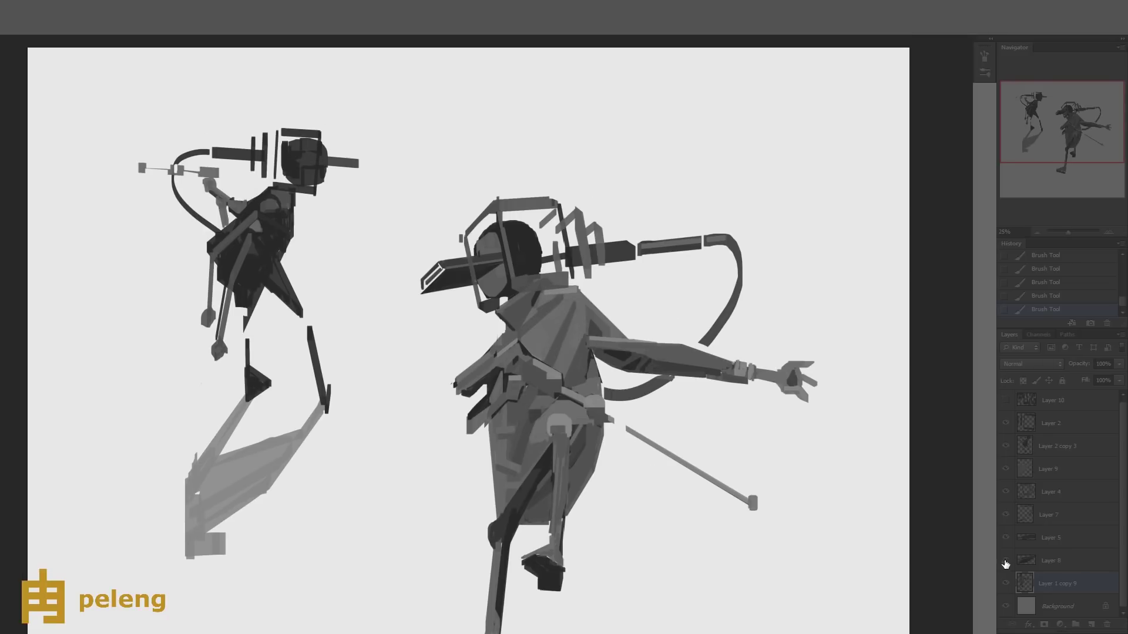
- Hide the two layers holding the large figure's head frame and hose, and duplicate its body layer
left_click(1004, 492)
left_click(1005, 514)
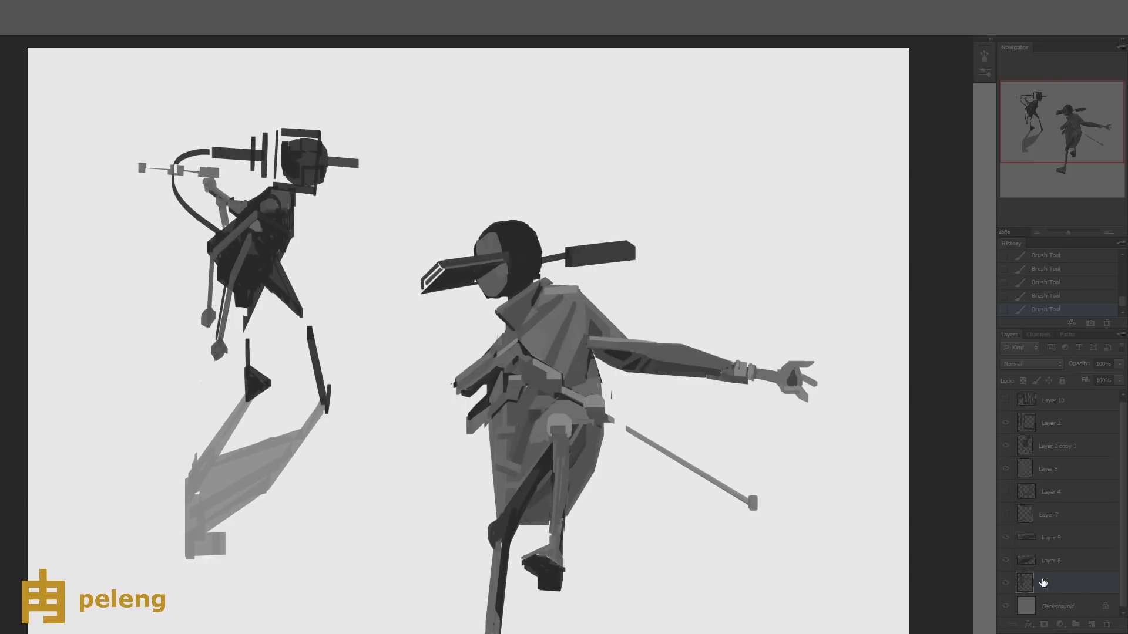
key("ctrl+j")
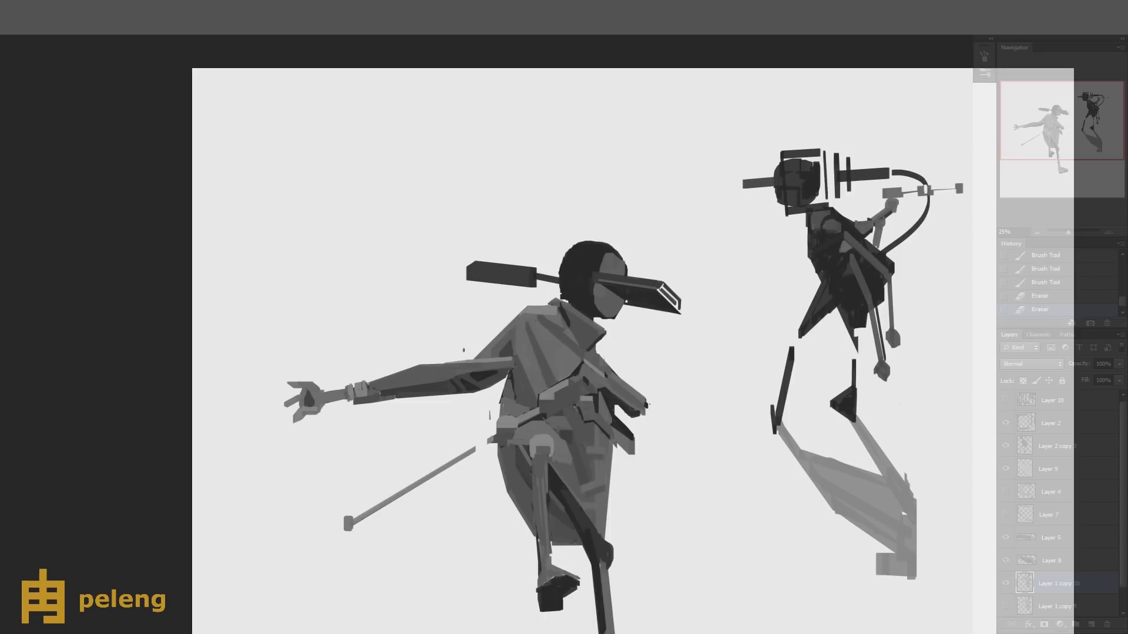
- Clean up the large figure's collar and shoulder edges with the eraser in mirrored view
left_click(546, 312)
left_click(552, 331)
left_click(524, 304)
left_click(523, 312)
left_click(522, 320)
left_click(520, 329)
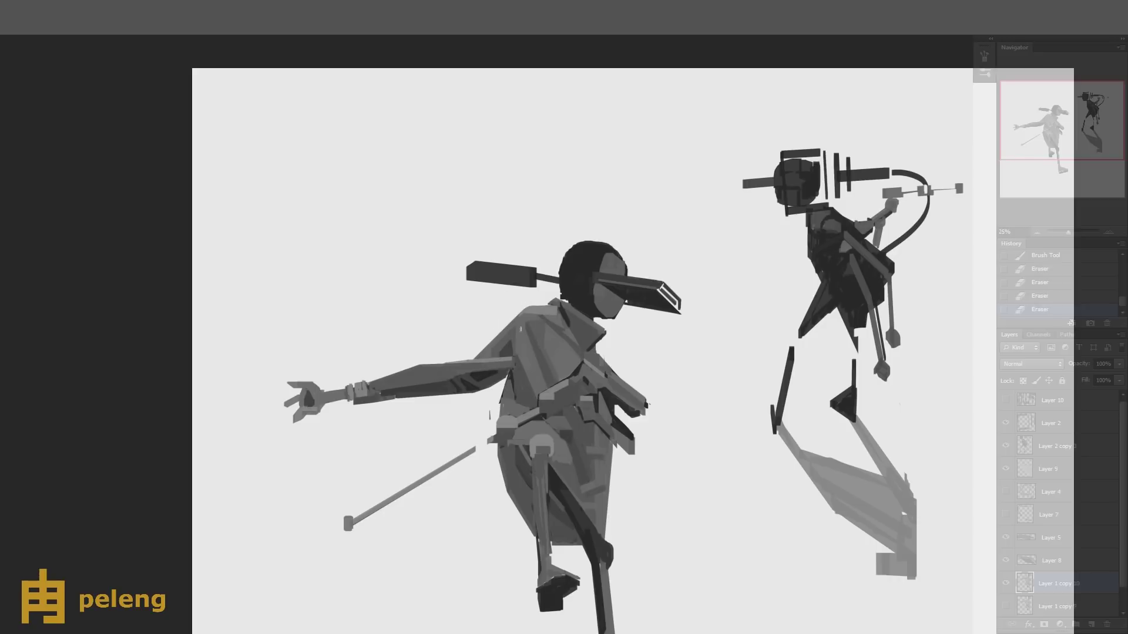
- Paint over the large figure's collar and upper shoulder with grey brush strokes in mirrored view
key("b")
left_click(546, 315)
left_click(544, 314)
left_click(550, 316)
left_click(549, 317)
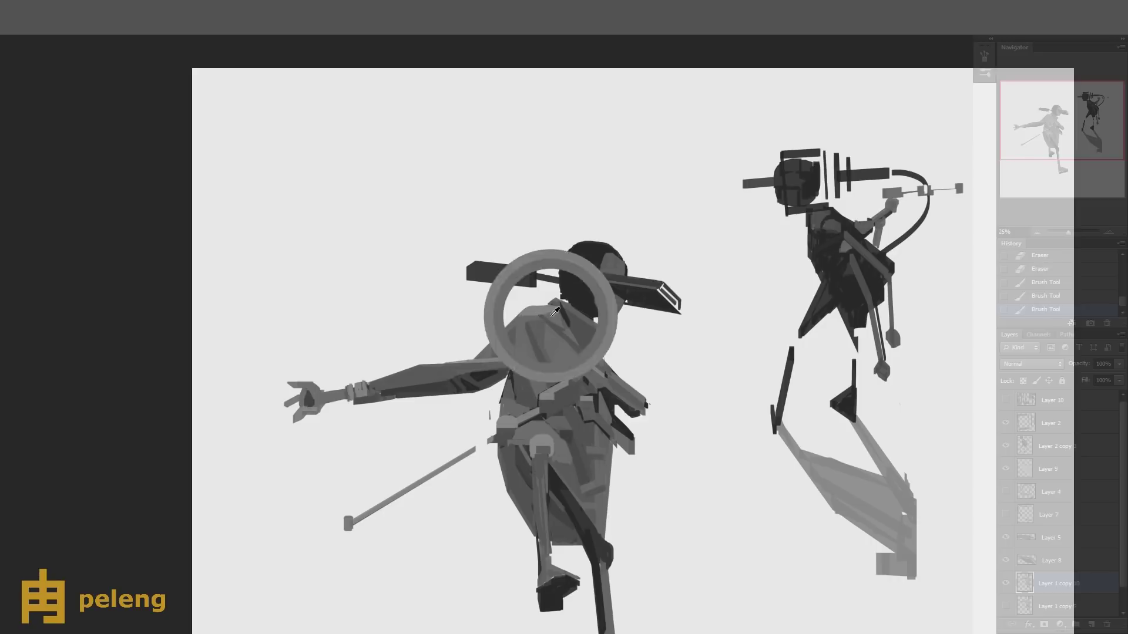
left_click(546, 320)
scroll(517, 352, "down", 1)
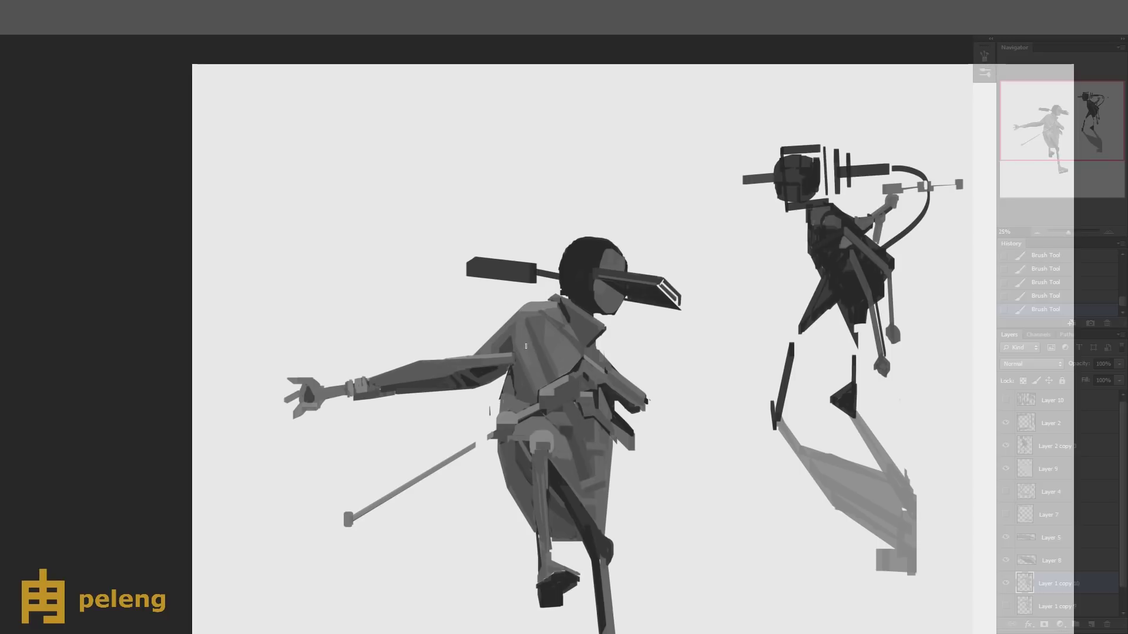
- Flip the canvas back and refine the large figure's collar beneath the head with small brush strokes
key("h")
key("ctrl+minus")
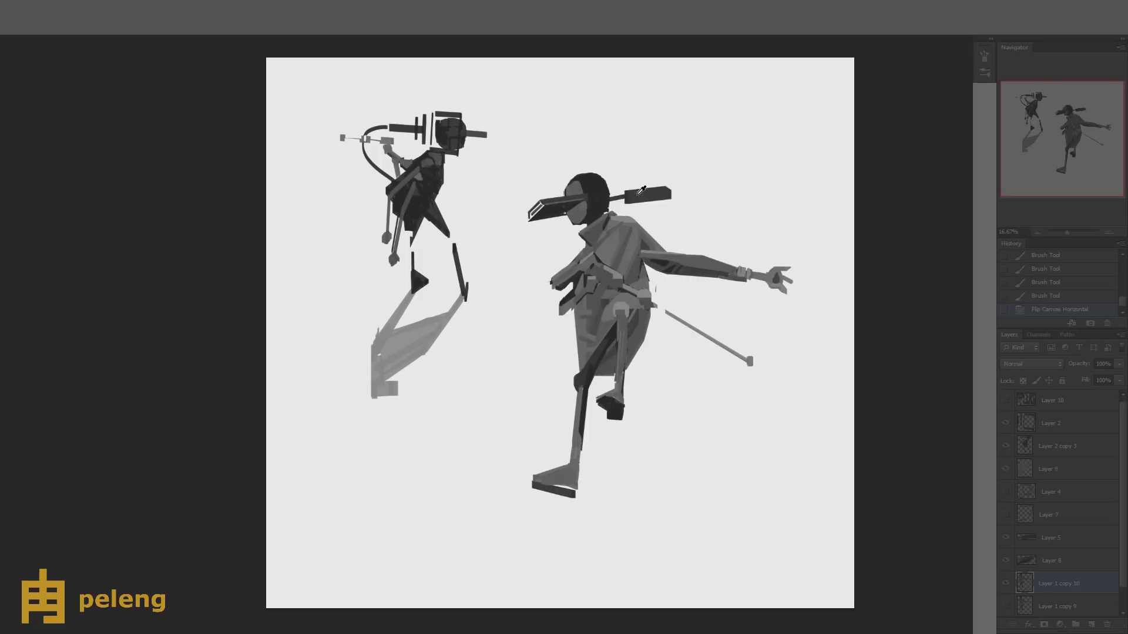
left_click(613, 223)
left_click(617, 230)
left_click(616, 231)
- Refine the large figure's collar and upper chest with sampled greys in mirrored view, and flip the canvas back
key("h")
left_click(496, 226)
left_click(520, 222)
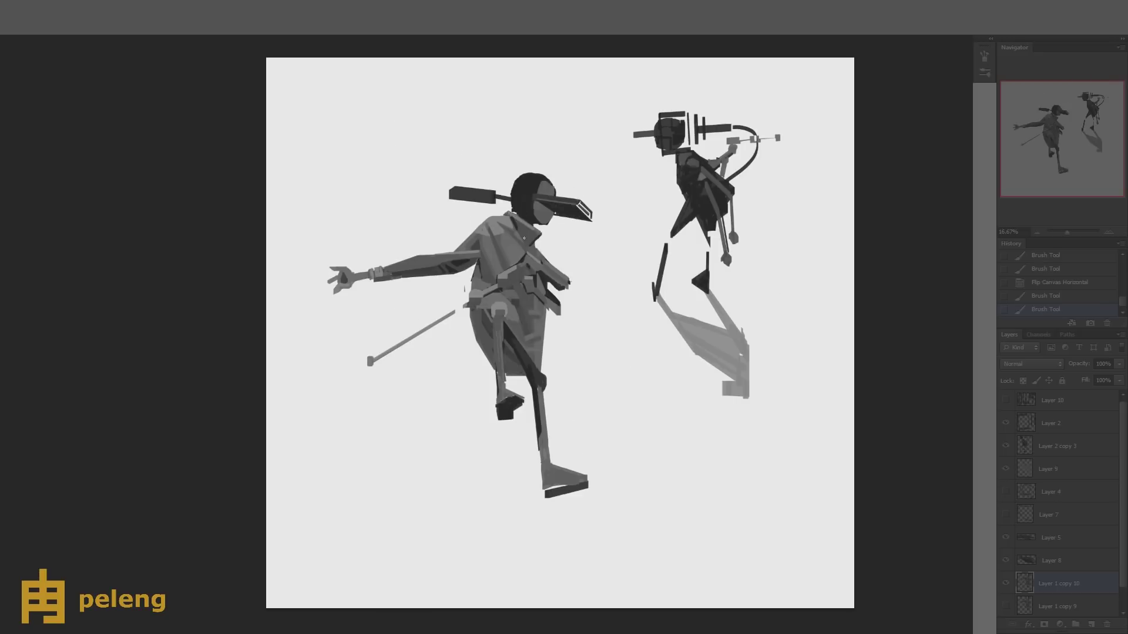
left_click(522, 230)
left_click(521, 232)
left_click(522, 234, "alt")
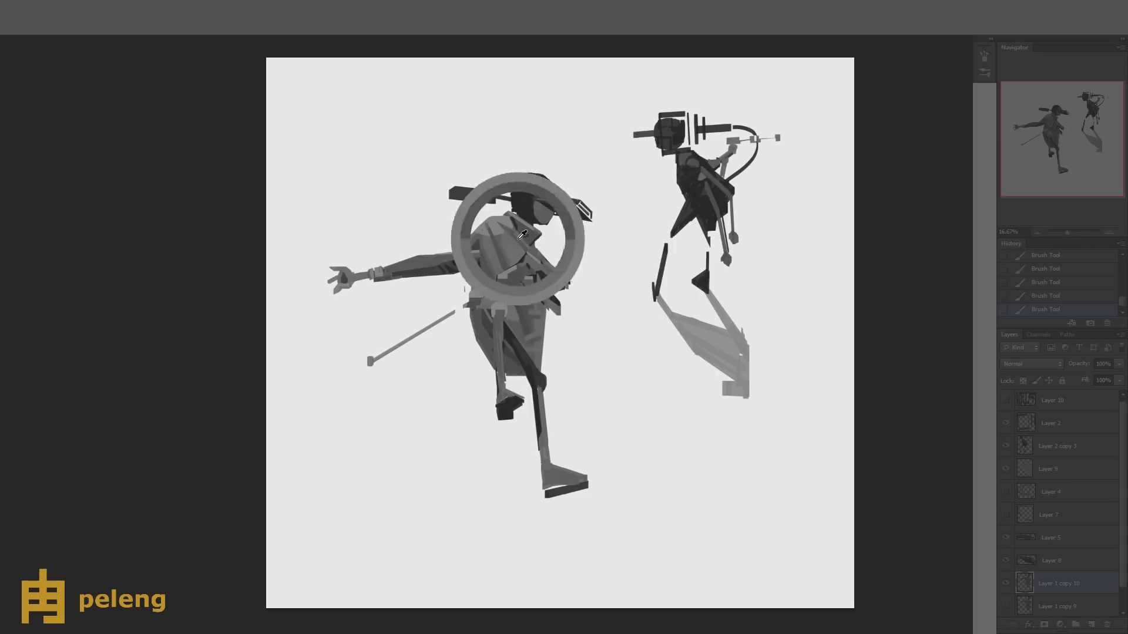
left_click(509, 232, "alt")
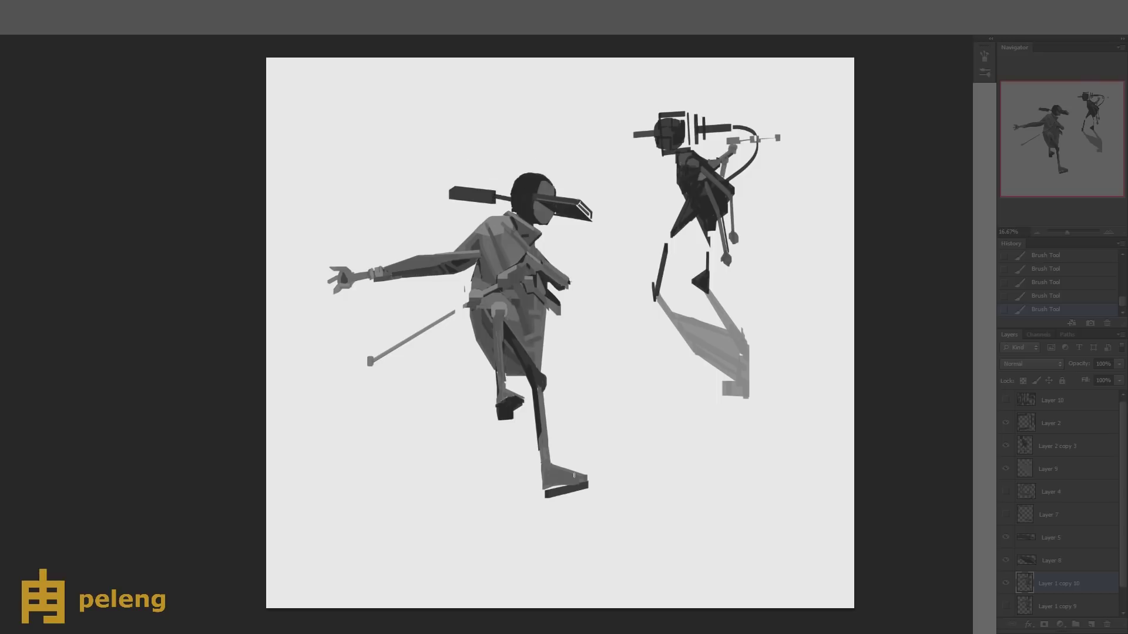
key("ctrl+alt+shift+h")
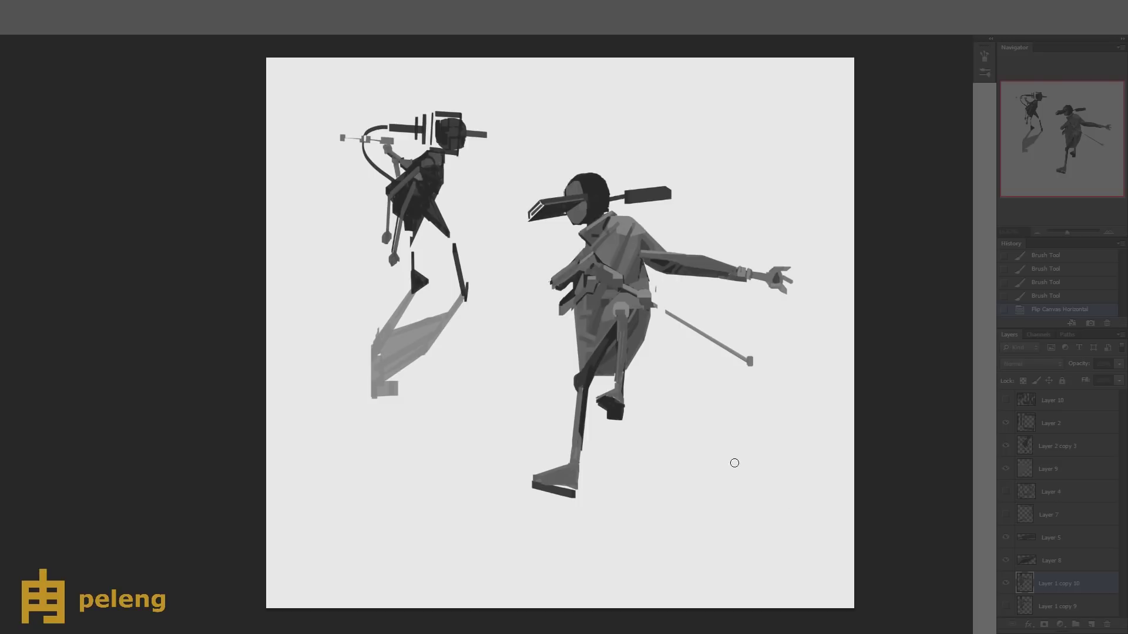
- Add a new layer and paint bright yellow over the large figure's chest, collar and front coat edge
key("ctrl+shift+alt+n")
mouse_move(617, 235)
left_mouse_down()
mouse_move(599, 254)
mouse_move(616, 252)
mouse_move(600, 255)
mouse_move(620, 270)
mouse_move(635, 239)
mouse_move(630, 273)
left_mouse_up()
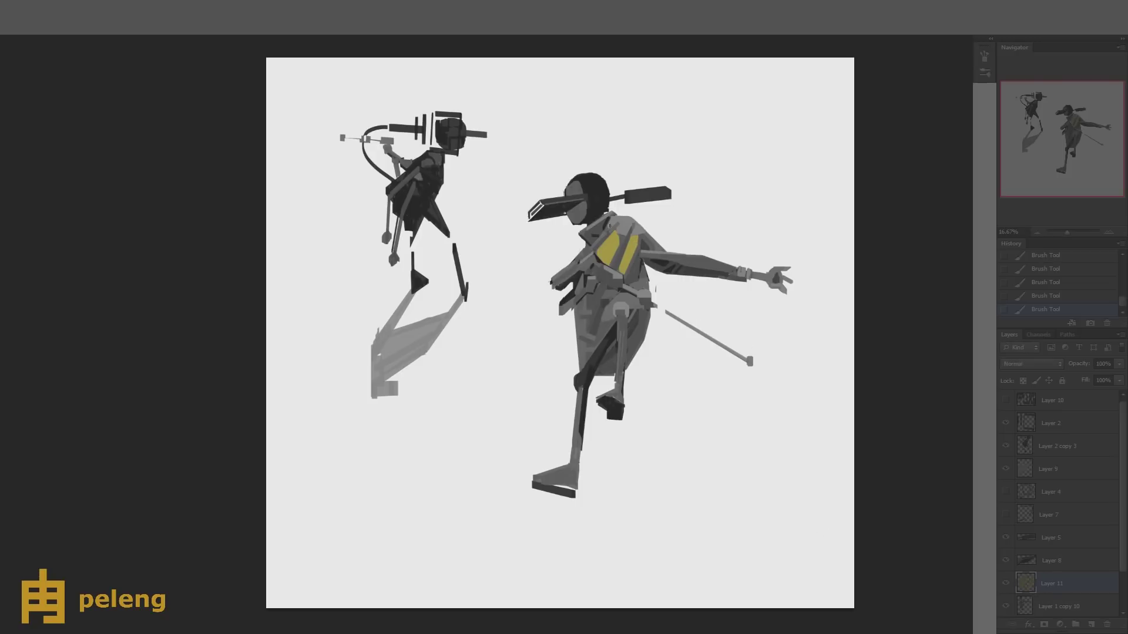
mouse_move(610, 225)
left_mouse_down()
mouse_move(642, 251)
mouse_move(666, 253)
mouse_move(615, 219)
mouse_move(590, 228)
left_mouse_up()
left_click_drag(585, 297, 577, 370)
mouse_move(593, 332)
left_mouse_down()
mouse_move(583, 309)
mouse_move(584, 355)
left_mouse_up()
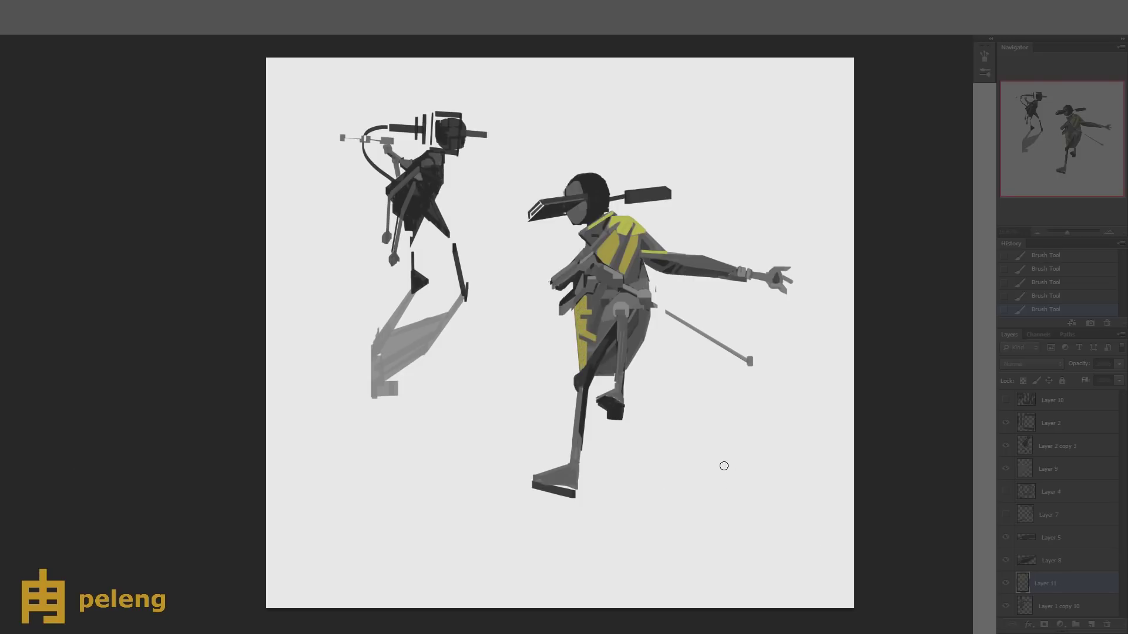
- Paint ochre yellow on the torso, outstretched sleeve and lower coat on a layer beneath, and shift its hue greener with Hue/Saturation
key("ctrl+shift+alt+n")
key("ctrl+bracketleft")
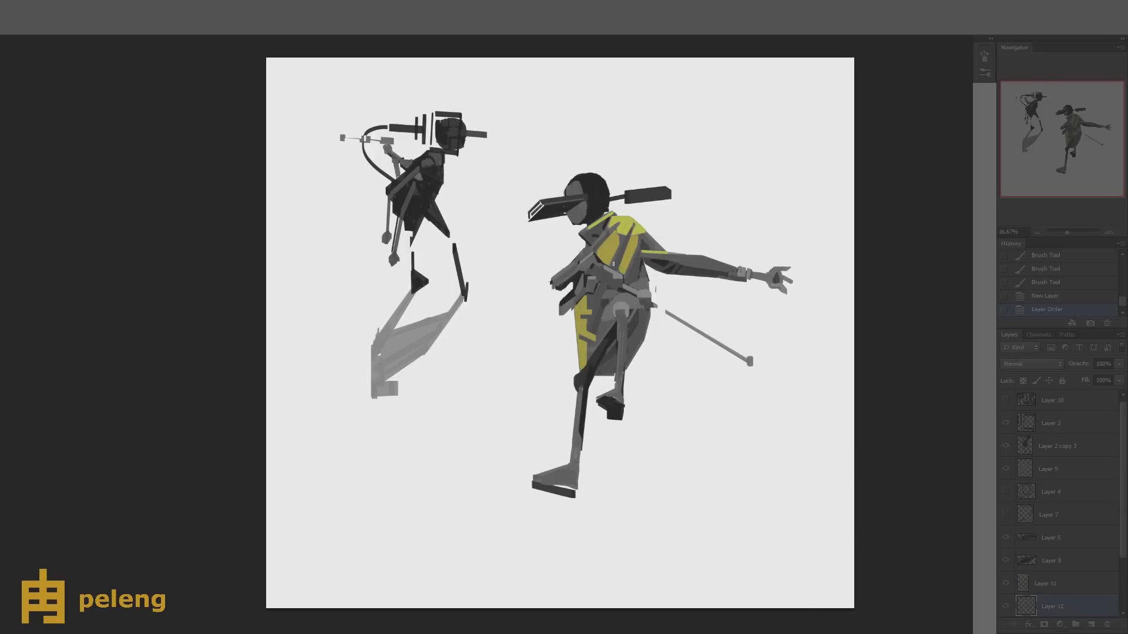
mouse_move(614, 268)
left_mouse_down()
mouse_move(630, 233)
mouse_move(593, 253)
mouse_move(626, 284)
mouse_move(647, 236)
left_mouse_up()
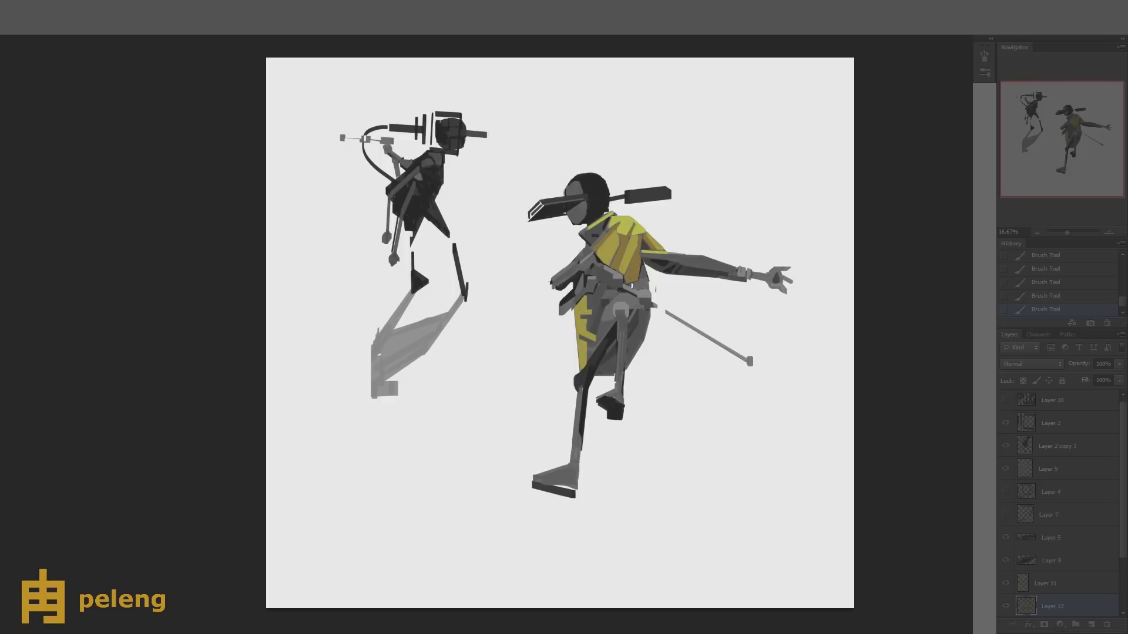
mouse_move(629, 280)
left_mouse_down()
mouse_move(644, 398)
mouse_move(649, 253)
mouse_move(729, 273)
left_mouse_up()
left_click_drag(664, 257, 720, 266)
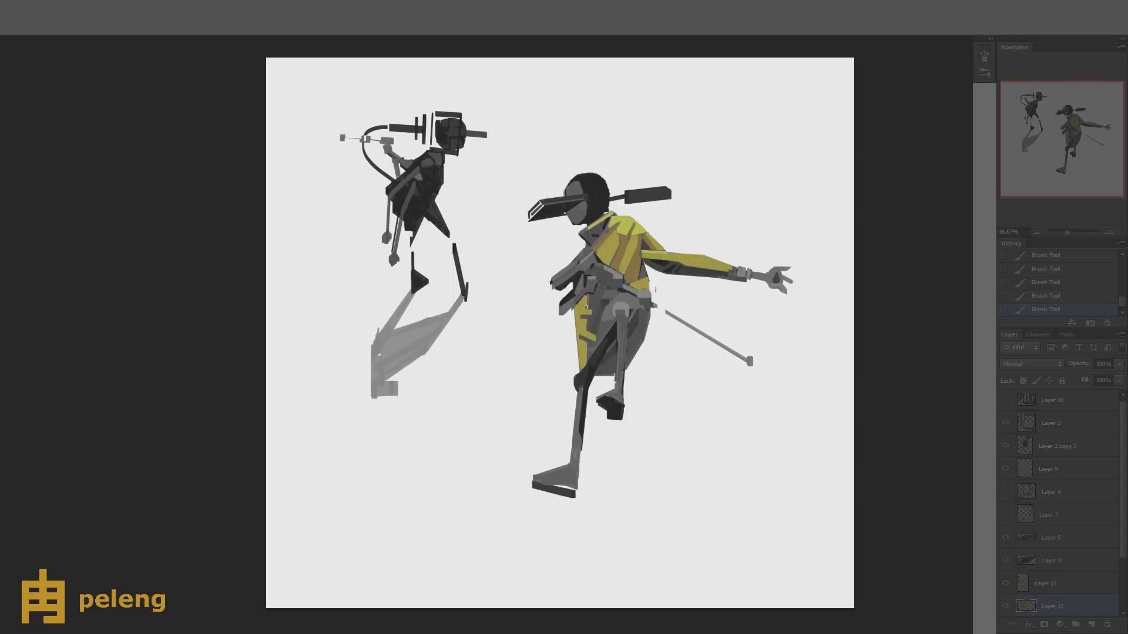
mouse_move(587, 307)
left_mouse_down()
mouse_move(604, 284)
mouse_move(595, 330)
left_mouse_up()
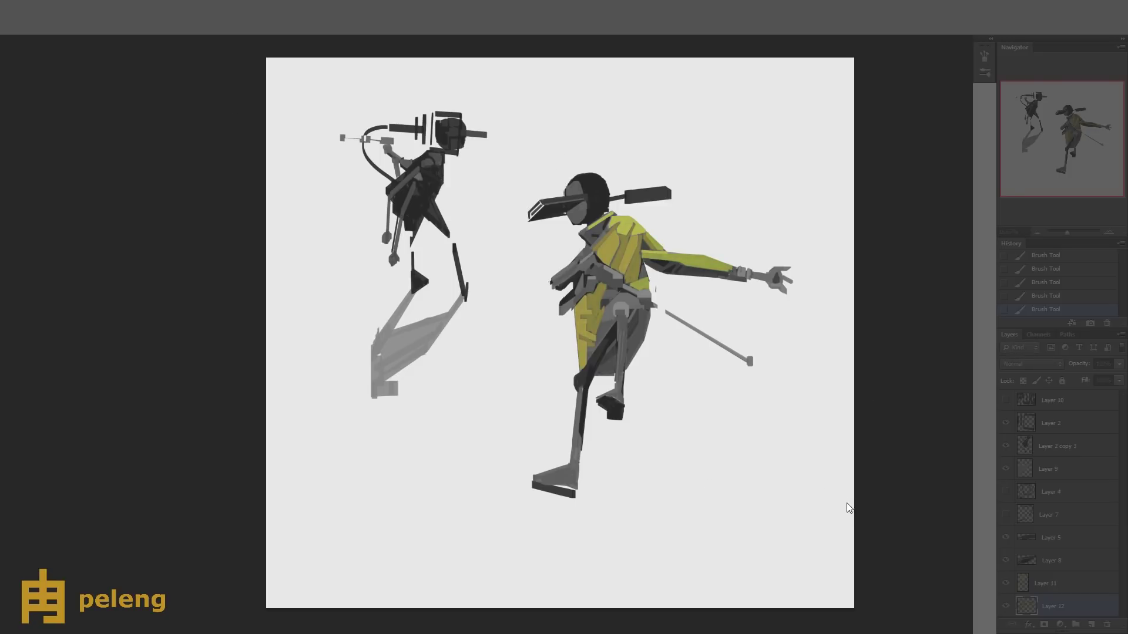
key("Return")
- Add a layer beneath the yellows and paint darker yellow on the coat skirt, underside of the sleeve and collar
key("alt+bracketleft")
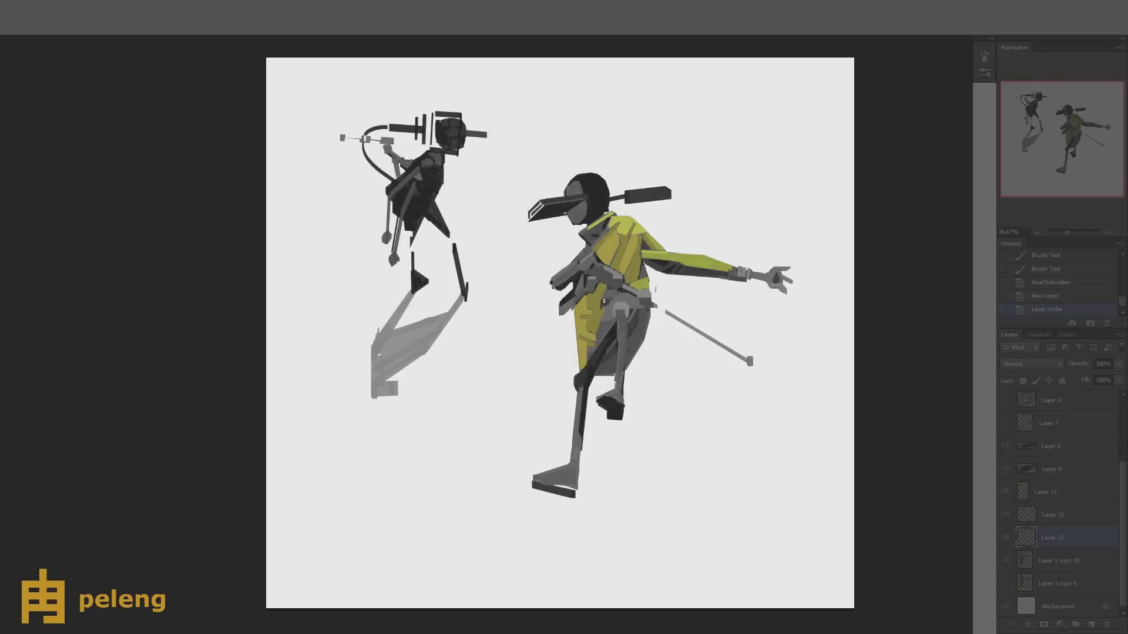
left_click_drag(604, 306, 606, 328)
left_click_drag(645, 260, 684, 270)
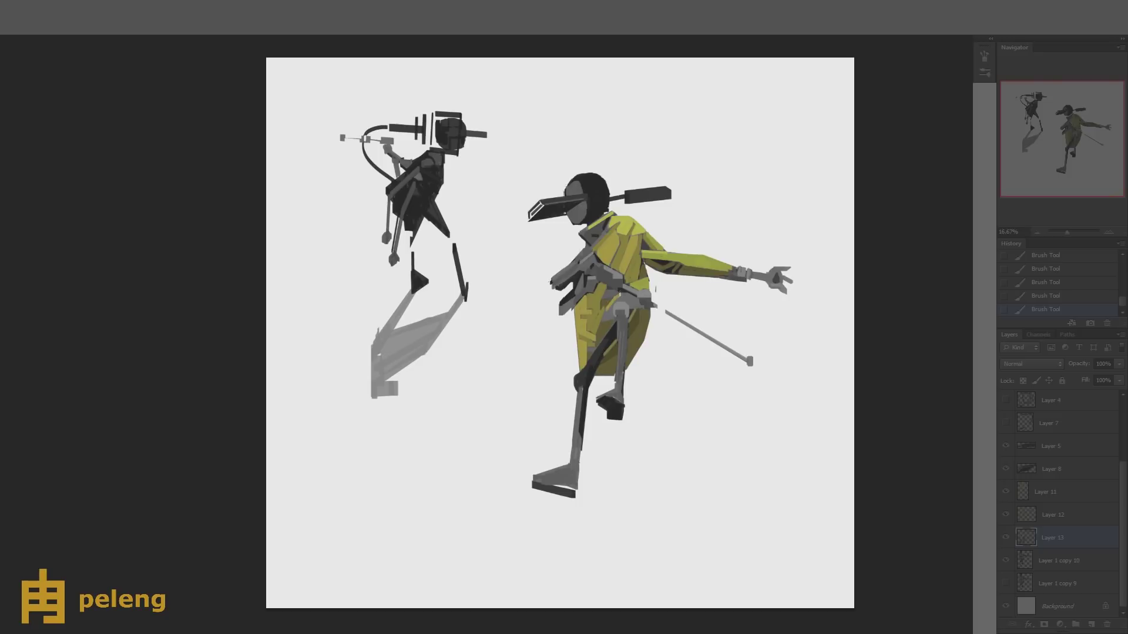
left_click_drag(614, 302, 604, 320)
left_click_drag(602, 224, 593, 245)
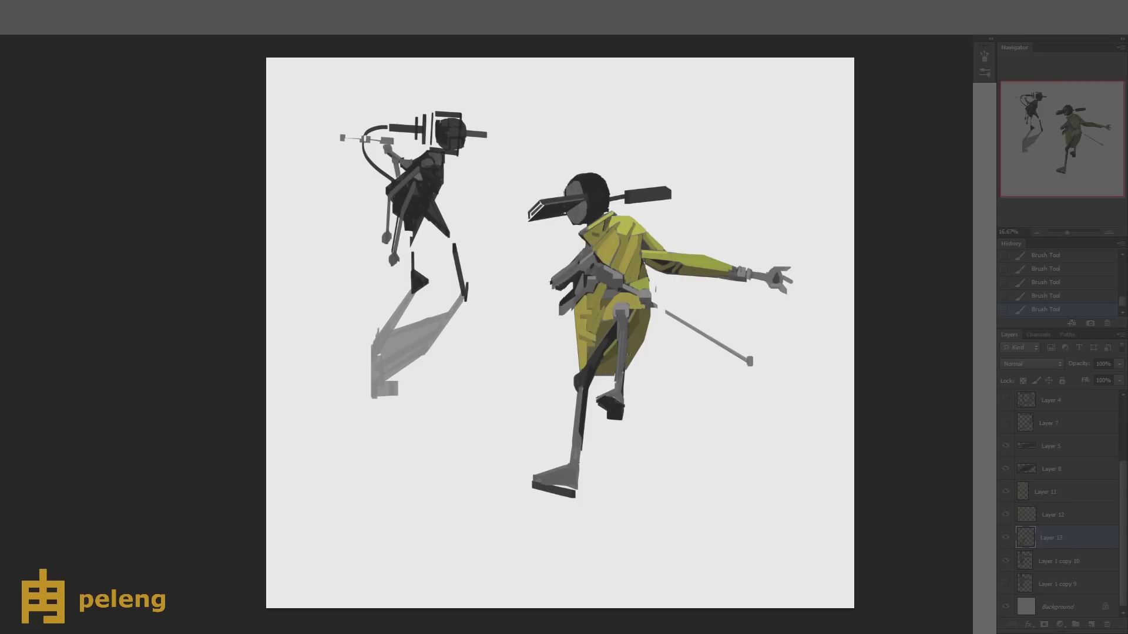
- Merge the yellow coat layers and extend the yellow strokes over the outstretched sleeve and the front arm's flaps
left_click(613, 248, "alt")
key("ctrl+e")
left_click_drag(691, 260, 722, 269)
key("h")
key("h")
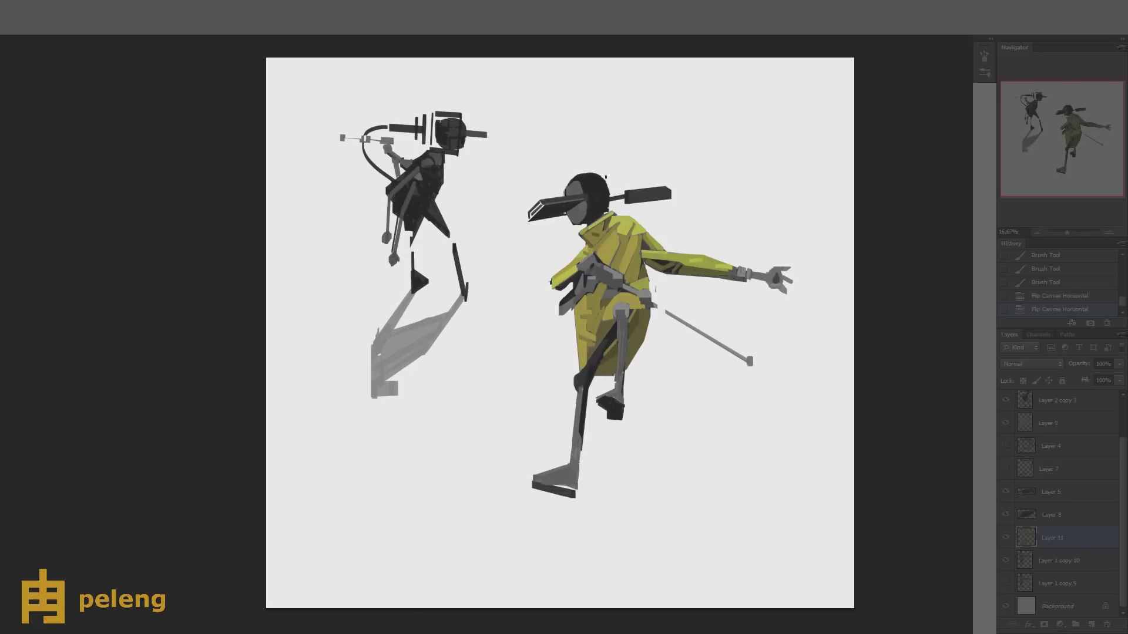
left_click_drag(579, 296, 576, 304)
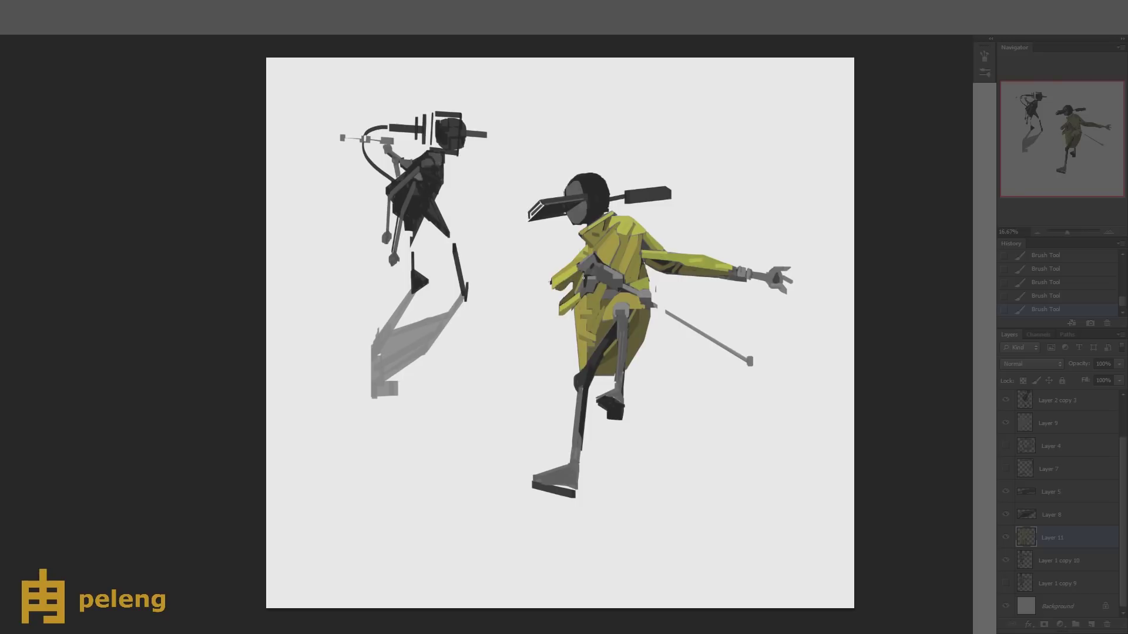
left_click(586, 284, "alt")
- Erase stray paint around the coat edges and merge the coat colour into the large figure's body layer
scroll(648, 233, "up", 1)
key("e")
left_click(648, 233)
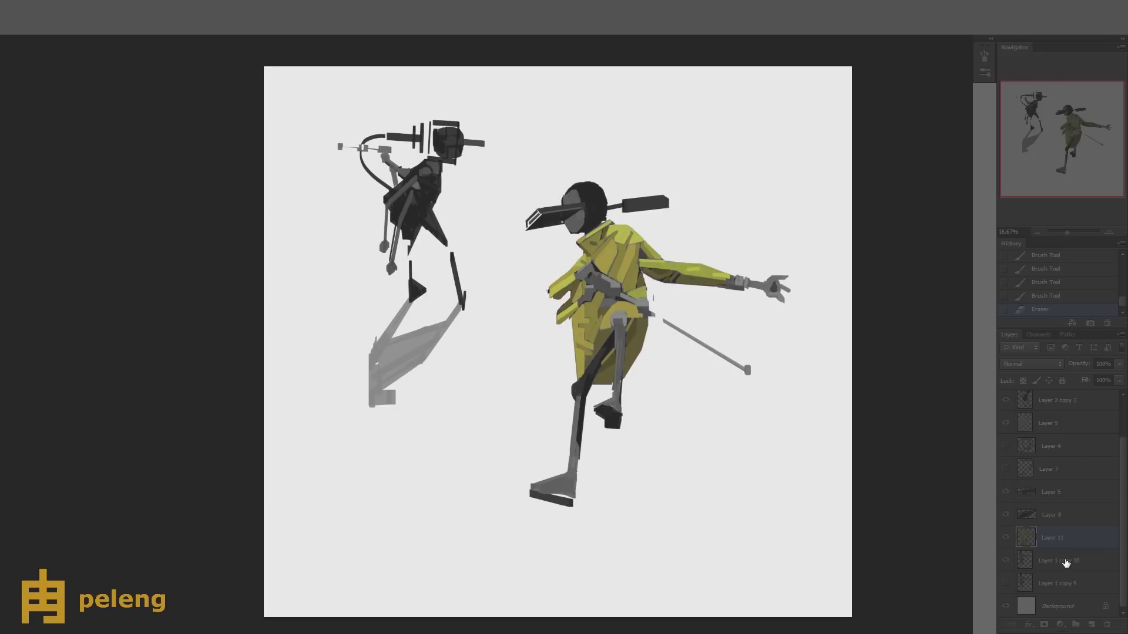
key("ctrl+e")
left_click(628, 409)
mouse_move(640, 324)
left_mouse_down()
mouse_move(768, 537)
mouse_move(710, 461)
left_mouse_up()
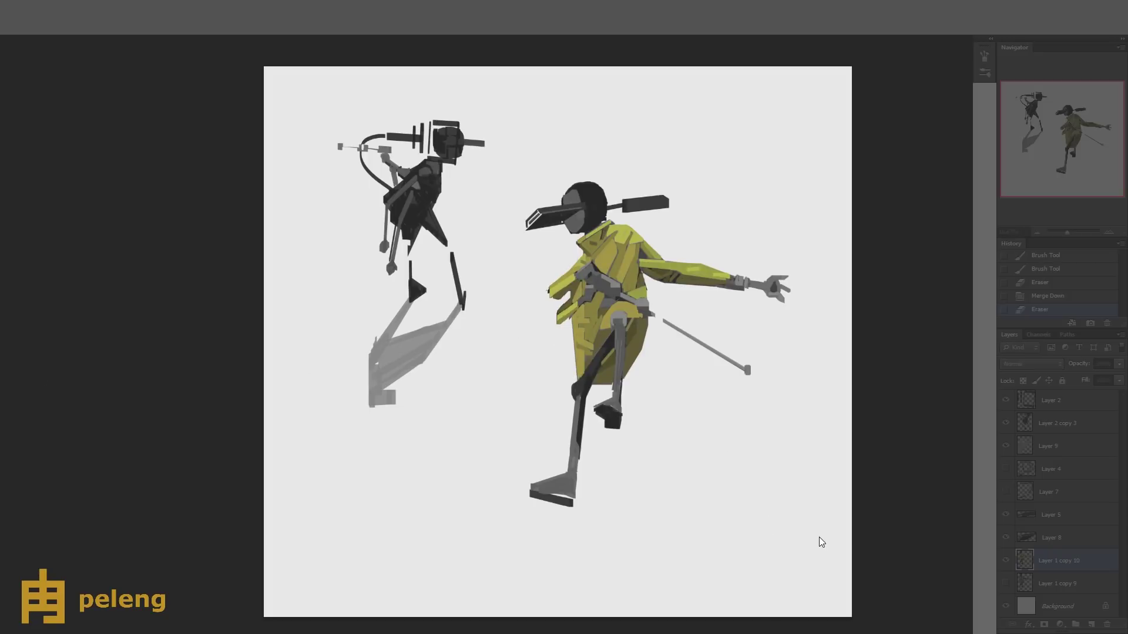
- Add a new layer and paint the large figure's raised and standing legs salmon red
left_click(1091, 624)
key("b")
mouse_move(618, 325)
left_mouse_down()
mouse_move(614, 397)
mouse_move(618, 327)
mouse_move(620, 369)
left_mouse_up()
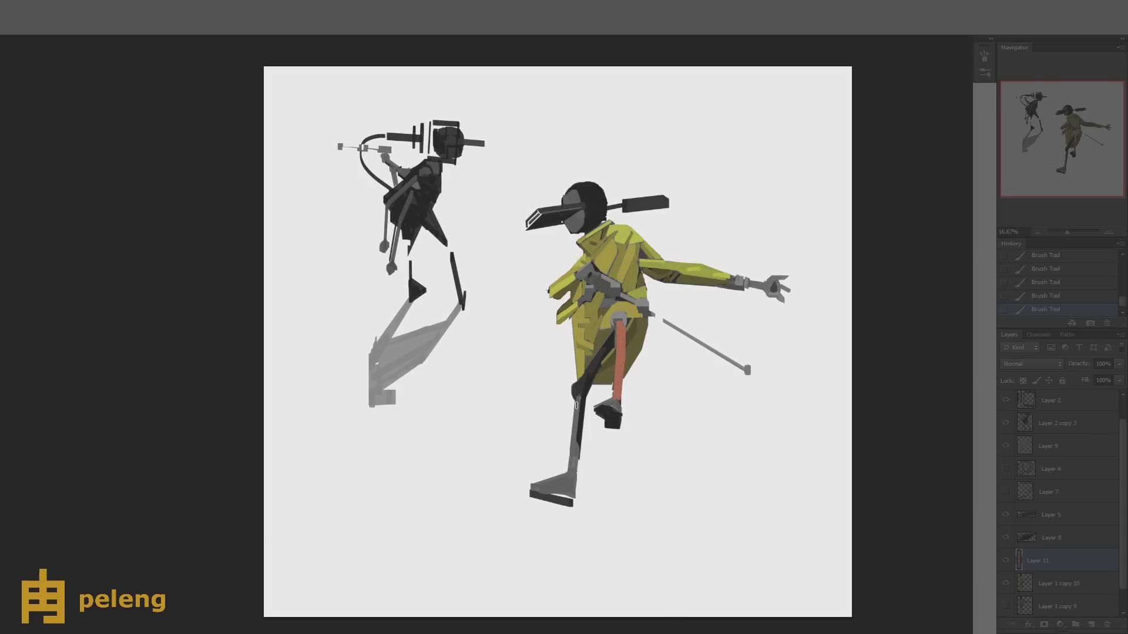
left_click_drag(577, 406, 572, 468)
left_click_drag(583, 407, 578, 446)
mouse_move(581, 402)
left_mouse_down()
mouse_move(610, 343)
mouse_move(583, 380)
mouse_move(604, 351)
mouse_move(577, 444)
mouse_move(582, 347)
mouse_move(574, 387)
mouse_move(586, 376)
mouse_move(581, 402)
left_mouse_up()
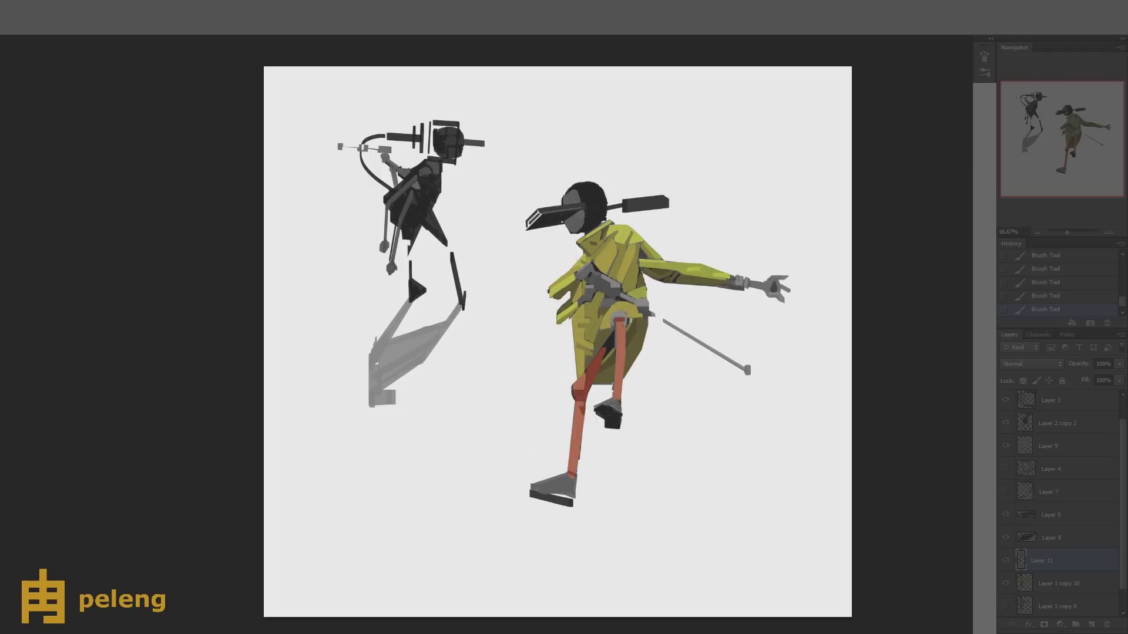
- Paint the raised leg's upper joint and the outstretched wrist and hand salmon red
mouse_move(624, 317)
left_mouse_down()
mouse_move(614, 316)
mouse_move(624, 322)
left_mouse_up()
left_click_drag(620, 317, 615, 320)
left_click_drag(751, 284, 764, 286)
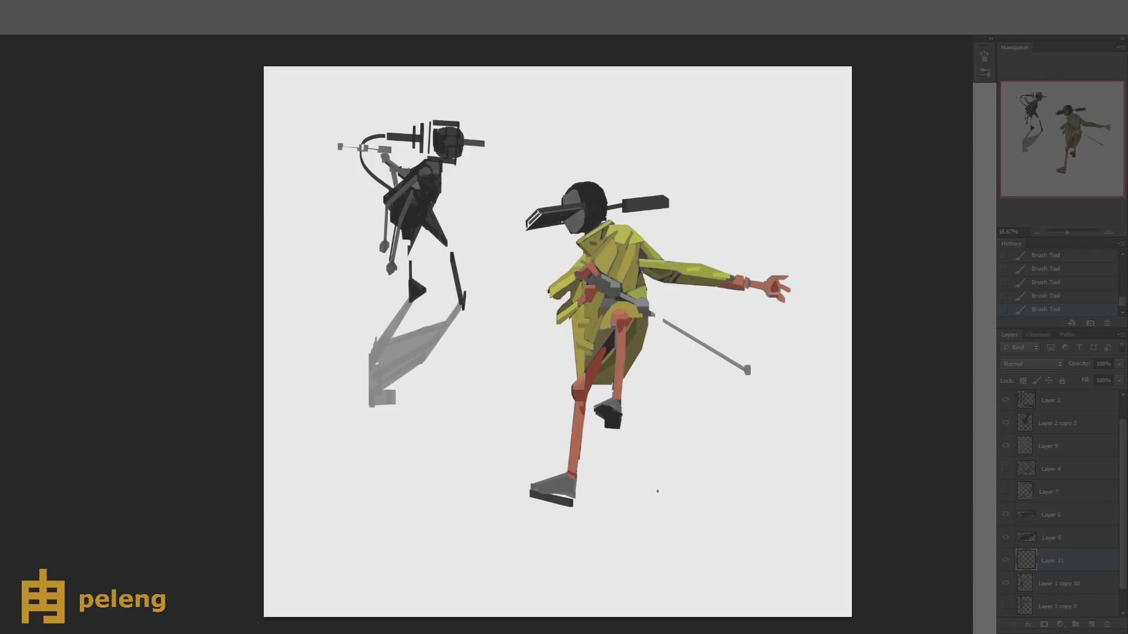
- Hide the visor layer and paint the large figure's head salmon red, checking it in mirrored view
mouse_move(567, 195)
left_mouse_down()
mouse_move(579, 183)
mouse_move(566, 219)
mouse_move(581, 186)
mouse_move(599, 192)
left_mouse_up()
left_click(1006, 537)
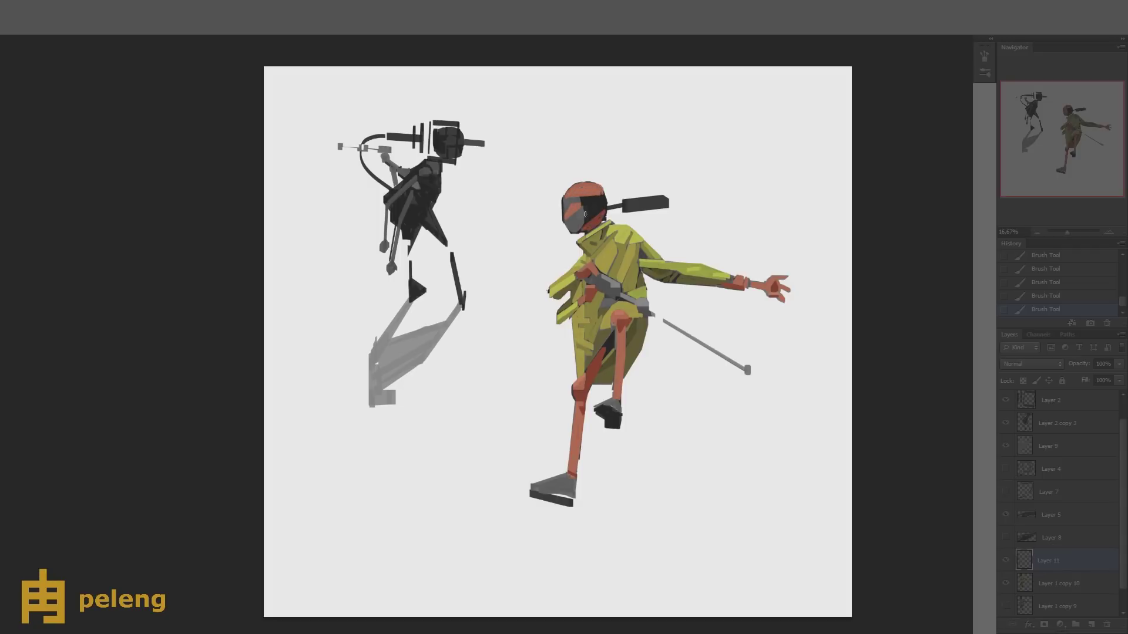
left_click(624, 306, "alt")
left_click_drag(592, 199, 602, 190)
key("ctrl+shift+h")
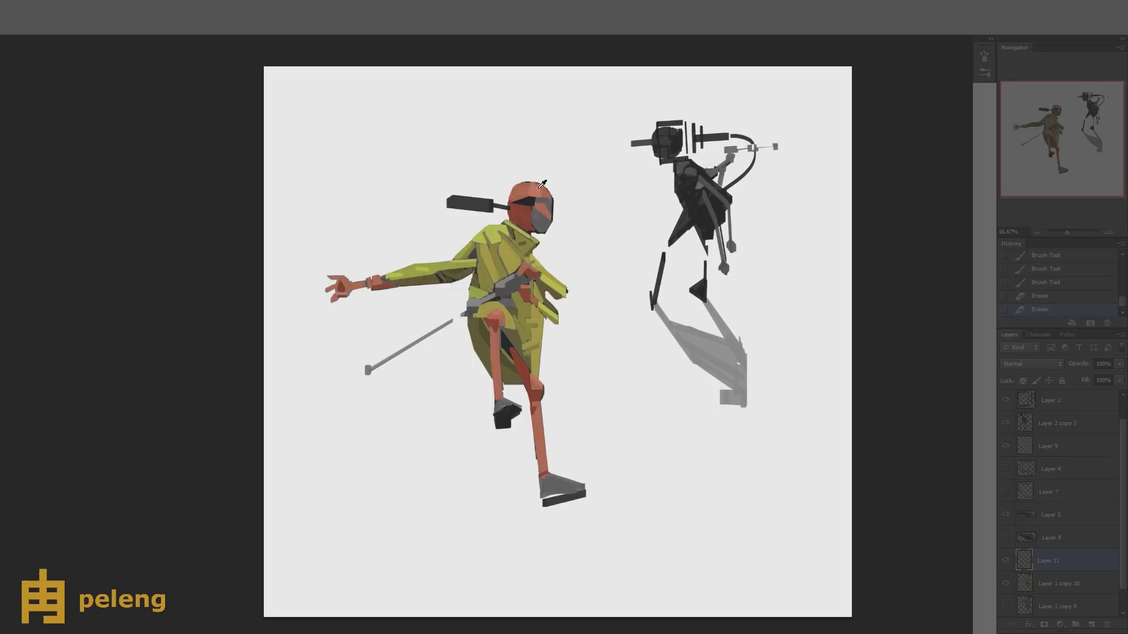
key("ctrl+shift+h")
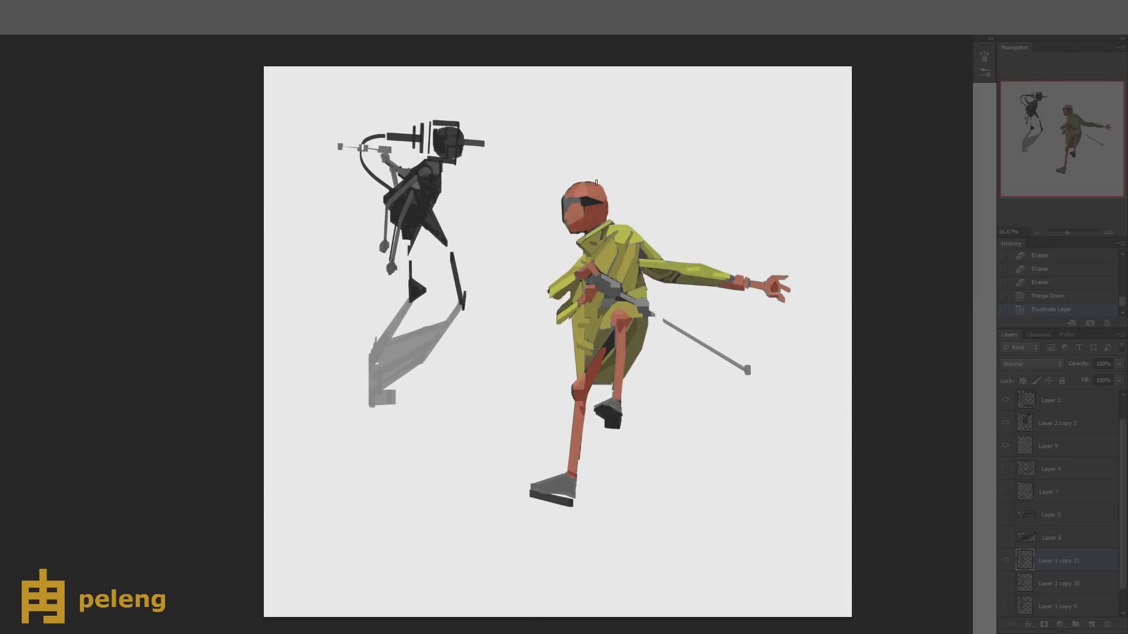
- Rework the large figure's head into a round salmon-red ball, erasing everything outside the circular selection
mouse_move(582, 223)
left_mouse_down()
mouse_move(576, 187)
mouse_move(606, 196)
mouse_move(581, 222)
mouse_move(587, 187)
mouse_move(608, 182)
mouse_move(581, 201)
mouse_move(611, 200)
mouse_move(567, 230)
left_mouse_up()
key("ctrl+Return")
mouse_move(608, 185)
left_mouse_down()
mouse_move(561, 200)
mouse_move(599, 232)
left_mouse_up()
mouse_move(567, 189)
left_mouse_down()
mouse_move(571, 230)
mouse_move(593, 225)
mouse_move(583, 224)
mouse_move(605, 216)
mouse_move(559, 225)
mouse_move(611, 194)
left_mouse_up()
key("ctrl+shift+i")
key("e")
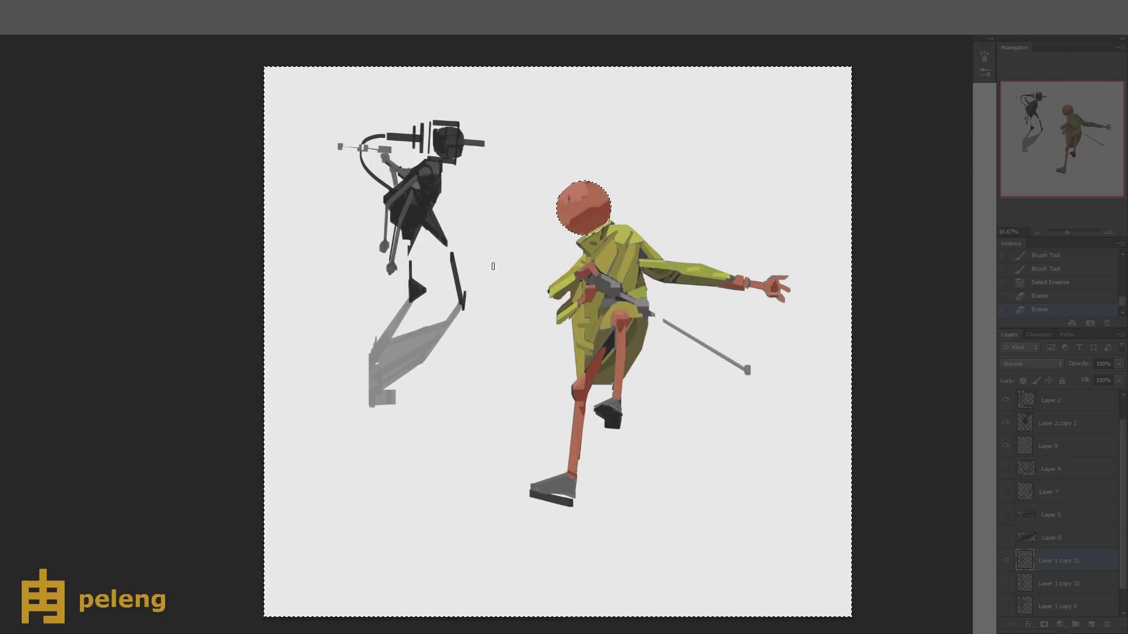
key("ctrl+d")
key("h")
key("h")
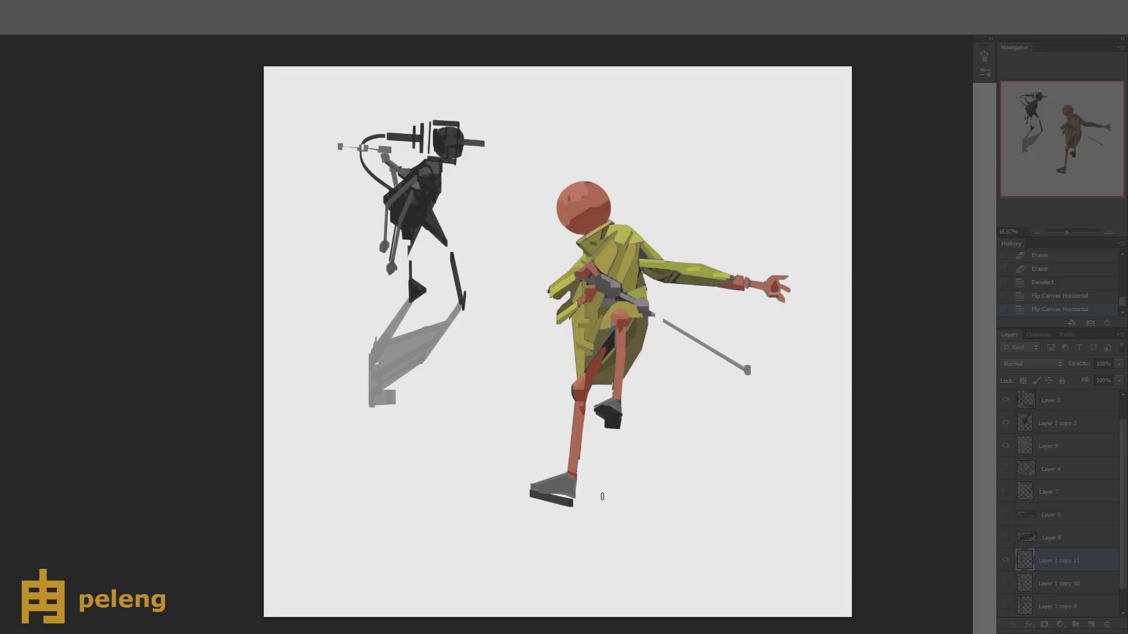
- Delete the hidden Layer 1 copy 10 and duplicate the coloured body layer, hiding the original
left_click(1054, 583)
key("Delete")
key("ctrl+j")
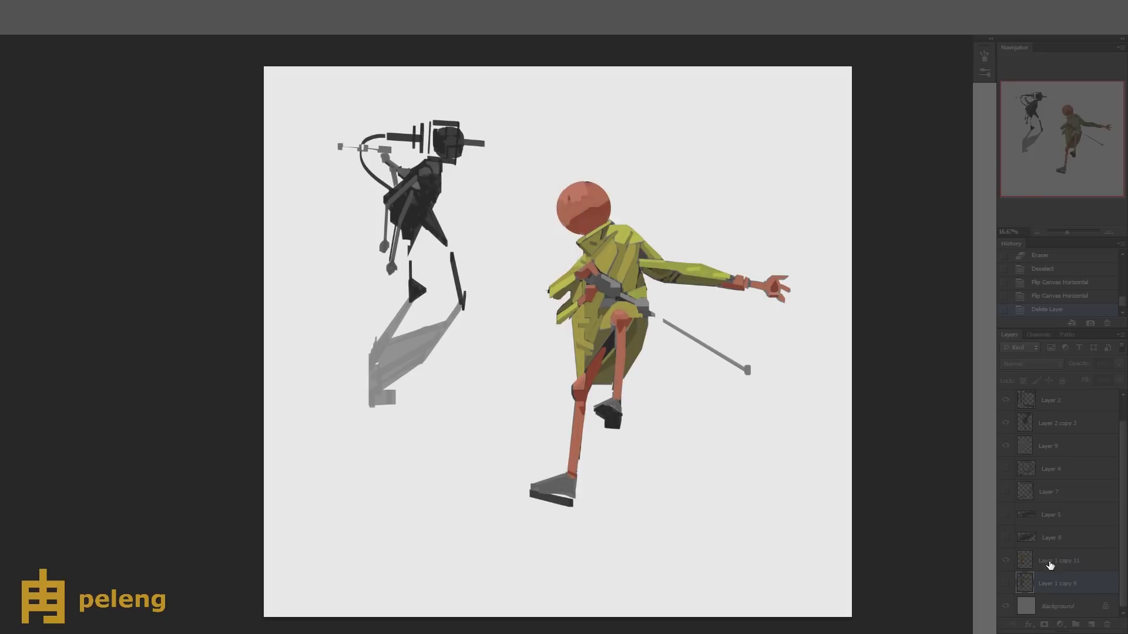
left_click(1007, 584)
- Touch up the coat's back edge beside the belt with brush strokes and delete the spare body layer
left_click(646, 276)
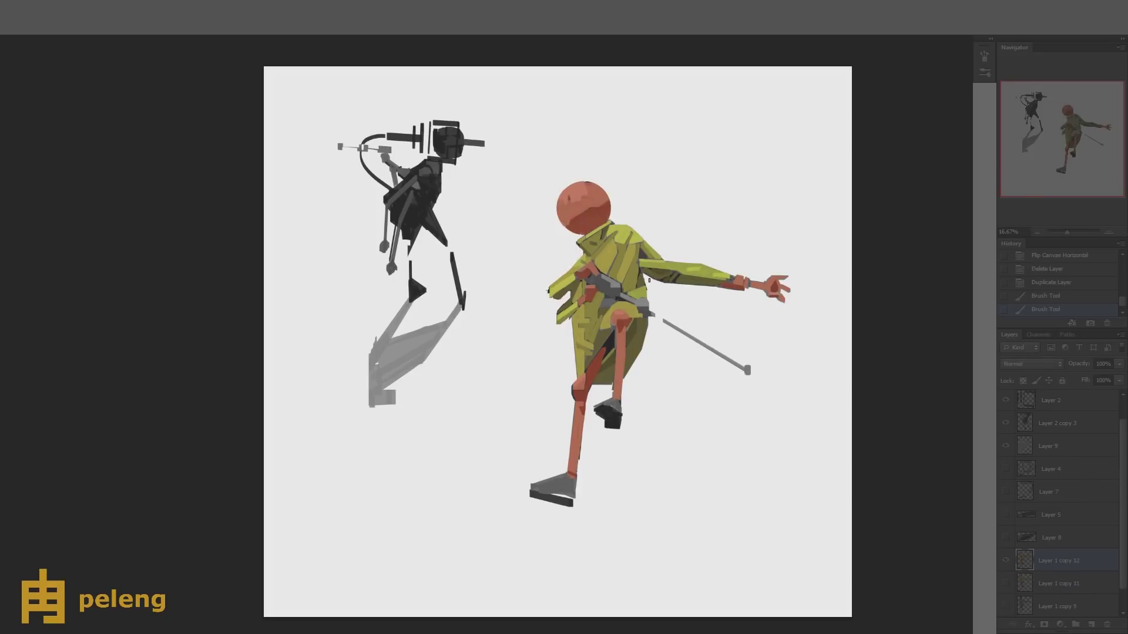
left_click_drag(647, 277, 715, 288)
key("Delete")
- Touch up the standing leg's thigh and paint the uppers of both shoes beige
left_click_drag(599, 346, 592, 353)
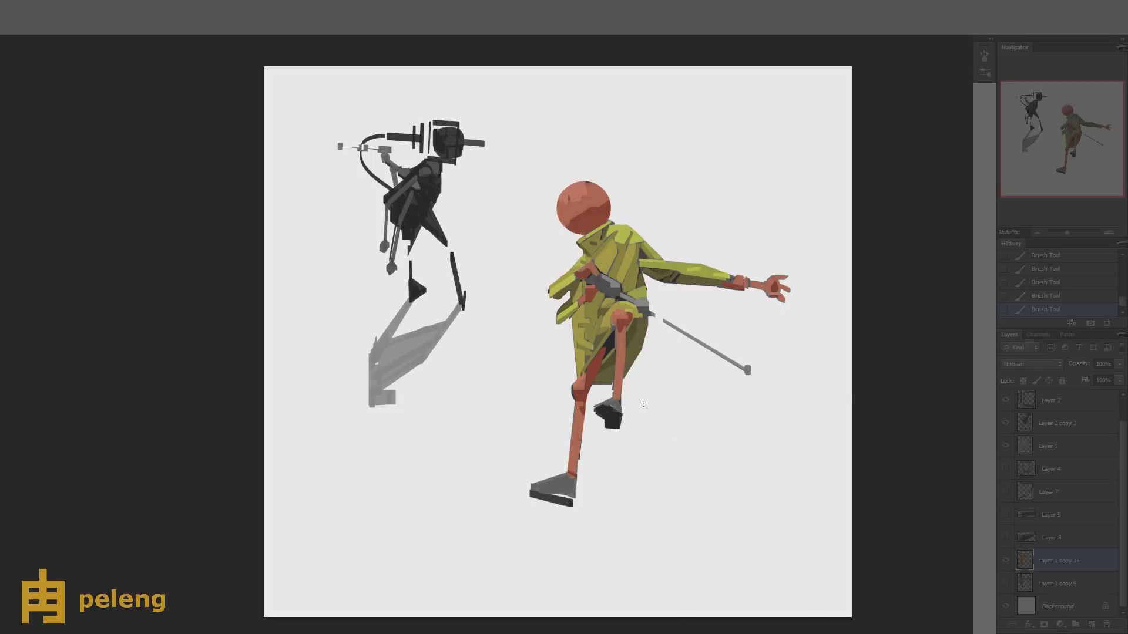
left_click_drag(546, 483, 568, 485)
left_click_drag(609, 403, 620, 402)
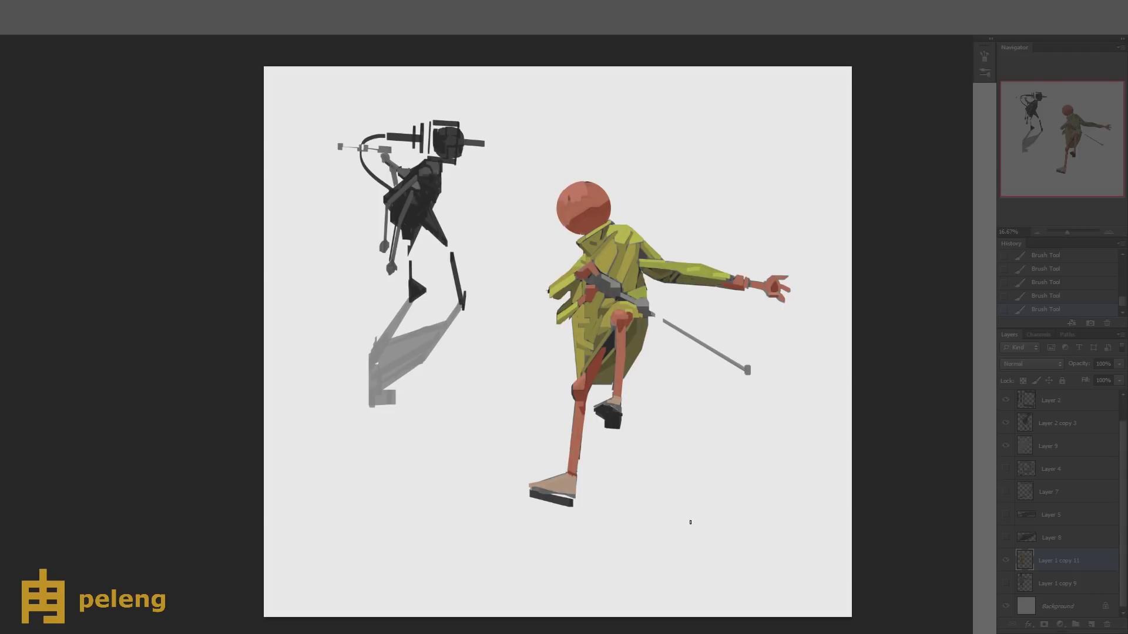
- Toggle the accessory layers to preview the head frame over the red head
left_click(1006, 400)
left_click(1006, 400)
left_click(1005, 468)
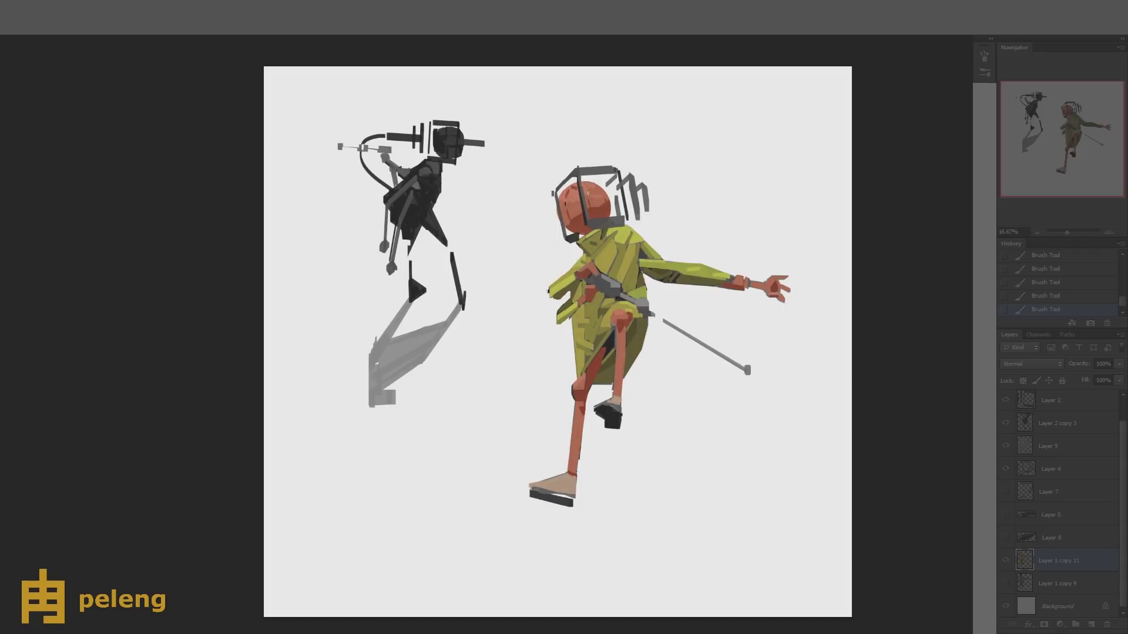
left_click(1005, 470)
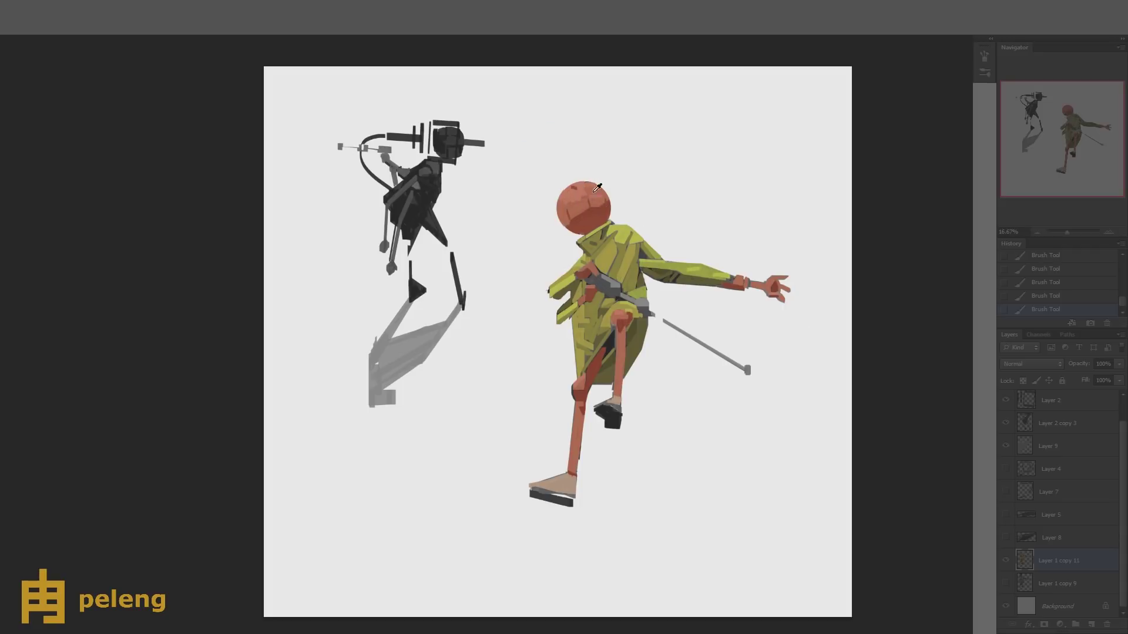
- Add small facet strokes to the red head in mirrored view and flip the canvas back
key("h")
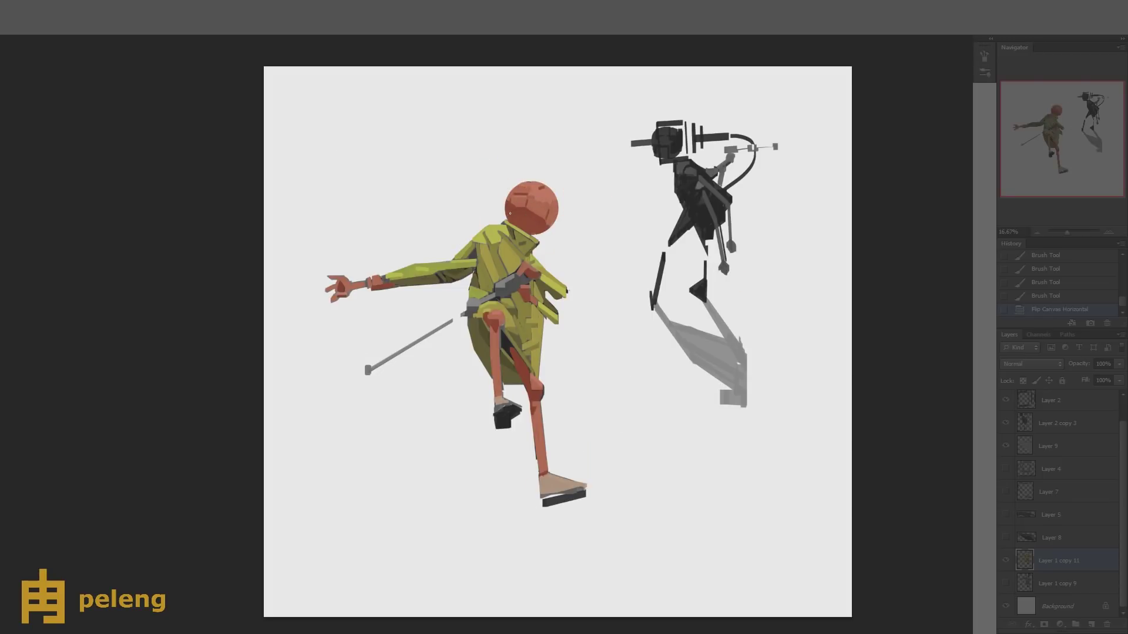
left_click(521, 214)
left_click(527, 207)
key("h")
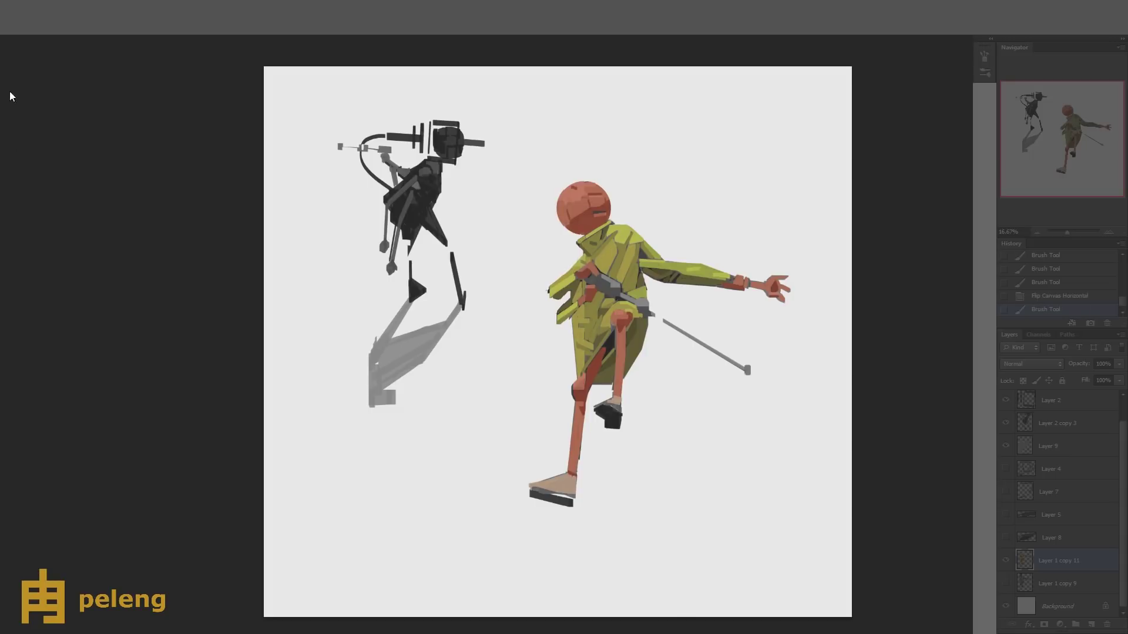
- Cut the red head onto its own layer with a polygonal selection, enlarge it slightly, and show the head frame layer
left_click(614, 176)
left_click(582, 166)
left_click(545, 189)
left_click(544, 222)
double_click(576, 239)
key("ctrl+shift+j")
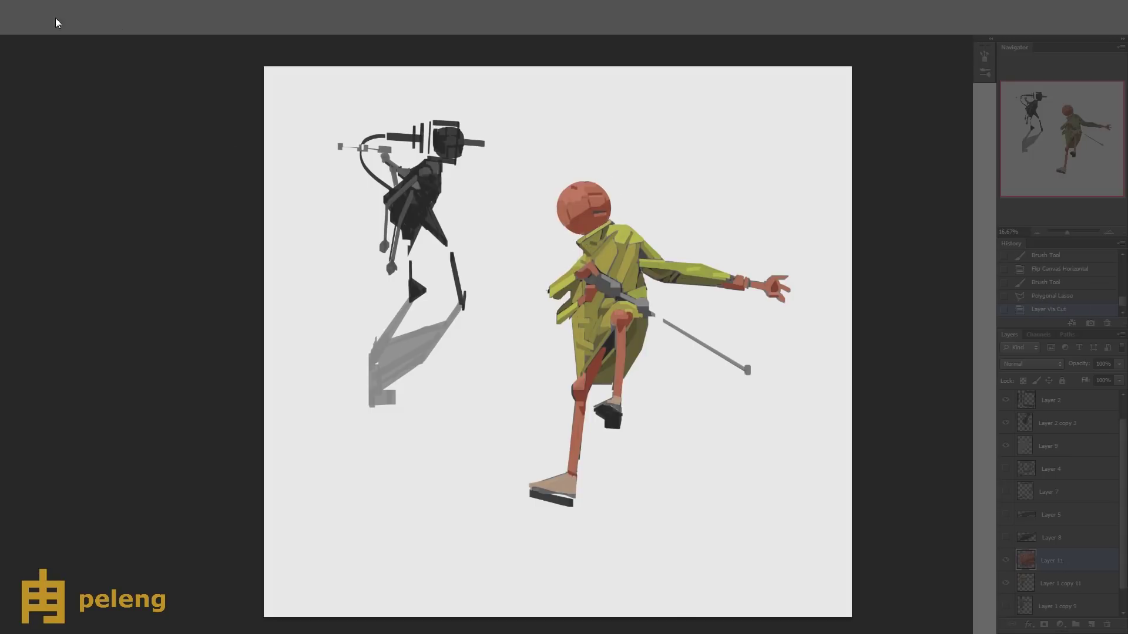
key("ctrl+t")
key("Return")
left_click(1005, 469)
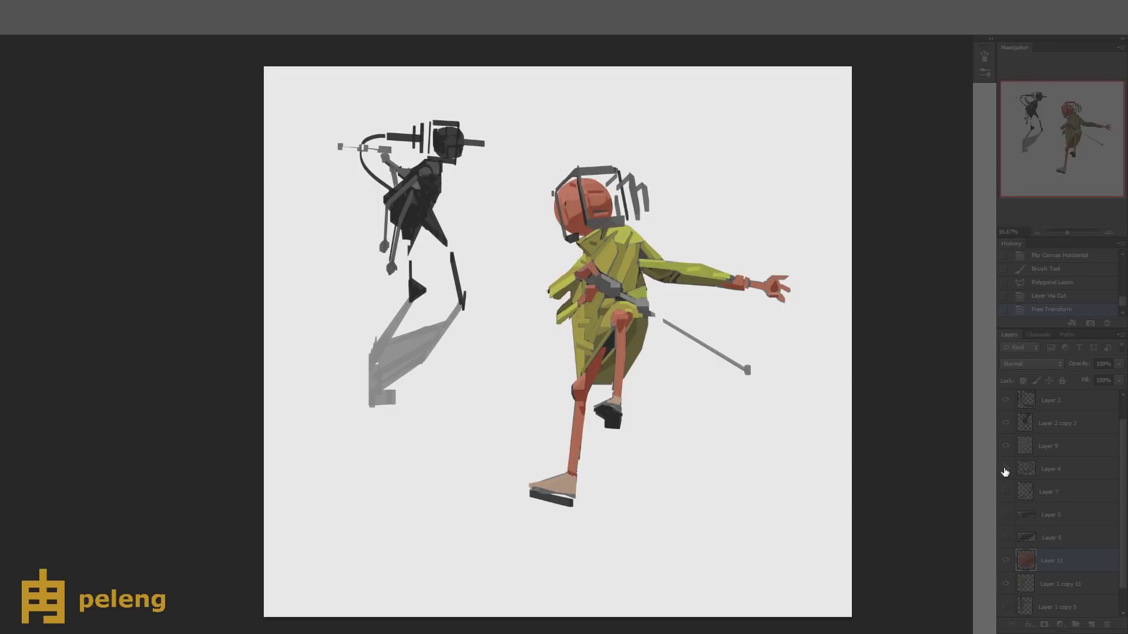
- Hide the head frame layer and paint a straight grey staff from the large figure's hip on a new layer
left_click(1005, 469)
left_click_drag(608, 293, 586, 311)
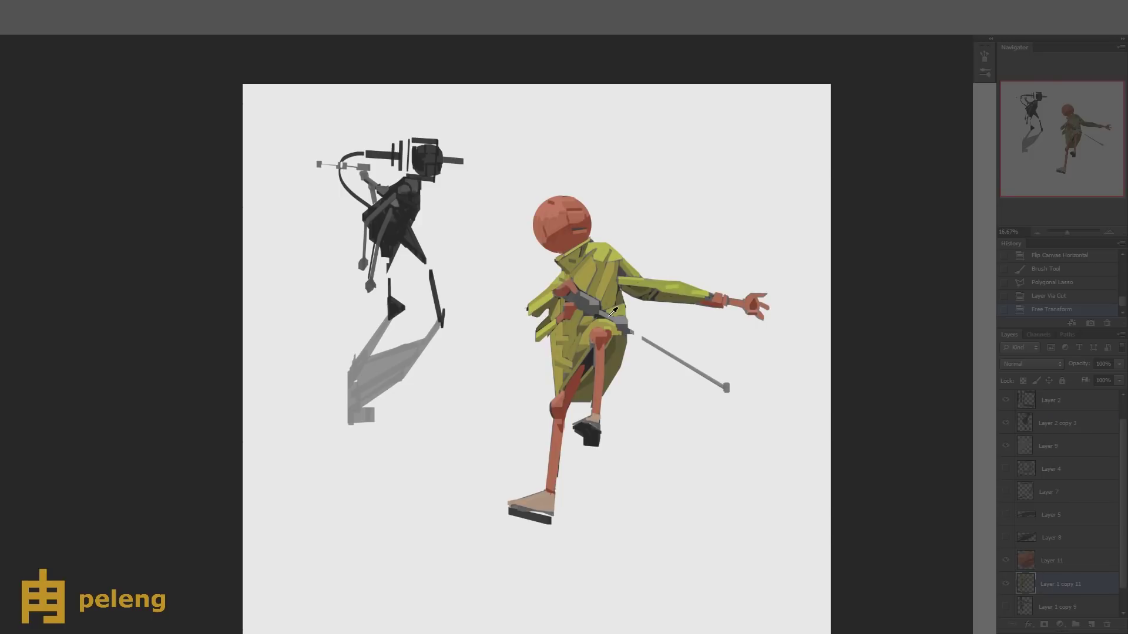
left_click(1091, 624, "ctrl")
left_click(740, 393)
left_click(618, 324, "shift")
- Erase the old staff from the figure's layer and make the new staff layer active again
left_click(1052, 605)
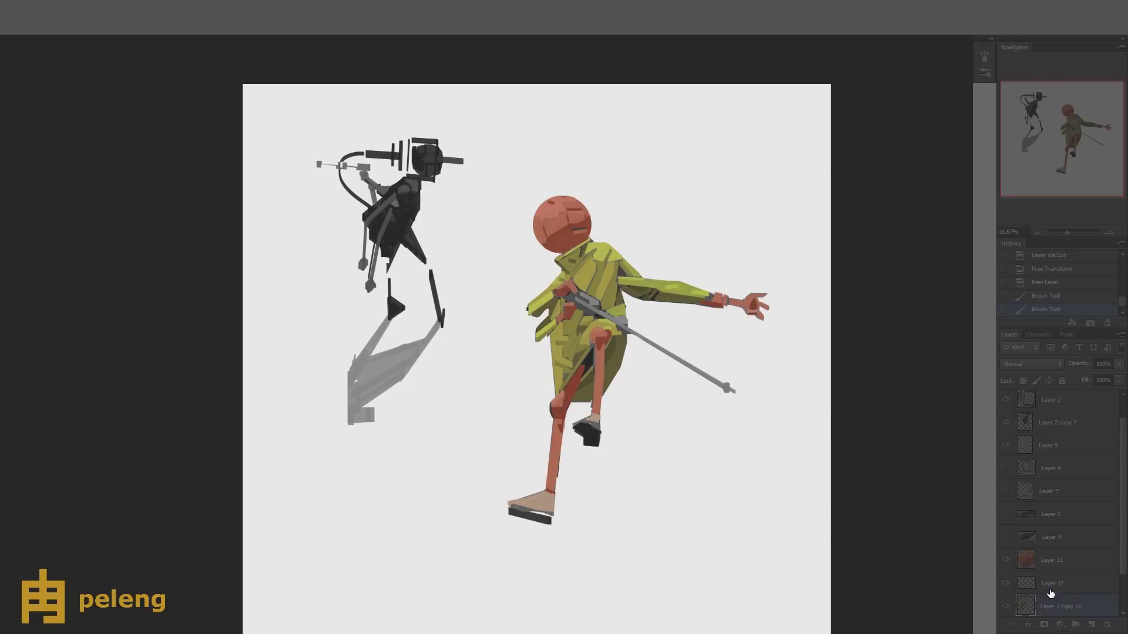
key("e")
left_click_drag(728, 389, 585, 306)
key("alt+bracketright")
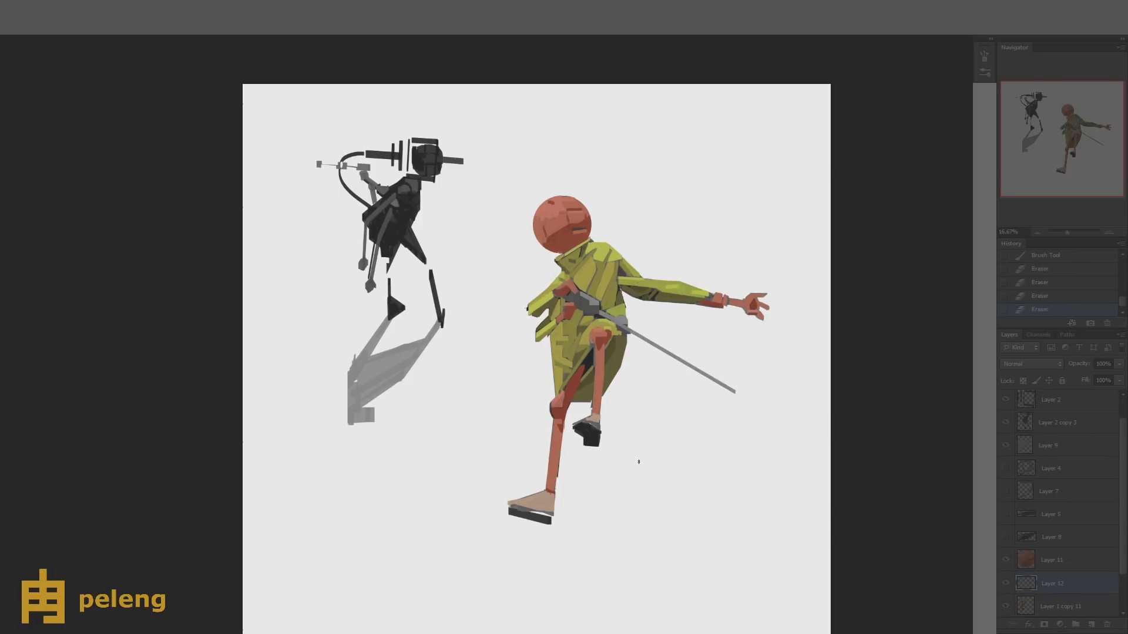
- Rotate the staff slightly, repaint its square tip, merge it into the figure's layer and duplicate the result
key("ctrl+t")
left_click_drag(712, 363, 708, 368)
key("Return")
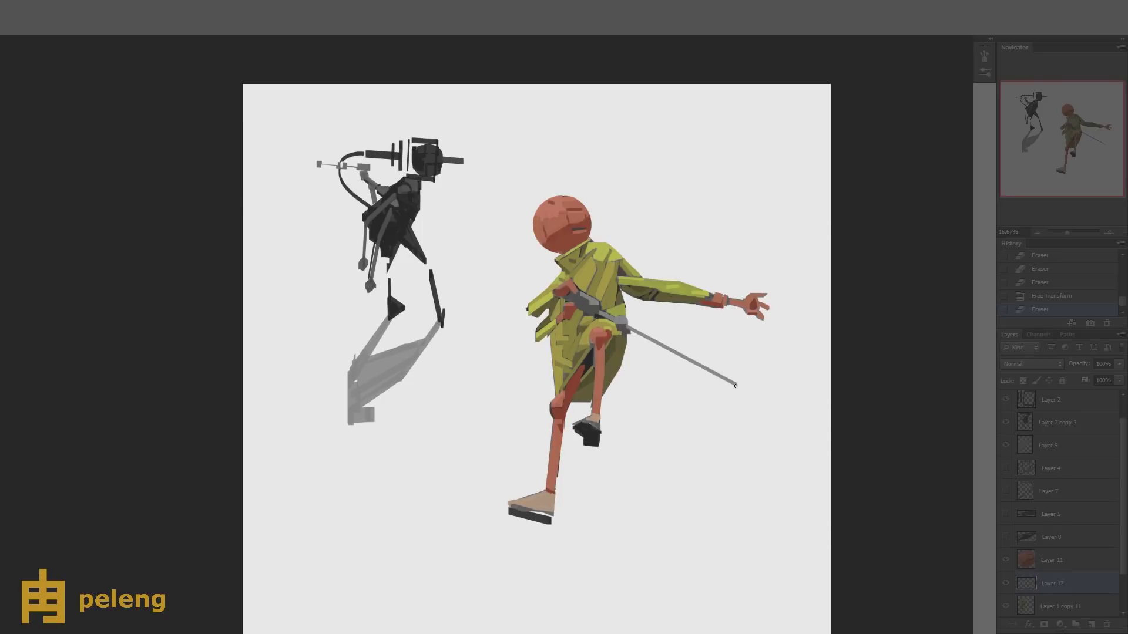
left_click(736, 385)
key("ctrl+e")
key("Delete")
key("ctrl+j")
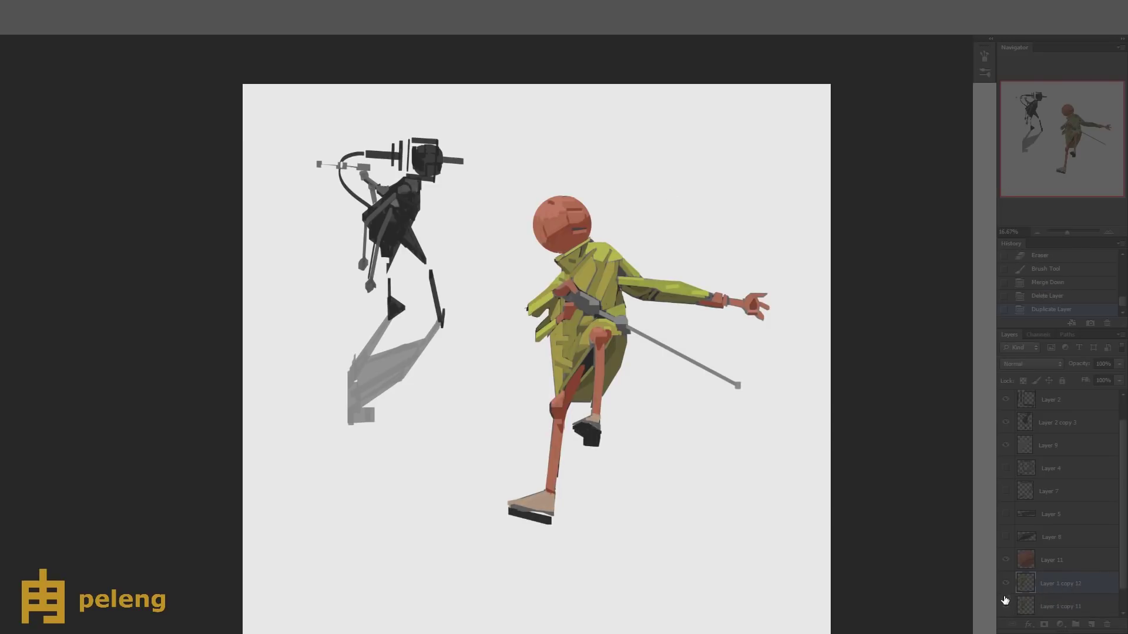
- Paint a beige ankle band above the standing foot and check the figure in mirrored view
left_click(600, 403)
key("ctrl+z")
left_click(557, 482)
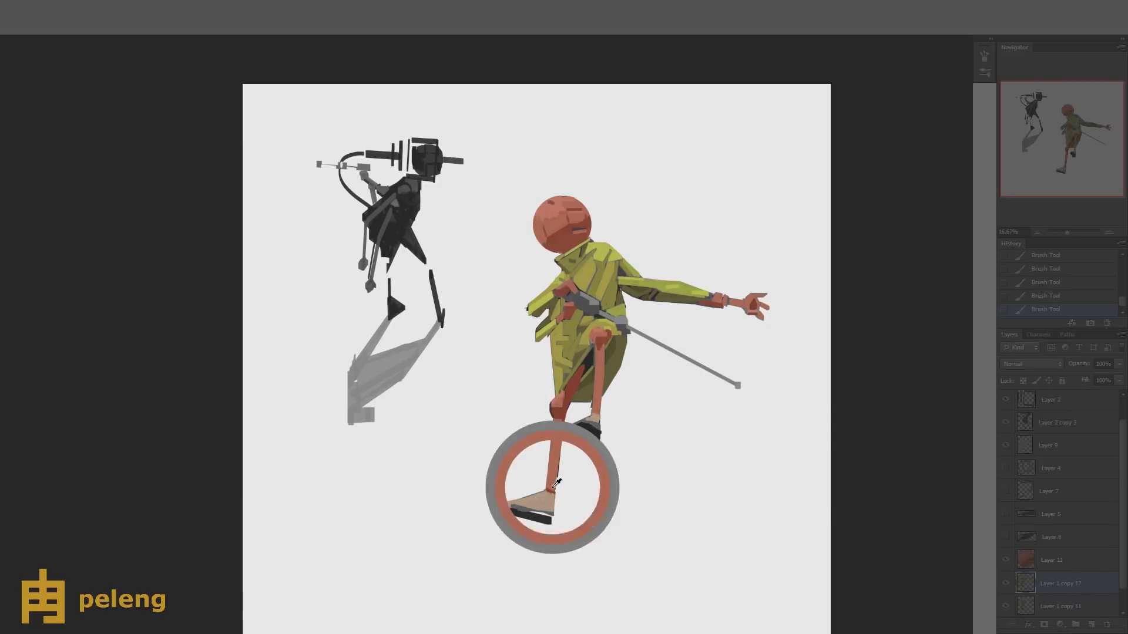
key("ctrl+z")
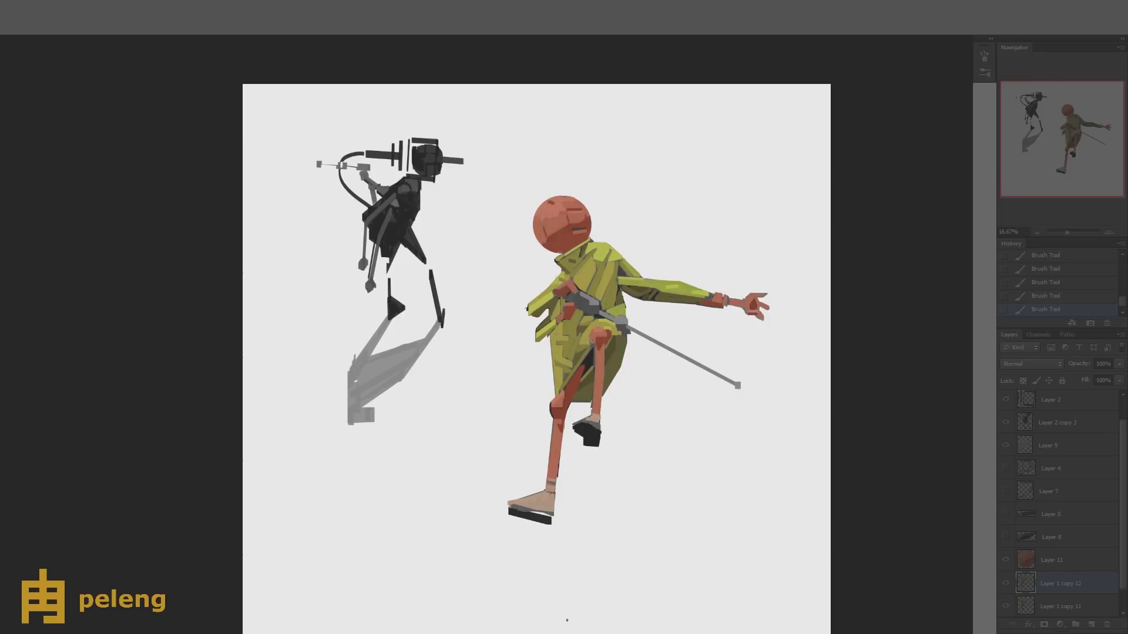
key("ctrl+shift+h")
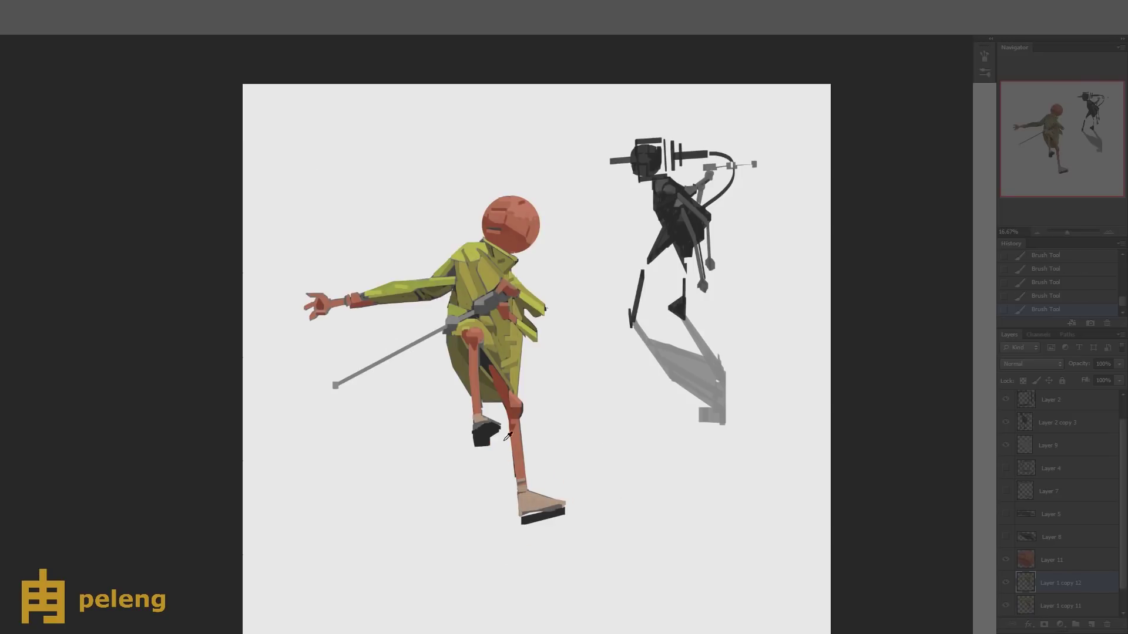
key("ctrl+shift+h")
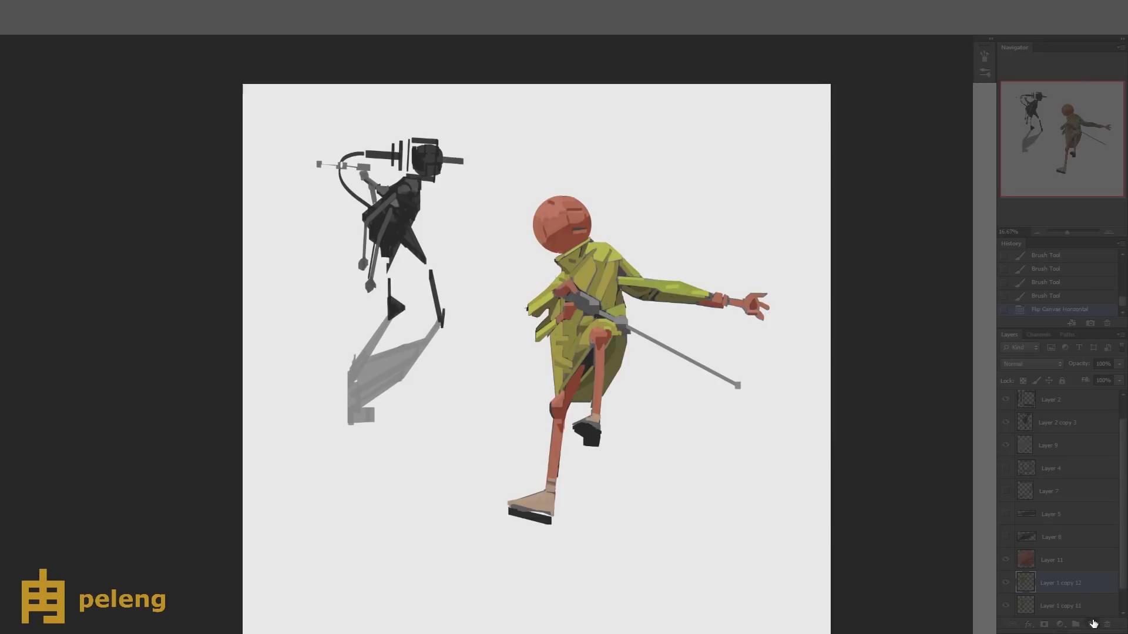
- Paint a blue stripe along the standing shoe's sole on a new layer, merge it down and trim the toe
key("ctrl+shift+alt+n")
mouse_move(504, 503)
left_mouse_down()
mouse_move(551, 516)
mouse_move(508, 505)
mouse_move(553, 518)
left_mouse_up()
left_click(508, 496, "alt")
key("ctrl+e")
key("e")
left_click(508, 498)
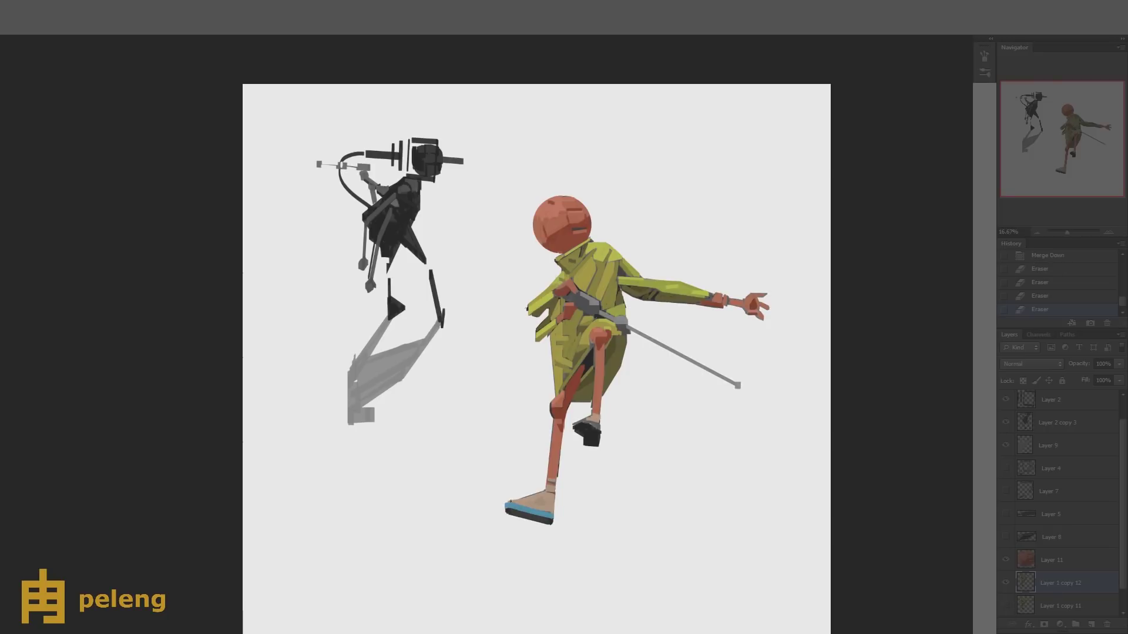
- Add dark red bands to the standing leg's shin and knee, merge the head into the figure and delete the backup layer
key("b")
left_click(562, 465)
left_click(566, 403)
left_click(566, 403)
left_click(572, 470)
left_click(572, 470)
key("ctrl+e")
key("Delete")
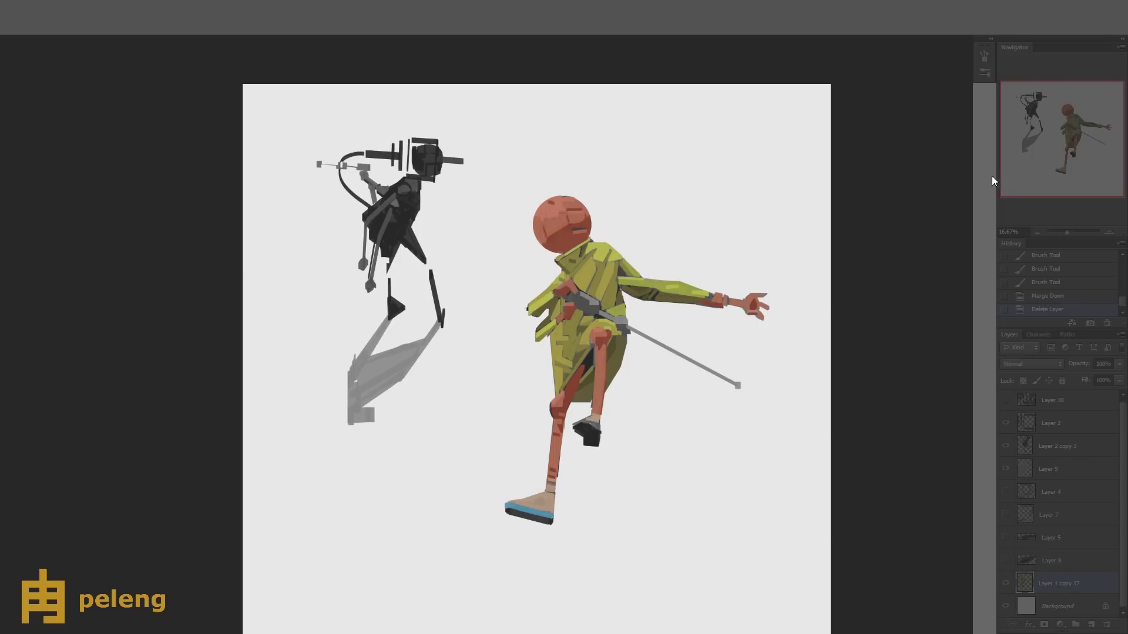
- Duplicate the figure's layer and refine the red hand below the grey device in normal and mirrored view
key("ctrl+j")
left_click(567, 309)
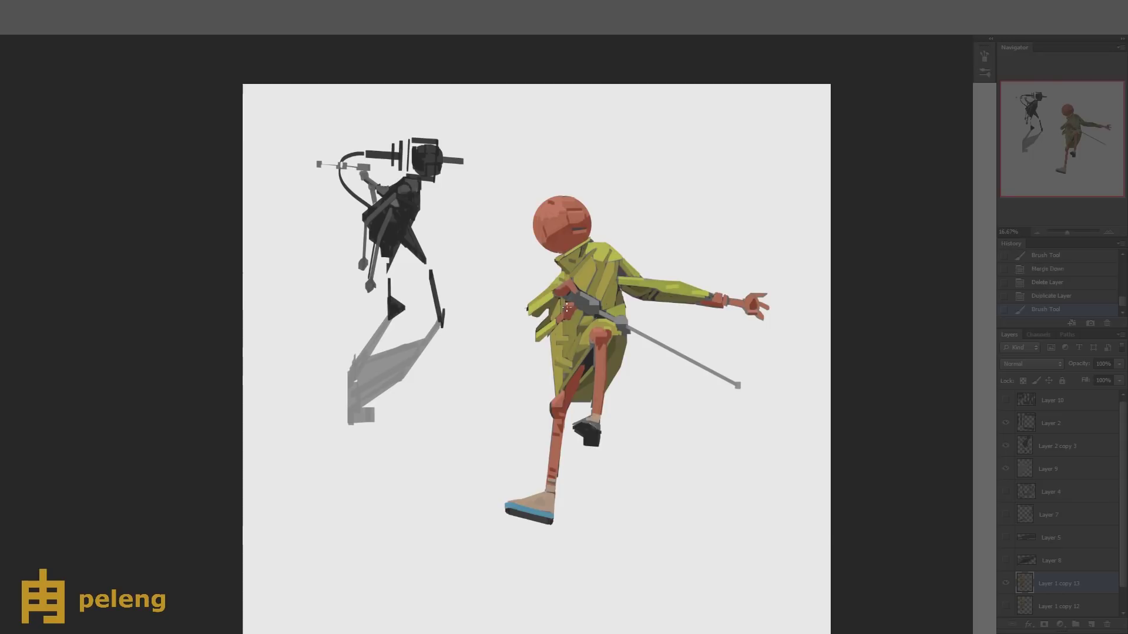
left_click(567, 309)
left_click(568, 310)
left_click(568, 311)
key("alt")
key("h")
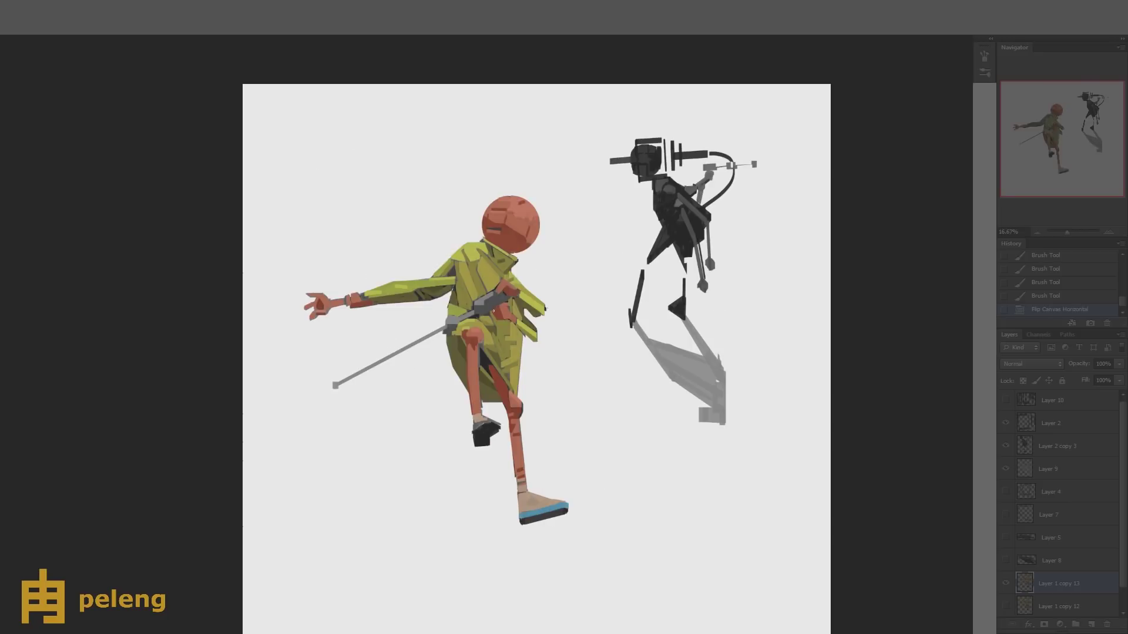
left_click(494, 312)
key("h")
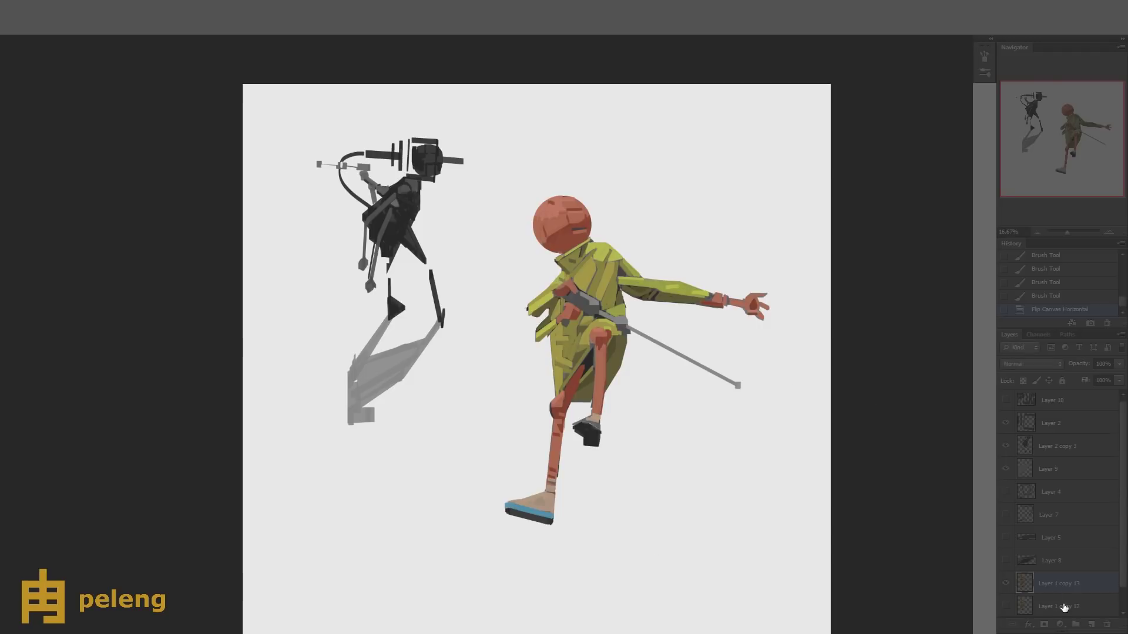
- Add dark shading to the coat opening between the legs on a new layer, comparing it through undo and redo
key("ctrl+shift+alt+n")
left_click(589, 361)
key("ctrl+alt+z")
key("ctrl+alt+z")
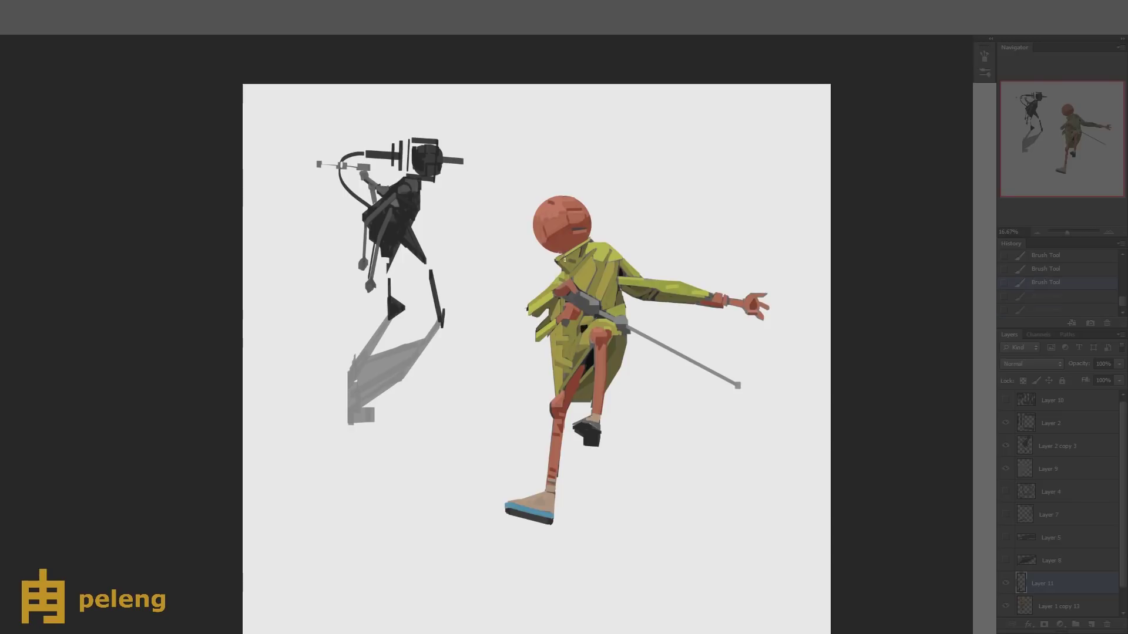
key("ctrl+shift+z")
key("ctrl+shift+z")
- Add detail strokes to the grey device across the chest in mirrored view
key("h")
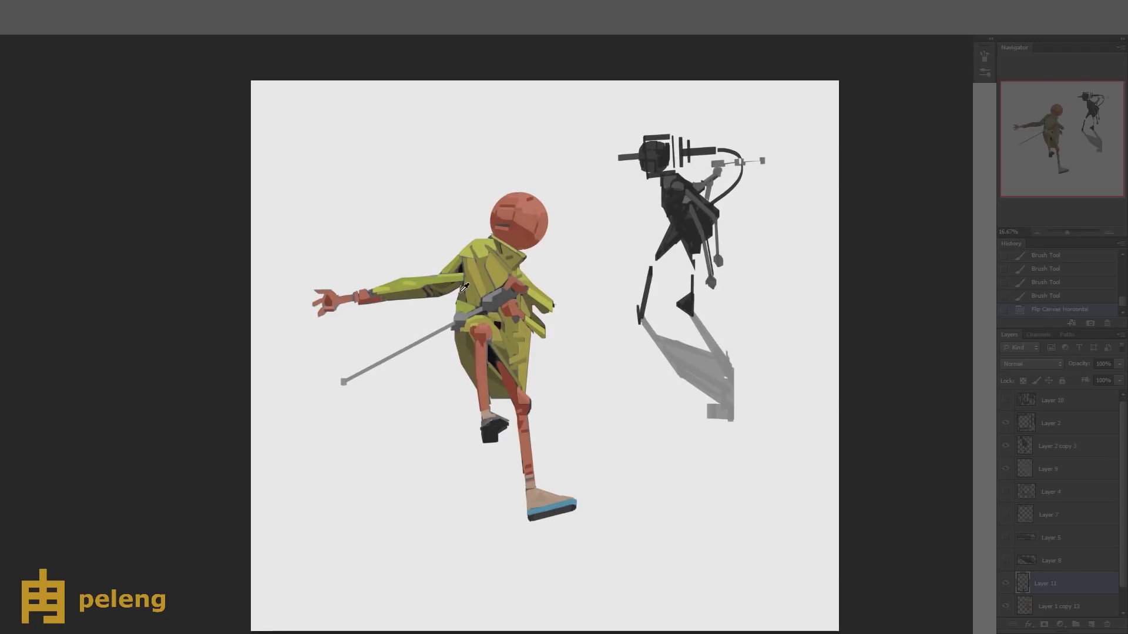
left_click(488, 299)
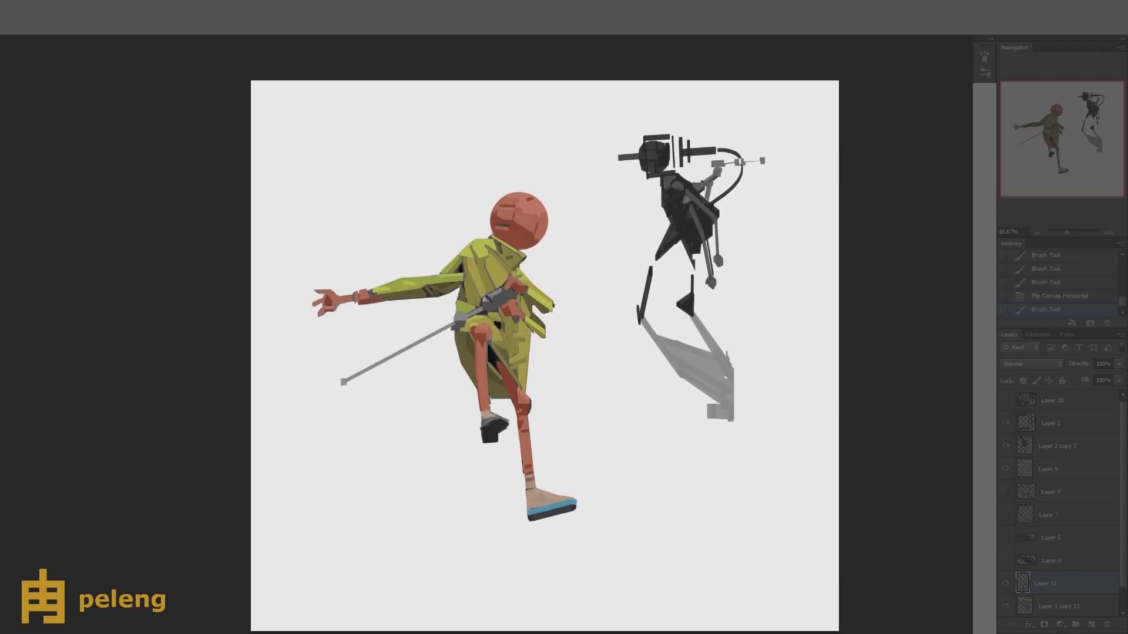
left_click(487, 299)
left_click(487, 300)
left_click(485, 302)
- Paint darker panel lines across the red head, briefly preview a hidden accessory layer, and mirror the canvas
left_click(507, 225, "alt")
key("h")
left_click(567, 224)
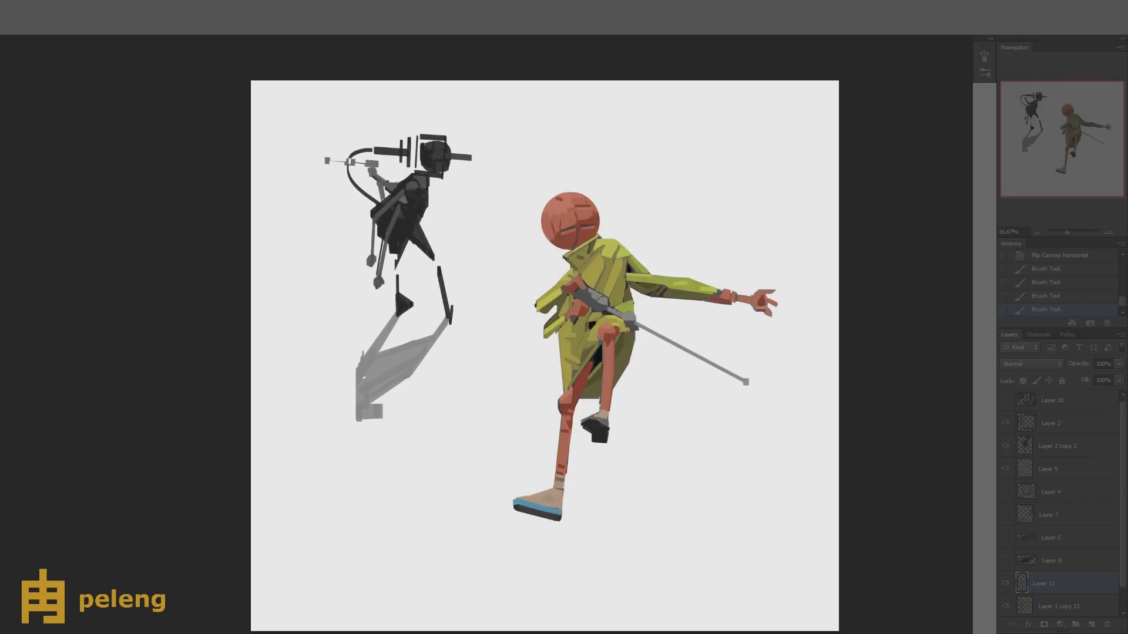
left_click(1005, 560)
left_click(1006, 561)
key("h")
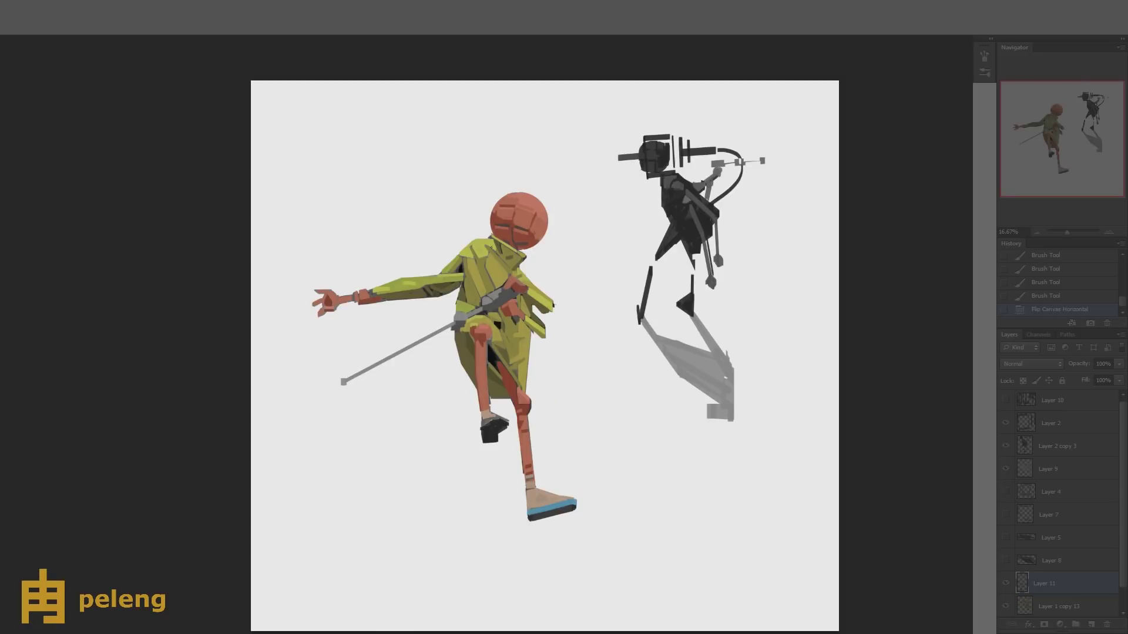
- Refine the gripping hand and the near end of the grey device, alternating between mirrored and normal view
left_click(518, 282)
key("h")
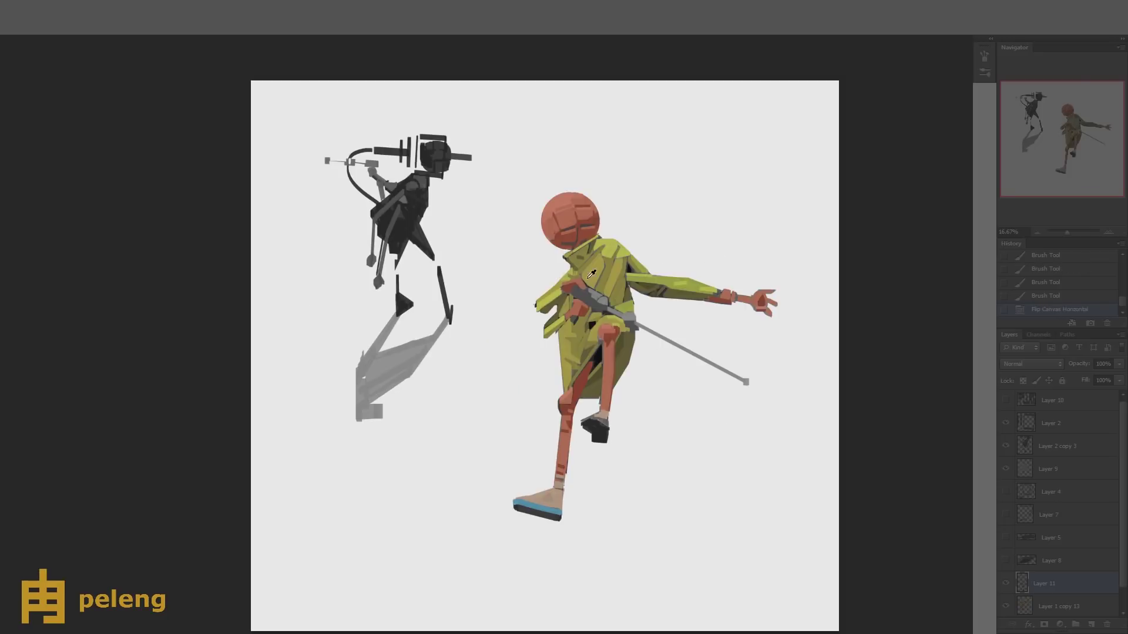
left_click(572, 282)
left_click(562, 286)
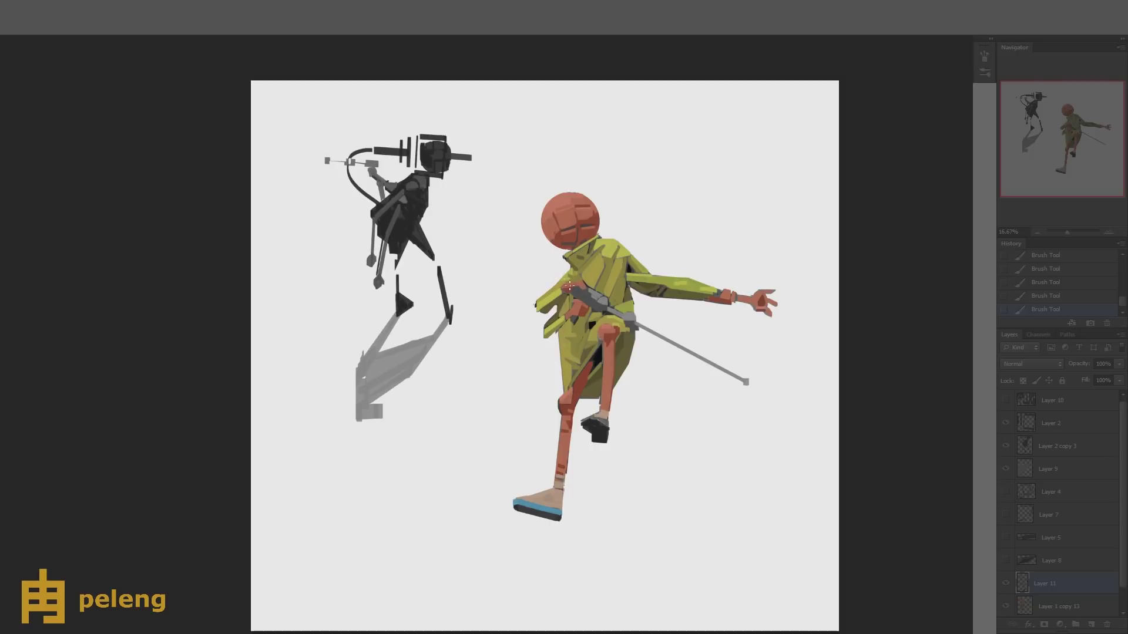
key("ctrl+shift+h")
left_click(512, 286)
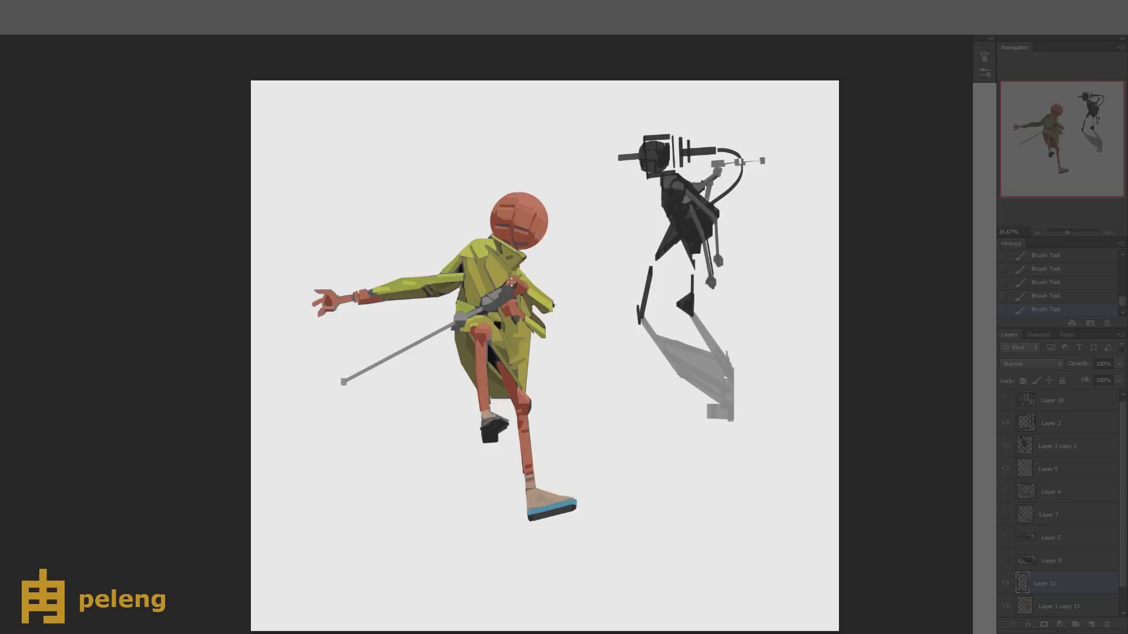
key("h")
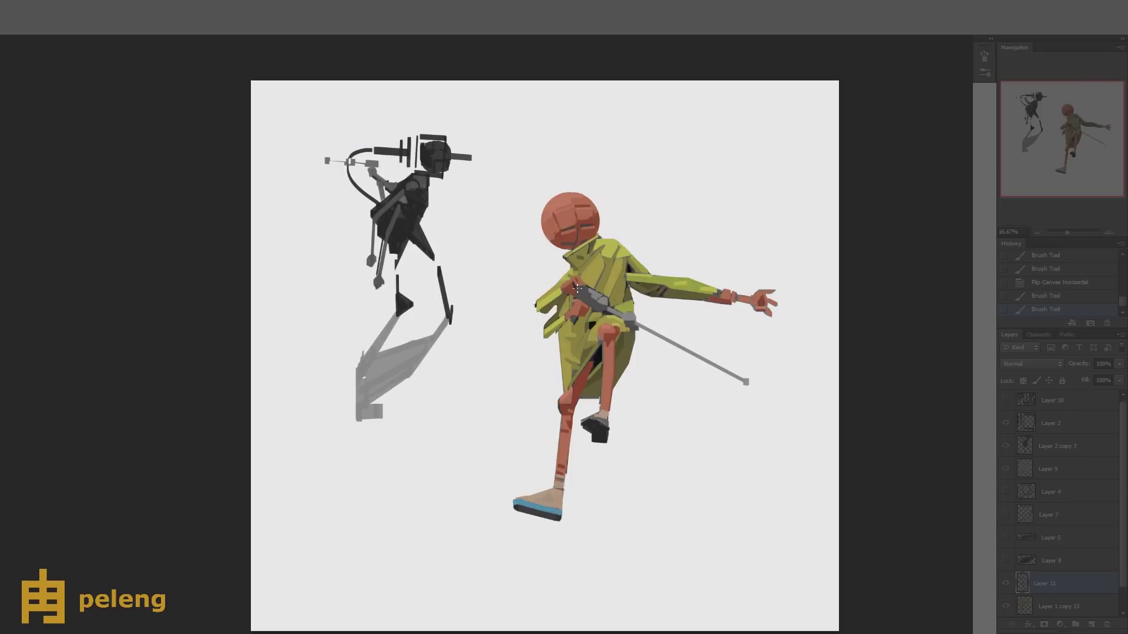
left_click_drag(578, 287, 584, 281)
left_click(562, 287, "alt")
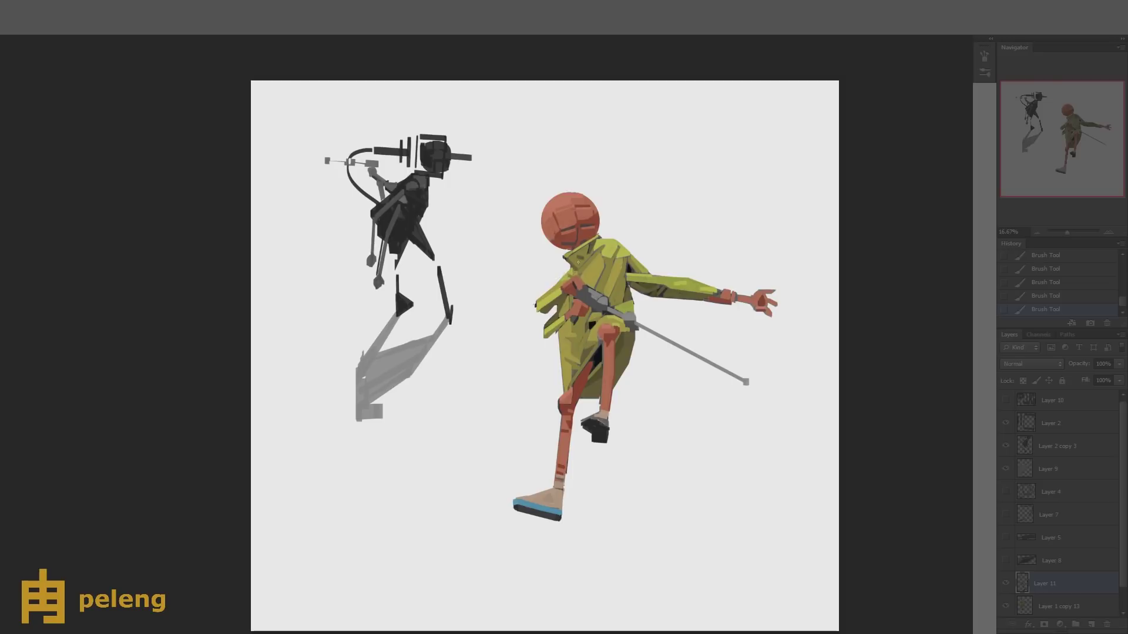
left_click(578, 285, "alt")
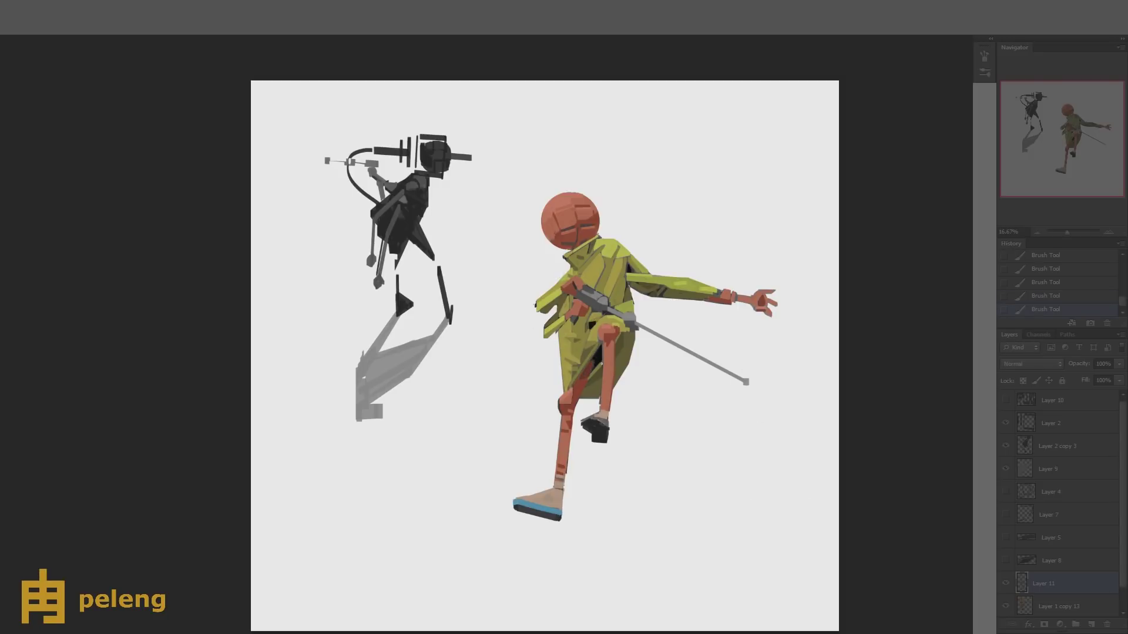
scroll(600, 364, "up", 1)
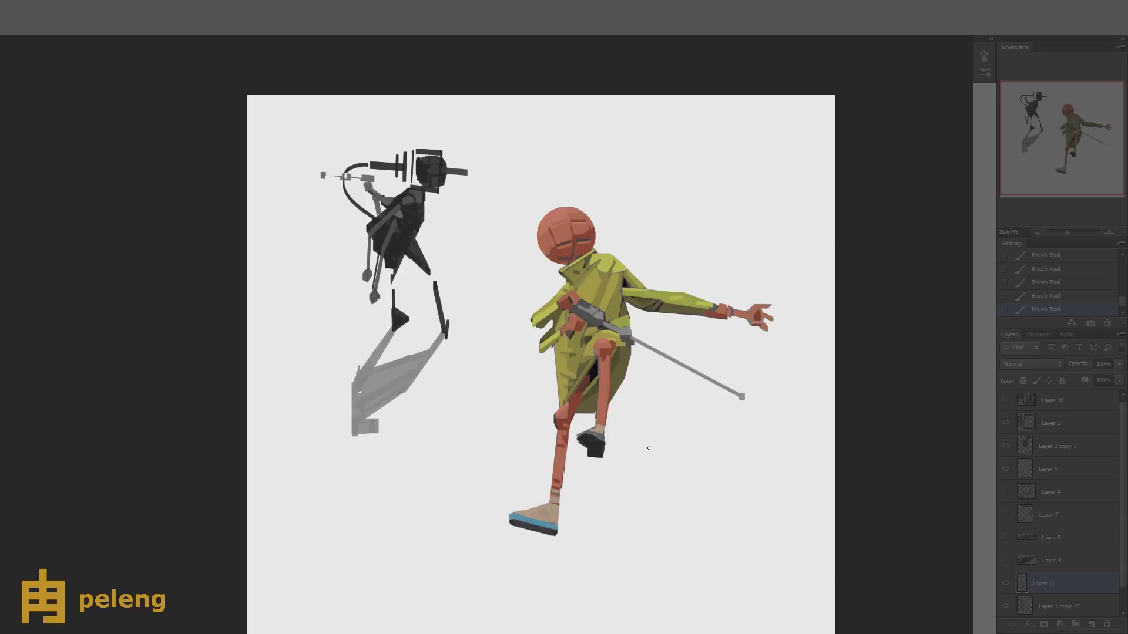
- Touch up the coat's shoulder shading in mirrored view and flip the canvas back
key("ctrl+shift+h")
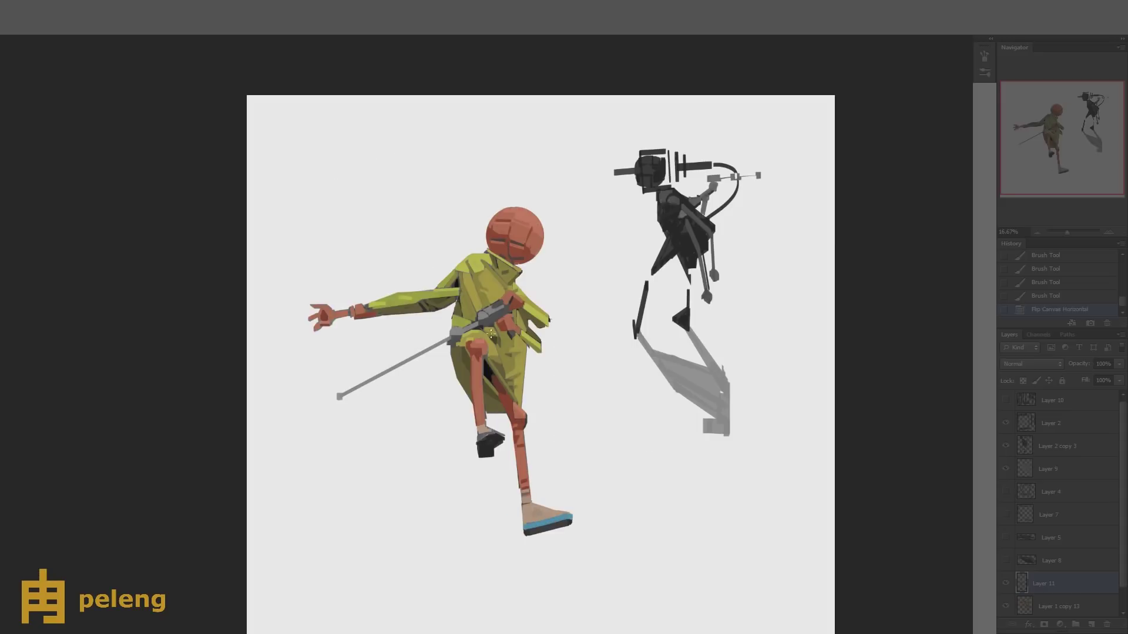
left_click(459, 277)
key("ctrl+shift+h")
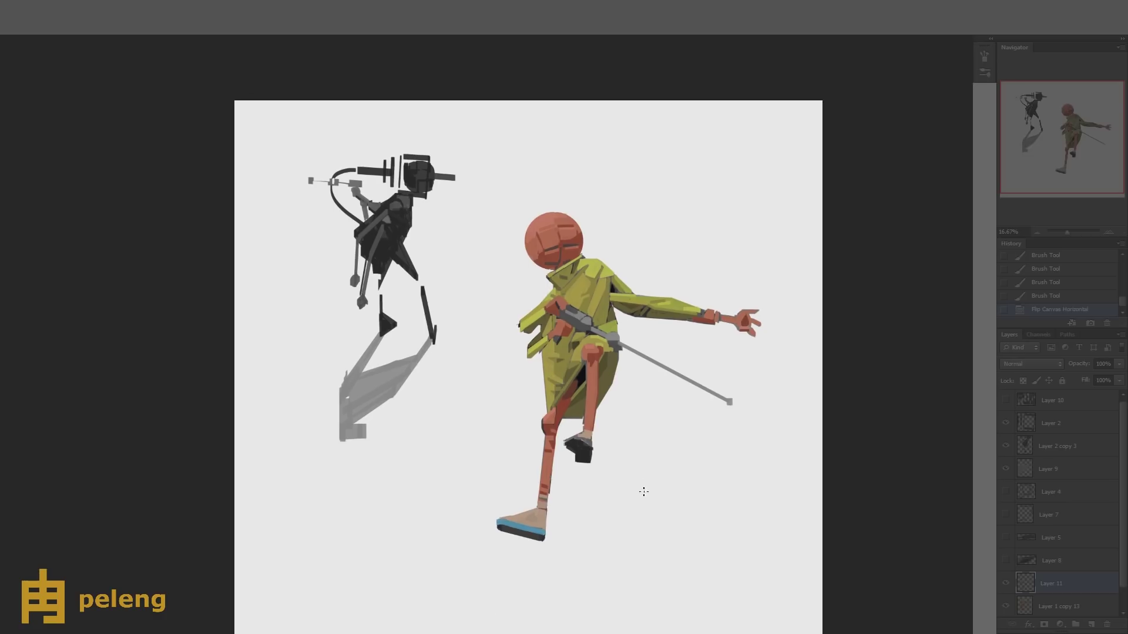
- Retouch the hands and grey device on a new layer and merge the figure's layers into one
key("ctrl+shift+alt+n")
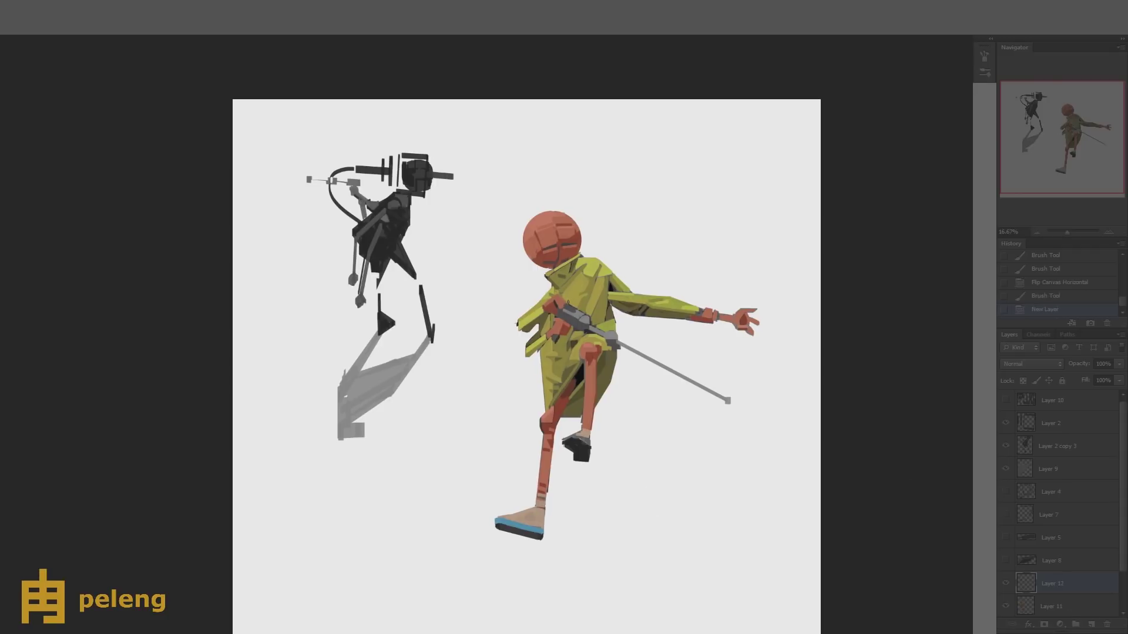
left_click(593, 323)
left_click(564, 331)
left_click(583, 311)
left_click(581, 315)
key("slash")
key("ctrl+e")
- Touch up the coat under the outstretched arm and paint the raised shoe's side in the other sole's blue
left_click(611, 313, "alt")
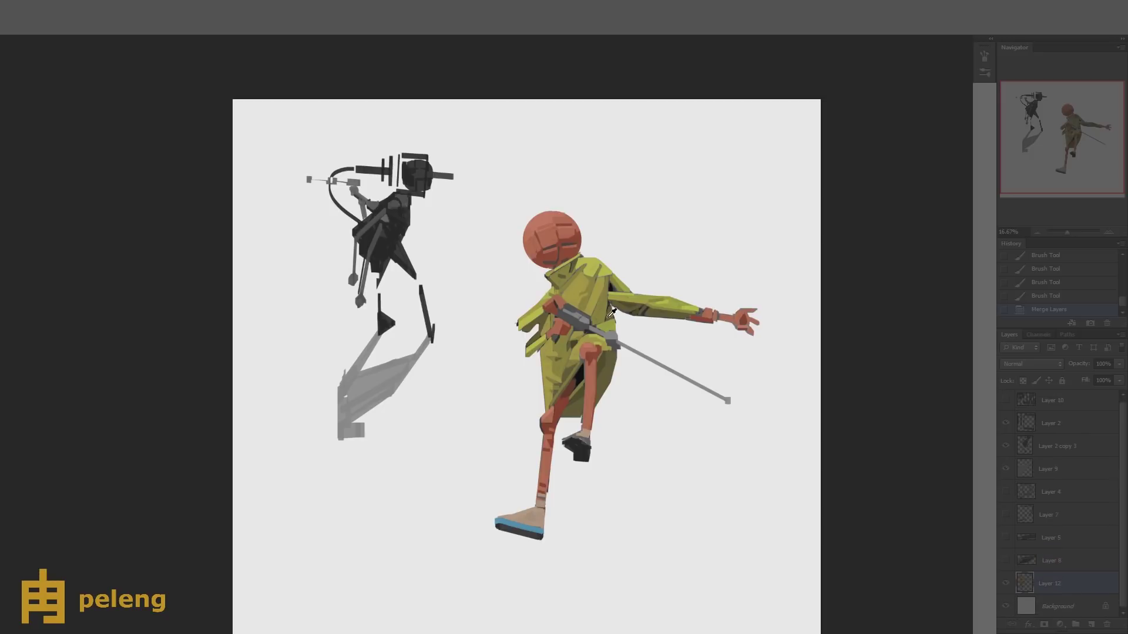
left_click(608, 308)
scroll(587, 353, "down", 1)
left_click(506, 478, "alt")
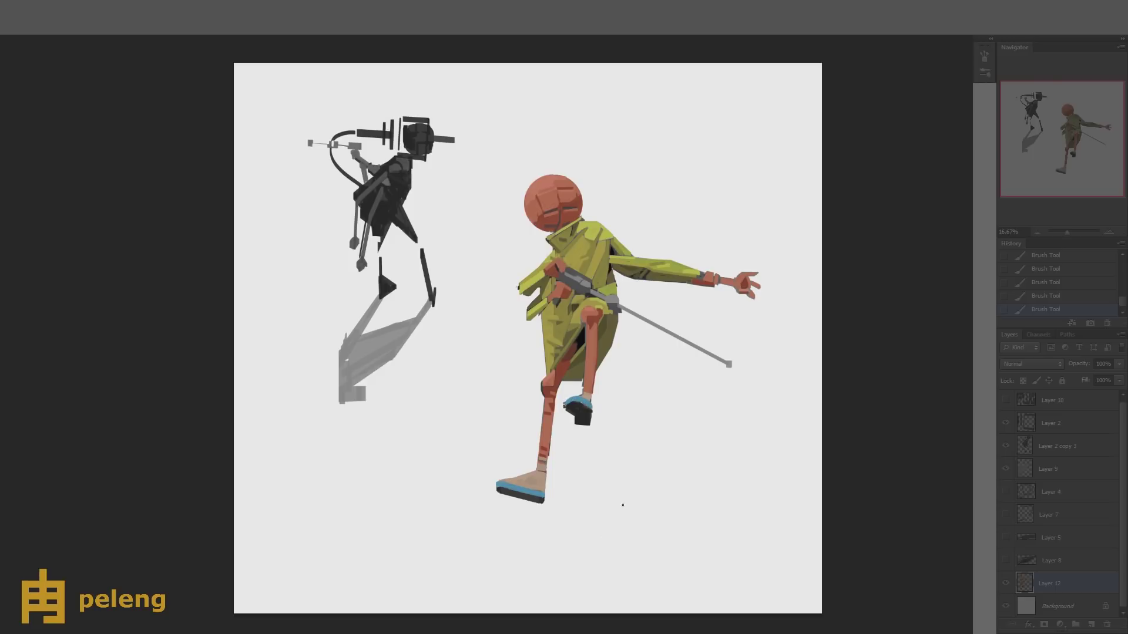
left_click(586, 403, "alt")
- Add strokes to the outstretched arm's wrist and sleeve end, continuing in mirrored view
left_click_drag(719, 274, 700, 281)
left_click_drag(701, 281, 709, 286)
key("h")
left_click_drag(336, 280, 337, 281)
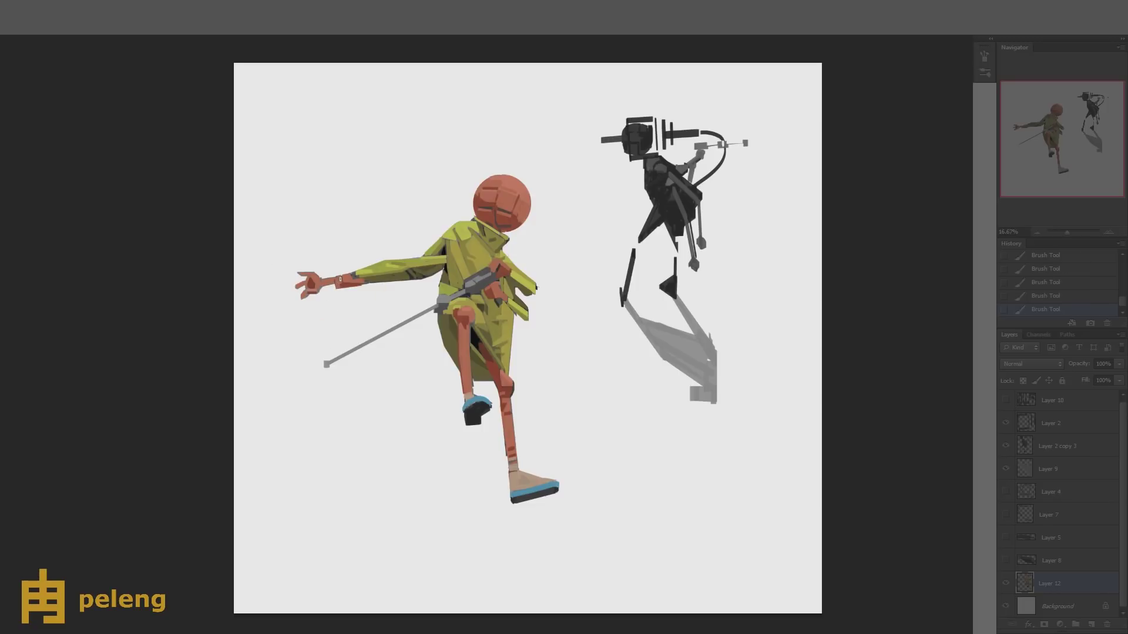
key("e")
left_click(338, 255)
left_click(343, 255)
left_click(348, 257)
left_click(355, 256)
key("ctrl+alt+z")
key("ctrl+alt+z")
key("ctrl+alt+z")
key("ctrl+alt+z")
key("ctrl+alt+z")
key("ctrl+alt+z")
key("ctrl+alt+z")
- Repaint the outstretched arm's wrist and trim the edges of the sleeve end with the Eraser
left_click(714, 277)
left_click(710, 280)
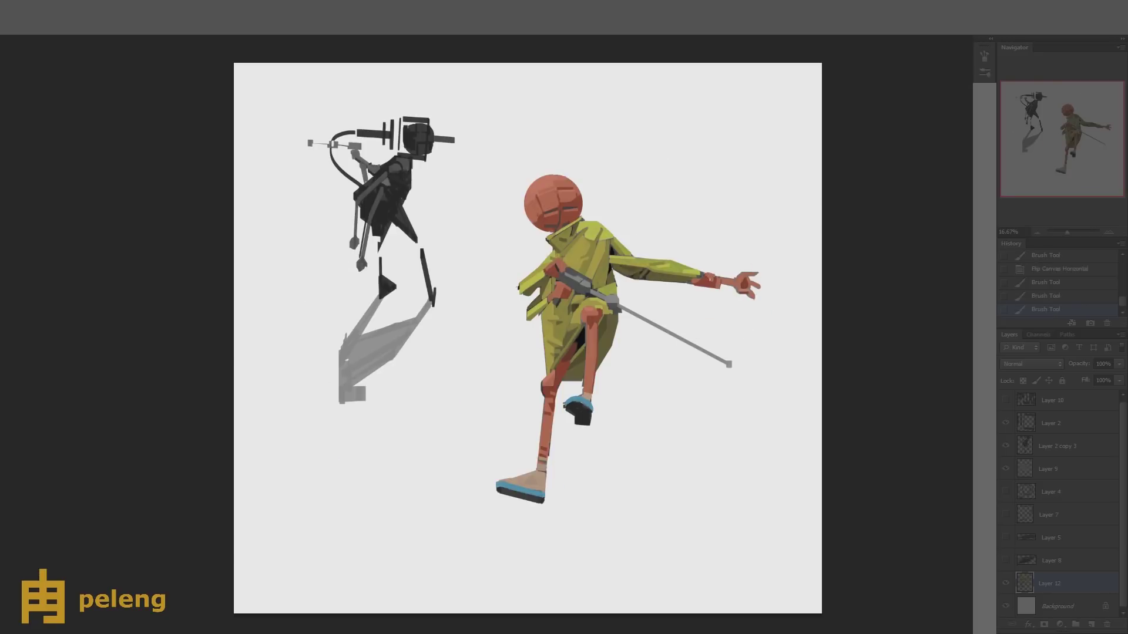
left_click(714, 280)
left_click(703, 268)
key("e")
left_click(688, 288)
left_click(705, 291)
- Reshape the outstretched sleeve and the shoulder contour with alternating brush and eraser strokes
key("b")
mouse_move(652, 267)
left_mouse_down()
mouse_move(640, 280)
mouse_move(671, 282)
mouse_move(661, 282)
left_mouse_up()
key("ctrl+z")
key("e")
left_click_drag(640, 281, 683, 279)
key("b")
left_click(664, 298)
left_click(608, 242)
key("e")
left_click(613, 238)
left_click(614, 238)
- Lighten both hands to a pinkish skin tone with brush strokes on a new layer and change its blending mode
left_click(1091, 625)
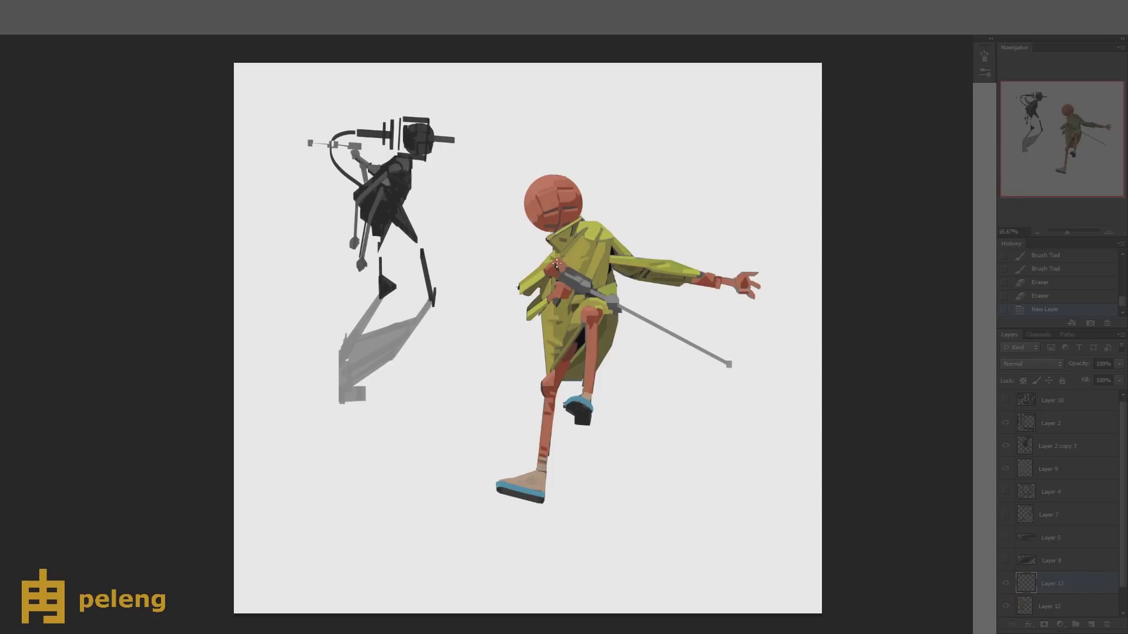
key("shift+alt+c")
left_click_drag(555, 264, 754, 283)
left_click_drag(552, 297, 564, 455)
left_click(1025, 364)
left_click(1021, 217)
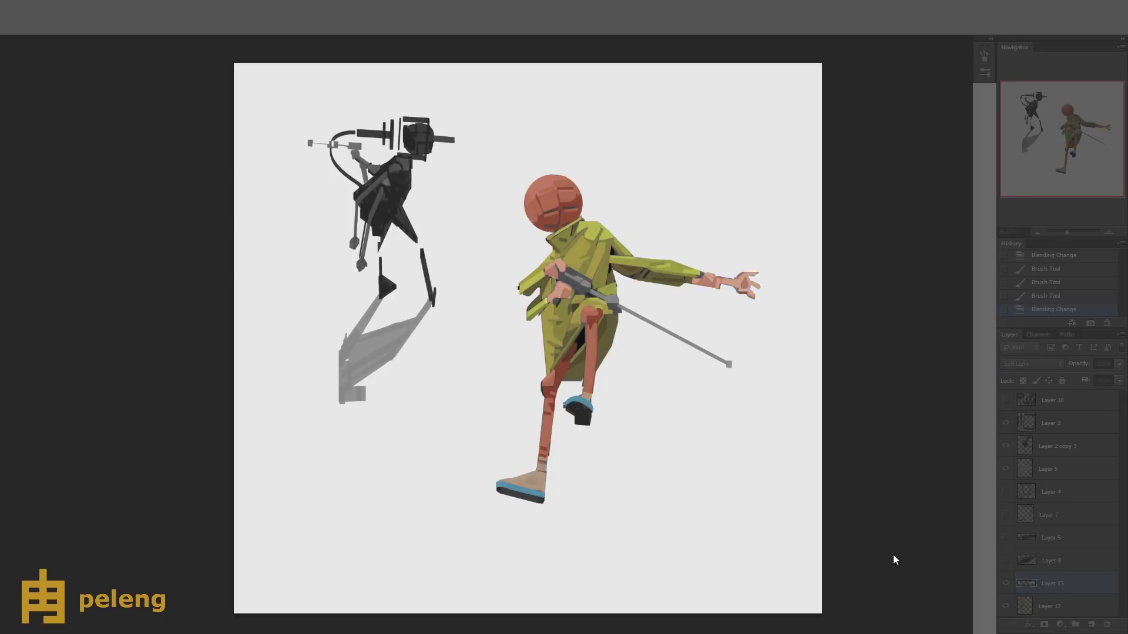
- Apply the Hue/Saturation adjustment to the hand-lightening layer and delete that layer
key("Return")
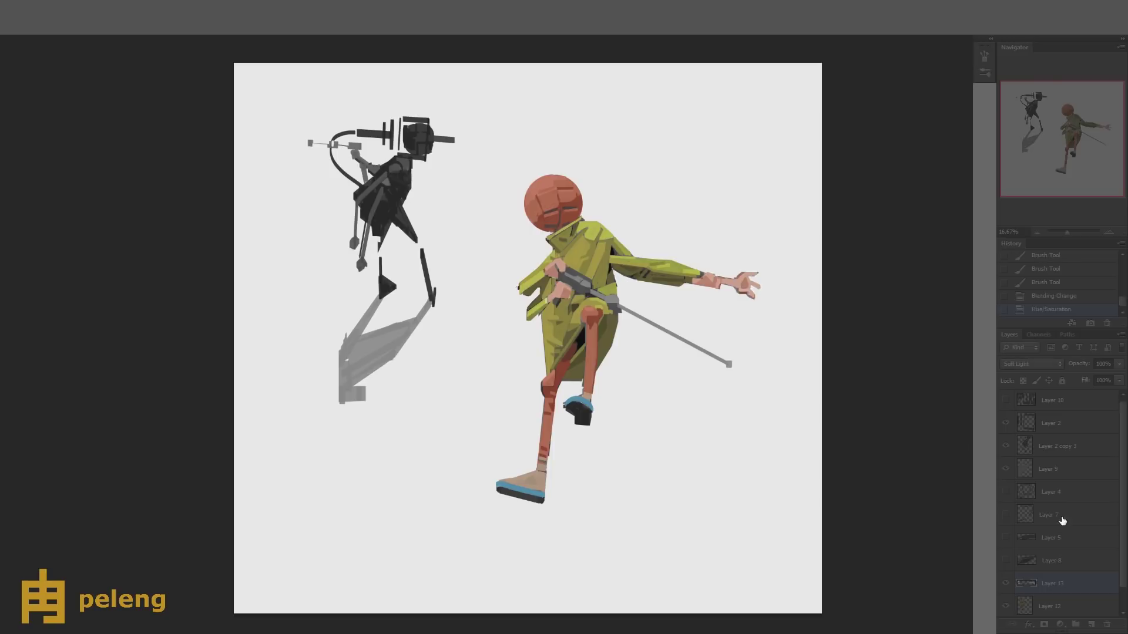
left_click(1006, 583)
key("Delete")
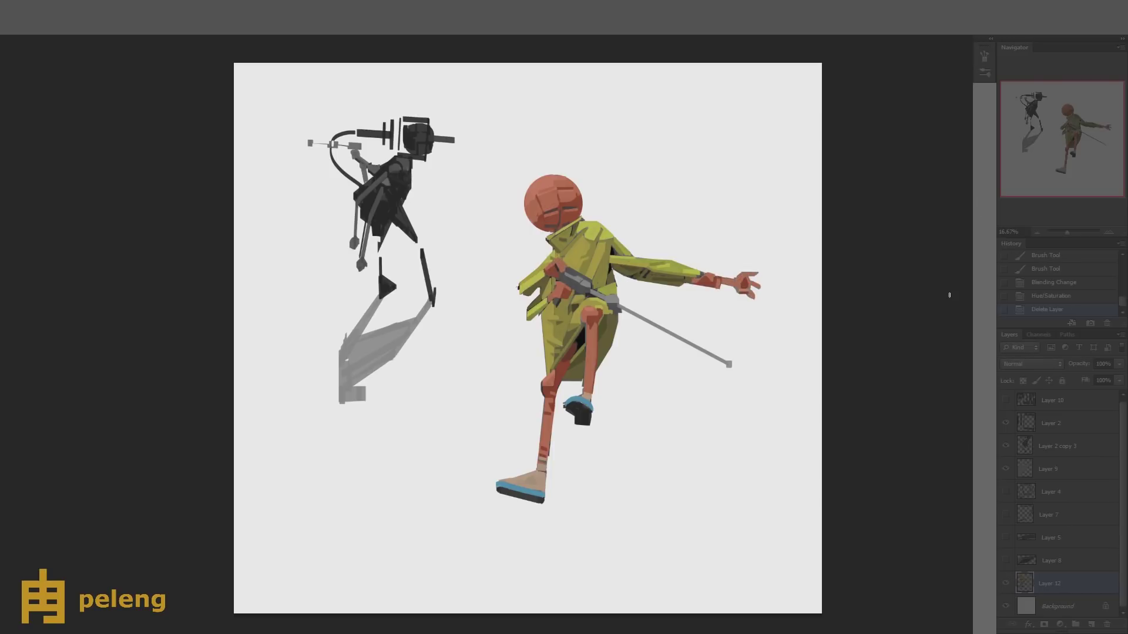
- Paint strokes along the yellow coat's collar, checking and continuing them in mirrored view
left_click(573, 227)
left_click(587, 226)
left_click(579, 232)
key("ctrl+shift+h")
left_click(485, 222, "alt")
left_click(485, 222)
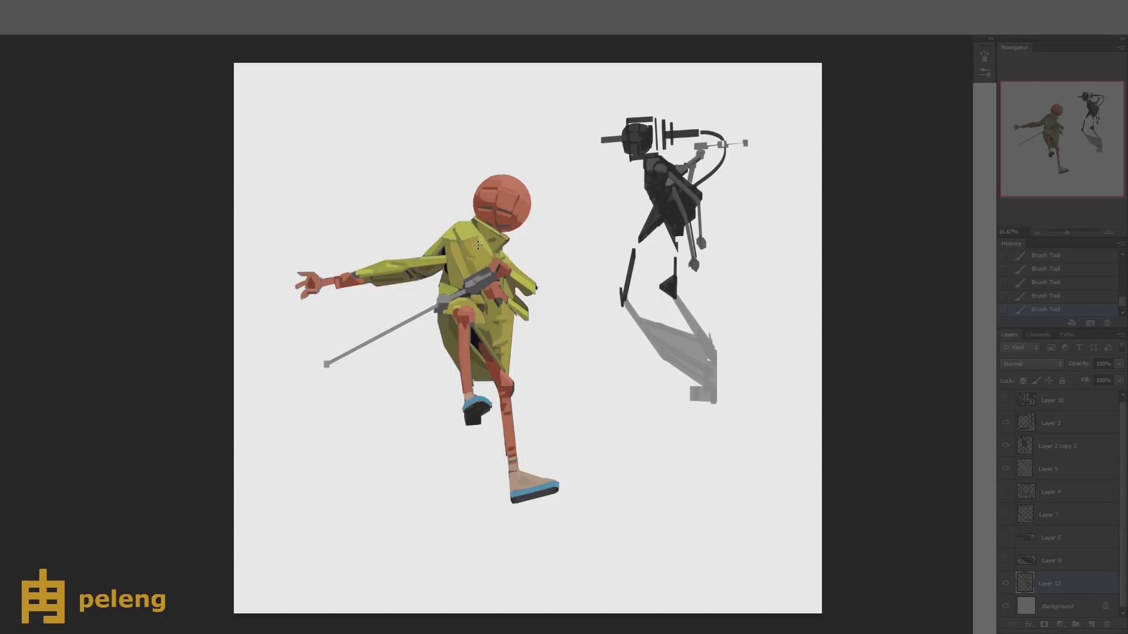
key("ctrl+shift+h")
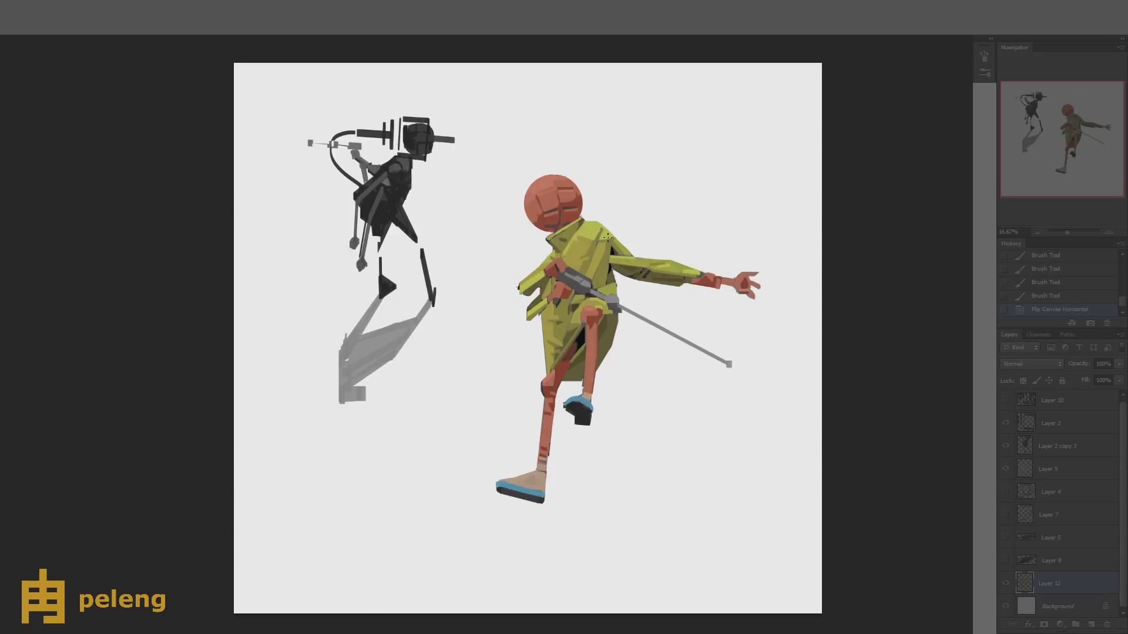
- Repaint the coat's chest and front folds with yellow tones sampled from the coat, checking the mirrored view
left_click(607, 246, "alt")
left_click(1061, 293)
left_click(571, 259)
left_click(592, 229, "alt")
left_click(570, 305, "alt")
left_click(569, 309, "alt")
left_click(574, 311, "alt")
left_click(591, 263, "alt")
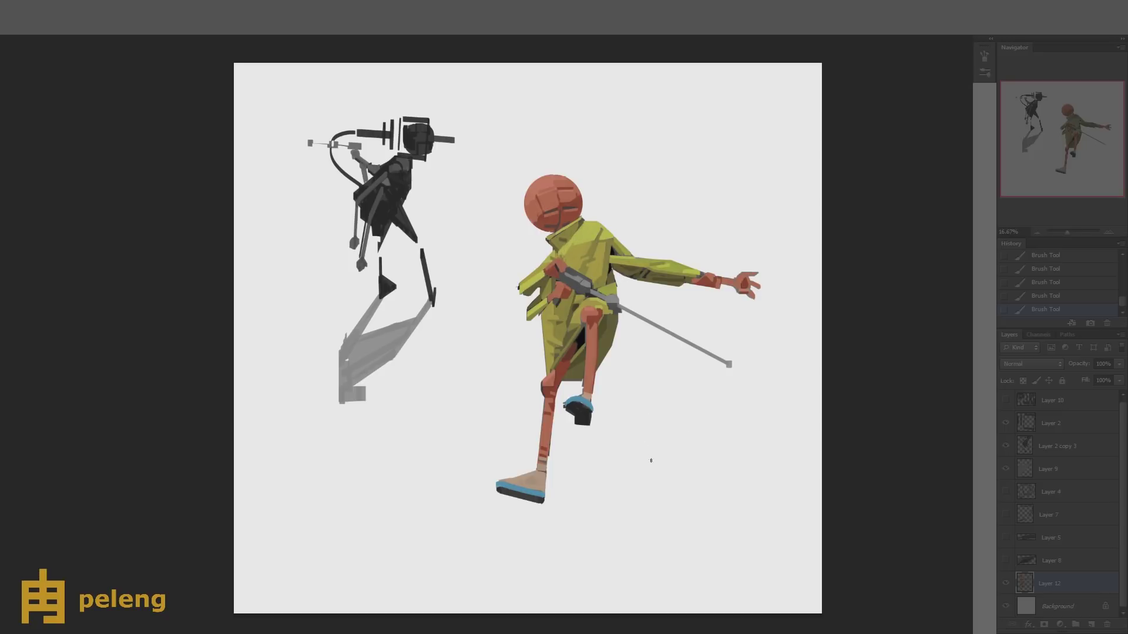
key("ctrl+shift+h")
left_click(481, 232, "alt")
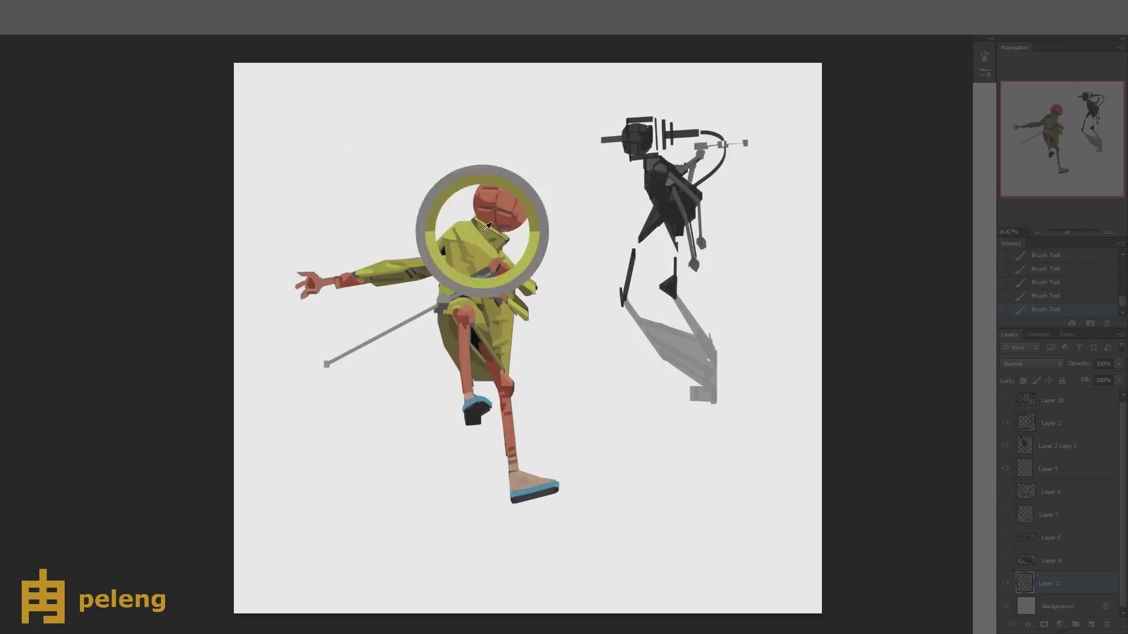
key("ctrl+shift+h")
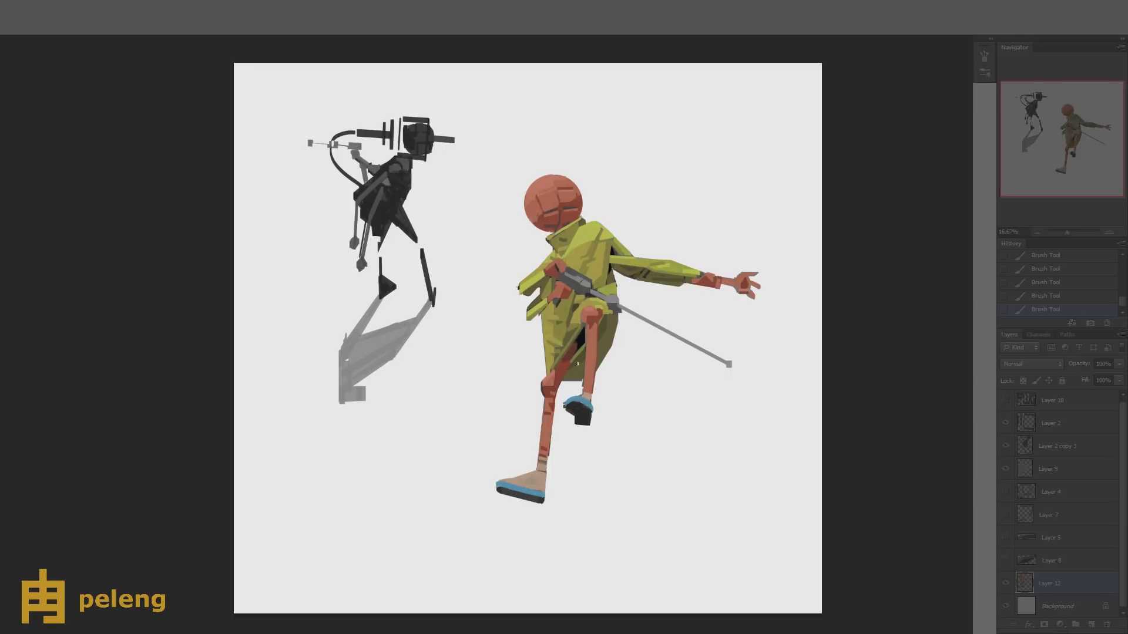
- Trim the coat's collar edge with the Eraser and paint further yellow strokes on the coat
left_click(584, 250, "alt")
key("e")
left_click_drag(551, 249, 551, 253)
left_click_drag(551, 253, 626, 505)
key("b")
left_click_drag(641, 269, 638, 443)
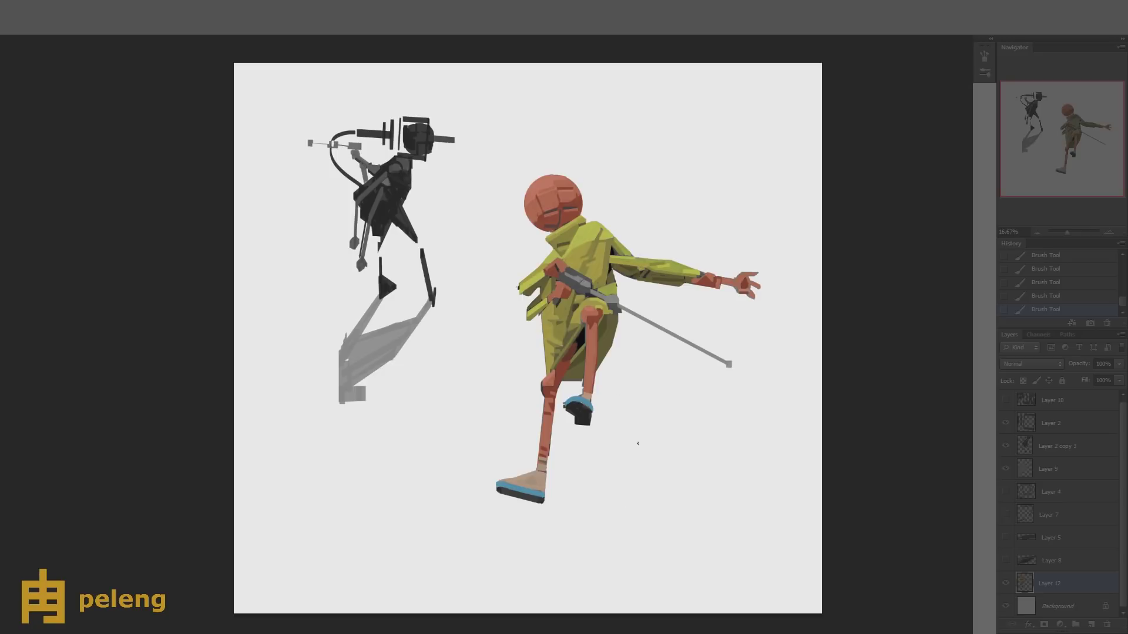
- Compare the recent coat edits by stepping back in the history and restoring them
left_click(1051, 282)
scroll(646, 176, "up", 2)
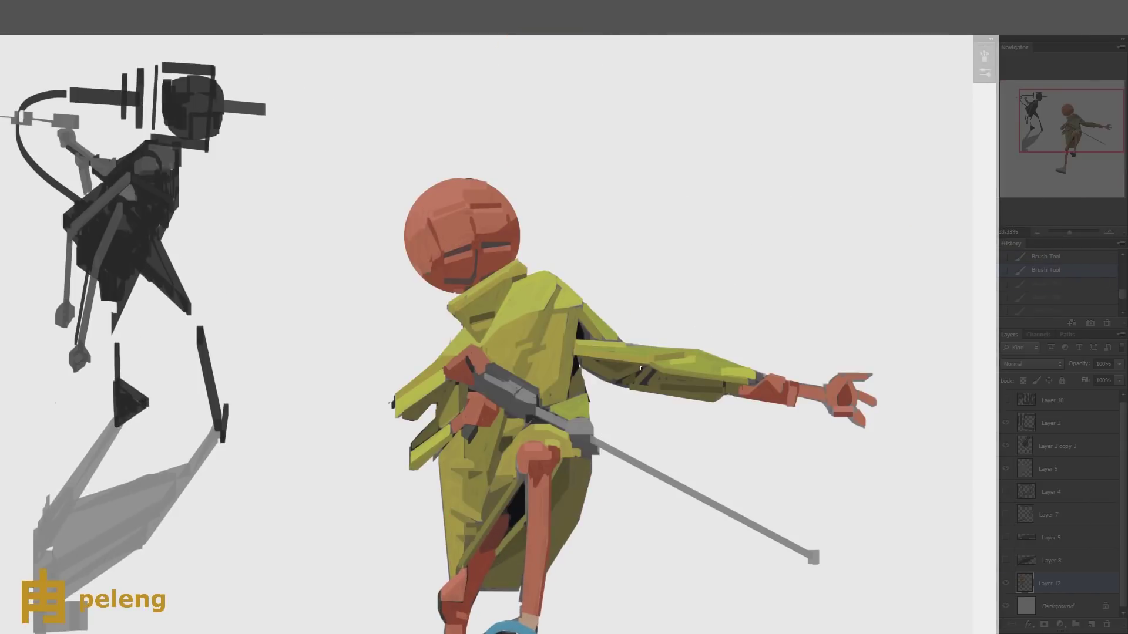
left_click_drag(546, 332, 589, 318)
key("ctrl+shift+z")
key("ctrl+shift+z")
key("ctrl+shift+z")
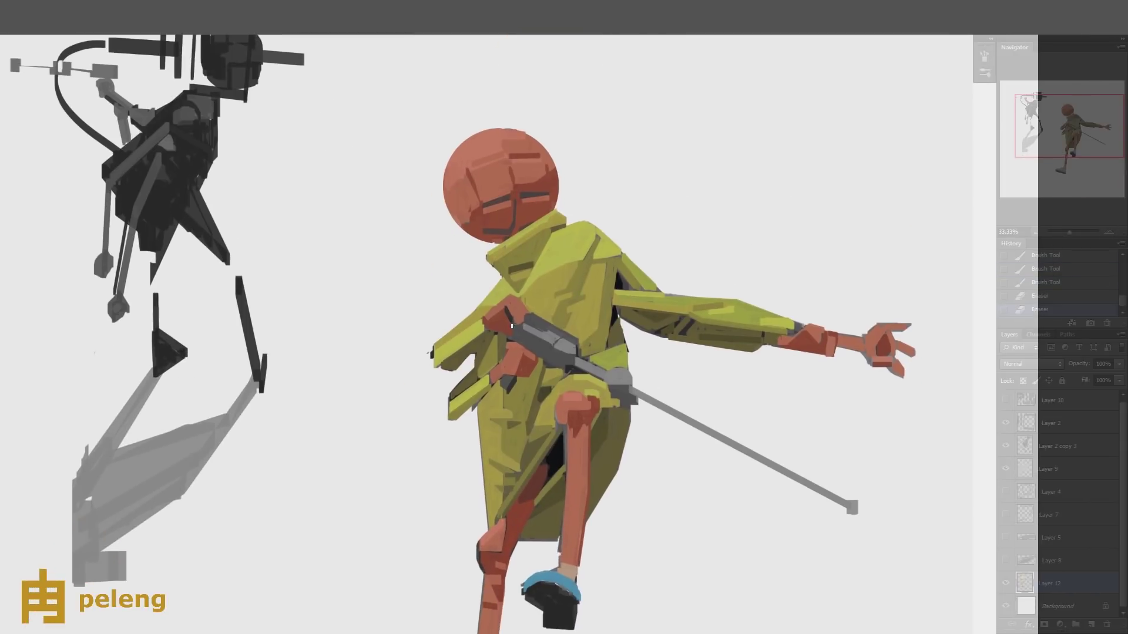
left_click_drag(511, 350, 512, 325)
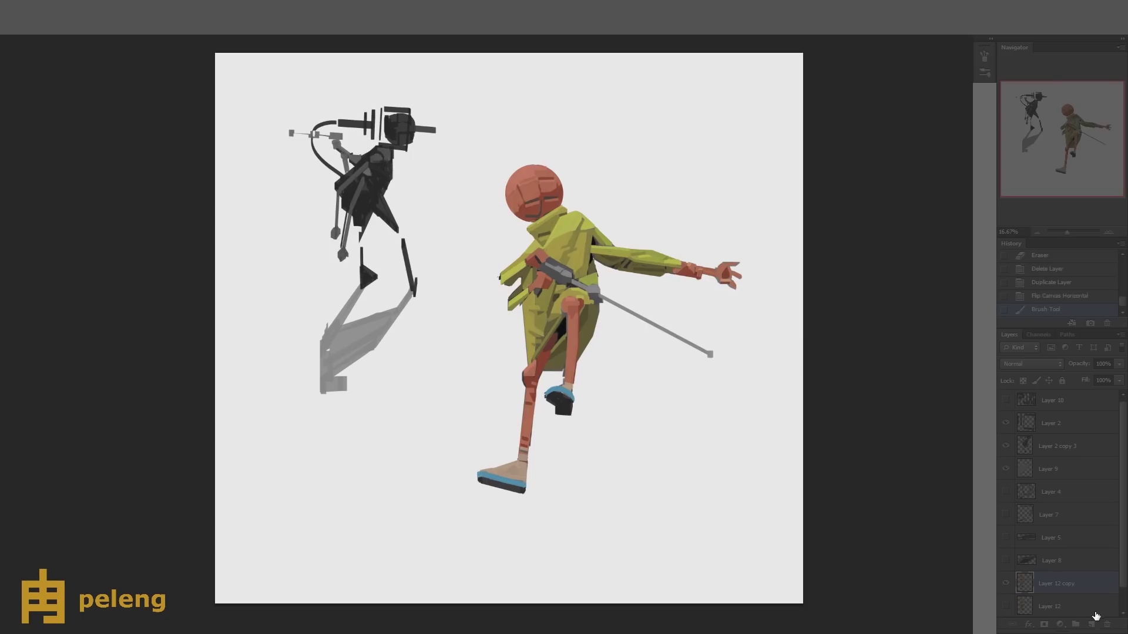
- Try to reshape the outstretched arm's wrist with brush strokes, then undo them
left_click_drag(679, 267, 683, 276)
key("Delete")
left_click_drag(676, 271, 682, 277)
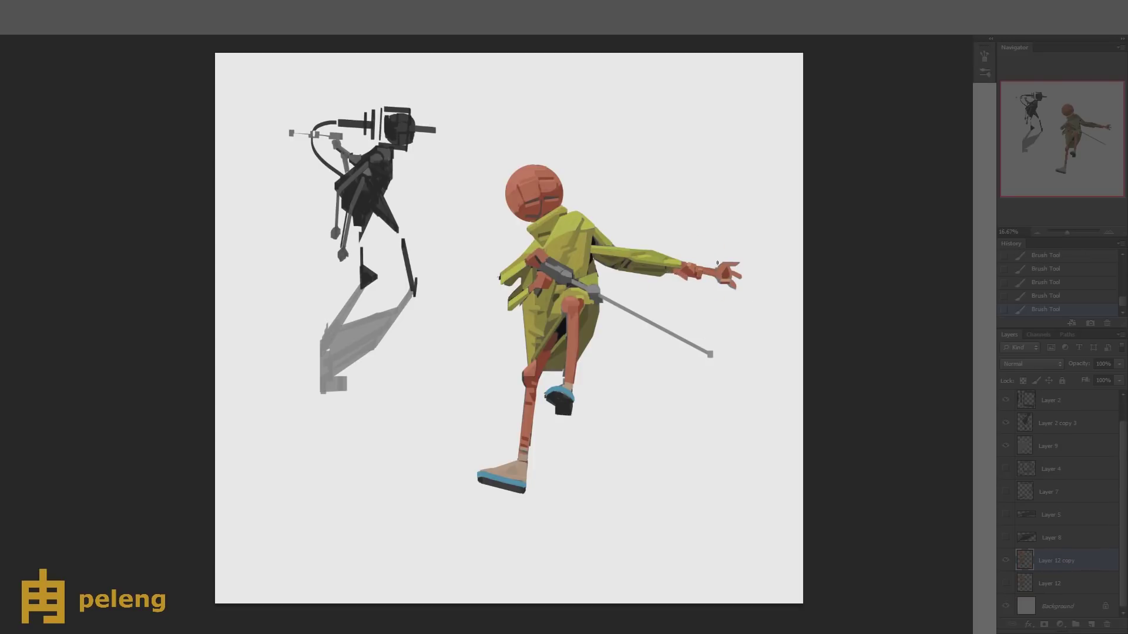
key("ctrl+alt+z")
key("ctrl+alt+z")
key("ctrl+alt+z")
key("ctrl+alt+z")
key("ctrl+alt+z")
- Repaint the outstretched arm's wrist and forearm in mirrored view, undoing and redrawing the unwanted strokes
key("ctrl+shift+h")
left_click(331, 265)
left_click(332, 264)
left_click(329, 265)
left_click(324, 268)
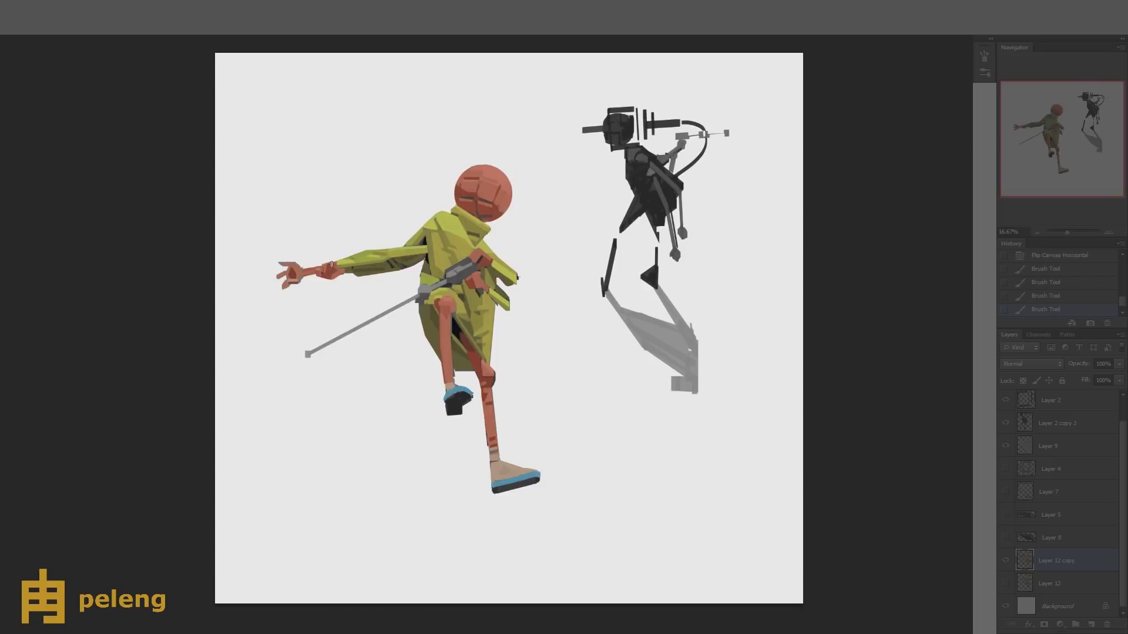
left_click(317, 272)
key("ctrl+alt+z")
key("ctrl+alt+z")
key("ctrl+alt+z")
left_click(319, 269)
left_click(313, 272)
key("h")
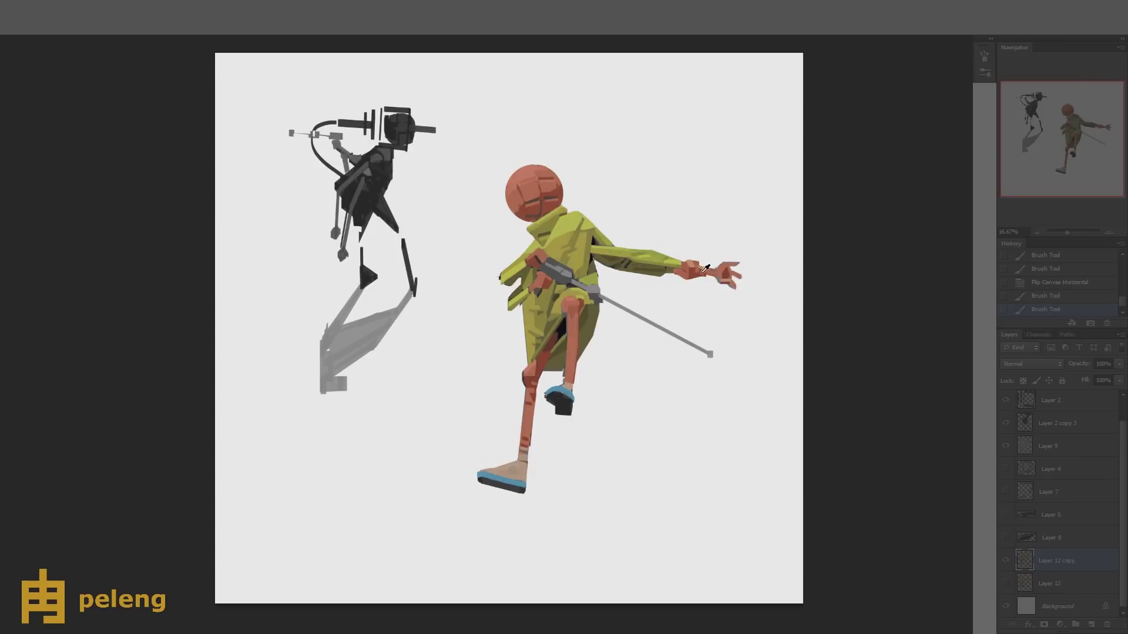
- Add a stroke to the outstretched wrist and trim its edge with the Eraser
left_click_drag(691, 269, 693, 276)
key("e")
left_click(688, 264)
left_click(690, 267)
left_click(691, 267)
left_click(692, 269)
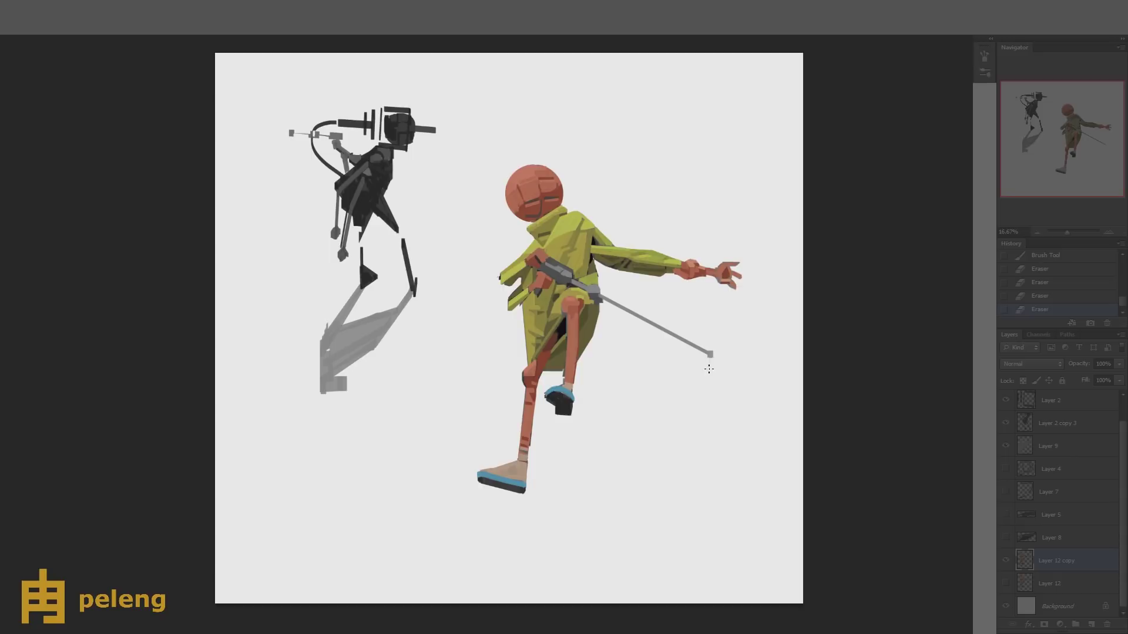
- Try additional brush strokes on the outstretched wrist's upper edge, then undo the last edits
key("b")
left_click(686, 262)
left_click(687, 265)
key("ctrl+alt+z")
key("ctrl+alt+z")
key("ctrl+alt+z")
key("ctrl+alt+z")
- Build up a rounded salmon-red wrist joint at the outstretched sleeve's end with sampled-colour strokes
left_click(680, 262)
left_click(690, 269)
left_click(699, 271, "alt")
left_click(700, 272)
left_click(700, 271)
left_click(701, 272, "alt")
key("ctrl+alt+z")
key("ctrl+alt+z")
key("ctrl+shift+z")
key("ctrl+shift+z")
left_click(683, 265)
left_click(695, 264)
- Compare the rounded wrist joint before and after by undoing and restoring the last strokes
key("ctrl+alt+z")
key("ctrl+alt+z")
key("ctrl+alt+z")
key("ctrl+alt+z")
key("ctrl+alt+z")
key("ctrl+shift+z")
key("ctrl+shift+z")
key("ctrl+shift+z")
key("ctrl+shift+z")
key("ctrl+shift+z")
- Trim the edge where the rounded wrist joint meets the hand with the Eraser in mirrored view
key("ctrl+shift+h")
key("ctrl+plus")
key("ctrl+plus")
left_click_drag(129, 203, 446, 291)
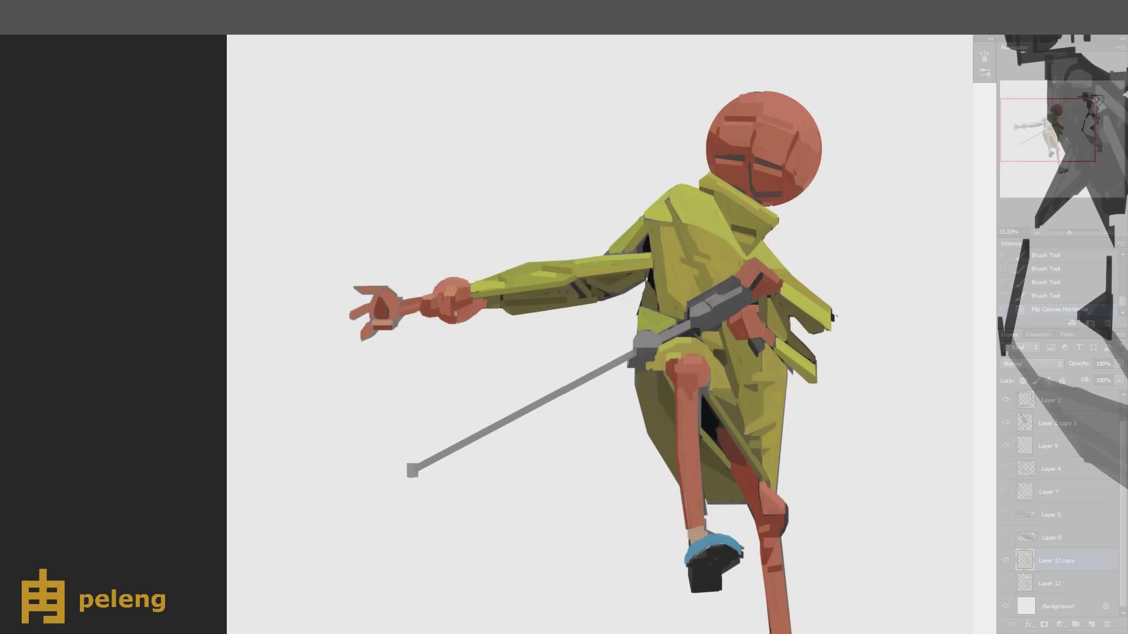
key("ctrl+z")
key("e")
left_click(430, 303)
left_click(430, 303)
- Paint salmon-red planes on the rounded wrist joint and its link to the hand, then flip the canvas back
key("b")
left_click(433, 310)
left_click(435, 310)
left_click(455, 298, "alt")
left_click(451, 305)
mouse_move(441, 298)
left_mouse_down()
mouse_move(423, 310)
mouse_move(429, 303)
left_mouse_up()
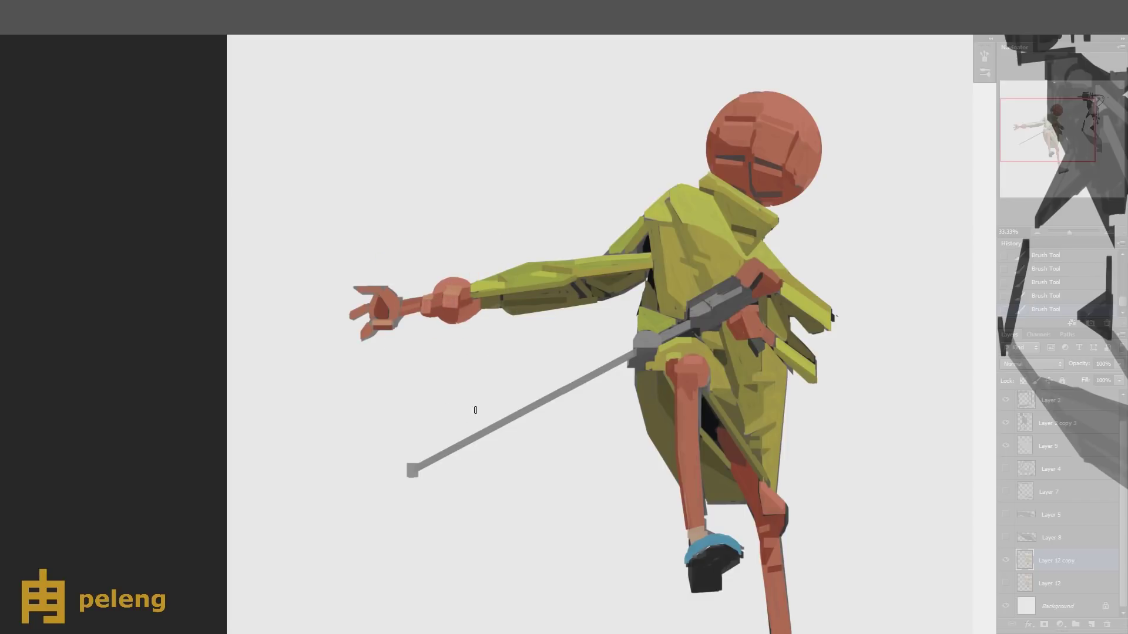
key("ctrl+minus")
key("h")
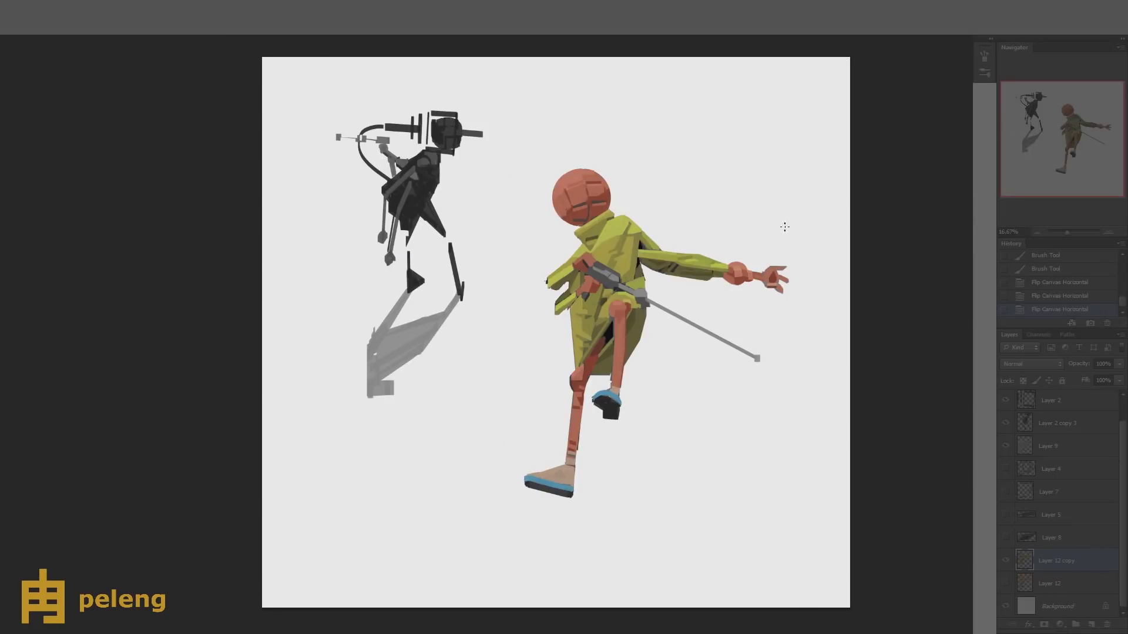
- Add strokes to the outstretched arm's rounded wrist joint on a new layer
key("ctrl+plus")
key("ctrl+alt+shift+n")
left_click(597, 285)
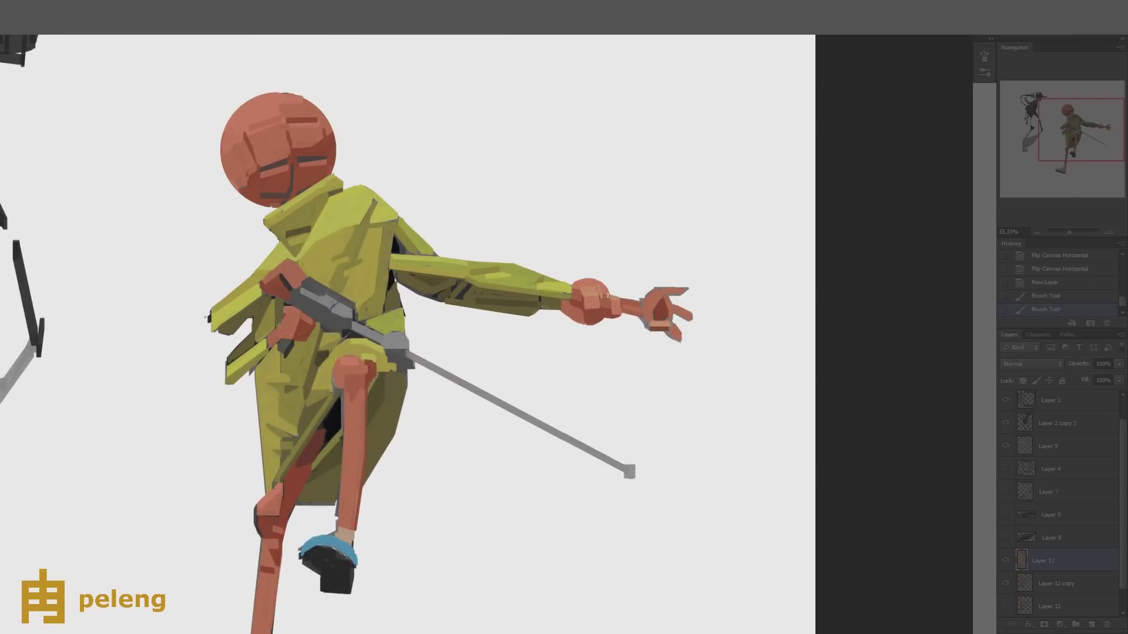
left_click(597, 285)
left_click(1037, 232)
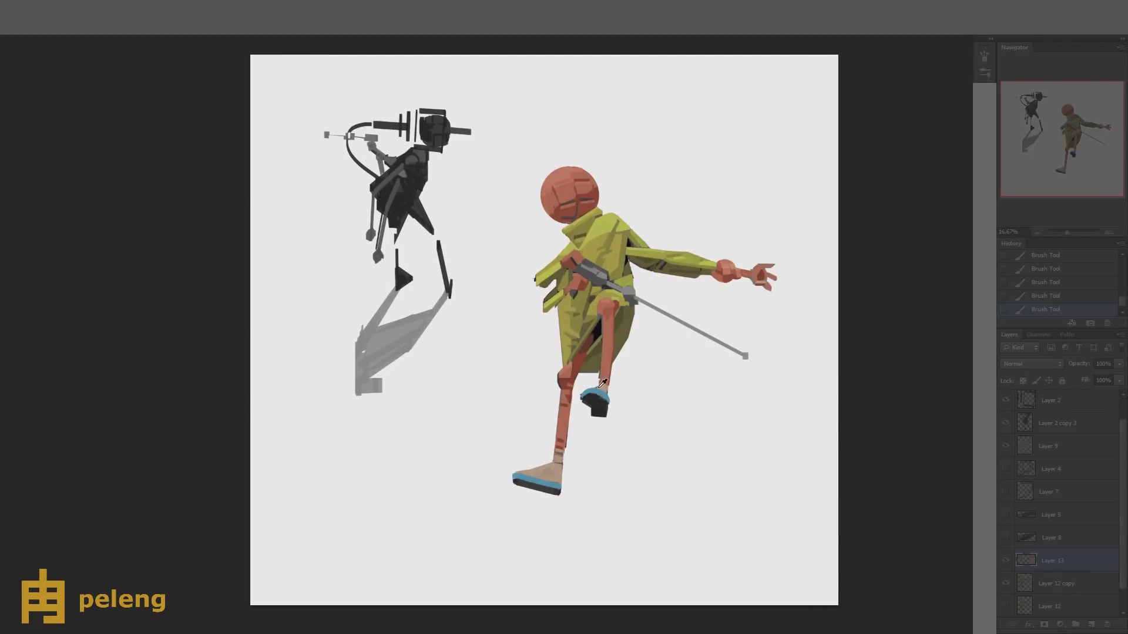
- Merge the new stroke layer into the figure layer and delete the hidden Layer 12
key("ctrl+e")
left_click(1049, 606)
key("Delete")
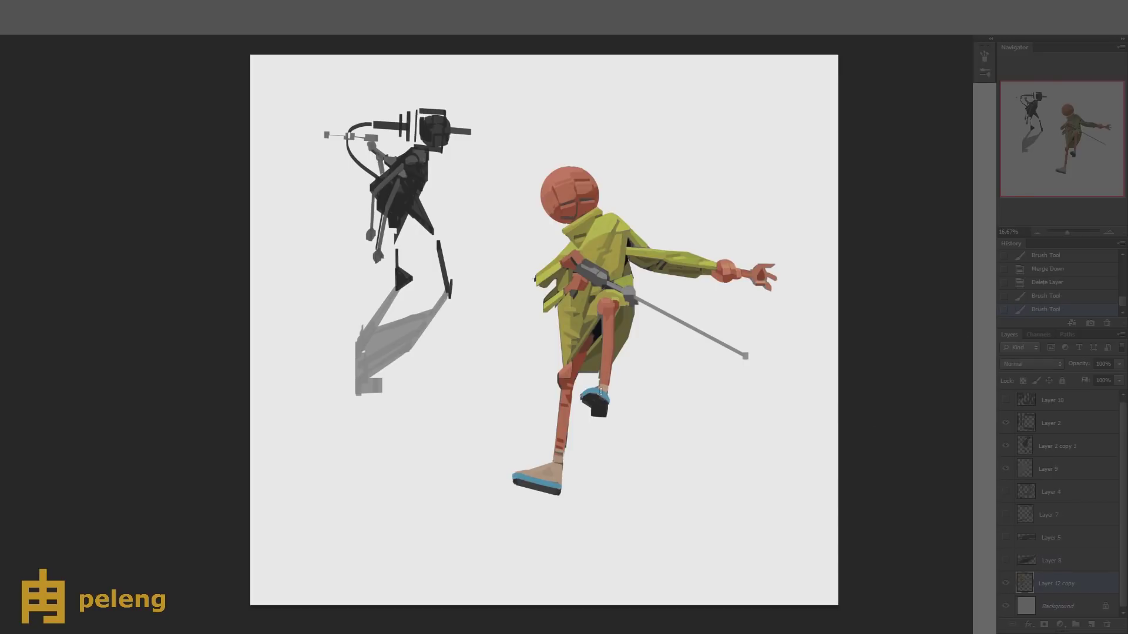
- Duplicate the figure layer and paint a beige band above the raised foot's ankle
left_click(1049, 283)
key("ctrl+j")
left_click(672, 370)
left_click(666, 523)
scroll(667, 522, "up", 2)
scroll(624, 454, "down", 2)
scroll(552, 257, "up", 1)
left_click(579, 433)
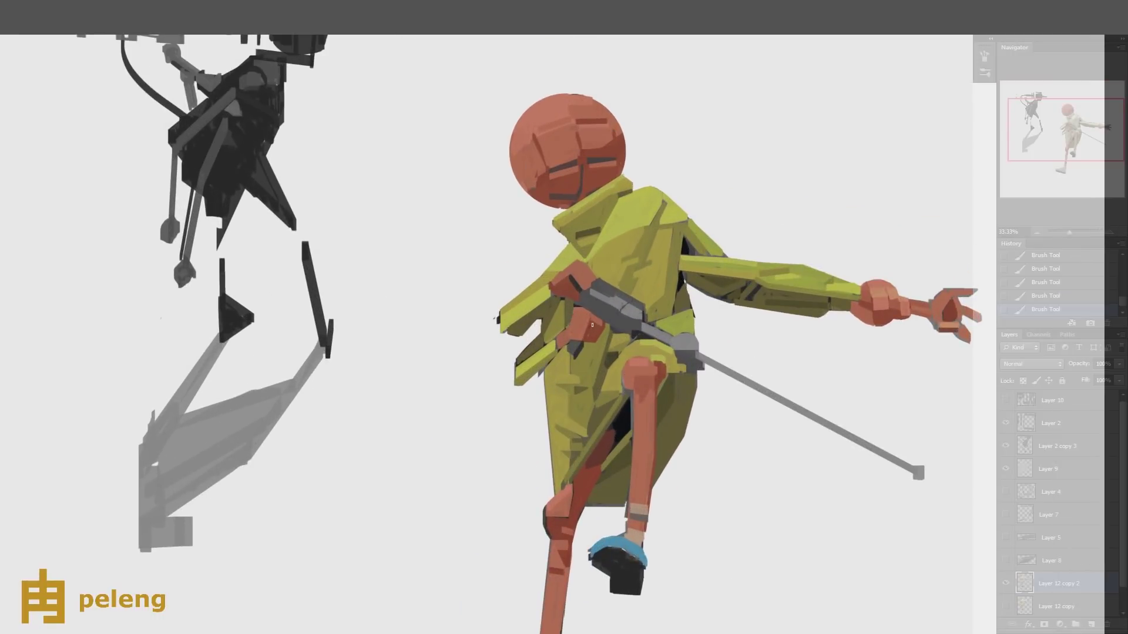
- Add a new layer and paint strokes on the lower hand beside the staff, then flip the canvas
right_click(598, 315)
left_click(1093, 626)
left_click(585, 338)
left_click(582, 335)
left_click(583, 317)
key("ctrl+0")
key("ctrl+shift+h")
key("ctrl+plus")
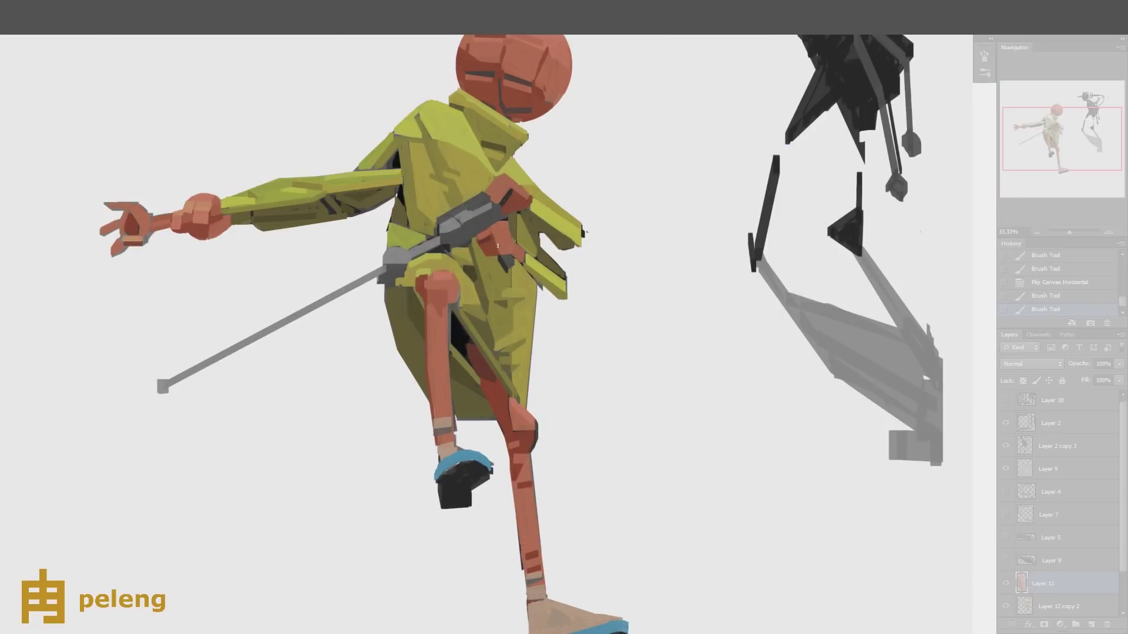
- Refine the lower hand's palm and fingers under the staff with salmon-red strokes in mirrored view
left_click(498, 245)
left_click(497, 247)
left_click_drag(498, 242, 499, 257)
left_click(511, 258)
scroll(482, 274, "up", 2)
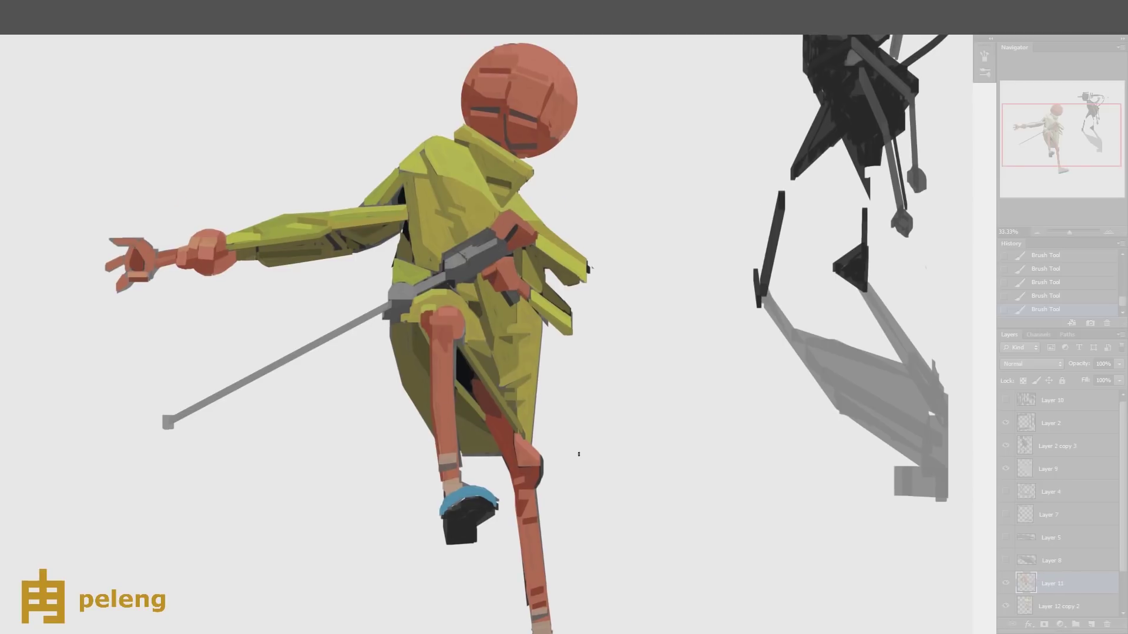
scroll(566, 326, "up", 1)
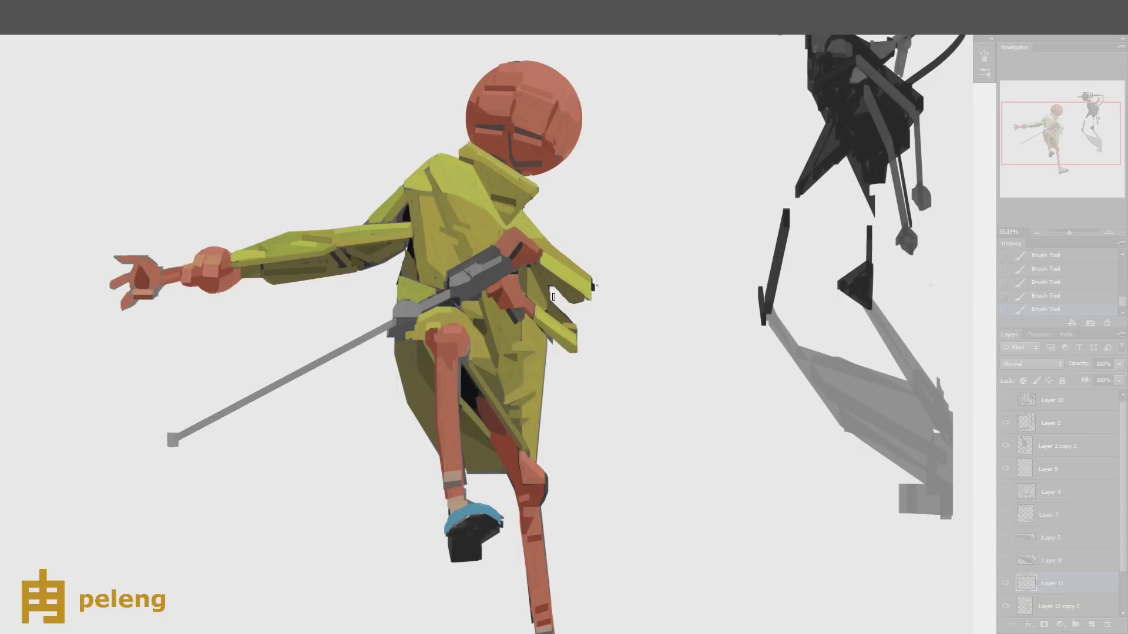
- Paint strokes between the near sleeve's torn strips and merge the layer into the figure layer
left_click_drag(553, 296, 560, 303)
left_click_drag(561, 305, 568, 311)
left_click_drag(569, 312, 576, 318)
key("ctrl+e")
- Touch up the gap between the near sleeve's strips with the brush and clean its edges with the Eraser
key("b")
left_click(551, 299)
left_click(551, 299)
left_click(551, 299)
key("e")
left_click(551, 299)
left_click(555, 311)
left_click(562, 334)
left_click(559, 340)
left_click(553, 346)
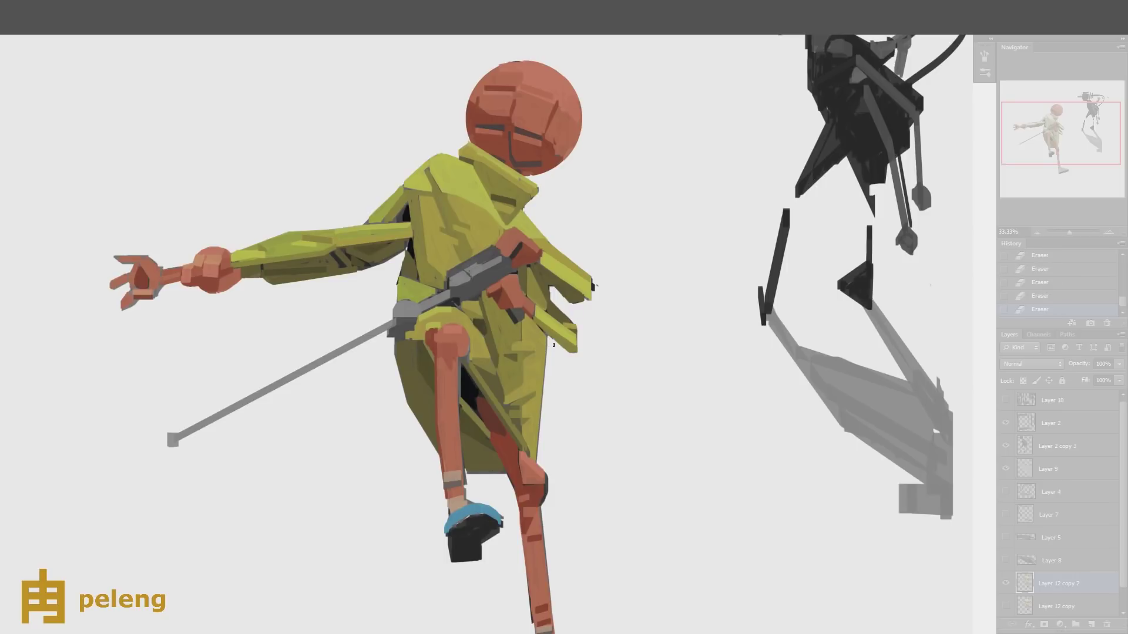
- Extend the lower hand's fingers over the near sleeve's lower strip with salmon-red strokes
key("b")
left_click(527, 322)
left_click(536, 330)
left_click(537, 327)
left_click(530, 319)
left_click(534, 326)
scroll(534, 282, "up", 1)
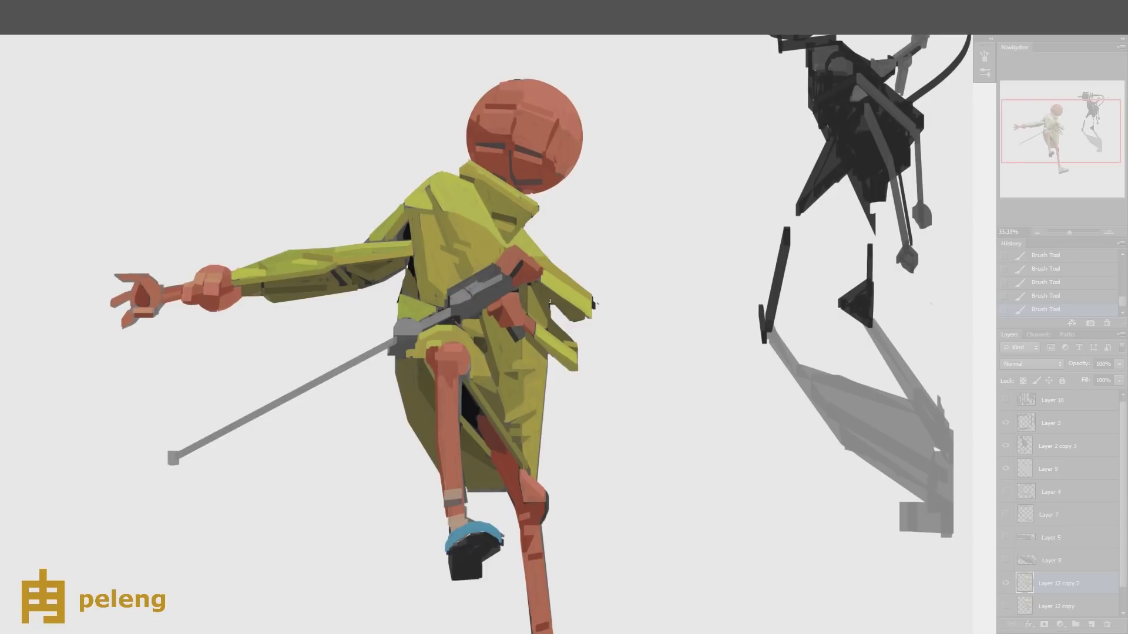
- Fill the gap between the near sleeve's strips and reshape the upper strip with sampled coat colours
left_click_drag(555, 300, 544, 318)
left_click(452, 335, "alt")
left_click(586, 294, "alt")
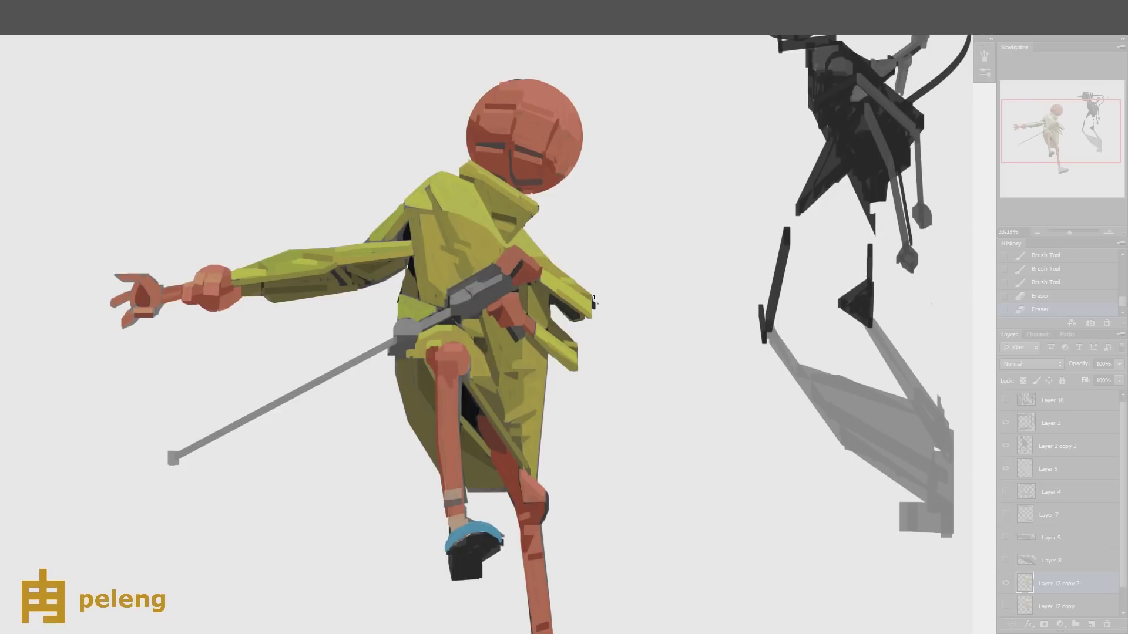
- Clean the outer edges of the near sleeve's strips, undo the last strokes and flip the canvas horizontally
mouse_move(593, 296)
left_mouse_down()
mouse_move(594, 314)
mouse_move(592, 291)
mouse_move(568, 272)
left_mouse_up()
left_click_drag(563, 269, 558, 265)
left_click_drag(555, 264, 549, 258)
mouse_move(573, 334)
left_mouse_down()
mouse_move(577, 349)
mouse_move(566, 347)
mouse_move(576, 349)
left_mouse_up()
key("ctrl+alt+z")
key("ctrl+alt+z")
key("ctrl+alt+z")
key("ctrl+alt+z")
key("ctrl+alt+z")
key("ctrl+minus")
key("ctrl+minus")
key("h")
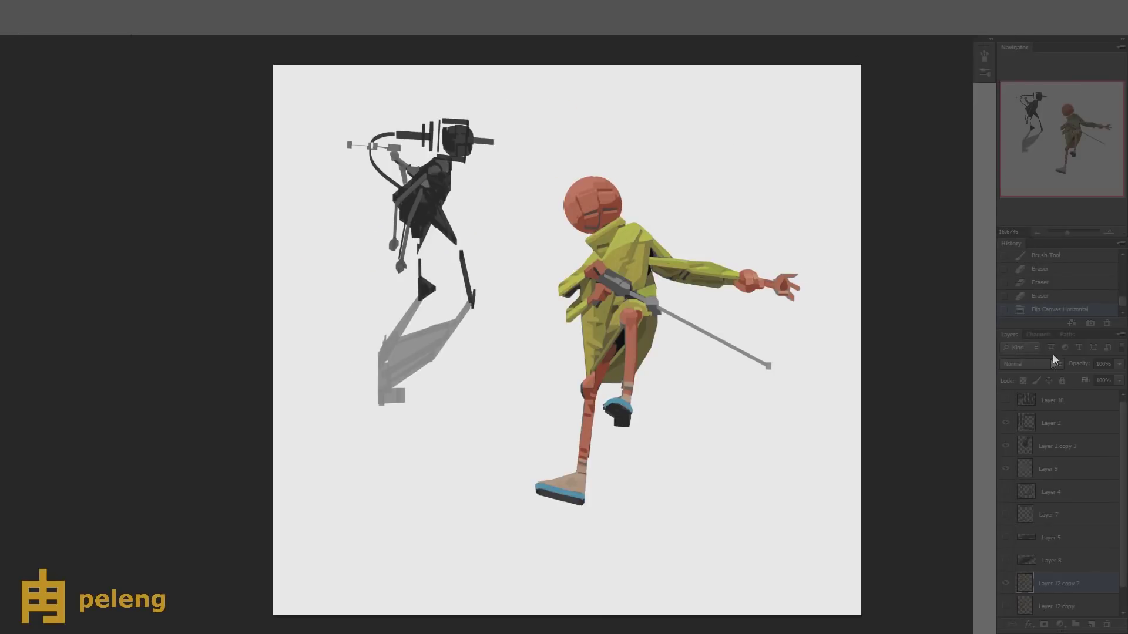
- Duplicate the figure layer, fill the dark gap under the near sleeve's upper strip with olive and clean the edge below the collar
left_click_drag(1051, 606, 1106, 624)
key("ctrl+j")
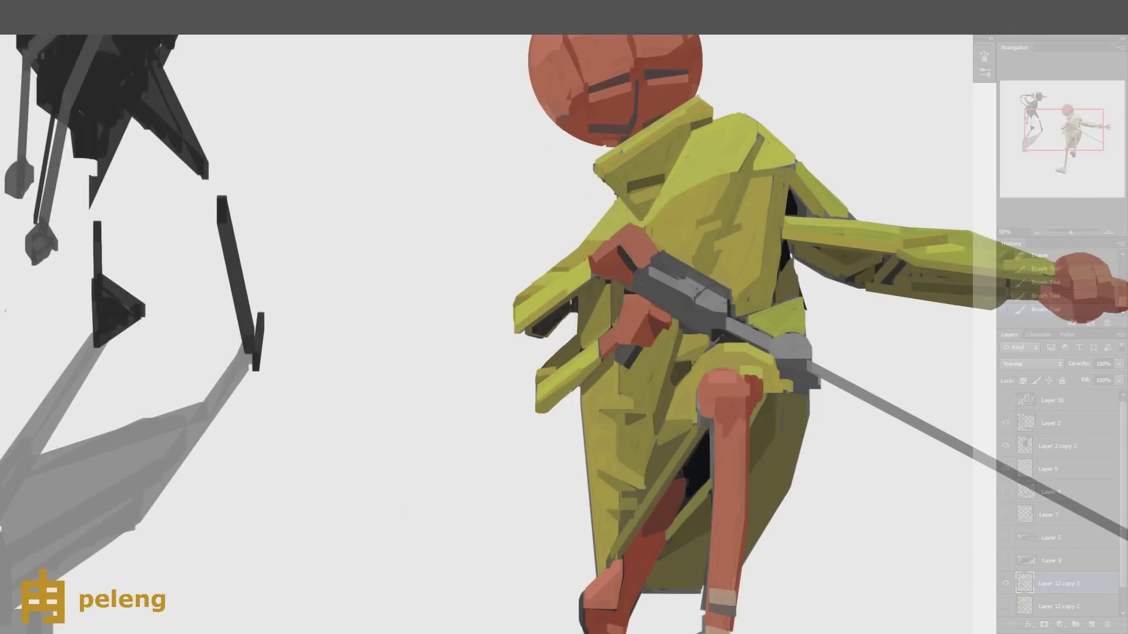
mouse_move(576, 324)
left_mouse_down()
mouse_move(544, 326)
mouse_move(537, 430)
mouse_move(547, 340)
mouse_move(569, 316)
mouse_move(529, 335)
left_mouse_up()
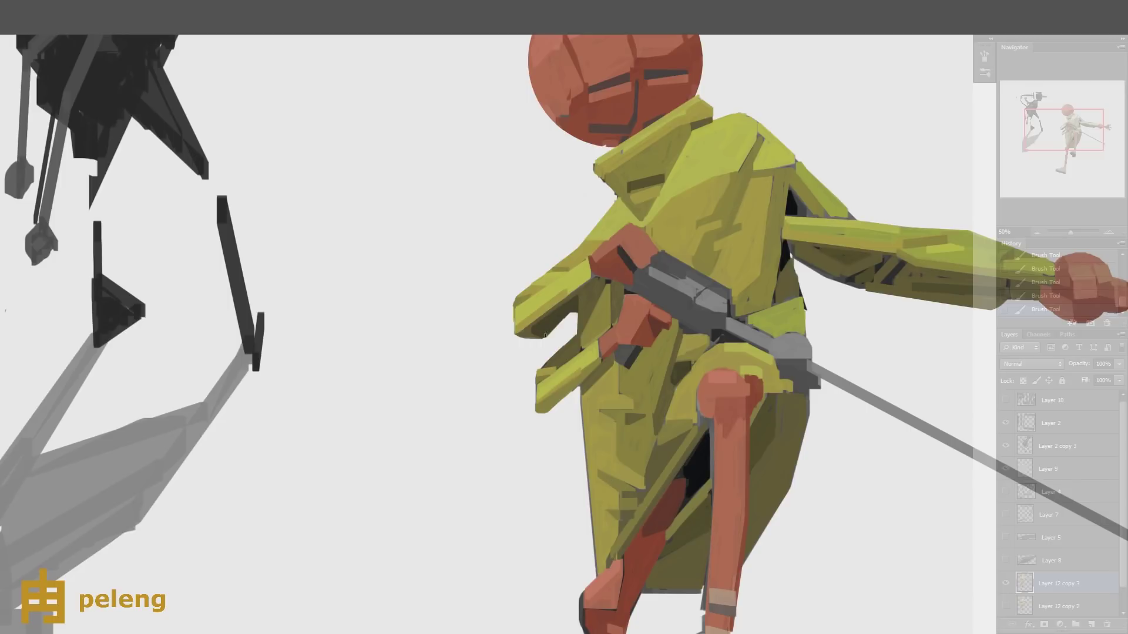
scroll(566, 270, "up", 1)
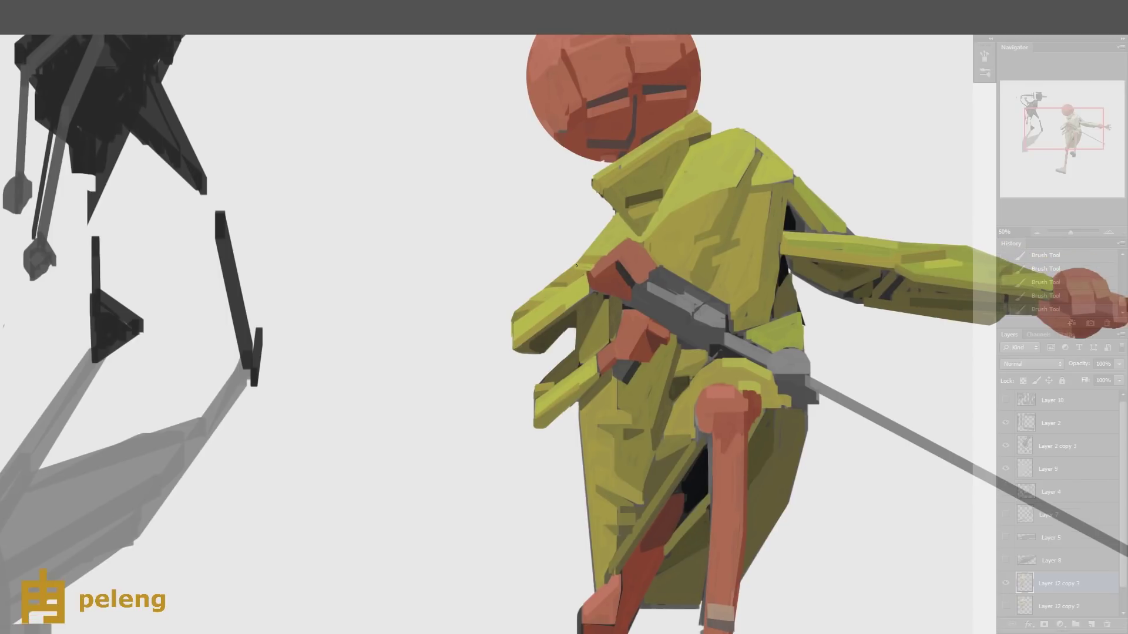
scroll(573, 259, "up", 1)
scroll(579, 275, "down", 3)
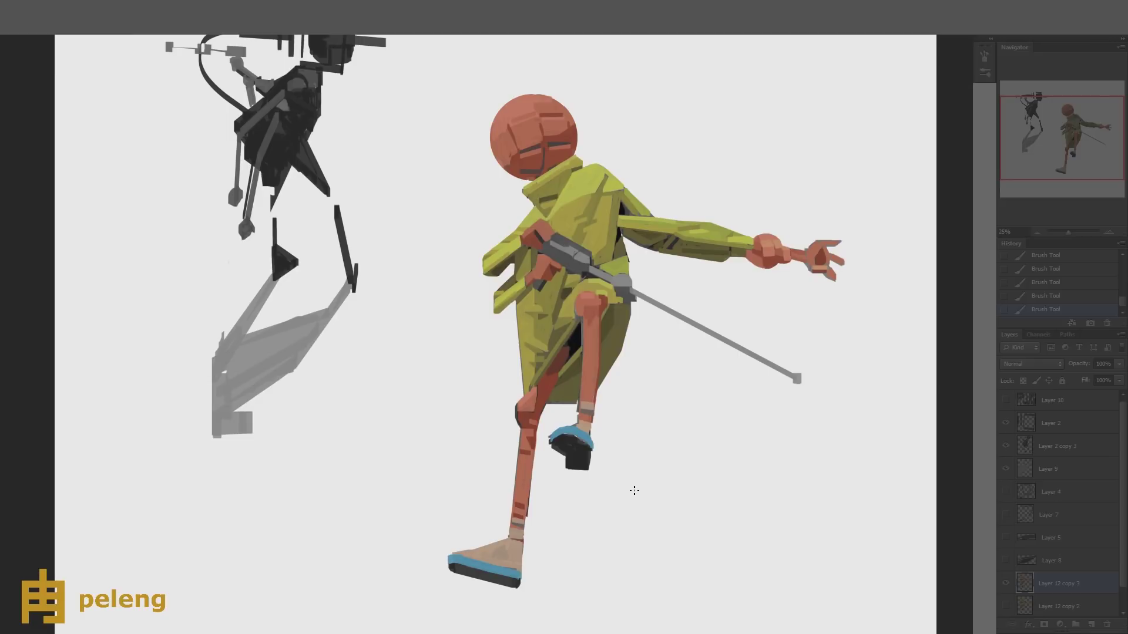
left_click(1109, 233)
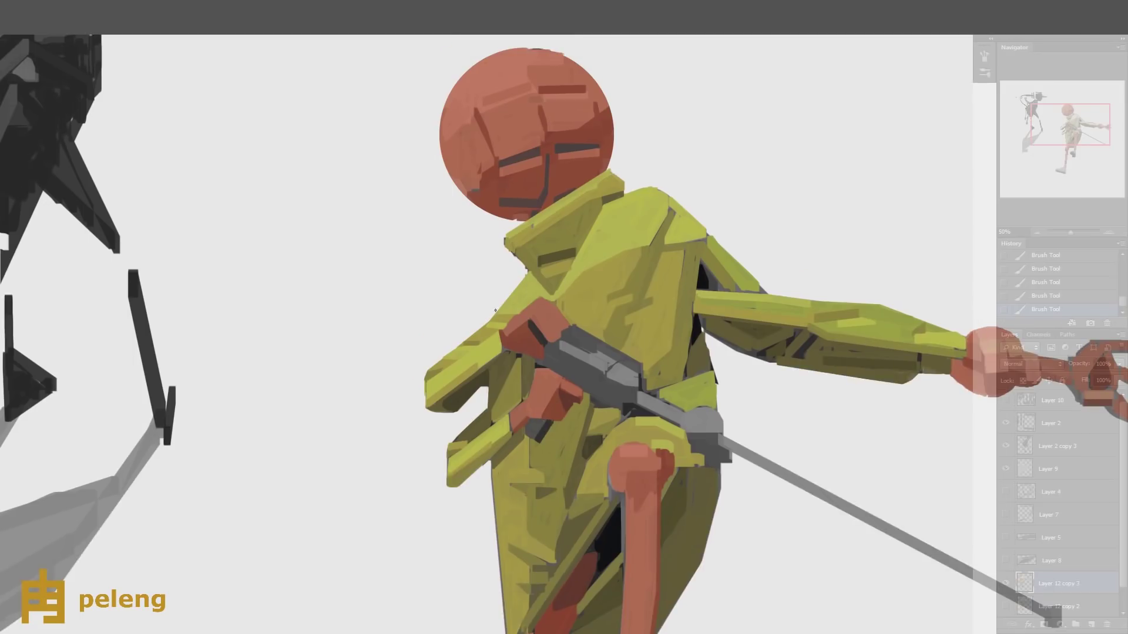
left_click_drag(510, 252, 523, 277)
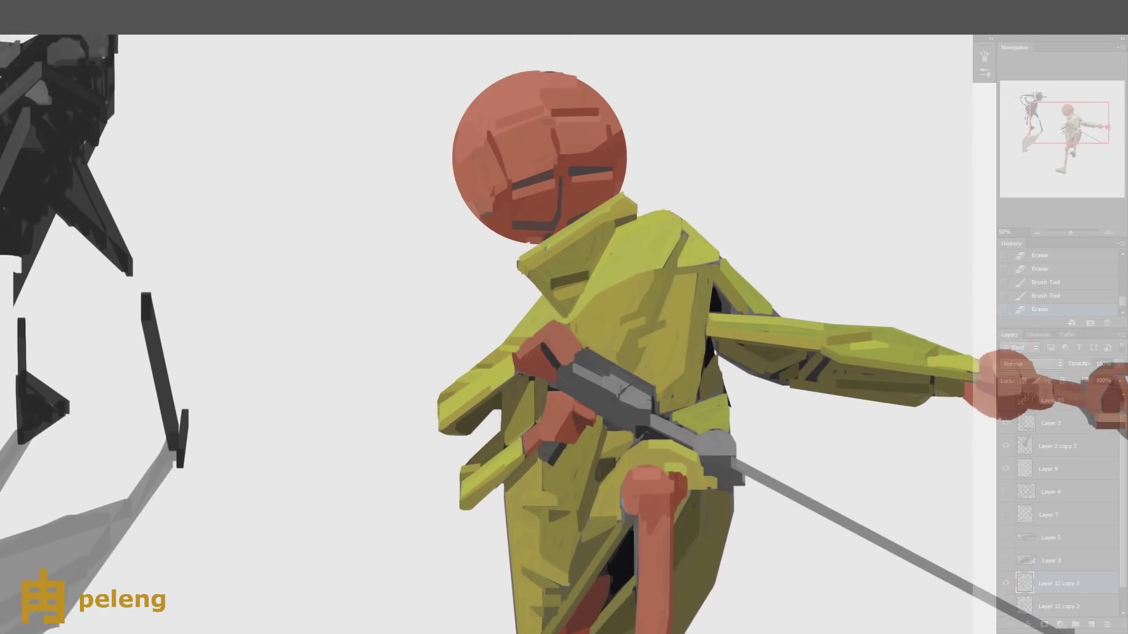
- Paint pale blue highlight strokes along the upper edge of the near sleeve on a new layer
key("ctrl+shift+alt+n")
left_click_drag(442, 397, 544, 295)
mouse_move(473, 380)
left_mouse_down()
mouse_move(551, 306)
mouse_move(526, 332)
left_mouse_up()
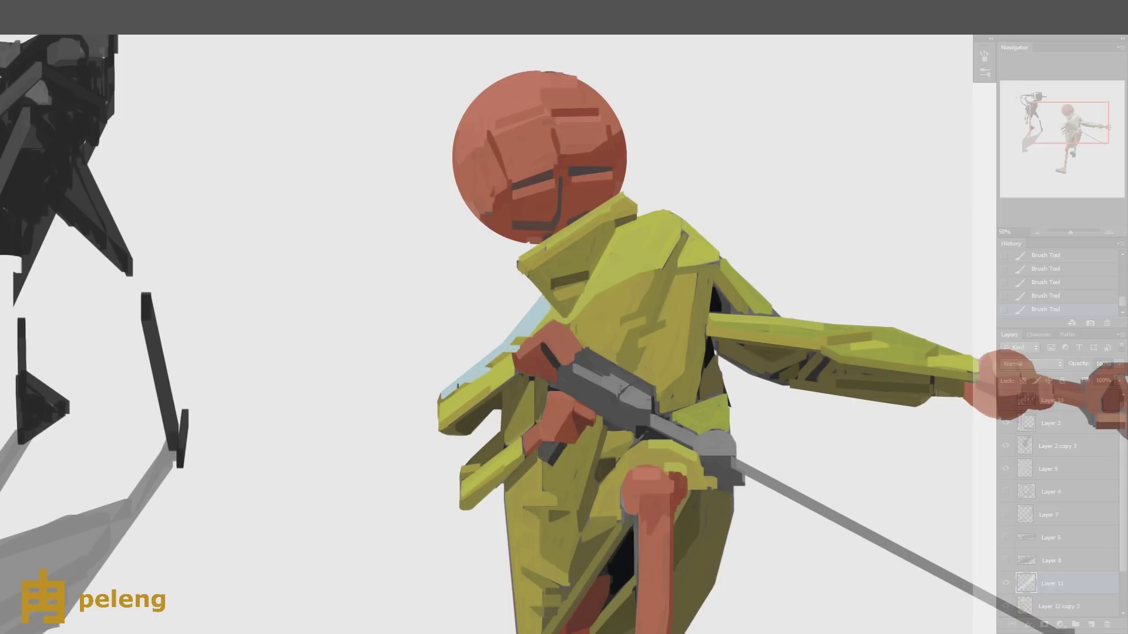
mouse_move(458, 385)
left_mouse_down()
mouse_move(440, 407)
mouse_move(511, 355)
left_mouse_up()
left_click_drag(440, 406, 455, 392)
key("ctrl+minus")
key("ctrl+minus")
key("ctrl+minus")
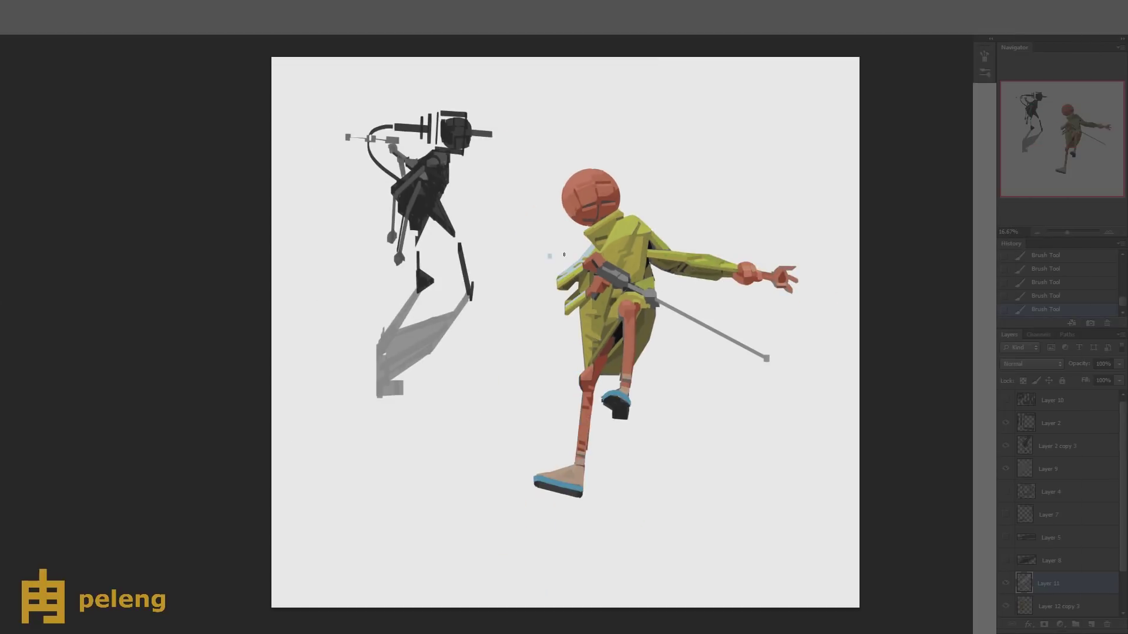
- Add a semi-transparent pale blue highlight to the lower hand and lower sleeve strip, erase the excess and merge it down
key("e")
left_click(550, 256)
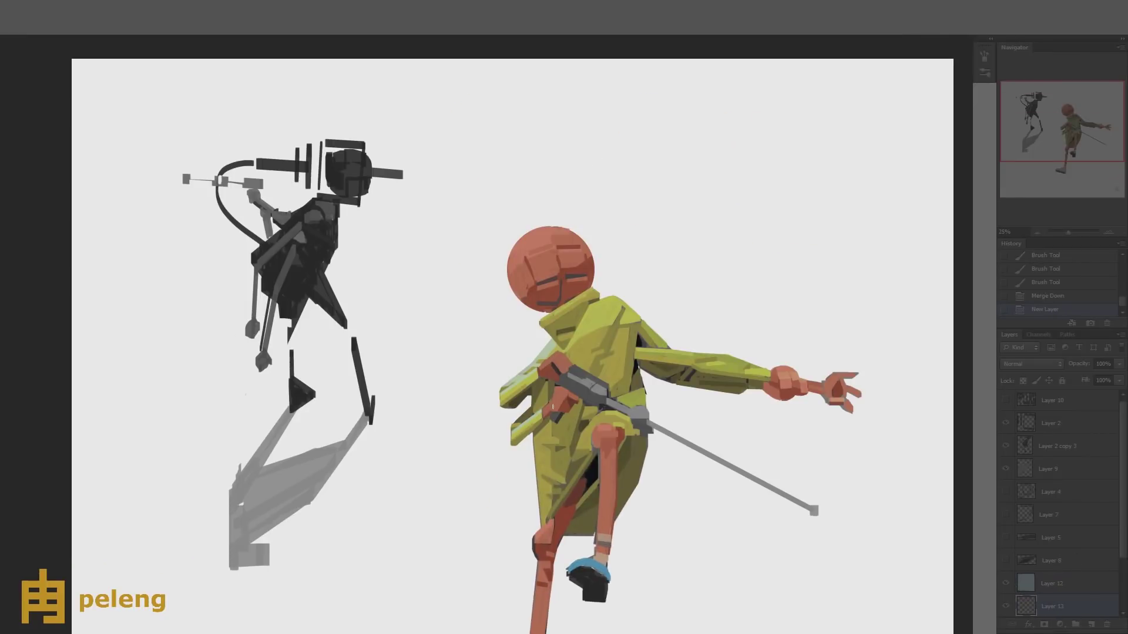
mouse_move(552, 406)
left_mouse_down()
mouse_move(563, 389)
mouse_move(551, 404)
left_mouse_up()
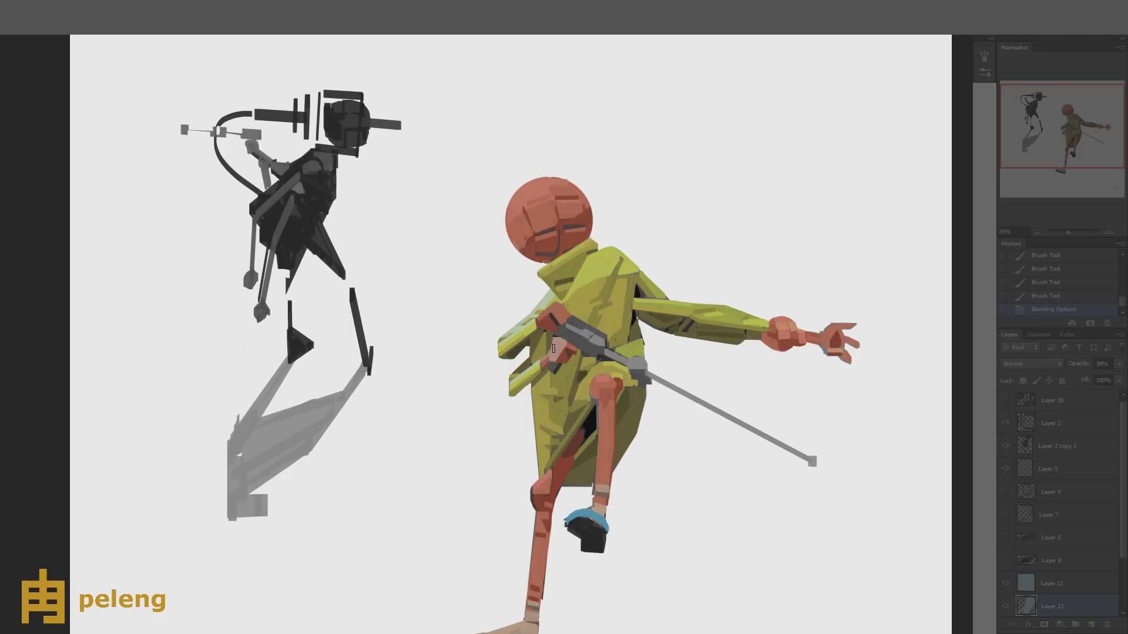
left_click_drag(552, 349, 532, 332)
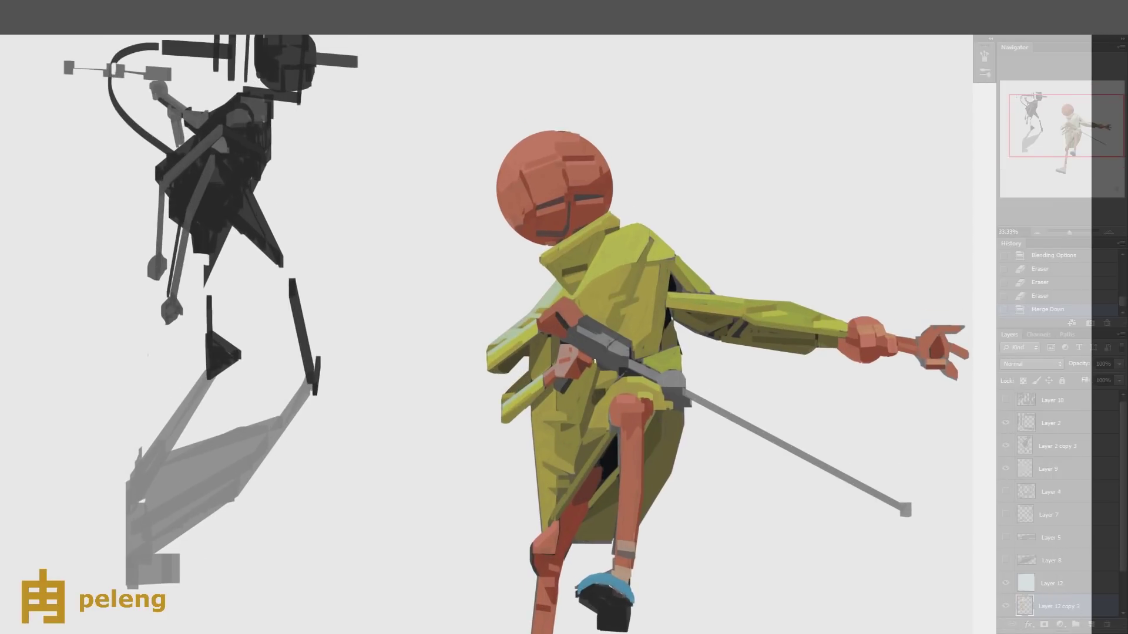
- Touch up the upper hand and the grey staff grip beside it with brush strokes
mouse_move(549, 322)
left_mouse_down()
mouse_move(614, 370)
mouse_move(596, 359)
left_mouse_up()
left_click_drag(590, 355, 603, 363)
scroll(598, 366, "down", 1)
key("ctrl+minus")
key("ctrl+minus")
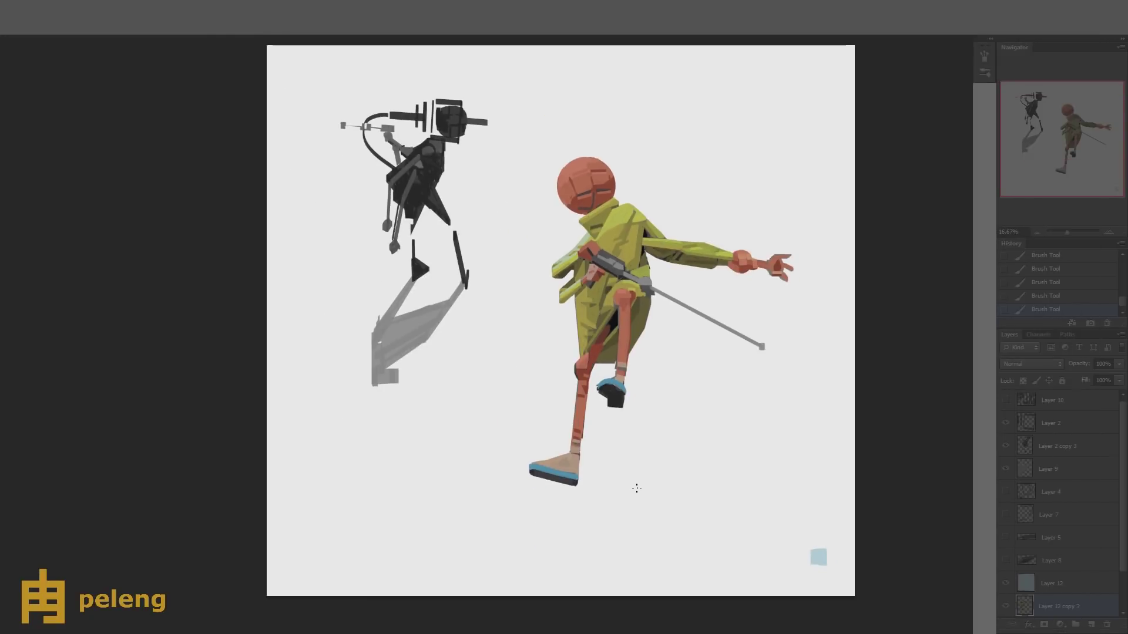
key("ctrl+plus")
key("ctrl+plus")
key("ctrl+plus")
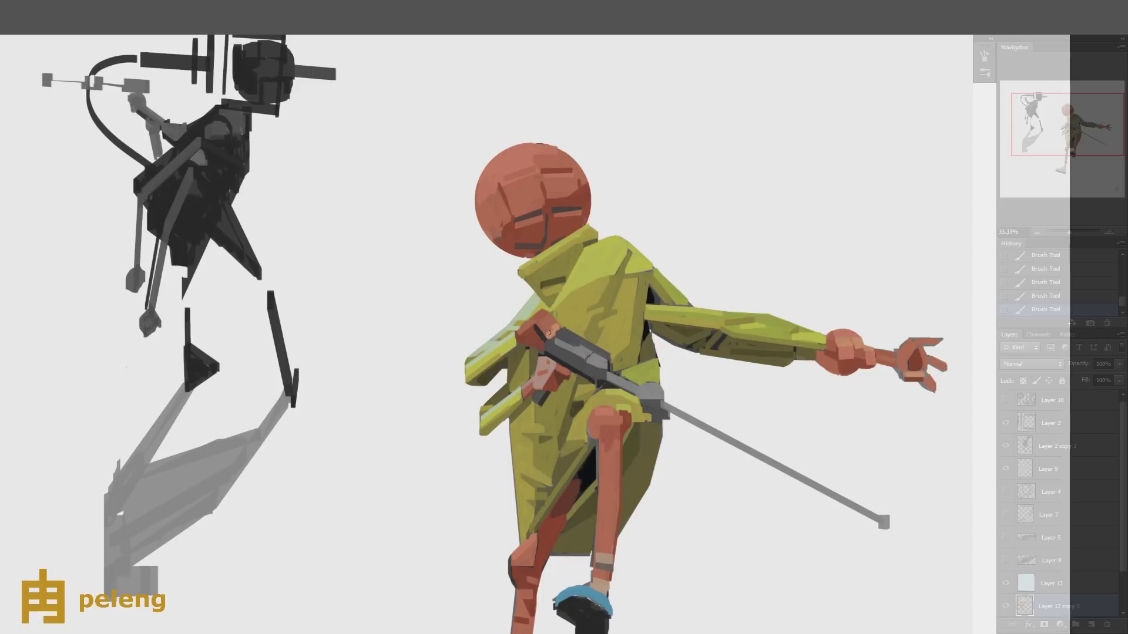
- Reshape the upper hand holding the staff with salmon-red strokes on a new layer
key("ctrl+shift+alt+n")
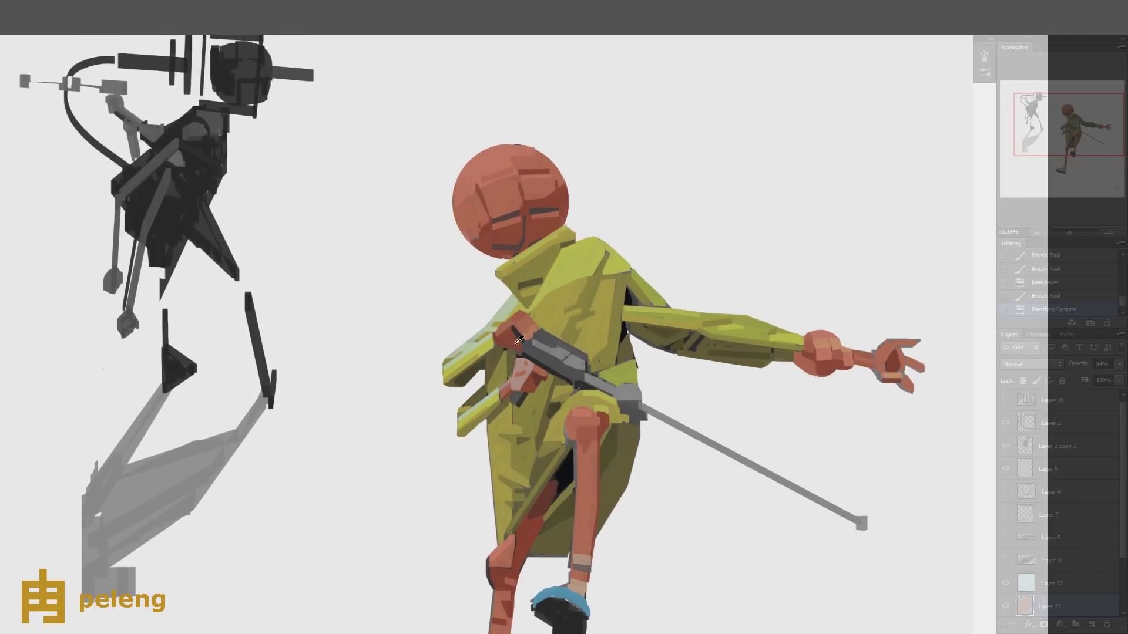
left_click(510, 339)
left_click(502, 337)
left_click(494, 338)
key("0")
mouse_move(529, 333)
left_mouse_down()
mouse_move(487, 394)
mouse_move(529, 315)
left_mouse_up()
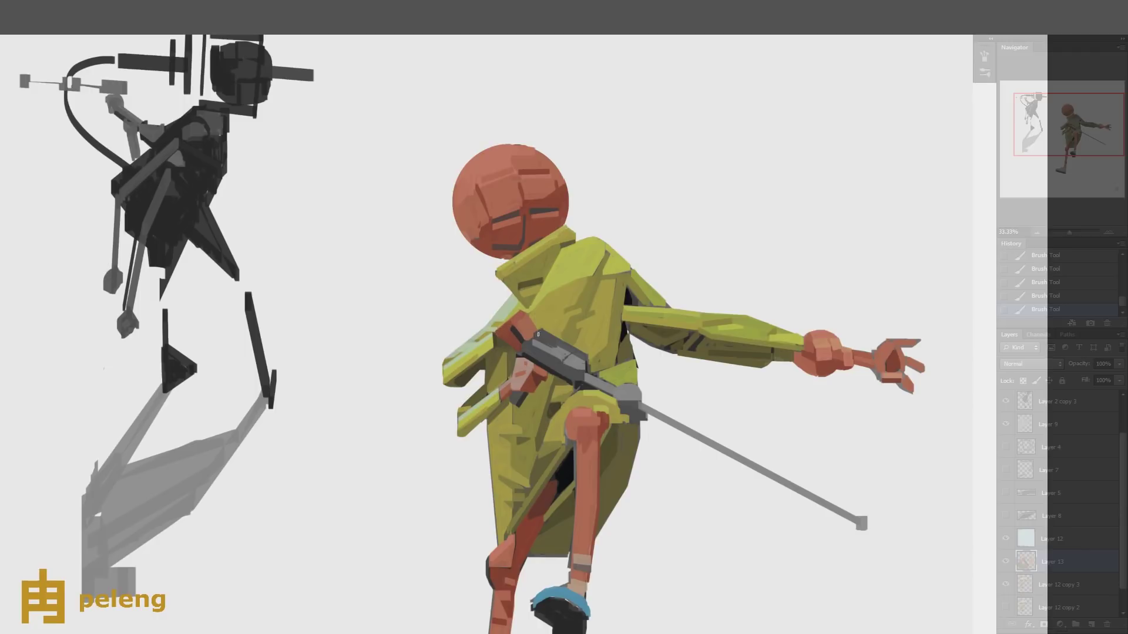
left_click_drag(543, 326, 537, 327)
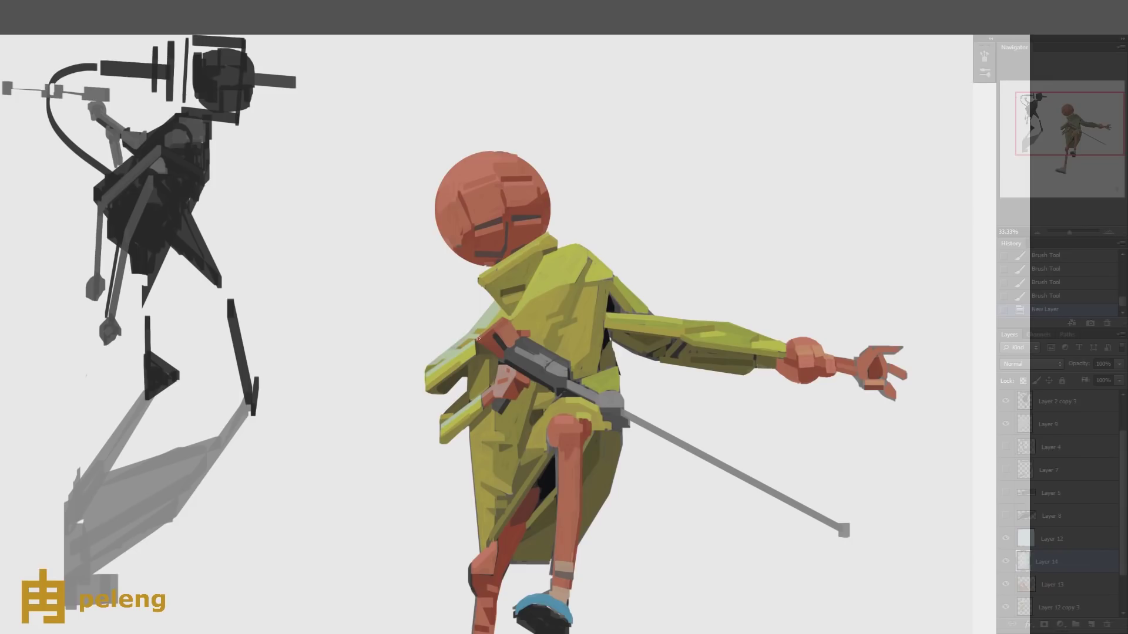
- Paint a pale blue highlight across the back of the upper hand on a reduced-opacity layer
left_click(1034, 233)
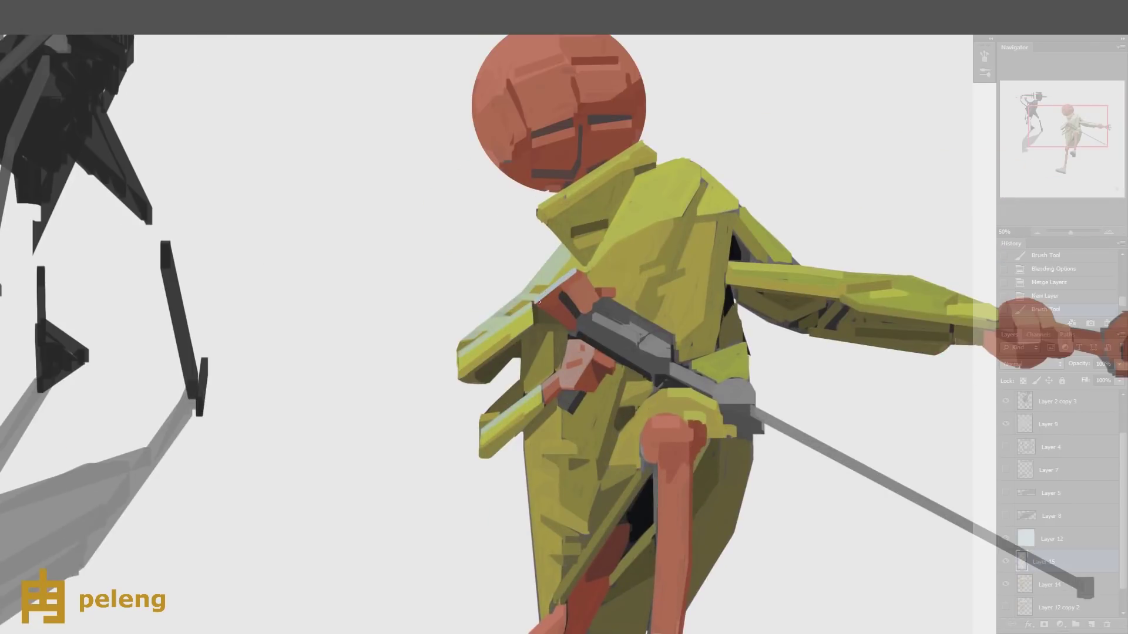
left_click_drag(572, 274, 543, 299)
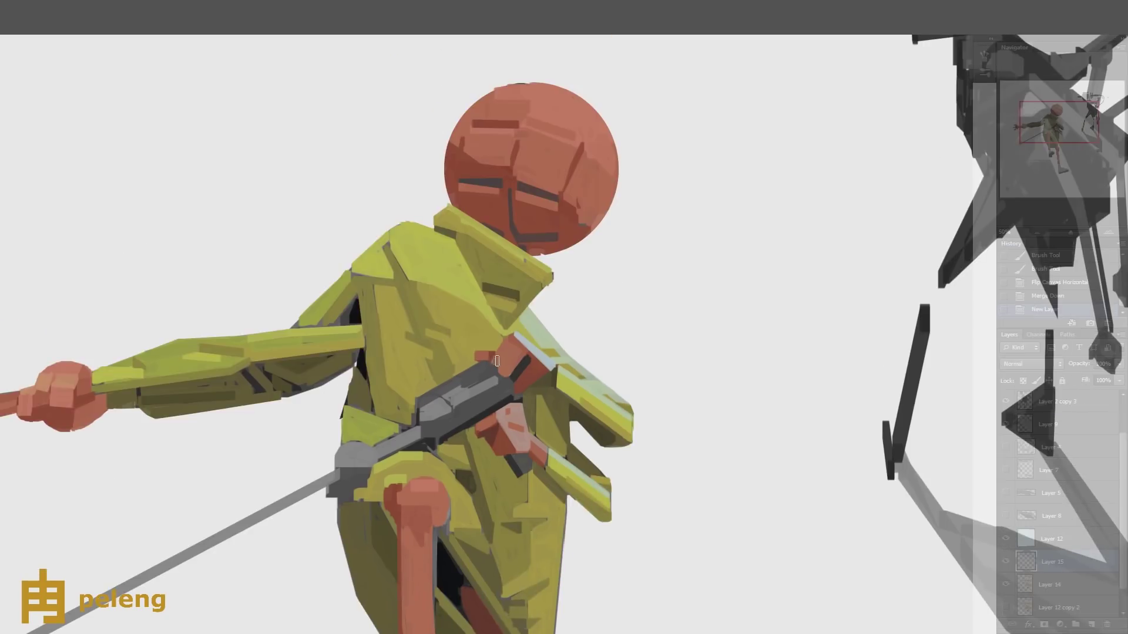
left_click_drag(497, 360, 509, 341)
mouse_move(514, 344)
left_mouse_down()
mouse_move(523, 353)
mouse_move(505, 372)
left_mouse_up()
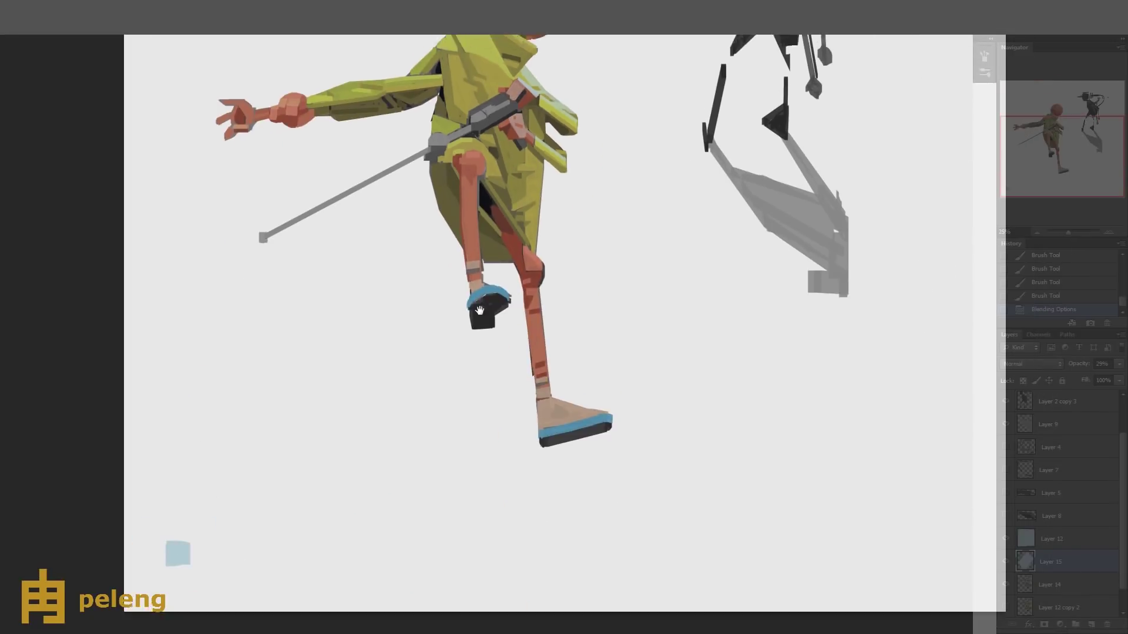
key("ctrl+minus")
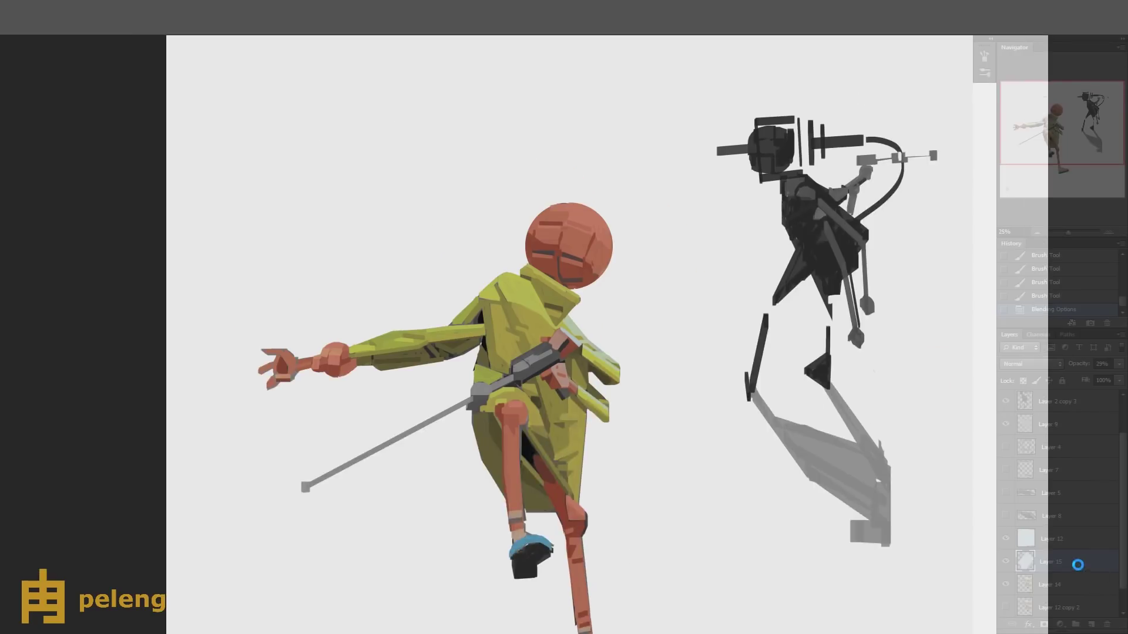
- Flip the canvas horizontally and refine the upper hand's lit knuckles on a new layer
key("ctrl+shift+h")
key("ctrl+shift+alt+n")
key("ctrl+plus")
left_click_drag(626, 350, 630, 340)
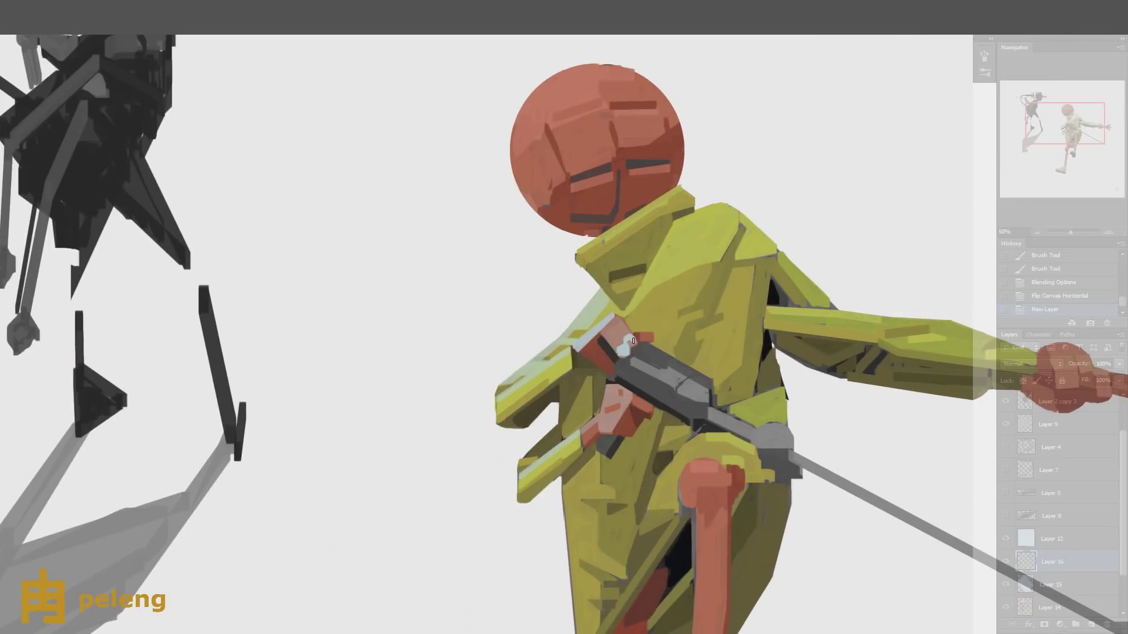
left_click_drag(266, 481, 252, 452)
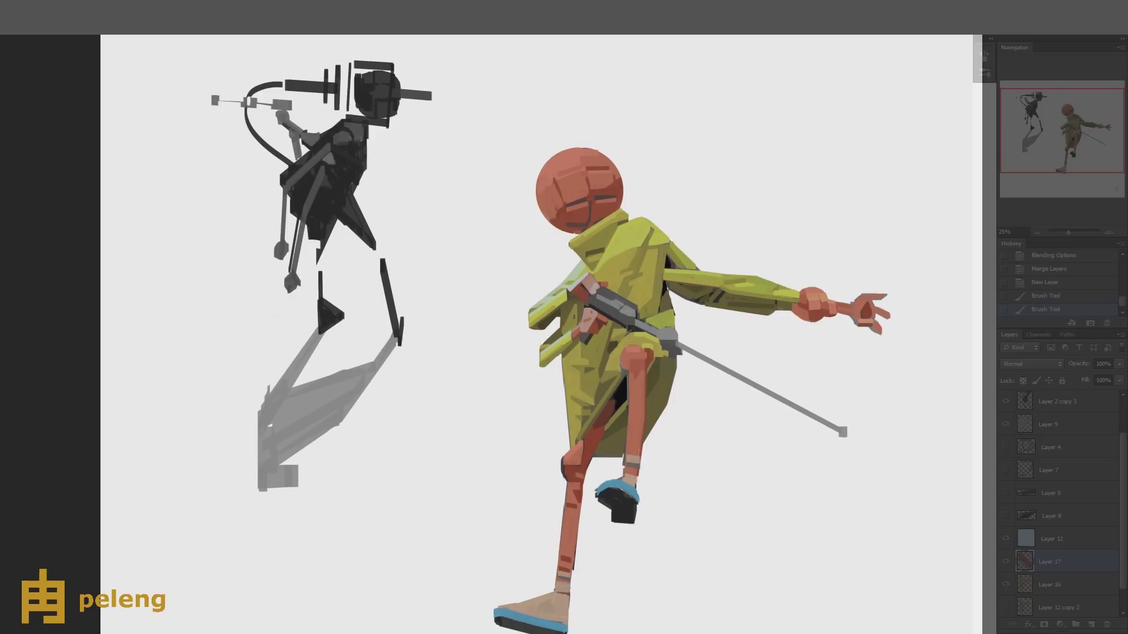
- Compare the last strokes by stepping through the history, then trim and repaint the upper hand's edge against the grip
key("ctrl+shift+z")
key("ctrl+shift+z")
key("ctrl+alt+z")
key("ctrl+alt+z")
left_click_drag(588, 294, 580, 353)
left_click(579, 358)
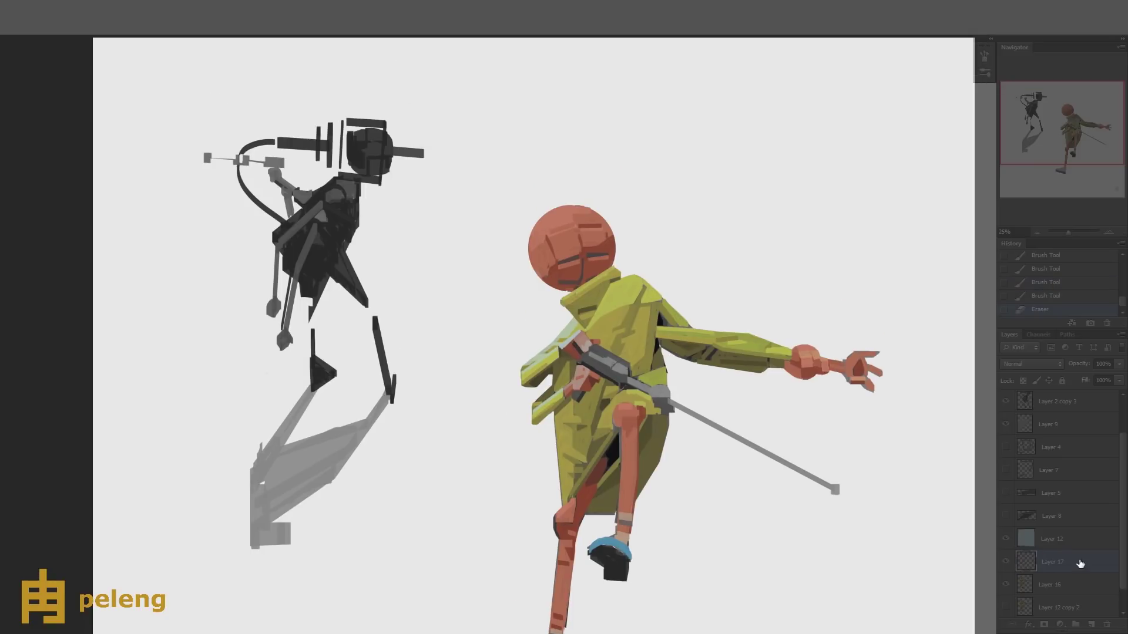
left_click(577, 348)
left_click(591, 360, "alt")
- Flip the canvas, darken the upper edge of the staff grip and flip the canvas back
key("h")
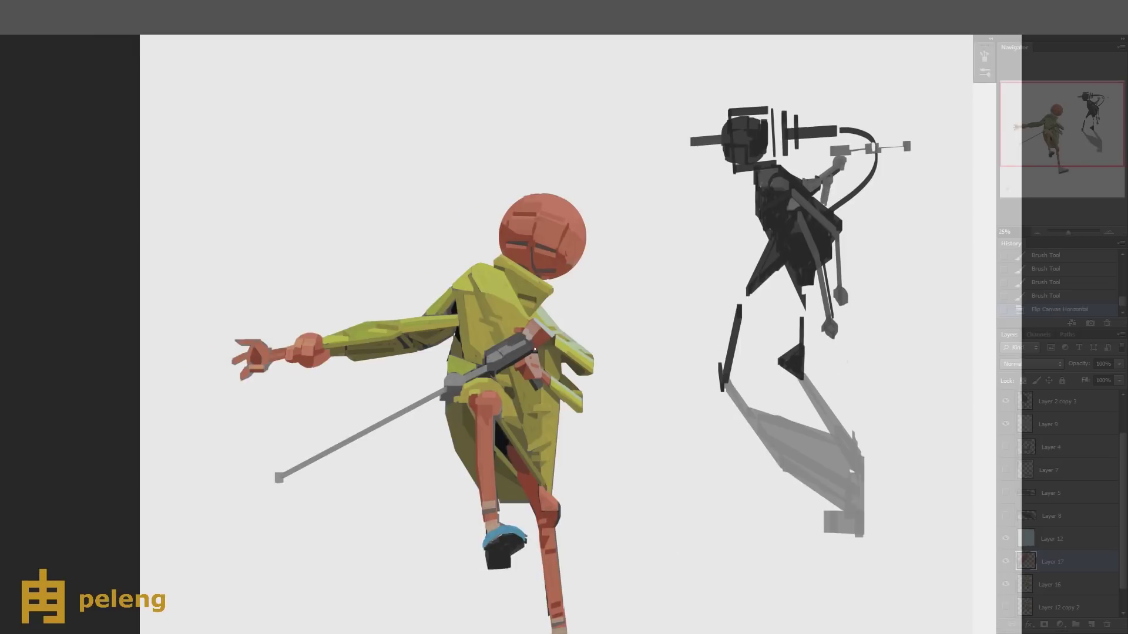
left_click(590, 495)
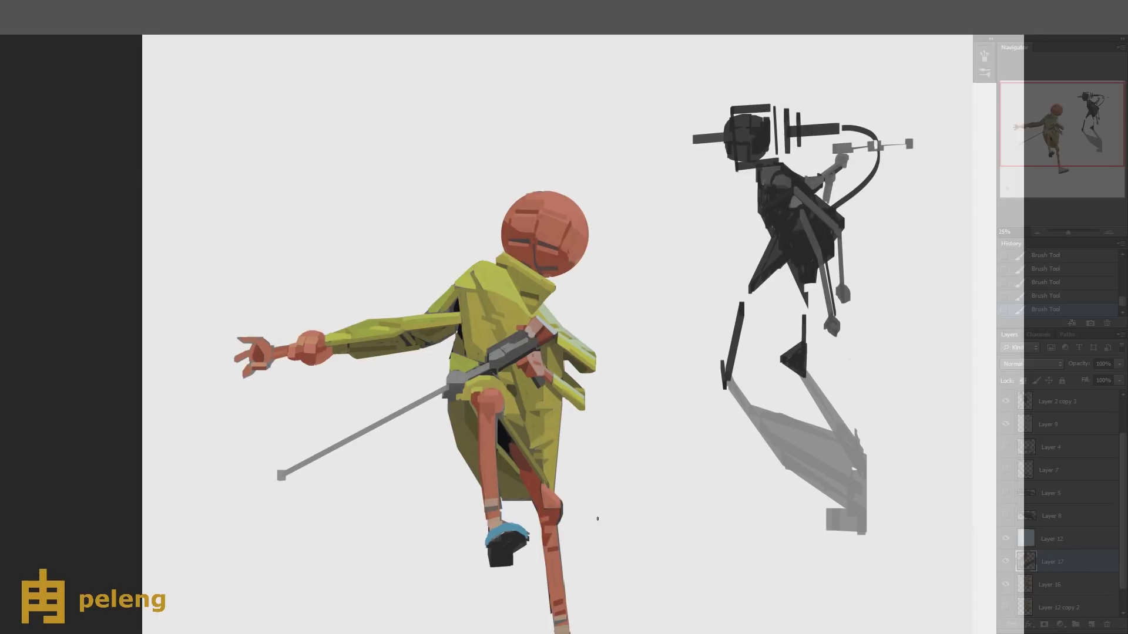
left_click(510, 339)
key("ctrl+alt+h")
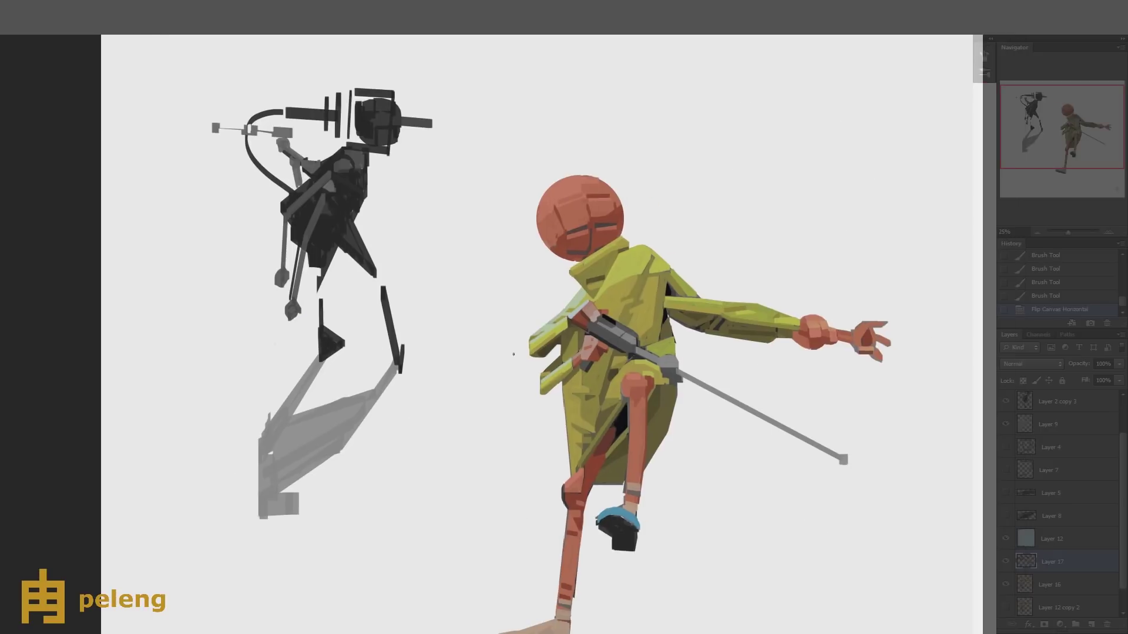
left_click_drag(708, 494, 631, 403)
scroll(788, 390, "down", 2)
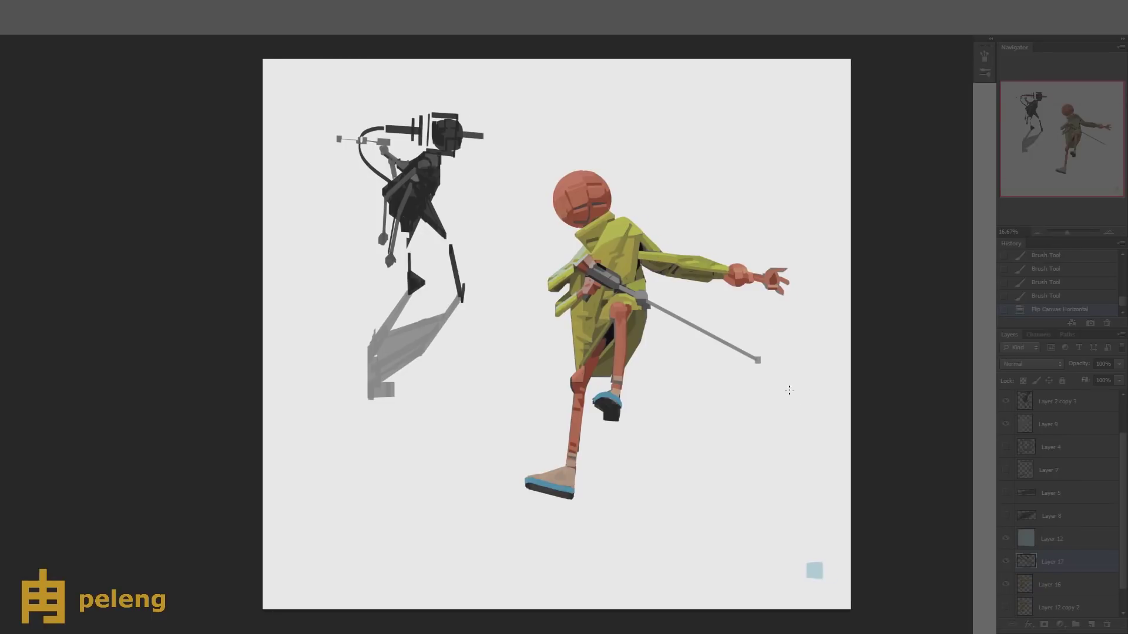
- Define the dark top and lighter side planes of the staff grip with brush strokes
scroll(691, 324, "up", 3)
key("Tab")
left_click_drag(690, 324, 672, 345)
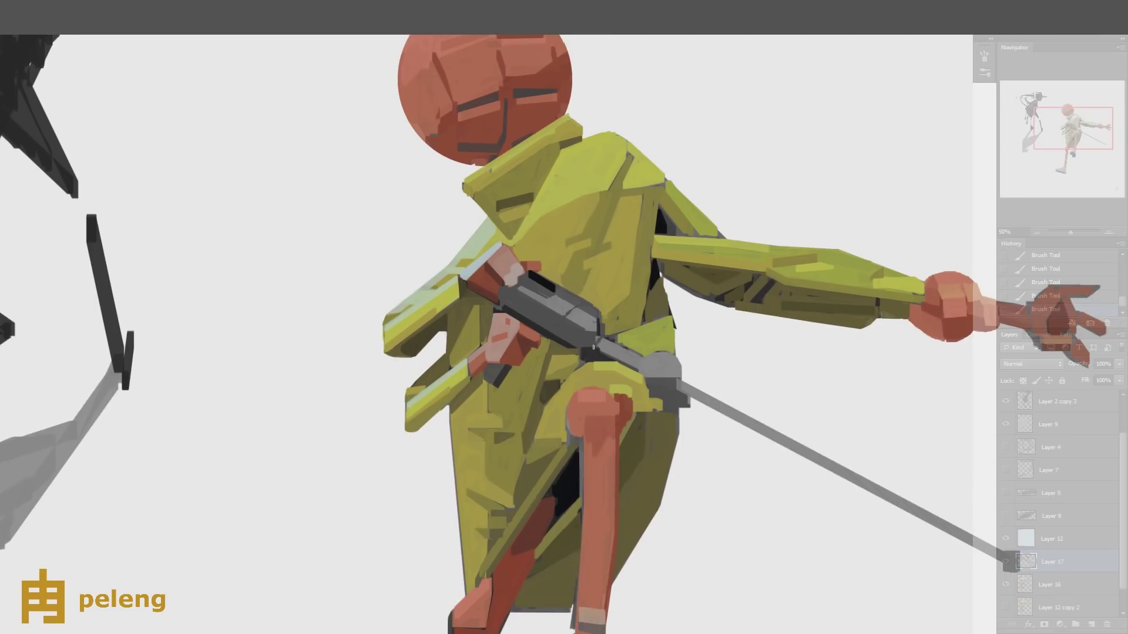
scroll(599, 349, "down", 2)
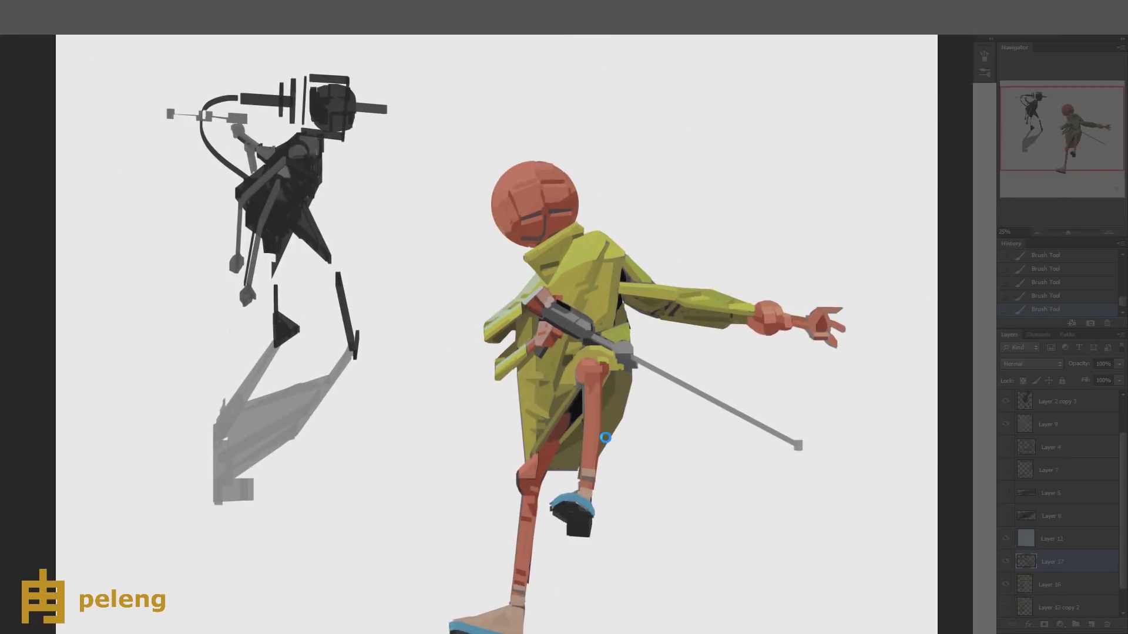
- Flip the canvas horizontally and sharpen the staff grip's shape with small dark strokes
key("h")
left_click(512, 463)
left_click(513, 463)
left_click(513, 463)
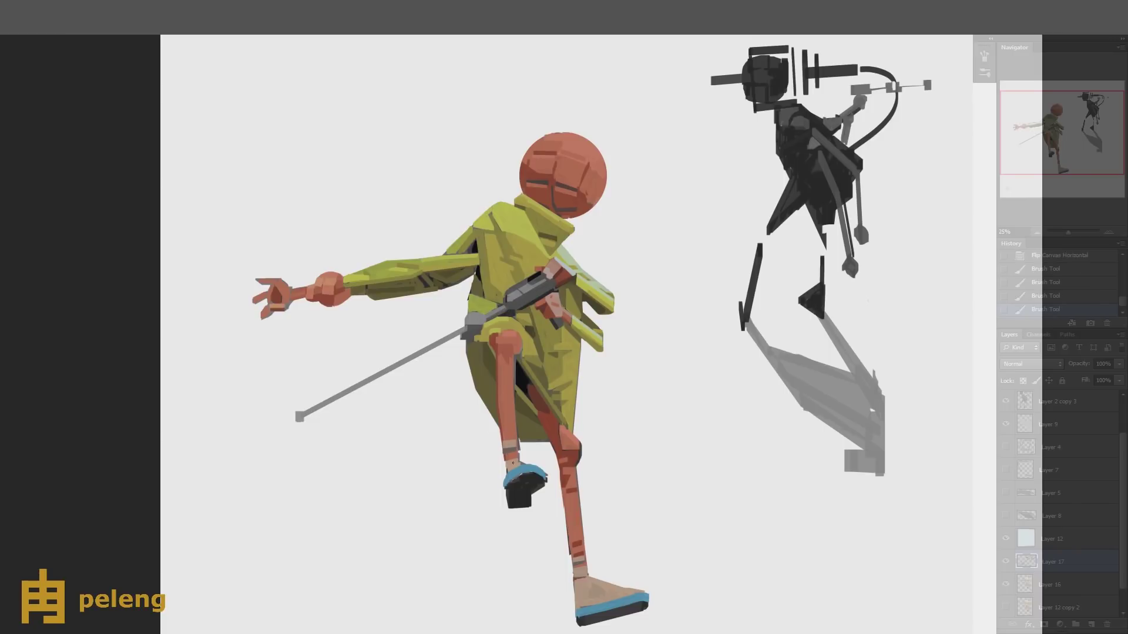
left_click(507, 302)
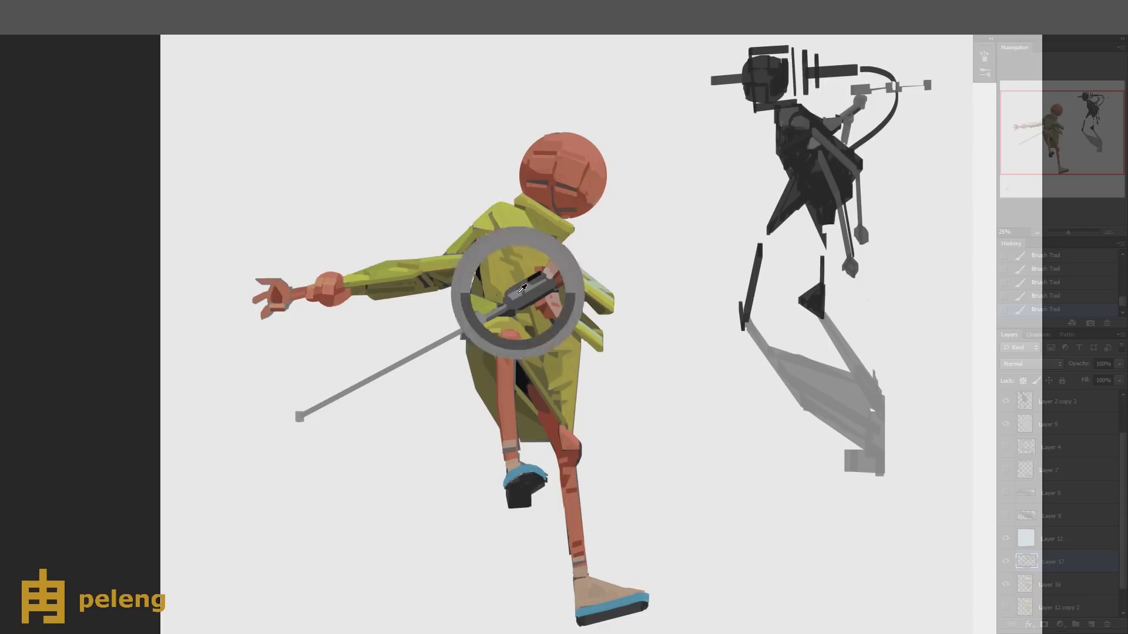
- Paint a highlight over the staff grip on a new layer, set the layer opacity to 31% and flip the canvas horizontally
key("ctrl+shift+alt+n")
left_click(515, 290)
left_click(515, 290)
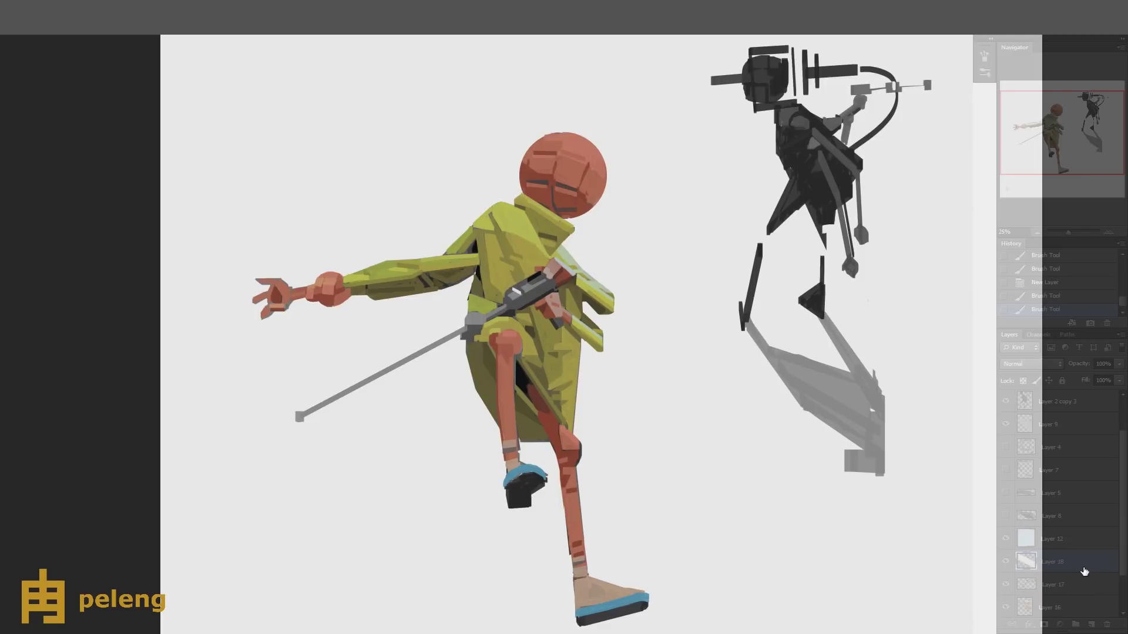
key("ctrl+shift+h")
- Sample the grip's grey and paint small detail strokes on the staff grip on a new layer
left_click(640, 288, "alt")
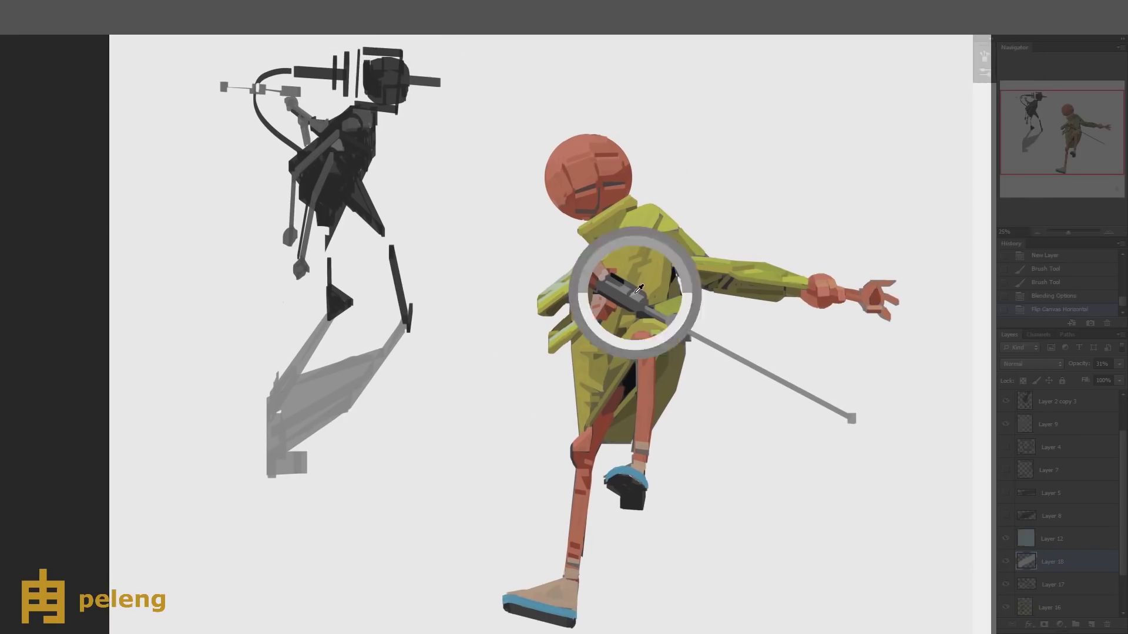
key("ctrl+shift+alt+n")
left_click(617, 288)
left_click(617, 288)
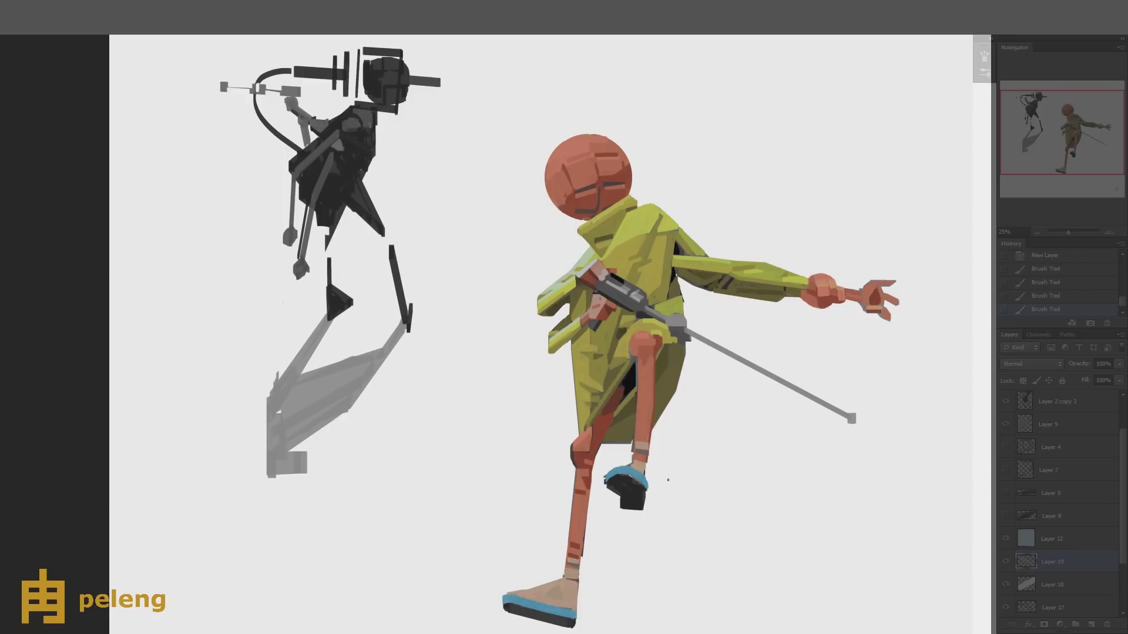
- Flip the canvas horizontally and touch up the gun's body with brush strokes, undoing the last change
key("ctrl+minus")
key("ctrl+shift+h")
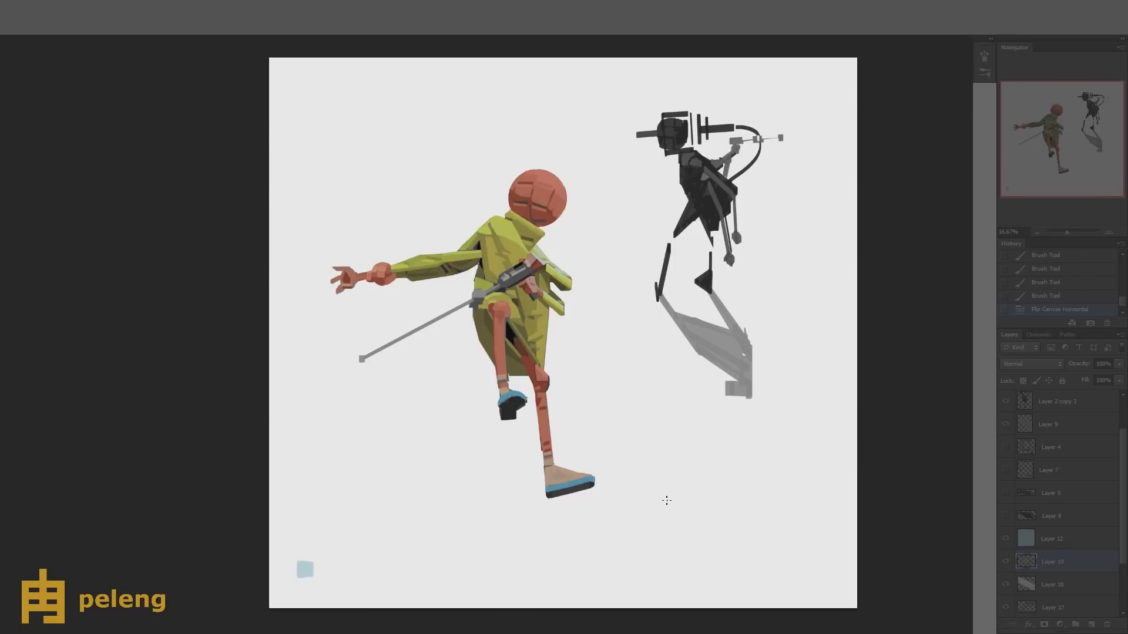
scroll(558, 352, "up", 2)
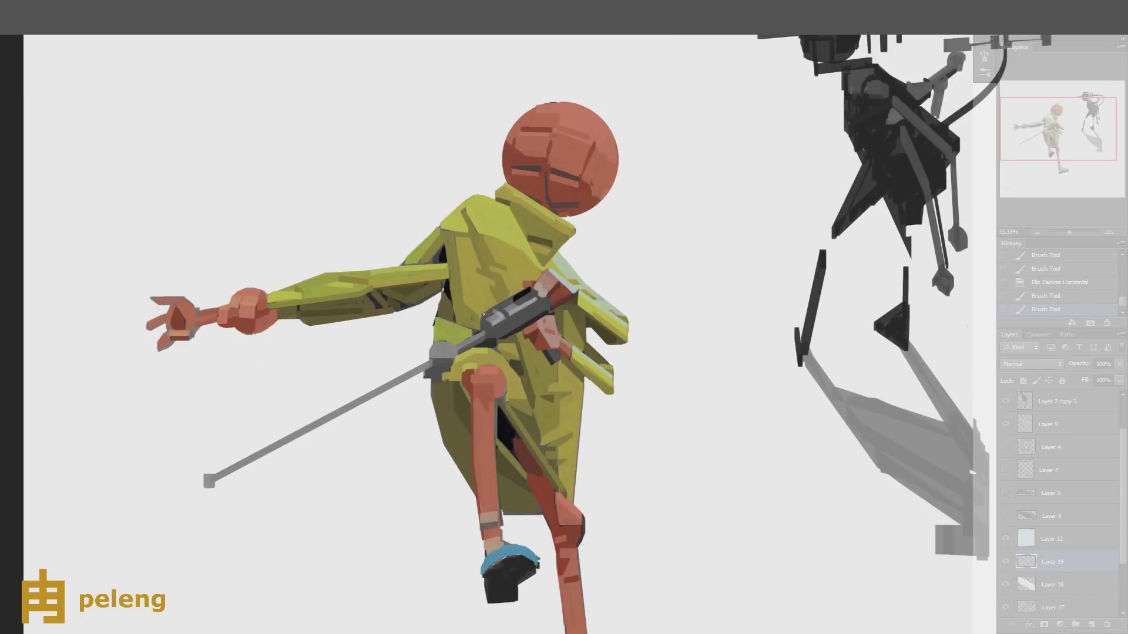
left_click(538, 471)
left_click_drag(502, 337, 550, 310)
left_click(476, 335, "alt")
key("ctrl+z")
scroll(593, 352, "down", 1)
- Flip the canvas horizontally again and refine the gun's barrel beside the grey joint with short brush strokes
key("ctrl+shift+h")
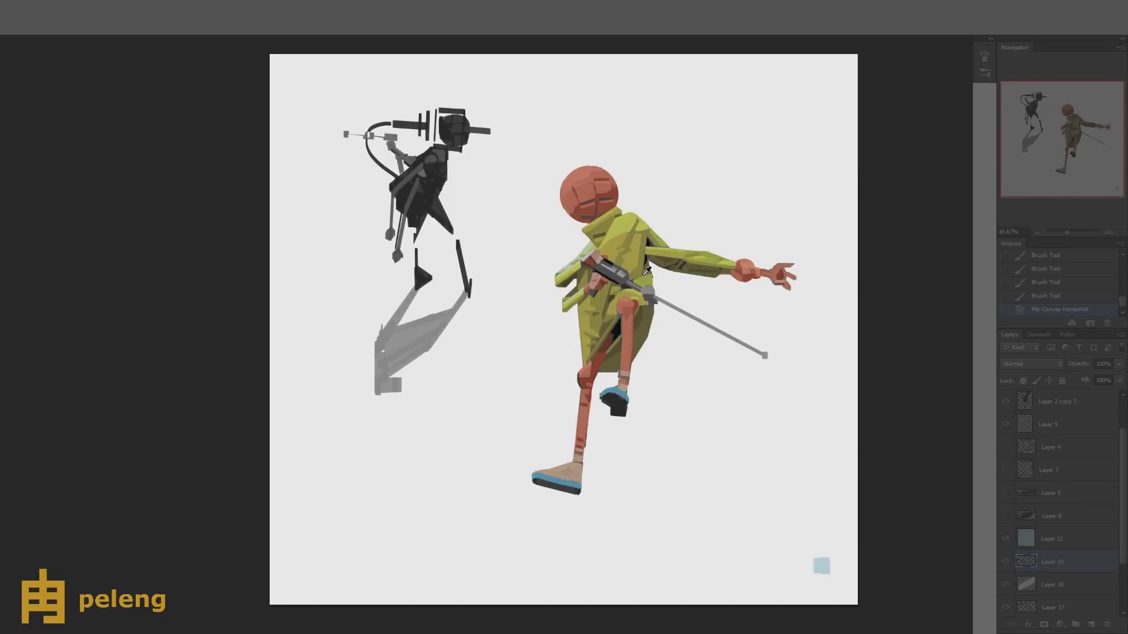
scroll(646, 272, "up", 1)
left_click(586, 318)
left_click(585, 318)
left_click(585, 317)
left_click(585, 318)
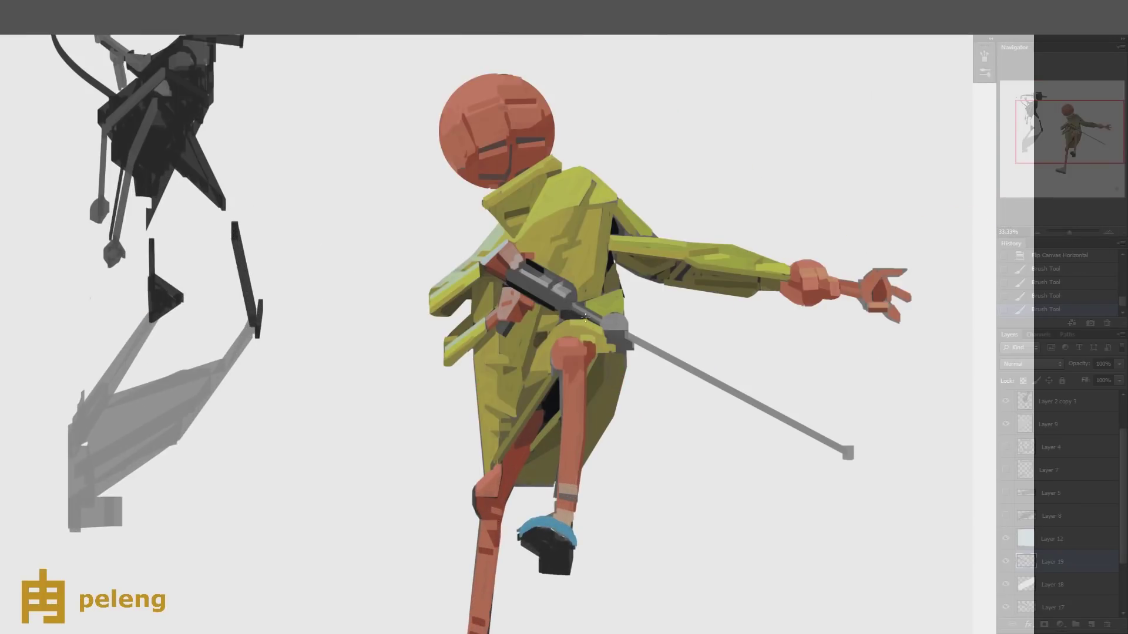
left_click(585, 318)
scroll(679, 488, "down", 1)
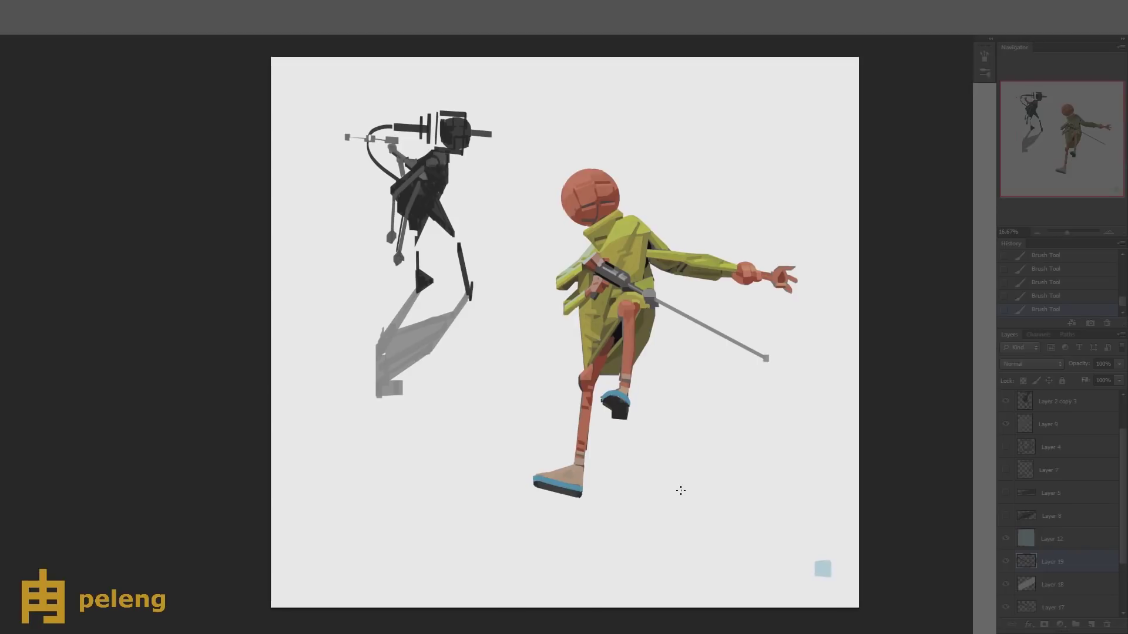
- Outline the long rod with the Polygonal Lasso and merge the character's adjacent layers into one
left_click(656, 297)
left_click(752, 325)
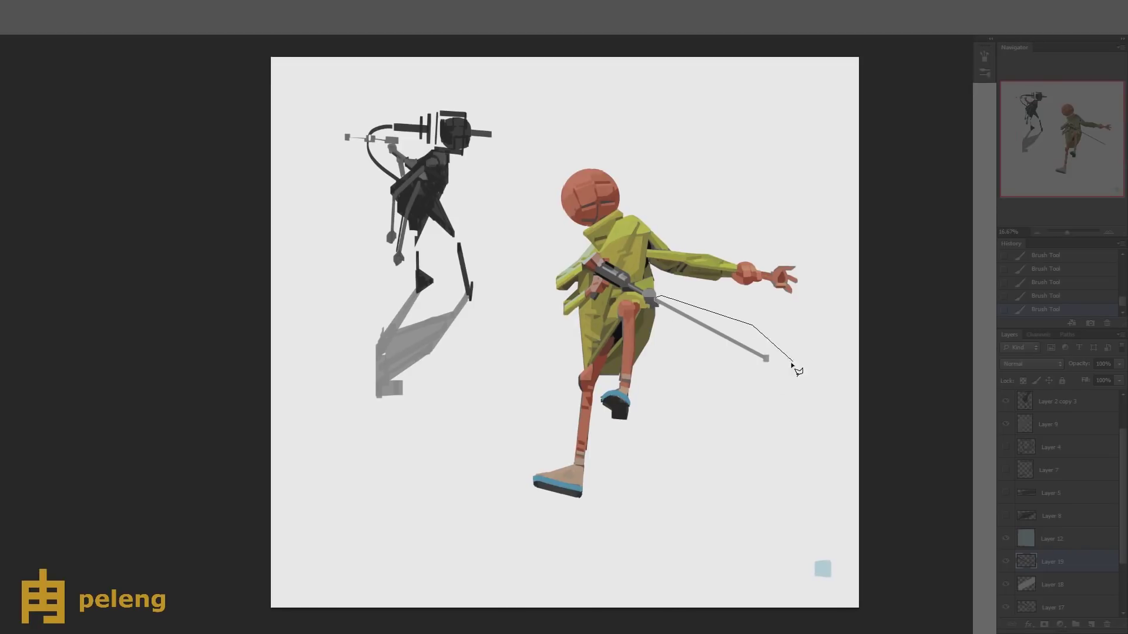
left_click(790, 363)
left_click(767, 381)
left_click(657, 301)
left_click(1077, 584, "shift")
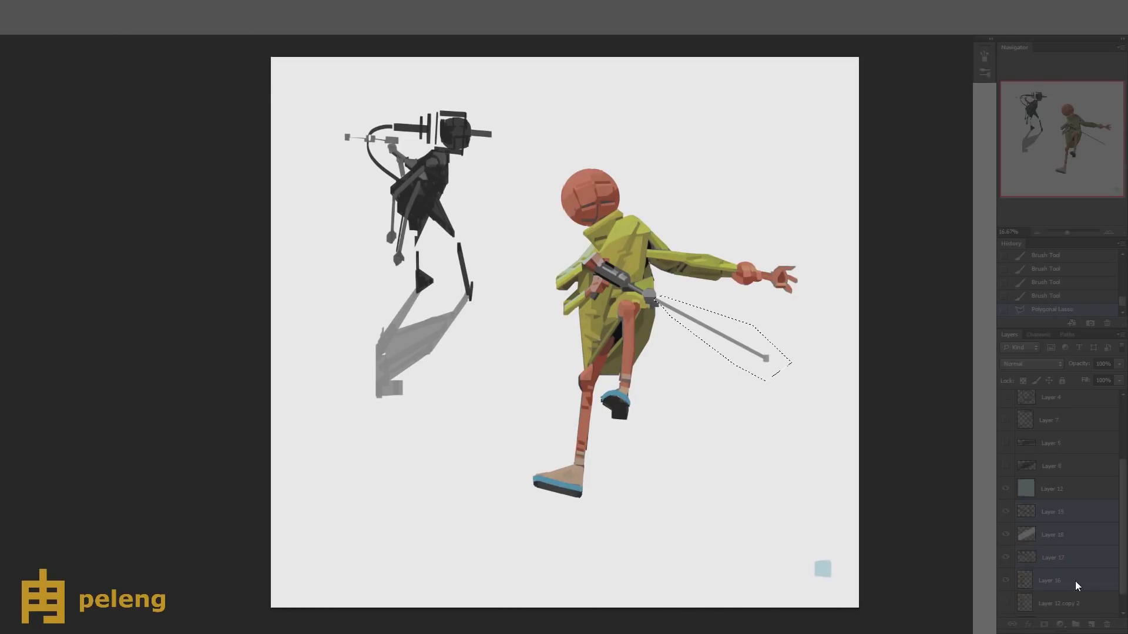
key("ctrl+e")
- Apply Free Transform to the selected rod, nudge it down slightly and deselect it
key("ctrl+t")
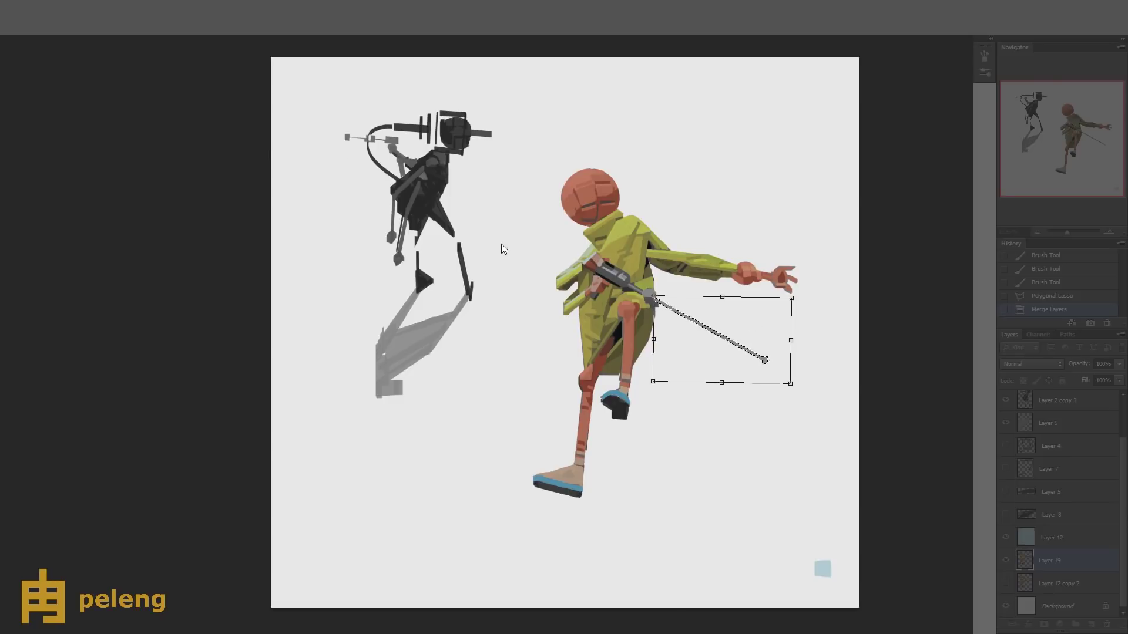
key("Return")
key("Down")
key("ctrl+d")
- Thin the rod with straight Eraser strokes along its edges, undoing the last two erasures
key("e")
left_click(855, 388)
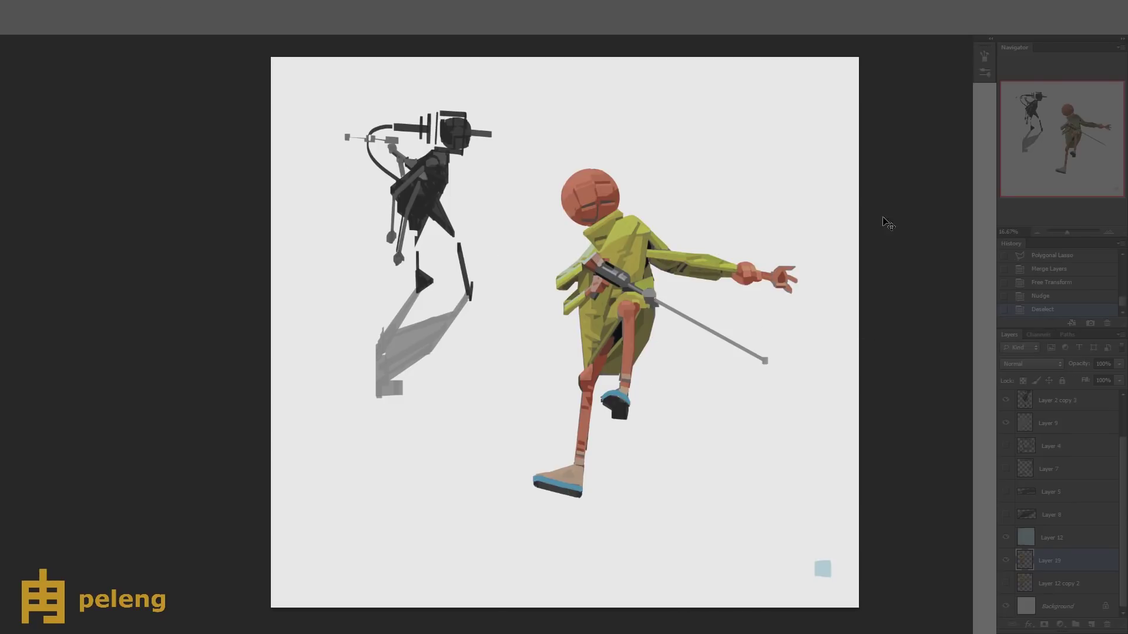
scroll(790, 291, "up", 2)
left_click(517, 301)
left_click(566, 321, "shift")
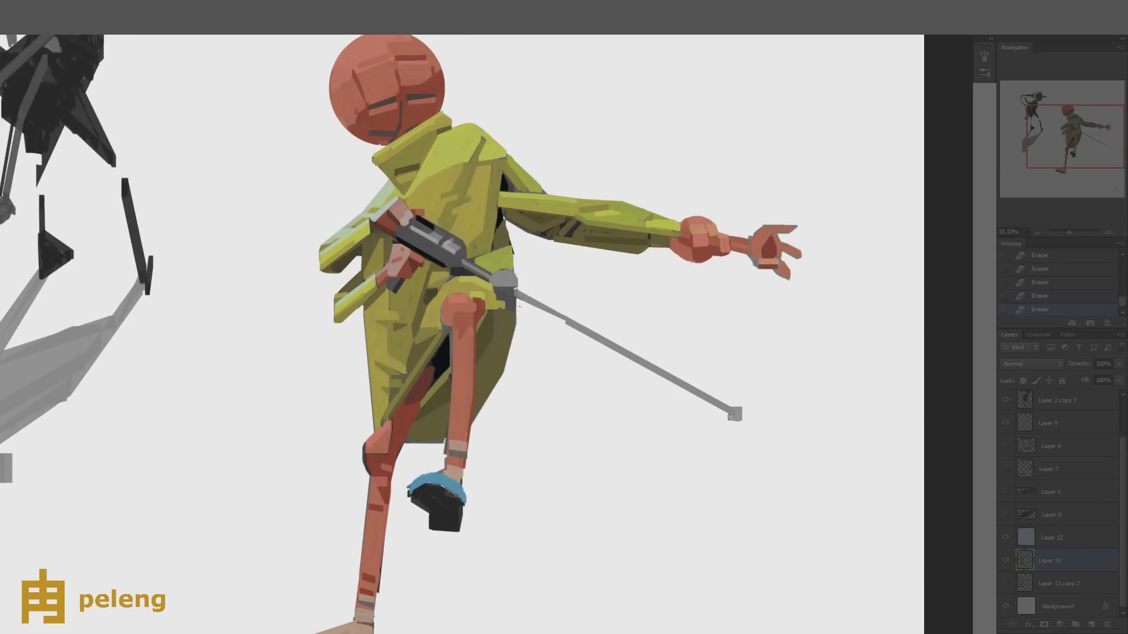
left_click(732, 419, "shift")
left_click(516, 290)
key("ctrl+alt+z")
key("ctrl+alt+z")
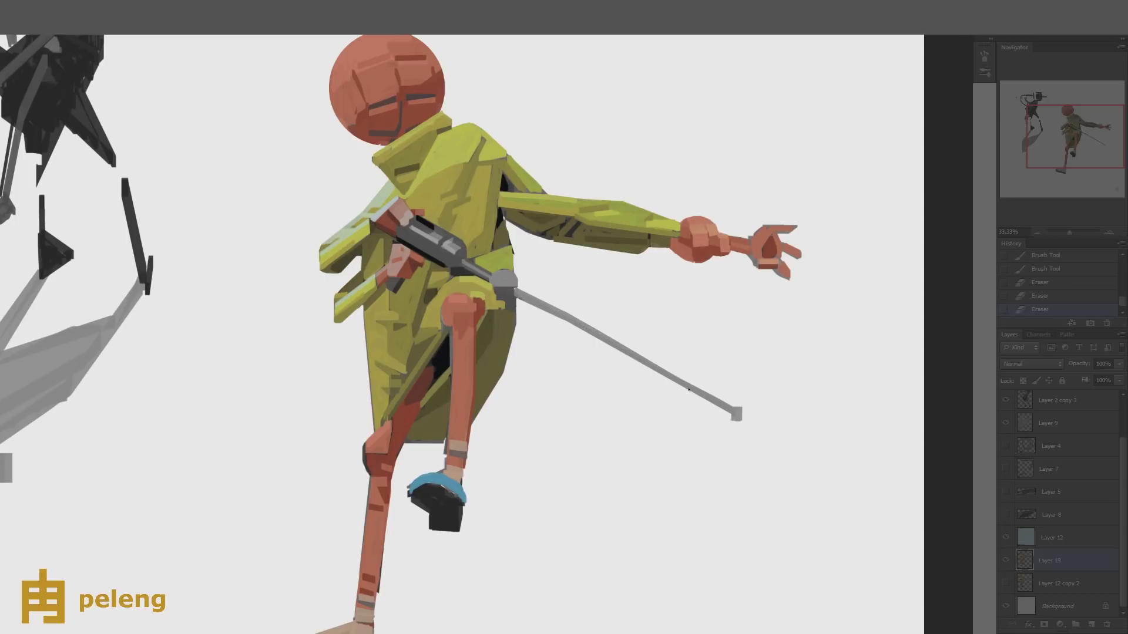
- Erase along the rod's outer half and beside the grey joint, flip the canvas horizontally and continue trimming
left_click(670, 377)
left_click(731, 413, "shift")
left_click_drag(517, 282, 505, 280)
key("ctrl+minus")
key("ctrl+minus")
key("h")
key("e")
left_click(441, 312)
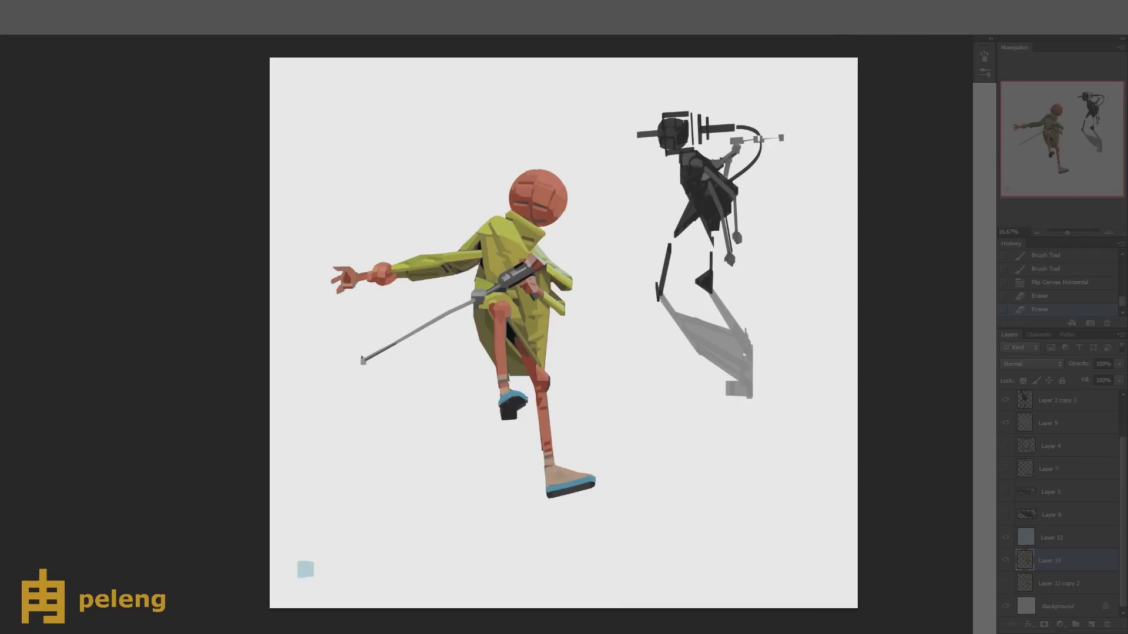
- Try repainting the rod's end block and erasing around it and the grey joint, comparing the mirrored view
key("b")
left_click(362, 360)
key("e")
left_click(361, 369)
left_click_drag(485, 287, 496, 291)
key("h")
key("h")
- Undo the last five changes to the rod and canvas
key("ctrl+alt+z")
key("ctrl+alt+z")
key("ctrl+alt+z")
key("ctrl+alt+z")
key("ctrl+alt+z")
- Sample a color from the gun, refine the rod's start and the grey joint's shading, and flip the canvas horizontally
left_click(523, 262, "alt")
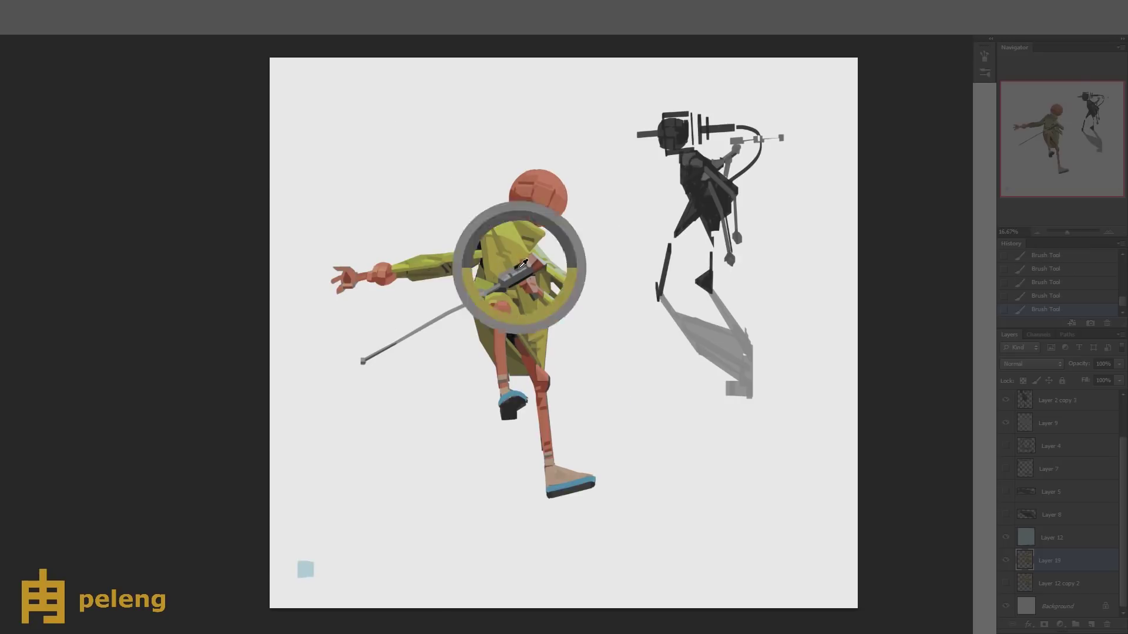
scroll(539, 288, "up", 1)
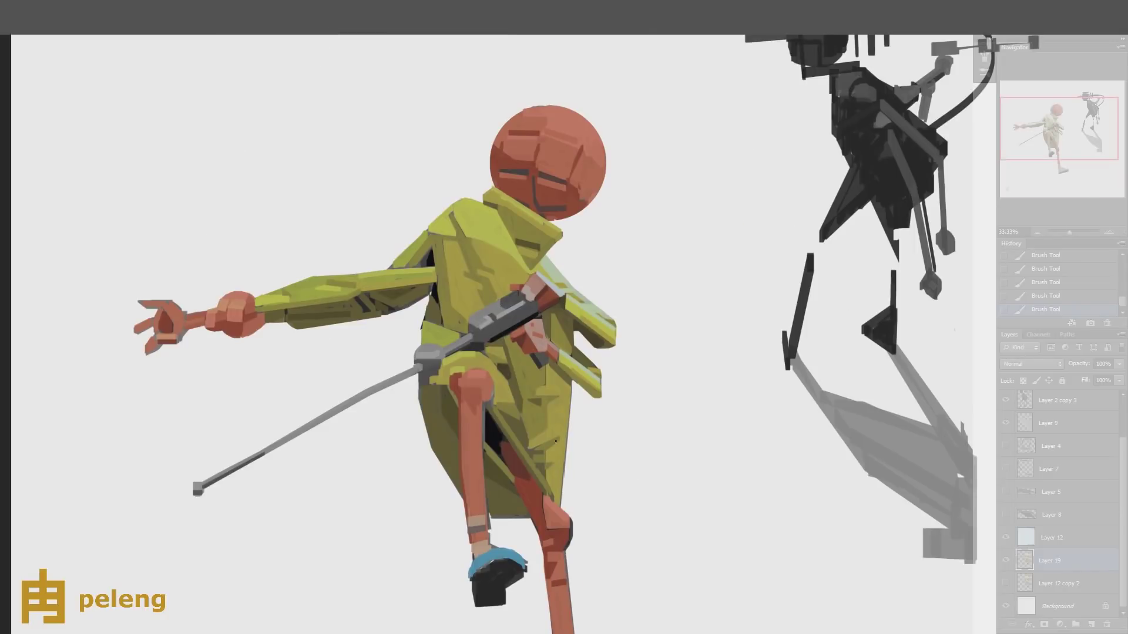
scroll(474, 337, "down", 1)
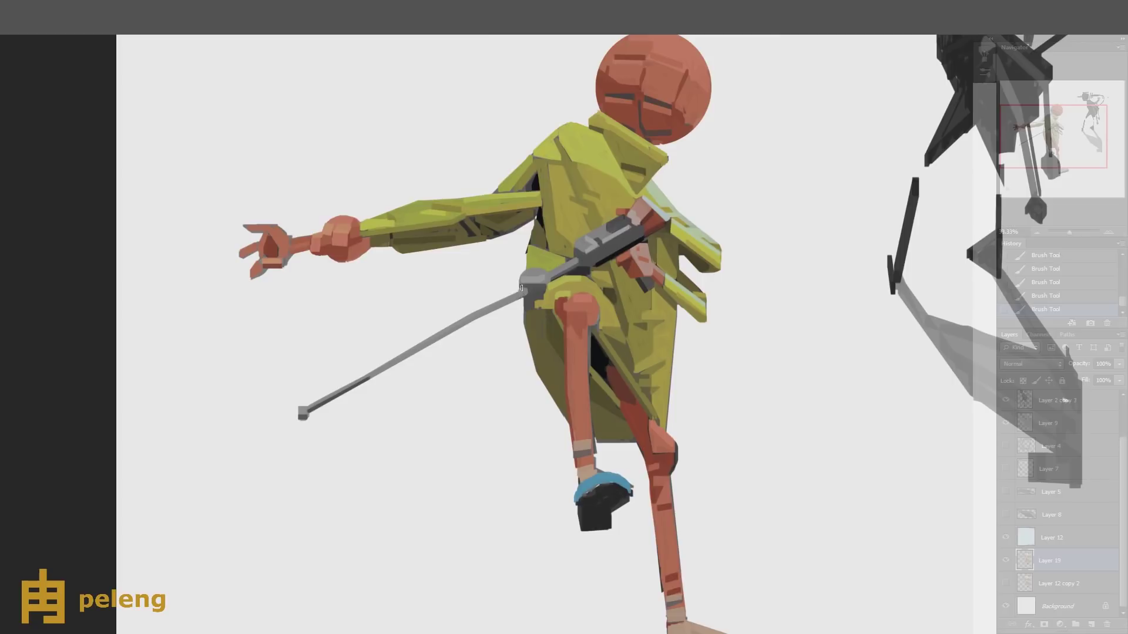
left_click_drag(519, 289, 456, 322)
key("b")
left_click_drag(523, 294, 539, 293)
left_click_drag(534, 284, 542, 295)
left_click_drag(536, 287, 540, 292)
left_click_drag(594, 237, 583, 252)
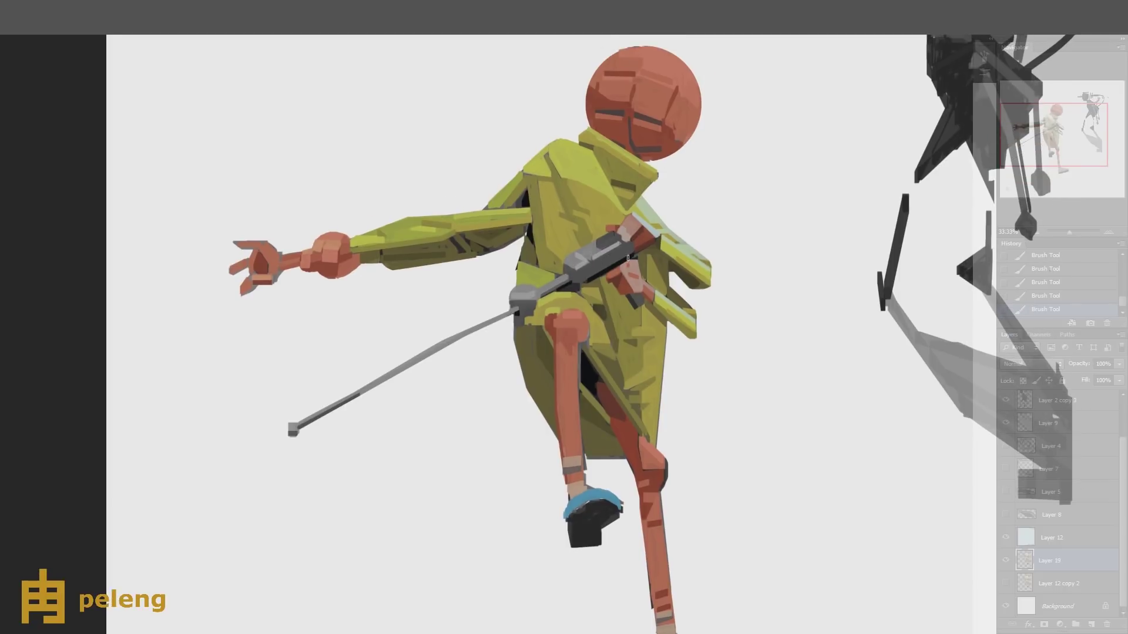
key("ctrl+minus")
key("ctrl+minus")
key("h")
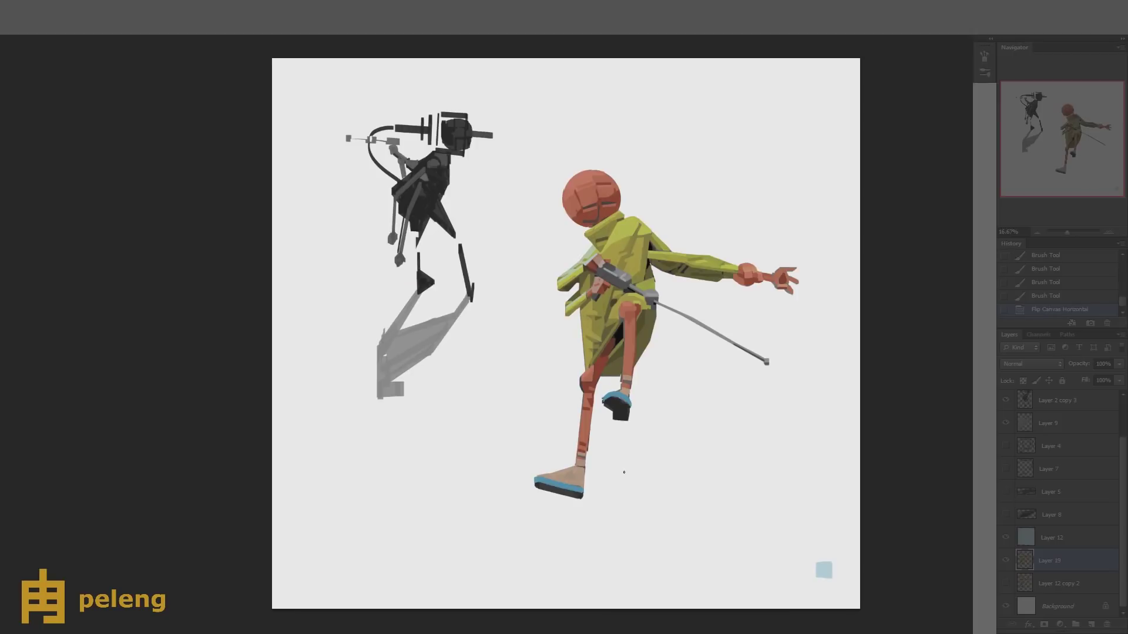
- Add a new layer and paint a red band on the gun's barrel and a red panel outline across its body
left_click(1107, 232)
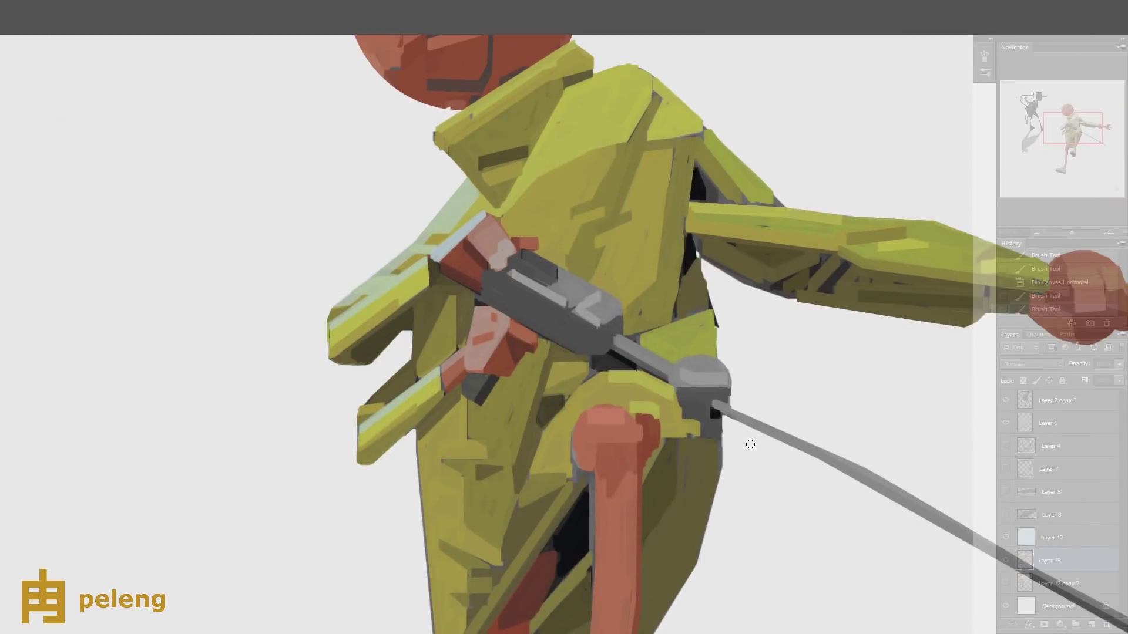
key("ctrl+shift+alt+n")
left_click_drag(651, 370, 669, 364)
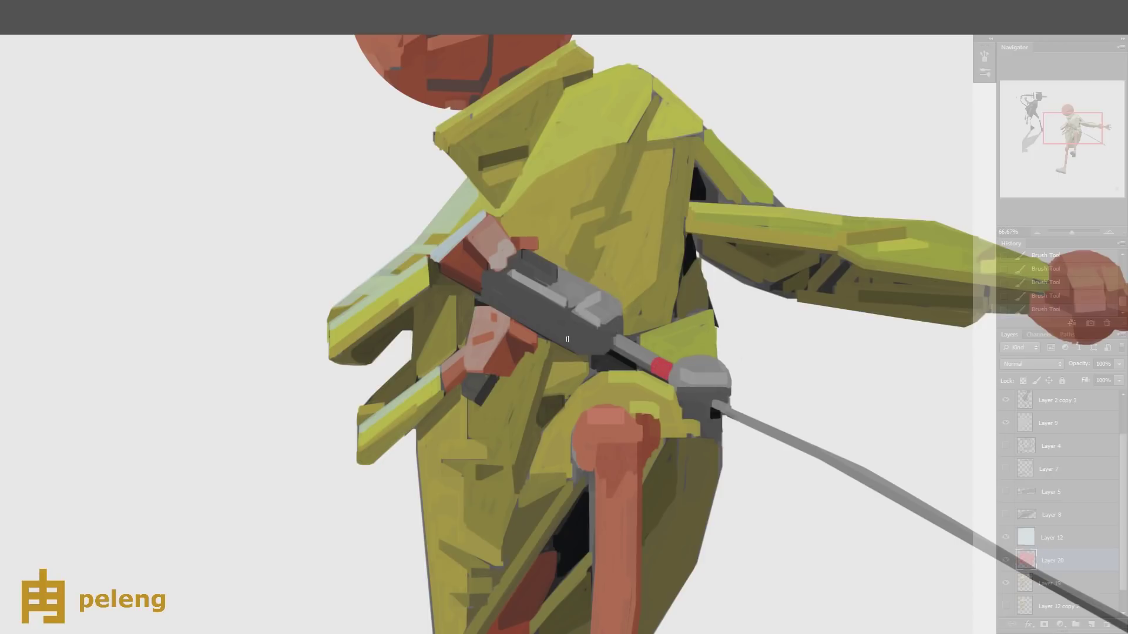
mouse_move(564, 343)
left_mouse_down()
mouse_move(571, 304)
mouse_move(589, 290)
mouse_move(569, 276)
mouse_move(524, 302)
left_mouse_up()
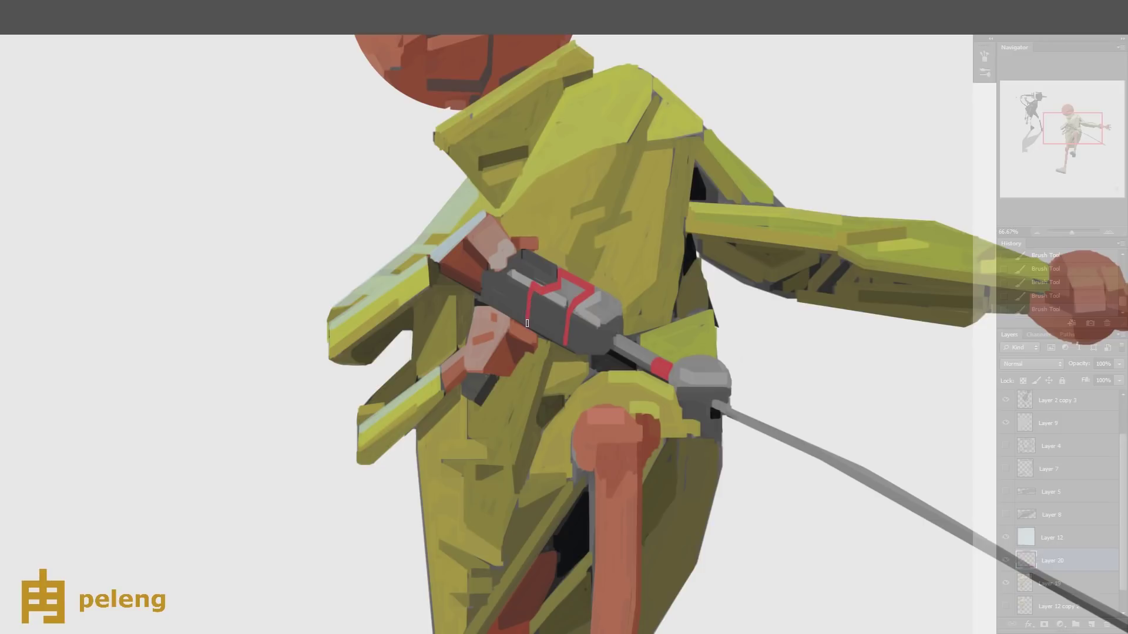
mouse_move(564, 343)
left_mouse_down()
mouse_move(533, 299)
mouse_move(558, 332)
mouse_move(551, 297)
mouse_move(579, 294)
left_mouse_up()
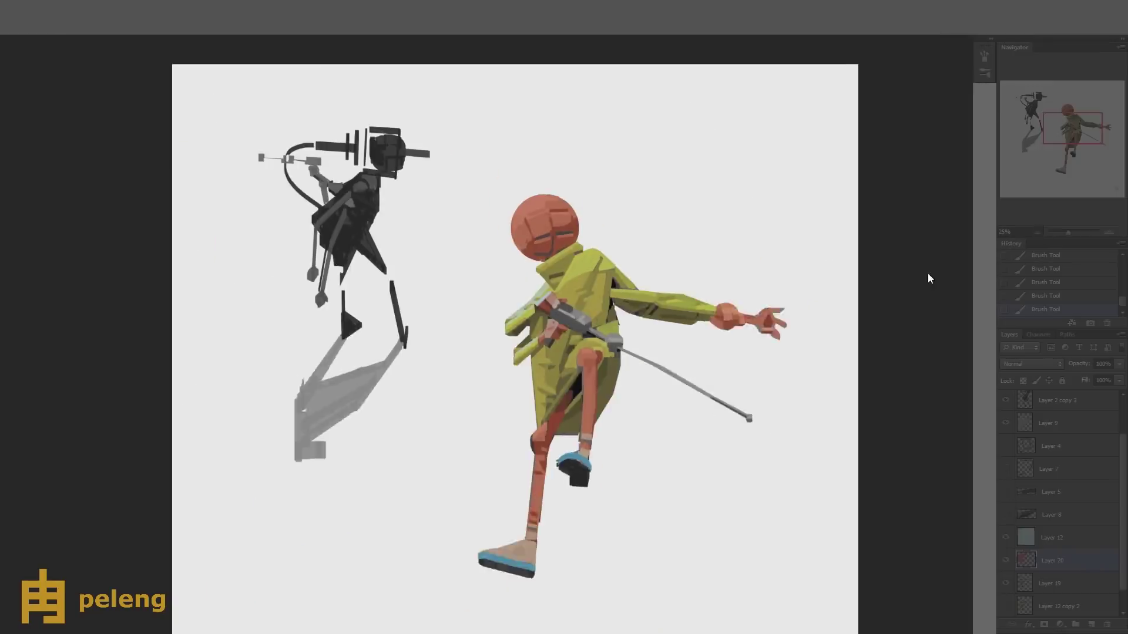
- Flip the canvas horizontally, shade the gun's red panel and merge its layer down
key("ctrl+minus")
key("ctrl+minus")
key("ctrl+minus")
key("ctrl+minus")
key("ctrl+plus")
key("ctrl+shift+h")
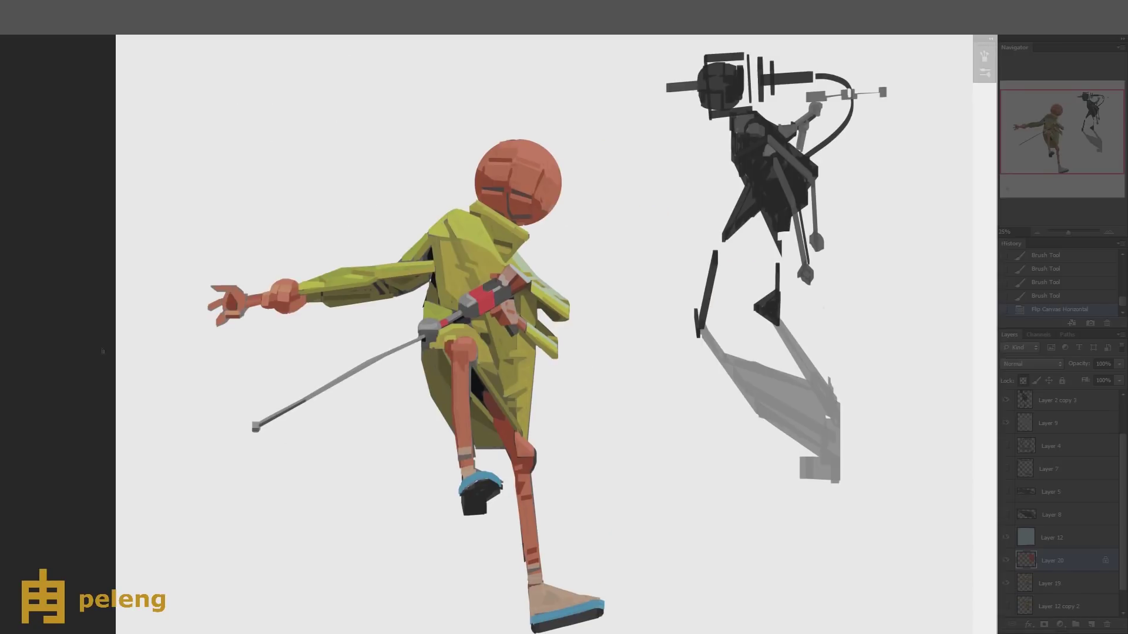
left_click_drag(487, 306, 480, 447)
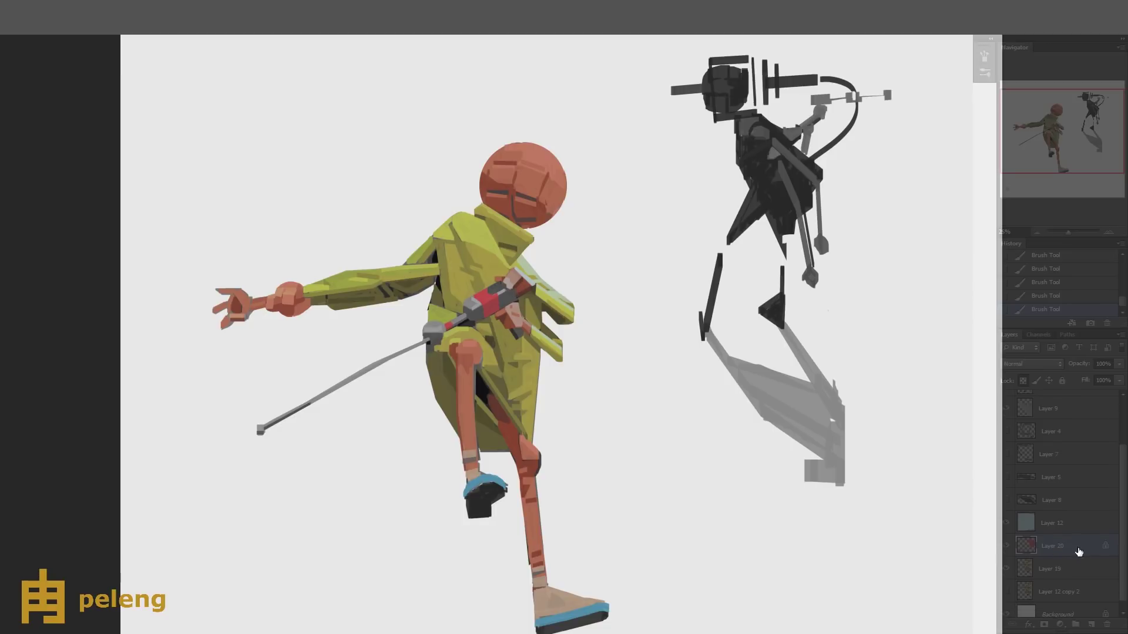
key("ctrl+e")
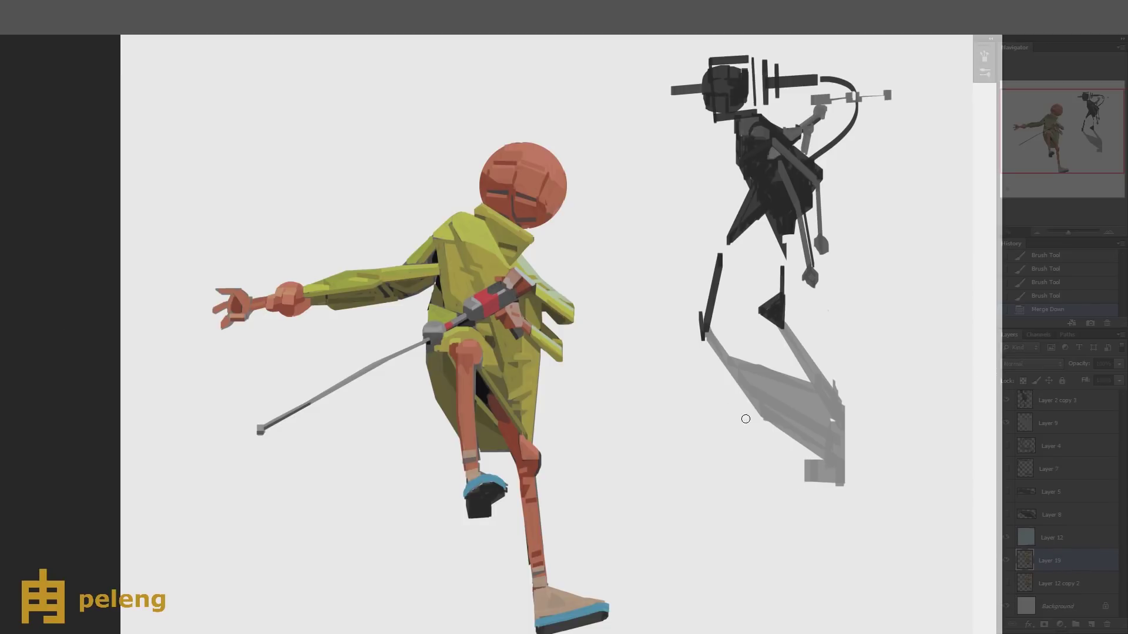
- Paint a blue display on top of the gun on a new layer and add its shading on another new layer
key("ctrl+shift+alt+n")
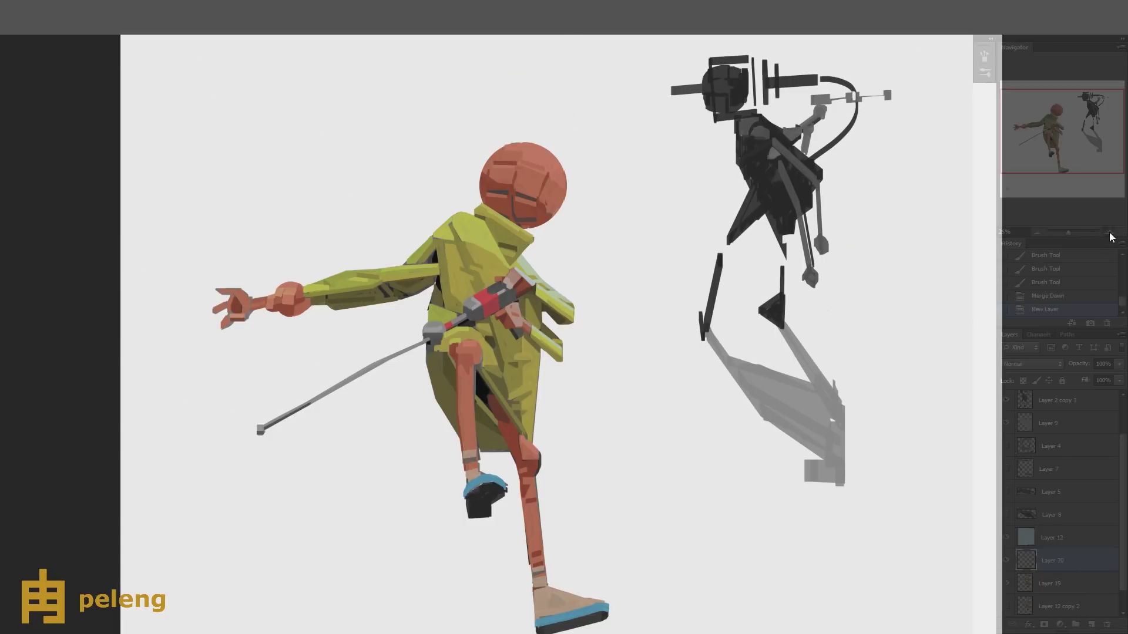
key("ctrl+plus")
left_click_drag(422, 239, 444, 232)
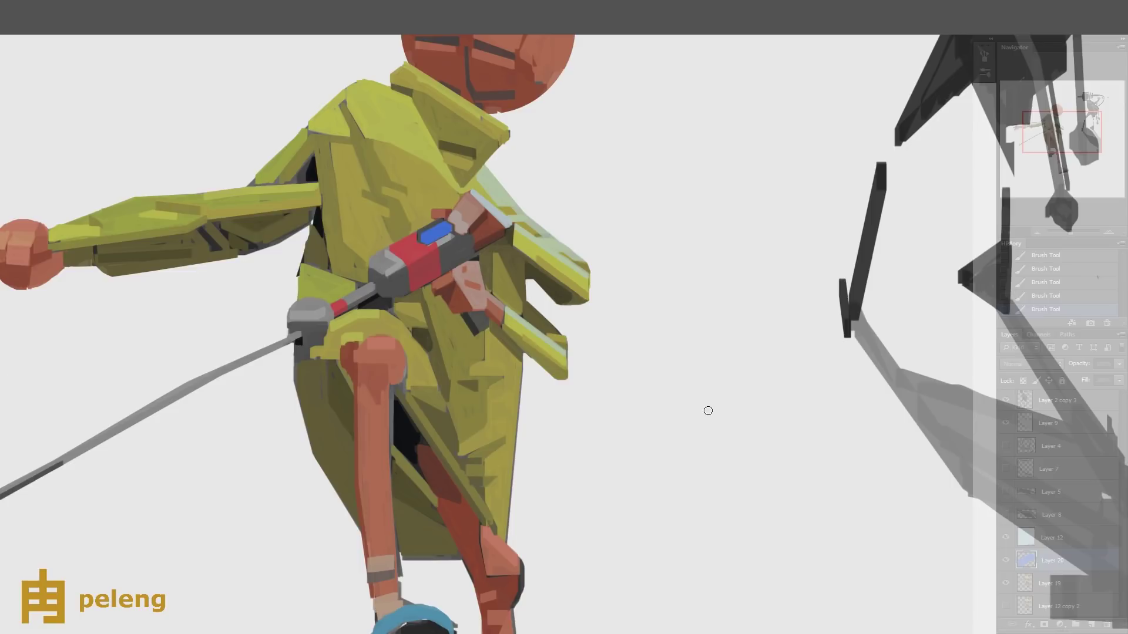
key("ctrl+shift+alt+n")
left_click_drag(446, 224, 424, 238)
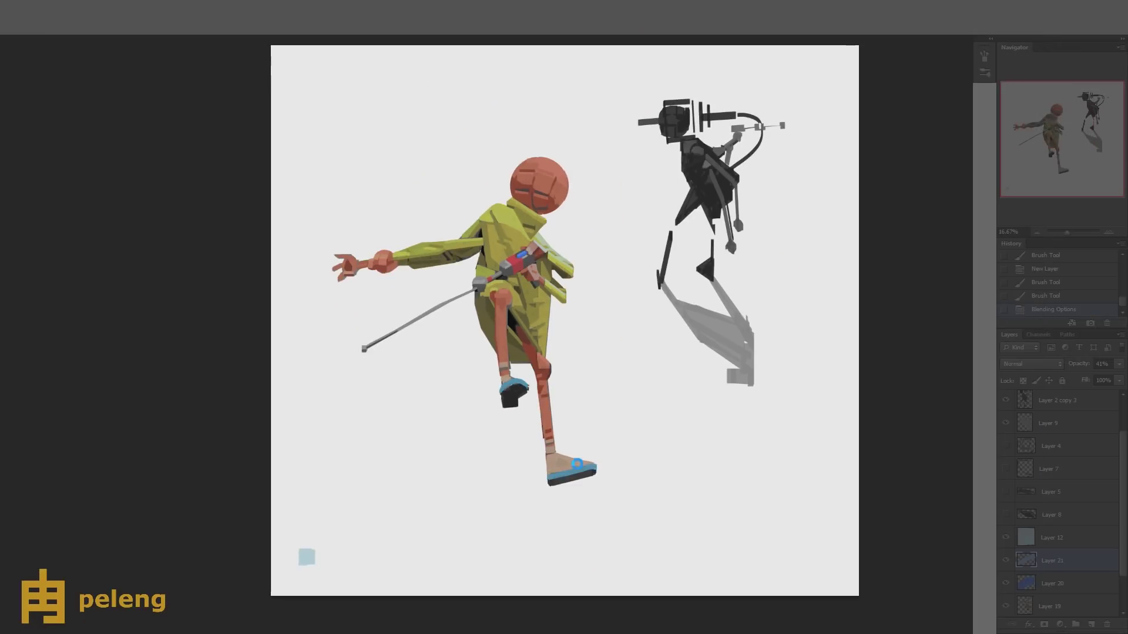
- Flip the canvas horizontally, merge the gun detail layers into the character and touch up the area around the lower hand
key("ctrl+shift+h")
key("ctrl+e")
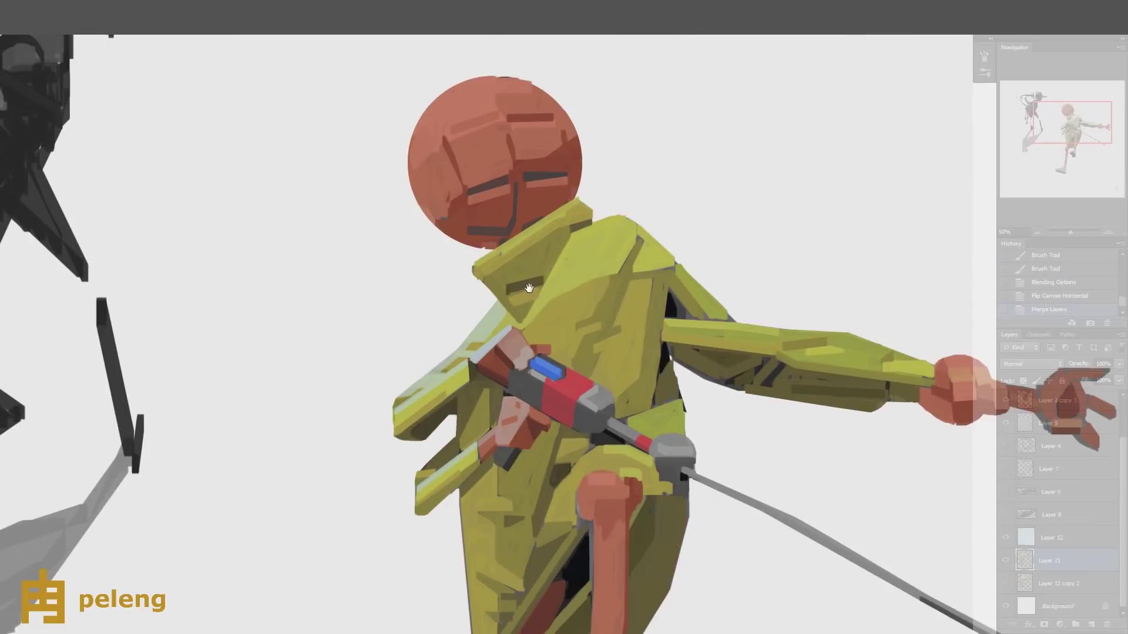
left_click_drag(492, 374, 471, 480)
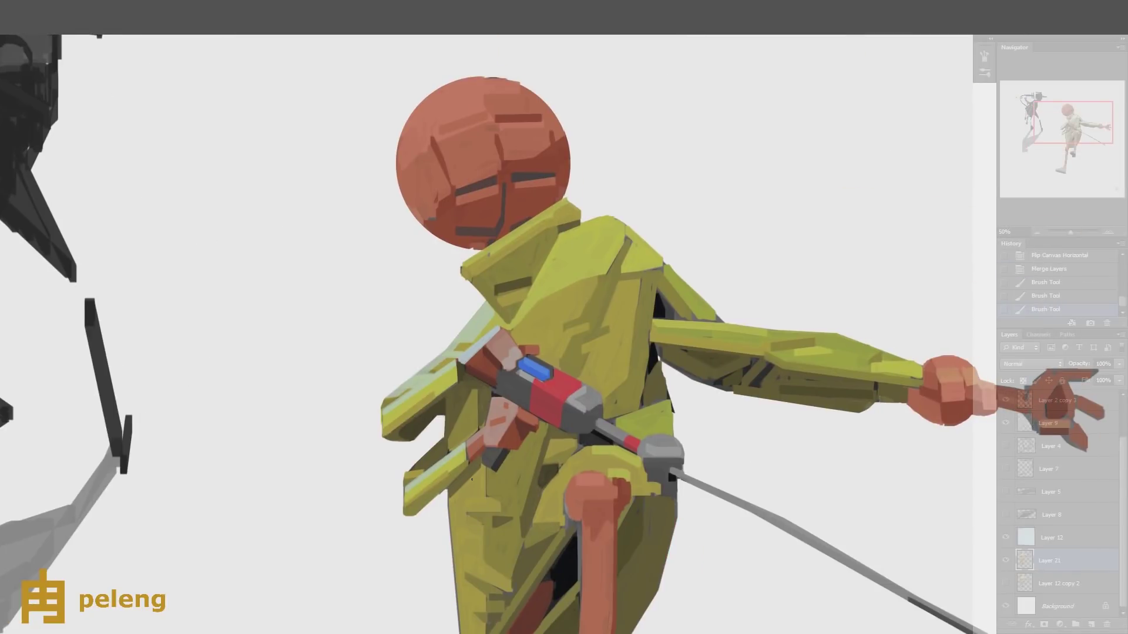
- Add a new layer and paint darker red shading on the upper hand gripping the gun
key("ctrl+shift+alt+n")
left_click_drag(484, 359, 499, 395)
mouse_move(481, 345)
left_mouse_down()
mouse_move(495, 389)
mouse_move(511, 383)
left_mouse_up()
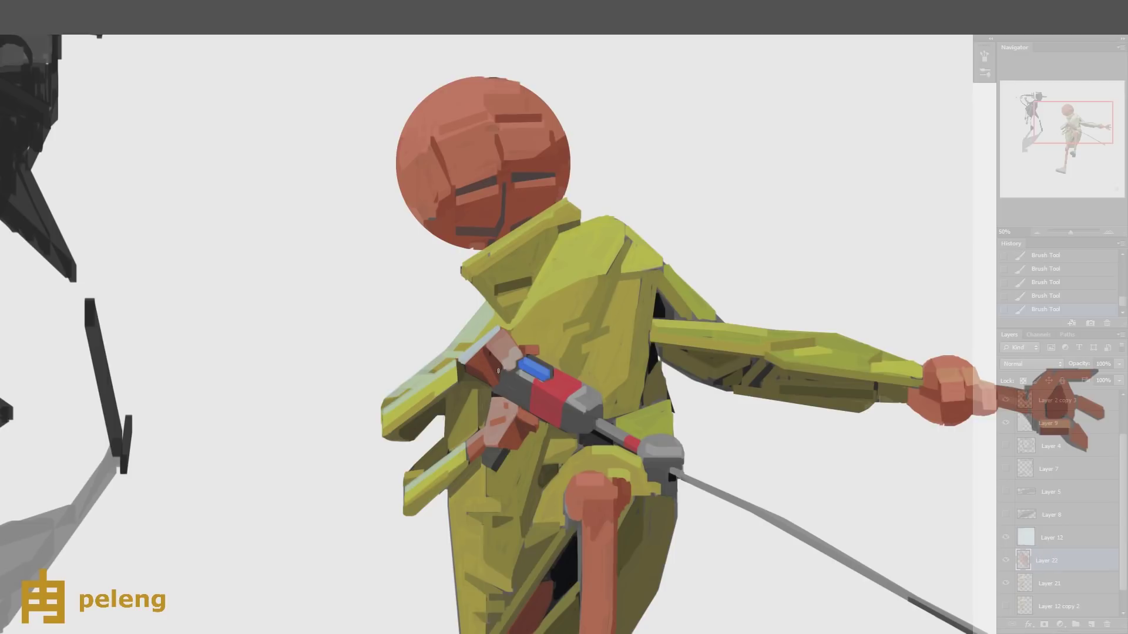
- Examine the whole character and the gun details at several zoom levels
left_click_drag(1071, 233, 1047, 235)
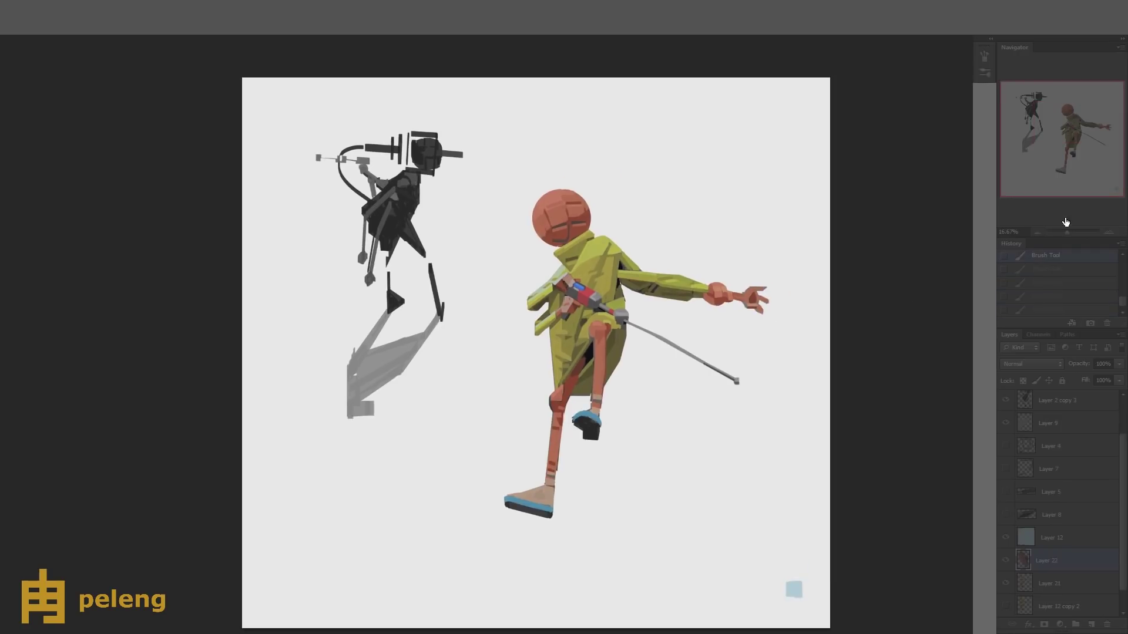
key("ctrl+plus")
scroll(616, 507, "down", 1)
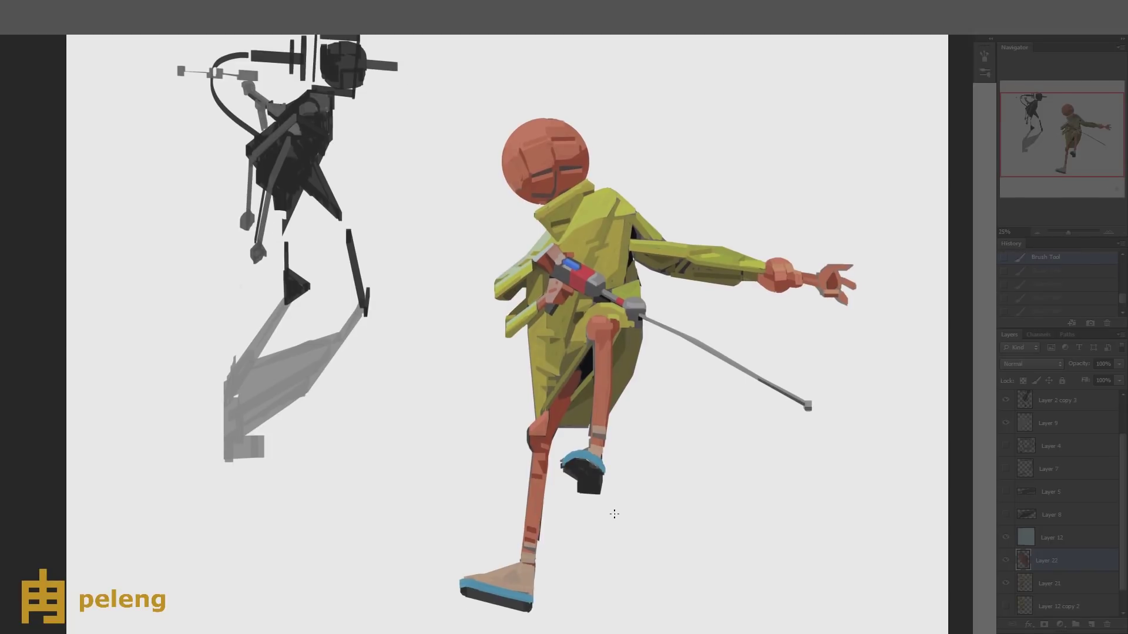
scroll(613, 509, "down", 1)
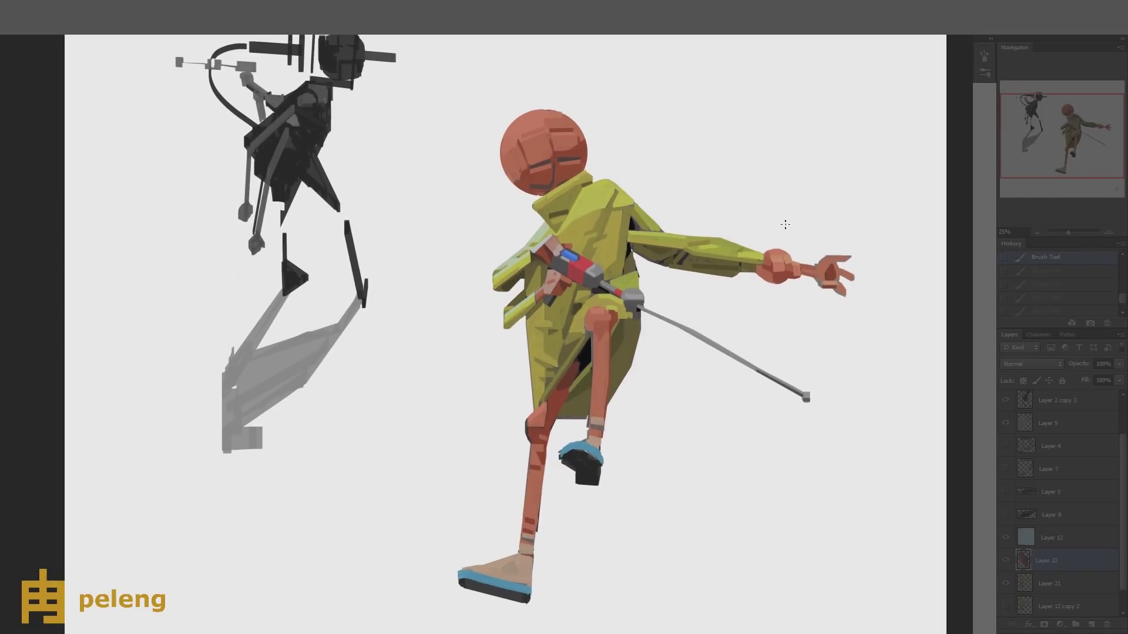
key("ctrl+minus")
key("ctrl+minus")
key("ctrl+plus")
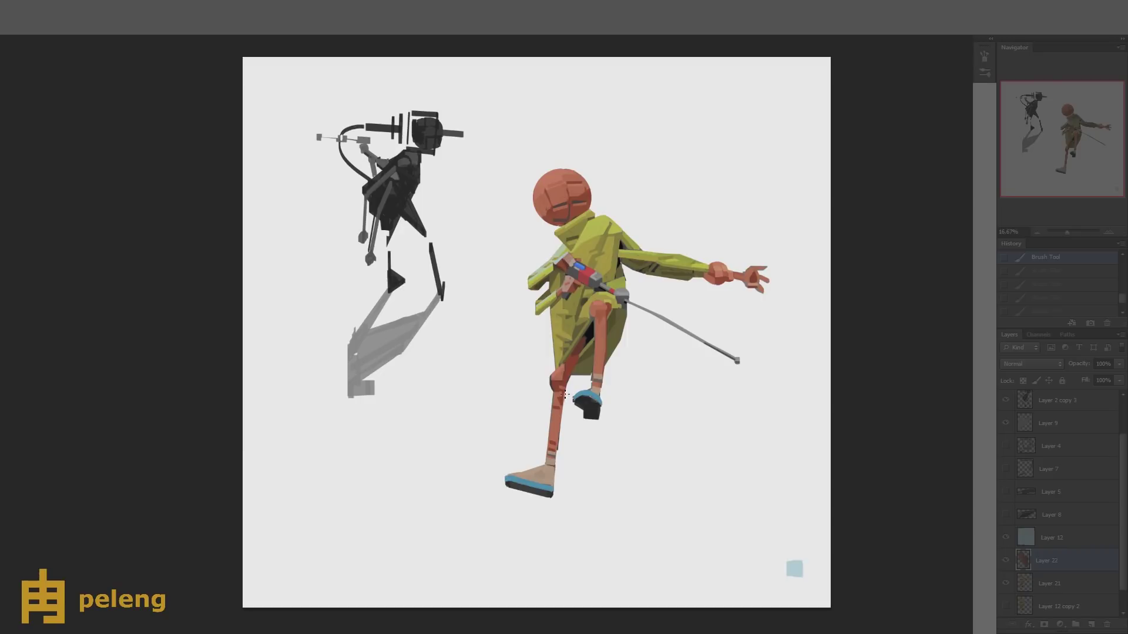
key("ctrl+e")
key("ctrl+plus")
key("ctrl+plus")
key("ctrl+plus")
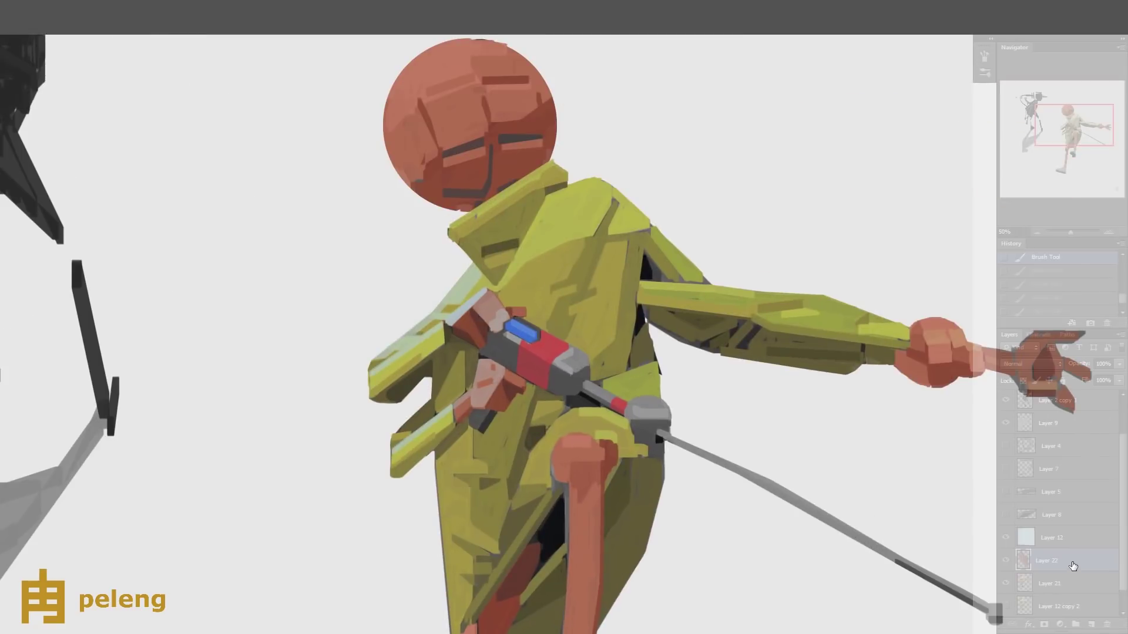
- Touch up the coat's collar with small brush dabs and erase the rough edge where it meets the head
left_click_drag(542, 381, 565, 475)
left_click(551, 297)
left_click(498, 311)
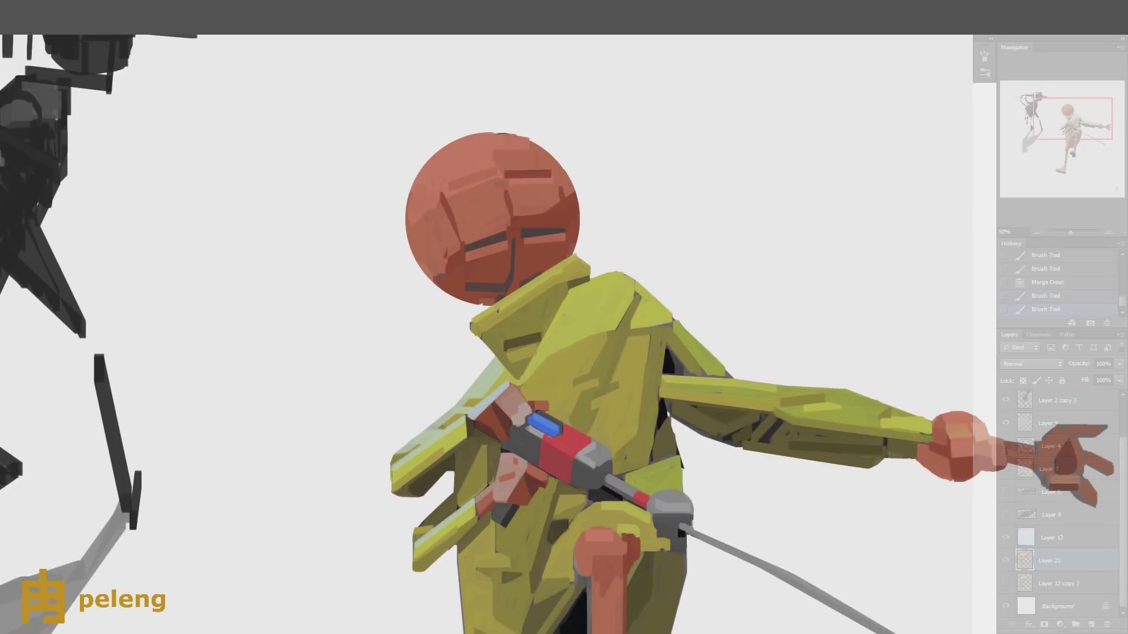
key("e")
left_click_drag(579, 251, 564, 262)
left_click_drag(552, 267, 500, 300)
left_click_drag(493, 303, 479, 311)
left_click_drag(476, 314, 468, 322)
left_click(473, 326)
left_click(489, 305)
left_click_drag(597, 326, 530, 248)
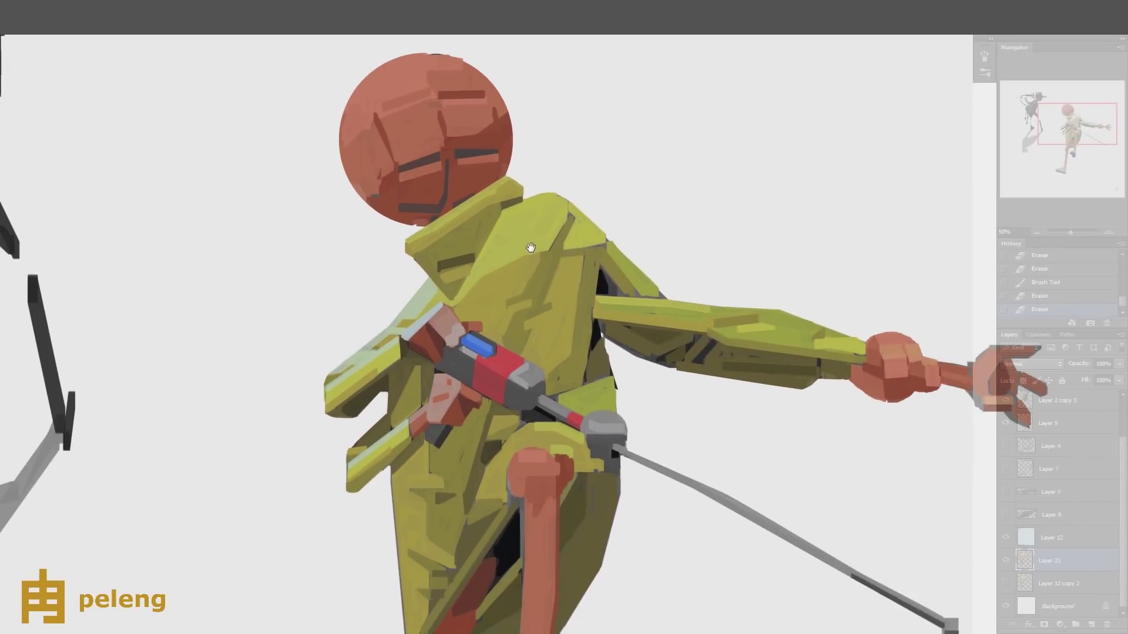
- Paint strokes across the outstretched sleeve and erase small rough spots along the thin rod
key("ctrl+minus")
key("b")
left_click_drag(547, 344, 582, 343)
mouse_move(581, 344)
left_mouse_down()
mouse_move(616, 342)
mouse_move(646, 308)
left_mouse_up()
left_click(613, 340)
key("e")
left_click(708, 483)
left_click(725, 480)
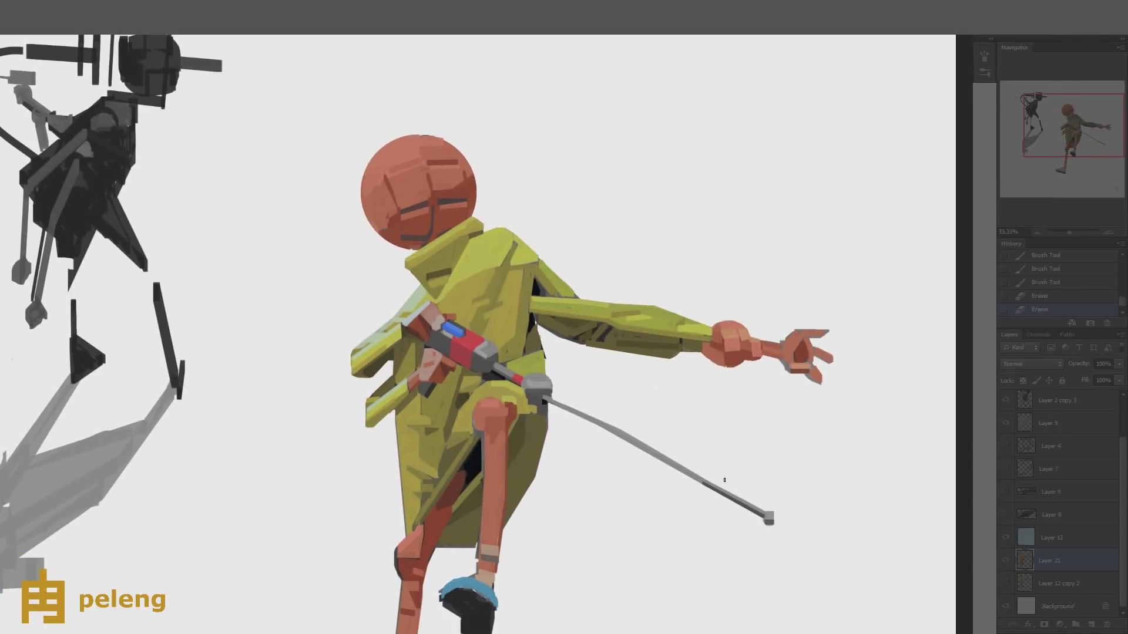
- Cut back the end of the outstretched sleeve to expose more forearm and repaint the sleeve's lower edge
left_click_drag(683, 349, 702, 346)
key("b")
left_click(693, 353)
left_click(683, 354)
left_click_drag(652, 350, 672, 361)
key("ctrl+minus")
key("ctrl+minus")
key("ctrl+plus")
key("ctrl+plus")
key("ctrl+plus")
key("b")
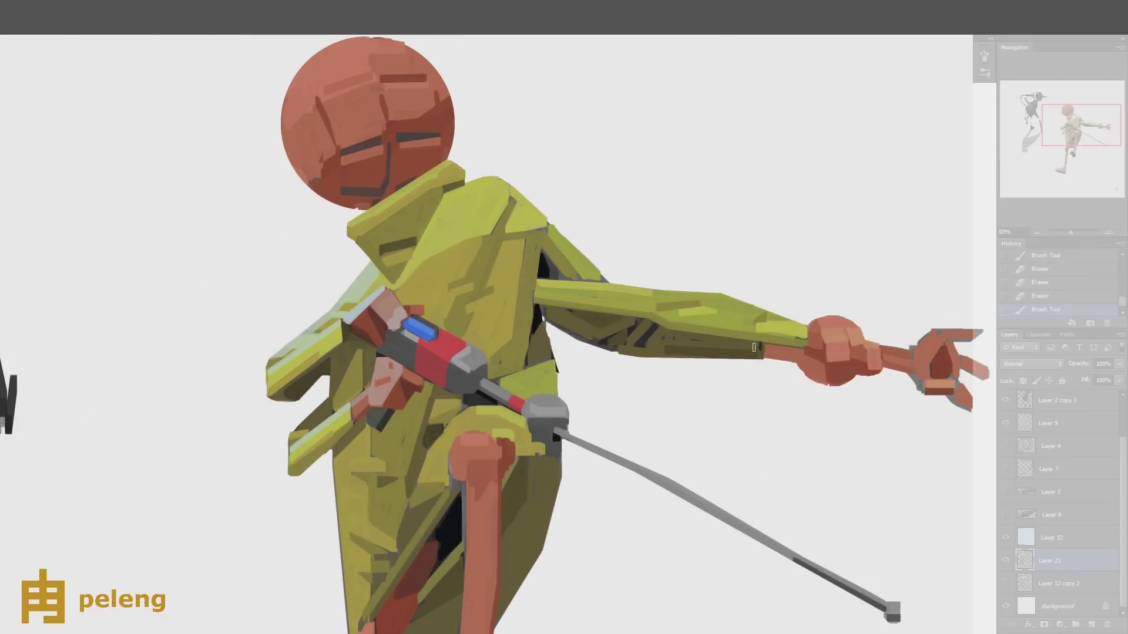
left_click_drag(666, 353, 757, 351)
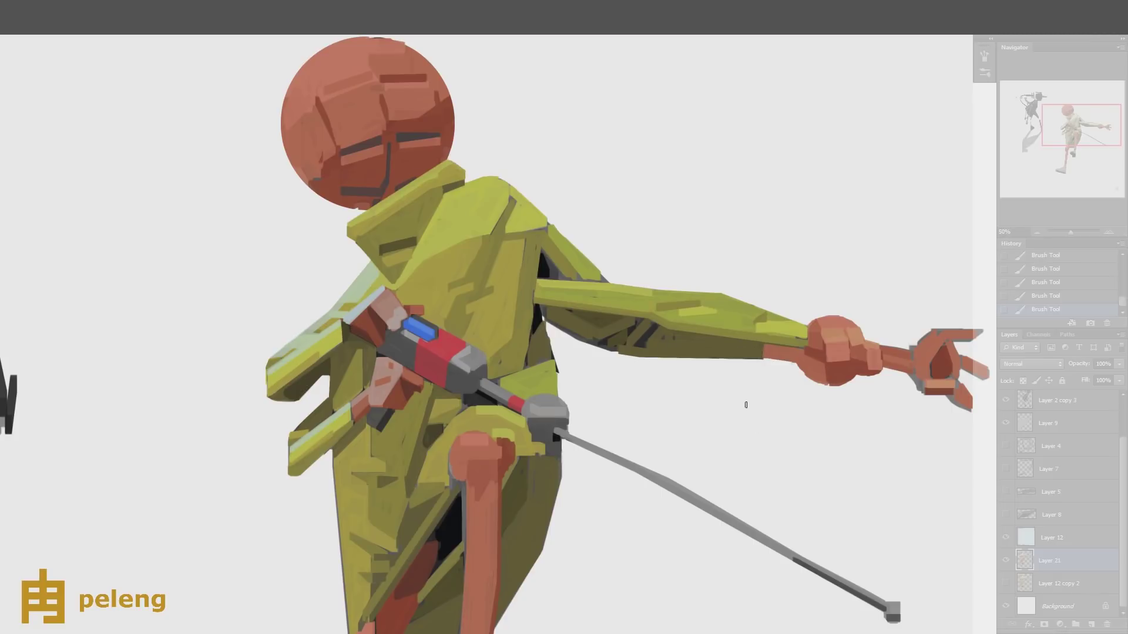
- Touch up the coat's side edge just below the armpit of the outstretched arm
left_click_drag(554, 252, 575, 245)
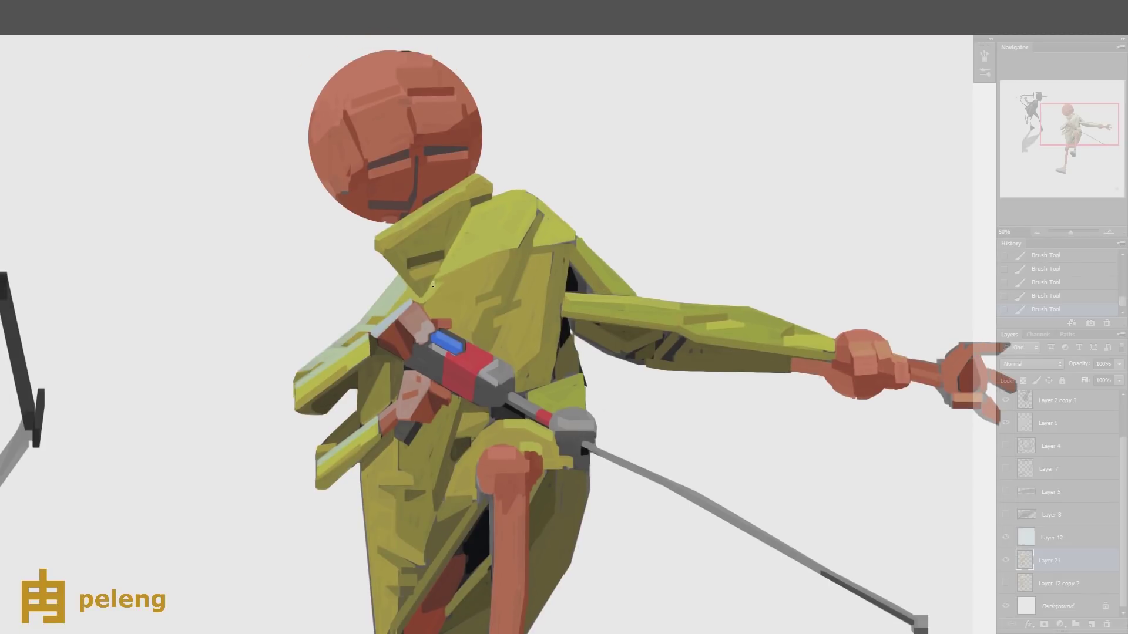
scroll(451, 286, "down", 3)
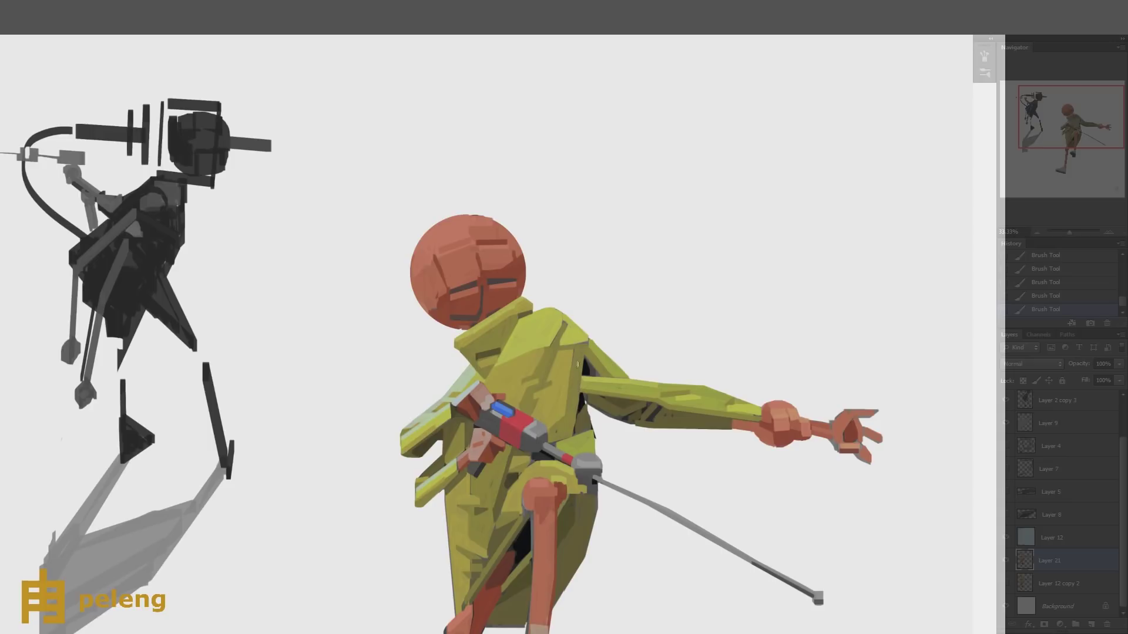
scroll(611, 255, "down", 1)
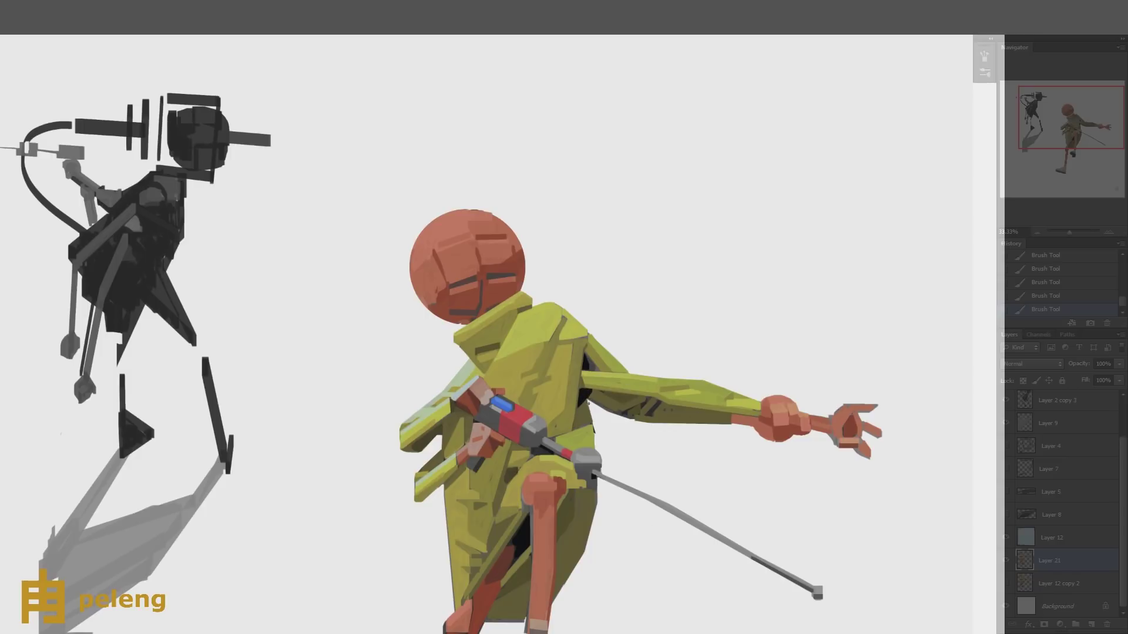
scroll(588, 403, "down", 2)
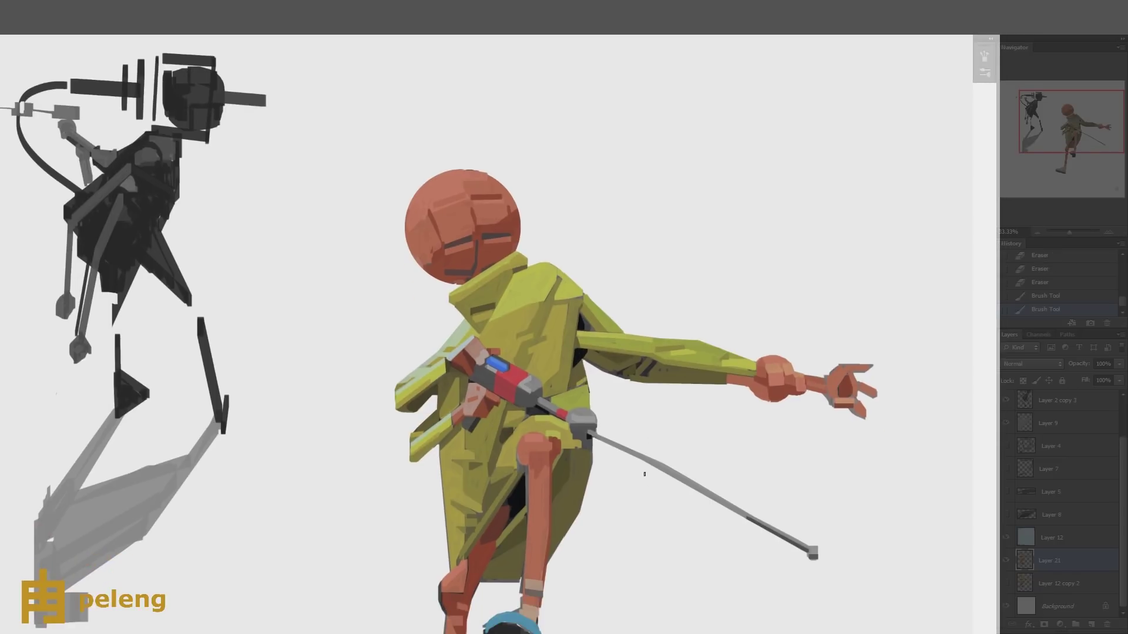
left_click(584, 382)
left_click(580, 383)
left_click(578, 370)
left_click_drag(579, 353, 580, 359)
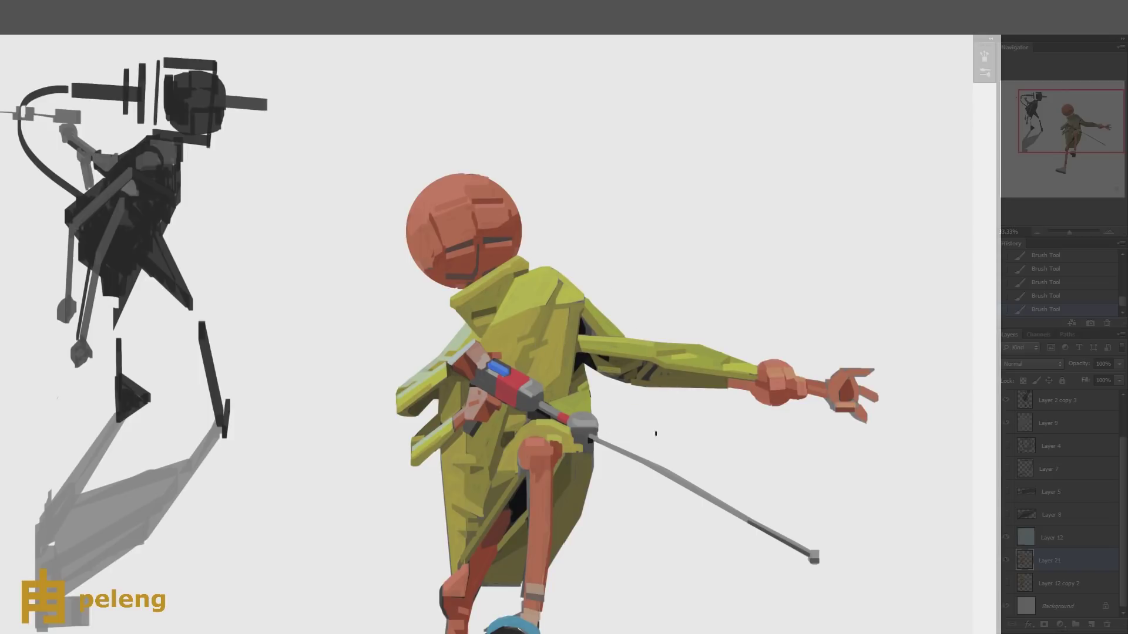
- Add a new layer and paint a shading stroke on the underside of the outstretched sleeve
left_click(1091, 624)
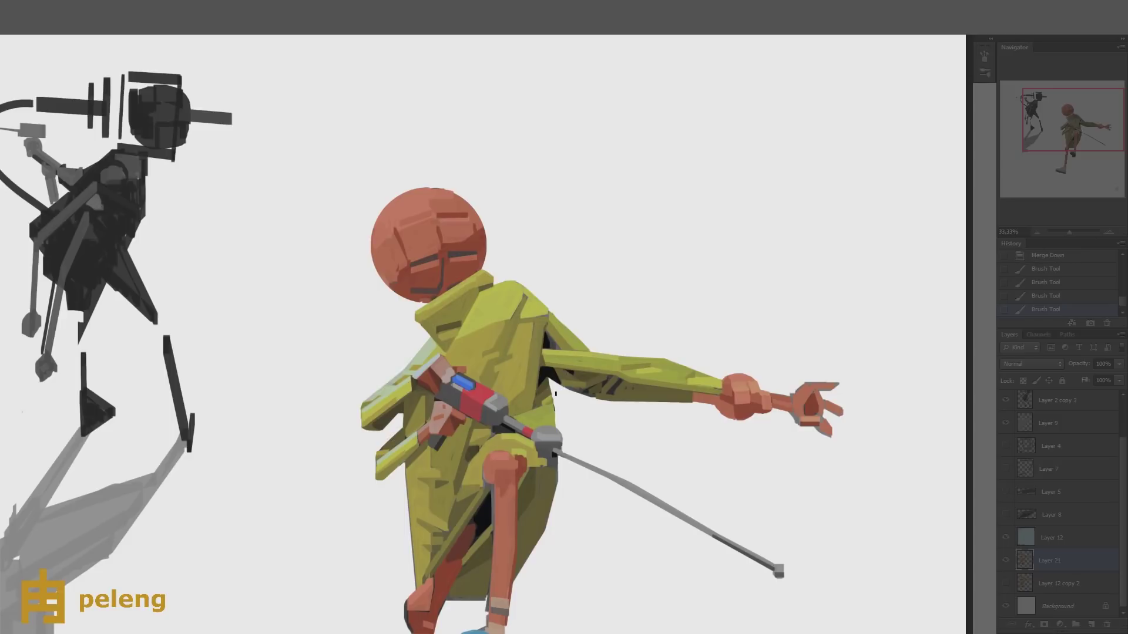
mouse_move(586, 382)
left_mouse_down()
mouse_move(574, 372)
mouse_move(587, 388)
mouse_move(602, 382)
left_mouse_up()
key("ctrl+minus")
key("ctrl+minus")
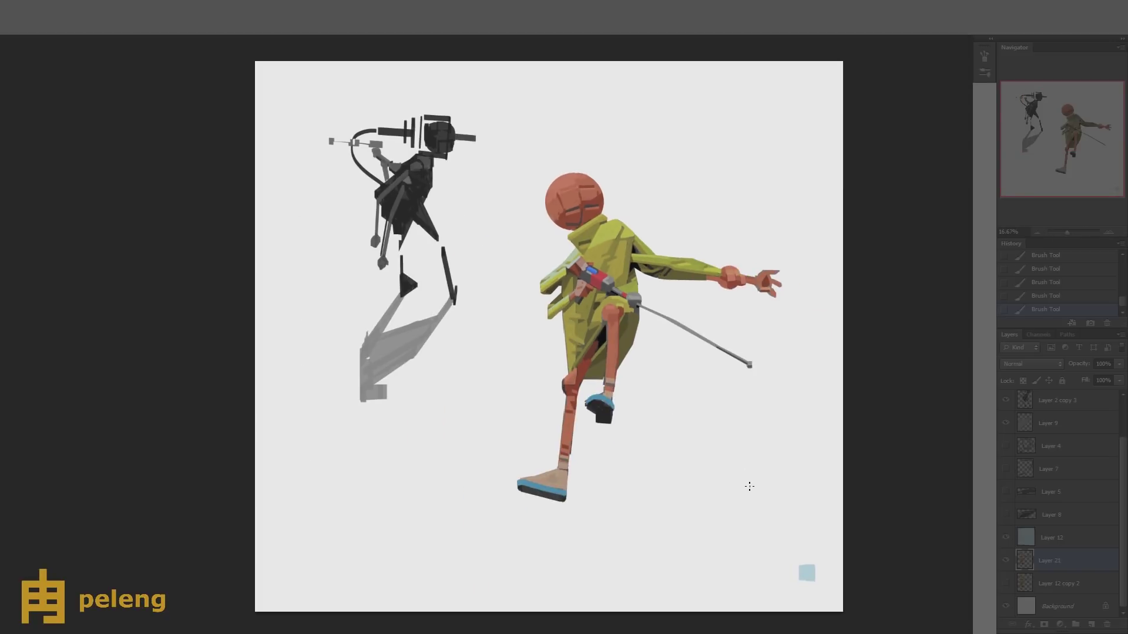
- Flip the canvas horizontally and paint coat green over the dark gap at the shoulder on a new layer
key("ctrl+shift+h")
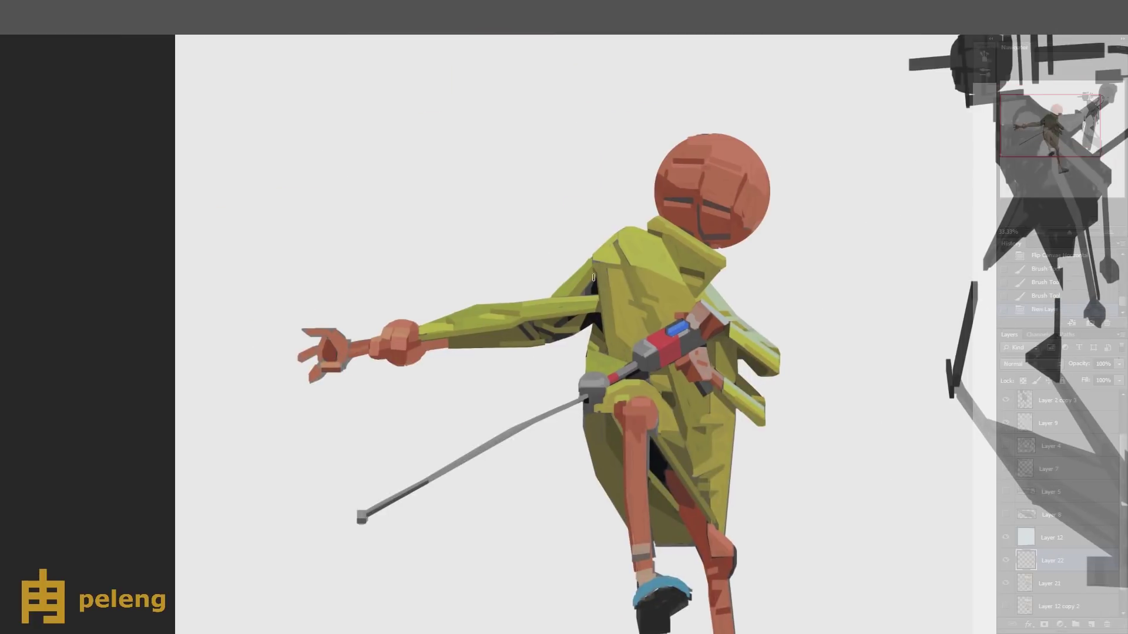
left_click_drag(593, 275, 587, 295)
left_click_drag(597, 271, 604, 353)
key("ctrl+e")
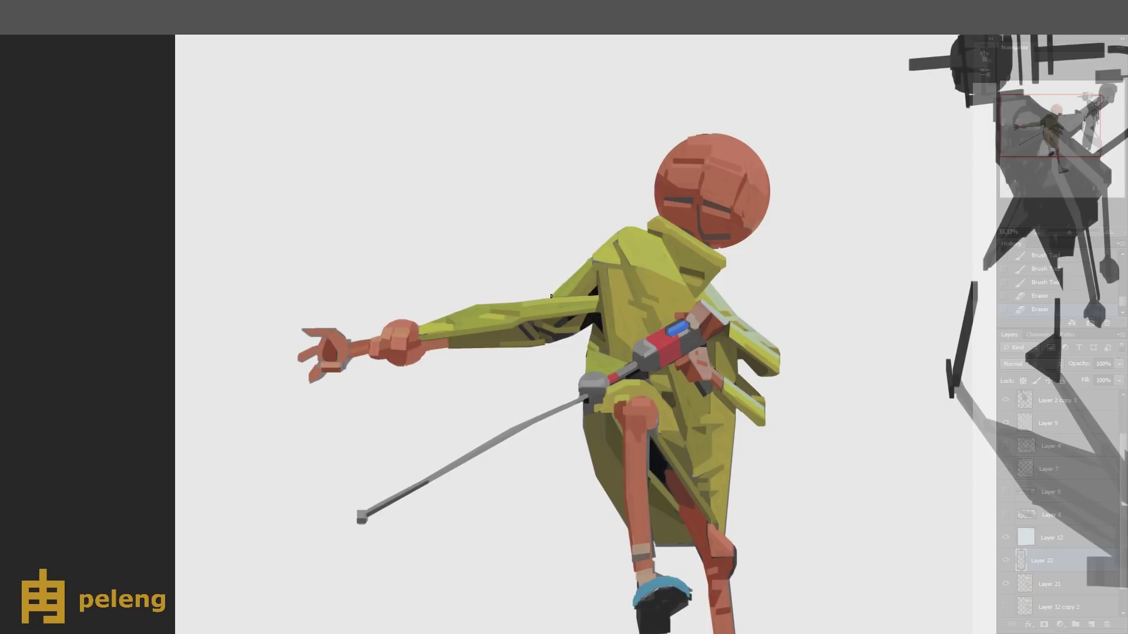
- Trim the edge of the upper sleeve with the eraser, merge the layer down and flip the canvas back
left_click_drag(551, 295, 588, 259)
mouse_move(587, 262)
left_mouse_down()
mouse_move(583, 304)
mouse_move(597, 314)
mouse_move(586, 321)
left_mouse_up()
key("b")
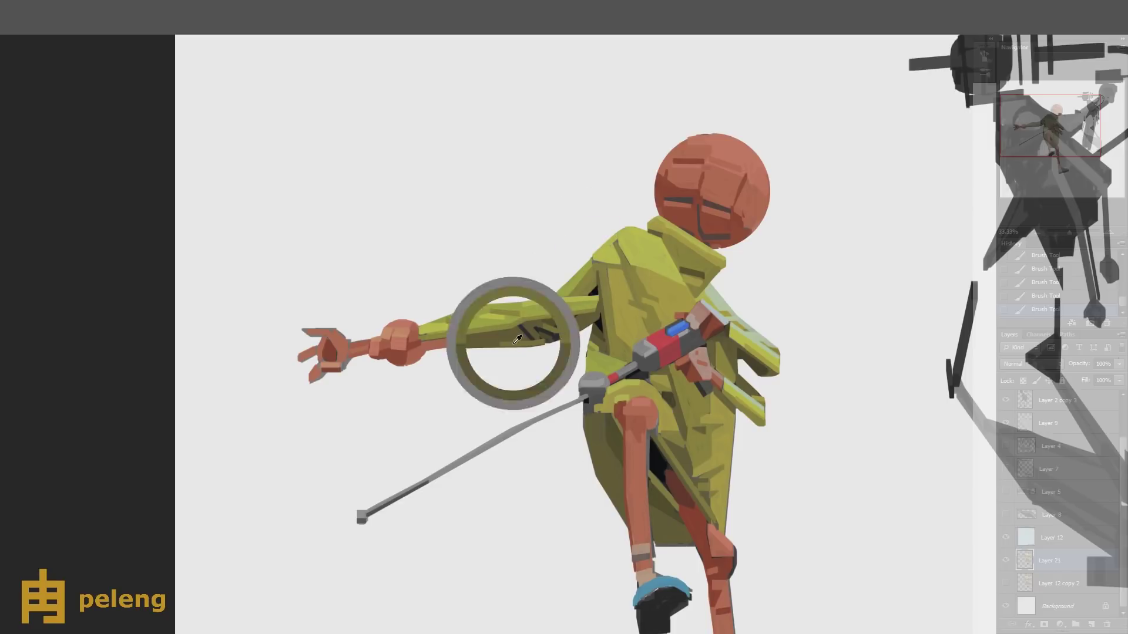
scroll(605, 479, "down", 3)
key("ctrl+shift+h")
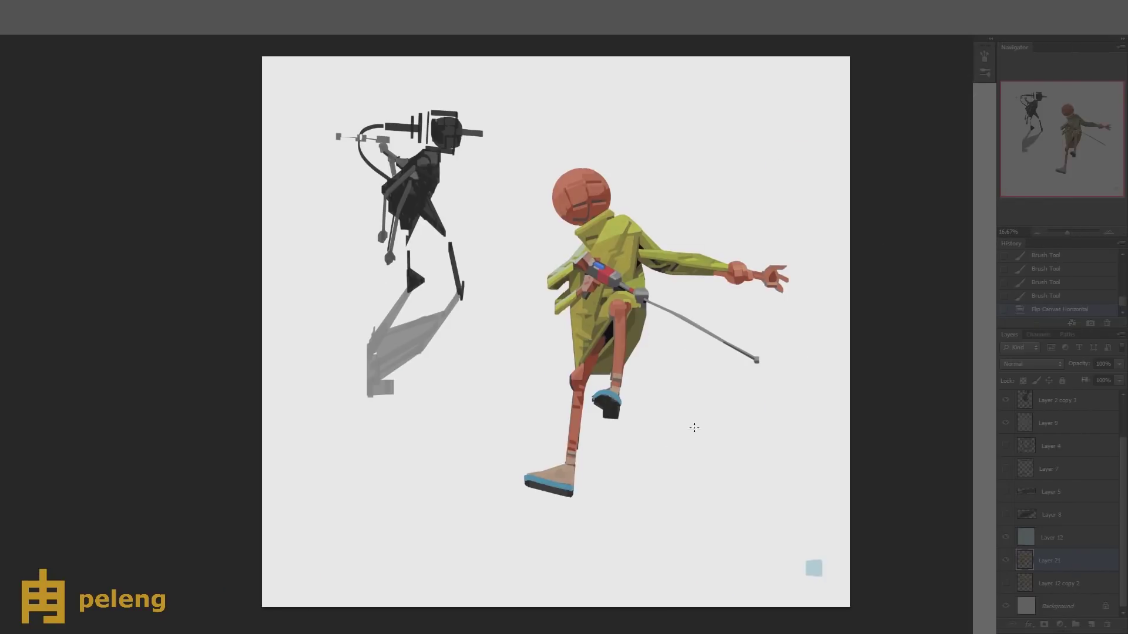
- Paint darker folds on the sleeve's underside on a new layer, set its opacity to 66% and merge it down
scroll(693, 428, "up", 3)
left_click(1092, 625)
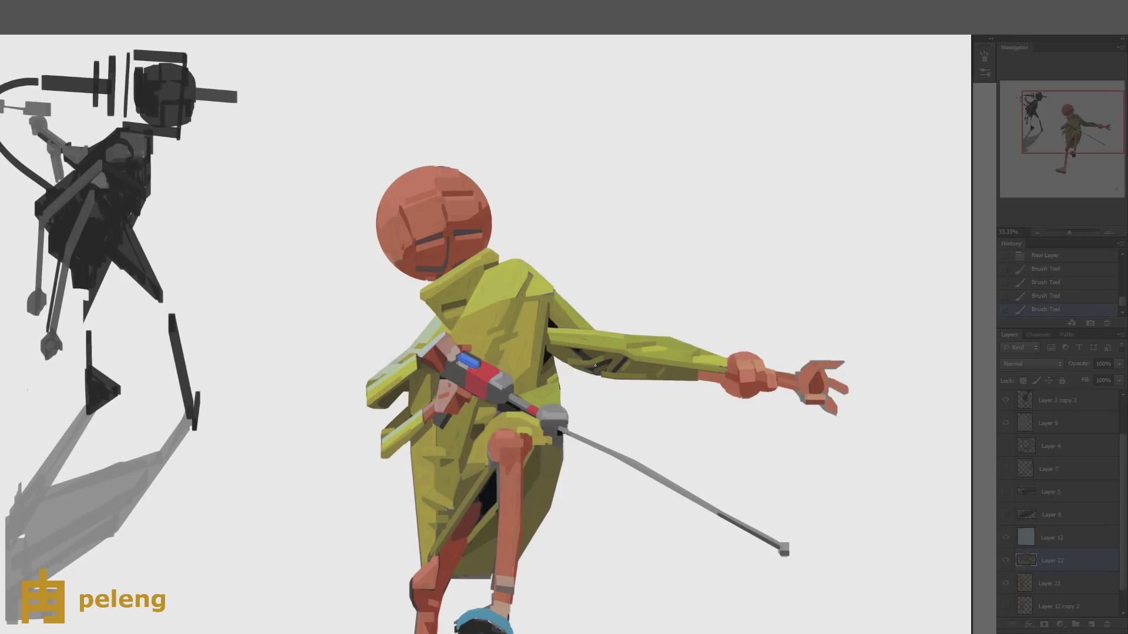
left_click_drag(593, 367, 618, 369)
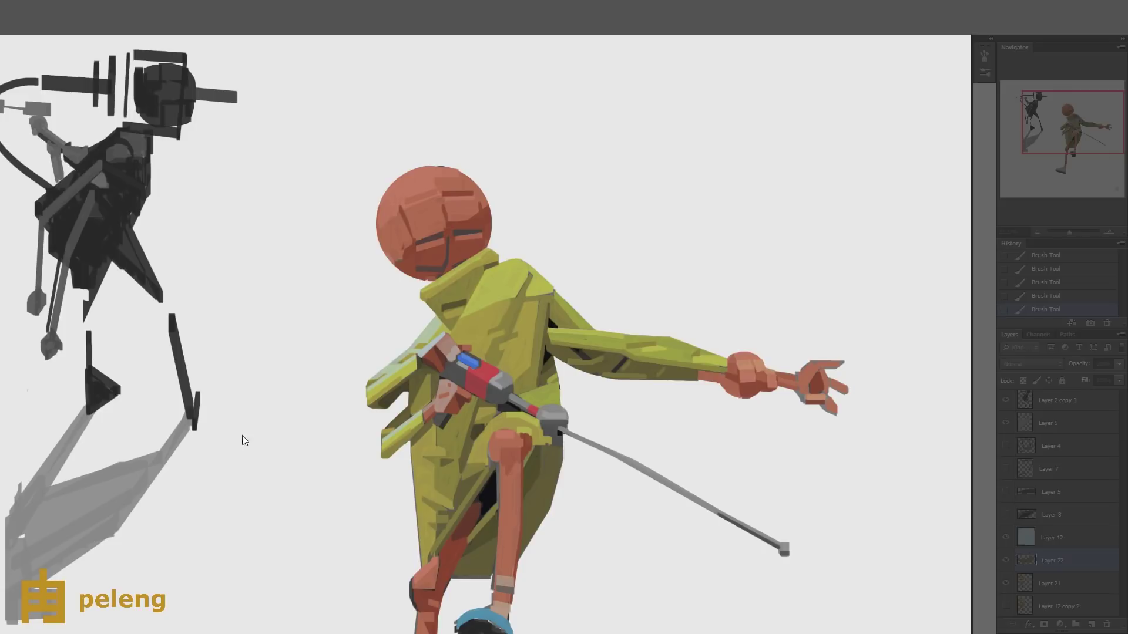
key("6")
key("6")
scroll(675, 415, "down", 2)
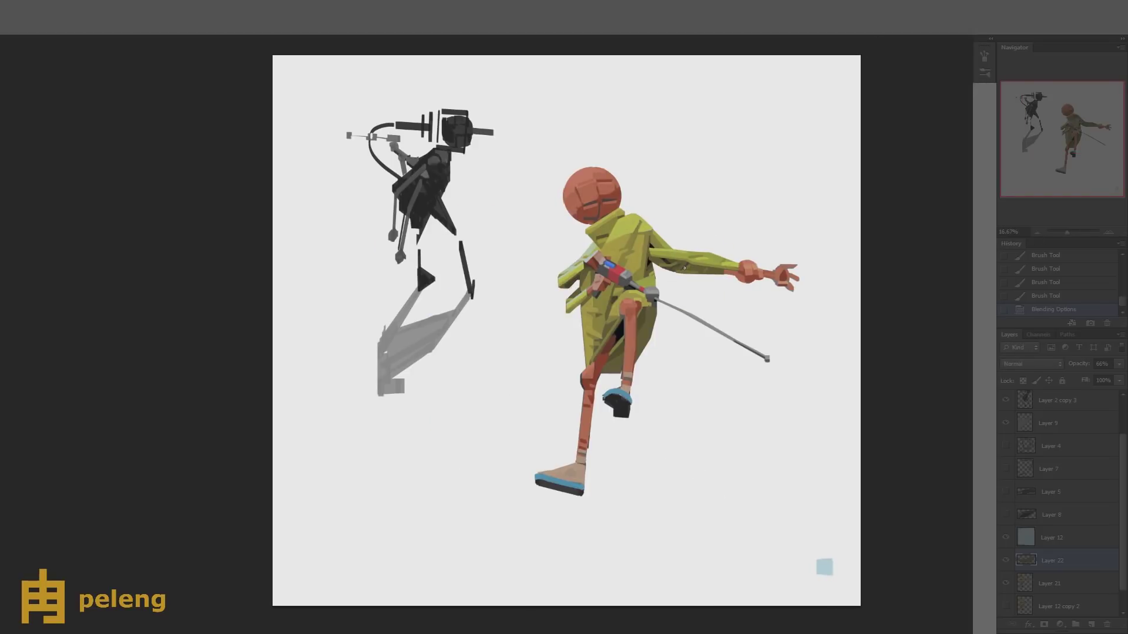
key("ctrl+e")
- Paint fold strokes on the lit upper side of the outstretched sleeve on a new layer and merge it down
left_click_drag(643, 352, 647, 360)
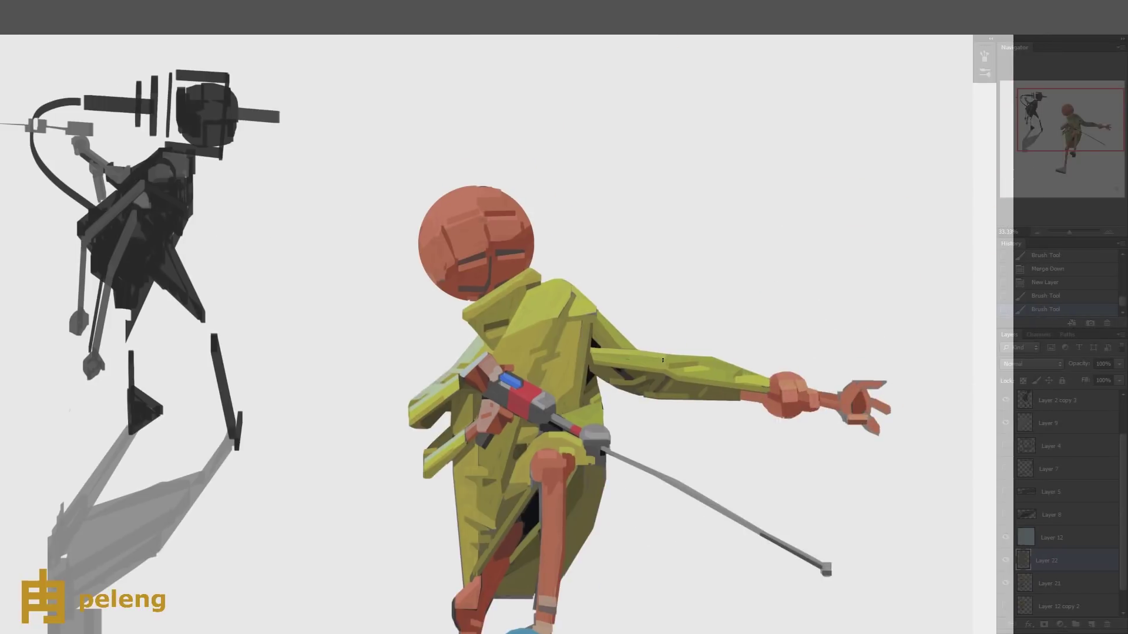
mouse_move(662, 360)
left_mouse_down()
mouse_move(616, 347)
mouse_move(668, 356)
mouse_move(750, 416)
mouse_move(627, 341)
left_mouse_up()
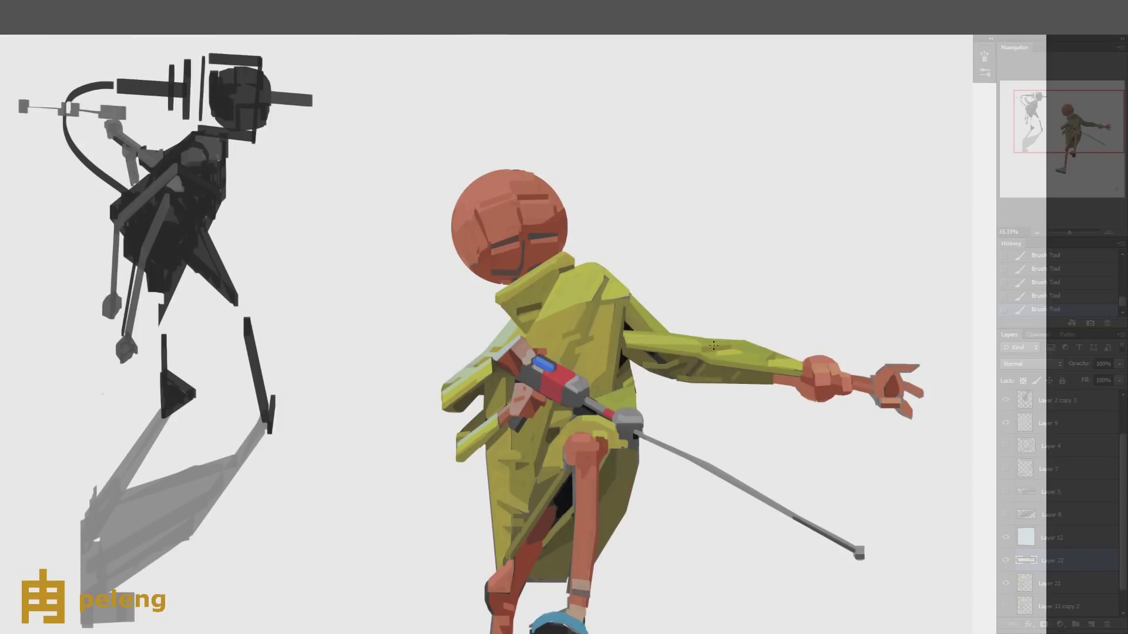
key("ctrl+0")
key("ctrl+e")
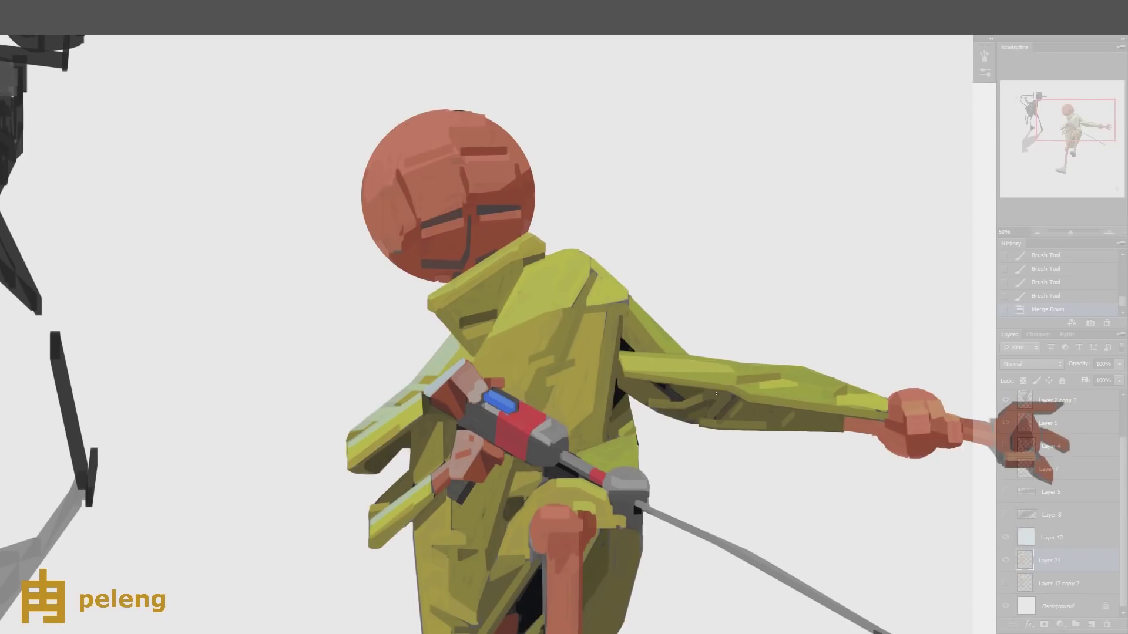
- Rework the fold shading on the underside of the outstretched sleeve using a separate layer
left_click_drag(716, 390, 740, 401)
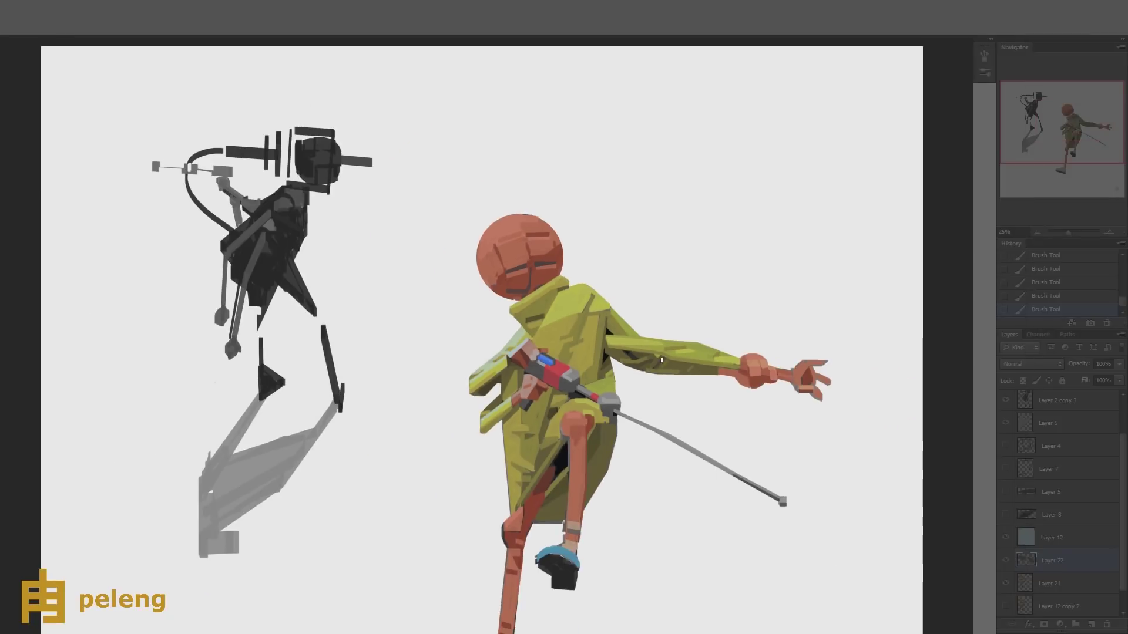
key("ctrl+0")
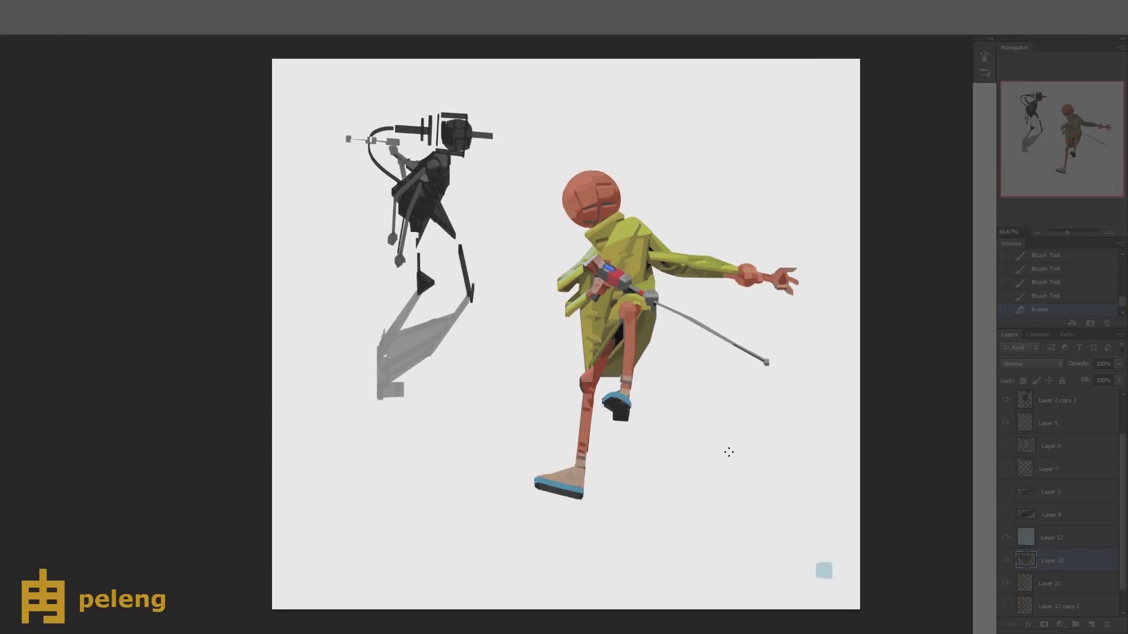
left_click(1065, 563)
key("Delete")
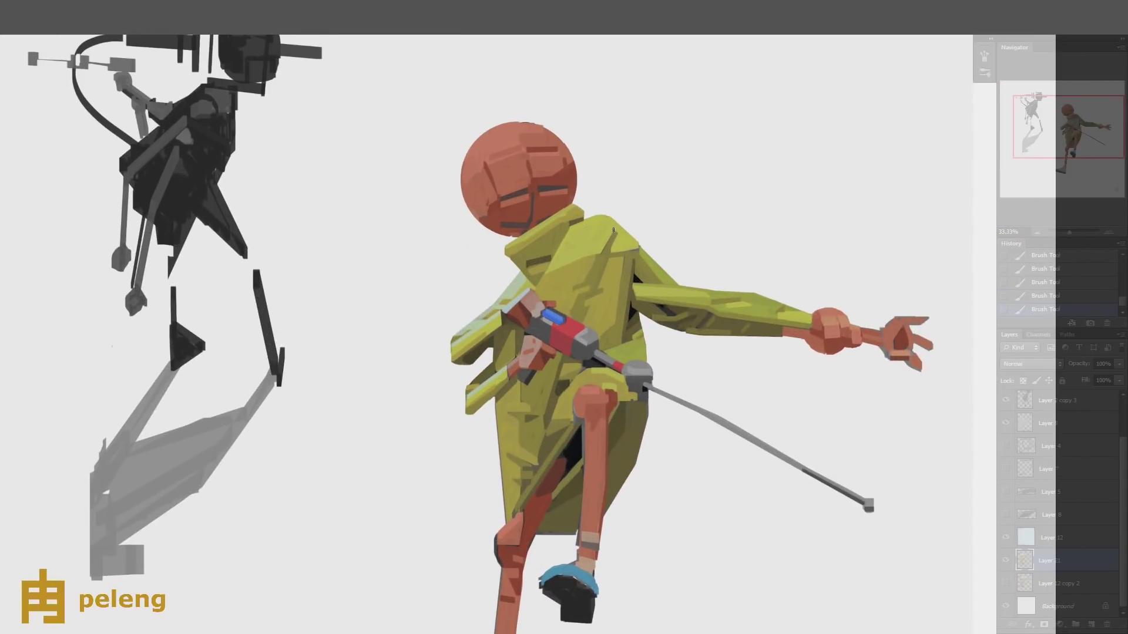
- Add a new layer and paint a pale blue rim highlight along the shoulder and the outstretched sleeve's upper edge
key("ctrl+minus")
key("ctrl+minus")
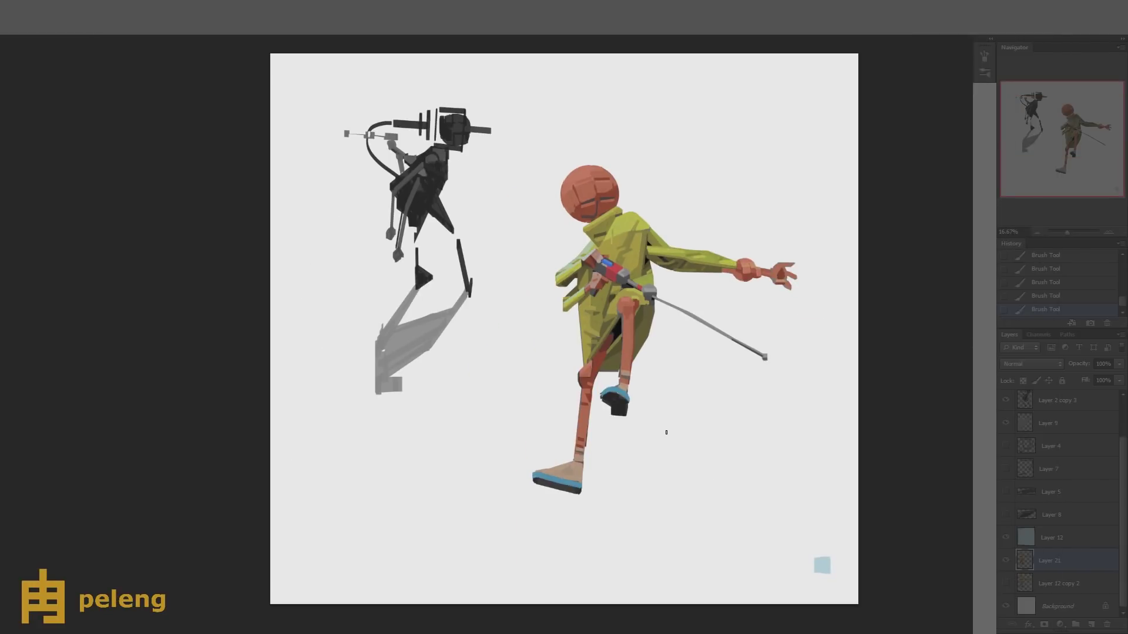
left_click_drag(635, 236, 624, 296)
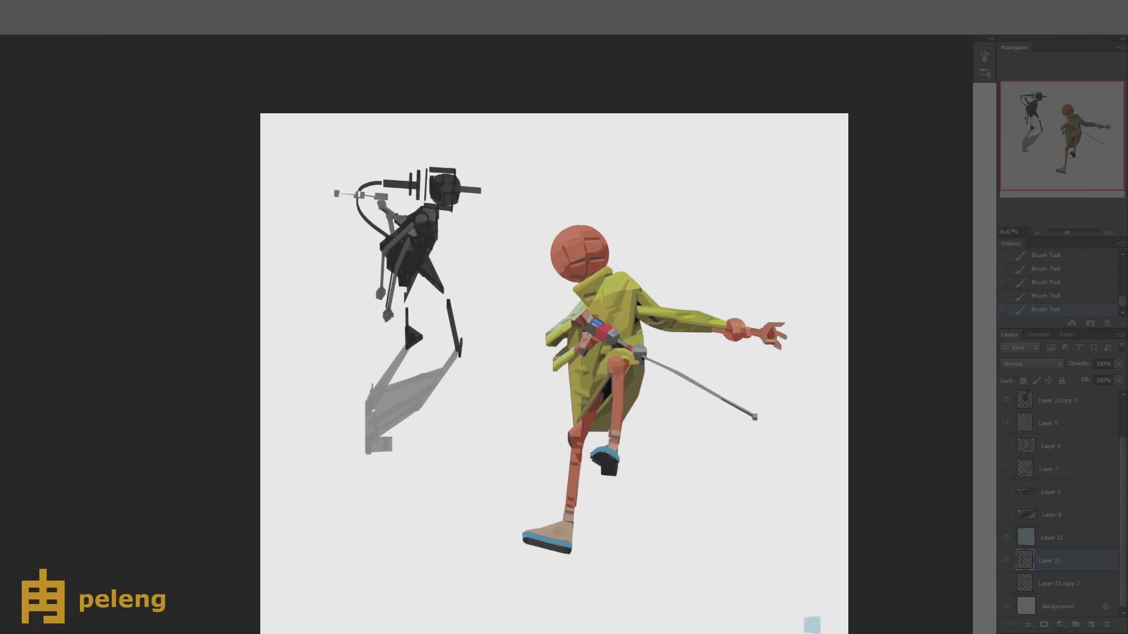
key("ctrl+shift+alt+n")
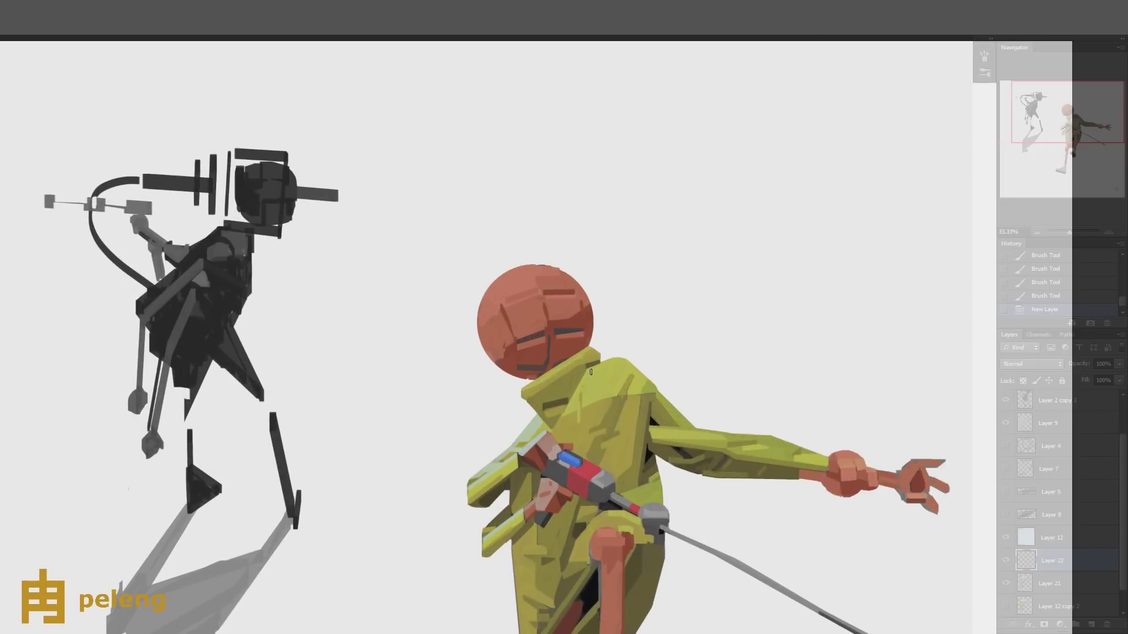
mouse_move(590, 365)
left_mouse_down()
mouse_move(623, 360)
mouse_move(695, 431)
mouse_move(625, 359)
mouse_move(649, 429)
mouse_move(699, 432)
left_mouse_up()
left_click_drag(698, 432, 774, 442)
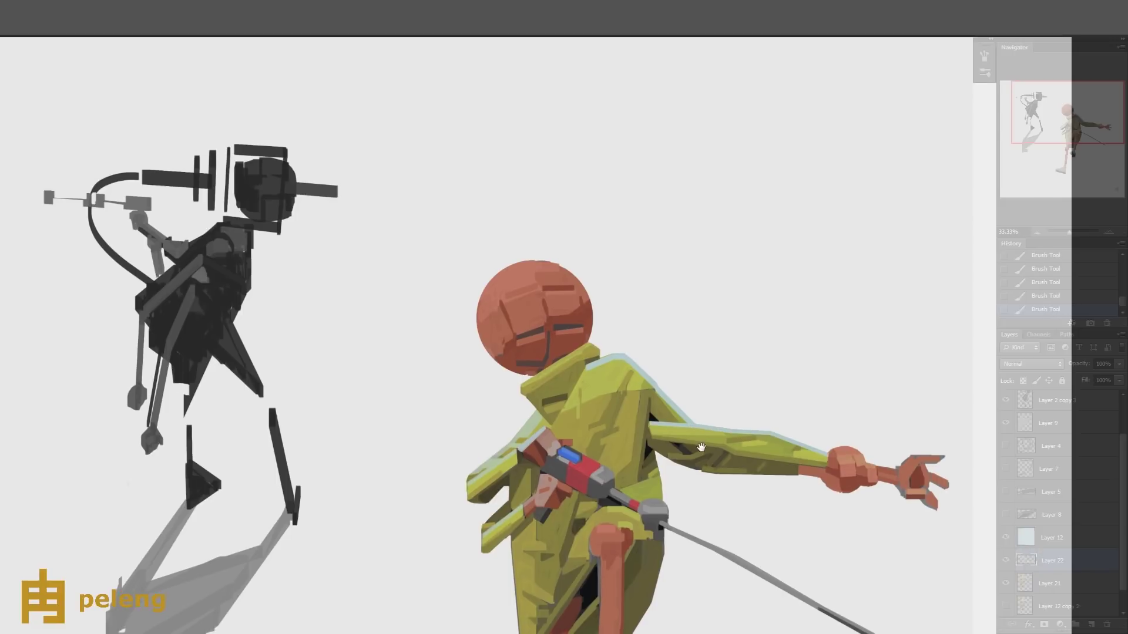
- Merge the rim highlight layer into the character and set the character layer's opacity to 90%
key("ctrl+0")
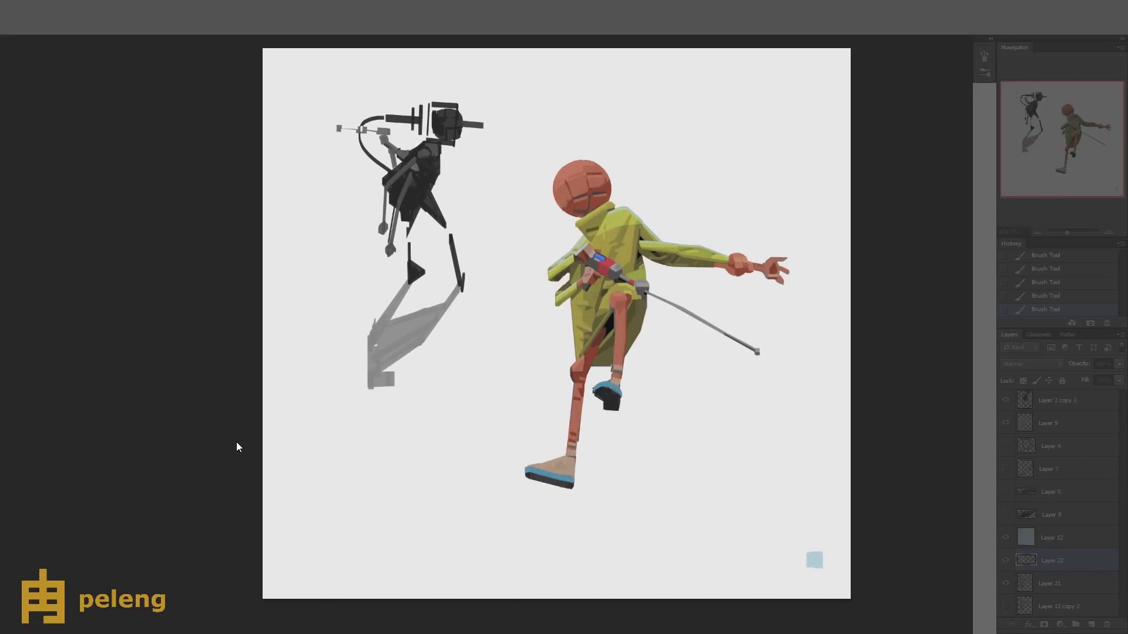
key("ctrl+e")
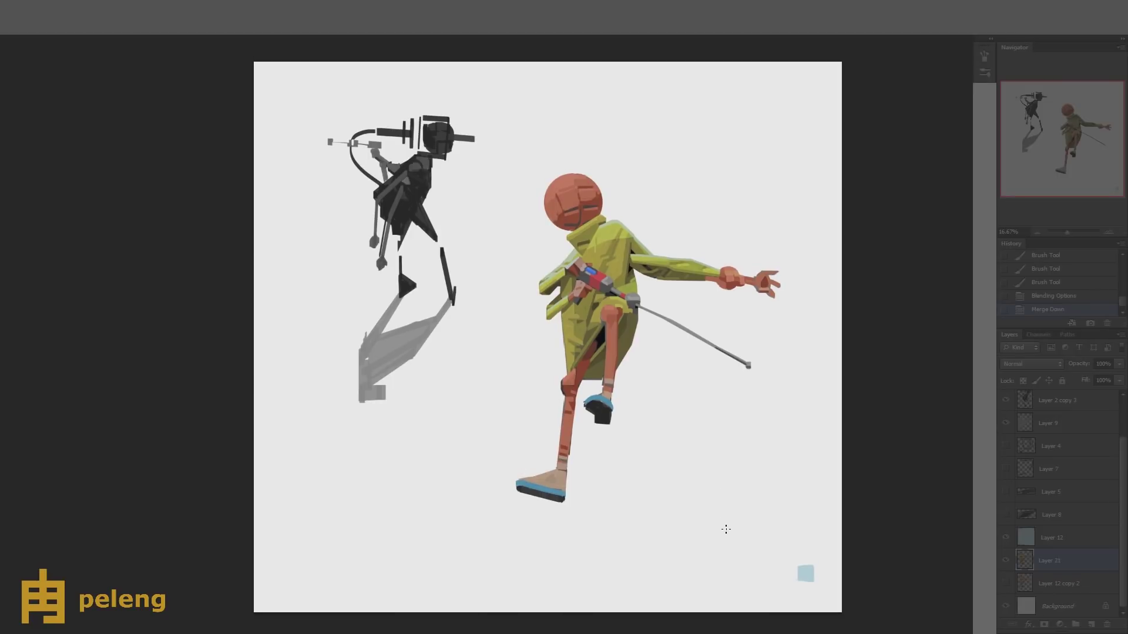
key("ctrl+plus")
key("9")
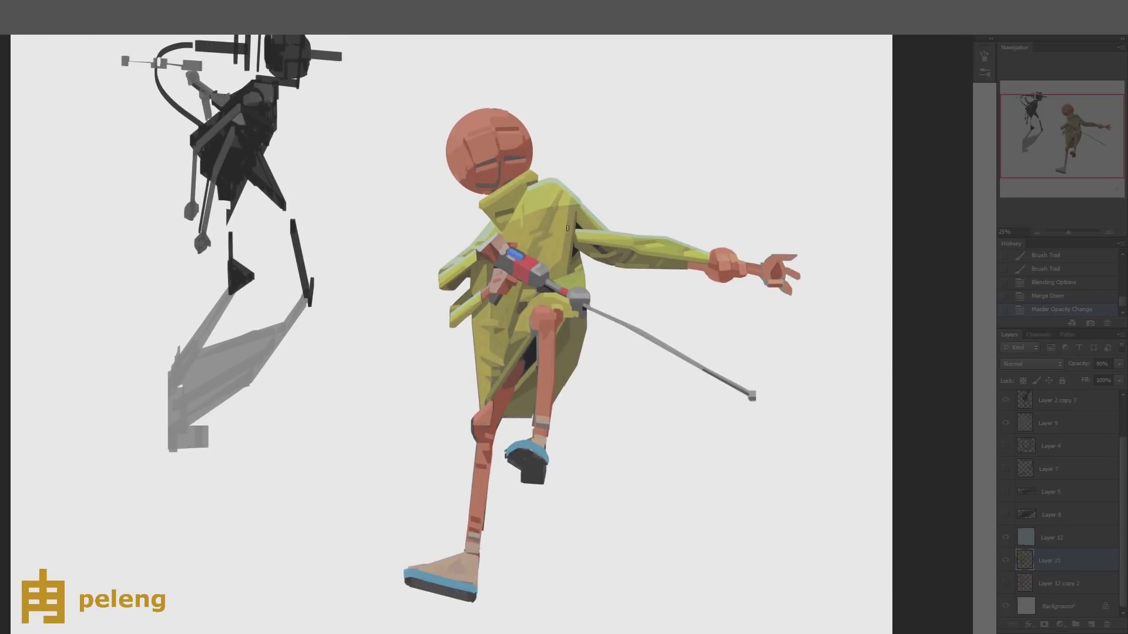
- Touch up the palm and fingers of the outstretched hand and add a new layer
left_click(773, 261)
left_click(774, 260)
left_click(775, 260)
left_click(775, 259)
left_click(766, 263)
key("ctrl+shift+alt+n")
left_click(791, 271)
left_click(791, 272)
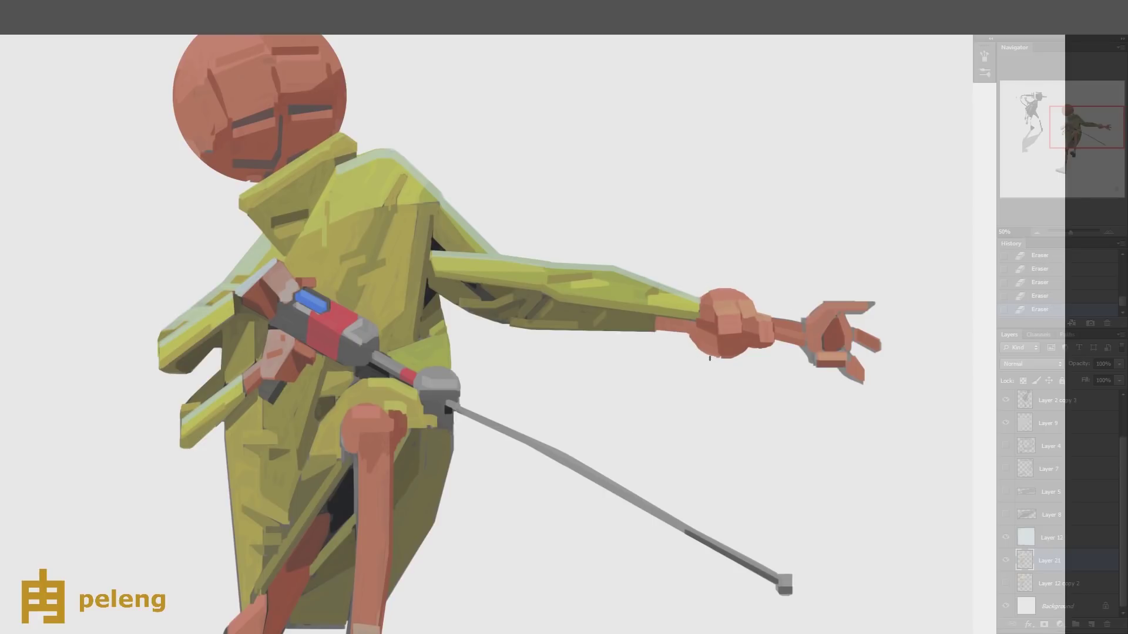
- Touch up the palm, thumb and fingers of the outstretched hand with skin tones sampled from the painting
left_click_drag(710, 359, 752, 341)
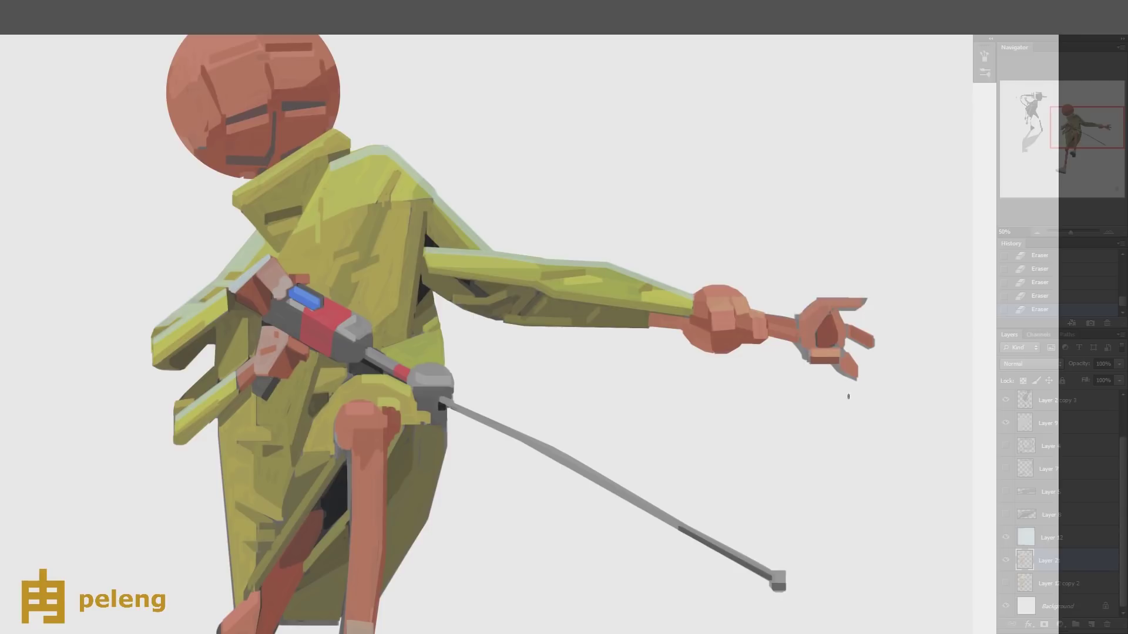
left_click(849, 365, "alt")
left_click(825, 353)
left_click(815, 361, "alt")
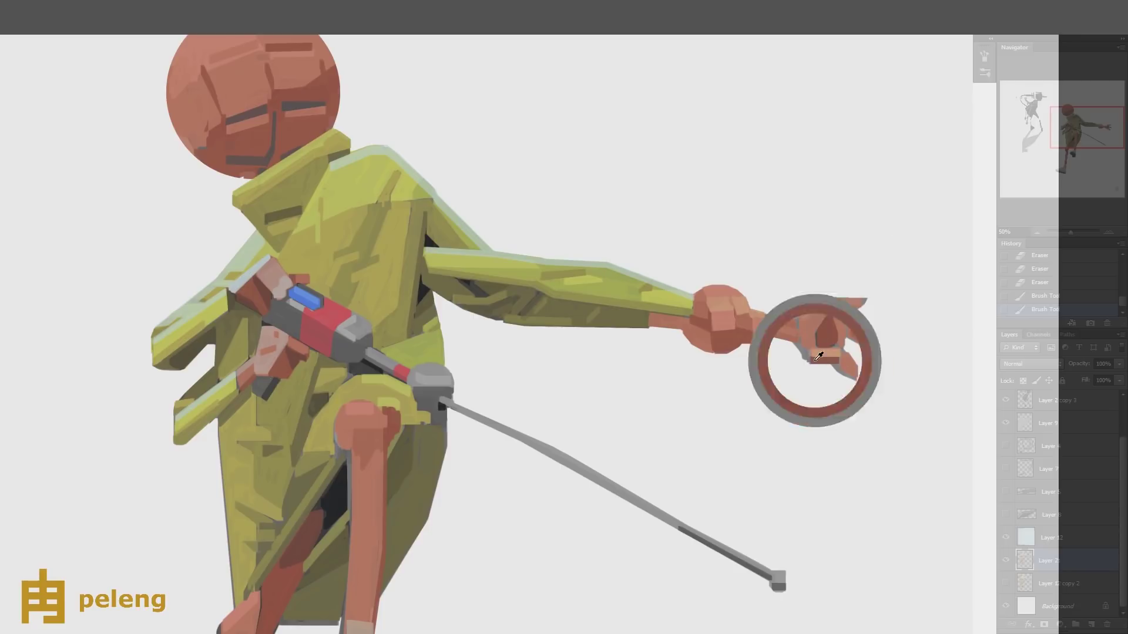
left_click(829, 333)
- Paint a rim highlight along the wrist and outstretched hand on a new layer, then merge it into the character
left_click_drag(741, 315, 759, 325)
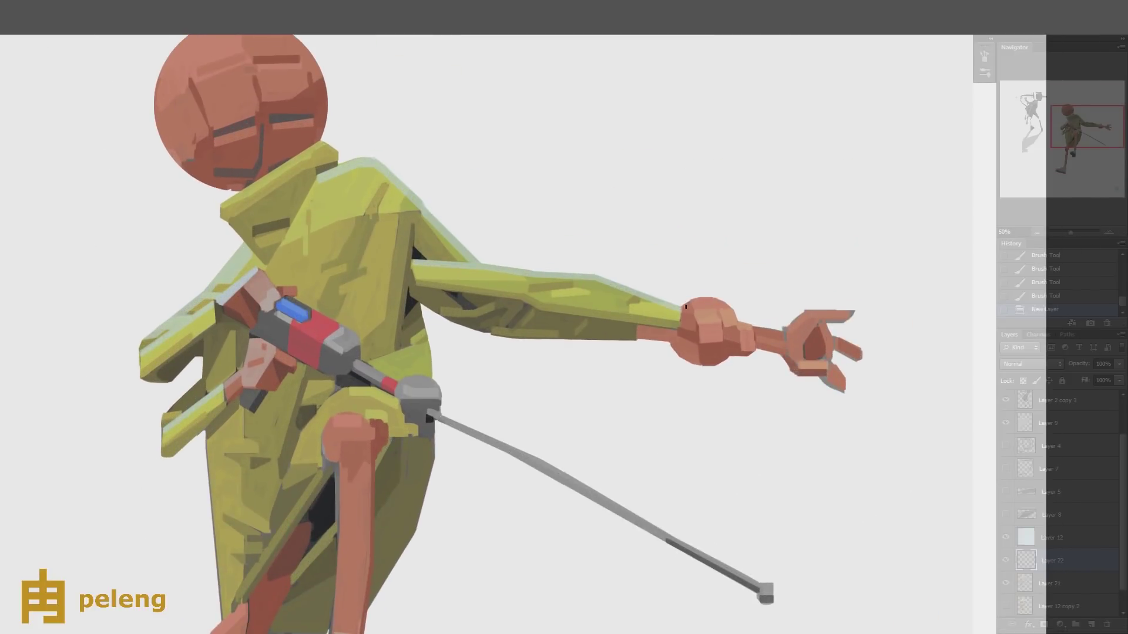
mouse_move(684, 317)
left_mouse_down()
mouse_move(700, 294)
mouse_move(692, 303)
mouse_move(714, 300)
mouse_move(712, 352)
mouse_move(852, 311)
left_mouse_up()
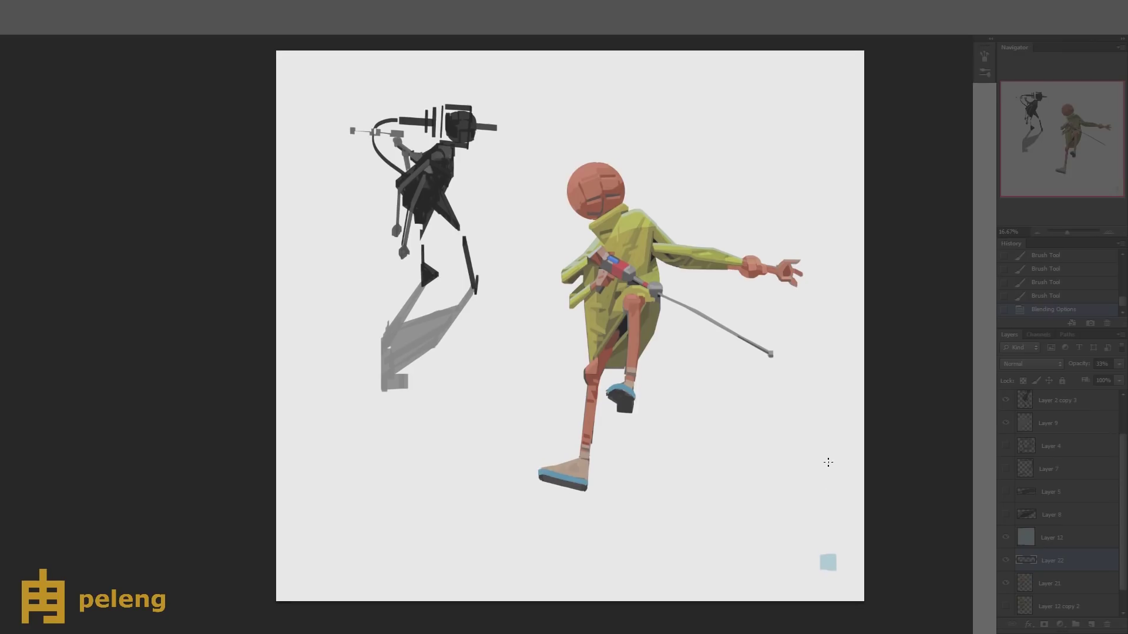
key("ctrl+e")
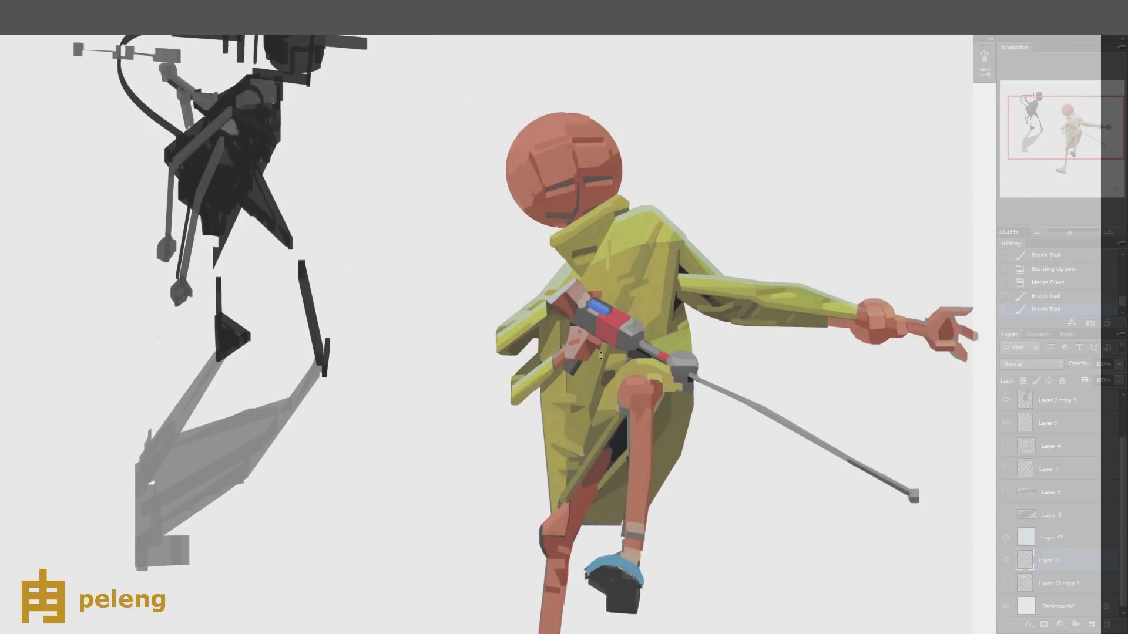
- Refine the raised leg with lighter bands across the shin and touch up the coat beneath the outstretched arm
scroll(603, 377, "down", 2)
left_click_drag(602, 377, 588, 390)
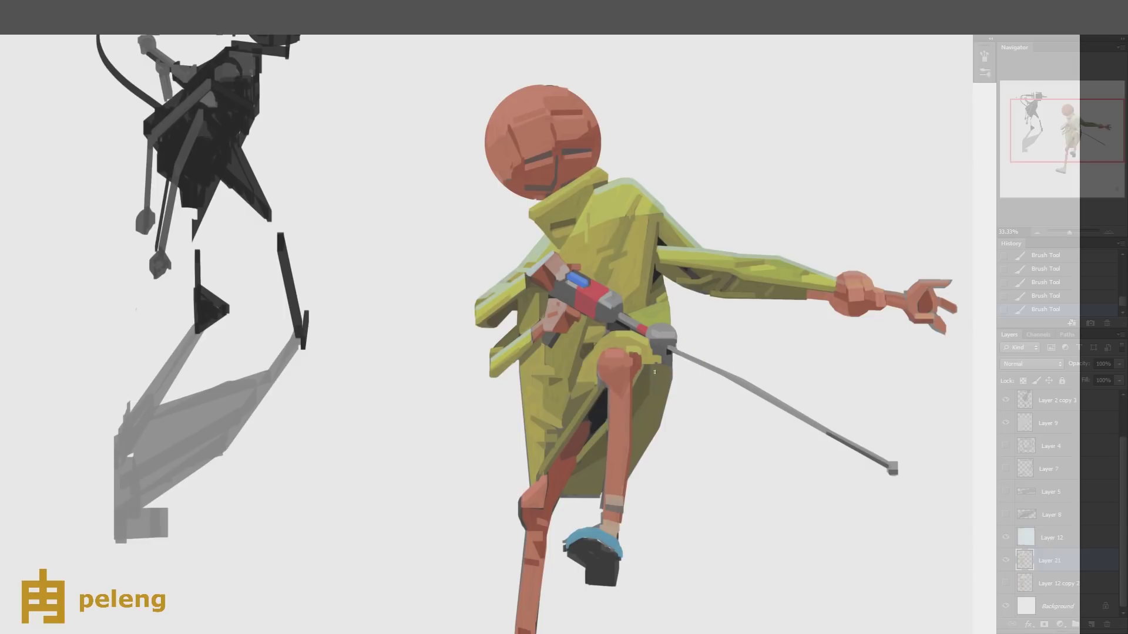
left_click(617, 446)
left_click(635, 352)
left_click(646, 276)
left_click(651, 251)
left_click(620, 404)
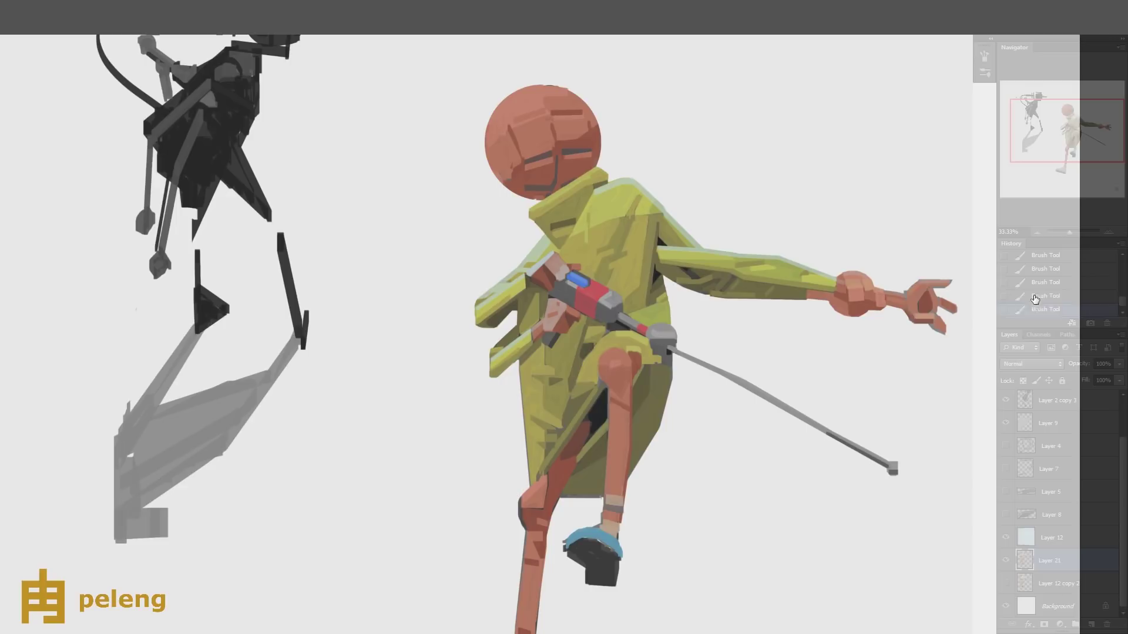
left_click(614, 479)
key("ctrl+minus")
key("ctrl+minus")
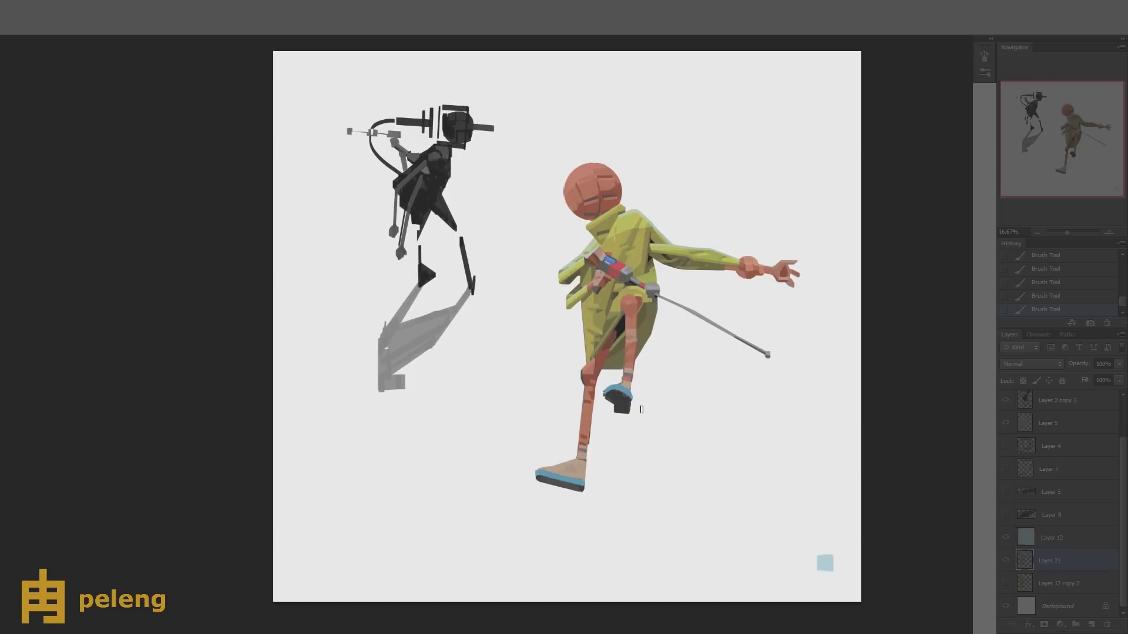
- Paint details on the raised lower leg and shoe on a new layer and merge it into the character
key("ctrl+shift+alt+n")
mouse_move(629, 340)
left_mouse_down()
mouse_move(712, 456)
mouse_move(682, 317)
mouse_move(693, 493)
left_mouse_up()
key("b")
left_click(652, 409)
left_click(652, 410)
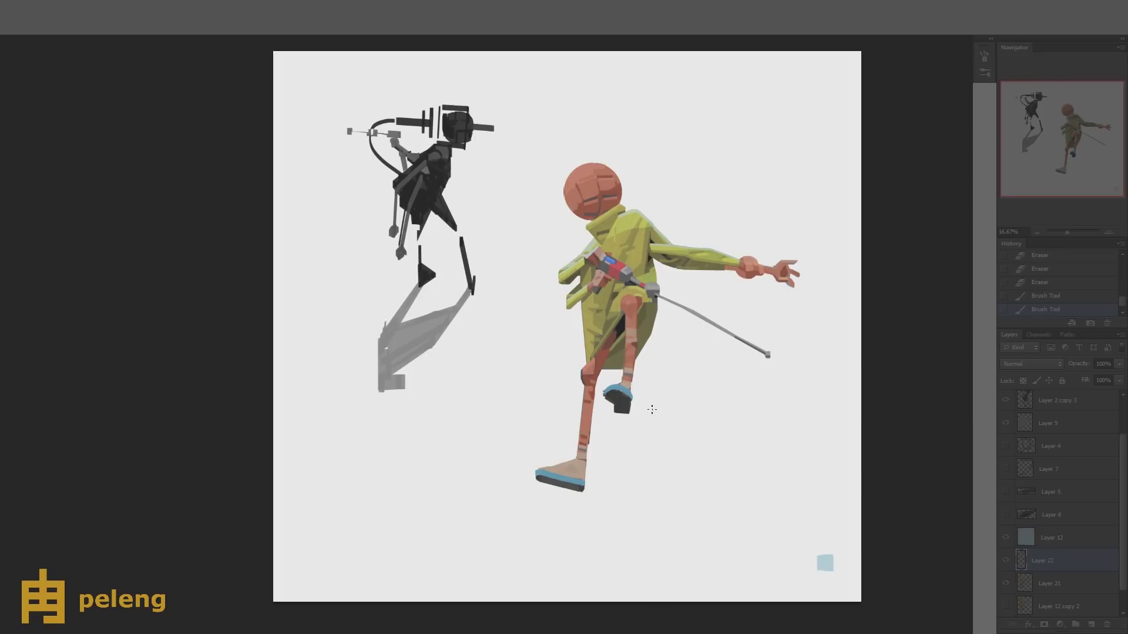
left_click(621, 394)
left_click(621, 394)
left_click(625, 397)
key("ctrl+e")
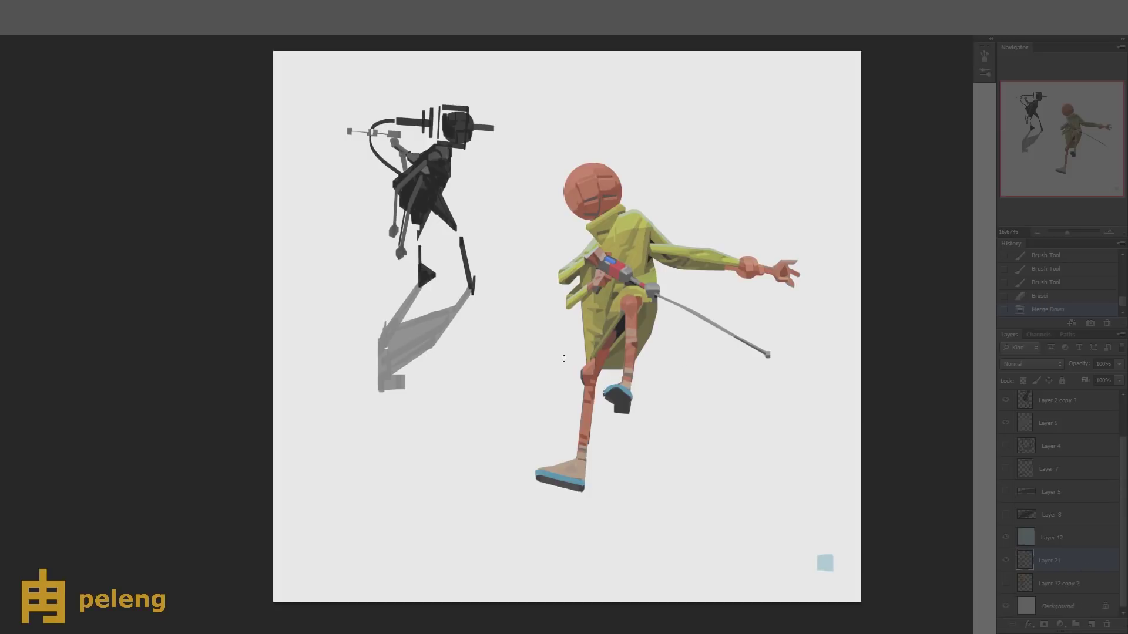
- Touch up the ankle and blue upper edge of the raised shoe
left_click(620, 388)
left_click(620, 388)
left_click(620, 387)
key("b")
left_click(620, 388)
left_click(621, 390)
- Paint a pale rim highlight over the top of the raised knee on a new layer and lower the layer's opacity
key("ctrl+alt+shift+n")
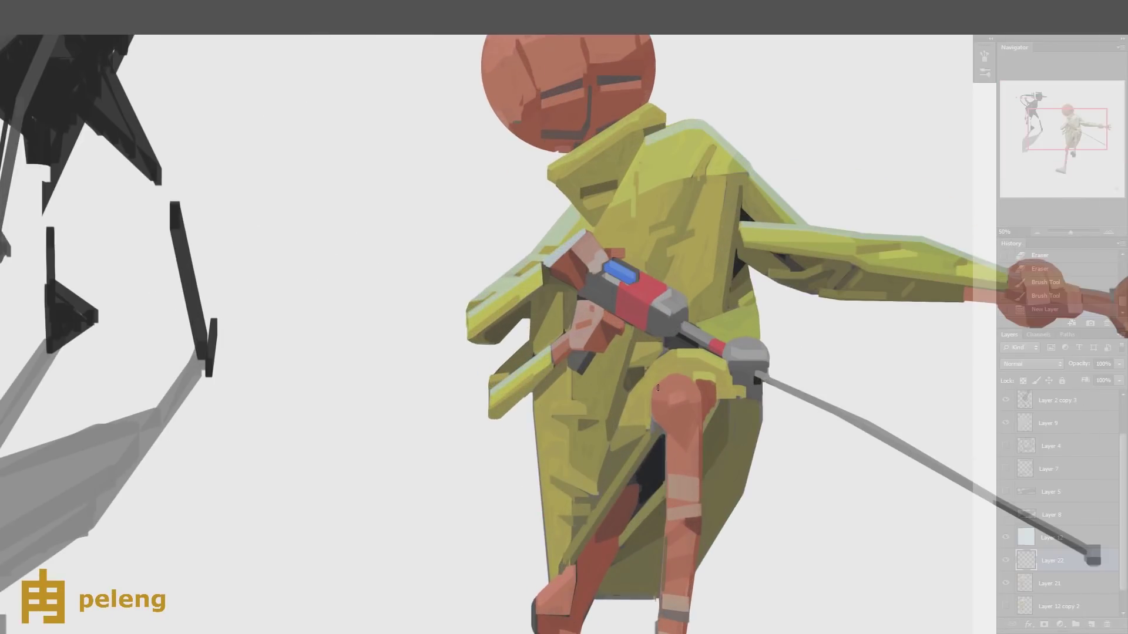
mouse_move(657, 388)
left_mouse_down()
mouse_move(713, 384)
mouse_move(674, 379)
mouse_move(663, 427)
mouse_move(662, 383)
mouse_move(713, 385)
left_mouse_up()
left_click(1037, 232)
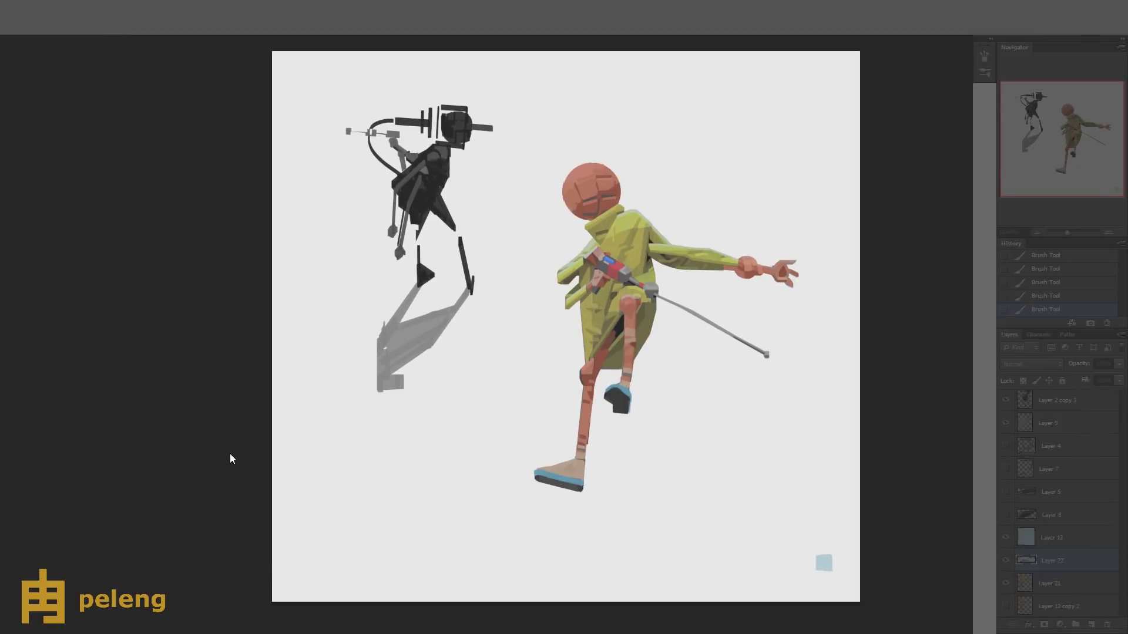
key("Return")
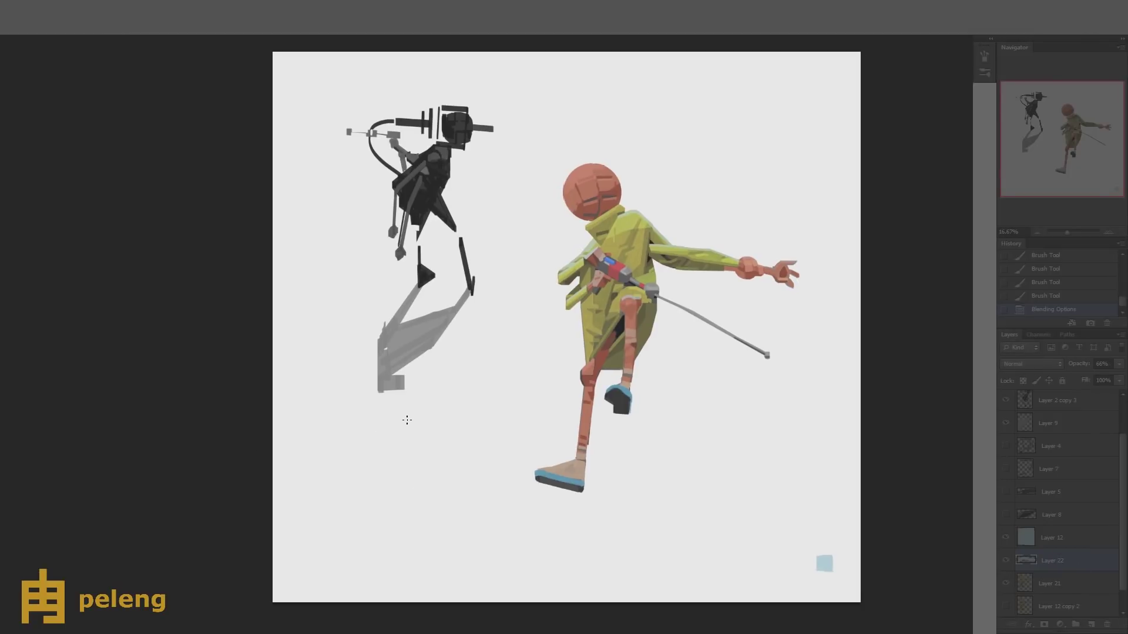
- Touch up the coat's shading beneath the gun on a new layer and merge it into the character
scroll(615, 280, "up", 4)
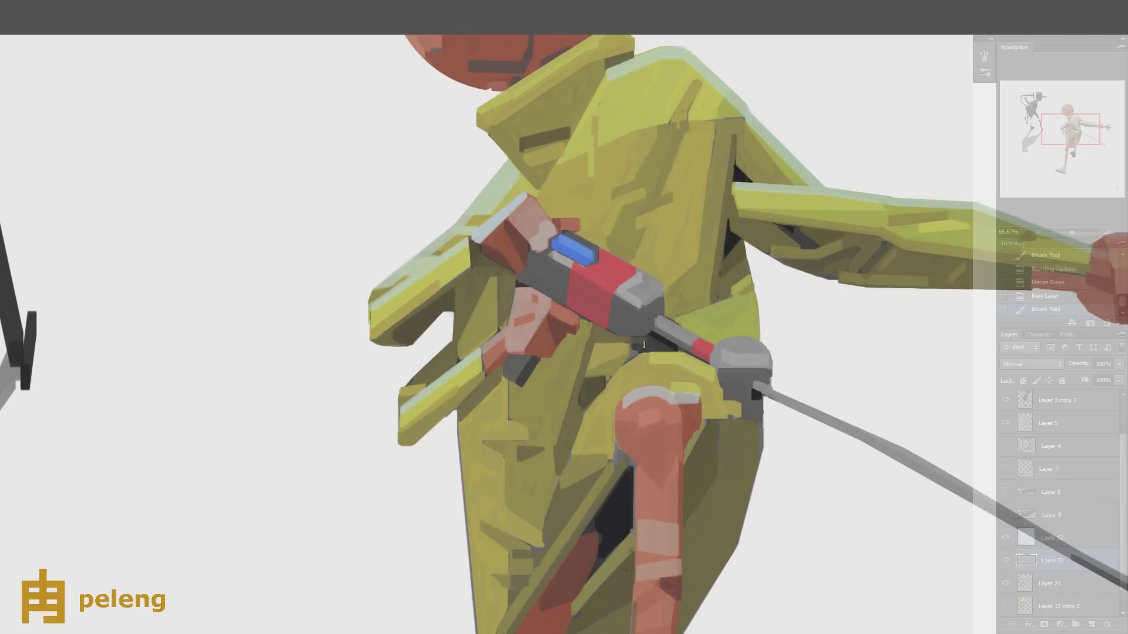
left_click_drag(641, 348, 637, 353)
scroll(651, 335, "down", 4)
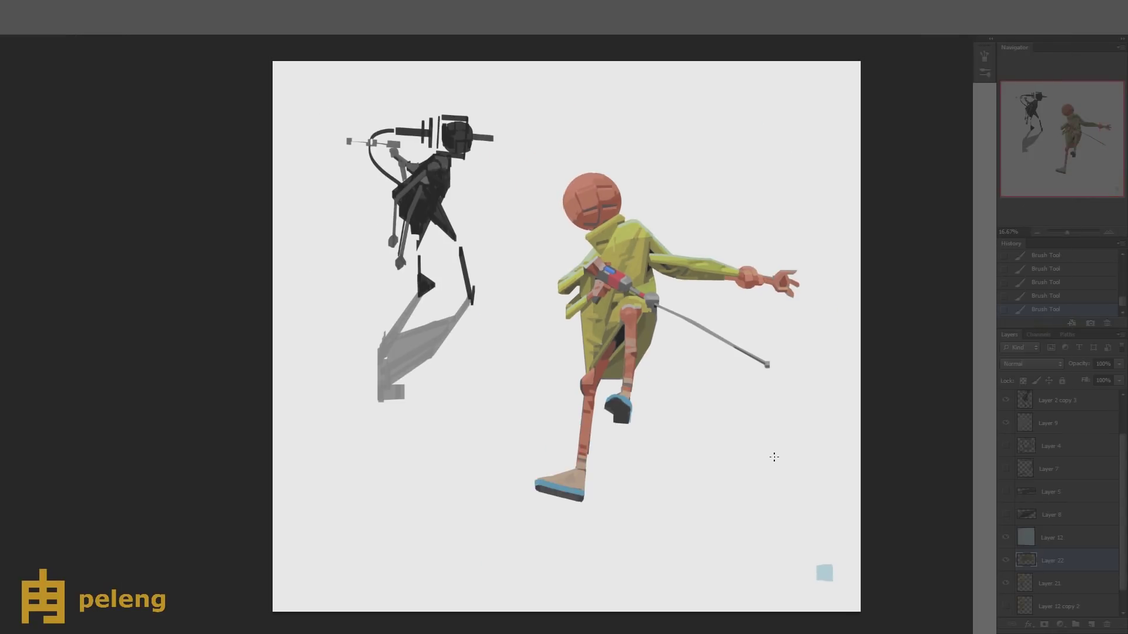
scroll(649, 273, "up", 2)
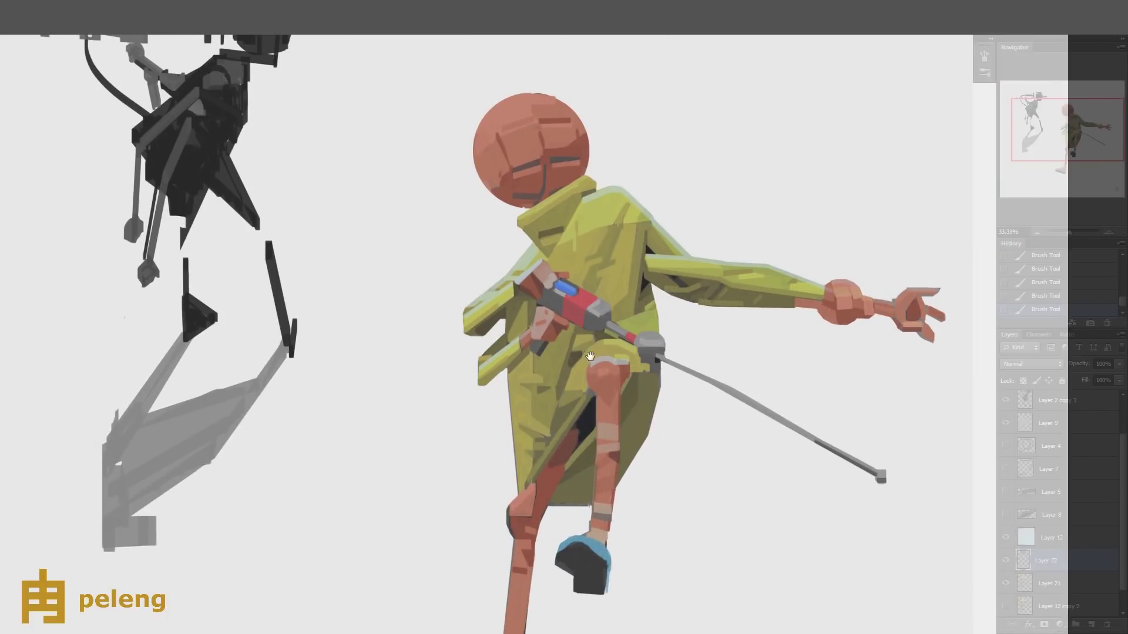
left_click_drag(590, 356, 600, 333)
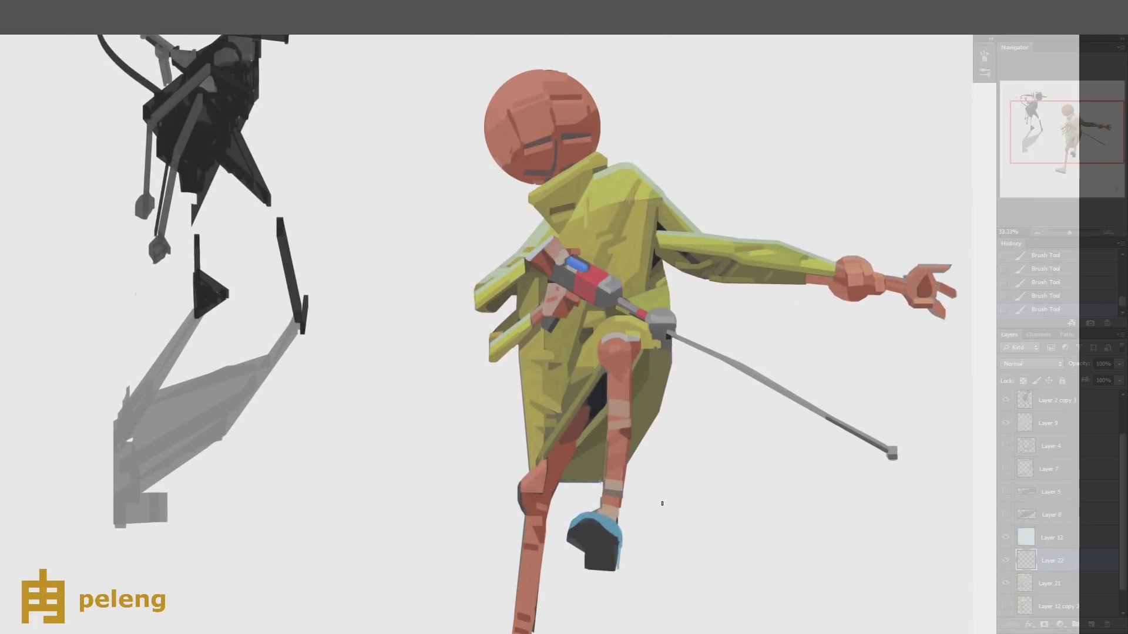
- Touch up the blue side of the raised shoe and undo the last brush stroke
scroll(662, 503, "down", 1)
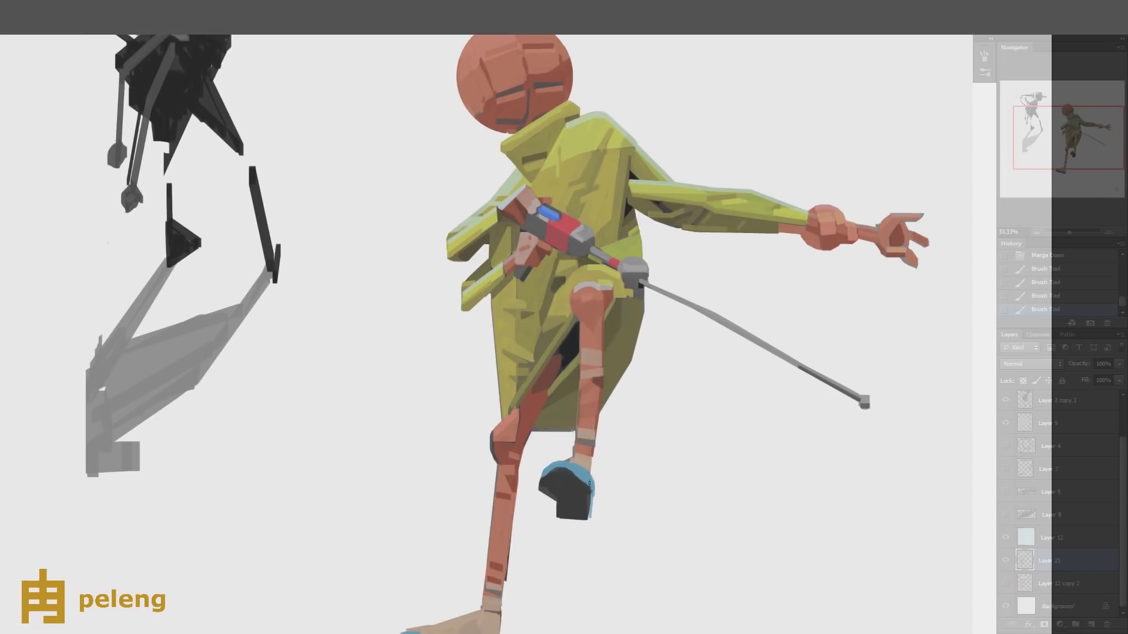
left_click_drag(540, 487, 548, 466)
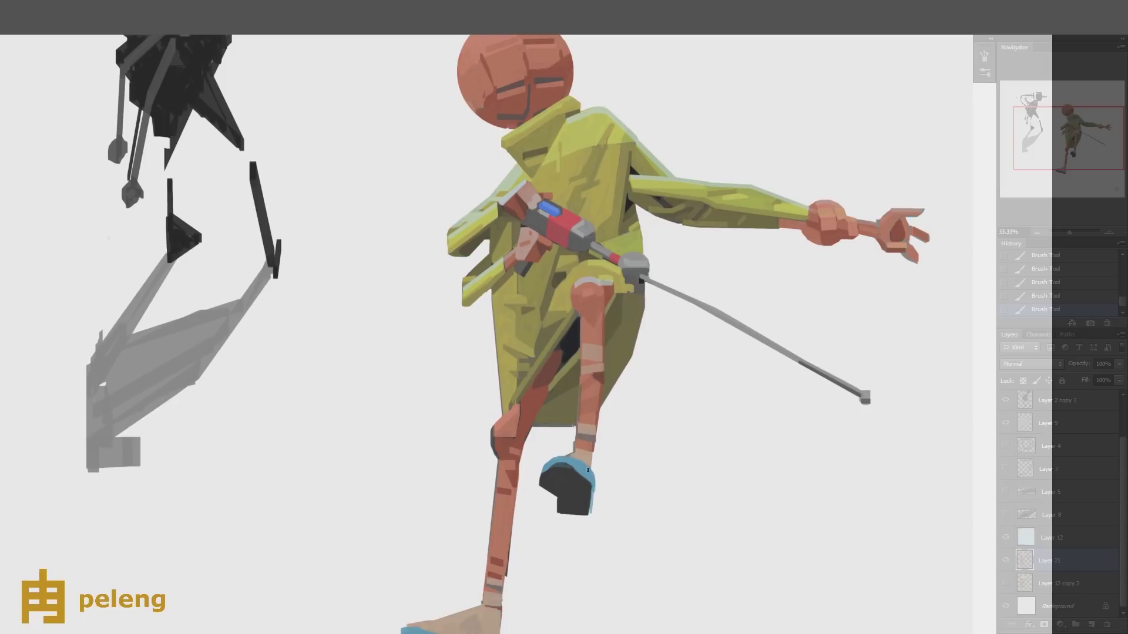
key("ctrl+z")
scroll(567, 456, "down", 1)
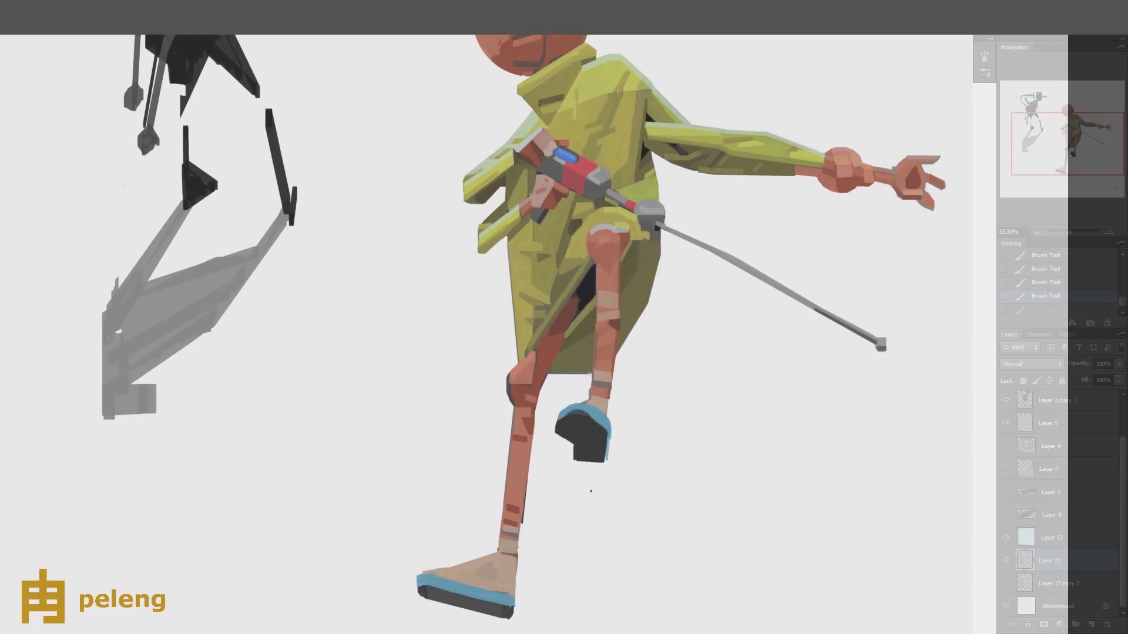
- Paint an accent along the raised shoe's upper edge on a new layer, trim it with the Eraser and merge it down
scroll(587, 470, "up", 2)
left_click_drag(674, 477, 674, 535)
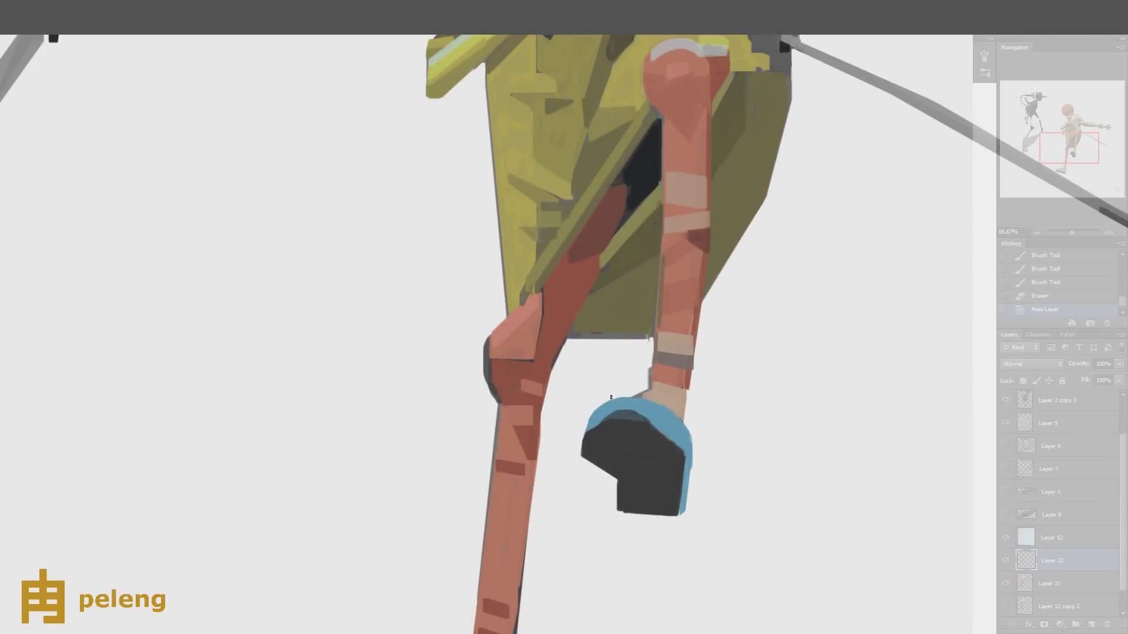
left_click_drag(610, 397, 645, 392)
key("ctrl+minus")
key("ctrl+minus")
key("ctrl+minus")
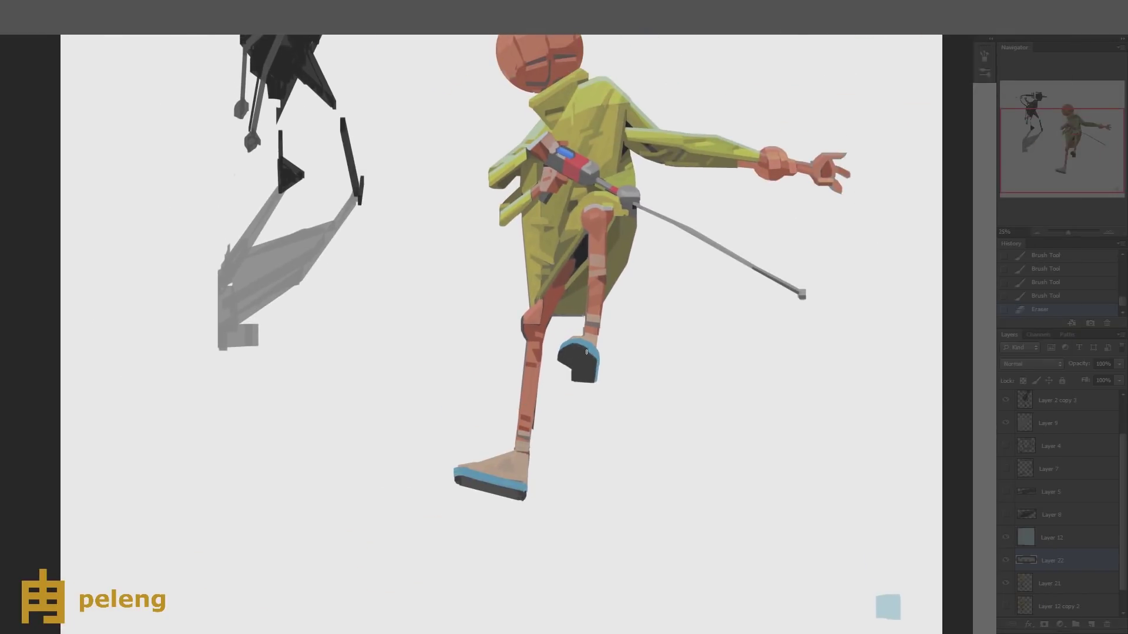
left_click_drag(586, 352, 585, 365)
key("ctrl+minus")
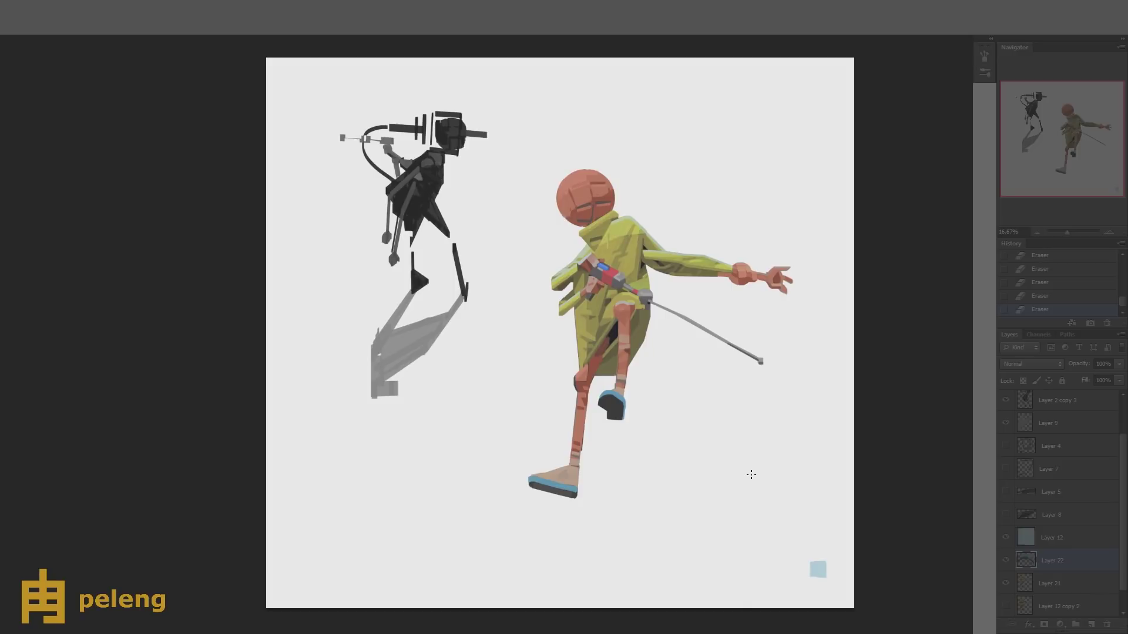
scroll(608, 426, "up", 2)
key("ctrl+e")
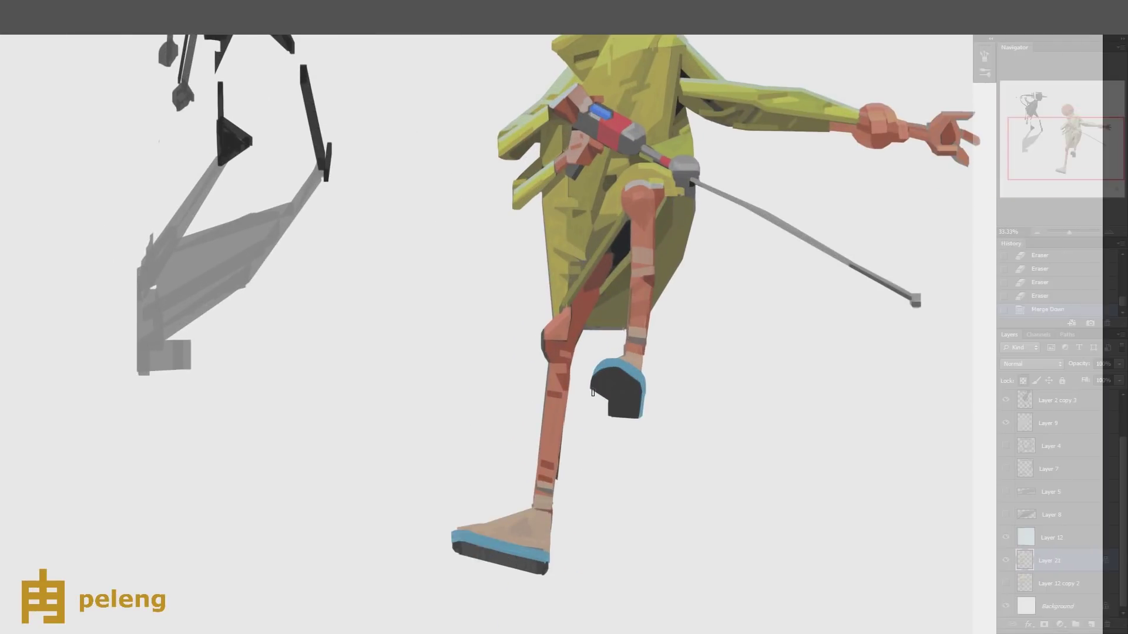
- Shade the raised shoe's dark sole into separate lighter and darker planes
left_click_drag(594, 393, 620, 394)
double_click(1011, 448)
left_click_drag(608, 390, 636, 404)
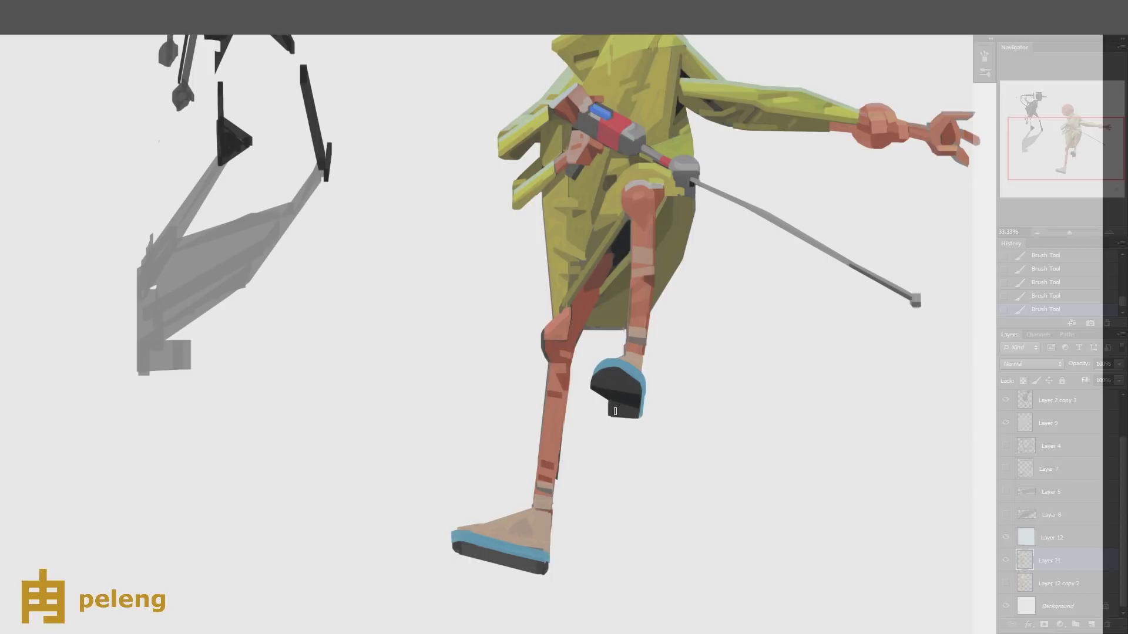
key("ctrl+minus")
key("ctrl+minus")
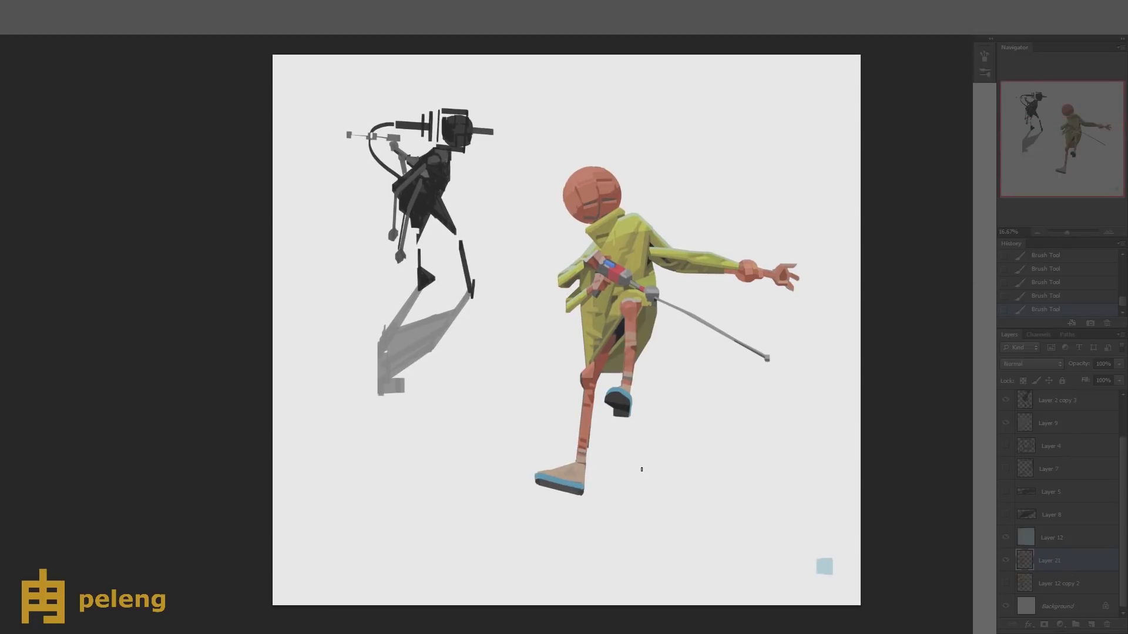
- Paint a pale blue highlight on the coat above the raised knee on a new layer at 60% opacity and merge it down
key("ctrl+plus")
key("ctrl+shift+alt+n")
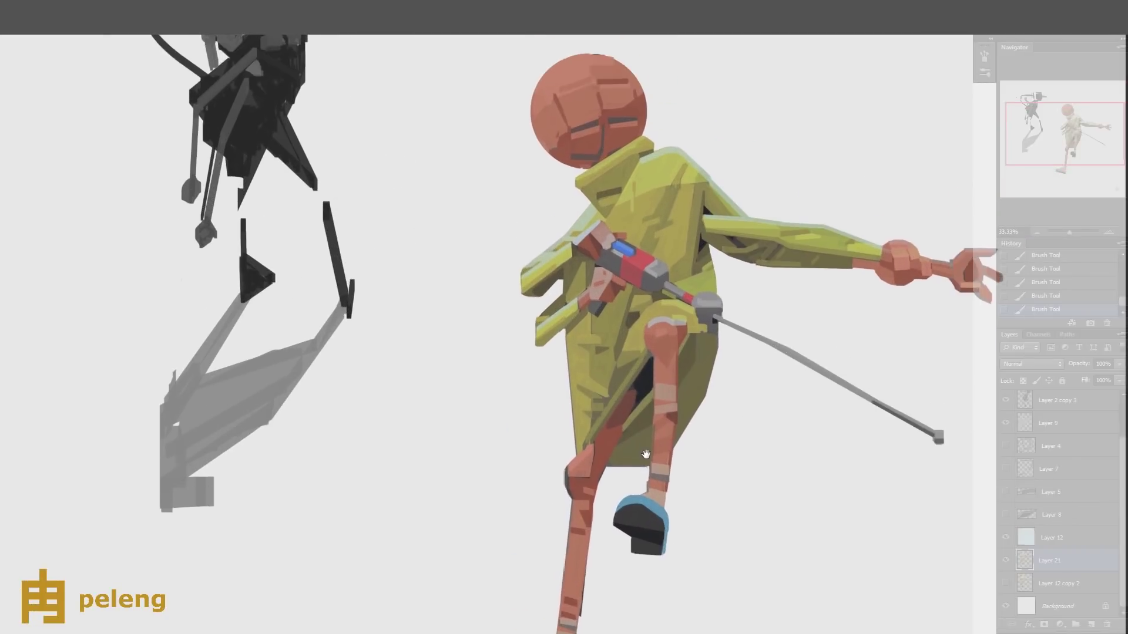
scroll(608, 402, "down", 5)
scroll(612, 370, "up", 6)
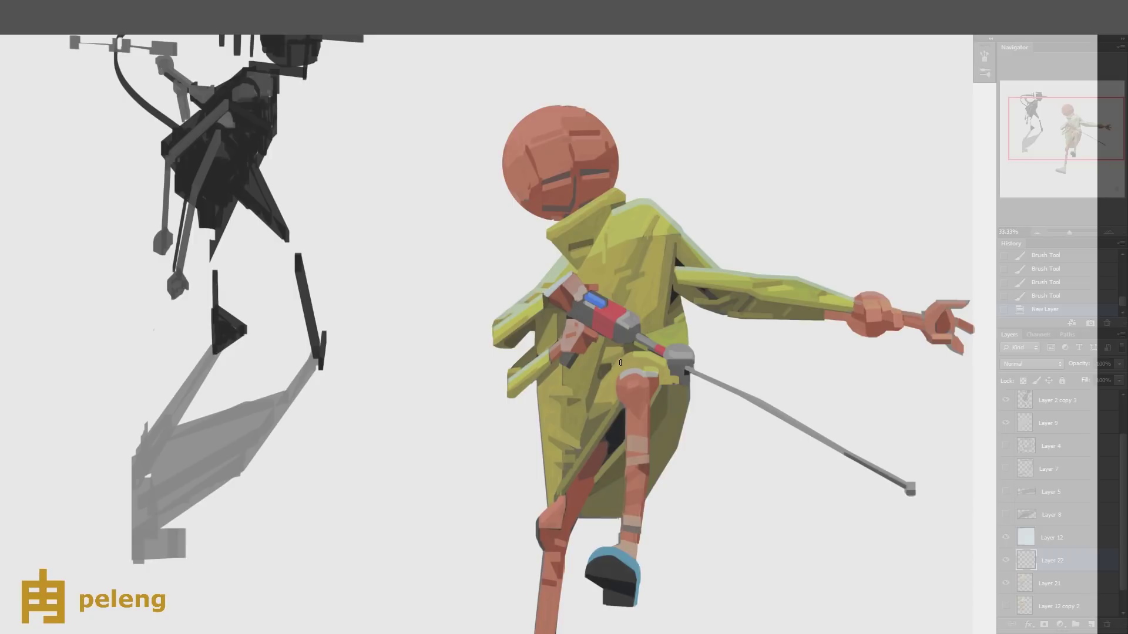
mouse_move(608, 367)
left_mouse_down()
mouse_move(660, 355)
mouse_move(614, 361)
left_mouse_up()
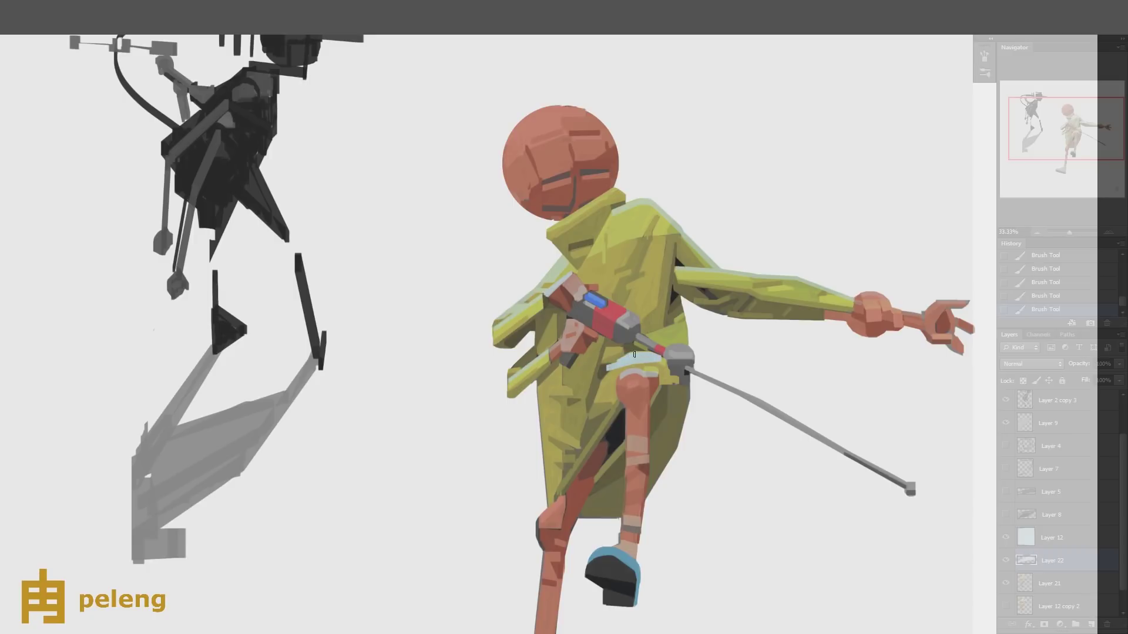
key("ctrl+minus")
key("ctrl+minus")
key("6")
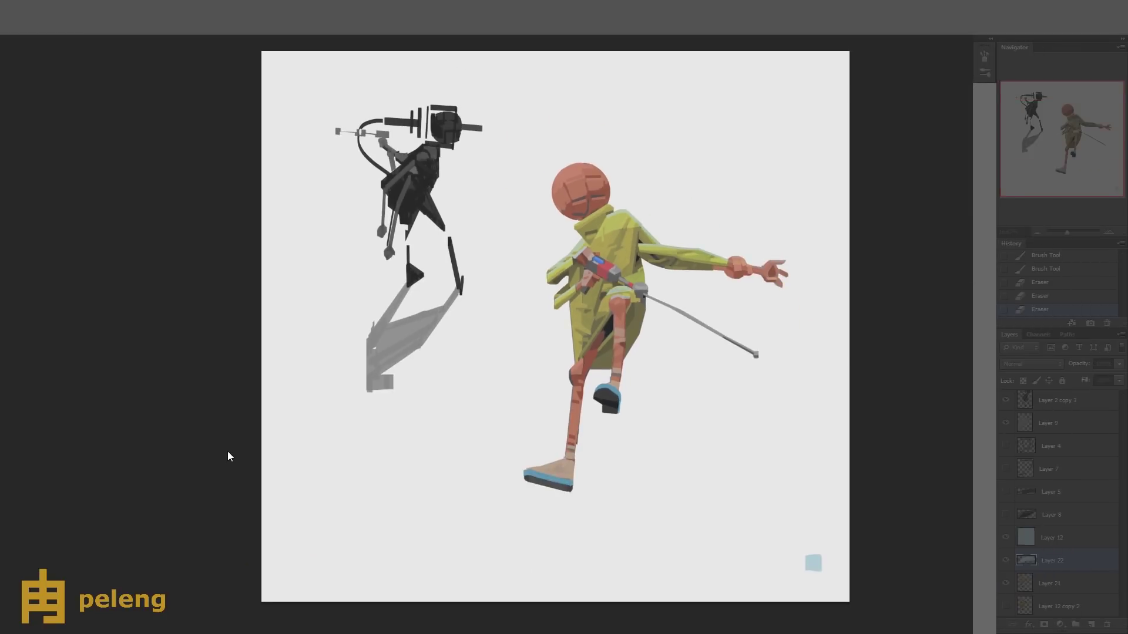
key("ctrl+e")
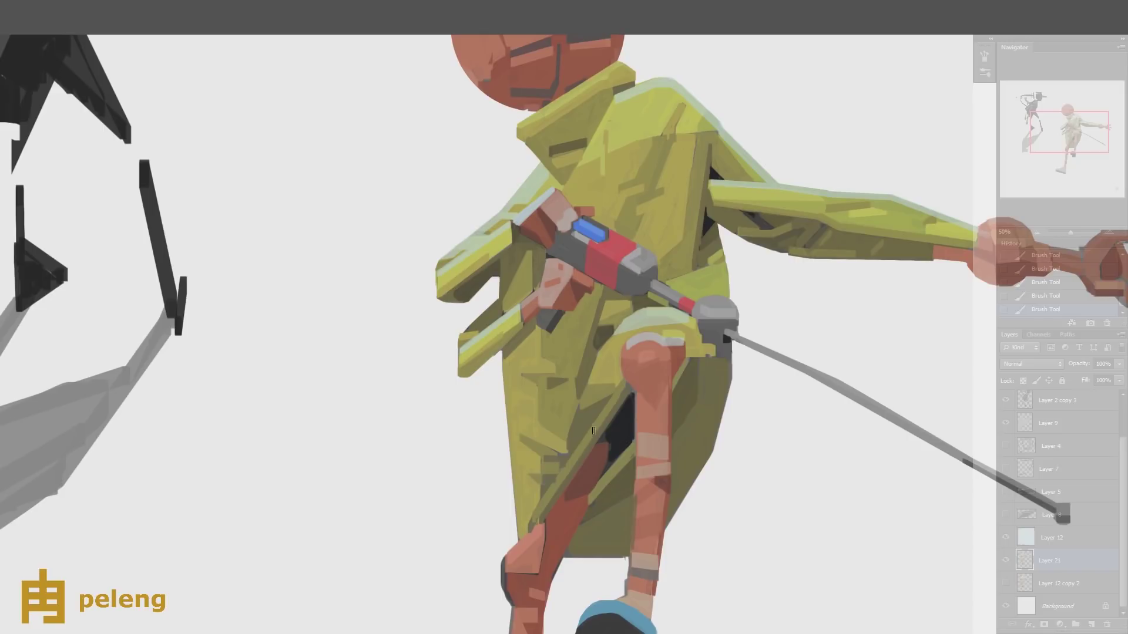
- Touch up the standing leg, paint a blue heel on its shoe, and add a new layer
scroll(590, 434, "down", 4)
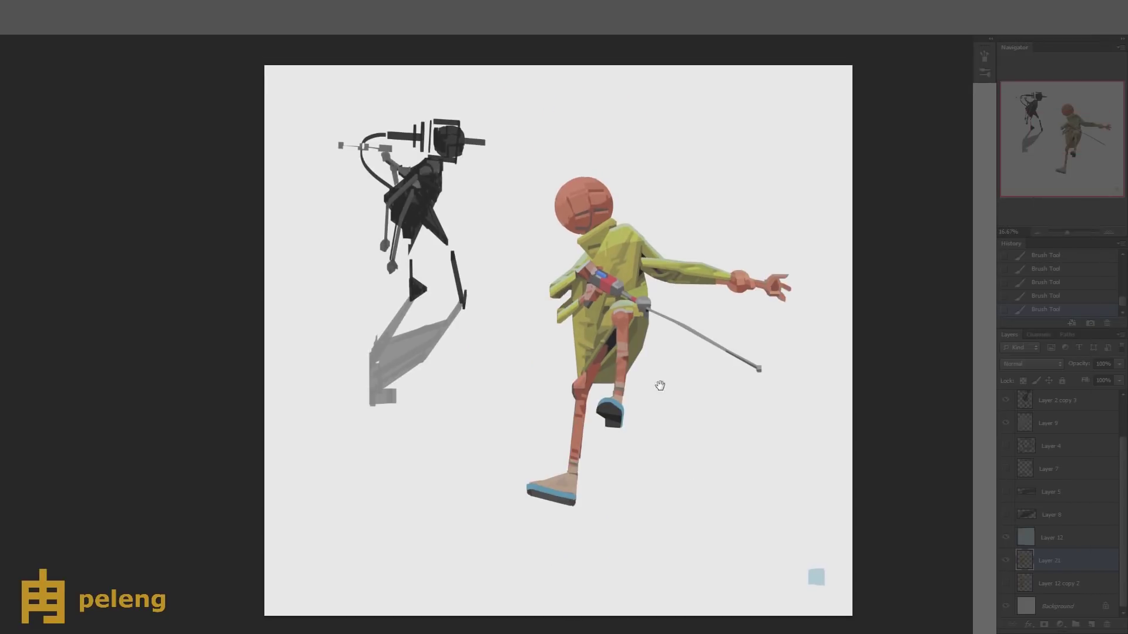
left_click_drag(610, 367, 601, 403)
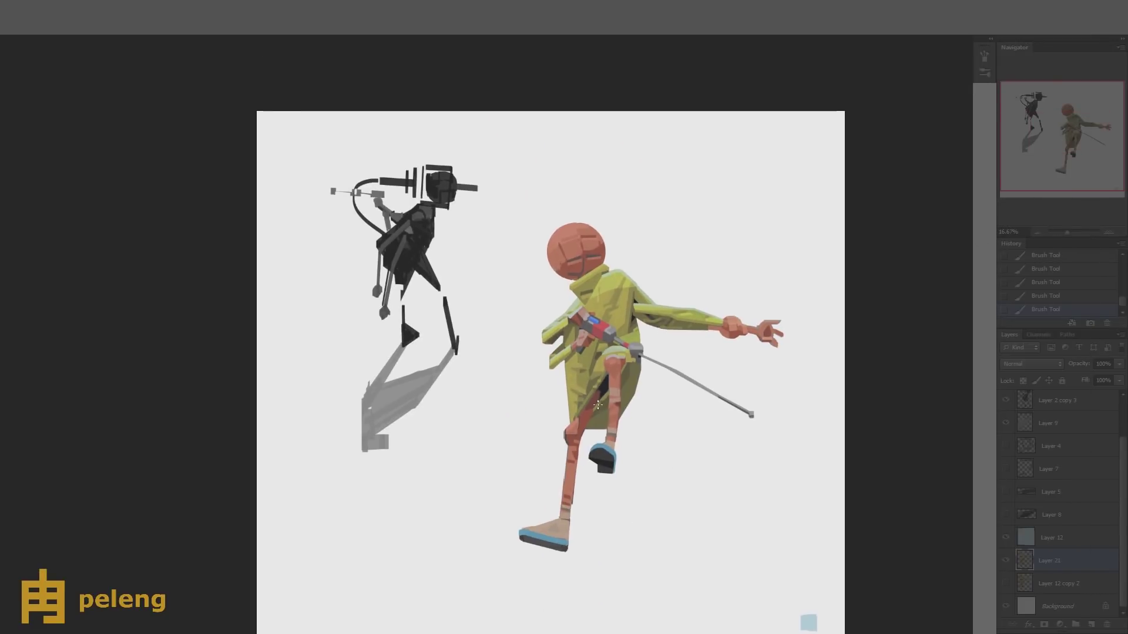
left_click_drag(619, 337, 609, 293)
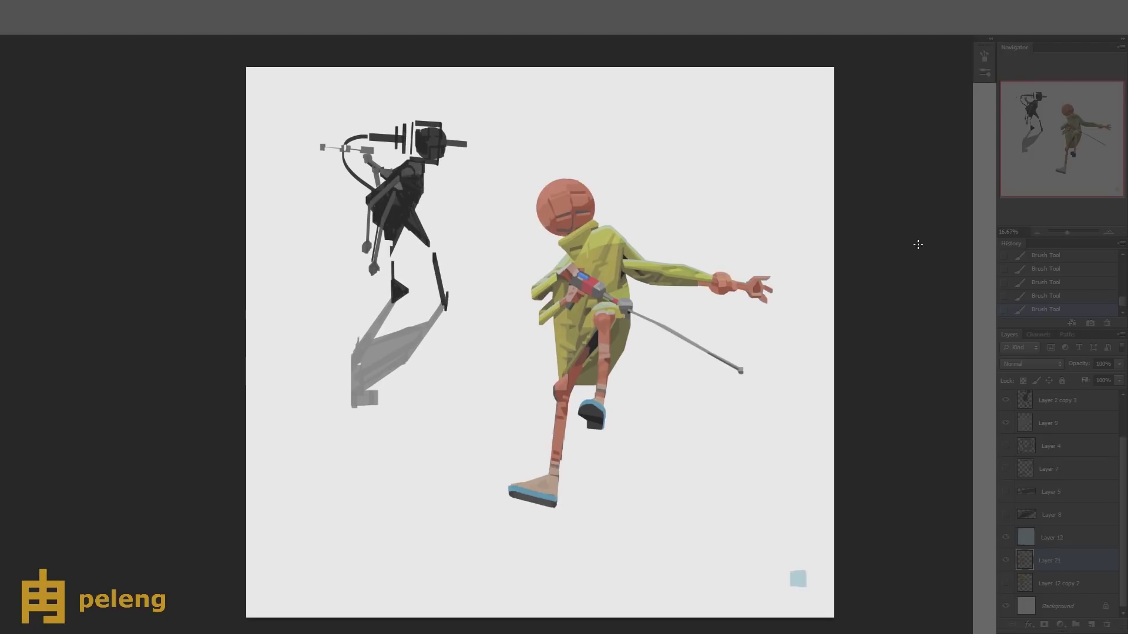
left_click(555, 393)
left_click(541, 496)
key("ctrl+shift+alt+n")
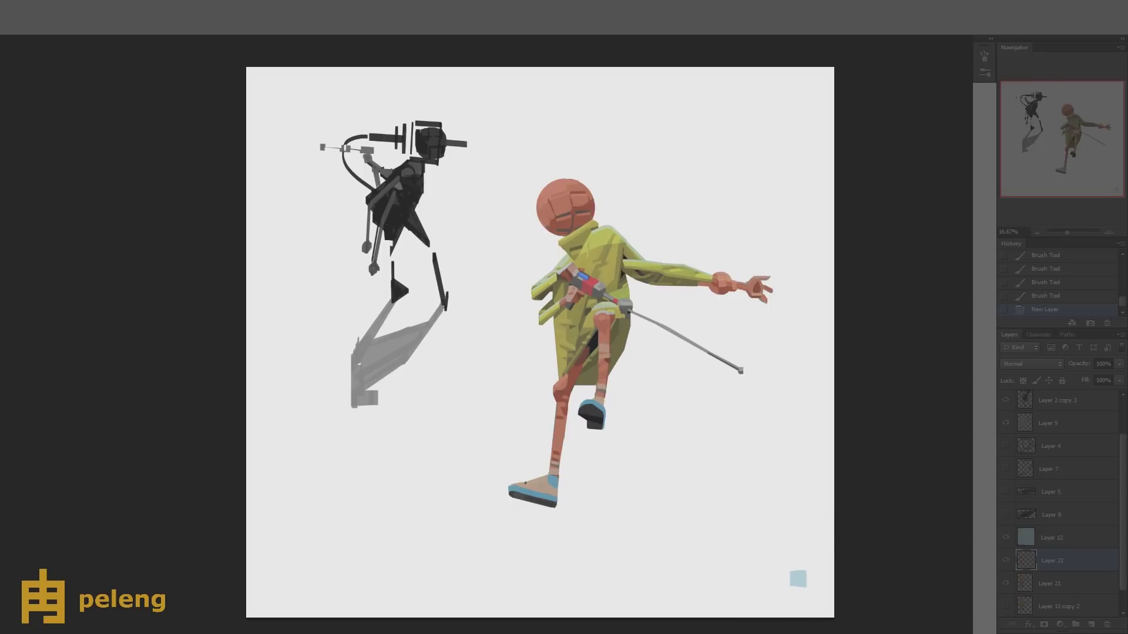
key("3")
key("1")
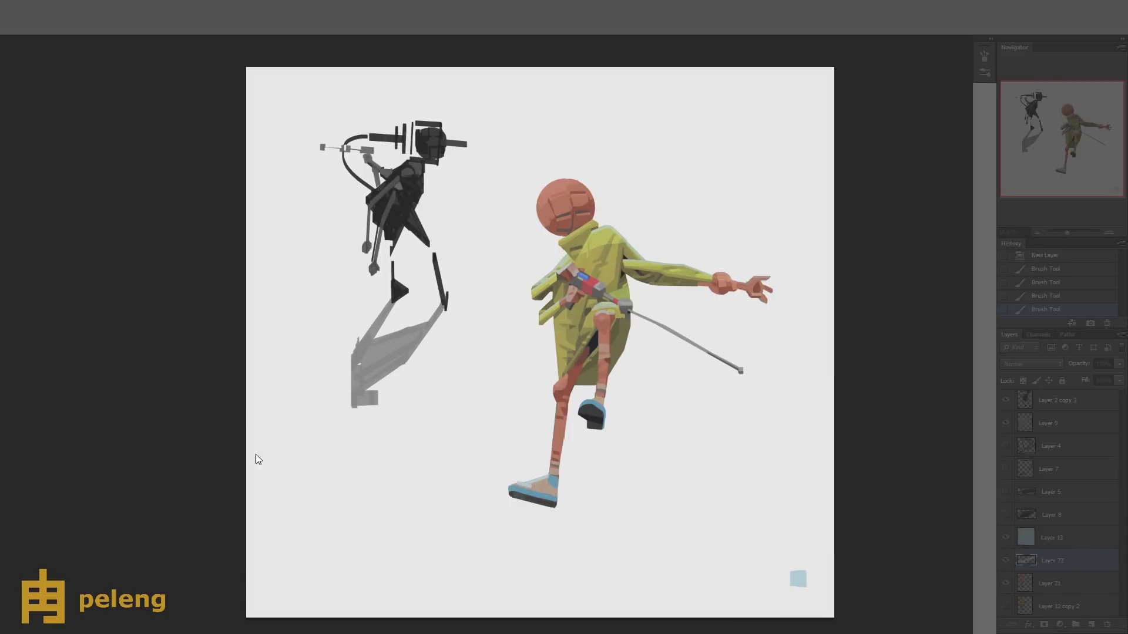
key("Delete")
- Paint small beige lace blocks on top of the standing shoe and a tab on the raised shoe, merging each new layer down
key("ctrl+shift+alt+n")
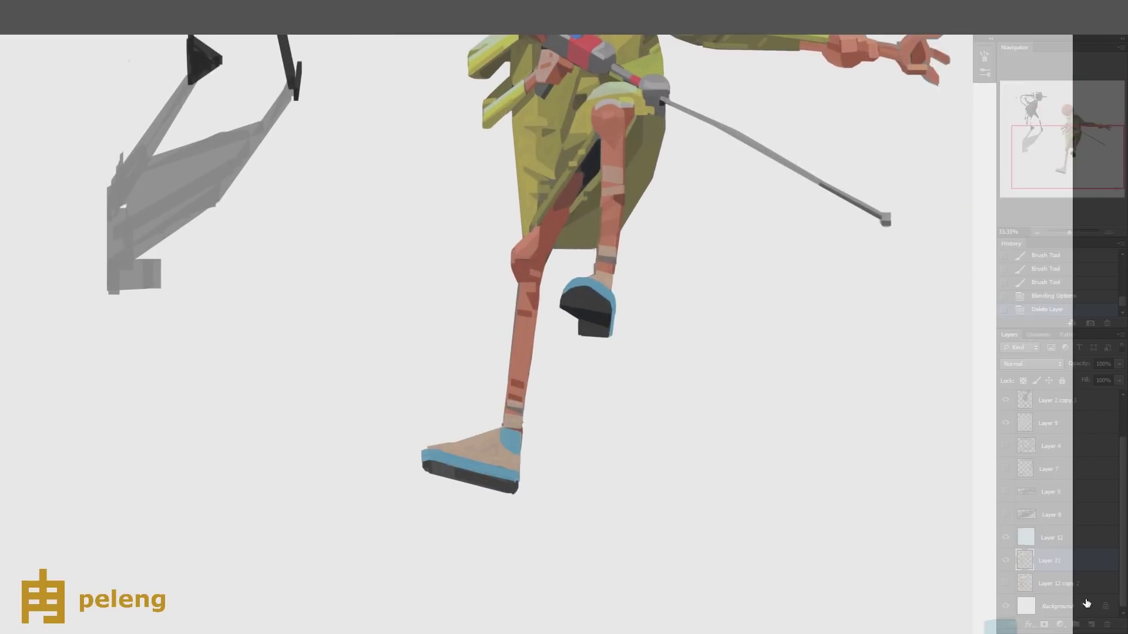
scroll(595, 516, "up", 2)
mouse_move(468, 444)
left_mouse_down()
mouse_move(490, 439)
mouse_move(519, 521)
mouse_move(480, 433)
mouse_move(558, 352)
mouse_move(497, 401)
mouse_move(477, 460)
mouse_move(481, 441)
mouse_move(500, 436)
mouse_move(469, 445)
left_mouse_up()
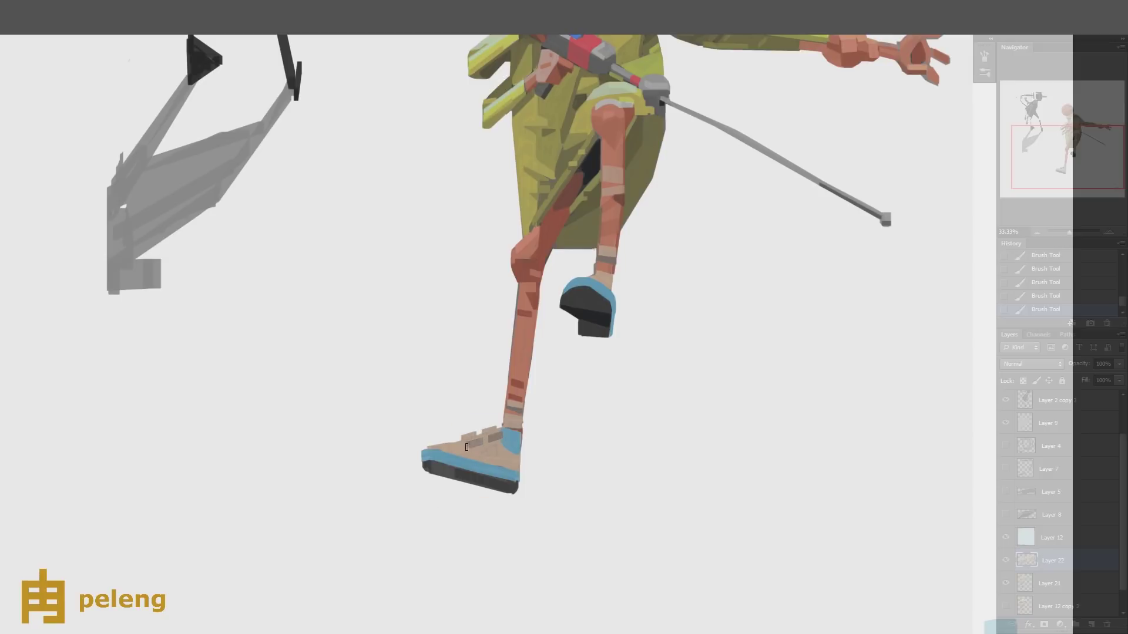
key("ctrl+minus")
key("ctrl+minus")
key("ctrl+e")
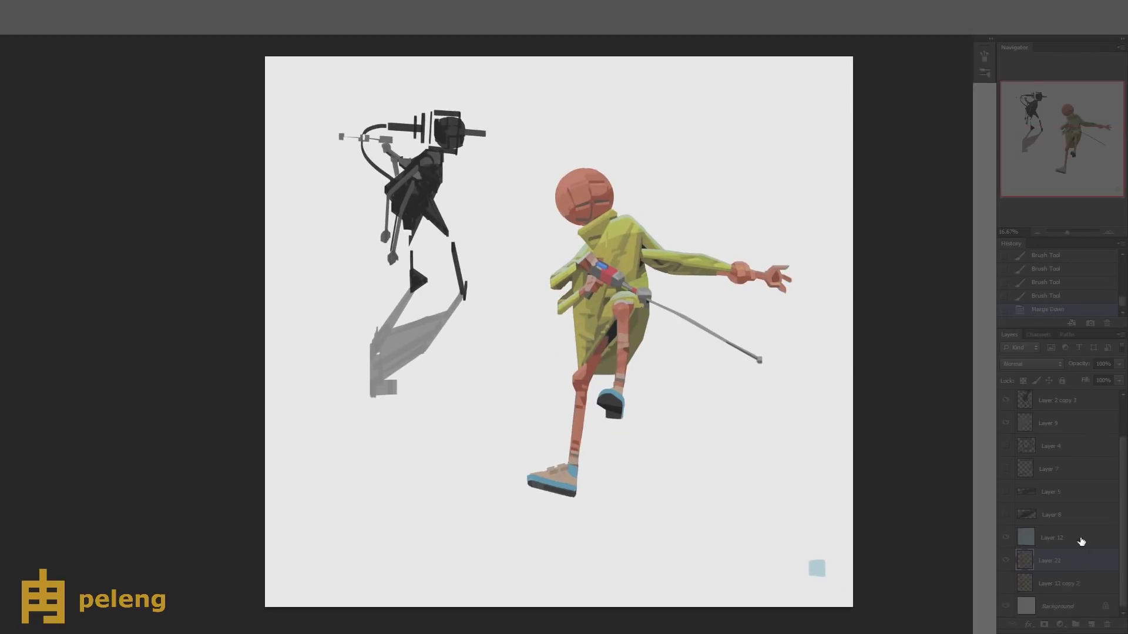
key("ctrl+shift+alt+n")
left_click_drag(624, 392, 637, 400)
key("ctrl+e")
- Check the hidden head accessory layers, leave Layer 8 and Layer 5 hidden, then show and select Layer 4
left_click(1006, 515)
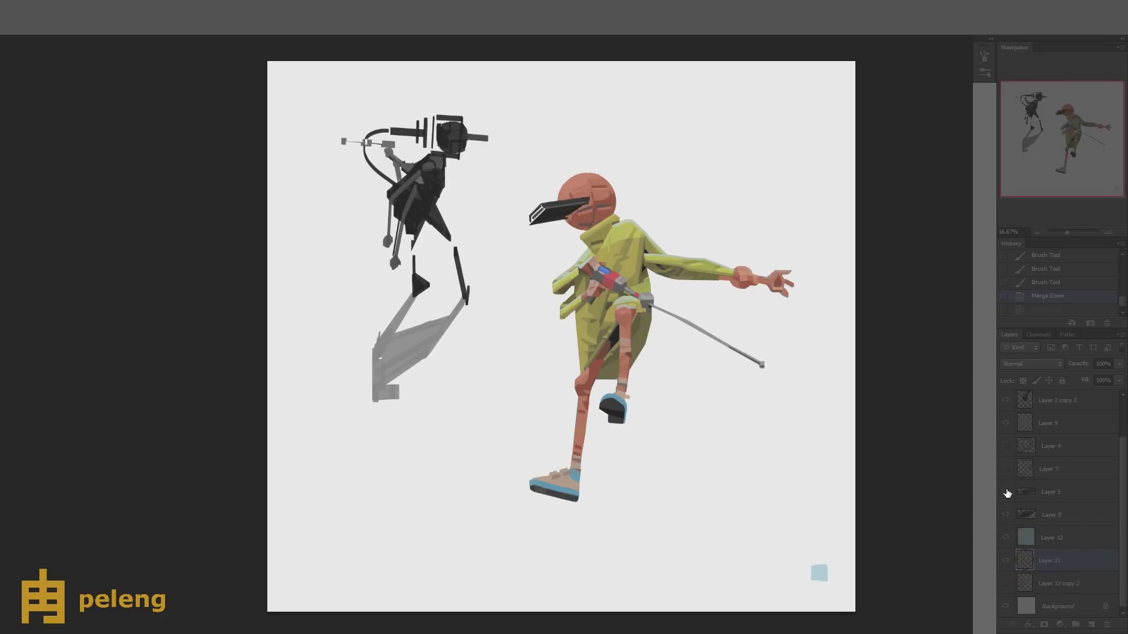
left_click(1006, 515)
left_click(1006, 492)
left_click(1006, 492)
left_click(1006, 446)
left_click(1051, 445)
- Try recolouring the head frame on Layer 4 with the head's reddish tone, with transparent pixels locked
scroll(582, 120, "up", 3)
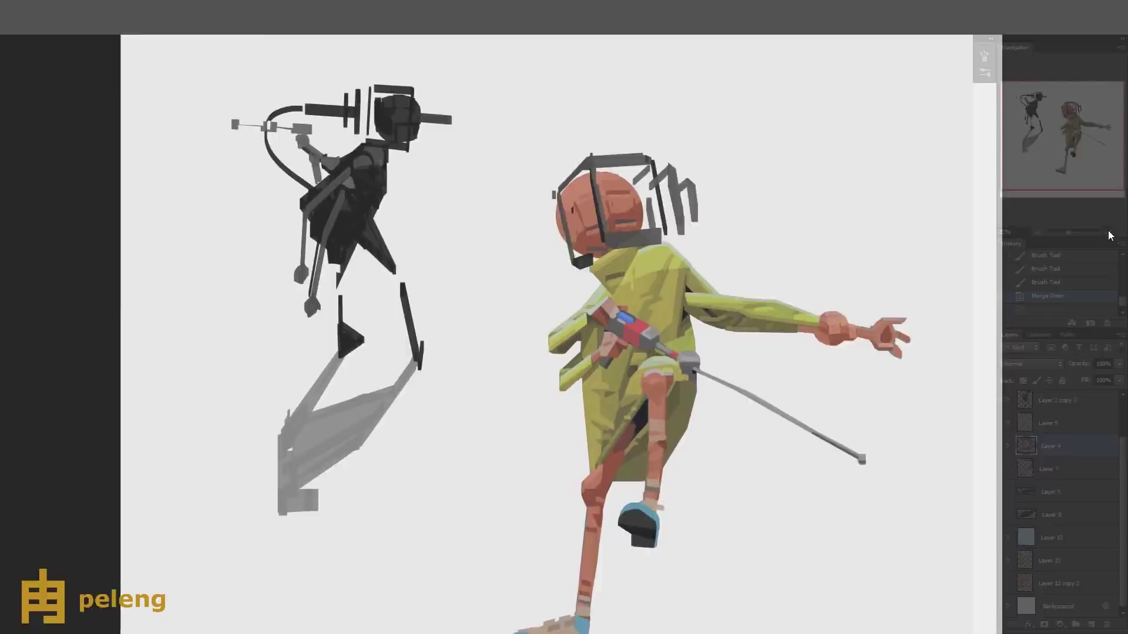
left_click(567, 254, "alt")
left_click(1035, 233)
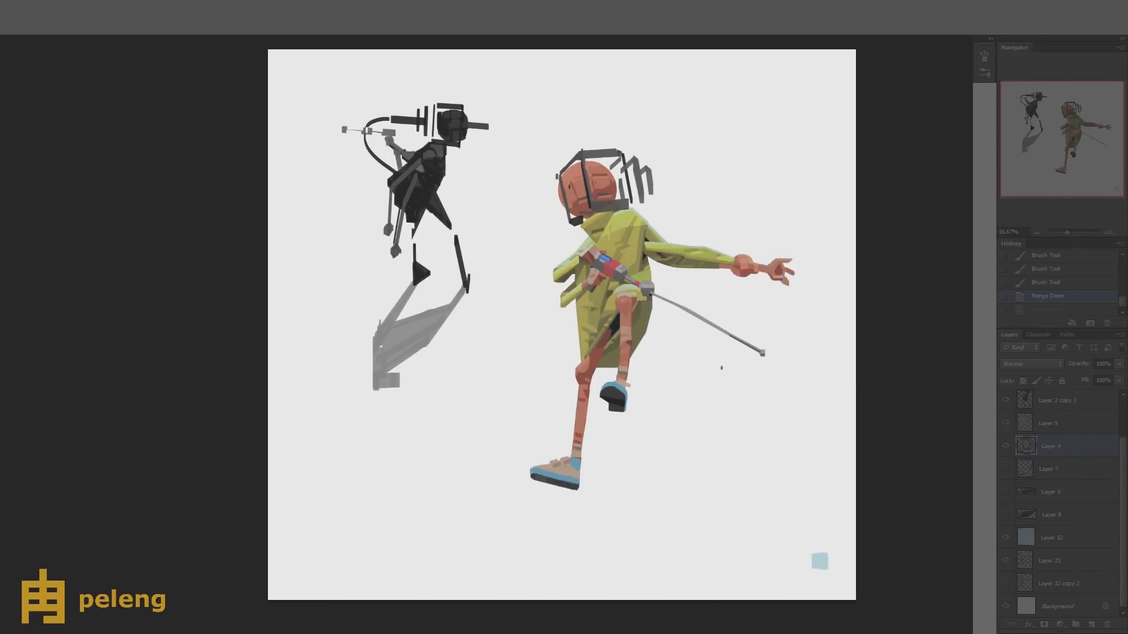
left_click(1023, 381)
key("alt+BackSpace")
left_click(1049, 561)
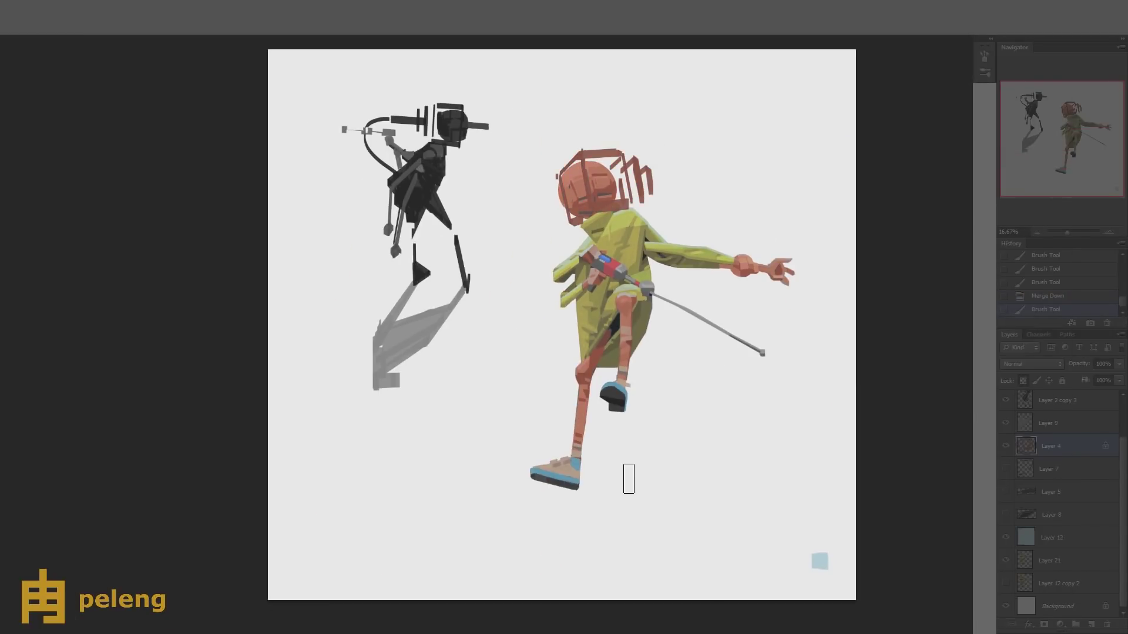
key("ctrl+z")
- Clean up the head frame's upper bar and corner with brush strokes, and trim the rough edges with the Eraser
scroll(629, 238, "up", 1)
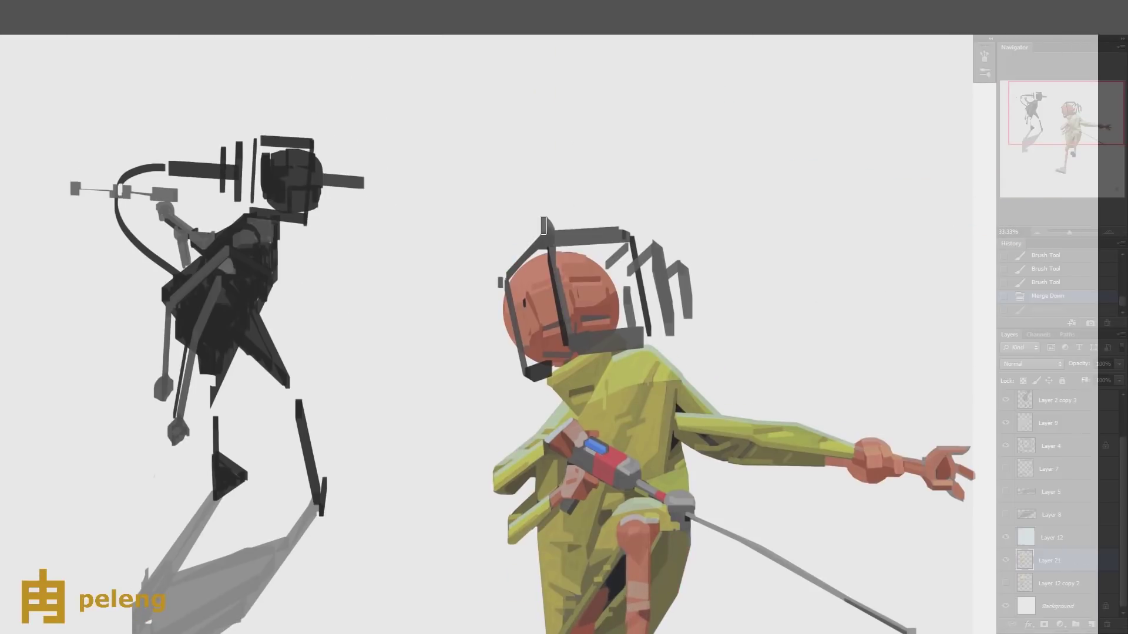
left_click_drag(555, 238, 631, 234)
left_click(579, 235)
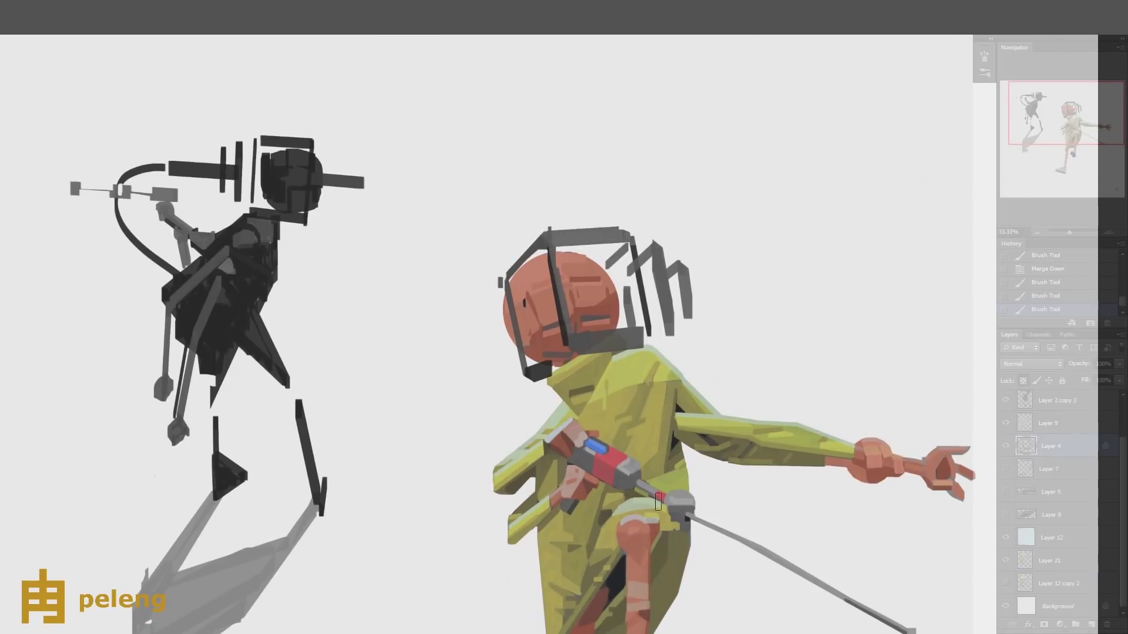
left_click(554, 233)
mouse_move(554, 233)
left_mouse_down()
mouse_move(626, 237)
mouse_move(619, 230)
left_mouse_up()
key("e")
left_click_drag(541, 229, 597, 230)
left_click_drag(632, 328, 594, 347)
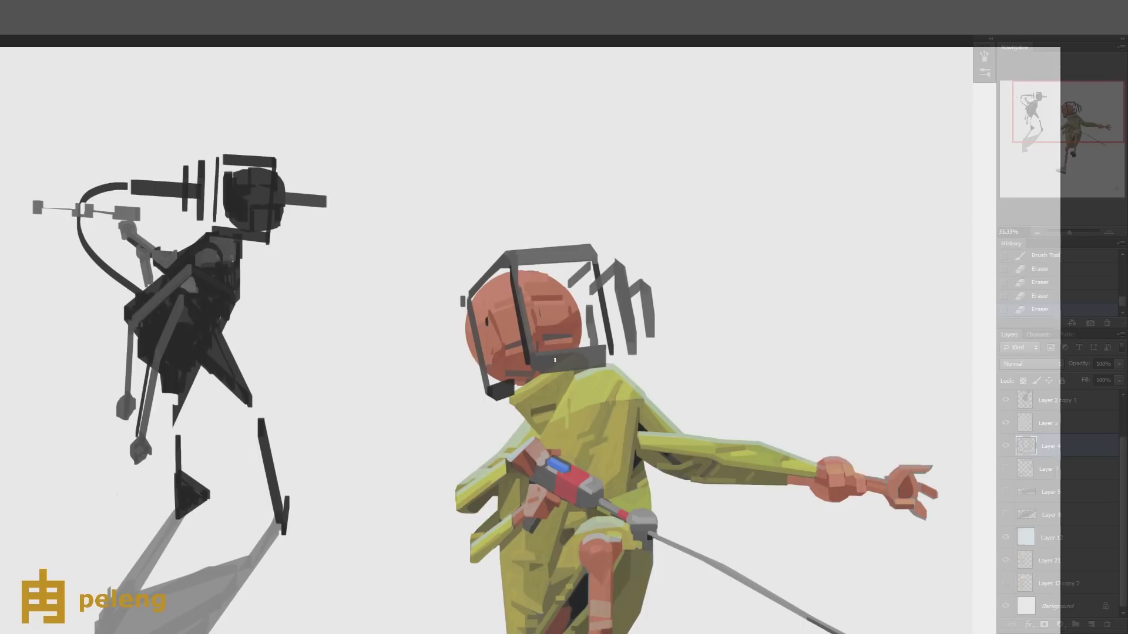
- Paint a darker side plane along the head frame's lower bar above the collar
key("b")
mouse_move(580, 351)
left_mouse_down()
mouse_move(605, 353)
mouse_move(608, 375)
mouse_move(610, 365)
left_mouse_up()
key("ctrl+z")
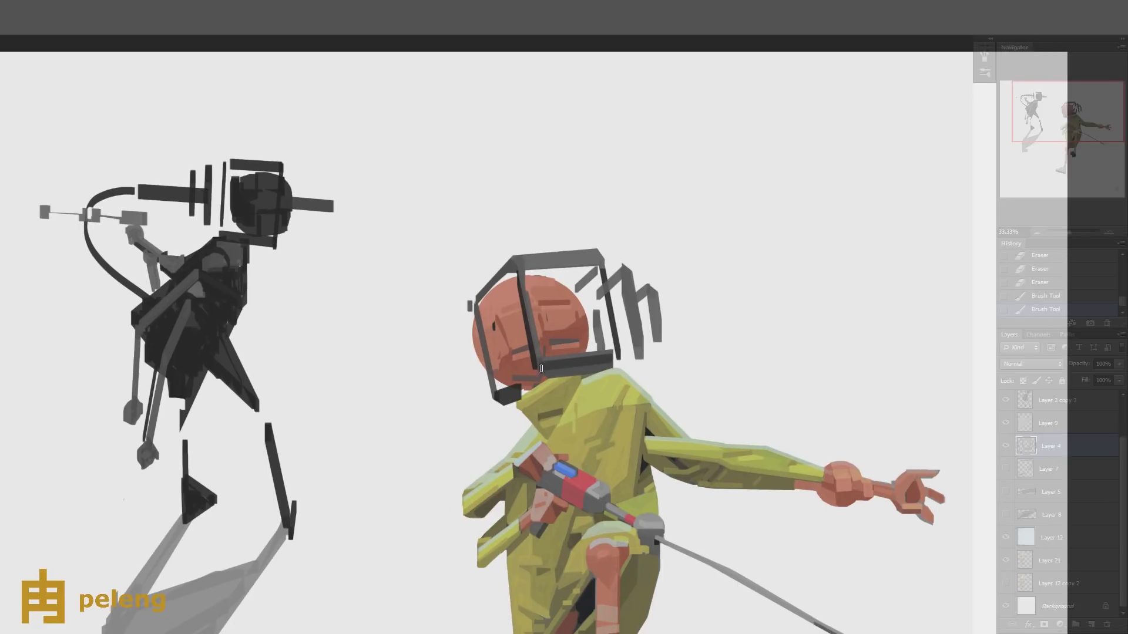
left_click_drag(541, 373, 596, 373)
scroll(610, 364, "down", 2)
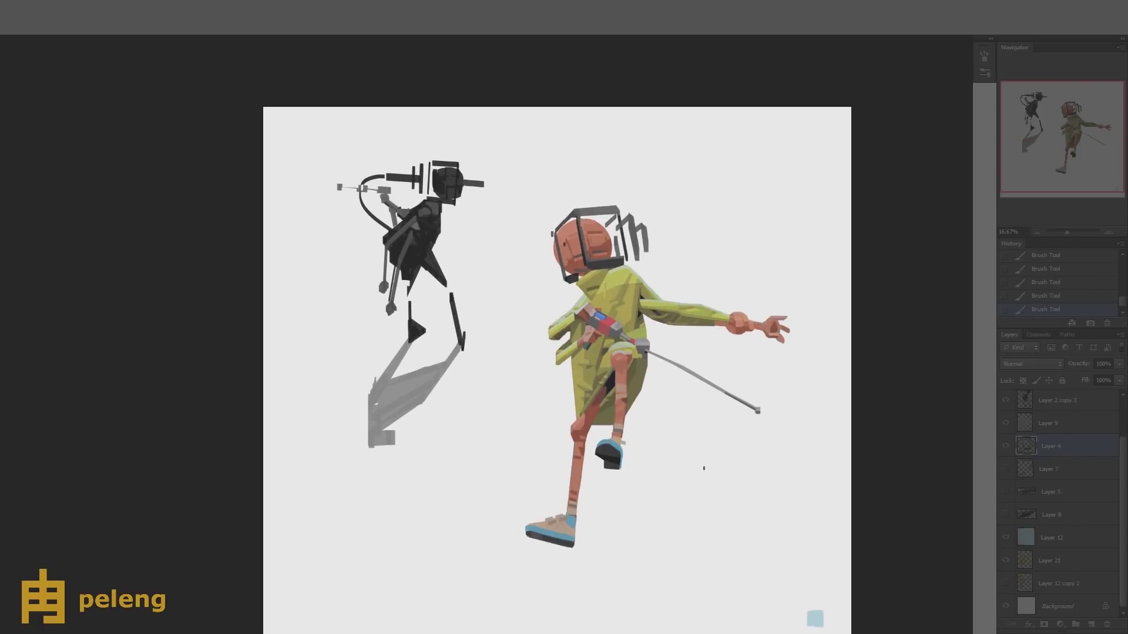
- Reshape the head frame's chin piece under the head into a thinner dark bar
scroll(703, 468, "up", 3)
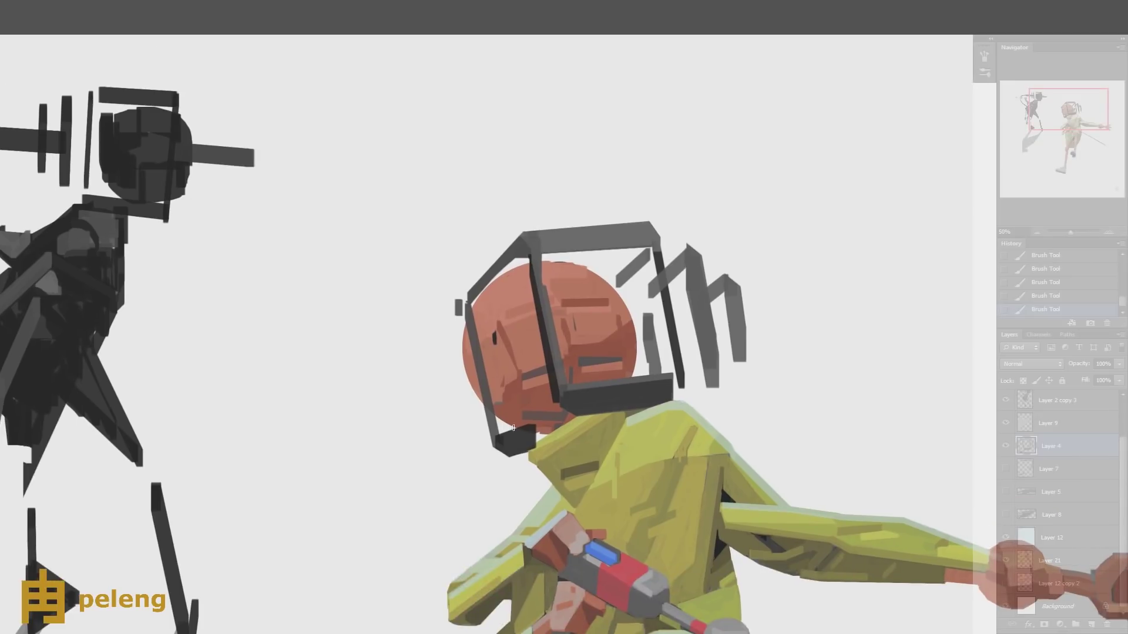
mouse_move(531, 432)
left_mouse_down()
mouse_move(547, 436)
mouse_move(535, 442)
left_mouse_up()
key("e")
mouse_move(537, 445)
left_mouse_down()
mouse_move(529, 457)
mouse_move(553, 420)
mouse_move(547, 406)
mouse_move(563, 398)
left_mouse_up()
key("ctrl+alt+z")
key("ctrl+alt+z")
key("b")
scroll(498, 447, "up", 1)
key("e")
key("b")
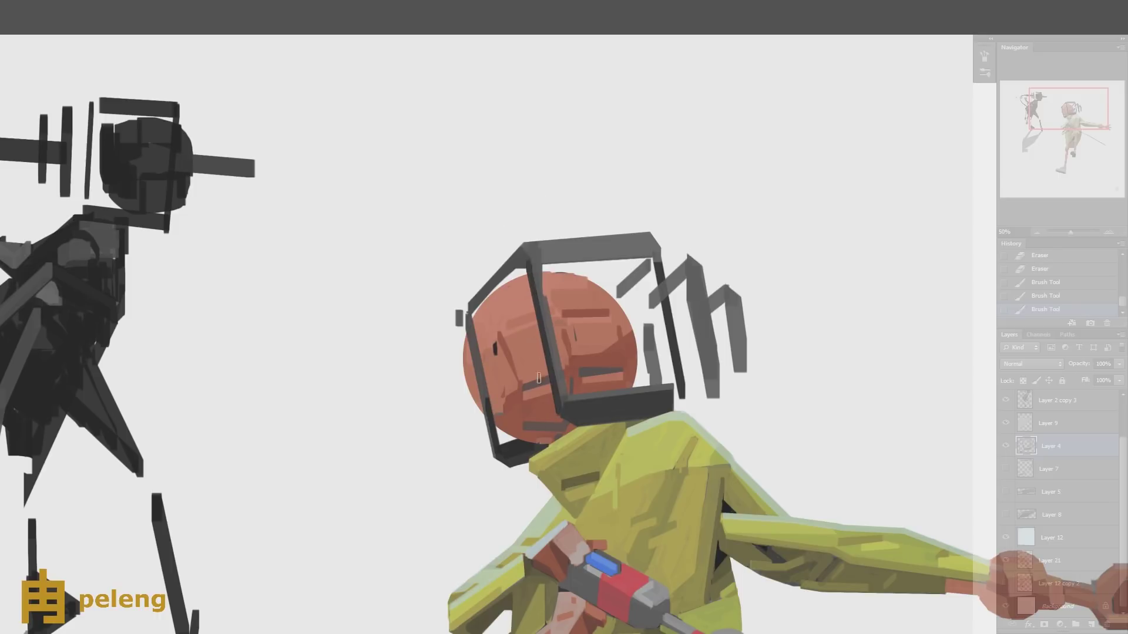
- Touch up the frame's front corner and remove the far strut where it crosses the head, so it sits behind the head
left_click_drag(529, 257, 529, 247)
mouse_move(466, 330)
left_mouse_down()
mouse_move(464, 302)
mouse_move(492, 420)
left_mouse_up()
key("e")
left_click_drag(541, 457, 503, 473)
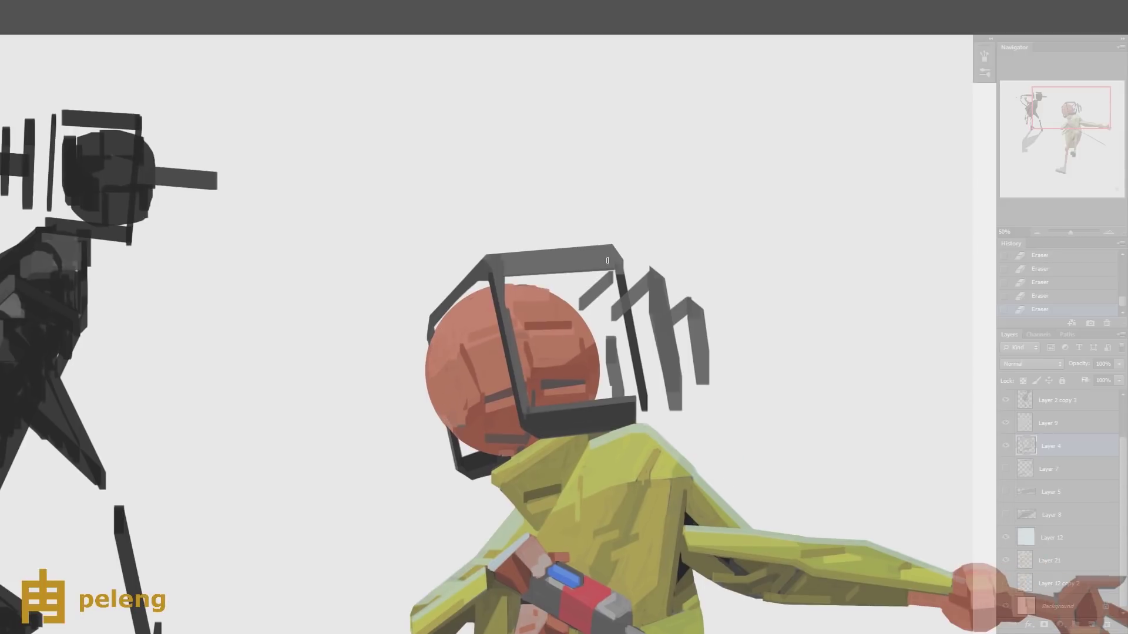
- Repaint the frame's rear upright strut with a lighter inner plane joining it to the lower bar
mouse_move(618, 275)
left_mouse_down()
mouse_move(644, 424)
mouse_move(632, 410)
mouse_move(643, 419)
left_mouse_up()
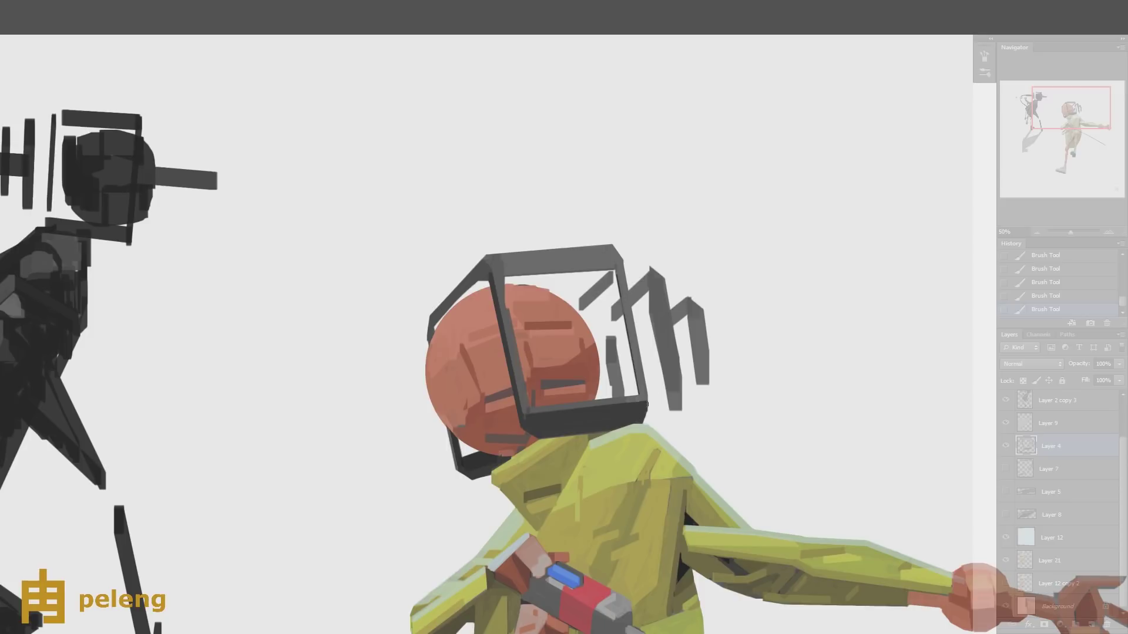
key("ctrl+minus")
key("ctrl+minus")
key("ctrl+minus")
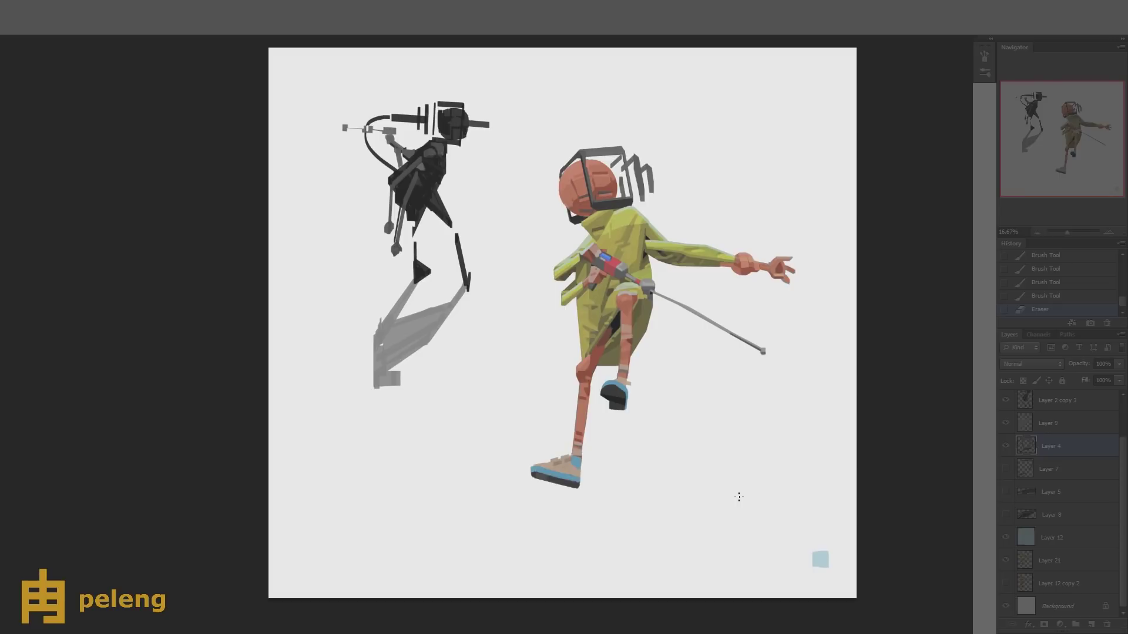
- Tint the frame's upper bars pale blue and its lower bar olive on a new layer, lower its opacity and merge it down
key("ctrl+plus")
key("ctrl+plus")
key("ctrl+plus")
key("ctrl+shift+alt+n")
mouse_move(468, 293)
left_mouse_down()
mouse_move(474, 306)
mouse_move(592, 291)
mouse_move(464, 252)
mouse_move(403, 310)
left_mouse_up()
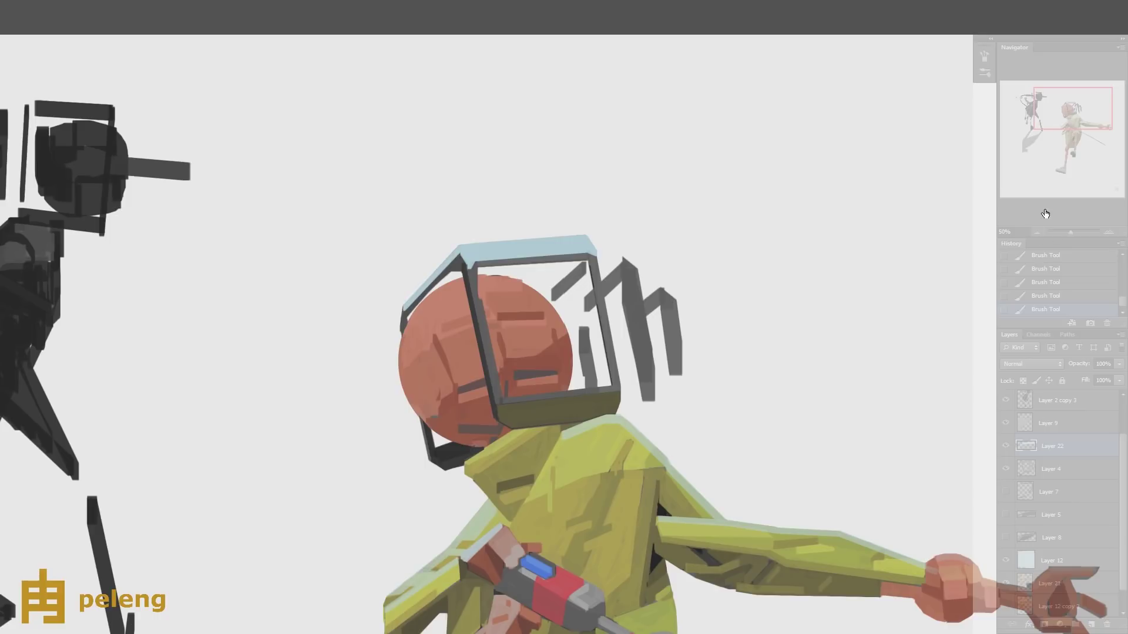
key("ctrl+minus")
key("ctrl+minus")
key("ctrl+minus")
key("shift+alt+m")
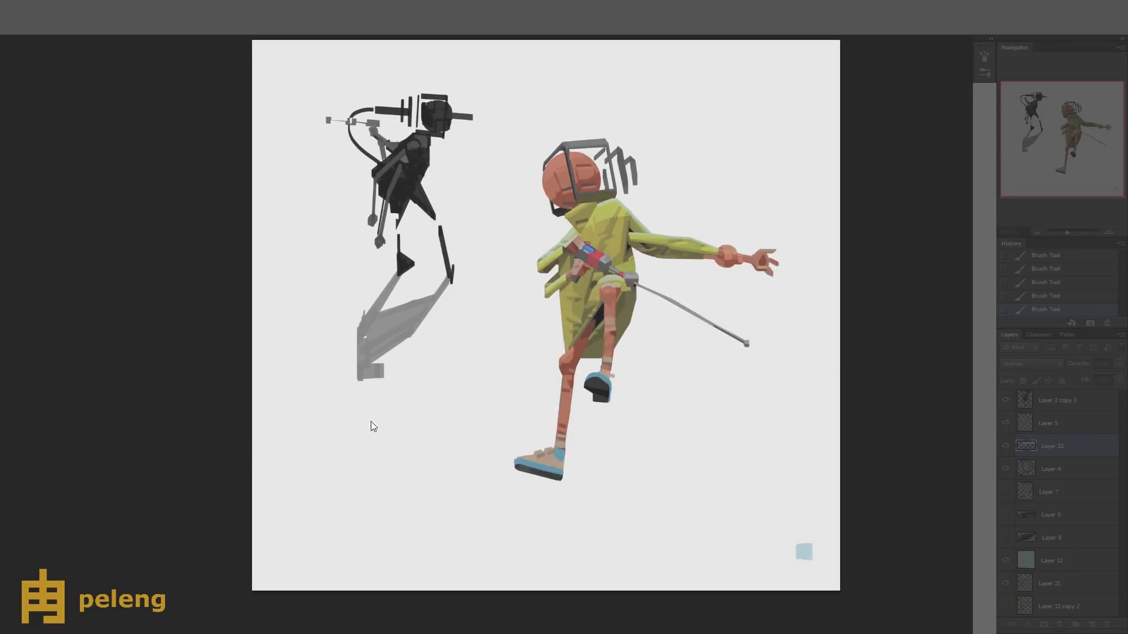
key("ctrl+e")
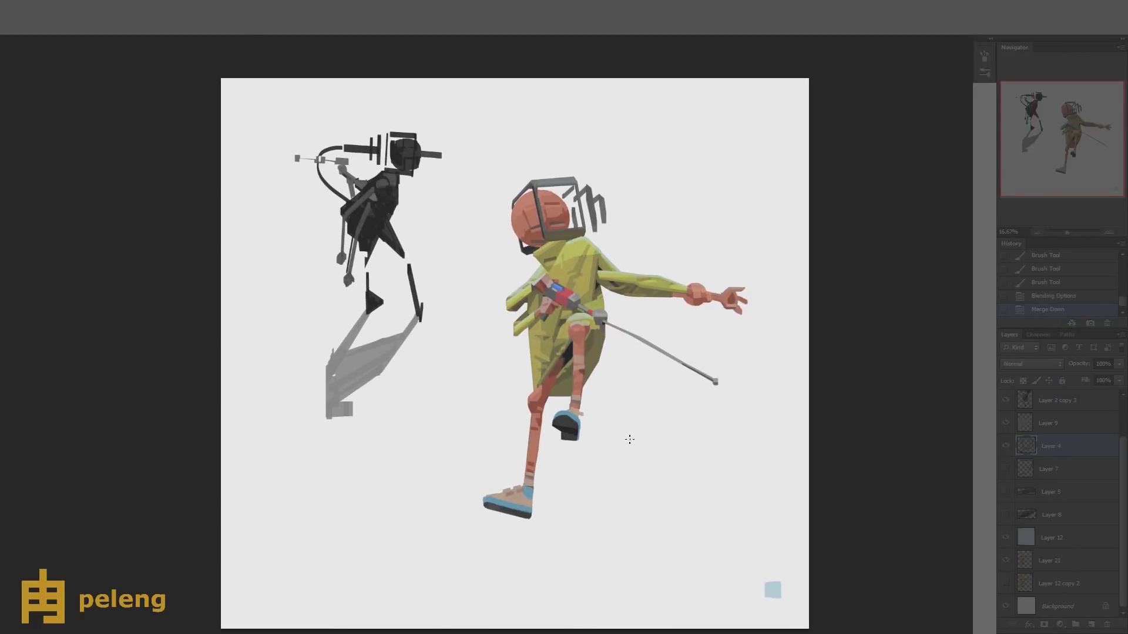
- Paint a dark angular bracket with thick side bars behind the head frame on a new layer
key("ctrl+plus")
key("ctrl+plus")
key("ctrl+plus")
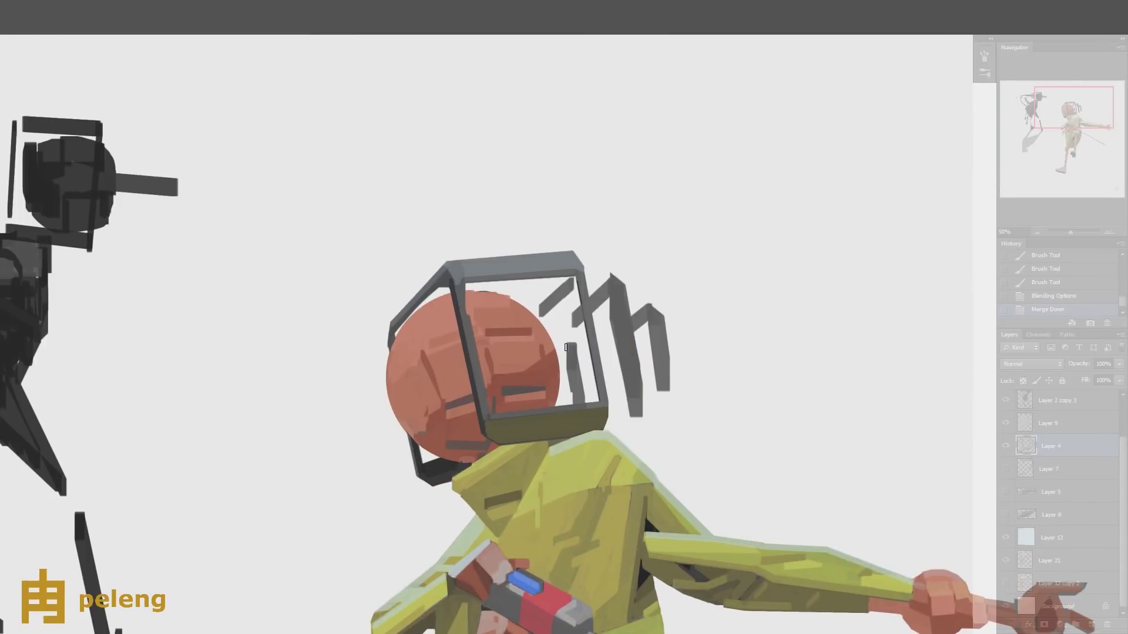
key("ctrl+shift+alt+n")
mouse_move(562, 333)
left_mouse_down()
mouse_move(574, 406)
mouse_move(564, 329)
mouse_move(613, 276)
mouse_move(567, 323)
left_mouse_up()
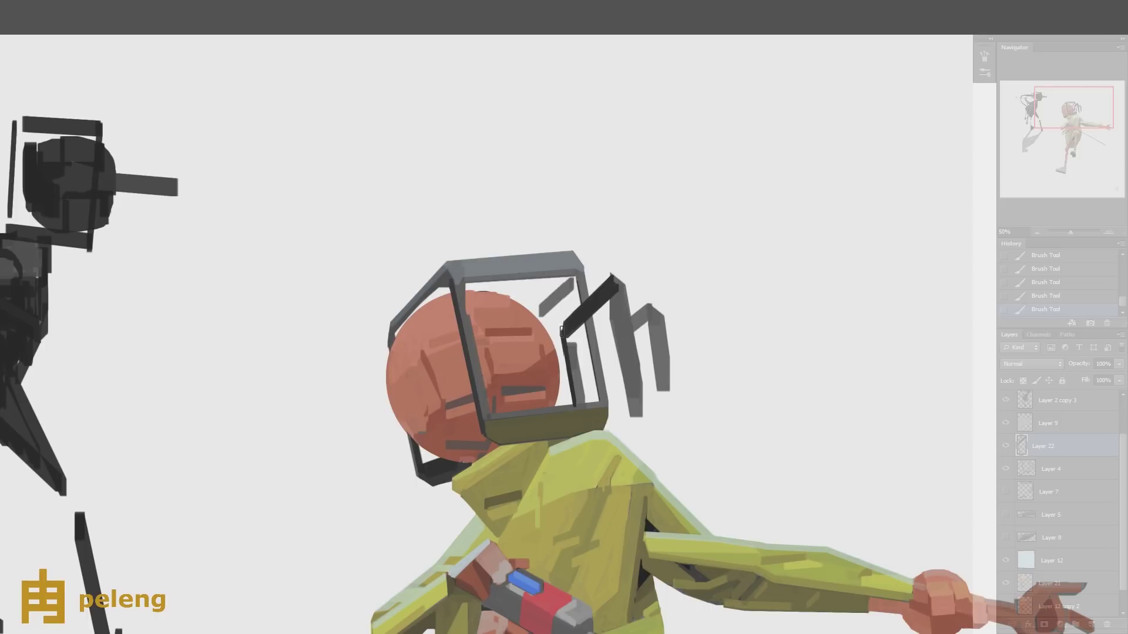
key("ctrl+alt+z")
mouse_move(614, 281)
left_mouse_down()
mouse_move(565, 336)
mouse_move(582, 400)
left_mouse_up()
left_click_drag(565, 336, 578, 411)
left_click_drag(575, 339, 584, 408)
- Erase the parts of the new bracket that overlap the front head frame and spill past its tip
key("e")
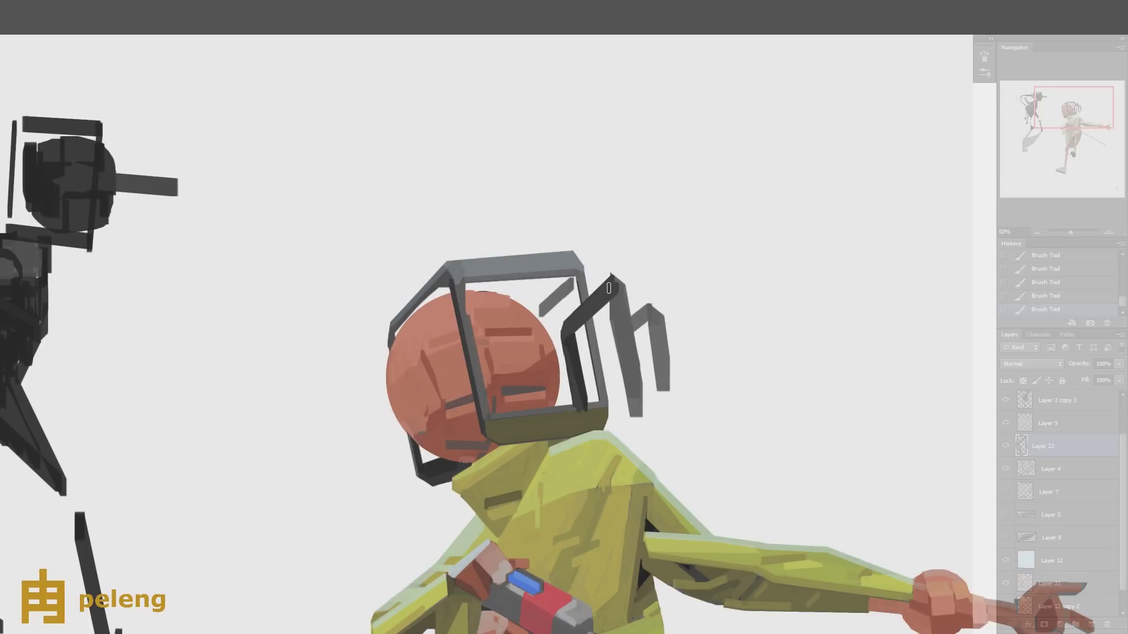
mouse_move(611, 285)
left_mouse_down()
mouse_move(624, 412)
mouse_move(606, 271)
left_mouse_up()
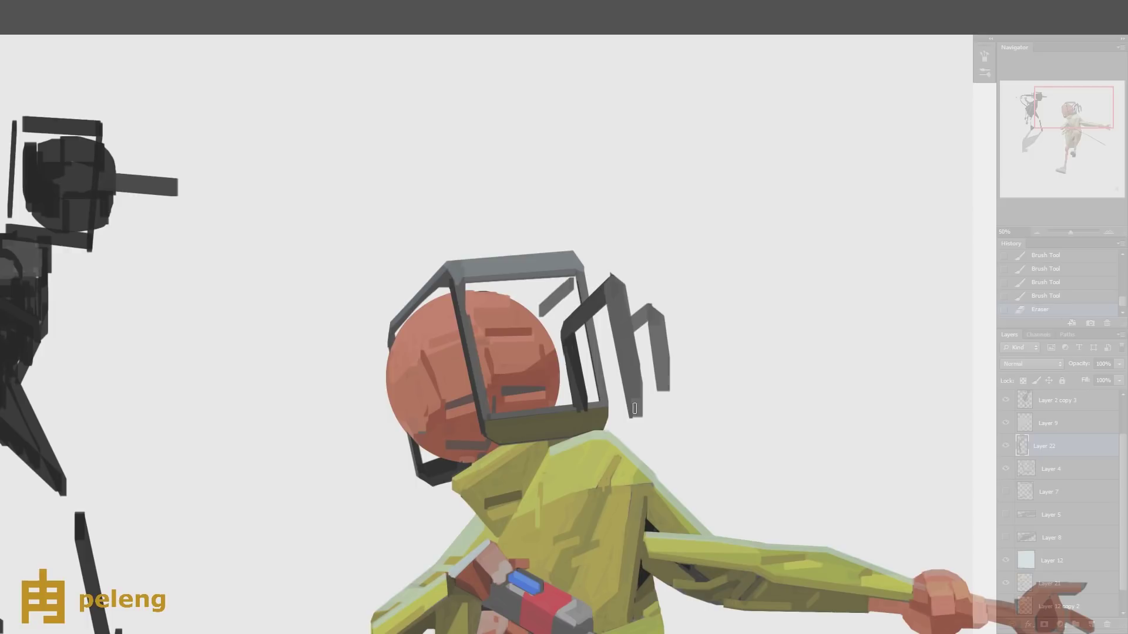
left_click_drag(595, 308, 582, 279)
left_click_drag(594, 353, 587, 308)
mouse_move(558, 413)
left_mouse_down()
mouse_move(594, 415)
mouse_move(563, 447)
mouse_move(527, 430)
left_mouse_up()
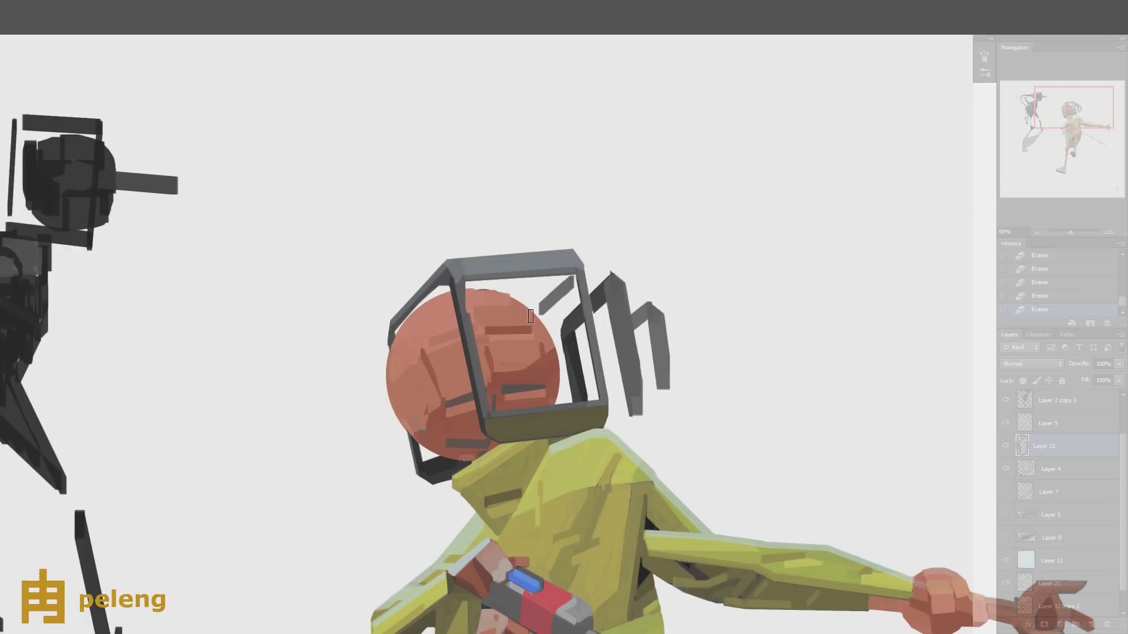
- Paint a thicker dark diagonal bar inside the frame behind the head and merge the layer down
key("b")
left_click_drag(514, 310, 514, 322)
mouse_move(571, 282)
left_mouse_down()
mouse_move(535, 316)
mouse_move(549, 283)
mouse_move(514, 336)
mouse_move(528, 317)
left_mouse_up()
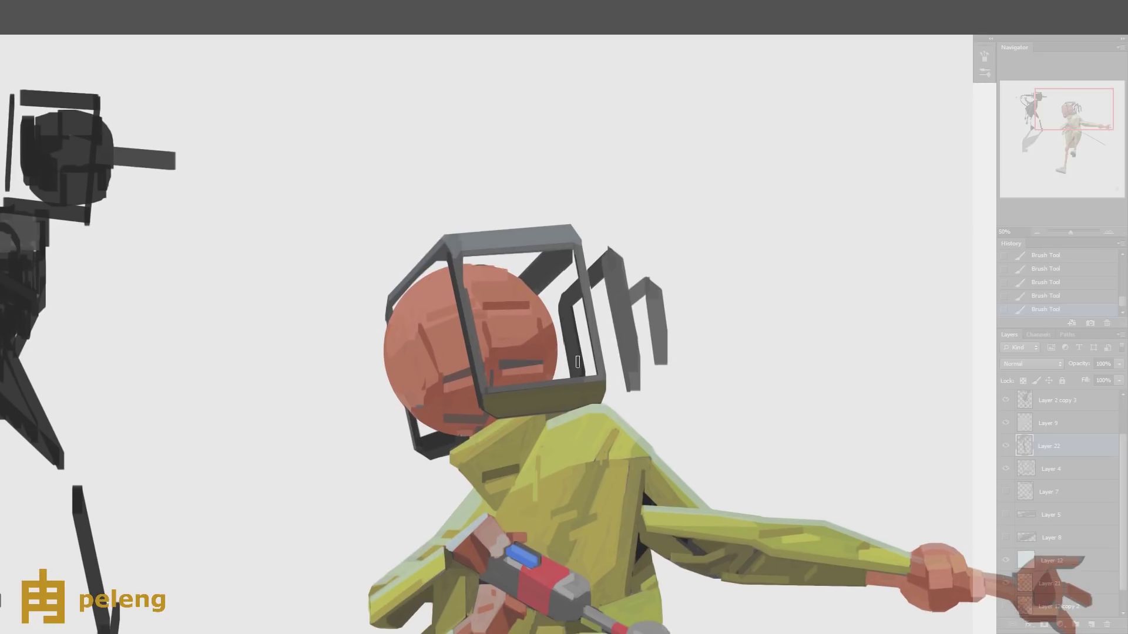
key("ctrl+e")
- Close the rear brackets with dark lower connecting bars and shade their inner sides
mouse_move(632, 390)
left_mouse_down()
mouse_move(622, 368)
mouse_move(607, 380)
mouse_move(639, 366)
left_mouse_up()
key("b")
left_click_drag(610, 247, 591, 286)
left_click_drag(570, 334, 601, 317)
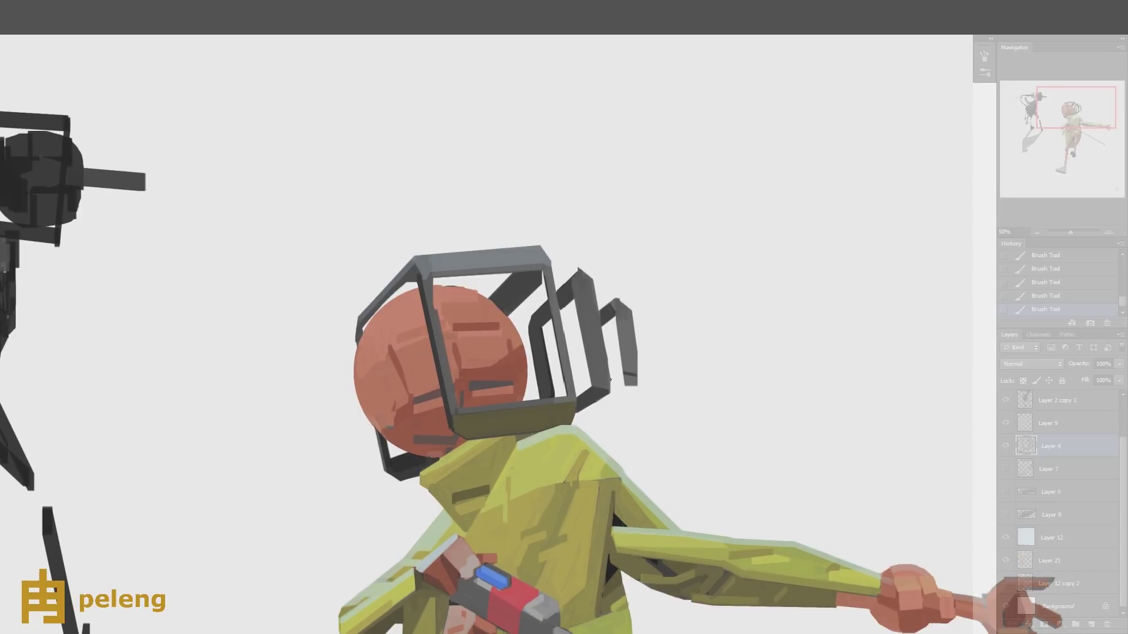
left_click_drag(613, 388, 608, 389)
key("ctrl+minus")
key("ctrl+minus")
key("ctrl+minus")
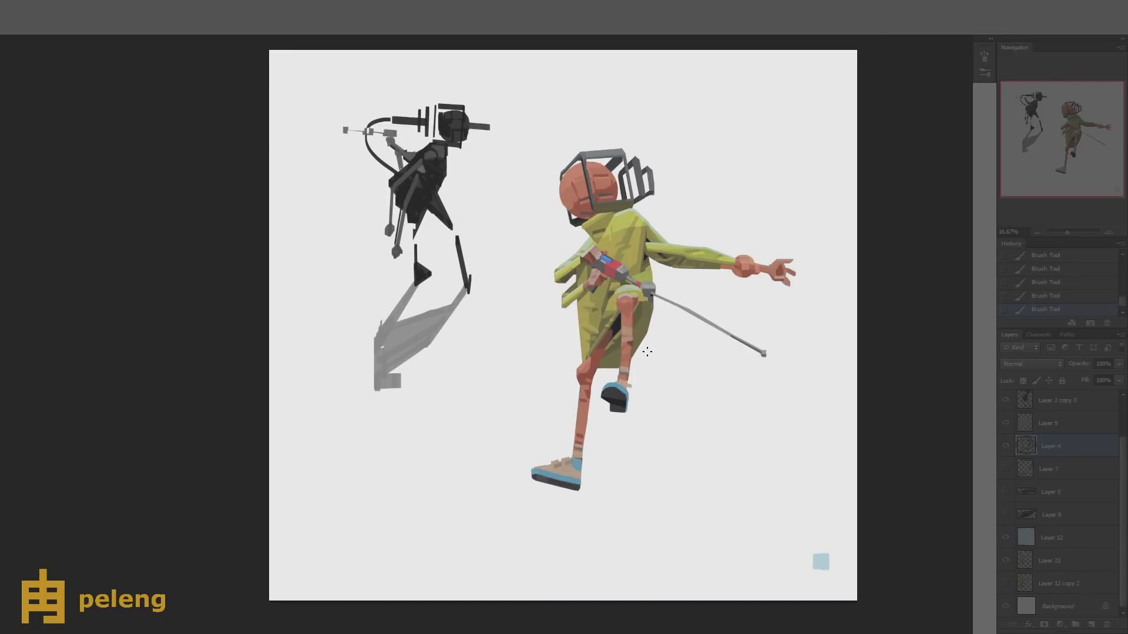
- Paint a reddish tint on the frame's chin bar on a new layer, trim it, lower its opacity and merge it down
key("ctrl+plus")
key("ctrl+plus")
key("ctrl+plus")
mouse_move(614, 35)
left_mouse_down()
mouse_move(526, 368)
mouse_move(546, 375)
left_mouse_up()
key("ctrl+shift+alt+n")
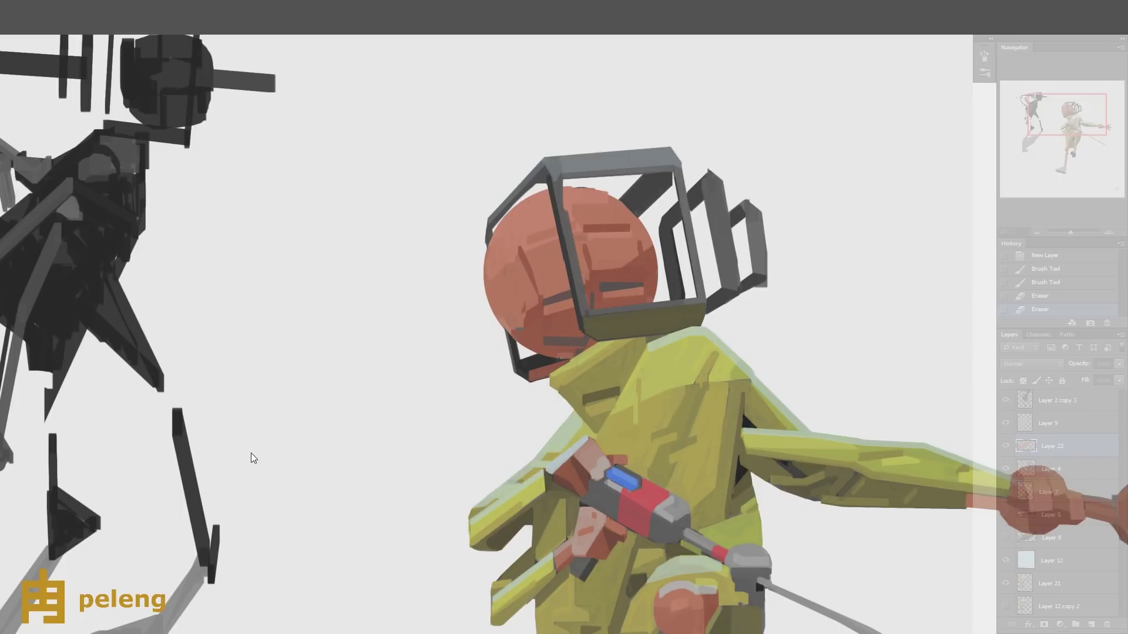
key("ctrl+minus")
key("ctrl+minus")
key("ctrl+minus")
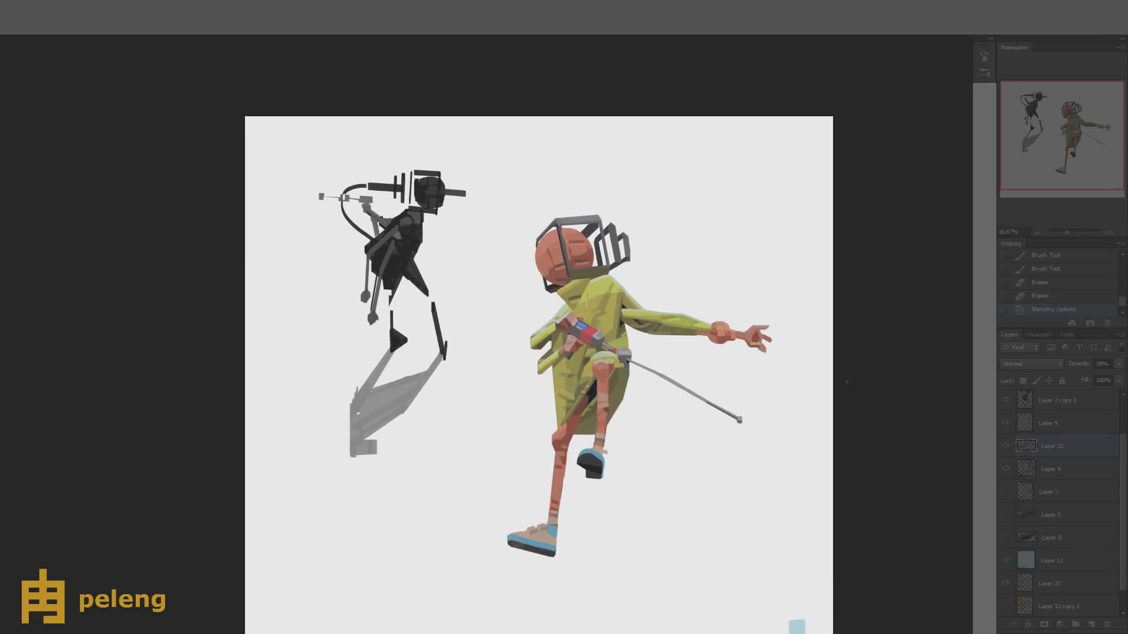
key("ctrl+e")
- Paint a red band across the lower part of the rear bracket on a new layer
key("ctrl+shift+alt+n")
key("ctrl+plus")
key("ctrl+plus")
key("ctrl+plus")
key("ctrl+plus")
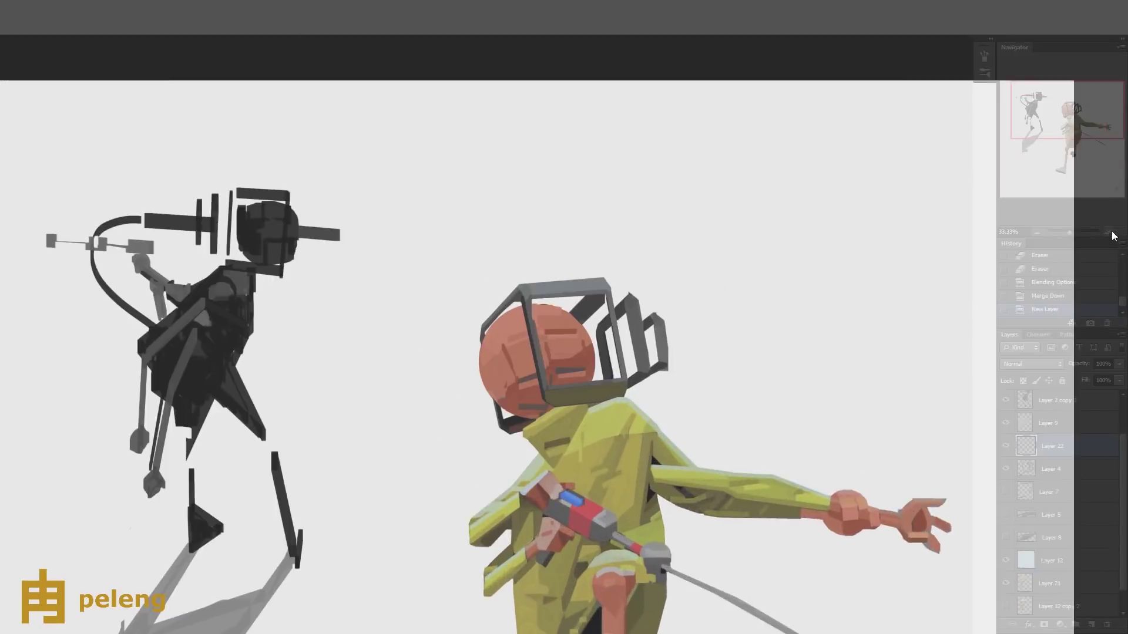
mouse_move(698, 357)
left_mouse_down()
mouse_move(723, 355)
mouse_move(708, 406)
mouse_move(736, 404)
mouse_move(729, 357)
mouse_move(711, 374)
mouse_move(727, 388)
mouse_move(707, 418)
left_mouse_up()
key("e")
key("b")
- Paint a red band along the front half of the head frame's upper bar
left_click_drag(573, 235, 573, 258)
left_click_drag(496, 246, 569, 243)
left_click_drag(501, 266, 567, 252)
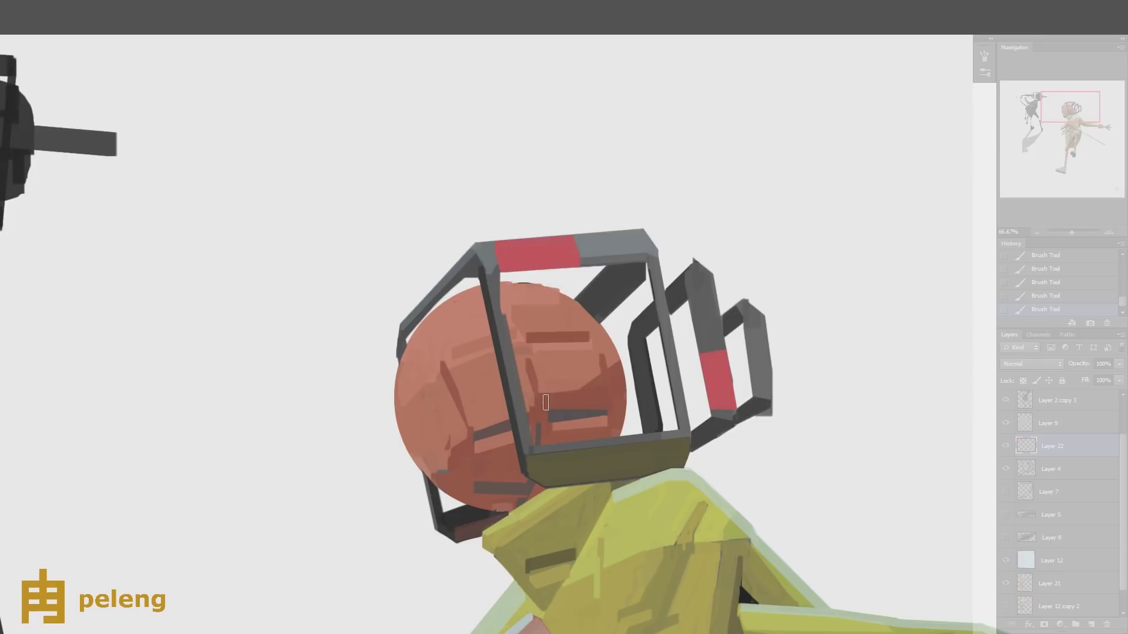
key("ctrl+minus")
key("ctrl+minus")
key("ctrl+minus")
key("ctrl+minus")
key("ctrl+plus")
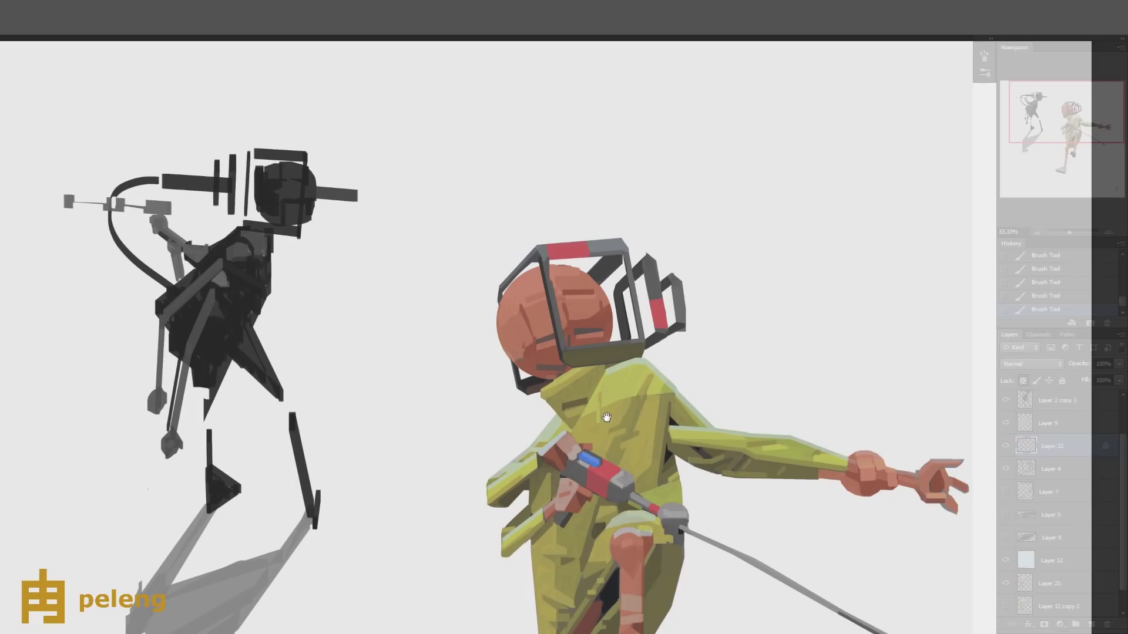
scroll(590, 254, "down", 1)
key("ctrl+minus")
key("ctrl+minus")
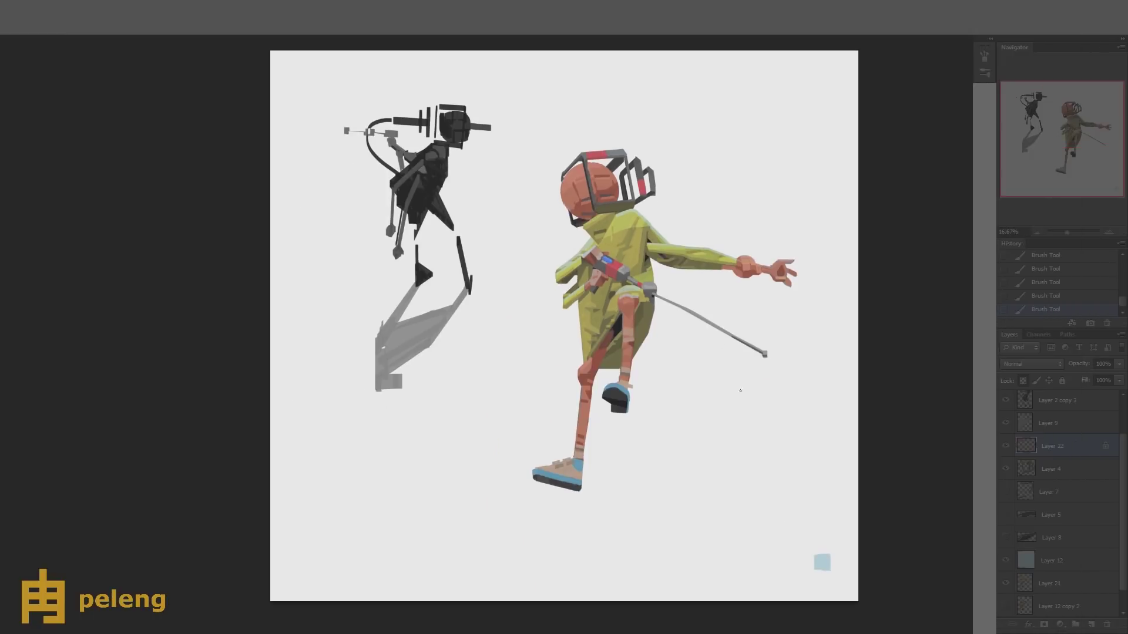
- Merge the red band layer down into the head layer and show the dark connector bar behind the rear brackets
key("ctrl+e")
left_click(1006, 468)
left_click(1005, 469)
left_click(1005, 492)
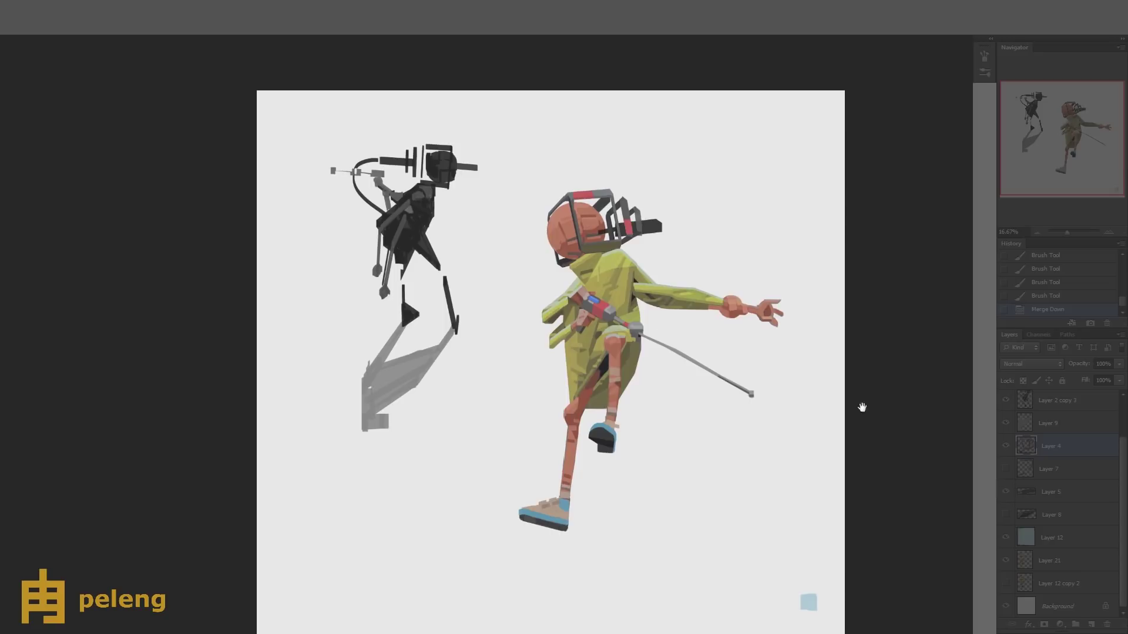
- Paint a blue-grey top face on the connector block on a new layer, trim its edges and merge it down
scroll(639, 384, "up", 3)
left_click(639, 384, "ctrl")
left_click_drag(624, 370, 638, 420)
left_click_drag(640, 430, 641, 440)
mouse_move(525, 410)
left_mouse_down()
mouse_move(568, 437)
mouse_move(545, 370)
left_mouse_up()
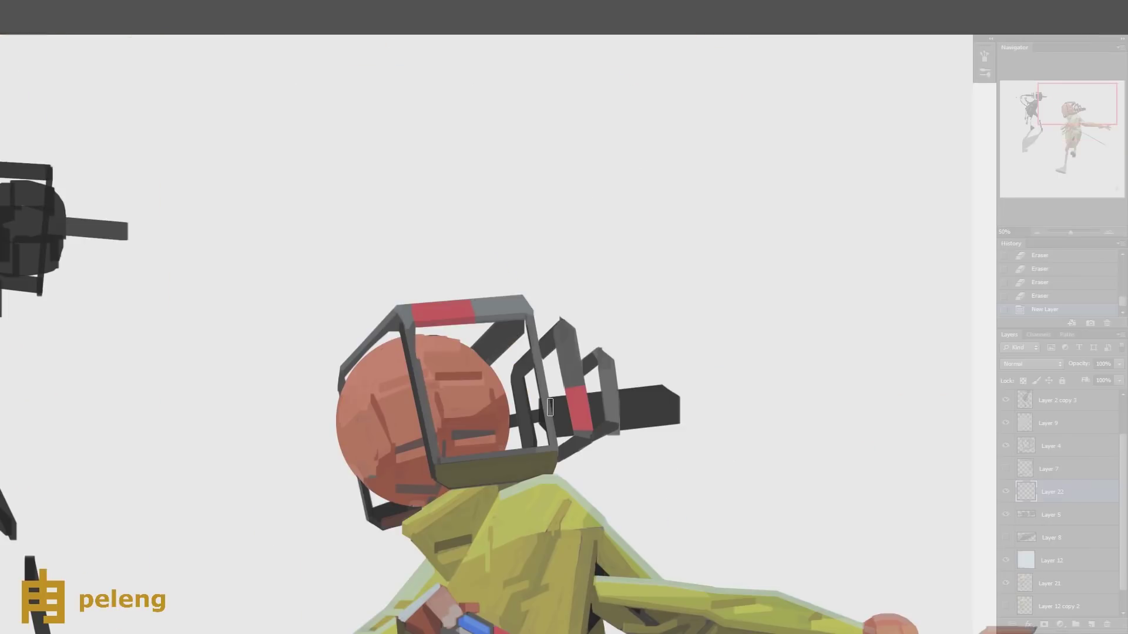
mouse_move(680, 390)
left_mouse_down()
mouse_move(664, 380)
mouse_move(676, 394)
left_mouse_up()
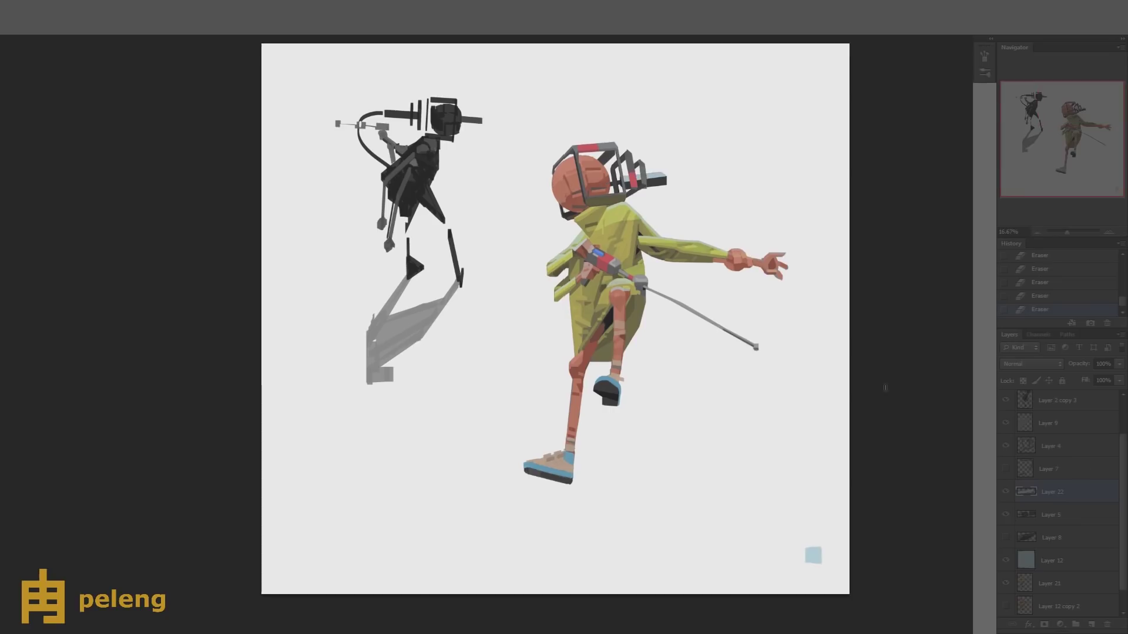
key("ctrl+e")
- Duplicate the head layer and repaint the frame's lower front bracket as plain dark bars, trimming the chin bar beside the collar
scroll(881, 411, "up", 3)
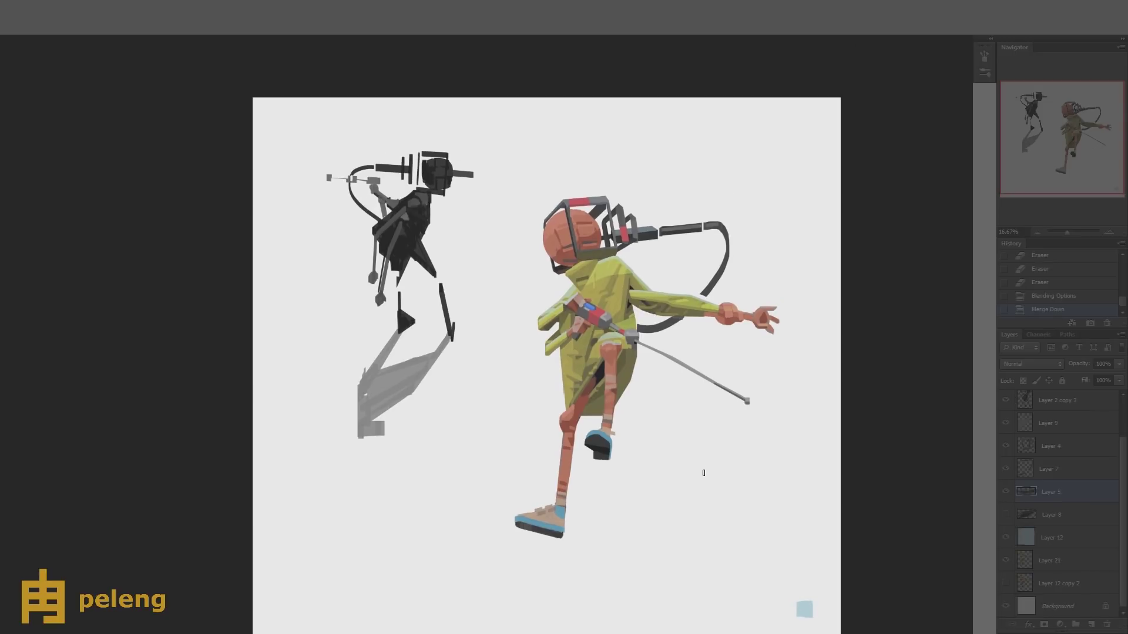
scroll(701, 444, "right", 2)
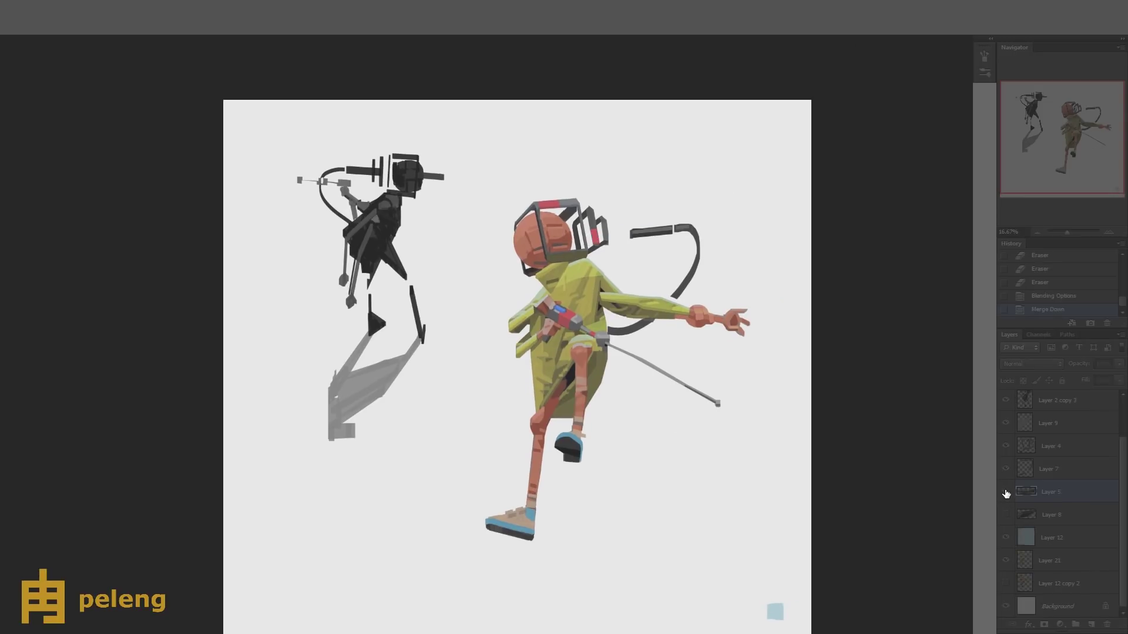
key("ctrl+plus")
key("ctrl+plus")
key("ctrl+plus")
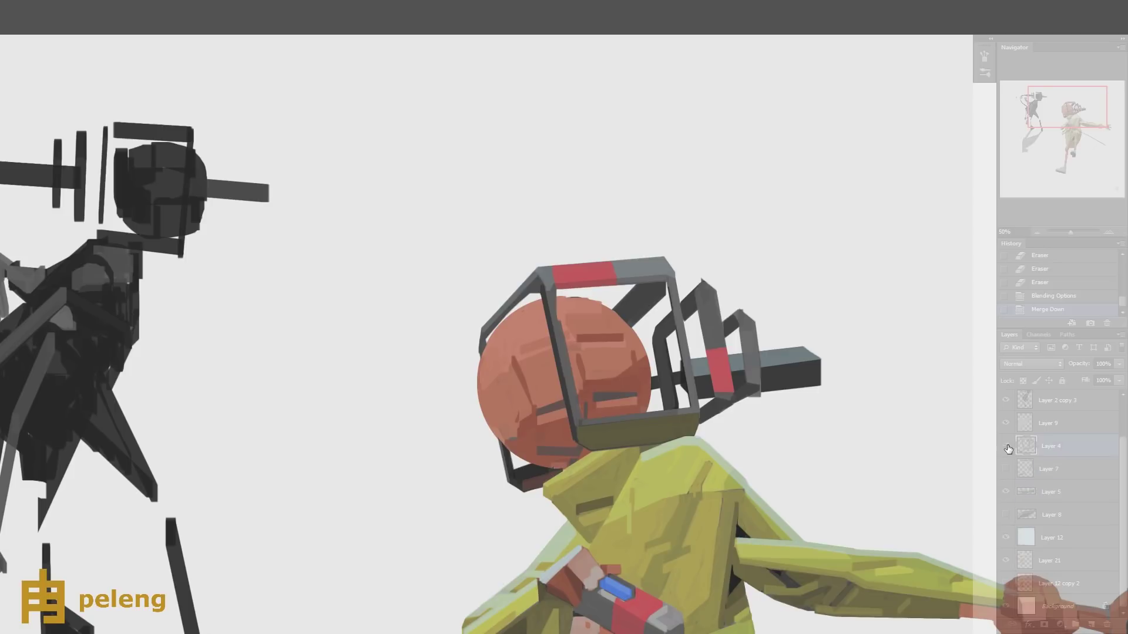
left_click(507, 438)
key("ctrl+j")
mouse_move(508, 441)
left_mouse_down()
mouse_move(515, 482)
mouse_move(570, 470)
mouse_move(505, 422)
mouse_move(509, 464)
mouse_move(500, 412)
mouse_move(512, 504)
mouse_move(567, 496)
mouse_move(523, 498)
mouse_move(518, 483)
mouse_move(552, 482)
mouse_move(546, 494)
mouse_move(533, 478)
mouse_move(520, 500)
mouse_move(569, 497)
mouse_move(517, 482)
mouse_move(540, 497)
left_mouse_up()
key("e")
key("b")
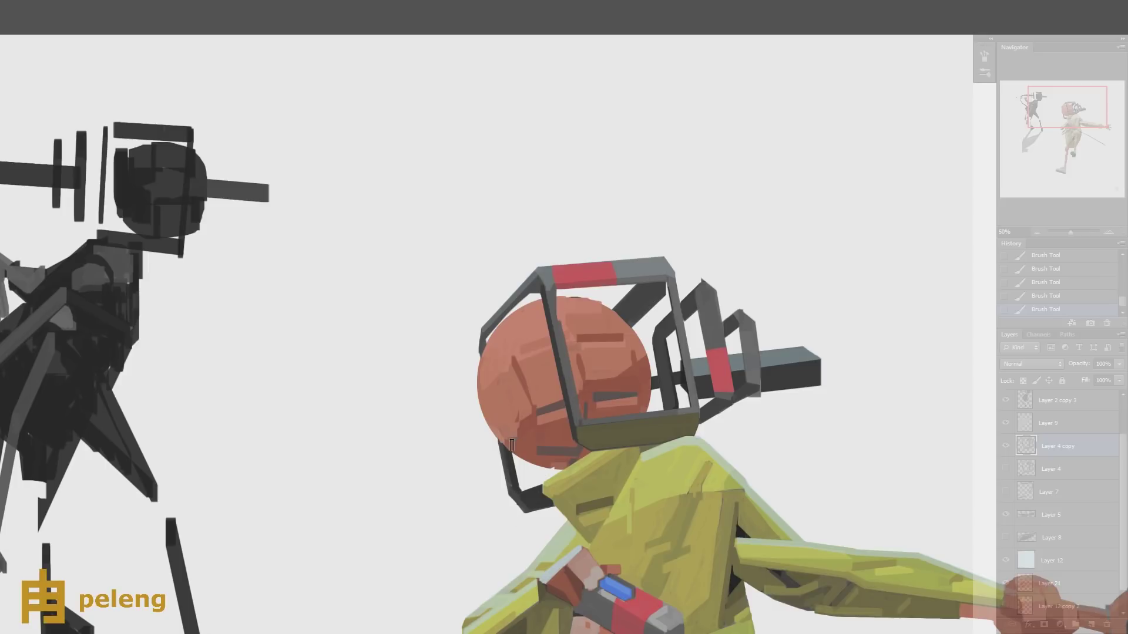
mouse_move(512, 446)
left_mouse_down()
mouse_move(831, 335)
mouse_move(685, 503)
mouse_move(573, 339)
left_mouse_up()
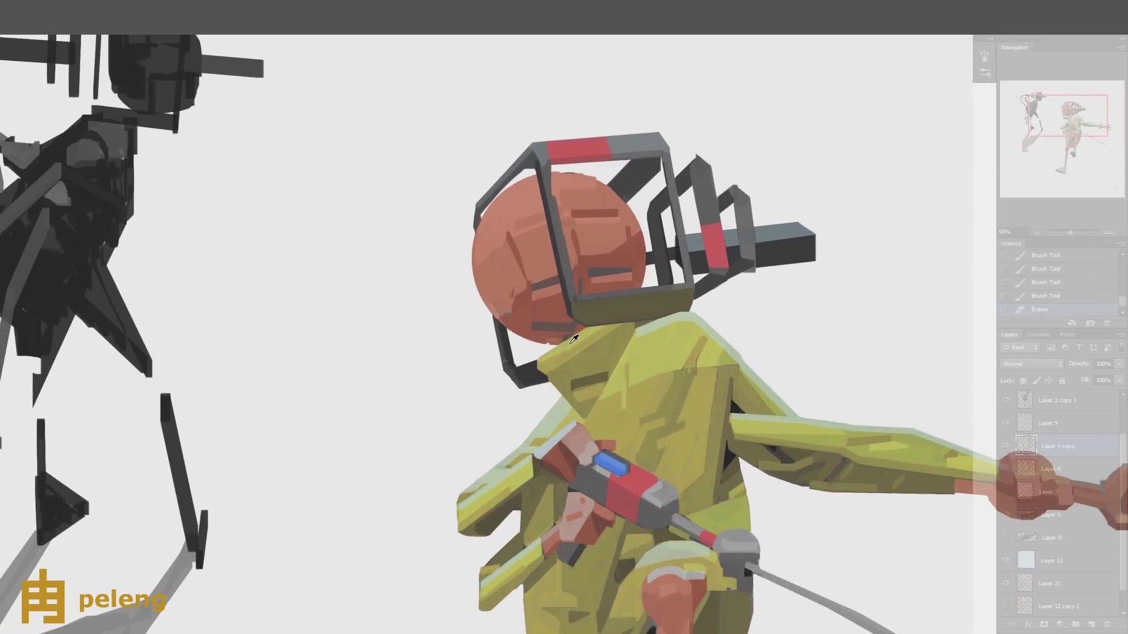
mouse_move(555, 381)
left_mouse_down()
mouse_move(531, 385)
mouse_move(546, 364)
mouse_move(516, 359)
mouse_move(495, 401)
left_mouse_up()
- Delete the original head layer, keeping the edited copy
key("ctrl+0")
left_click(1051, 469)
key("Delete")
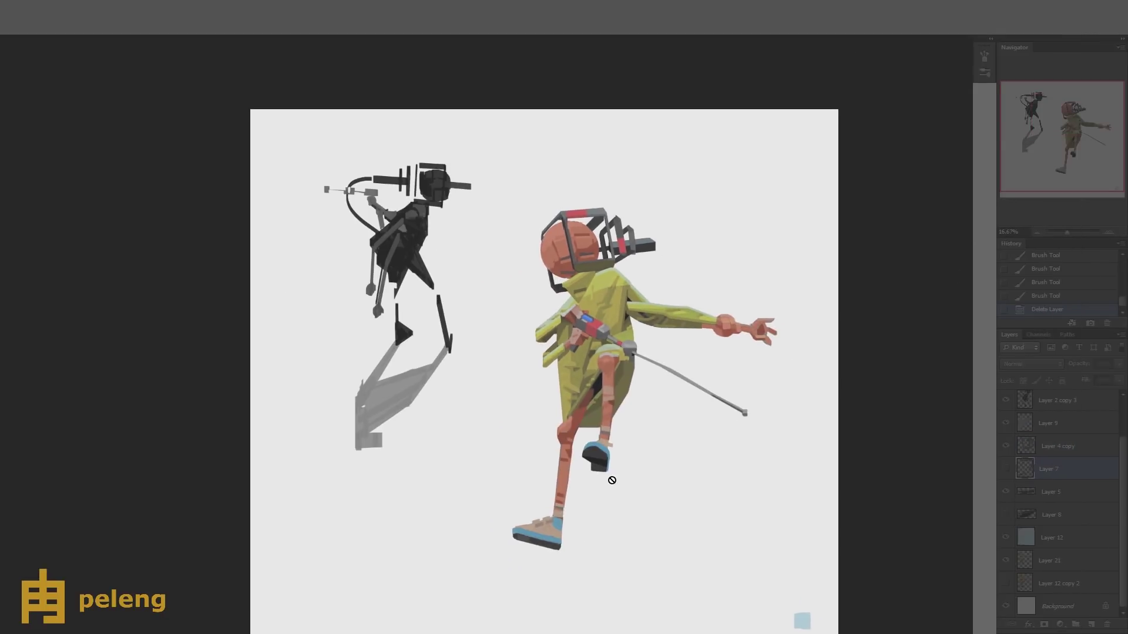
- Show the hose layer beneath the connector layer, extend the straight tube to meet the connector block and repaint it red
left_click(1005, 470)
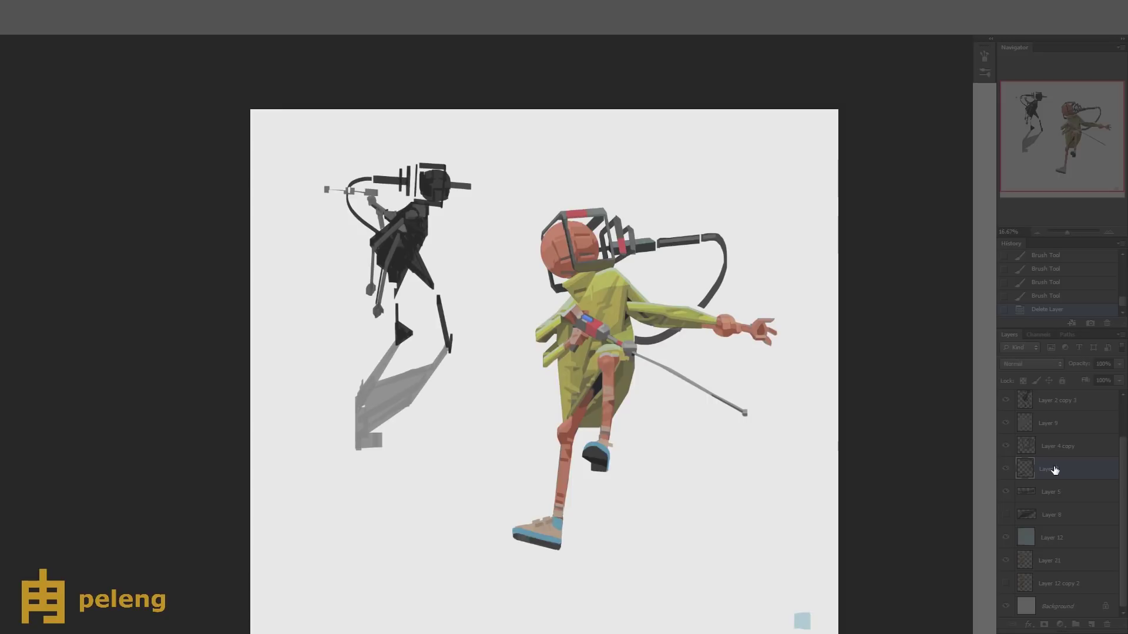
scroll(680, 182, "up", 3)
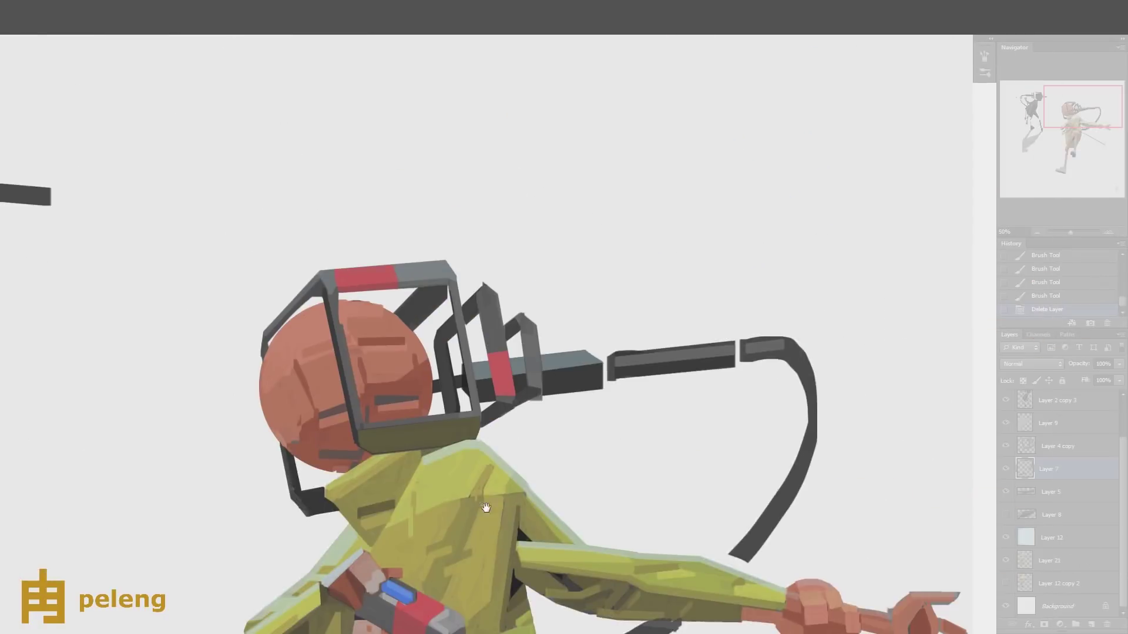
key("ctrl+bracketleft")
mouse_move(599, 360)
left_mouse_down()
mouse_move(732, 353)
mouse_move(599, 370)
mouse_move(736, 362)
mouse_move(601, 366)
left_mouse_up()
left_click(596, 371)
scroll(590, 392, "down", 1)
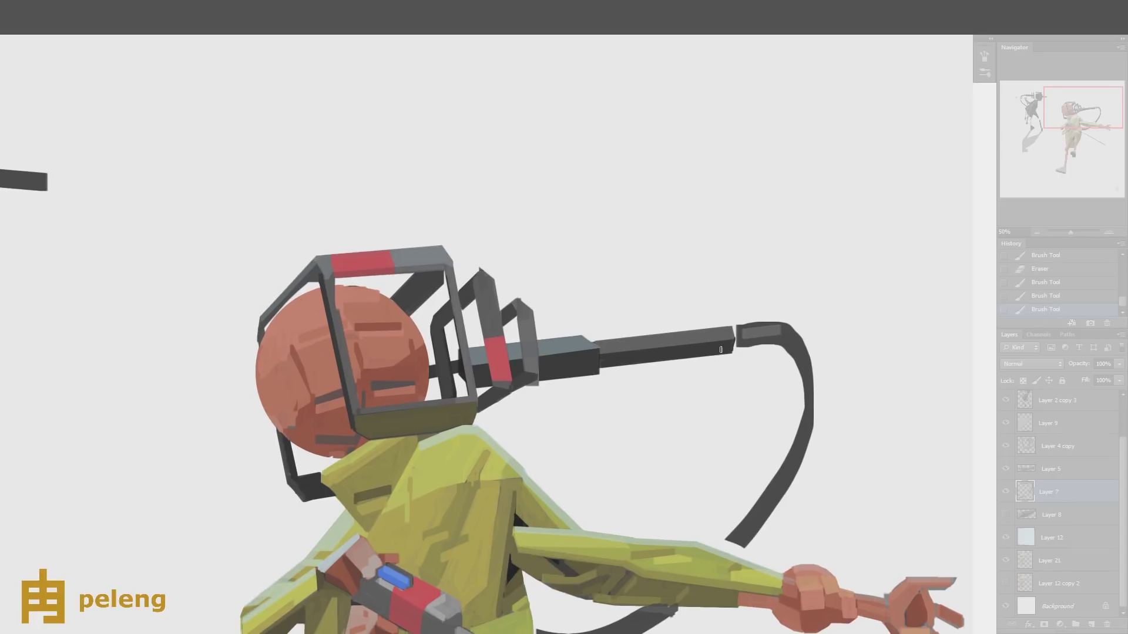
mouse_move(652, 481)
left_mouse_down()
mouse_move(614, 494)
mouse_move(611, 450)
left_mouse_up()
left_click_drag(557, 330, 688, 320)
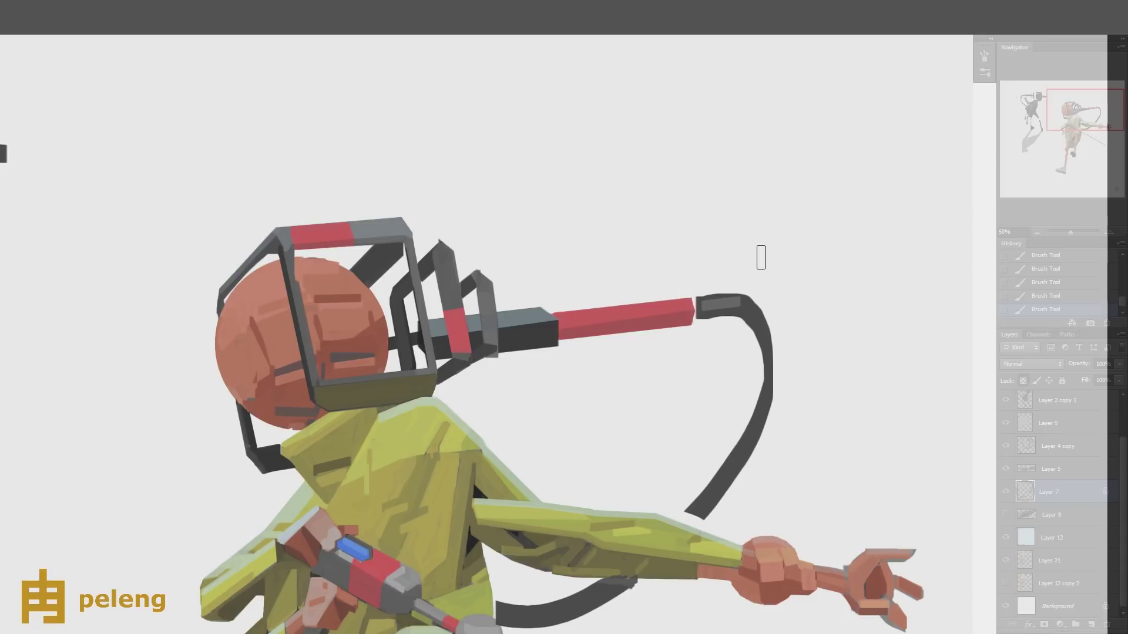
- Lay out a curved path on a new layer, following the hose from the red tube down to the handheld tool
key("h")
mouse_move(758, 254)
left_mouse_down()
mouse_move(725, 516)
mouse_move(530, 515)
mouse_move(531, 503)
left_mouse_up()
key("ctrl+shift+alt+n")
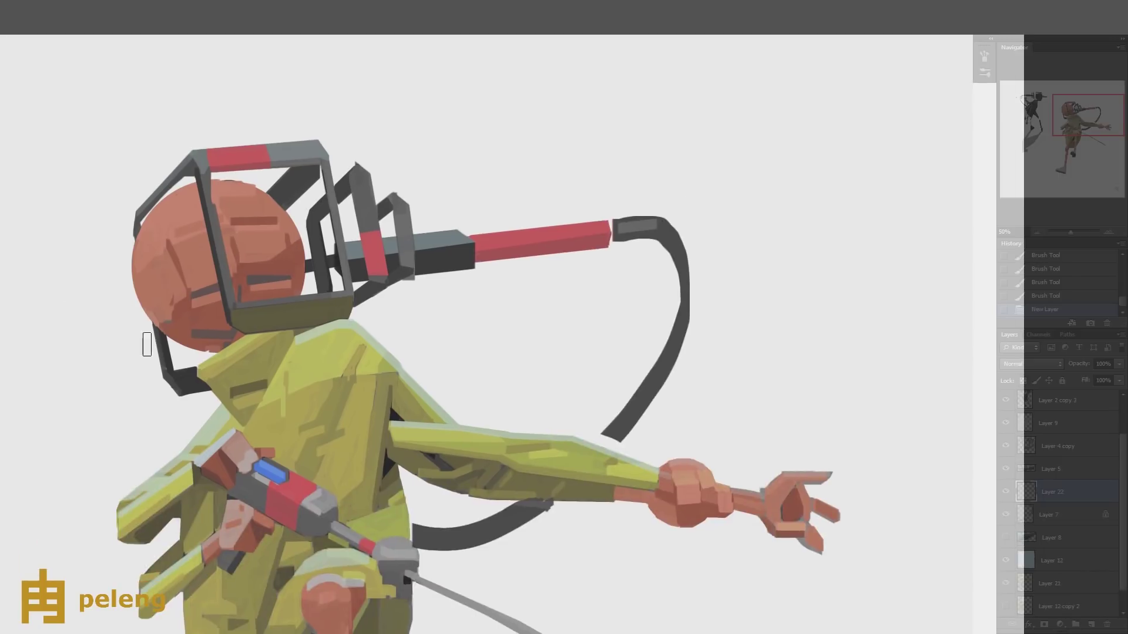
key("9")
left_click_drag(626, 227, 627, 227)
left_click_drag(688, 292, 734, 285)
left_click_drag(509, 451, 441, 450)
left_click(405, 402)
- Adjust the path's anchor points and handles to match the hose's outer bend, and set the brush opacity to 100%
mouse_move(673, 145)
left_mouse_down()
mouse_move(547, 301)
mouse_move(629, 273)
mouse_move(637, 282)
mouse_move(611, 306)
left_mouse_up()
left_click_drag(621, 360, 611, 290)
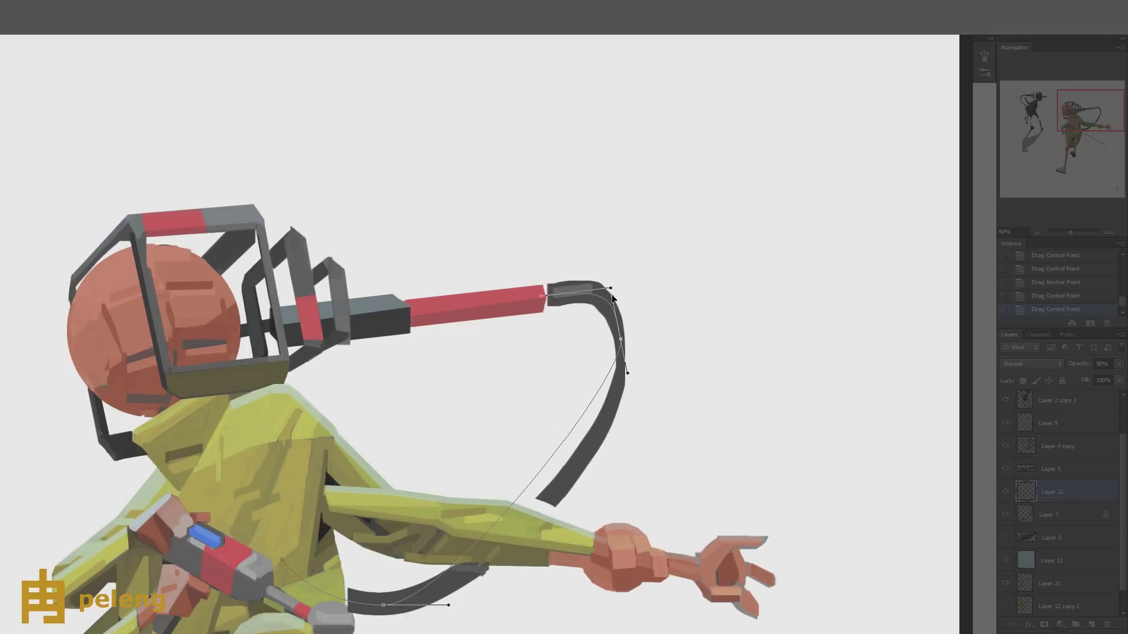
left_click_drag(626, 373, 636, 457)
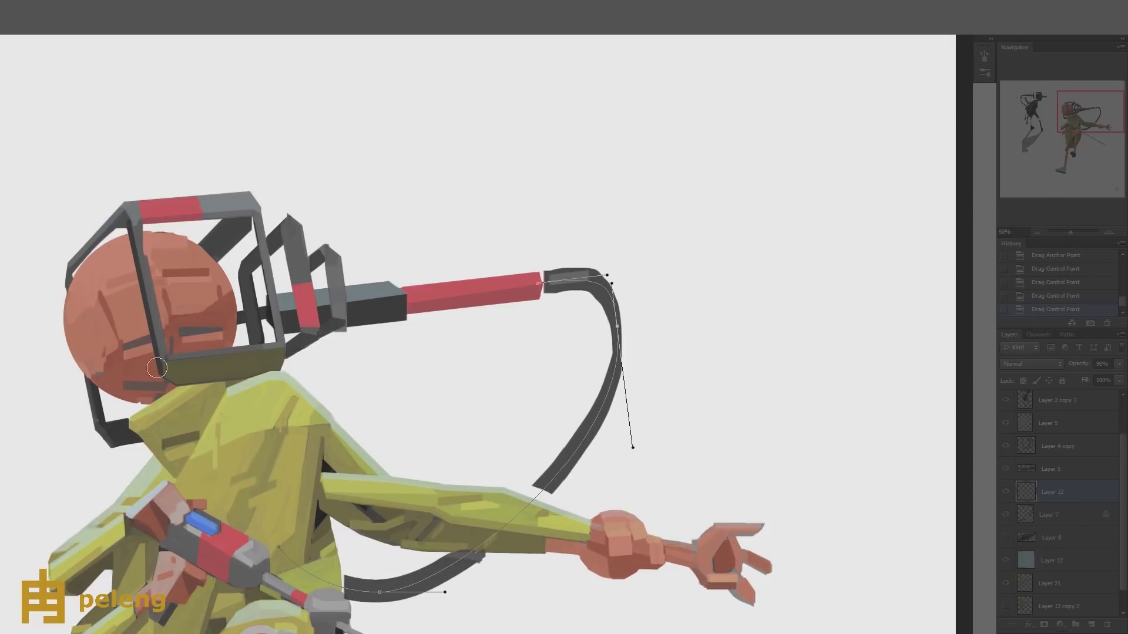
left_click_drag(537, 284, 538, 285)
key("0")
- Try stroking the path in dark red, undo it and align the handles vertically at the outer bend
key("Return")
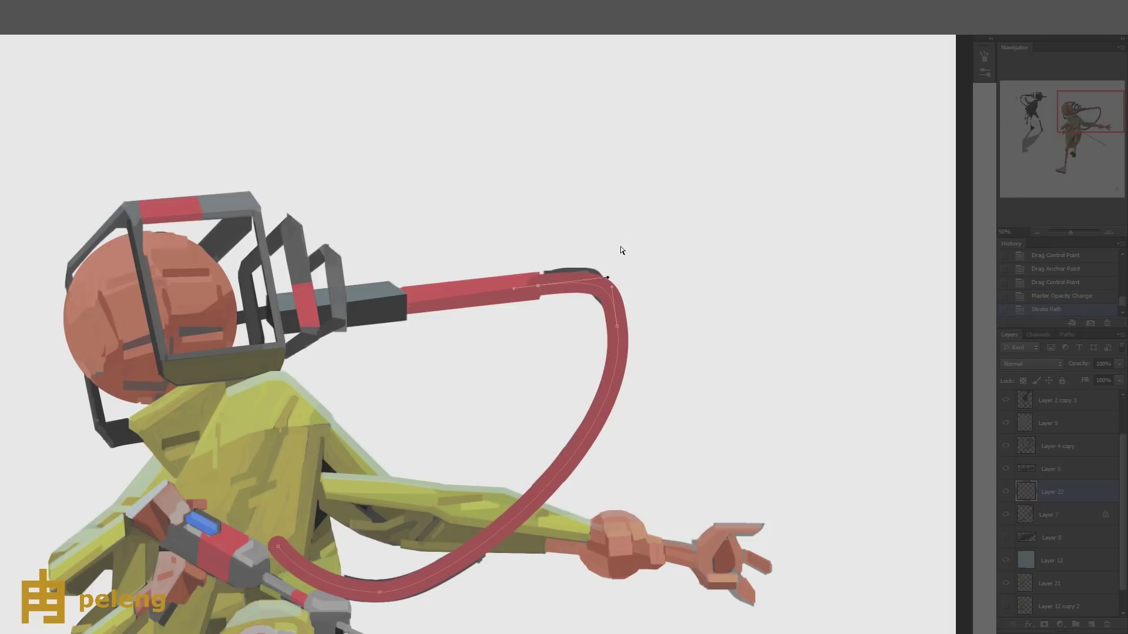
left_click(1050, 296)
mouse_move(612, 287)
left_mouse_down()
mouse_move(618, 352)
mouse_move(618, 282)
left_mouse_up()
left_click_drag(618, 475, 617, 447)
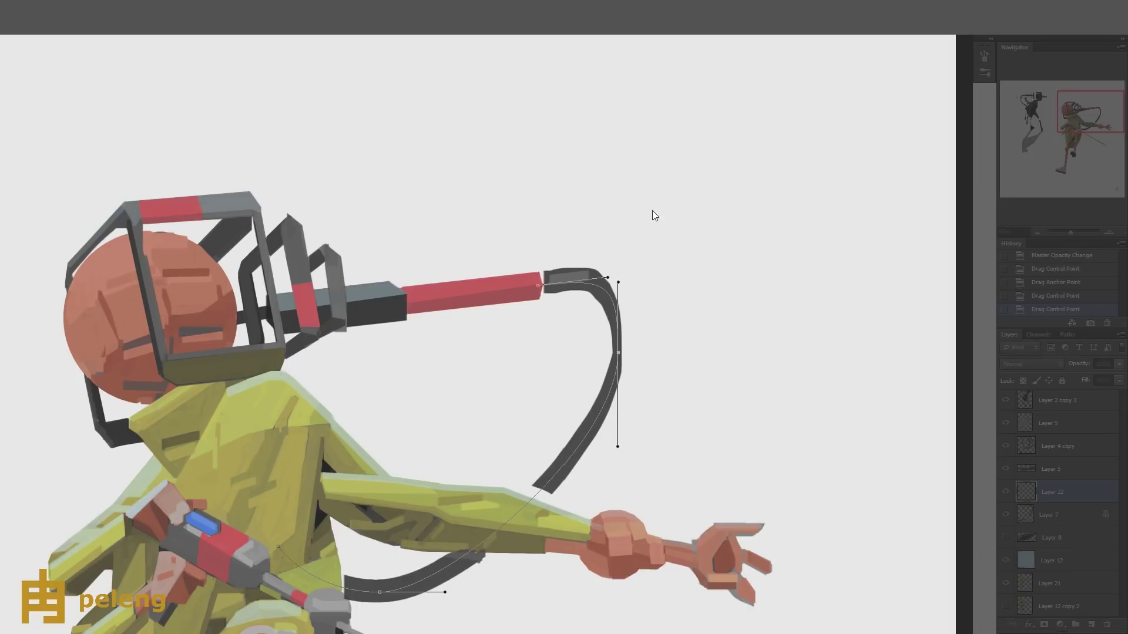
key("Return")
left_click(1038, 232)
left_click(1035, 231)
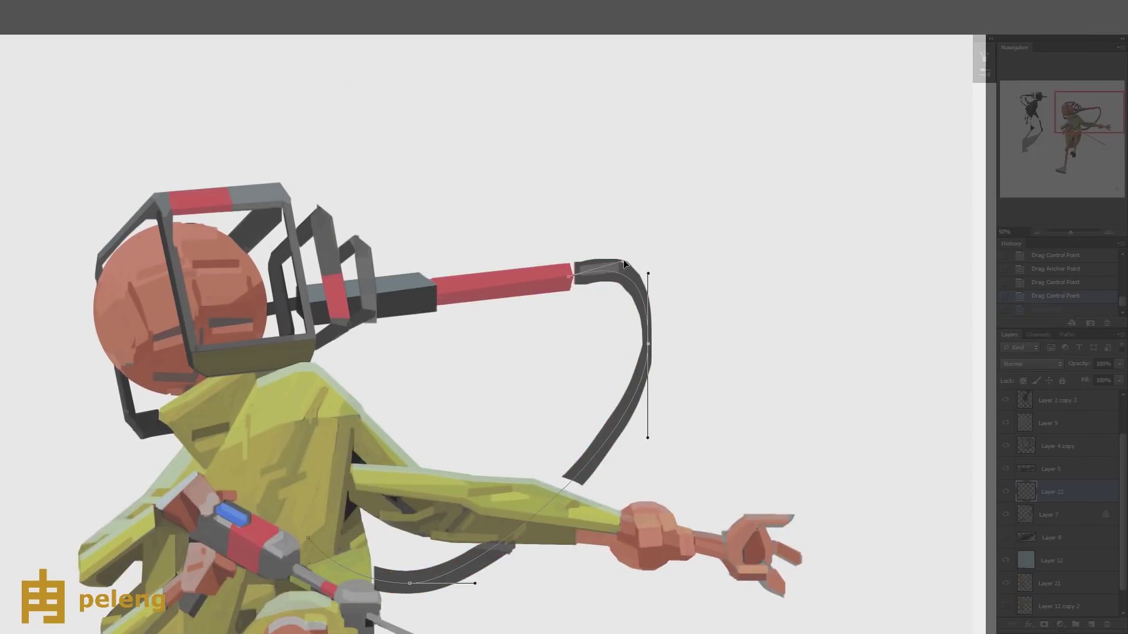
- Fine-tune the handles at the hose's upper bend, stroke the path in dark red and delete the path
left_click_drag(623, 260, 627, 269)
left_click_drag(648, 273, 650, 249)
key("Return")
key("ctrl+z")
key("ctrl+z")
left_click(1037, 231)
left_click(1037, 232)
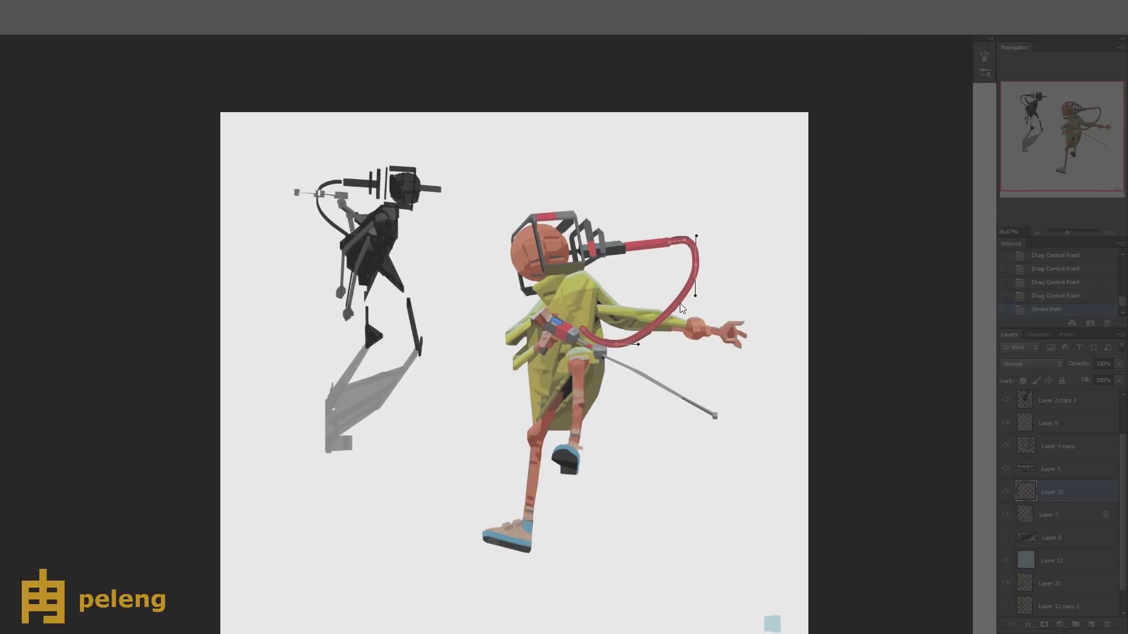
key("Delete")
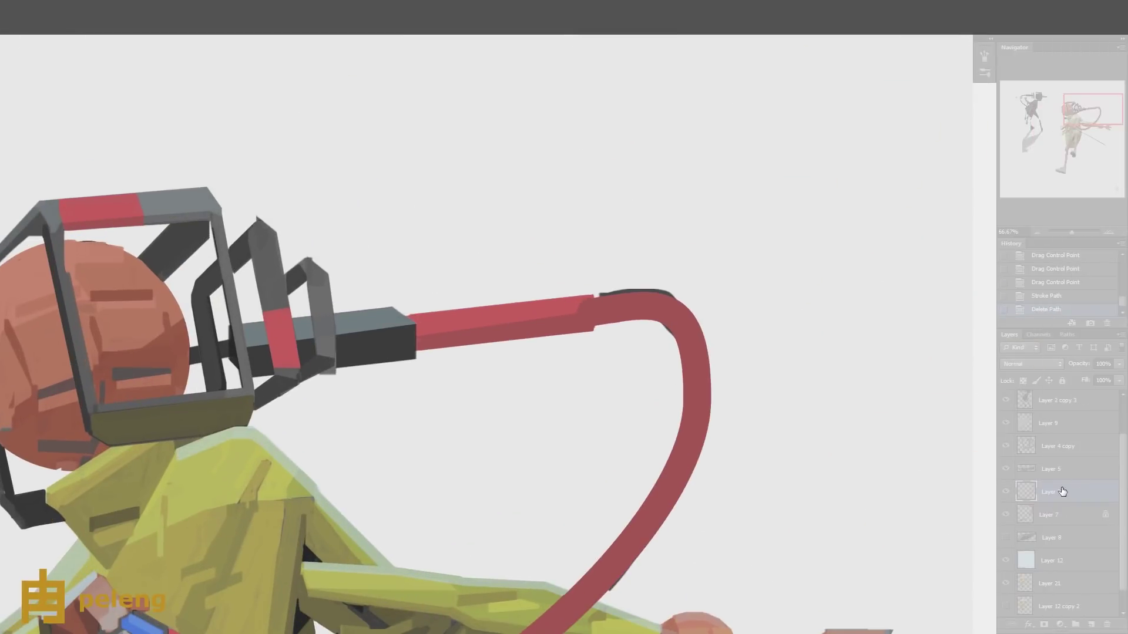
- Erase the old dark hose, move the red hose layer behind the tube and arm, and trim where they join
mouse_move(599, 294)
left_mouse_down()
mouse_move(610, 317)
mouse_move(670, 305)
left_mouse_up()
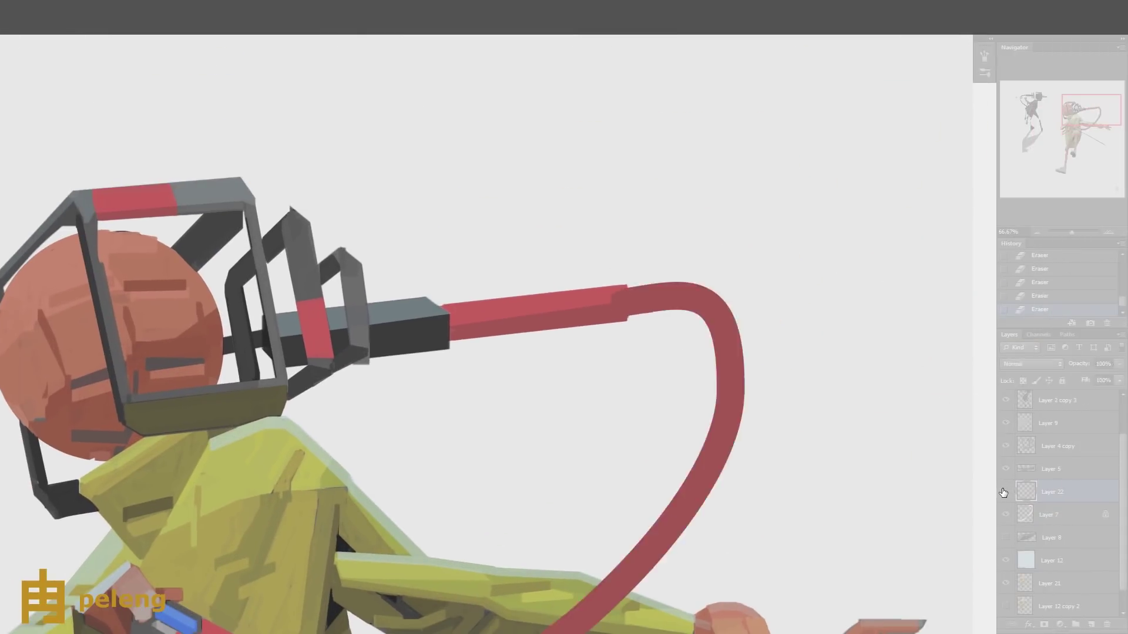
left_click(1005, 491)
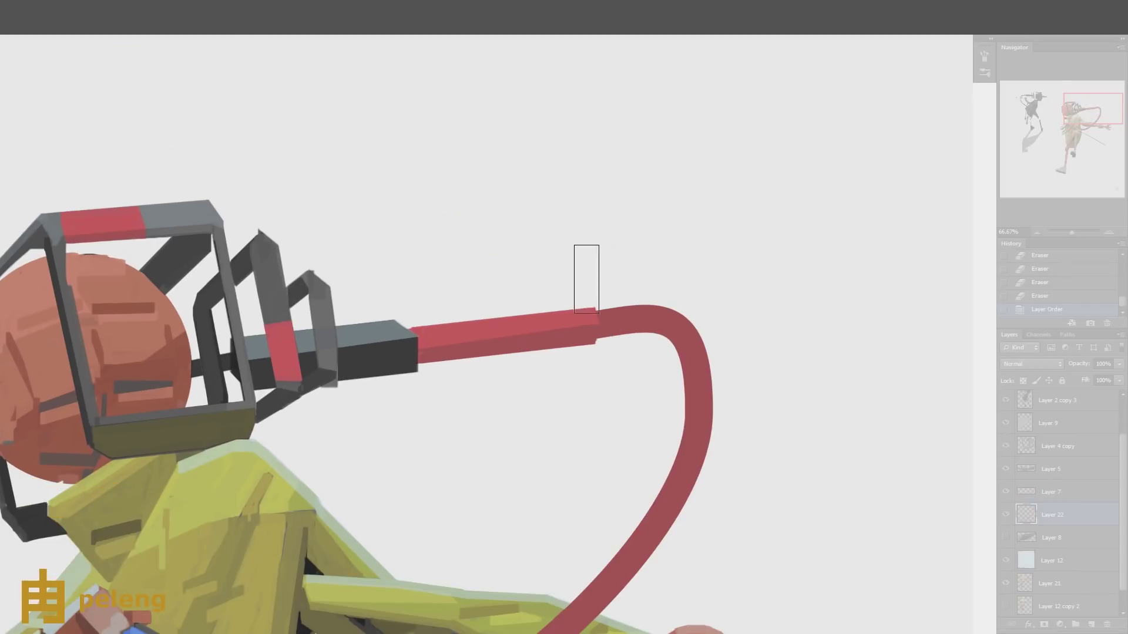
left_click(586, 279)
left_click_drag(605, 276, 646, 278)
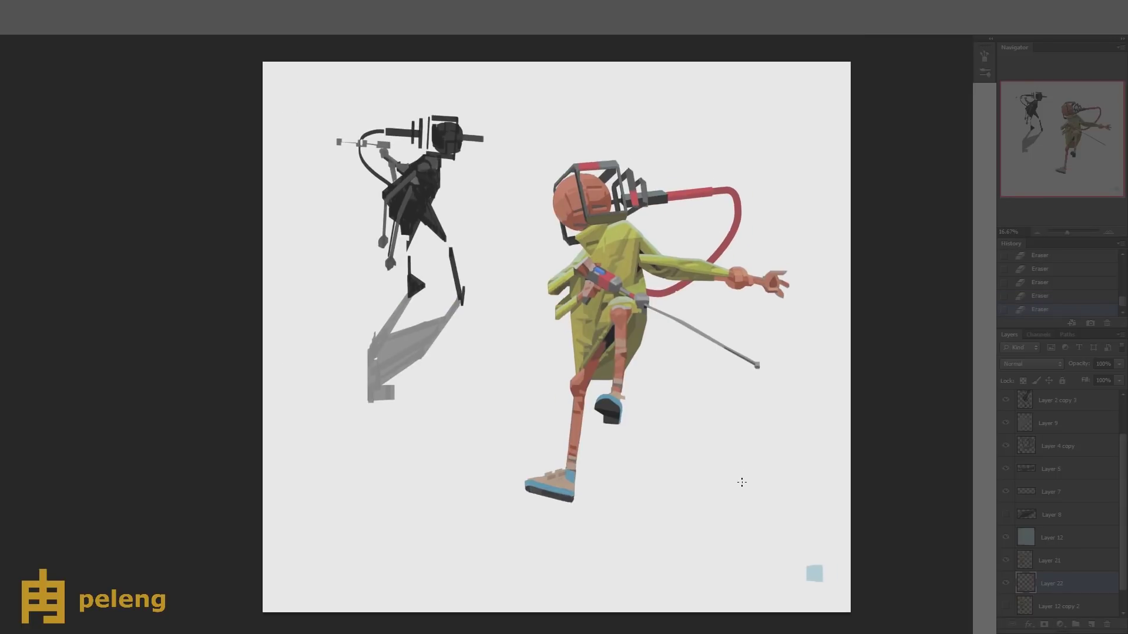
- Lock the hose layer's transparency and brush brighter red tones along the hose's curve
key("ctrl+plus")
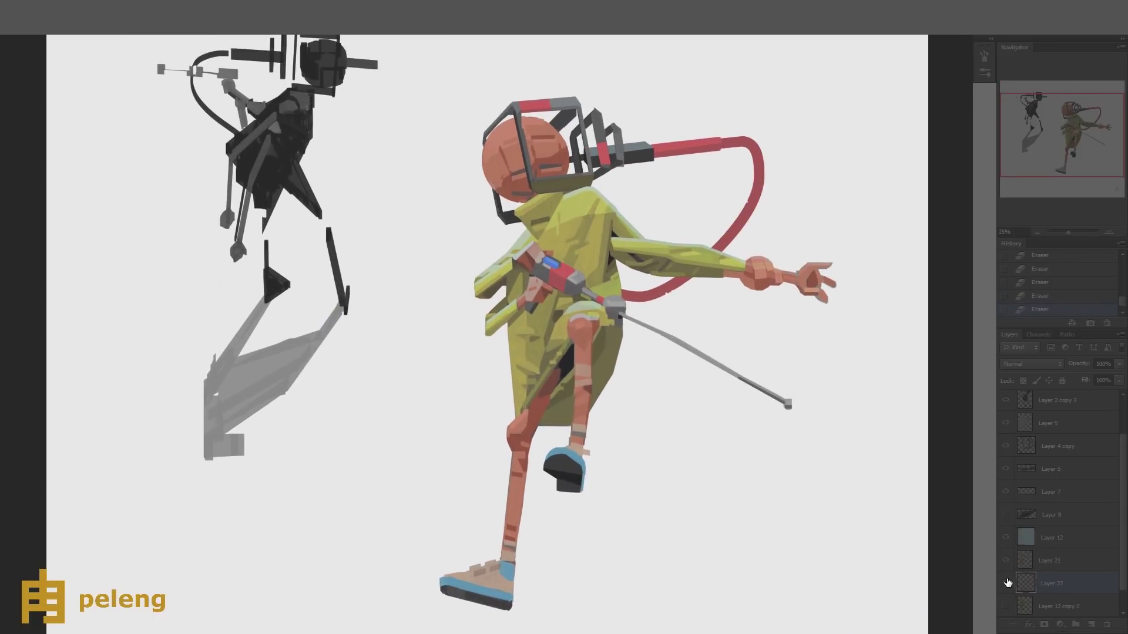
left_click_drag(689, 405, 653, 464)
left_click_drag(684, 284, 717, 283)
left_click_drag(676, 392, 710, 355)
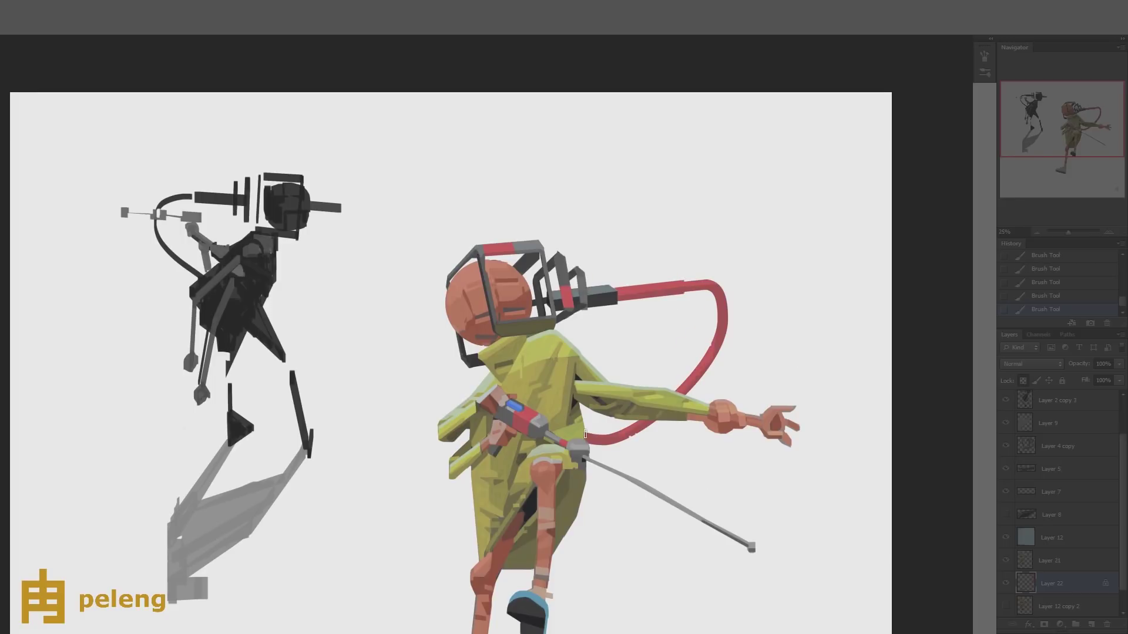
left_click_drag(590, 435, 687, 393)
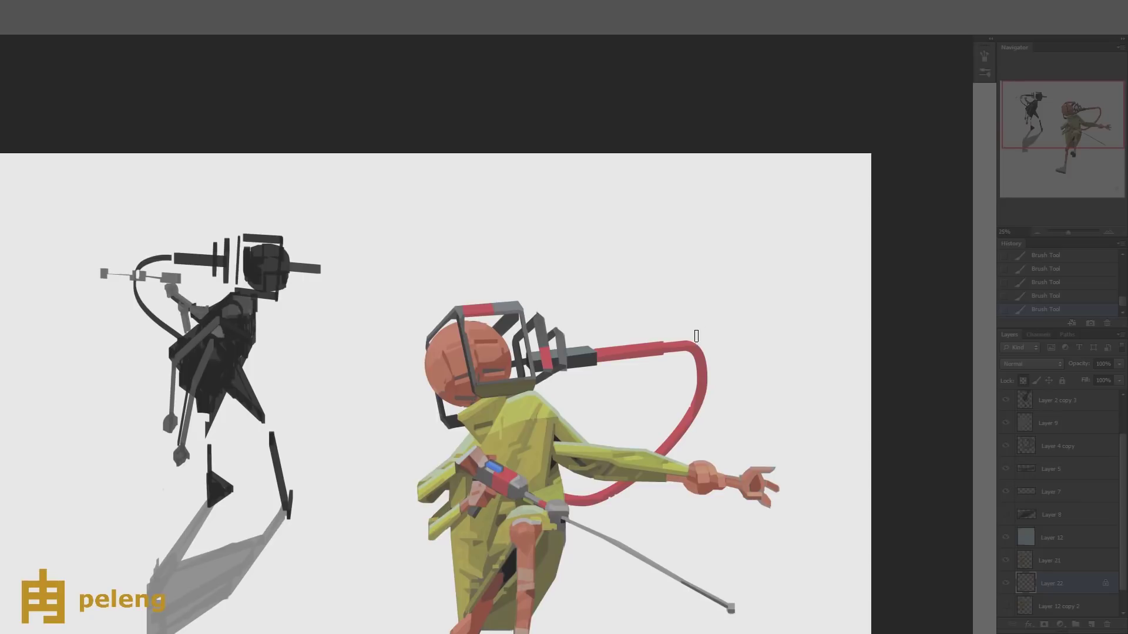
- Sample the pale blue swatch, tint the upper side of the red hose with it and merge the tint down
key("ctrl+minus")
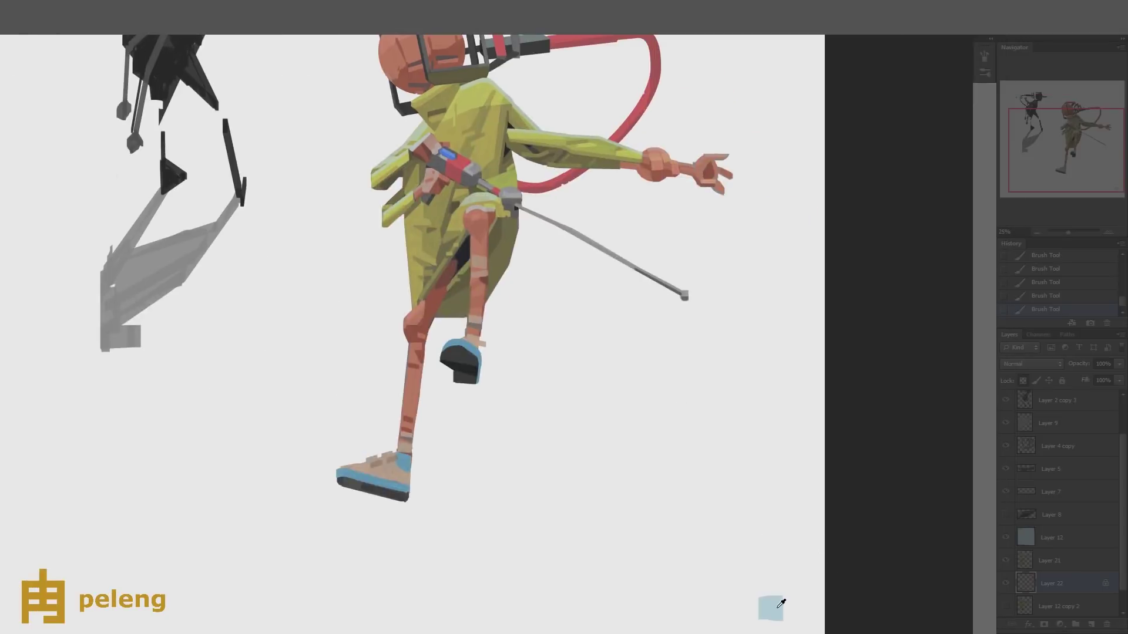
scroll(411, 353, "up", 5)
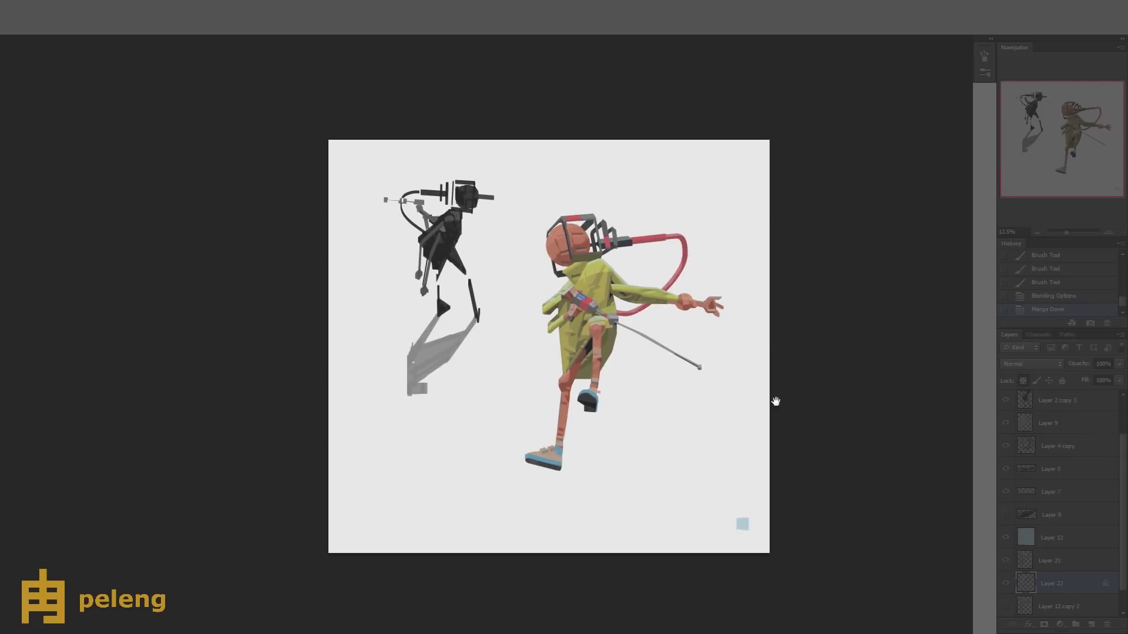
left_click(1010, 568)
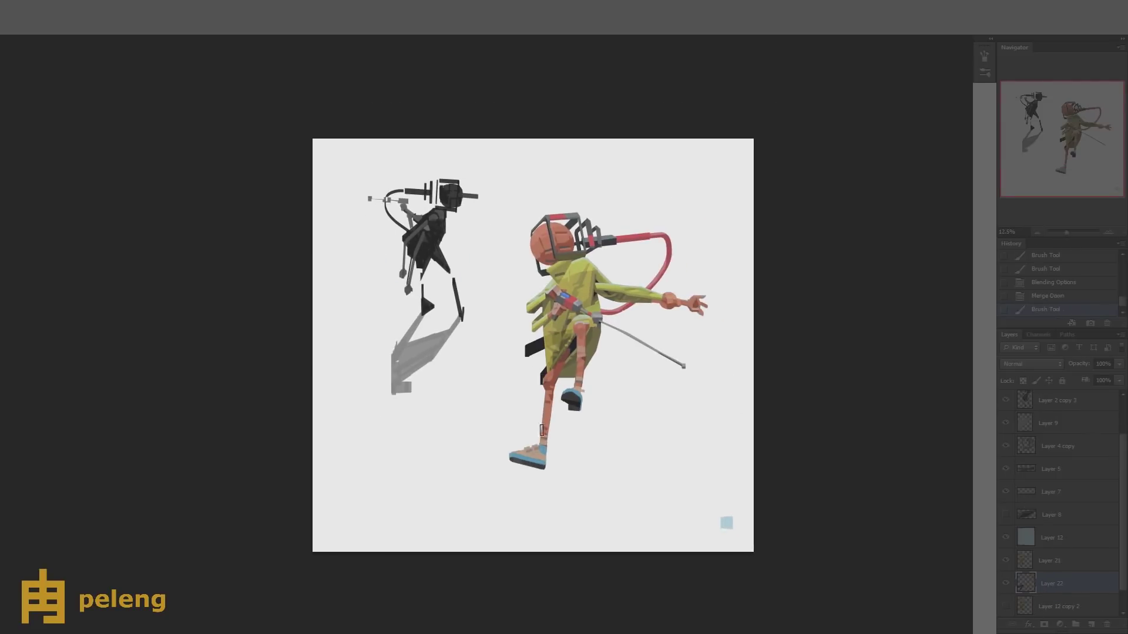
key("ctrl+j")
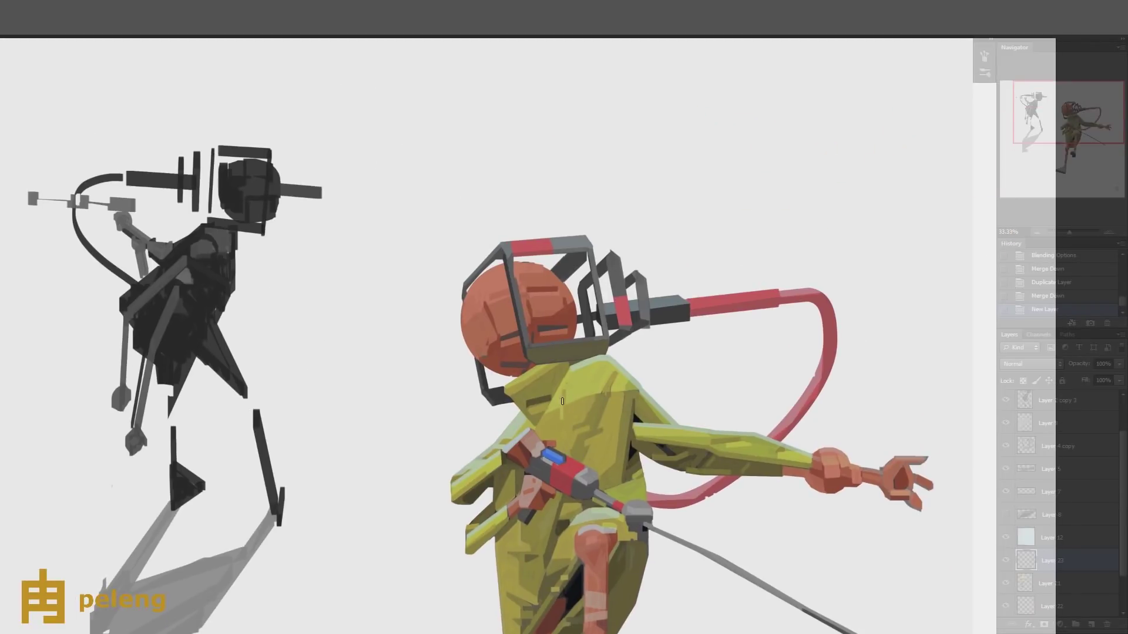
- Touch up the coat's chest below the collar with small brush and eraser strokes on a new layer
left_click(554, 390)
mouse_move(553, 435)
left_mouse_down()
mouse_move(554, 391)
mouse_move(552, 434)
mouse_move(551, 411)
left_mouse_up()
key("e")
key("b")
key("e")
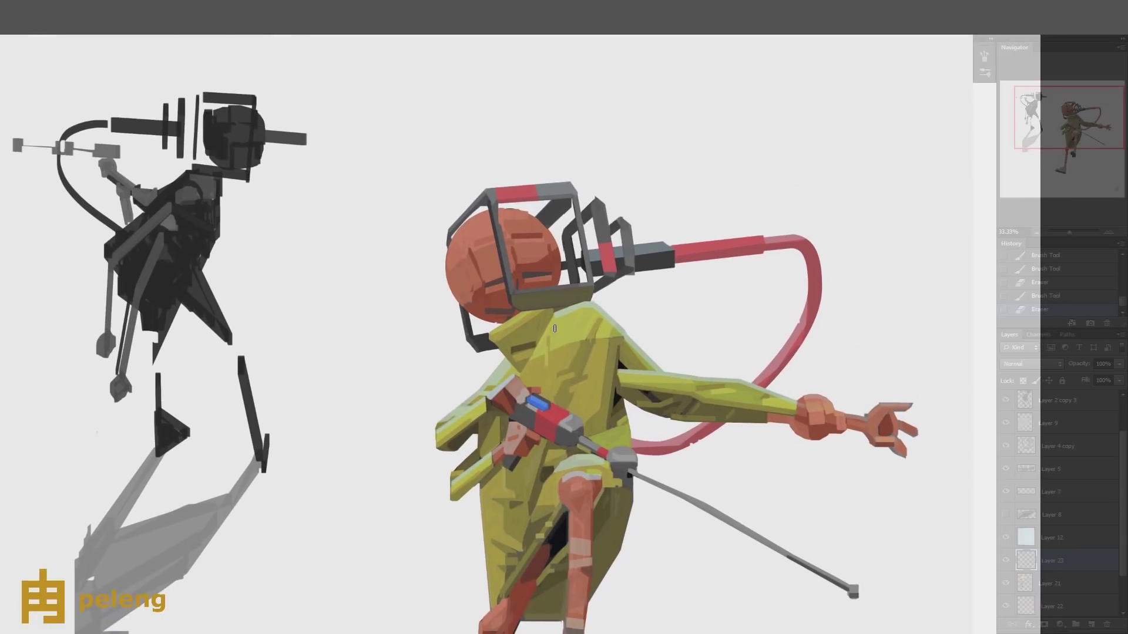
key("b")
mouse_move(555, 329)
left_mouse_down()
mouse_move(581, 342)
mouse_move(572, 389)
mouse_move(531, 373)
left_mouse_up()
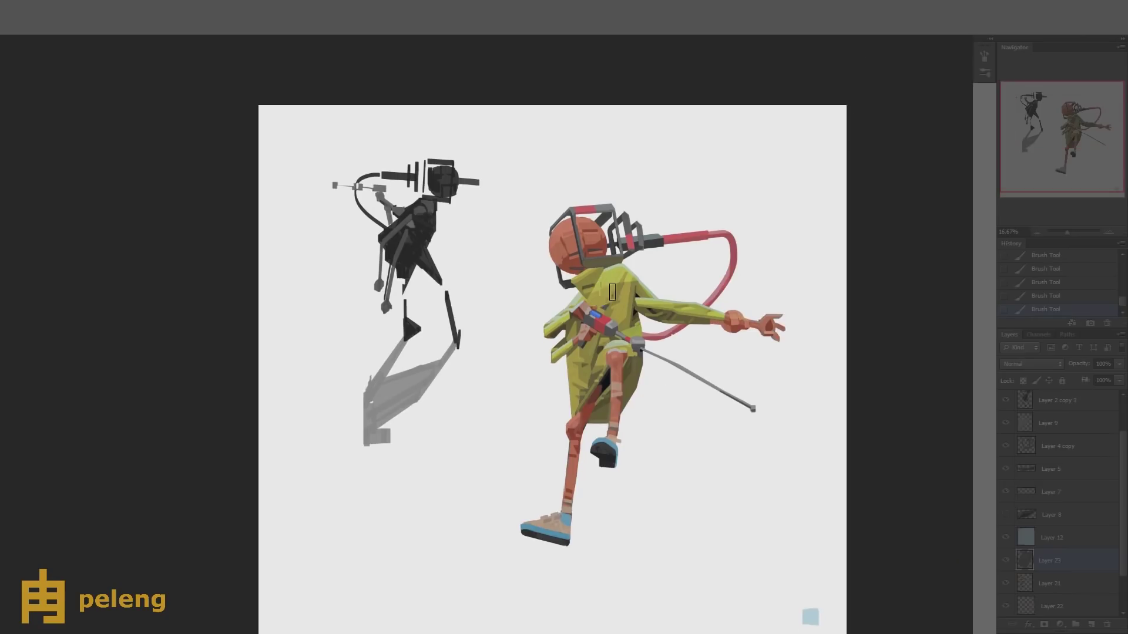
- Try adding a dark shape behind the coat's lower hem and thigh with brush and eraser strokes
mouse_move(603, 296)
left_mouse_down()
mouse_move(619, 324)
mouse_move(602, 304)
mouse_move(618, 321)
mouse_move(603, 304)
mouse_move(612, 290)
mouse_move(567, 385)
mouse_move(607, 278)
mouse_move(593, 277)
mouse_move(614, 276)
mouse_move(609, 294)
mouse_move(591, 292)
mouse_move(602, 288)
mouse_move(591, 270)
mouse_move(579, 397)
mouse_move(610, 434)
mouse_move(601, 299)
left_mouse_up()
key("e")
key("b")
key("e")
left_click(591, 270)
left_click(580, 396)
key("b")
left_click_drag(566, 402, 586, 430)
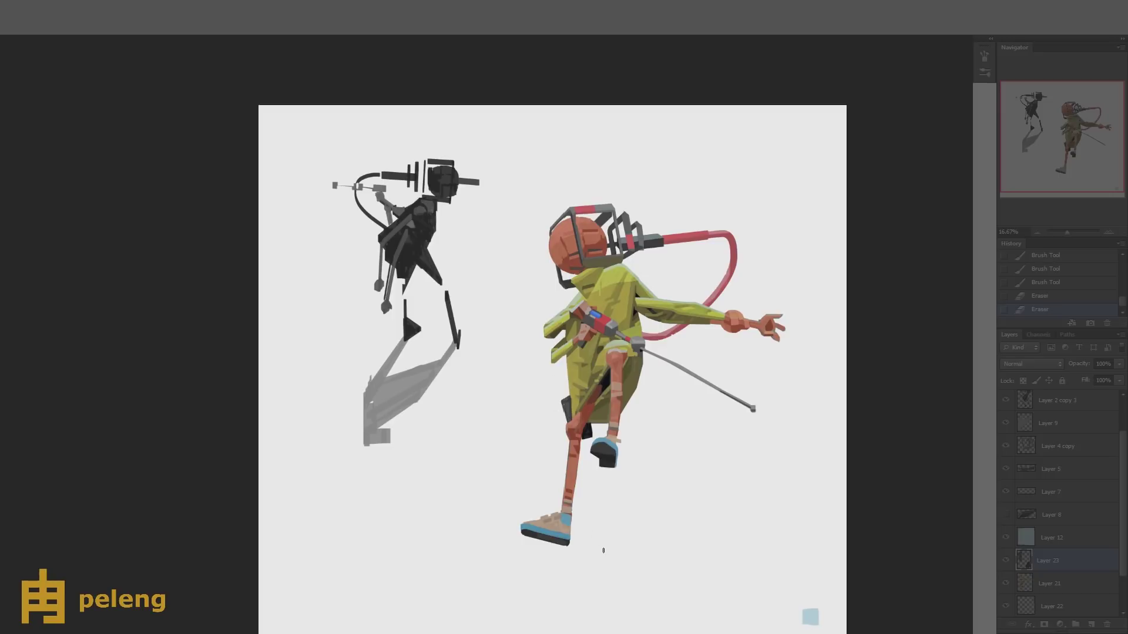
mouse_move(593, 441)
left_mouse_down()
mouse_move(590, 432)
mouse_move(581, 444)
mouse_move(586, 423)
mouse_move(564, 398)
left_mouse_up()
- Paint a small pale canister behind the shoulder of the outstretched arm and start dark end details on a new layer beneath it
key("e")
left_click_drag(638, 295, 651, 271)
mouse_move(653, 273)
left_mouse_down()
mouse_move(652, 261)
mouse_move(643, 292)
left_mouse_up()
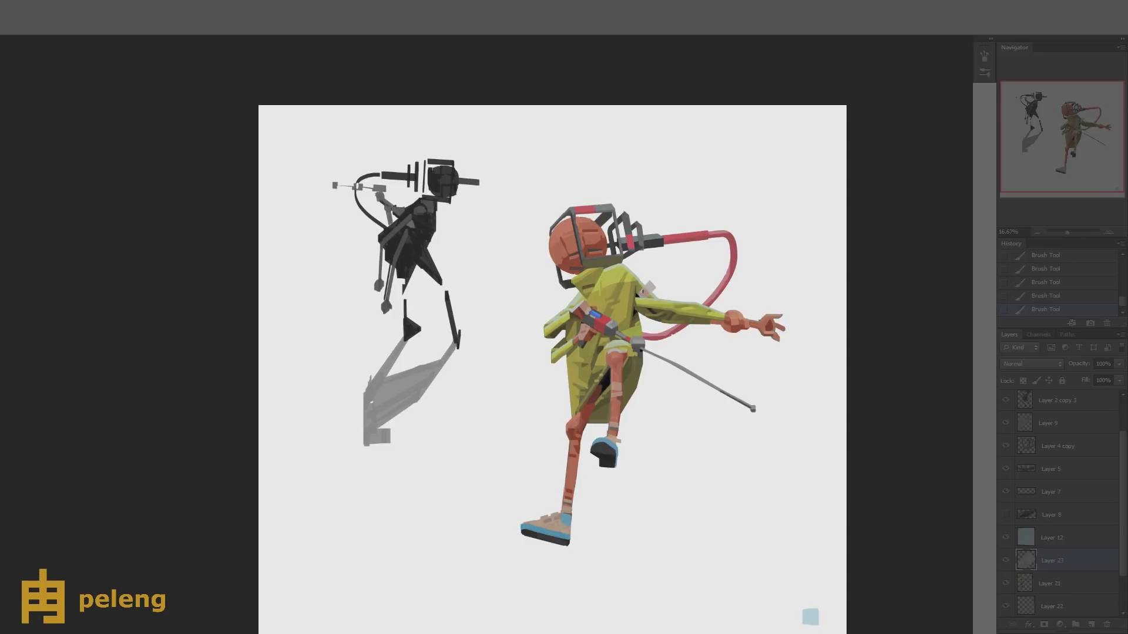
left_click(1090, 624)
left_click_drag(1058, 561, 1069, 590)
left_click(647, 281)
left_click(647, 281)
key("h")
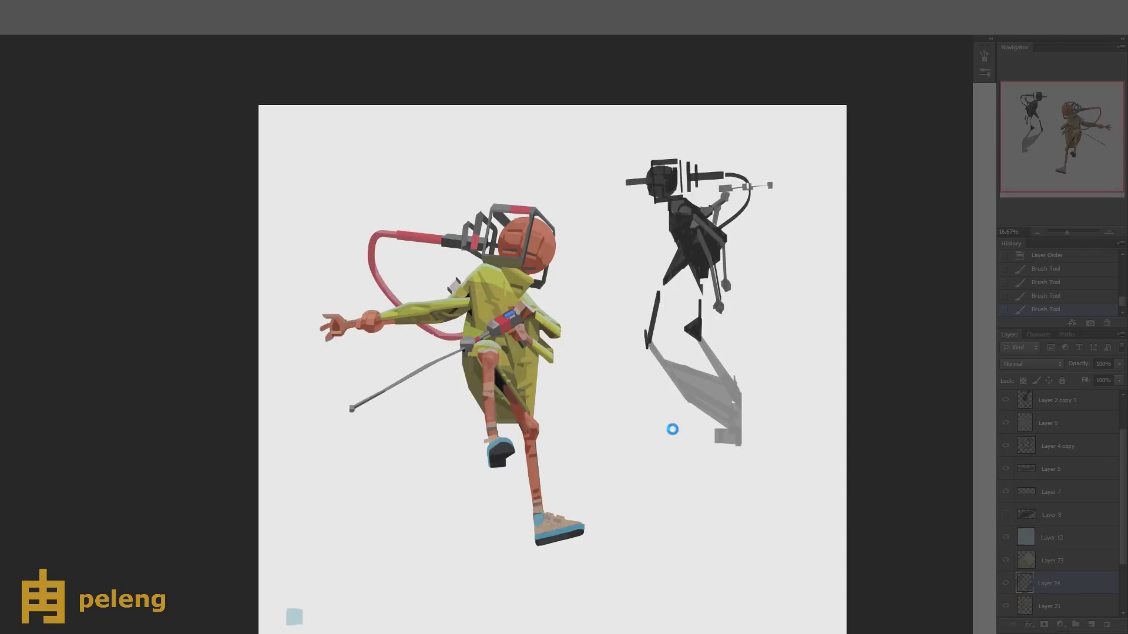
- Refine the canister's dark ends, clean up its edges with the eraser and merge its two layers
left_click(462, 279)
left_click(466, 286)
left_click(458, 281)
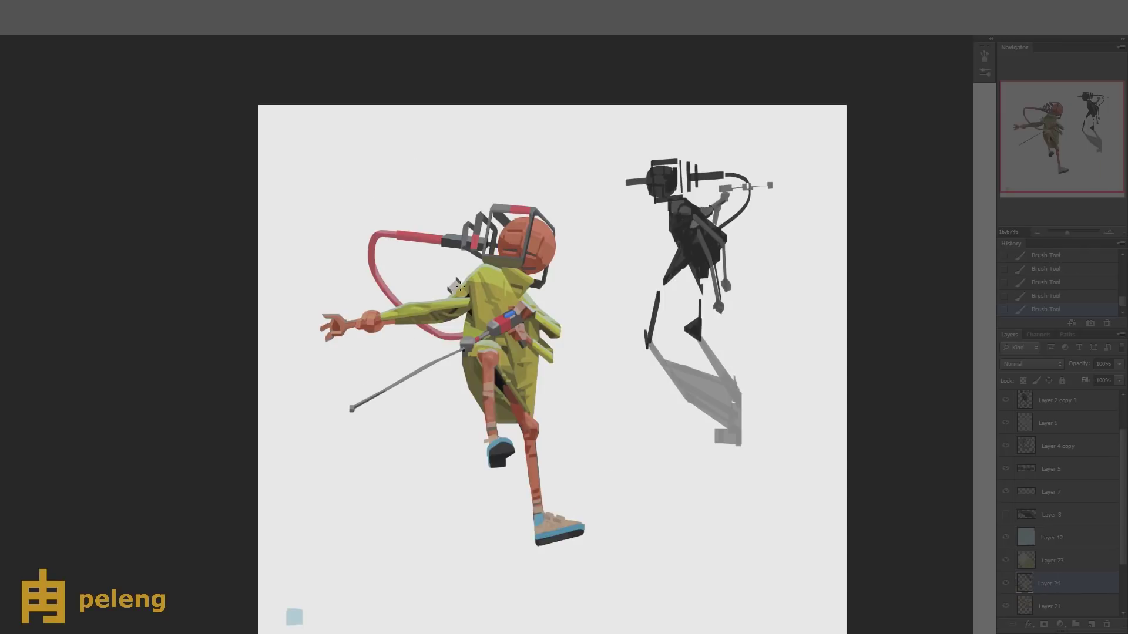
left_click(1063, 564)
key("e")
left_click(457, 273)
key("ctrl+e")
left_click(456, 274)
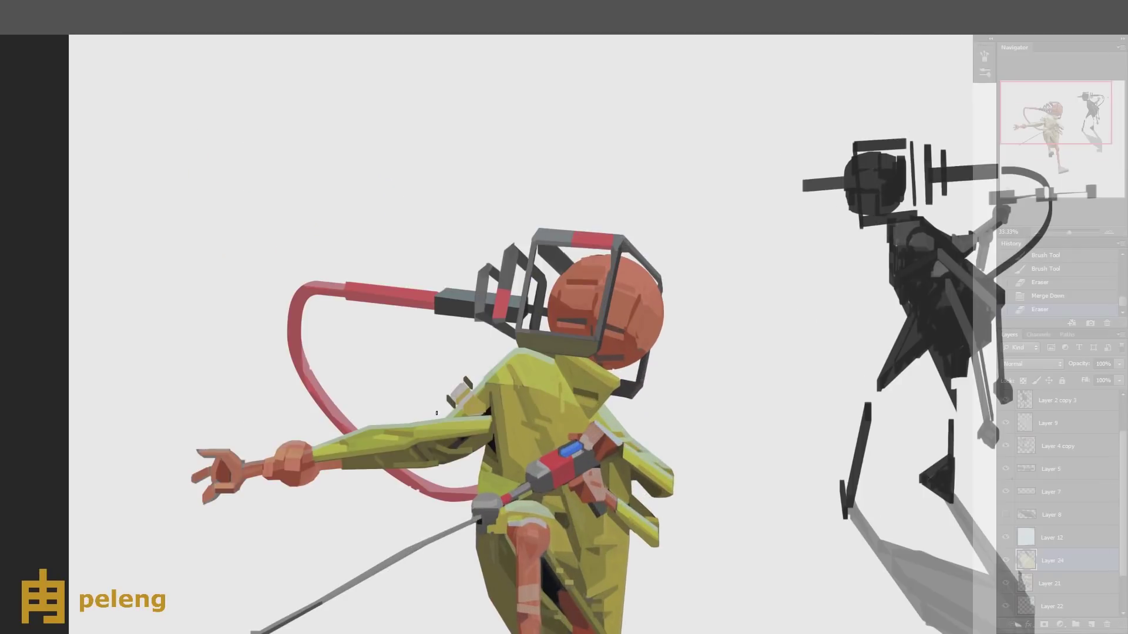
- Paint blue bands on both ends of the small canister behind the shoulder
key("b")
left_click(450, 407)
left_click(475, 385)
left_click(474, 382)
left_click(459, 415)
left_click(457, 416)
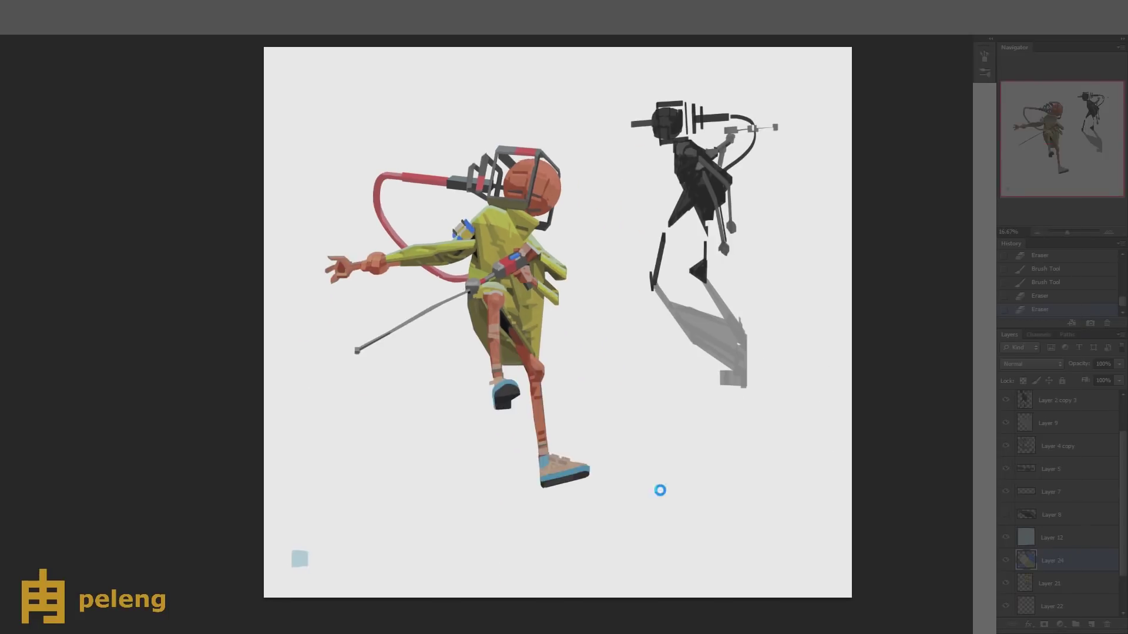
- Extend and clean up the canister's blue ends, checking the shape with the canvas flipped horizontally
key("h")
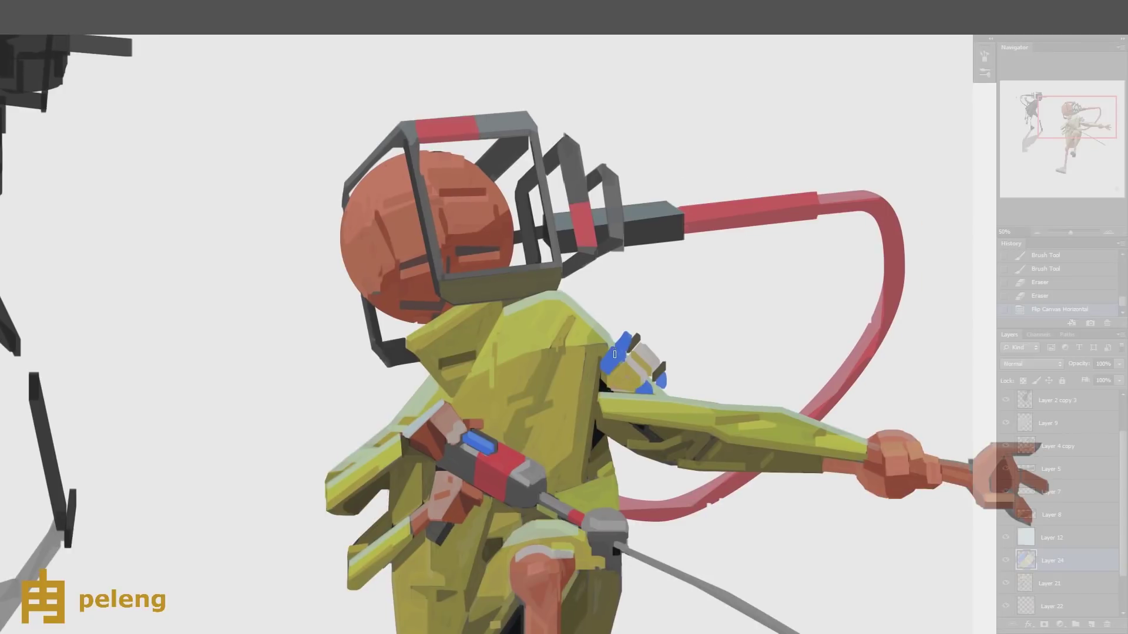
left_click_drag(615, 354, 621, 349)
left_click(629, 339)
left_click(613, 369)
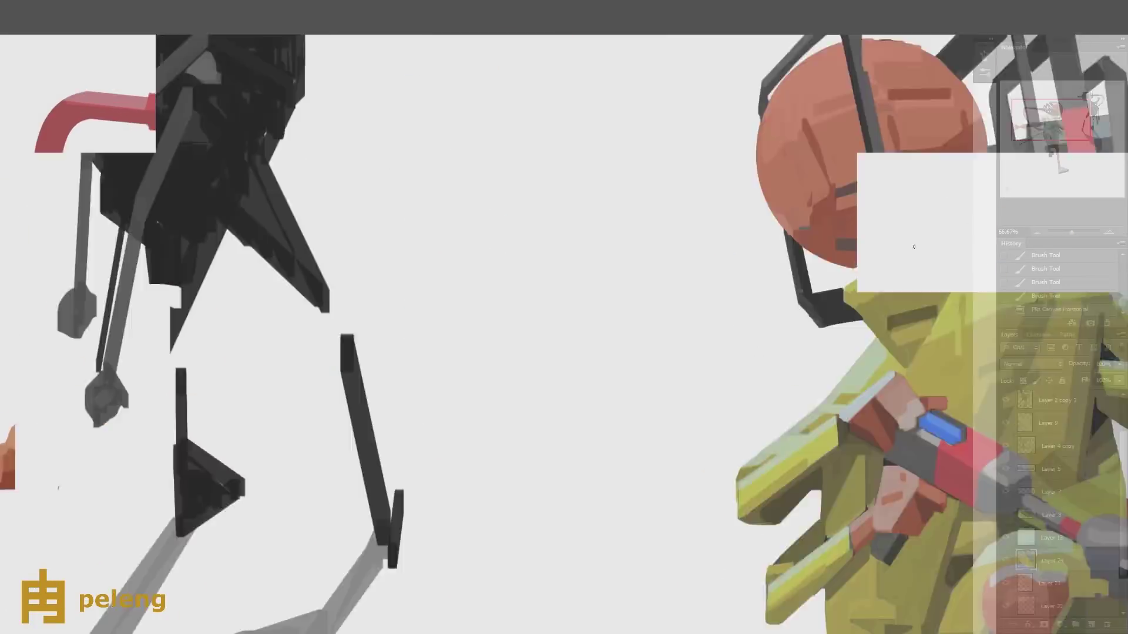
key("h")
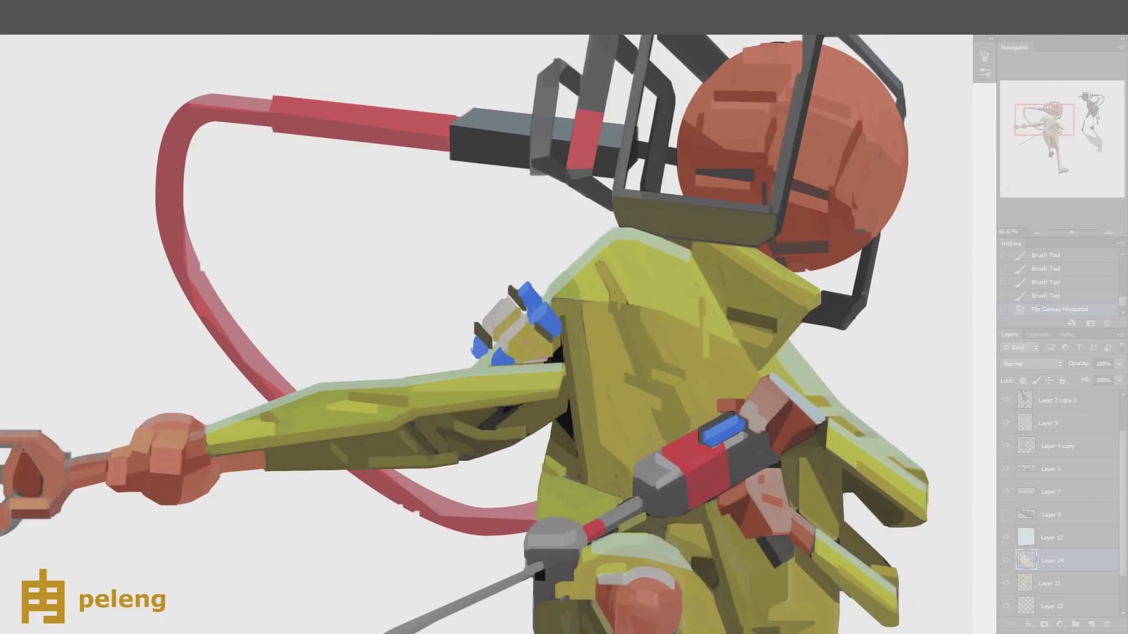
left_click(473, 346)
key("ctrl+minus")
key("ctrl+minus")
key("ctrl+minus")
key("ctrl+minus")
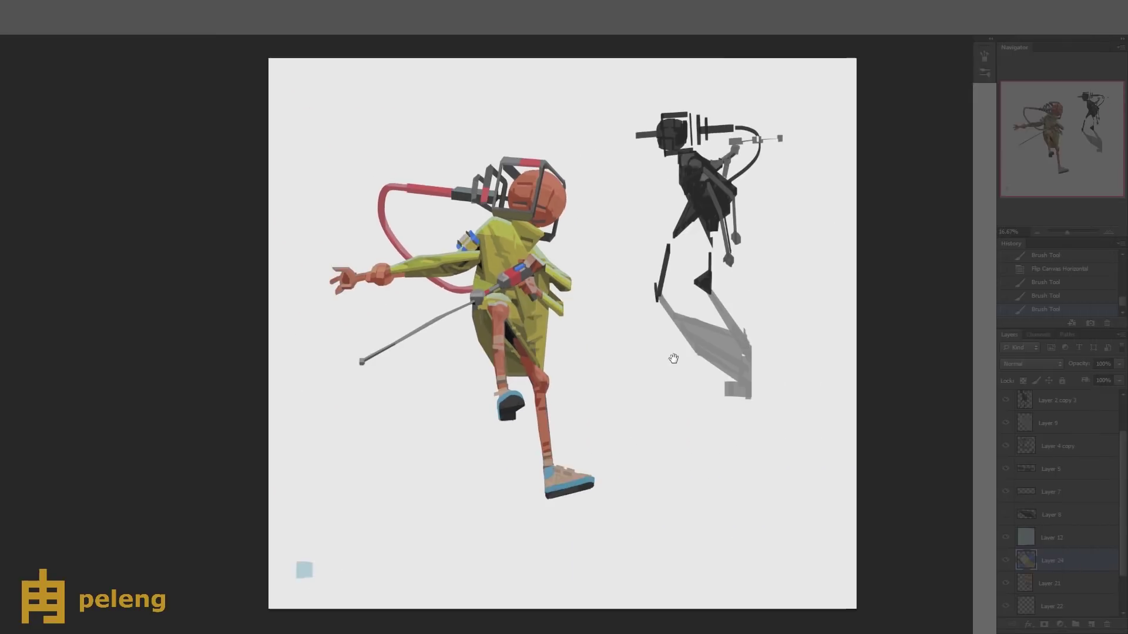
key("h")
left_click(698, 298)
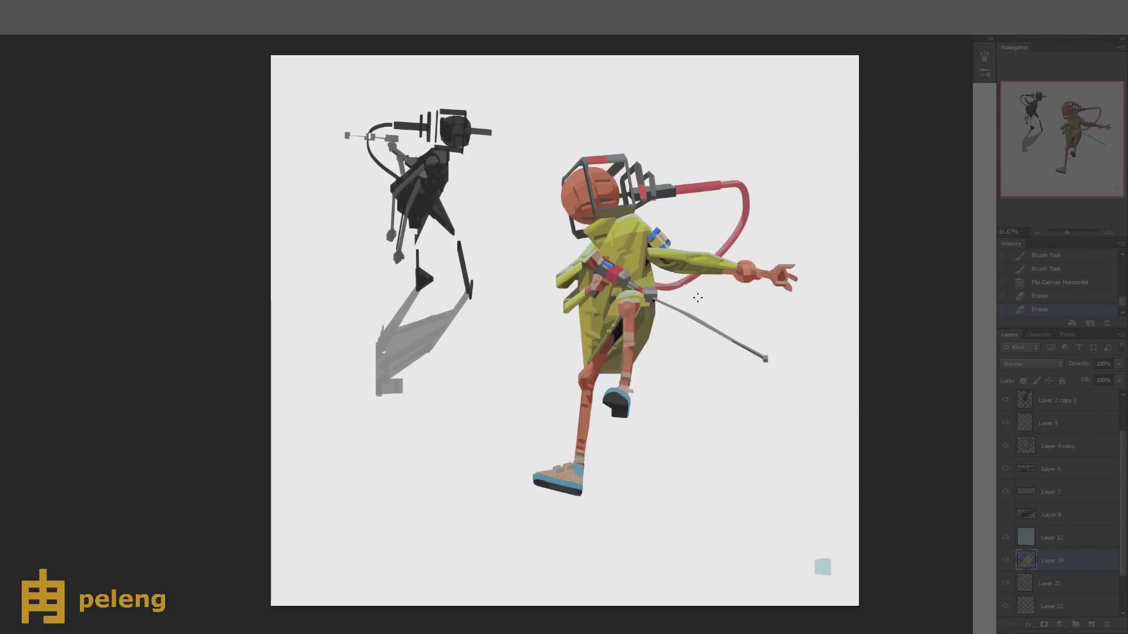
- Touch up the canister's blue end and body with short brush strokes and merge its layer down
key("ctrl+plus")
key("ctrl+plus")
left_click(565, 327)
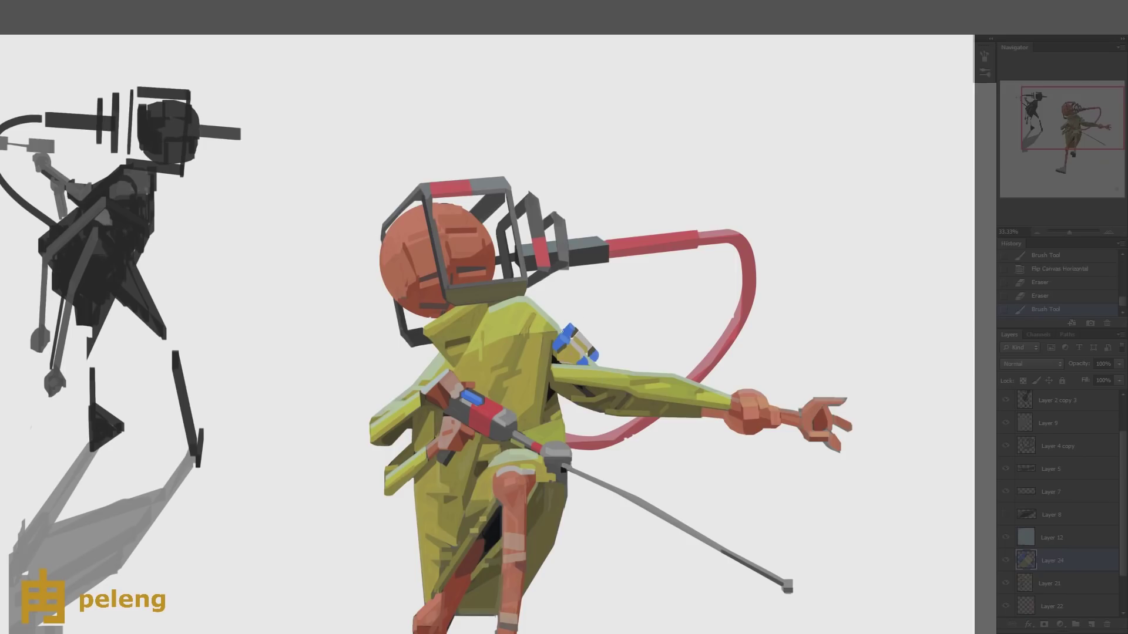
left_click(564, 329)
left_click(565, 327)
left_click(576, 325)
mouse_move(572, 324)
left_mouse_down()
mouse_move(598, 357)
mouse_move(589, 346)
left_mouse_up()
key("slash")
key("slash")
key("ctrl+minus")
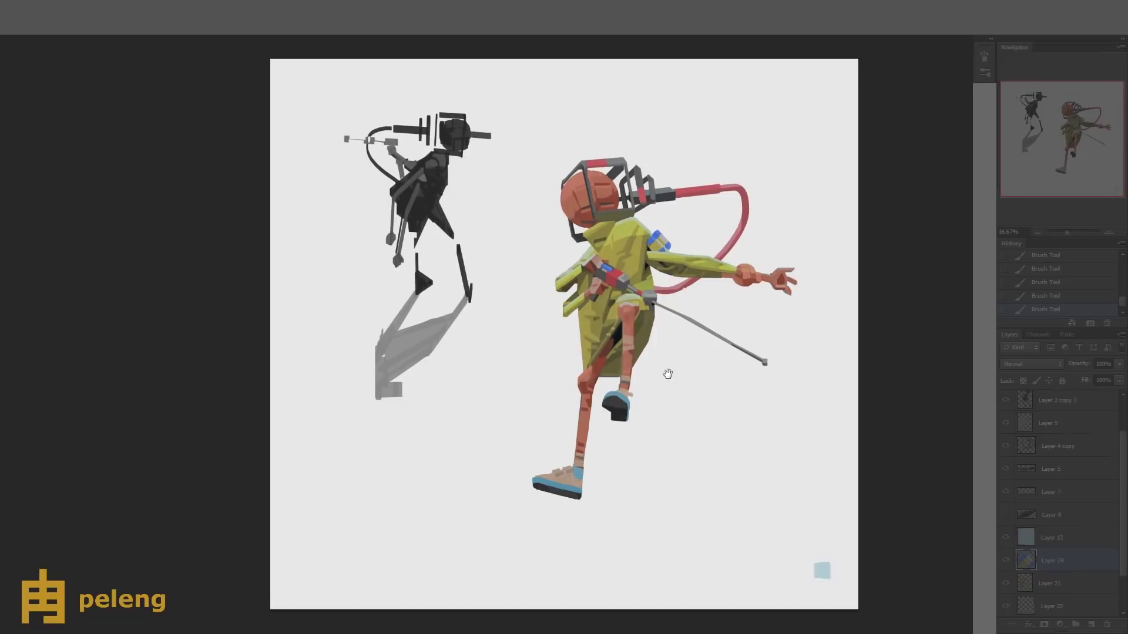
key("ctrl+e")
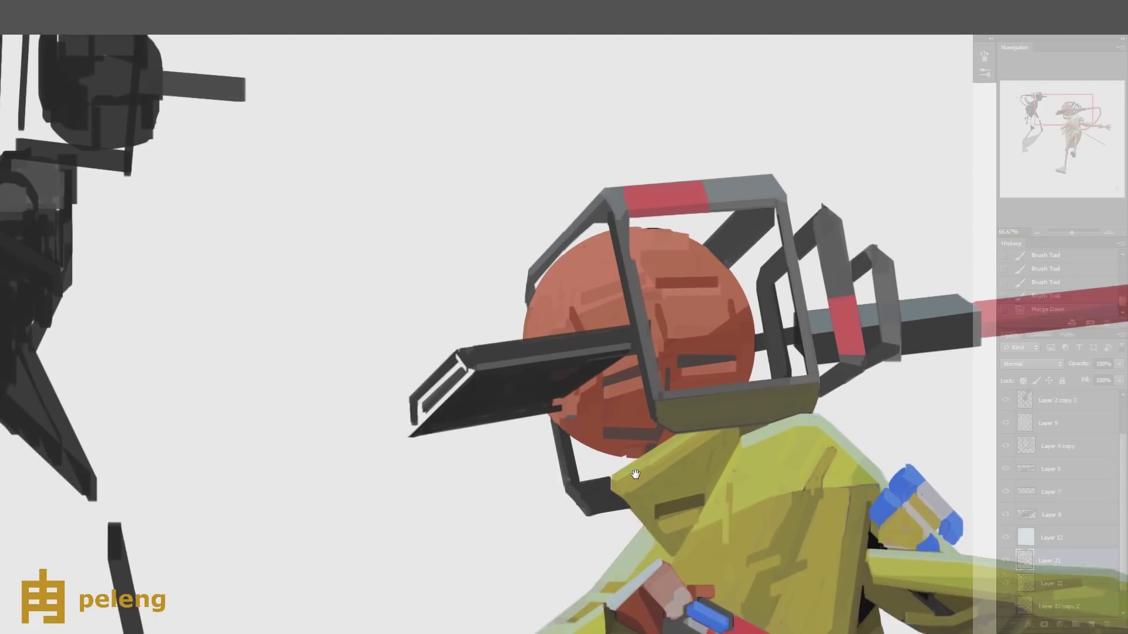
- Show the hidden black visor layer and erase the visor's lower part where it overlaps the face
left_click(1052, 514)
left_click_drag(553, 422, 615, 375)
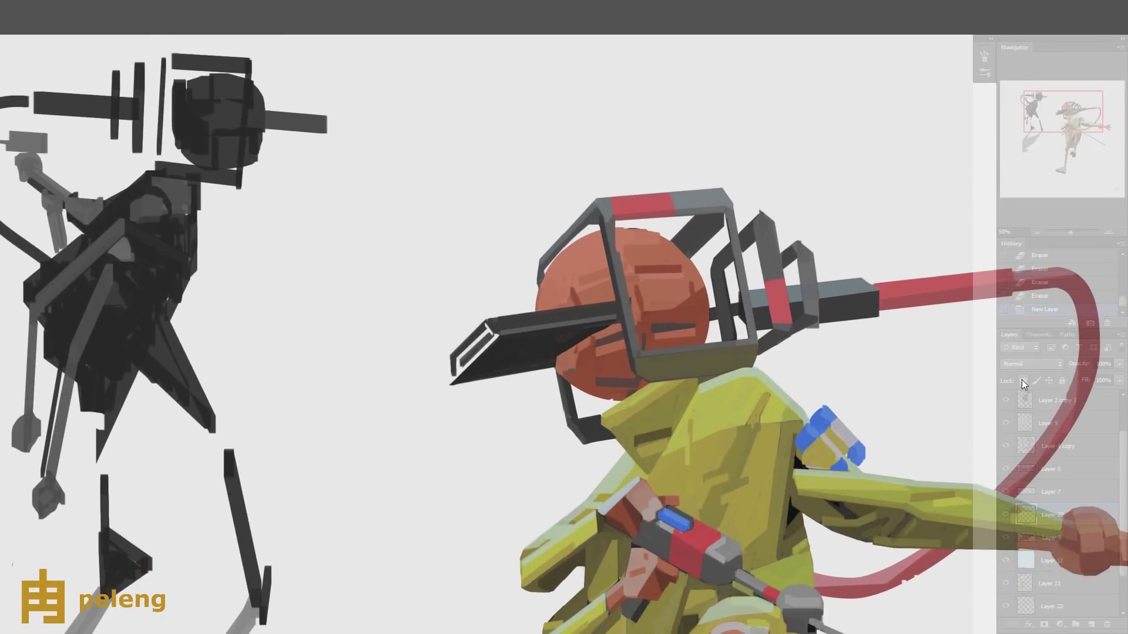
- Lighten the visor's underside with pale strokes on a clipped layer at reduced opacity, and merge it into the visor
key("ctrl+alt+g")
mouse_move(552, 360)
left_mouse_down()
mouse_move(556, 382)
mouse_move(613, 329)
left_mouse_up()
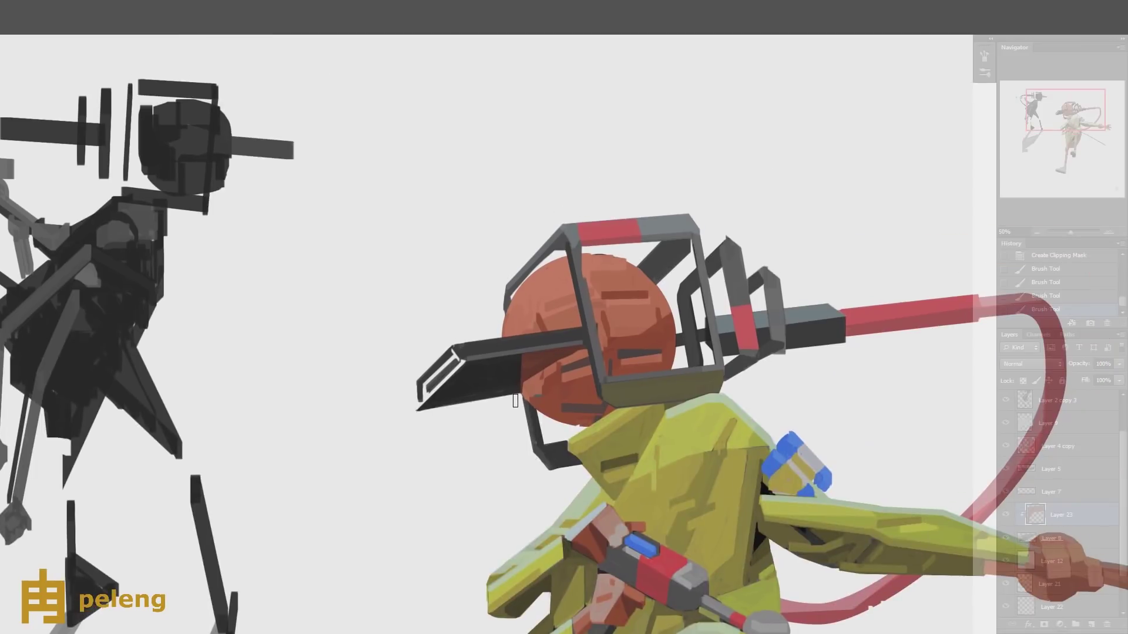
left_click(591, 532, "alt")
mouse_move(581, 353)
left_mouse_down()
mouse_move(525, 407)
mouse_move(520, 369)
mouse_move(479, 369)
mouse_move(422, 417)
mouse_move(516, 385)
left_mouse_up()
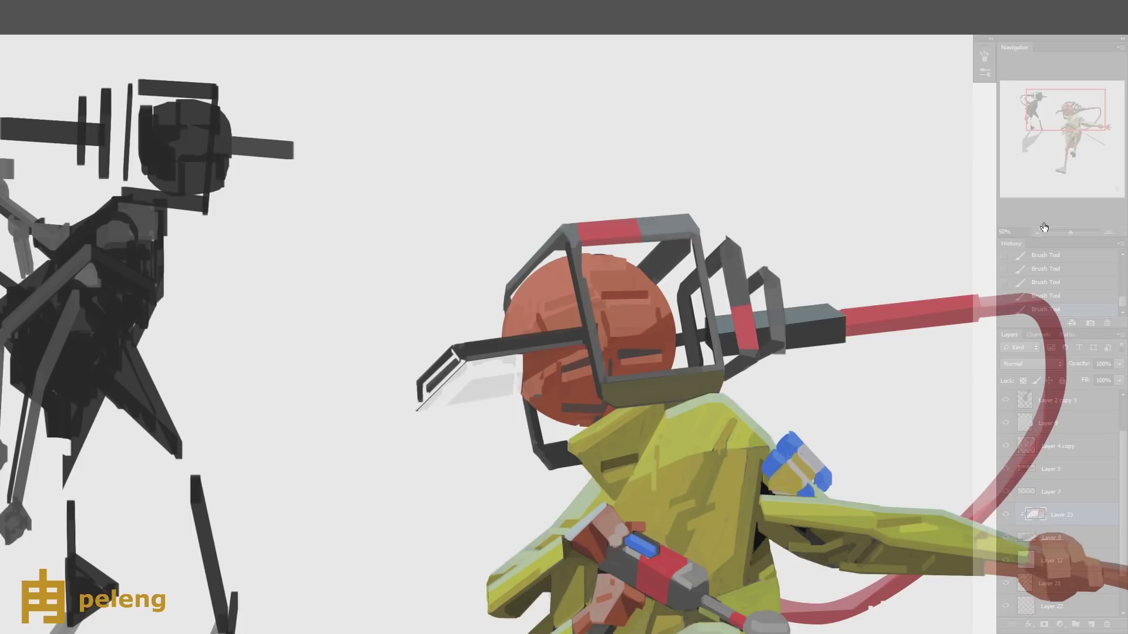
key("ctrl+0")
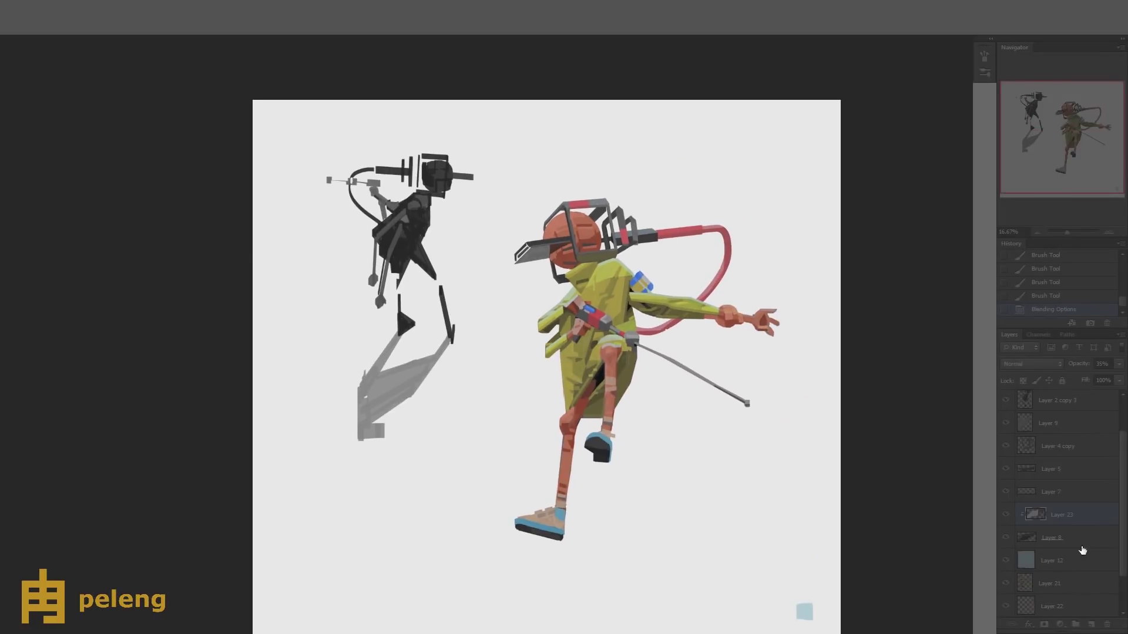
key("ctrl+e")
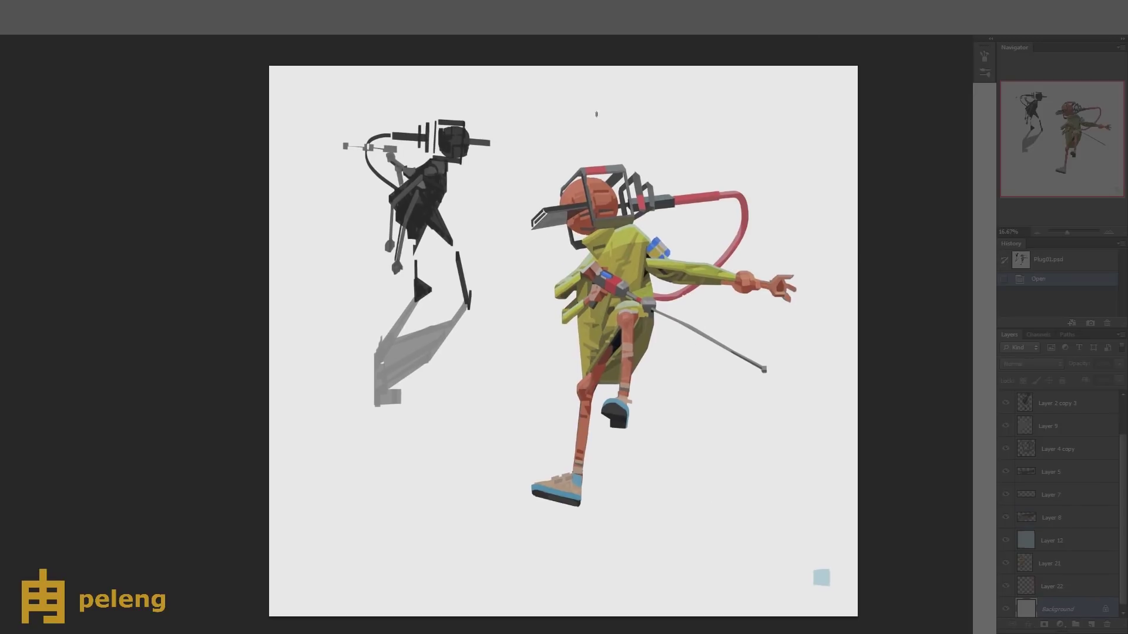
- Add small brush strokes below the visor on a new layer above Layer 21
left_click(1051, 564)
left_click(1090, 625)
mouse_move(570, 226)
left_mouse_down()
mouse_move(576, 217)
mouse_move(545, 250)
left_mouse_up()
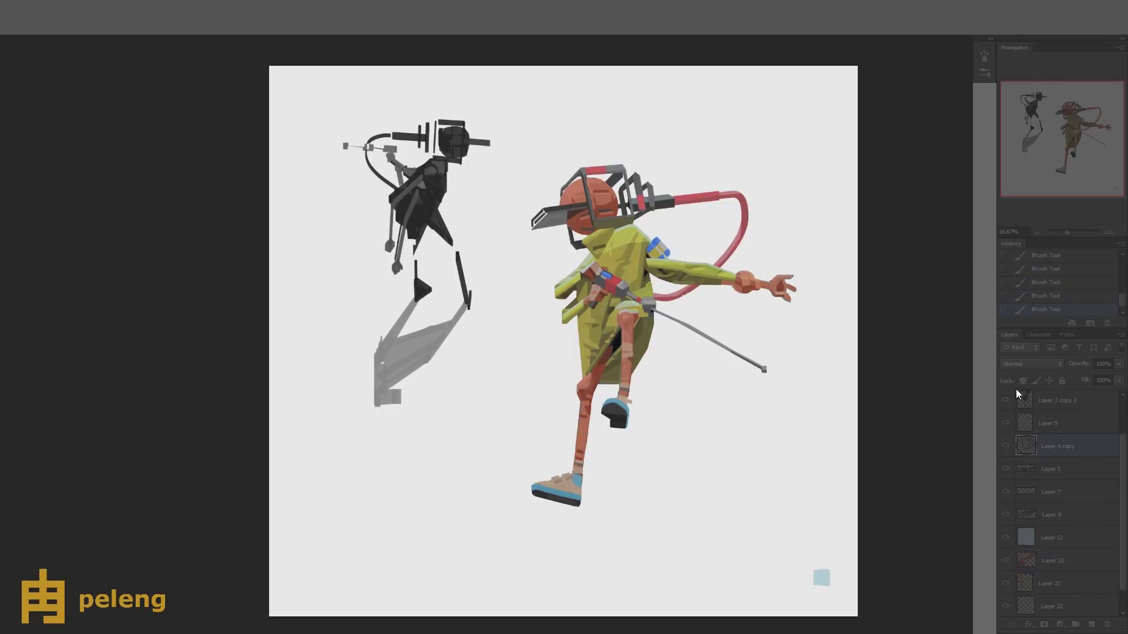
- Brush in the visor's slotted front edge on a new layer placed directly beneath the visor layer, and merge the two
key("ctrl+shift+alt+n")
key("ctrl+bracketright")
key("ctrl+plus")
key("ctrl+plus")
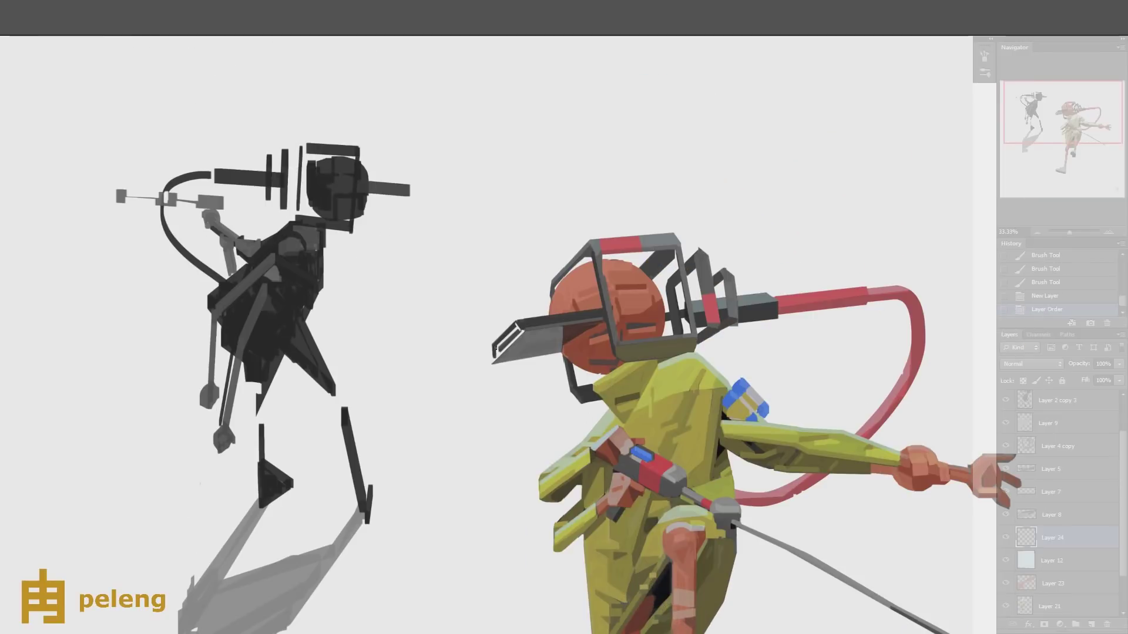
left_click_drag(495, 348, 520, 332)
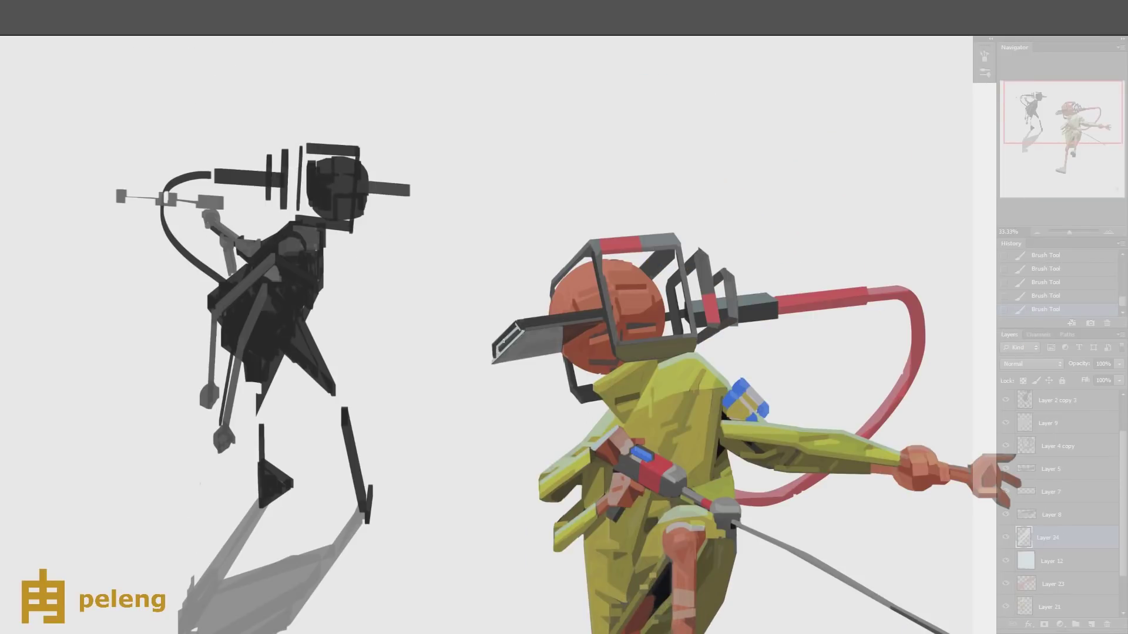
scroll(503, 340, "down", 1)
key("ctrl+e")
key("ctrl+minus")
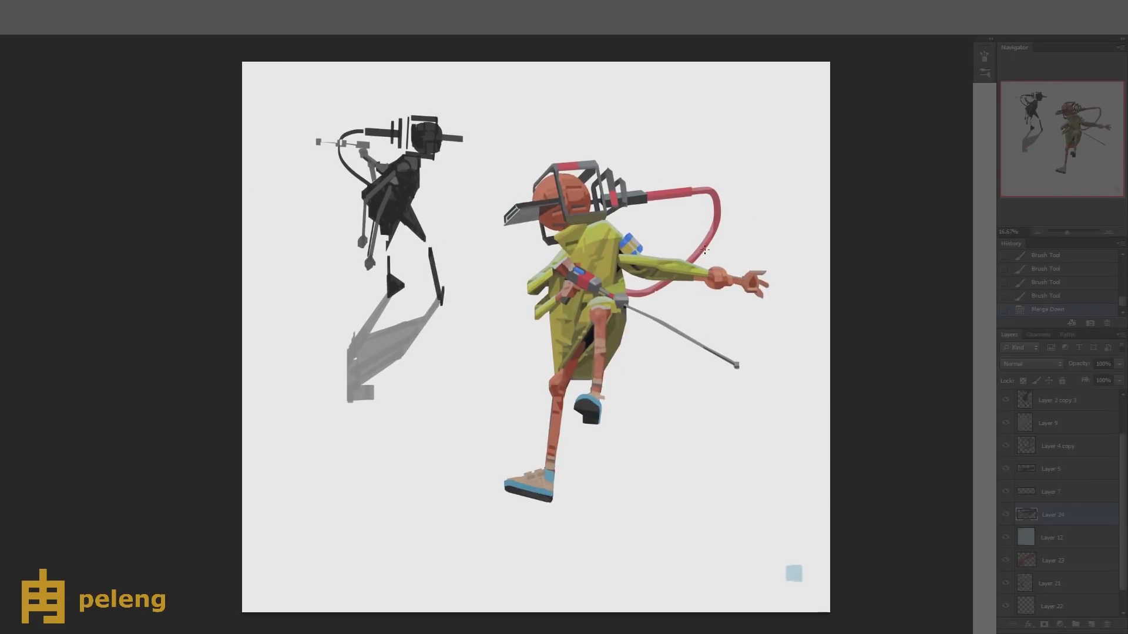
- Merge the layer with the strokes below the visor down into Layer 21
key("alt+bracketleft")
key("alt+bracketleft")
key("ctrl+e")
- Undo the latest brush strokes on the visor layer
key("ctrl+plus")
key("ctrl+plus")
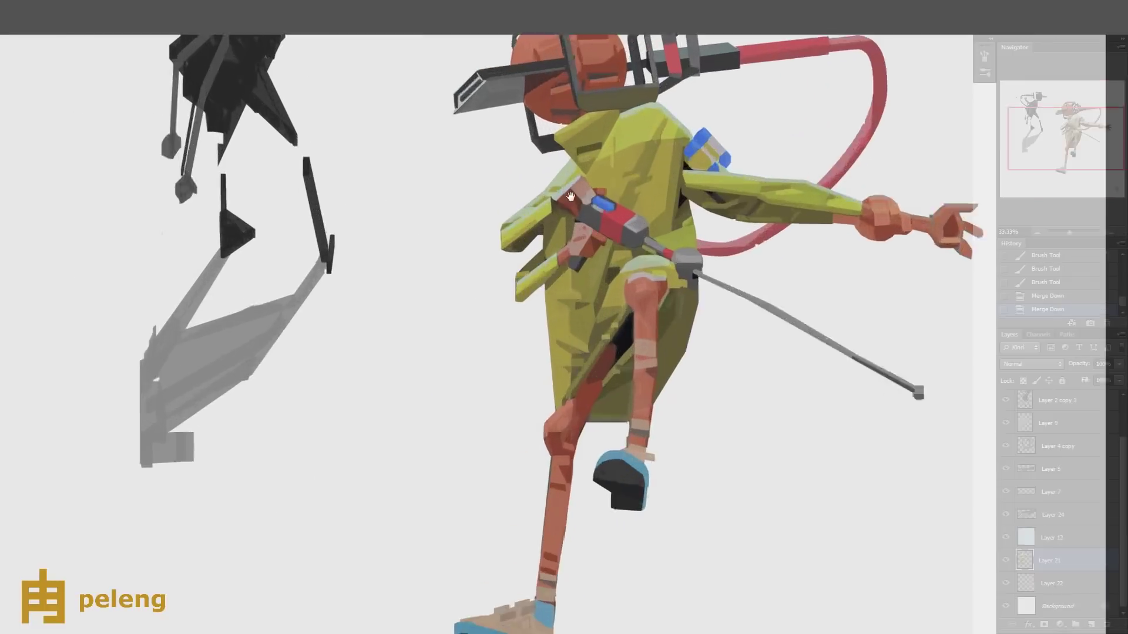
left_click_drag(571, 196, 593, 377)
left_click(1049, 291)
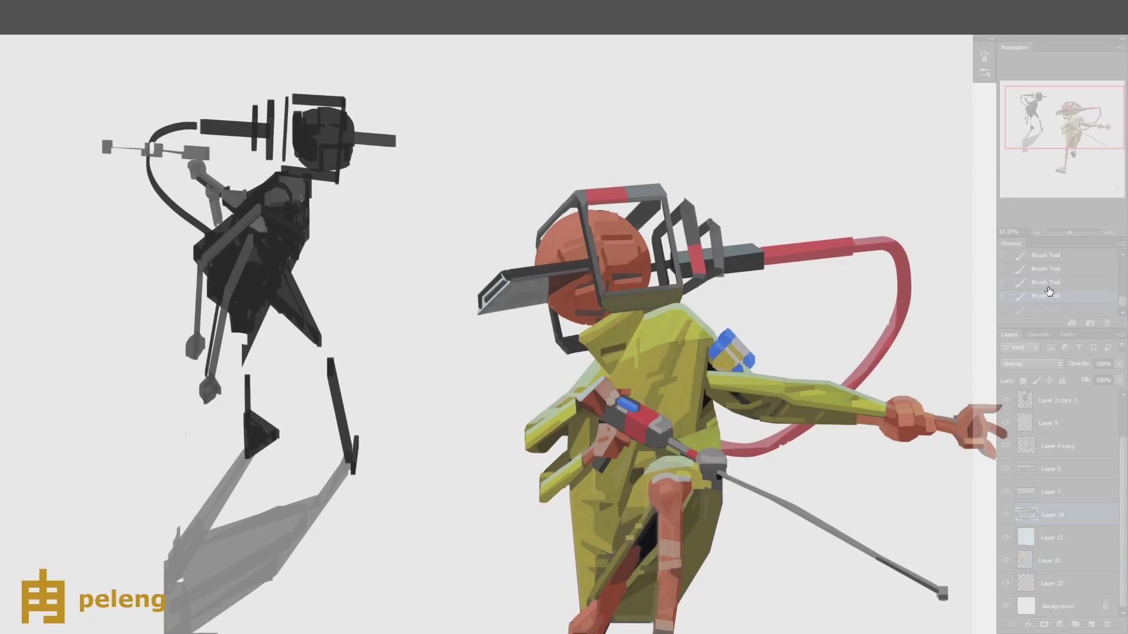
key("ctrl+alt+z")
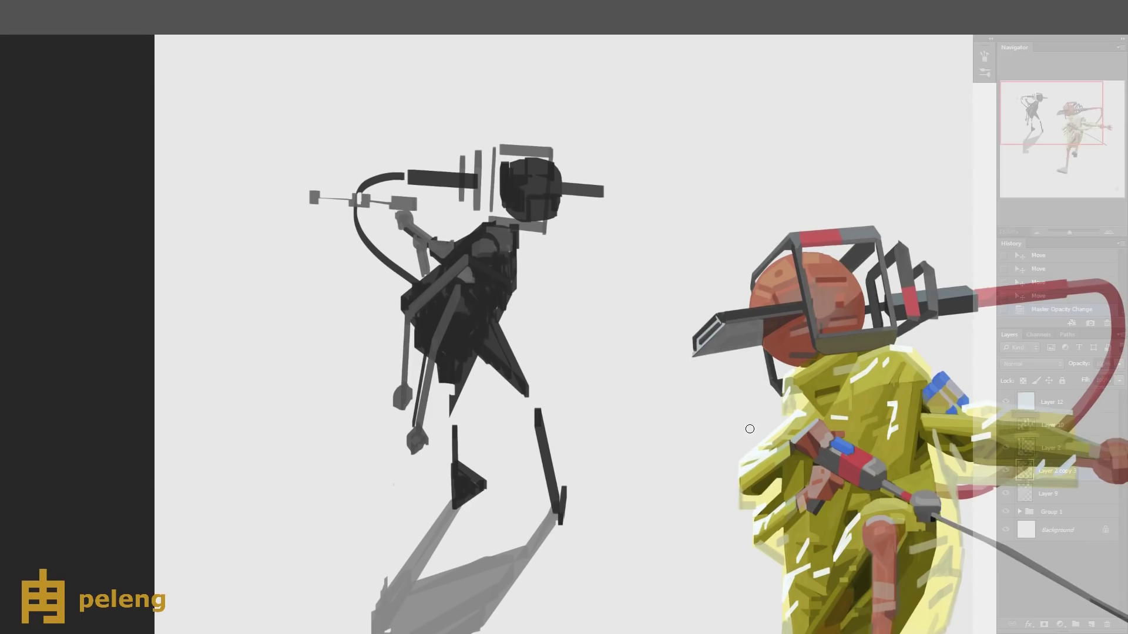
- Brush yellow-orange bands along the back, shoulder and front edge of the small black figure's torso
left_click_drag(405, 305, 458, 254)
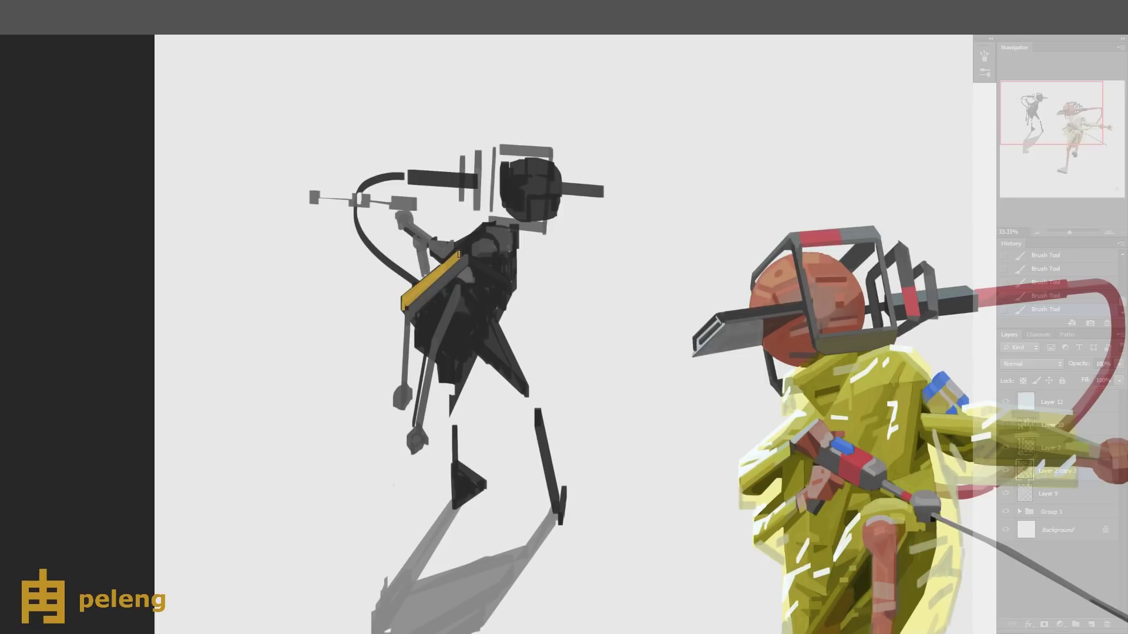
left_click(482, 230, "shift")
left_click(1008, 471)
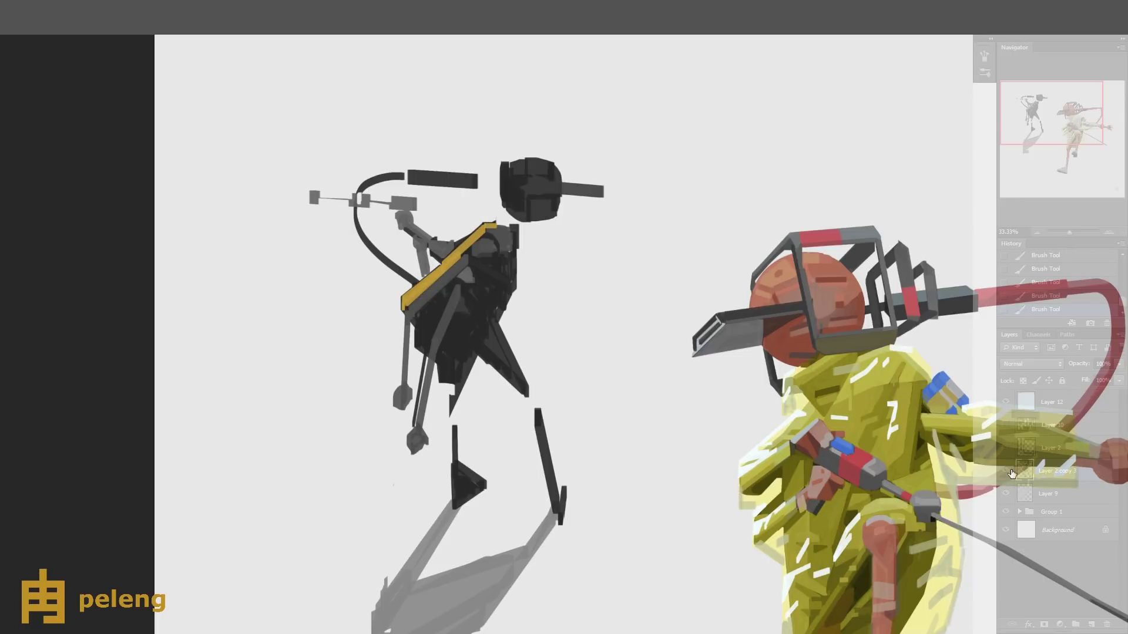
mouse_move(511, 230)
left_mouse_down()
mouse_move(504, 252)
mouse_move(485, 230)
mouse_move(507, 239)
mouse_move(507, 316)
mouse_move(510, 285)
left_mouse_up()
left_click(464, 374, "shift")
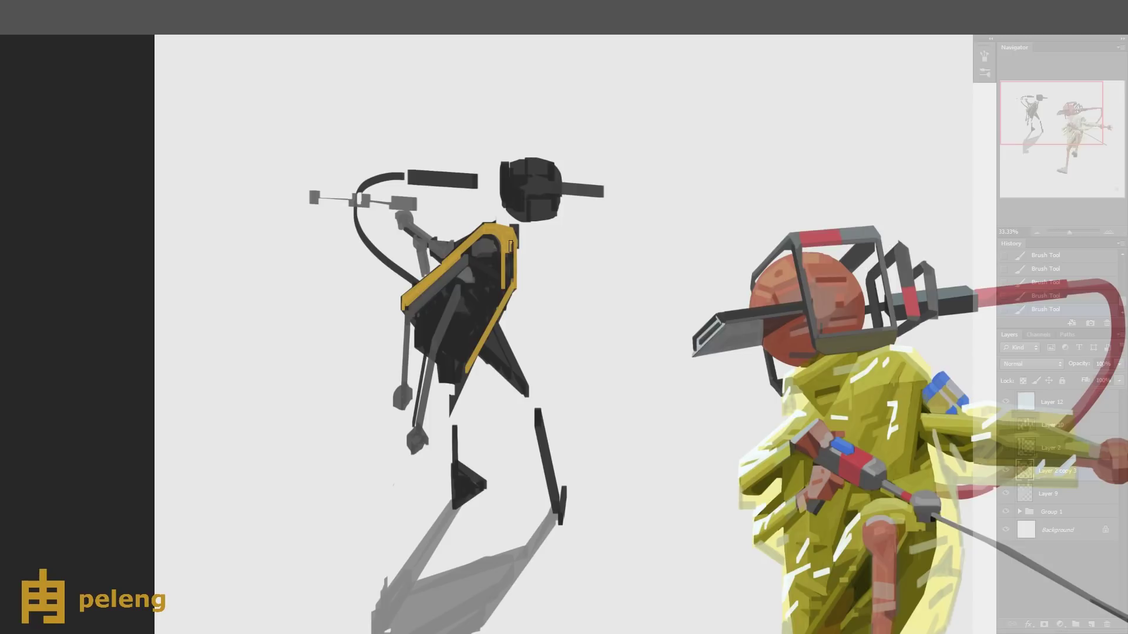
- Fill the small figure's lower torso with yellow-orange, checking the silhouette with the canvas flipped horizontally
left_click_drag(452, 327, 504, 292)
key("ctrl+minus")
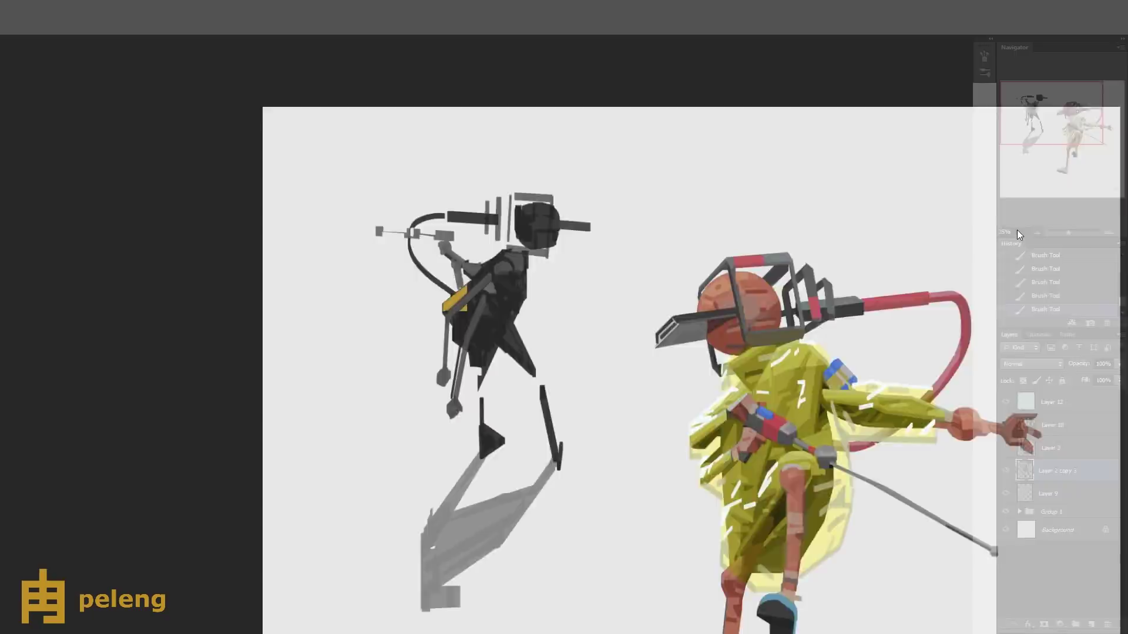
key("ctrl+shift+h")
left_click_drag(680, 212, 689, 226)
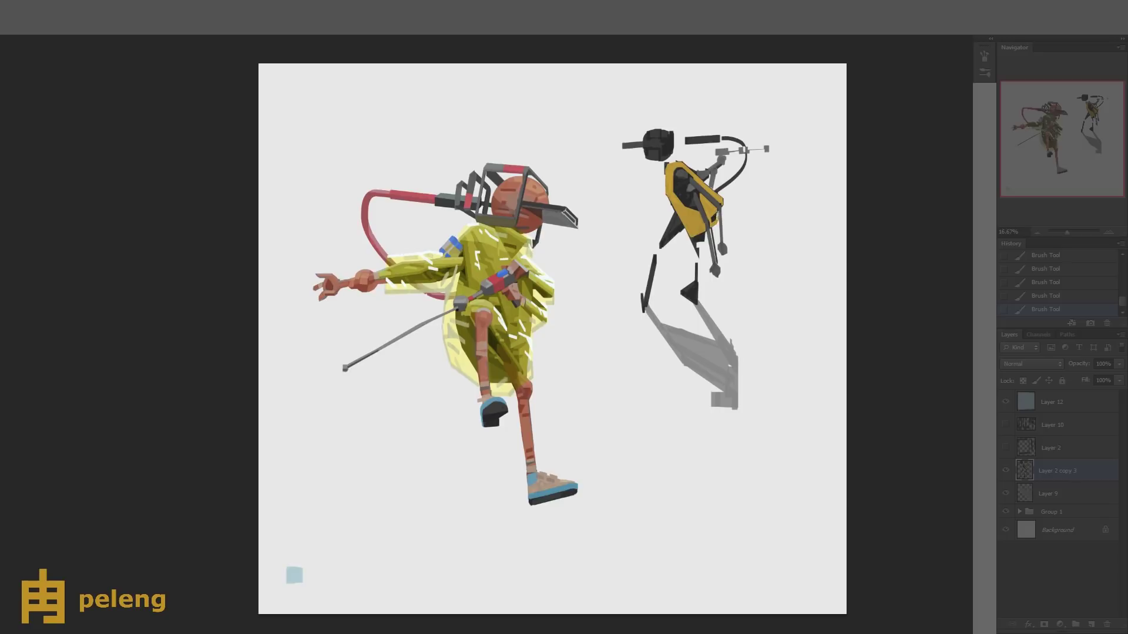
key("ctrl+shift+h")
- Trim the yellow torso along the small figure's back with the eraser and touch it up with a sampled colour
key("e")
left_click_drag(446, 244, 450, 203)
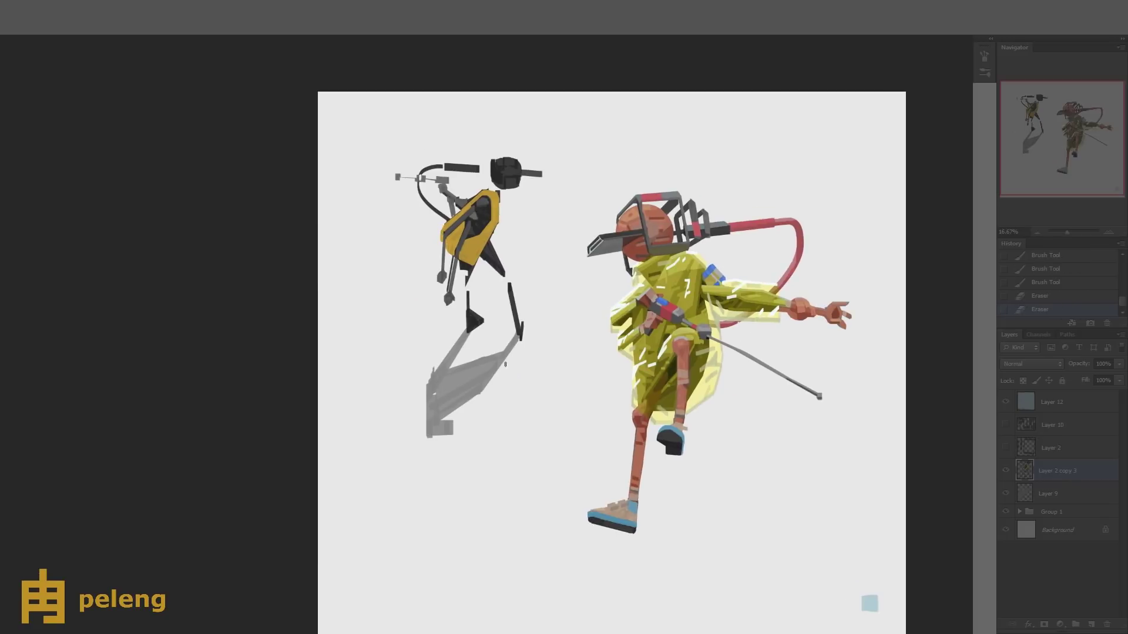
left_click_drag(505, 365, 492, 421)
left_click(478, 280, "alt")
left_click_drag(464, 276, 451, 231)
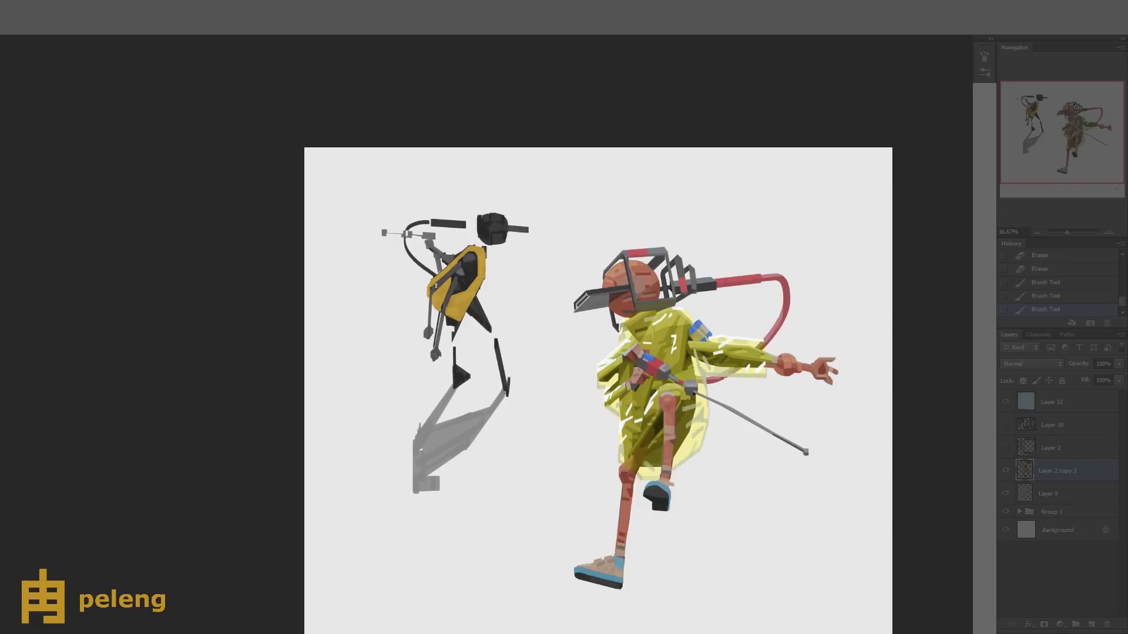
- Duplicate the small figure's layer and reshape the yellow torso on the copy, narrowing the back and outlining a lower hem
key("ctrl+j")
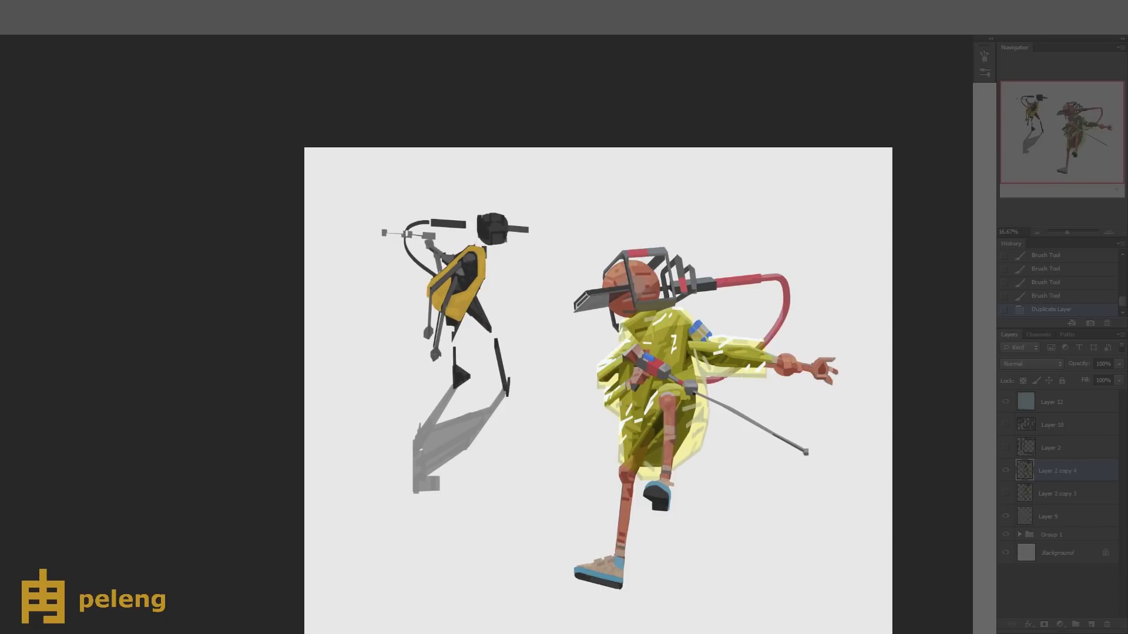
left_click_drag(480, 259, 499, 322)
left_click(440, 276)
left_click(439, 276)
left_click(439, 276)
left_click(439, 275)
mouse_move(439, 289)
left_mouse_down()
mouse_move(439, 308)
mouse_move(461, 319)
left_mouse_up()
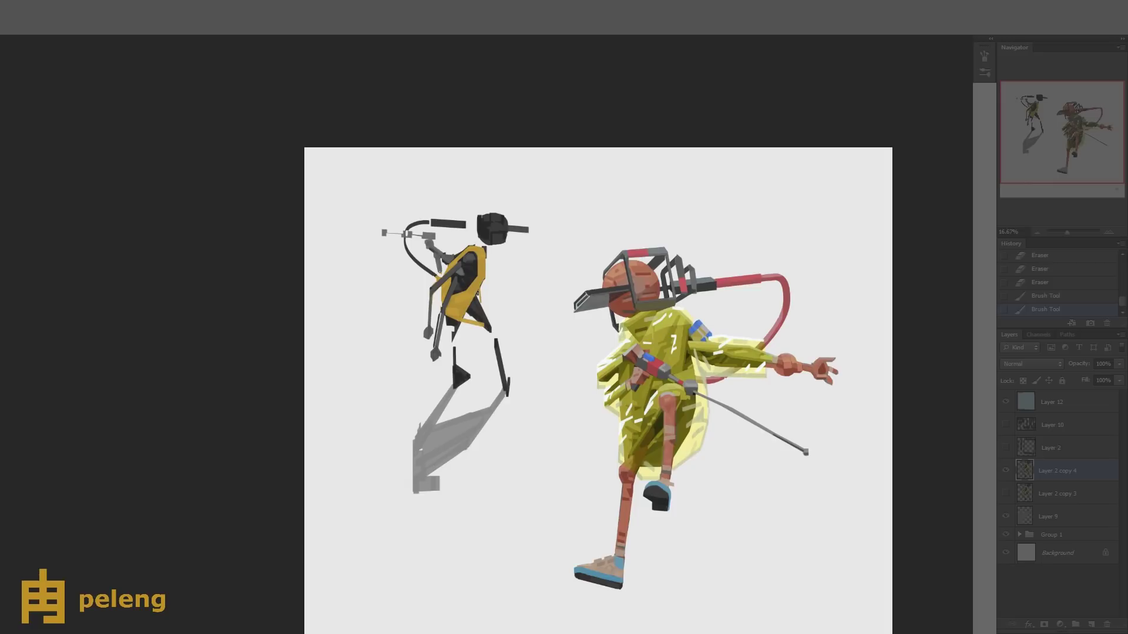
- Fill the small figure's garment down to the hem with yellow-orange and flip the canvas horizontally
left_click(477, 293)
left_click(481, 305)
left_click(485, 318)
key("h")
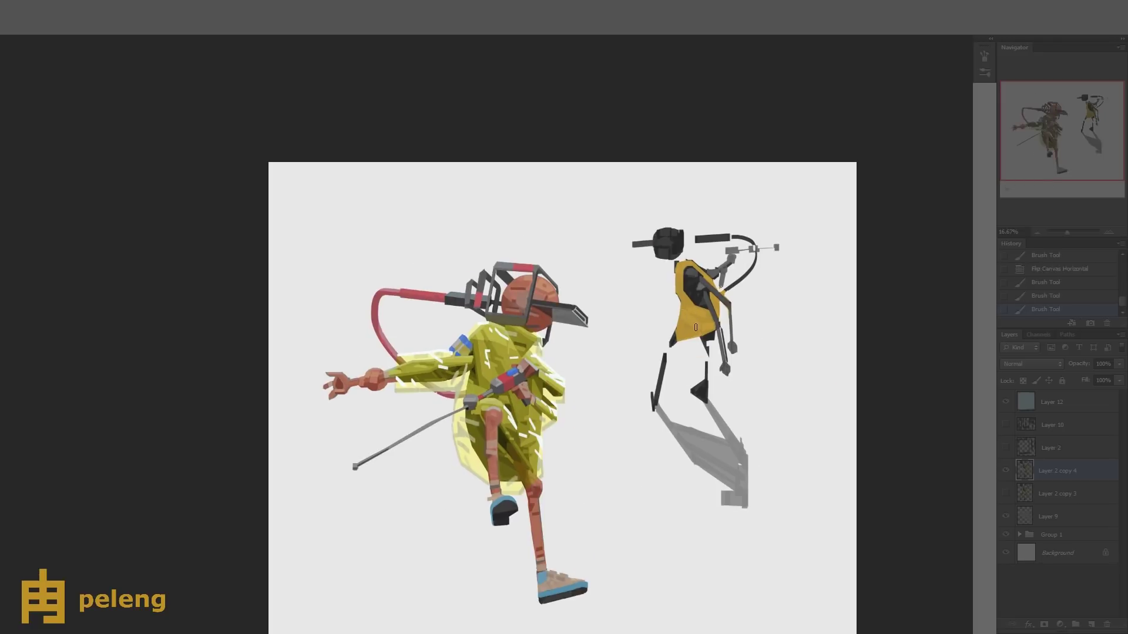
- Flip the canvas horizontally, paint yellow over the small figure's near upper arm on a new layer, and duplicate that layer
left_click(712, 331, "alt")
key("h")
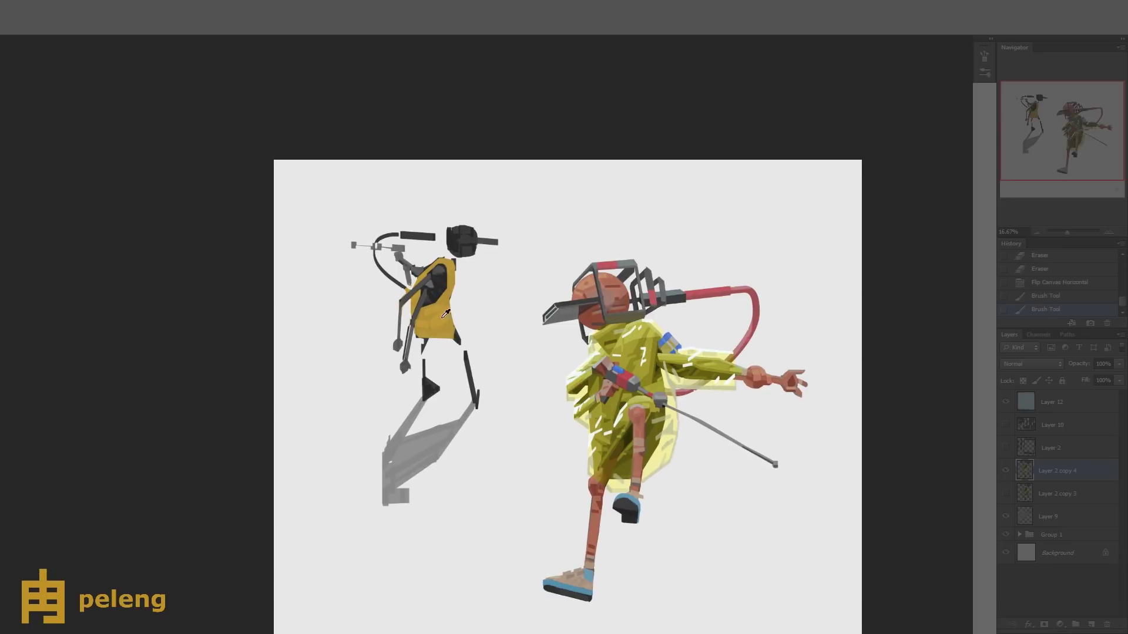
left_click(438, 324)
left_click(1091, 625)
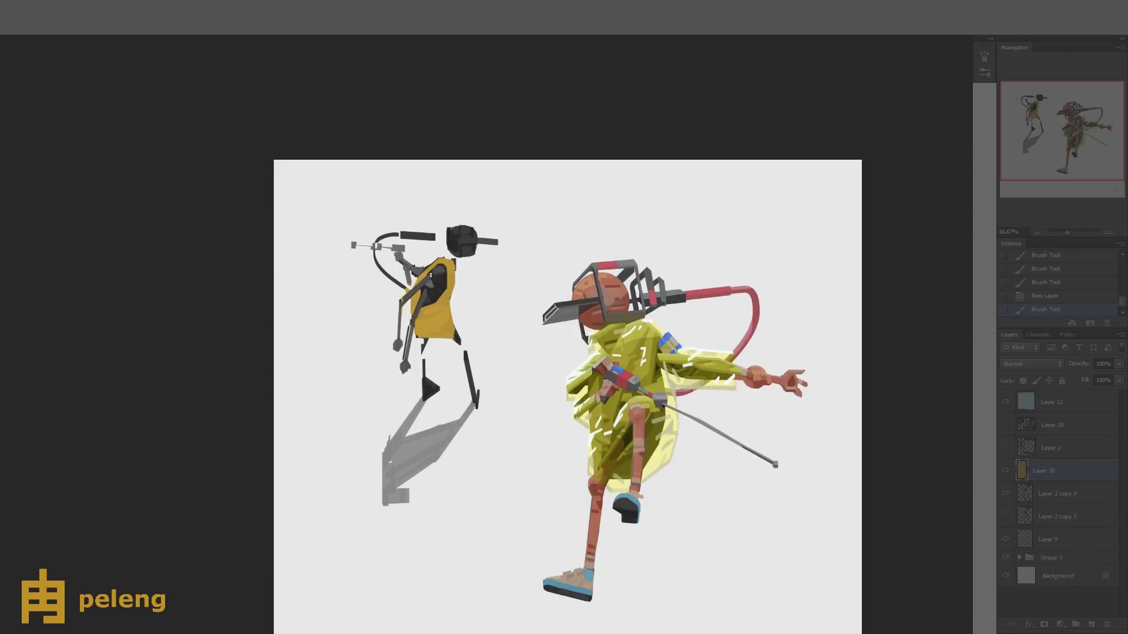
left_click_drag(404, 299, 443, 268)
mouse_move(403, 302)
left_mouse_down()
mouse_move(431, 276)
mouse_move(401, 300)
left_mouse_up()
key("ctrl+j")
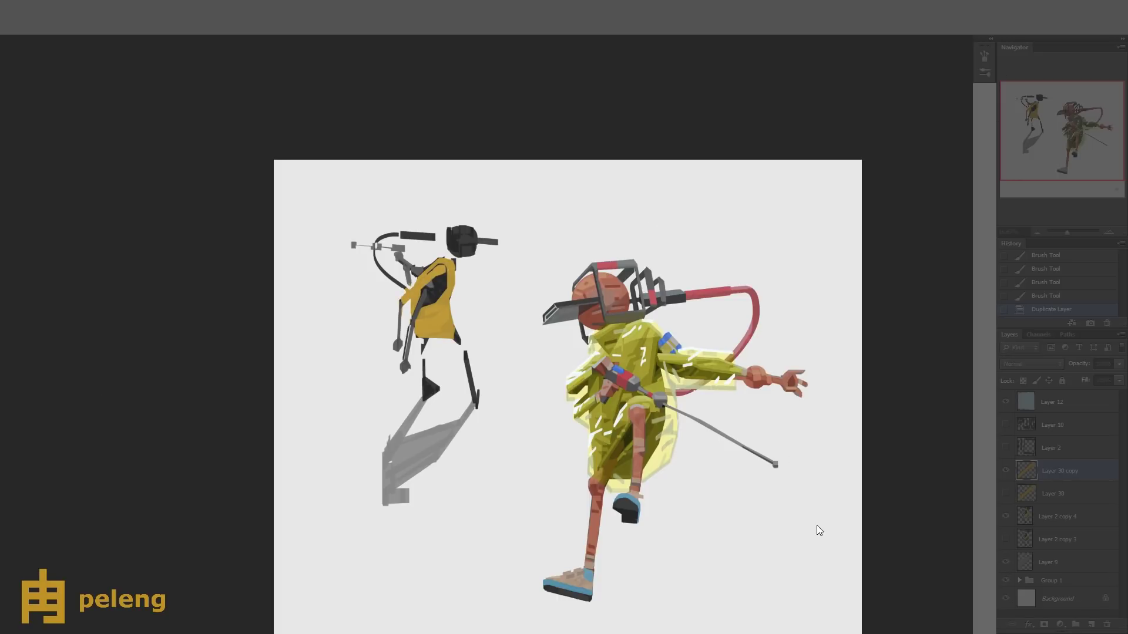
- Paint a lighter yellow sleeve over the small figure's near arm on the copy, redoing strokes and extending it over the second arm
mouse_move(403, 302)
left_mouse_down()
mouse_move(444, 269)
mouse_move(399, 329)
left_mouse_up()
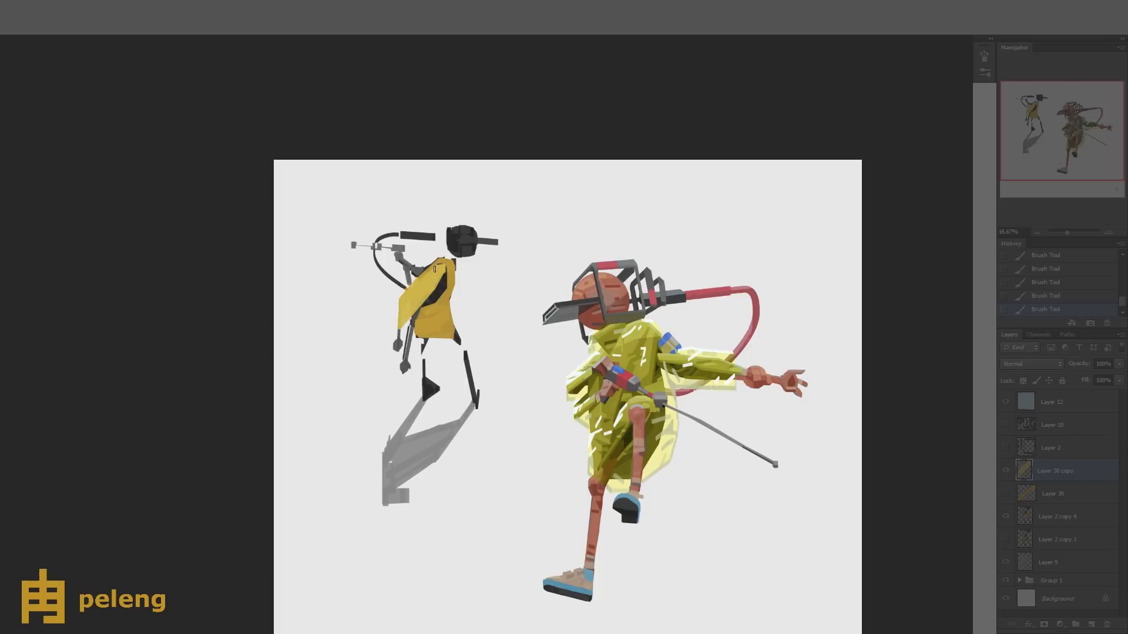
key("ctrl+alt+z")
key("ctrl+alt+z")
key("ctrl+alt+z")
left_click_drag(410, 325, 408, 347)
left_click_drag(432, 293, 412, 329)
mouse_move(435, 288)
left_mouse_down()
mouse_move(447, 291)
mouse_move(433, 299)
left_mouse_up()
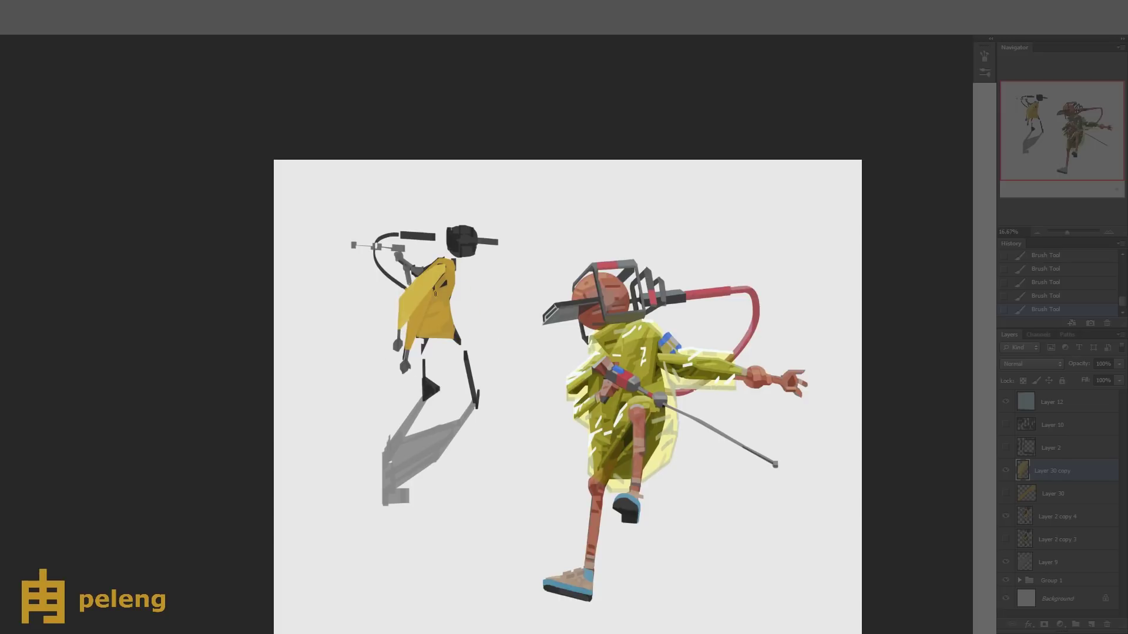
- Cover the dark gaps beside the sleeve, paint a yellow collar flap and far sleeve on a new layer, and set the opacity to 100%
left_click(445, 315, "alt")
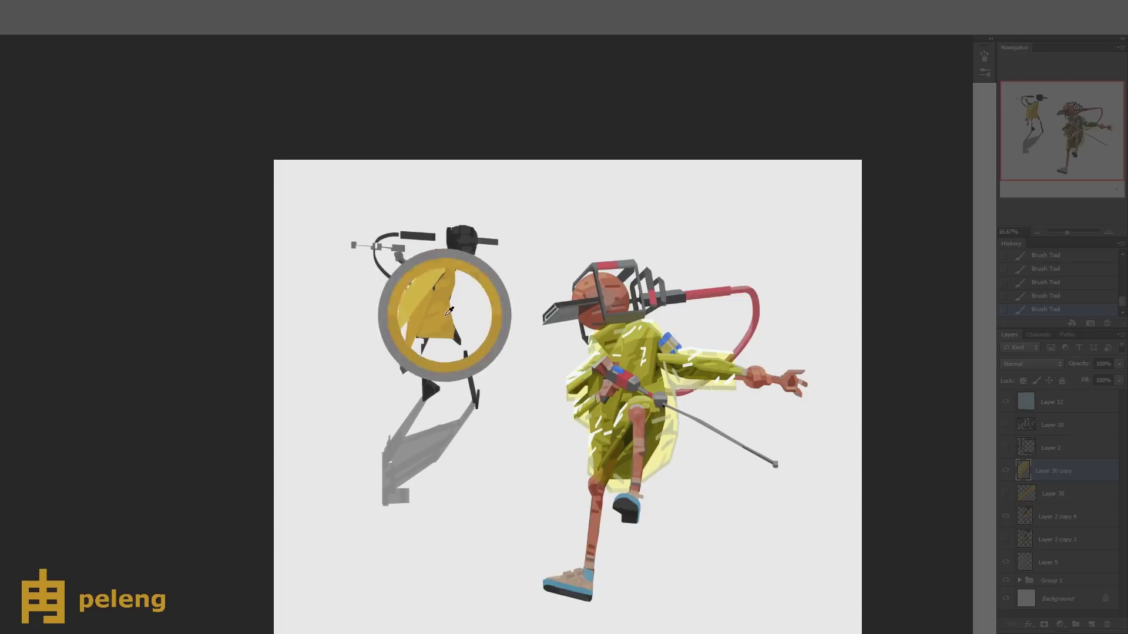
mouse_move(453, 306)
left_mouse_down()
mouse_move(438, 260)
mouse_move(464, 278)
mouse_move(451, 260)
left_mouse_up()
key("b")
left_click(437, 271, "alt")
key("ctrl+shift+alt+n")
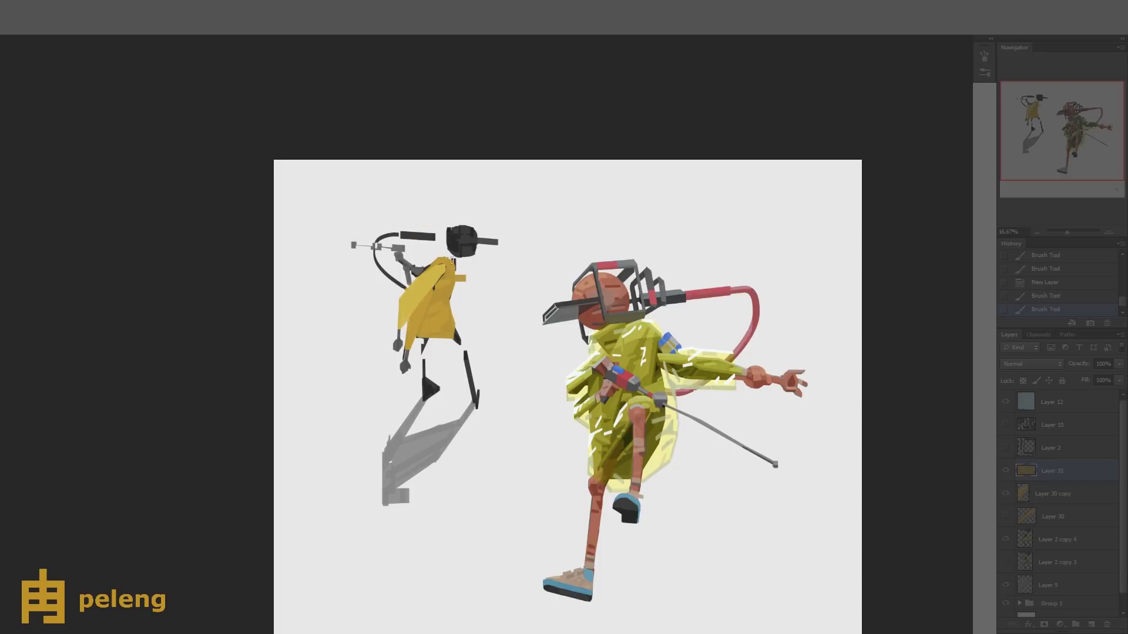
key("h")
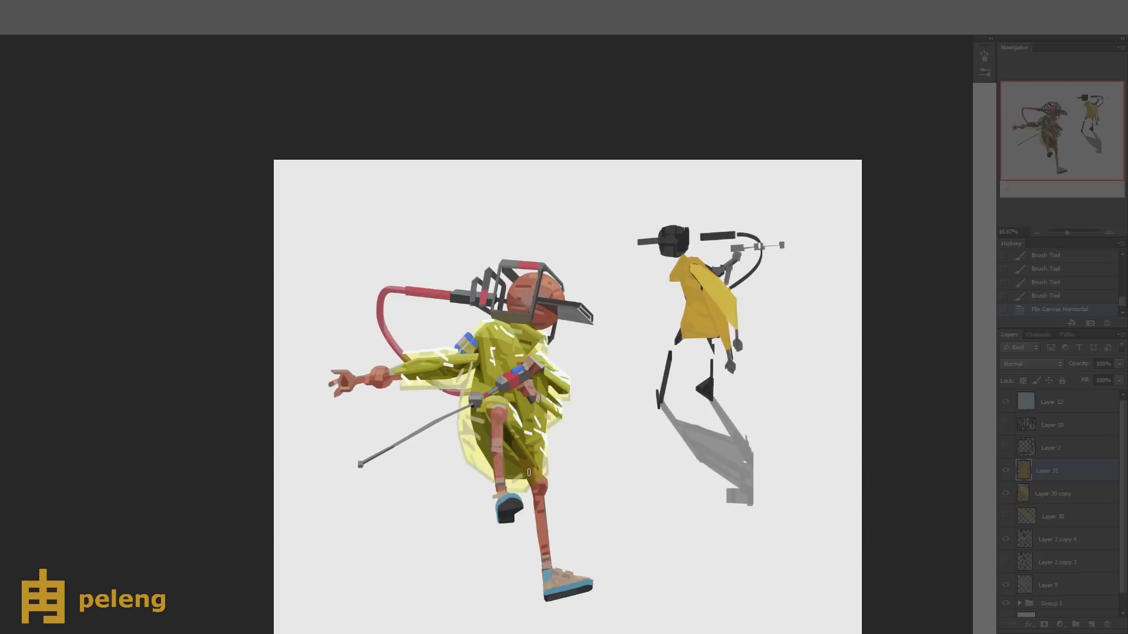
left_click_drag(714, 269, 711, 270)
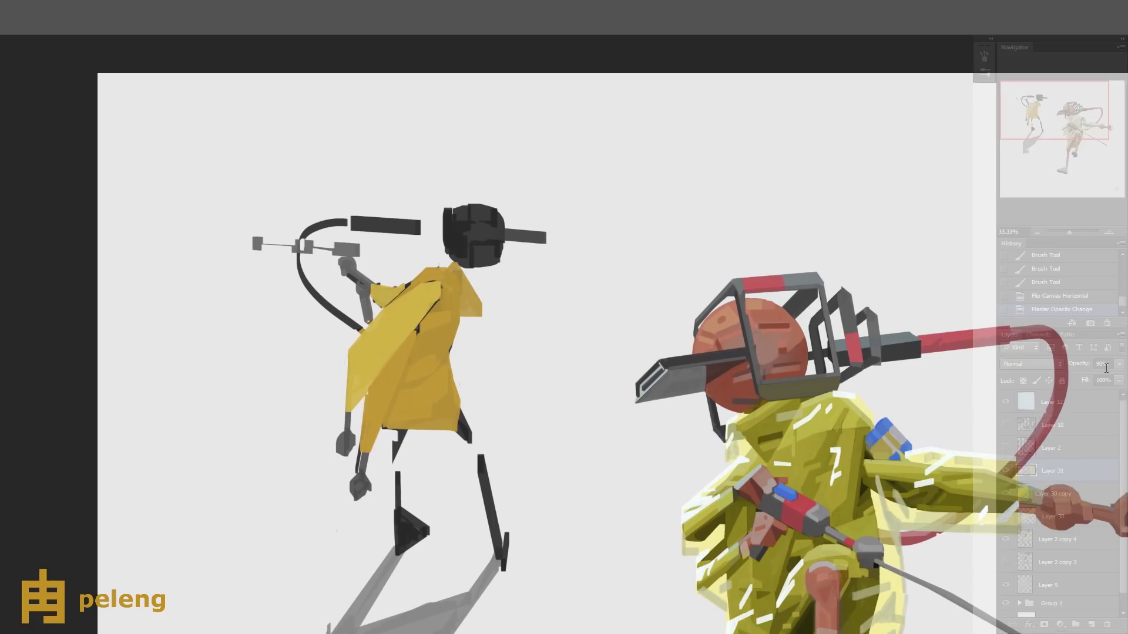
type("100")
key("Return")
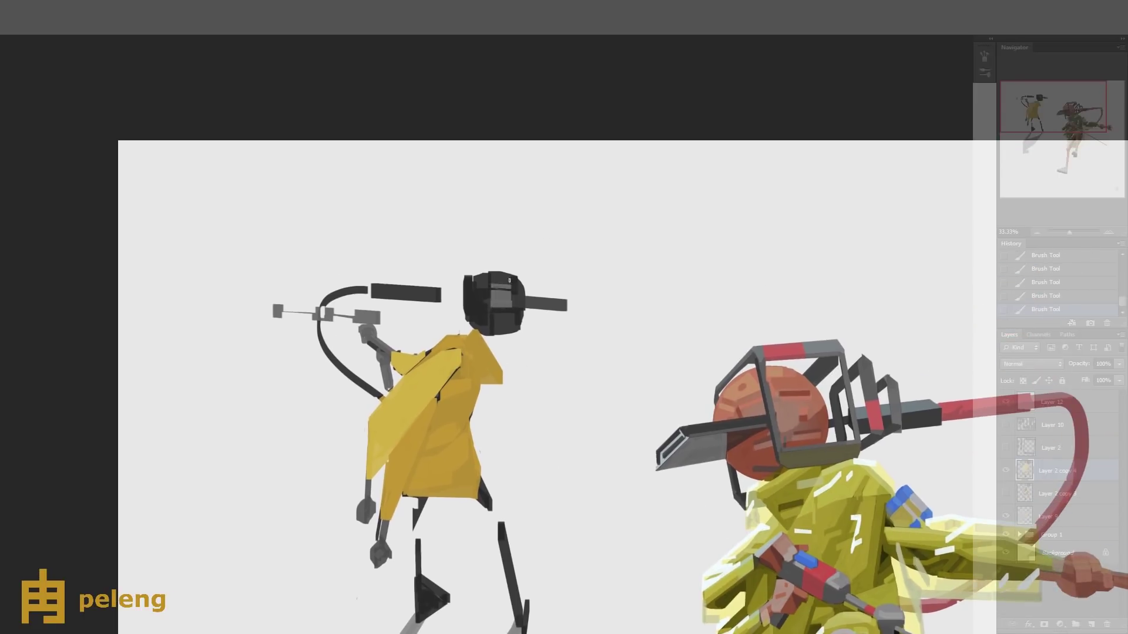
- Paint lighter grey panels across the top and front of the small figure's black head with the brush
mouse_move(510, 280)
left_mouse_down()
mouse_move(472, 274)
mouse_move(440, 314)
left_mouse_up()
key("e")
key("b")
left_click_drag(473, 273, 483, 277)
mouse_move(477, 280)
left_mouse_down()
mouse_move(519, 288)
mouse_move(514, 275)
left_mouse_up()
left_click(497, 274)
left_click(572, 303, "shift")
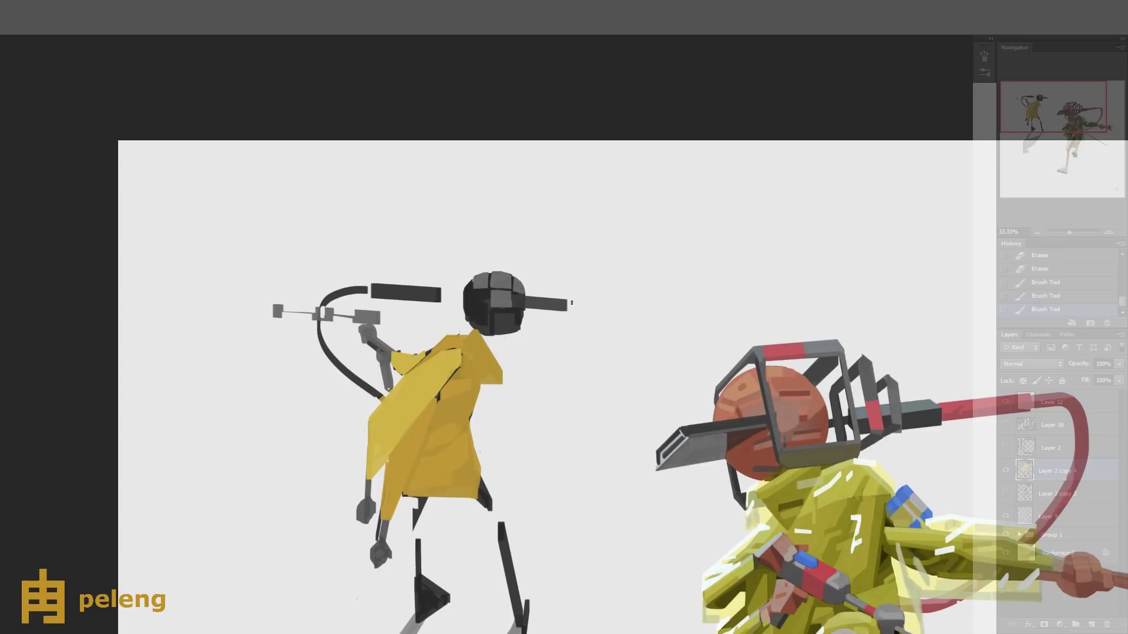
left_click_drag(475, 296, 488, 306)
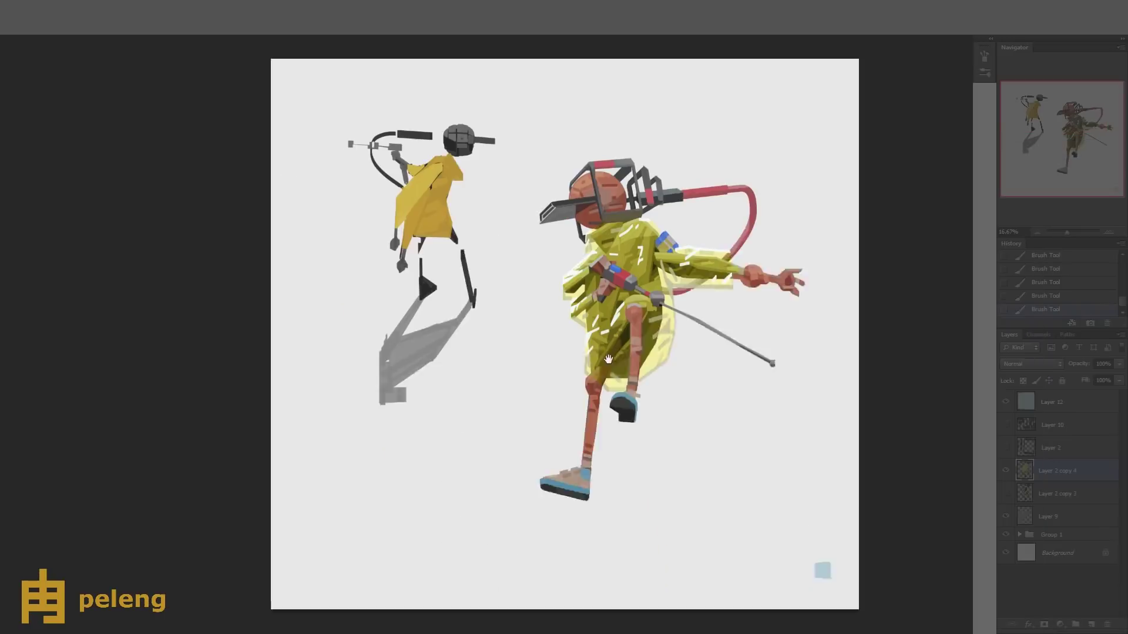
- Flip the canvas horizontally and trim the outline of the small figure's head with the eraser
key("h")
left_click(609, 248)
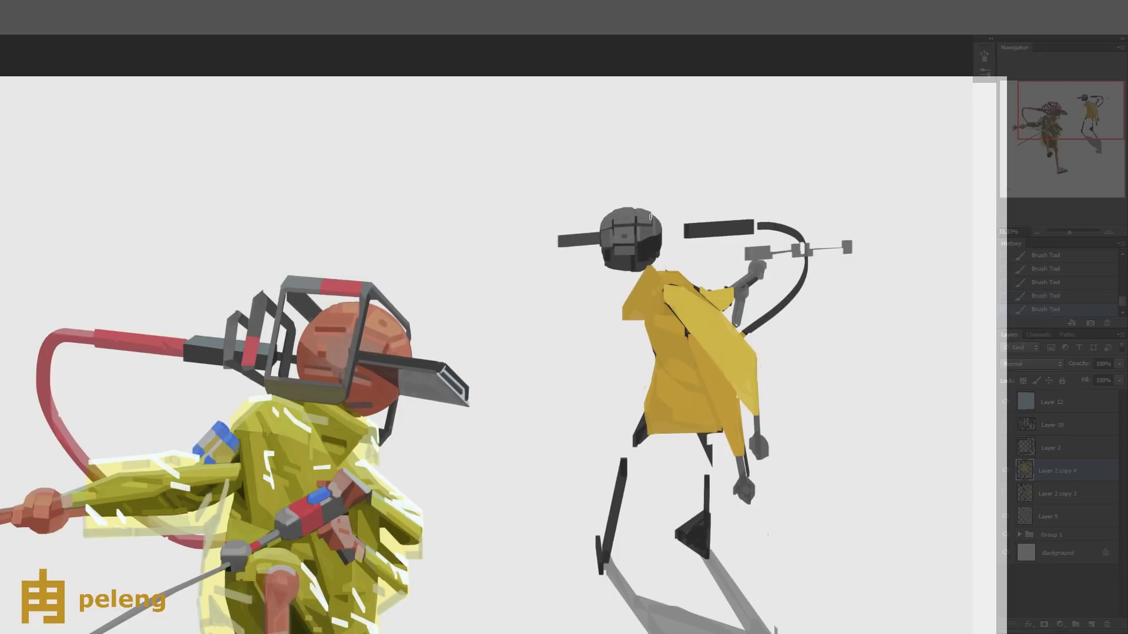
left_click(654, 214)
left_click(606, 281)
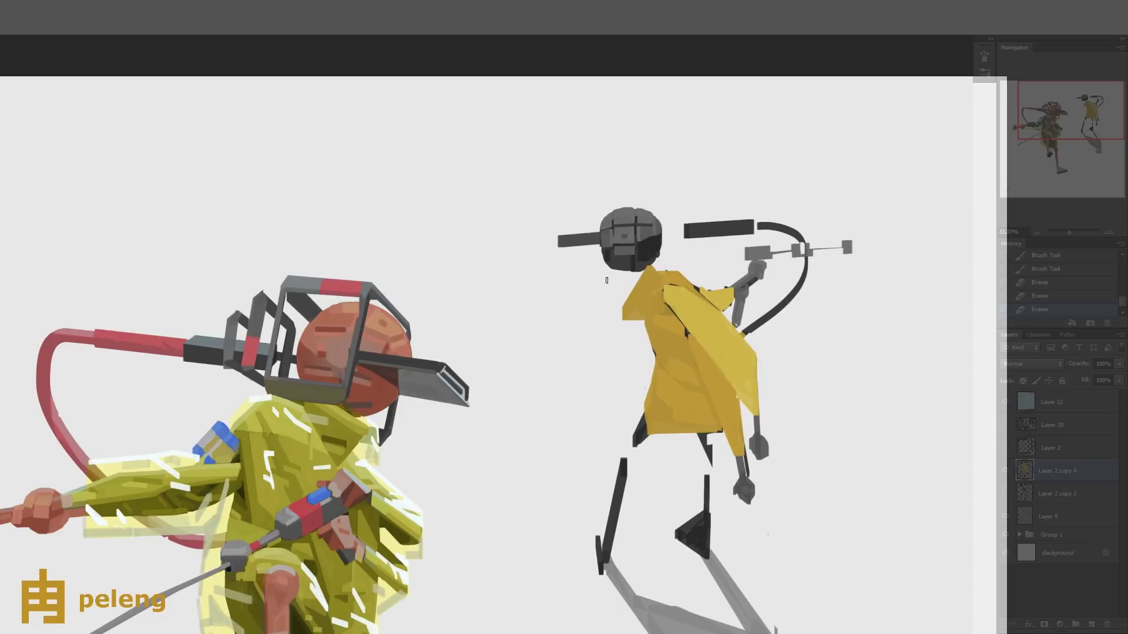
- Try to touch up the back edge of the small figure's head with brush dabs, and undo them
key("b")
left_click(661, 238)
left_click(656, 253)
left_click(652, 244)
left_click(652, 242)
left_click(654, 241)
key("ctrl+alt+z")
key("ctrl+alt+z")
key("ctrl+alt+z")
key("ctrl+alt+z")
key("ctrl+alt+z")
key("ctrl+alt+z")
- Make a circular selection from an ellipse path around the small figure's head and paint its edges and panels grey inside it
key("u")
mouse_move(634, 242)
left_mouse_down()
mouse_move(666, 275)
mouse_move(637, 238)
mouse_move(646, 232)
mouse_move(664, 258)
left_mouse_up()
key("a")
key("ctrl+Return")
key("b")
mouse_move(664, 258)
left_mouse_down()
mouse_move(636, 204)
mouse_move(652, 252)
mouse_move(605, 220)
mouse_move(640, 205)
mouse_move(610, 214)
mouse_move(656, 235)
mouse_move(600, 241)
mouse_move(628, 267)
mouse_move(614, 261)
mouse_move(652, 250)
mouse_move(608, 262)
mouse_move(663, 234)
left_mouse_up()
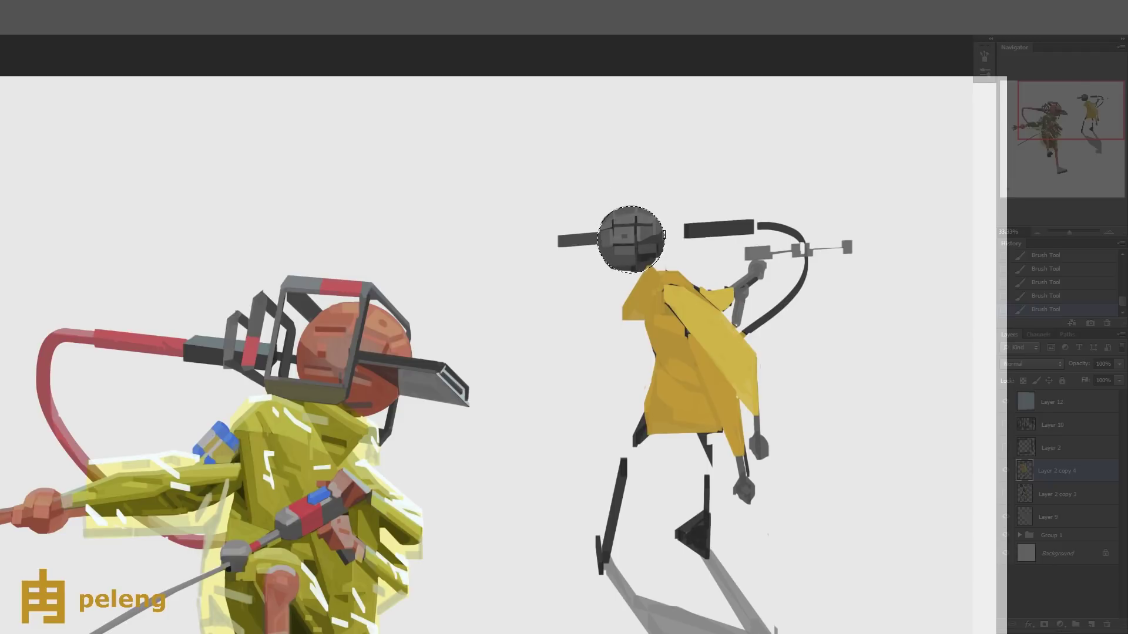
left_click(160, 13)
left_click(185, 61)
mouse_move(602, 258)
left_mouse_down()
mouse_move(617, 270)
mouse_move(661, 247)
mouse_move(637, 211)
mouse_move(601, 230)
mouse_move(606, 219)
mouse_move(602, 258)
mouse_move(614, 235)
left_mouse_up()
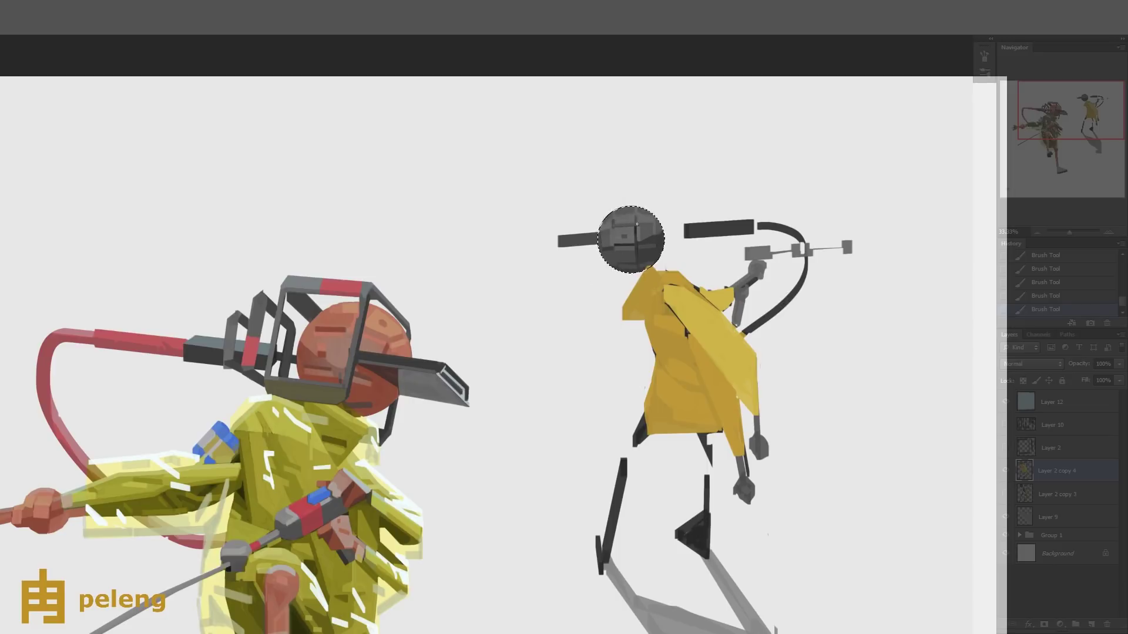
- Deselect, notch the rim of the small figure's round head with the eraser, and flip the canvas horizontally
key("ctrl+d")
left_click(613, 204)
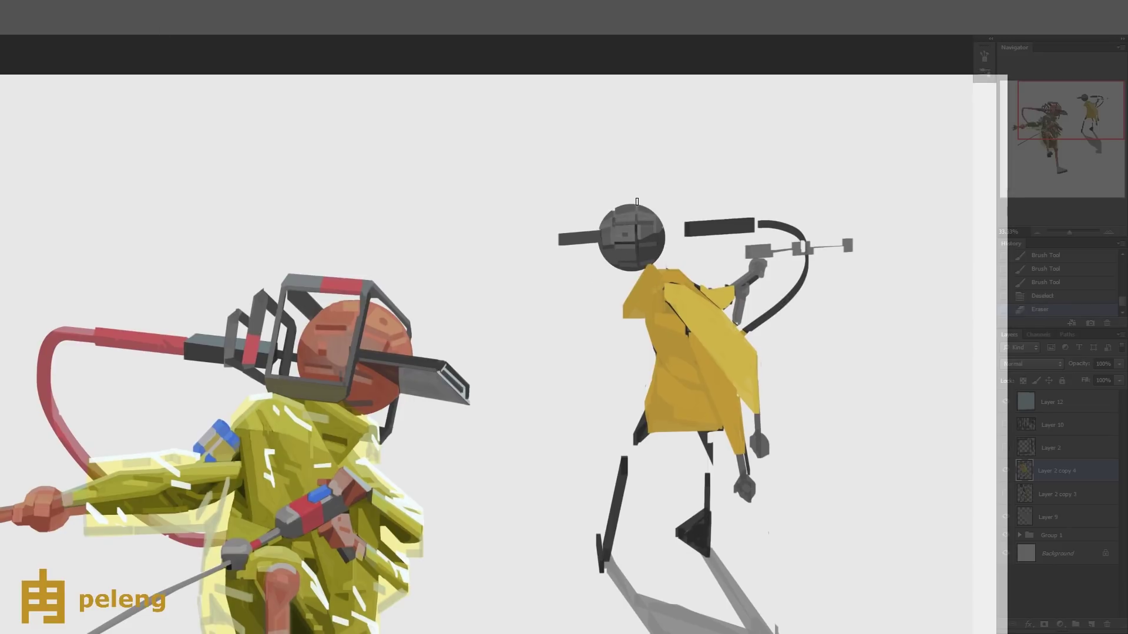
left_click(666, 224)
left_click(609, 272)
key("ctrl+minus")
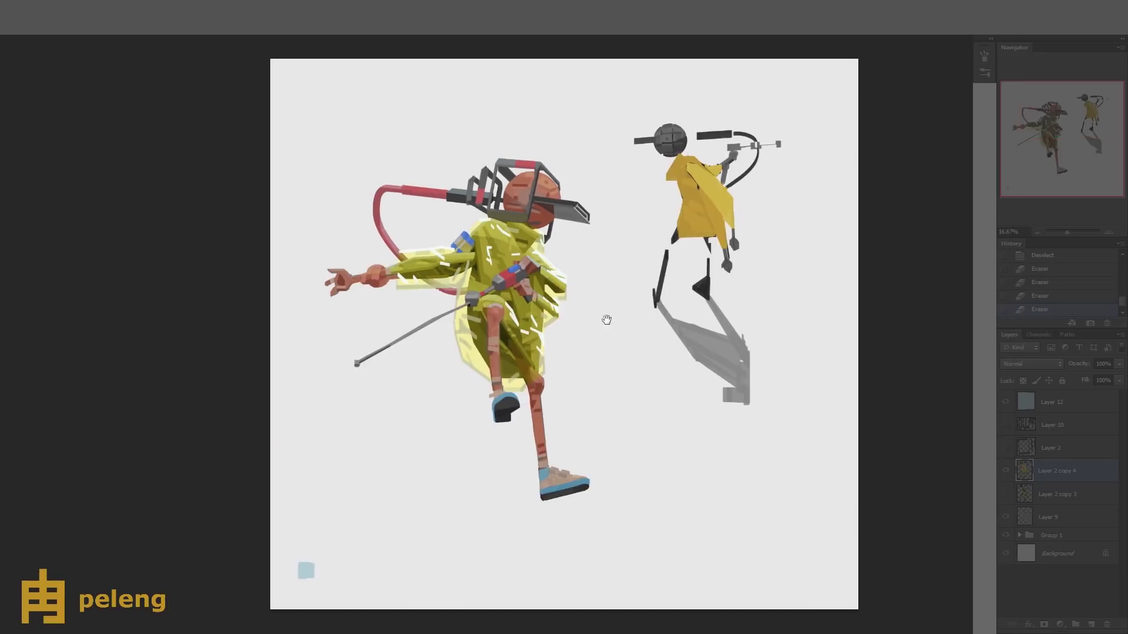
key("ctrl+shift+h")
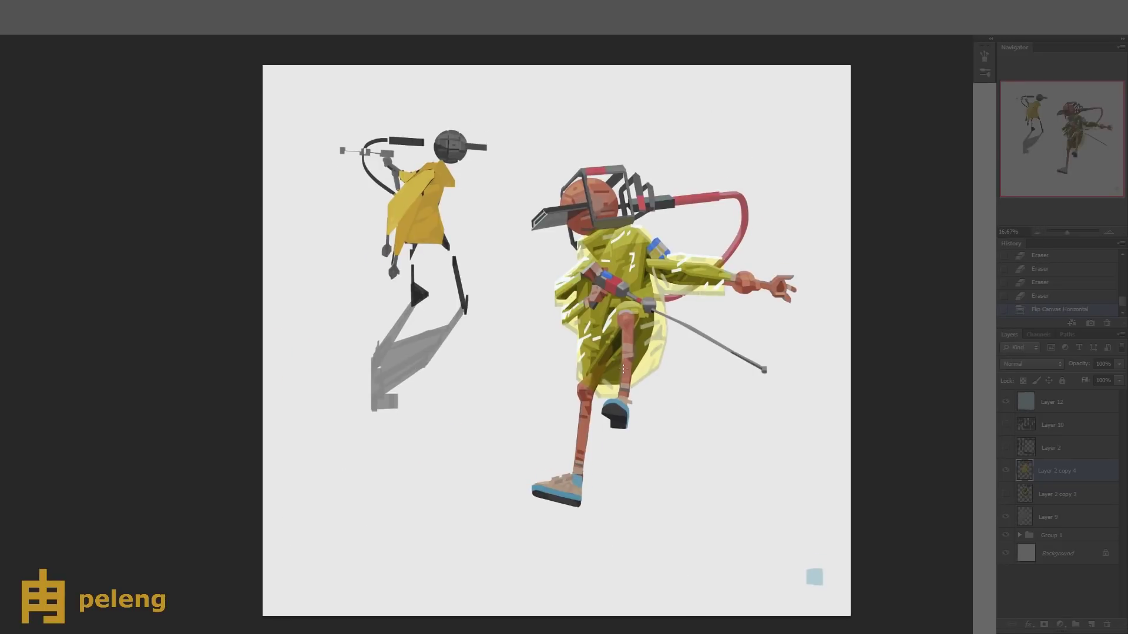
- Refine the small figure's round head with grey panel blocks and dark dividing lines
key("ctrl+plus")
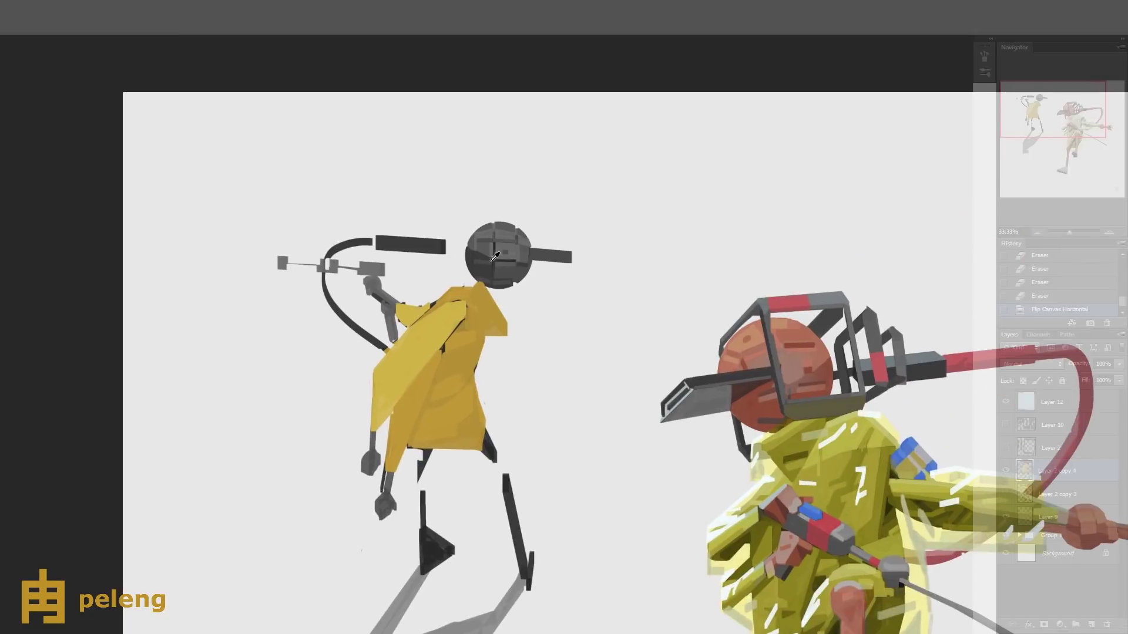
left_click(448, 147)
left_click(436, 146)
left_click(471, 253)
left_click(488, 258)
left_click_drag(312, 344, 307, 331)
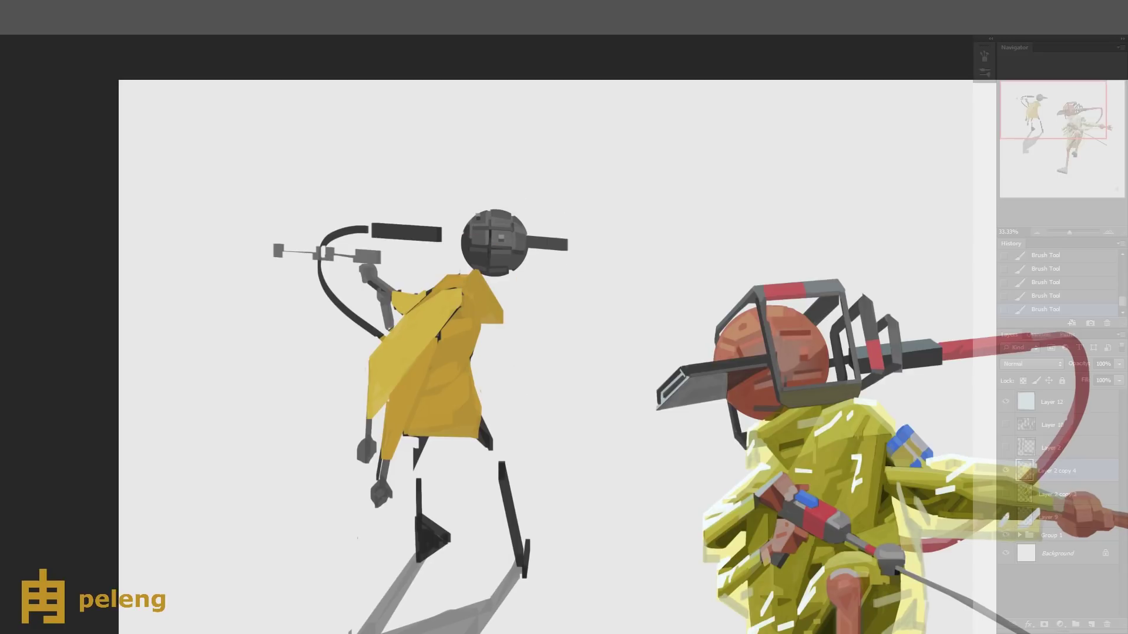
- Cover the dark gaps under the small figure's near sleeve with sampled yellow and add tonal strokes to the sleeve
left_click_drag(459, 306, 437, 337)
left_click(433, 336, "alt")
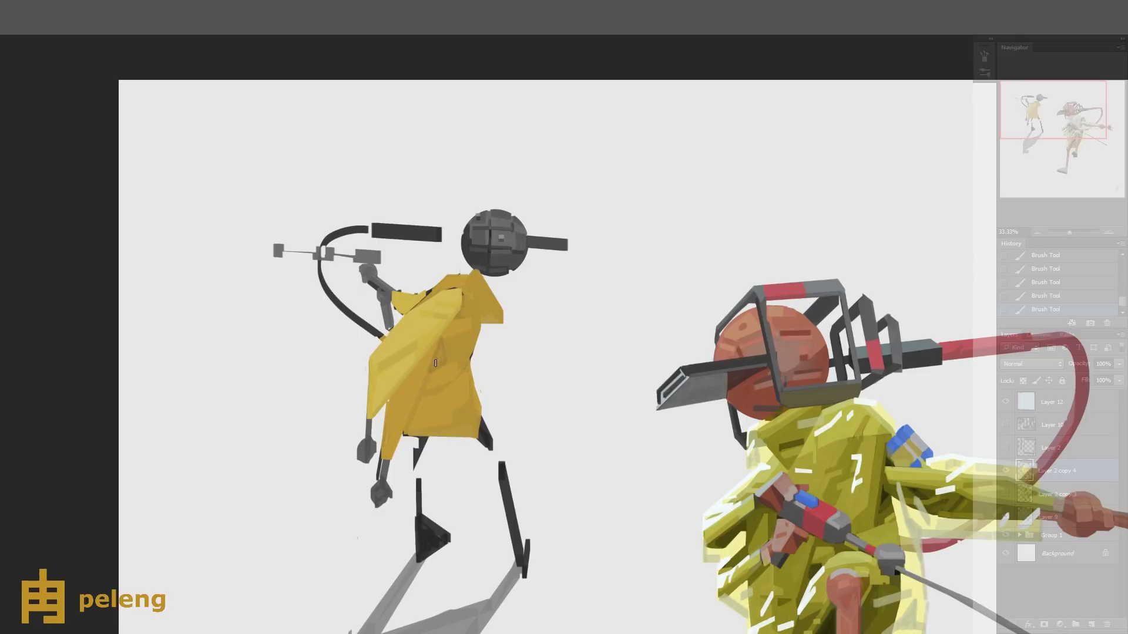
mouse_move(396, 416)
left_mouse_down()
mouse_move(388, 438)
mouse_move(391, 369)
left_mouse_up()
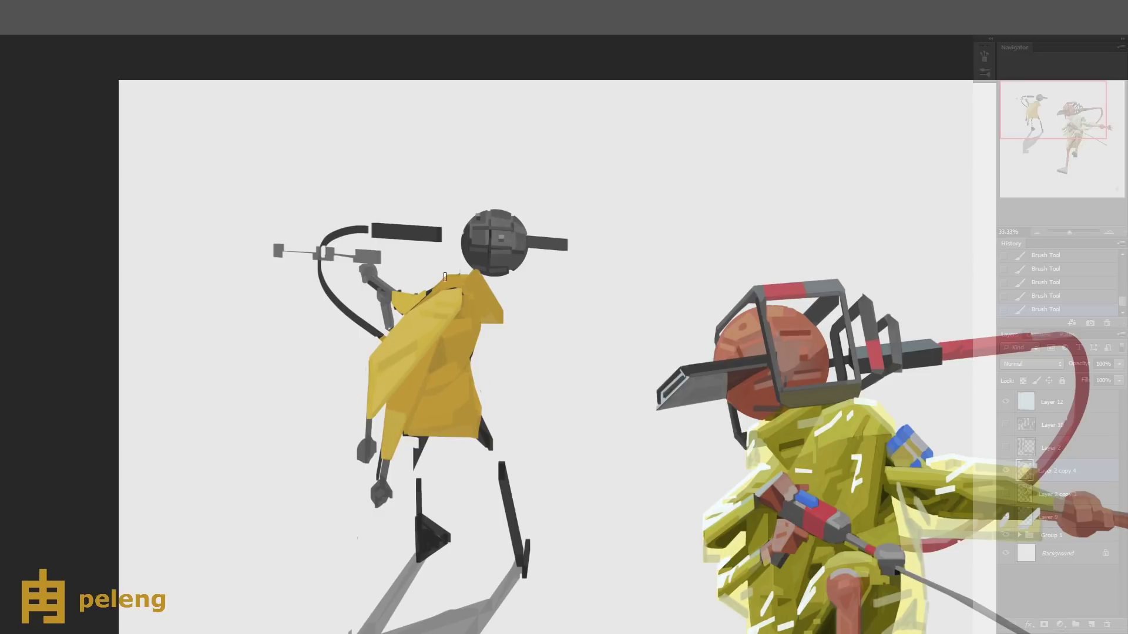
- Blend the small figure's shoulder, collar and upper sleeve with brush strokes in yellow tones sampled from the garment
mouse_move(444, 276)
left_mouse_down()
mouse_move(461, 278)
mouse_move(451, 283)
left_mouse_up()
key("b")
left_click(456, 280, "alt")
left_click(460, 278, "alt")
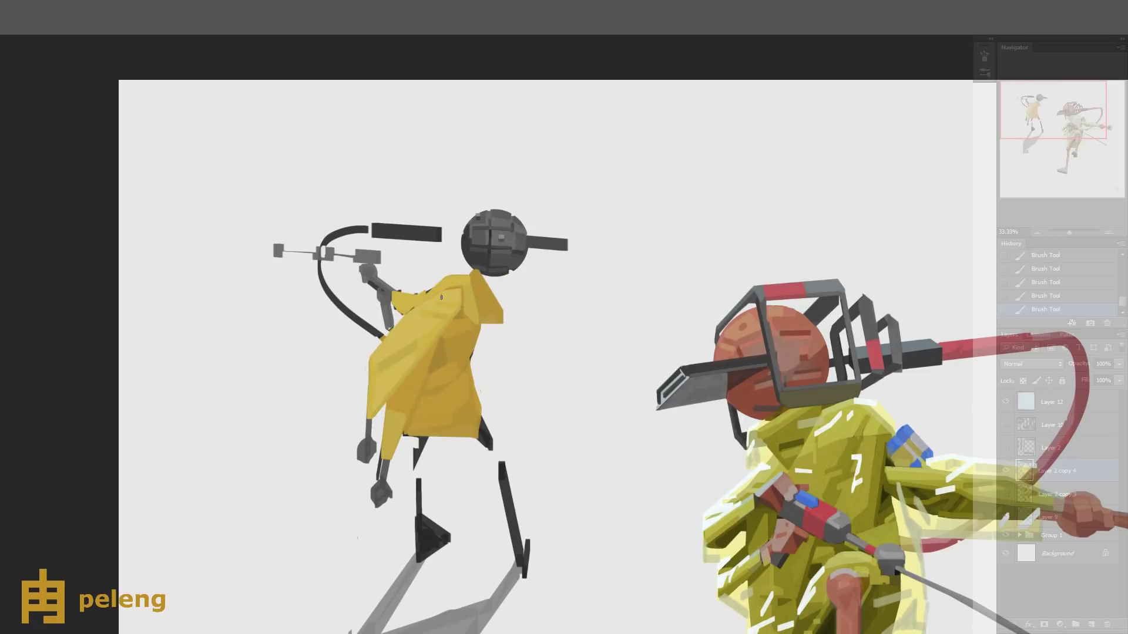
scroll(498, 422, "down", 1)
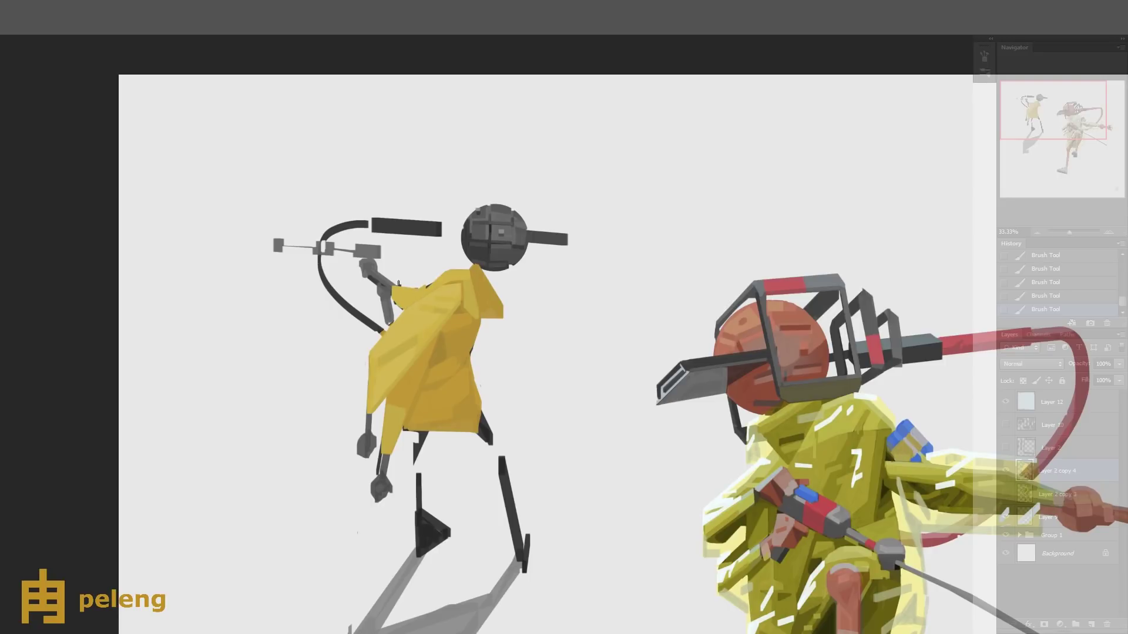
mouse_move(398, 284)
left_mouse_down()
mouse_move(425, 287)
mouse_move(447, 271)
left_mouse_up()
key("ctrl+z")
scroll(439, 247, "down", 1)
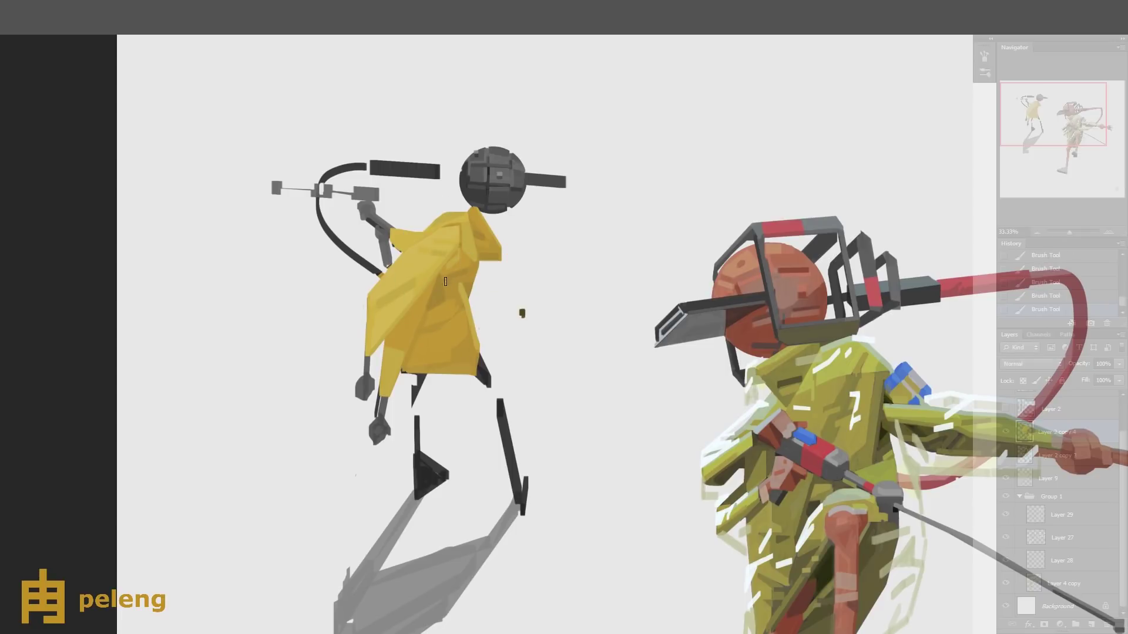
left_click(462, 254, "alt")
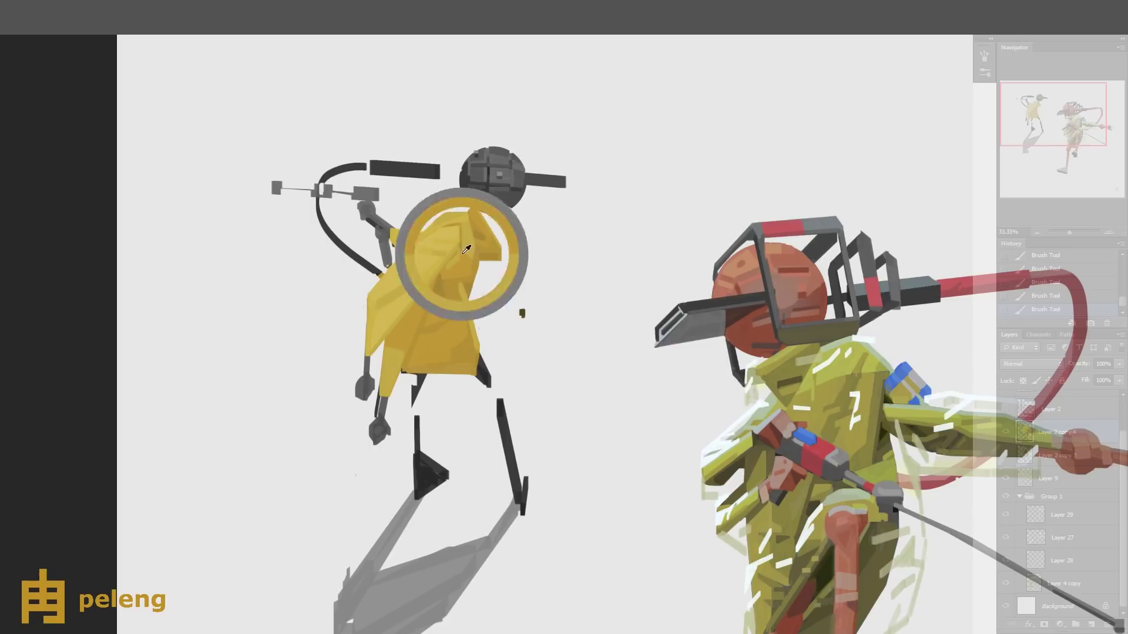
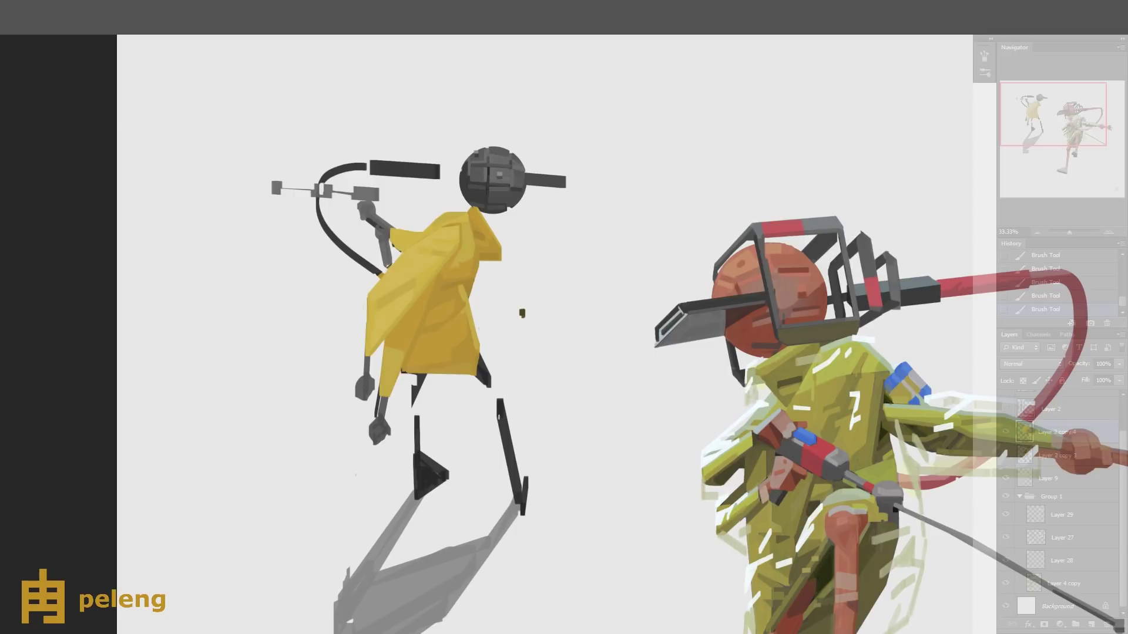
- Paint darker yellow fold shadows on the small figure's lower garment on a new layer, using sampled colours
key("ctrl+minus")
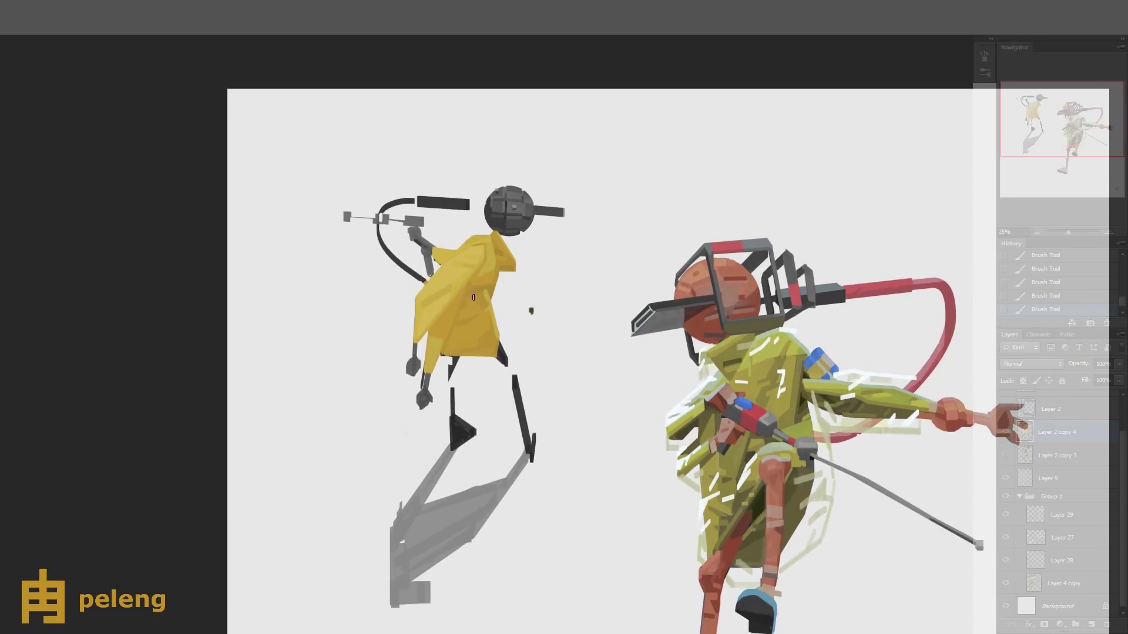
left_click(488, 336, "alt")
left_click(489, 325, "alt")
left_click(476, 345, "alt")
left_click(532, 309, "alt")
key("ctrl+shift+alt+n")
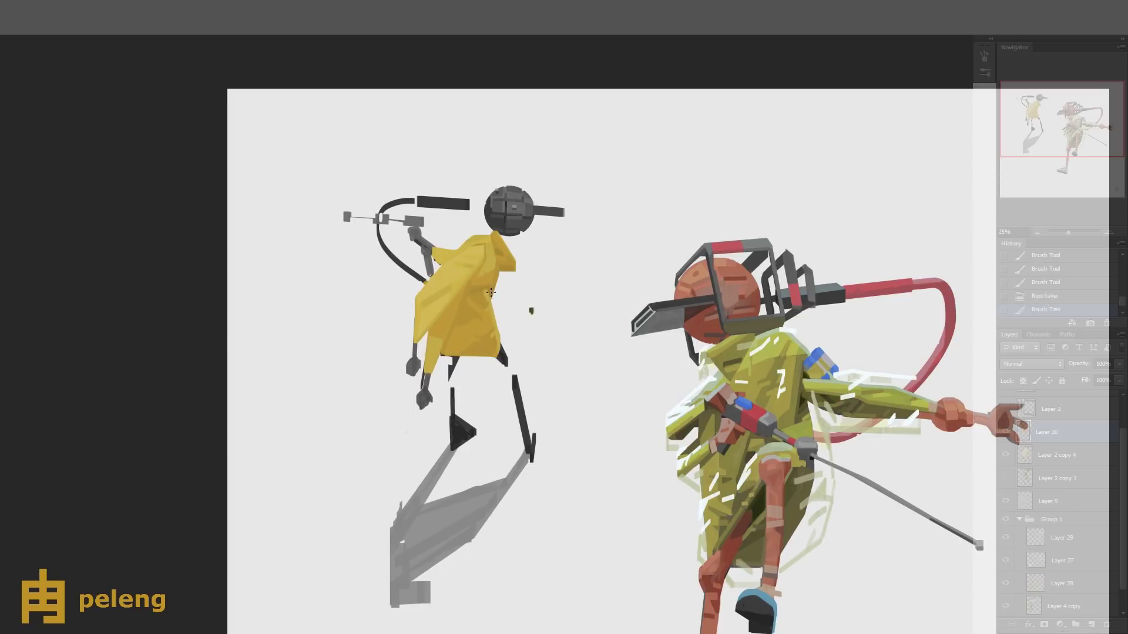
mouse_move(490, 294)
left_mouse_down()
mouse_move(501, 268)
mouse_move(452, 330)
left_mouse_up()
left_click(482, 301, "alt")
mouse_move(479, 327)
left_mouse_down()
mouse_move(463, 322)
mouse_move(474, 295)
left_mouse_up()
- Merge the fold shading layer down into the layer holding the small figure
key("ctrl+minus")
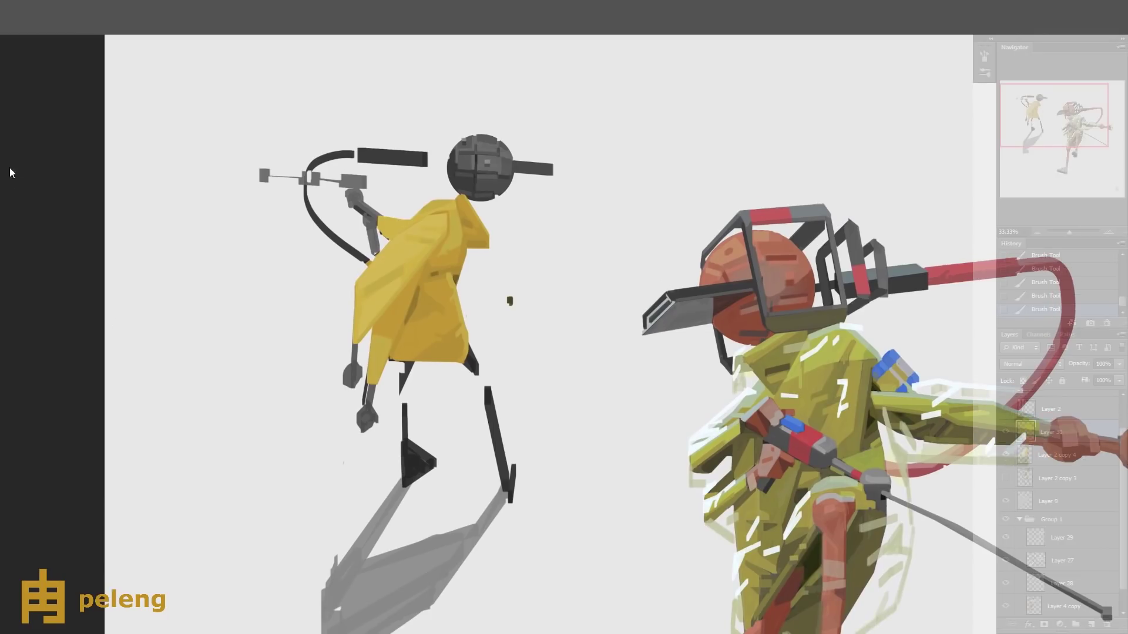
scroll(20, 385, "down", 2)
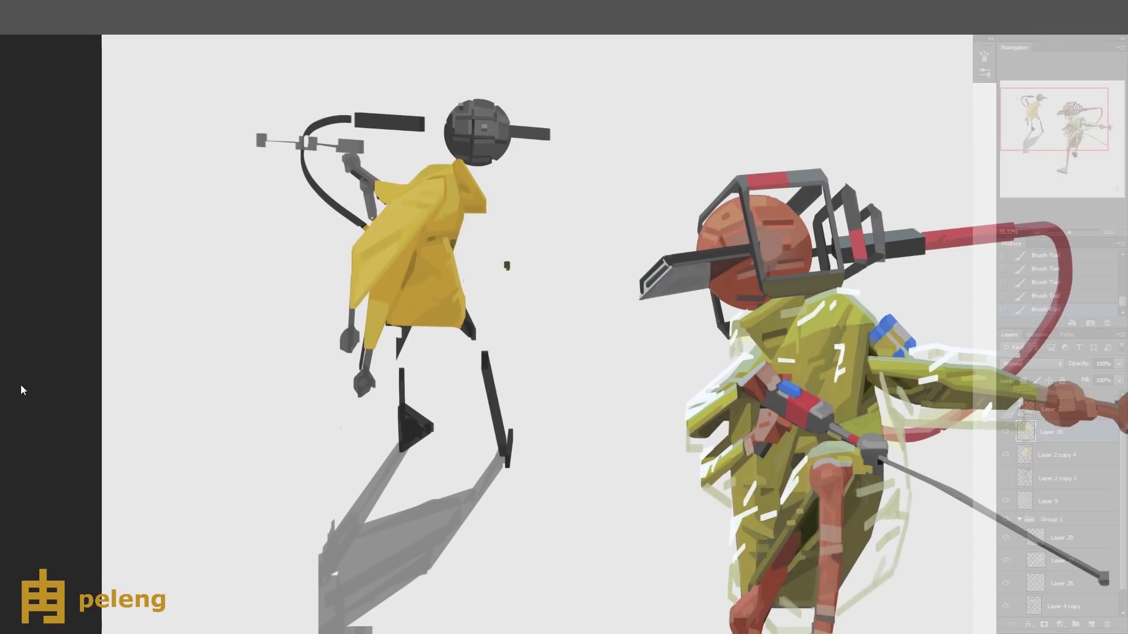
left_click_drag(532, 449, 524, 439)
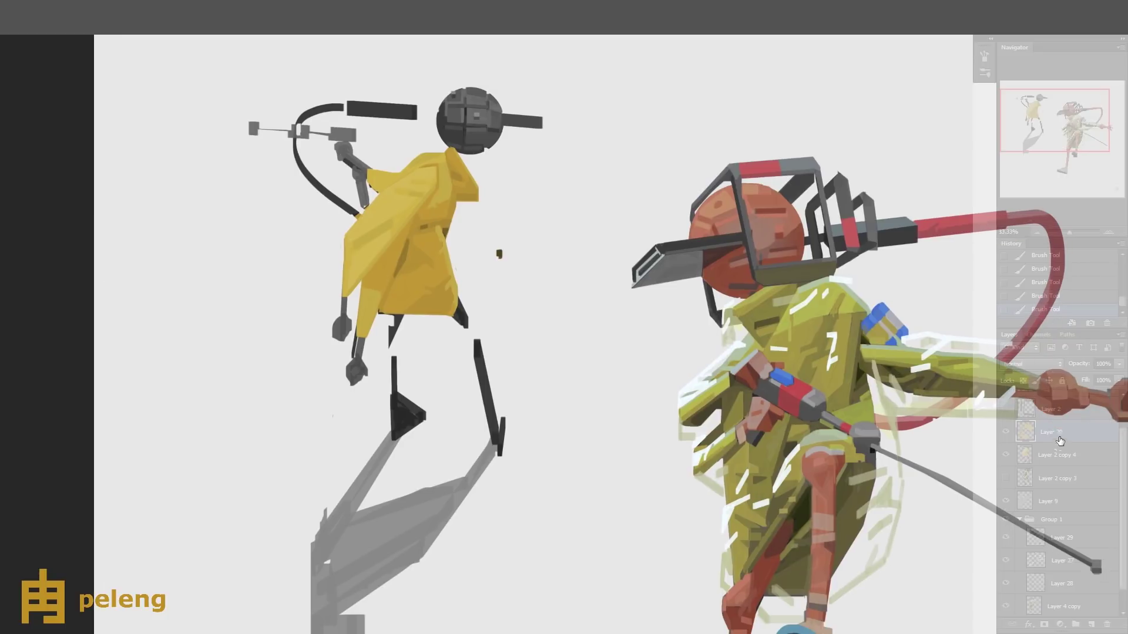
key("ctrl+e")
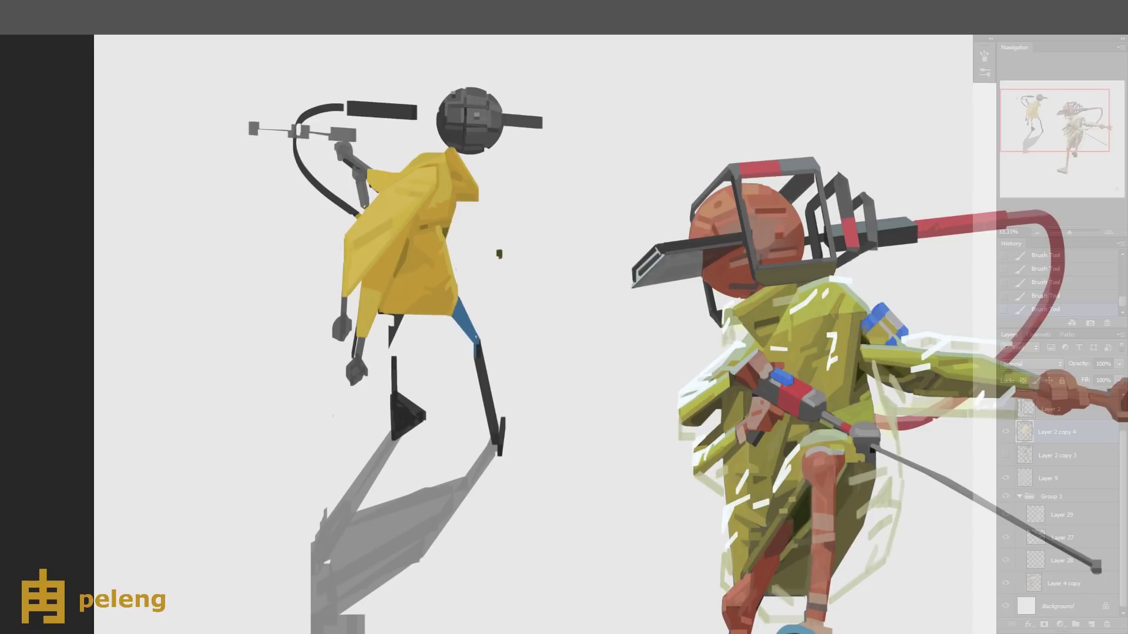
- Paint the small figure's front leg blue down to the ankle, with a rounded knee joint and lighter thigh
left_click_drag(474, 350, 483, 365)
mouse_move(497, 436)
left_mouse_down()
mouse_move(482, 356)
mouse_move(492, 421)
left_mouse_up()
mouse_move(390, 323)
left_mouse_down()
mouse_move(457, 308)
mouse_move(438, 292)
mouse_move(453, 319)
left_mouse_up()
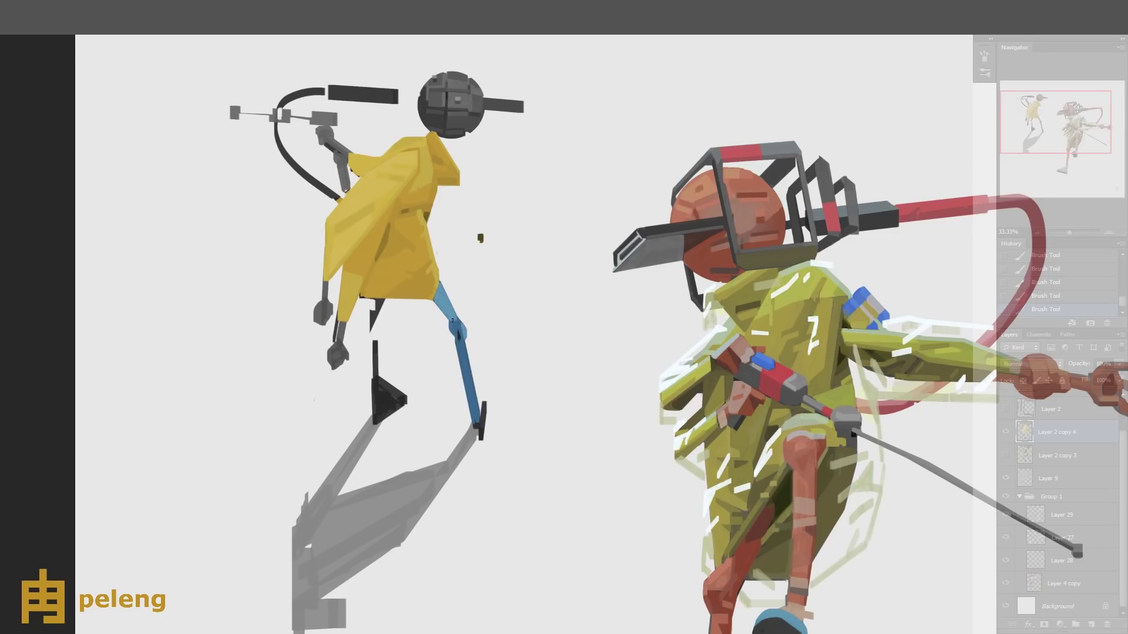
- Refine the small figure's front knee and shade its shin with blue strokes from knee to ankle
mouse_move(454, 333)
left_mouse_down()
mouse_move(459, 340)
mouse_move(459, 327)
left_mouse_up()
mouse_move(469, 385)
left_mouse_down()
mouse_move(516, 323)
mouse_move(528, 344)
left_mouse_up()
mouse_move(523, 294)
left_mouse_down()
mouse_move(529, 349)
mouse_move(537, 406)
left_mouse_up()
left_click_drag(521, 338, 529, 394)
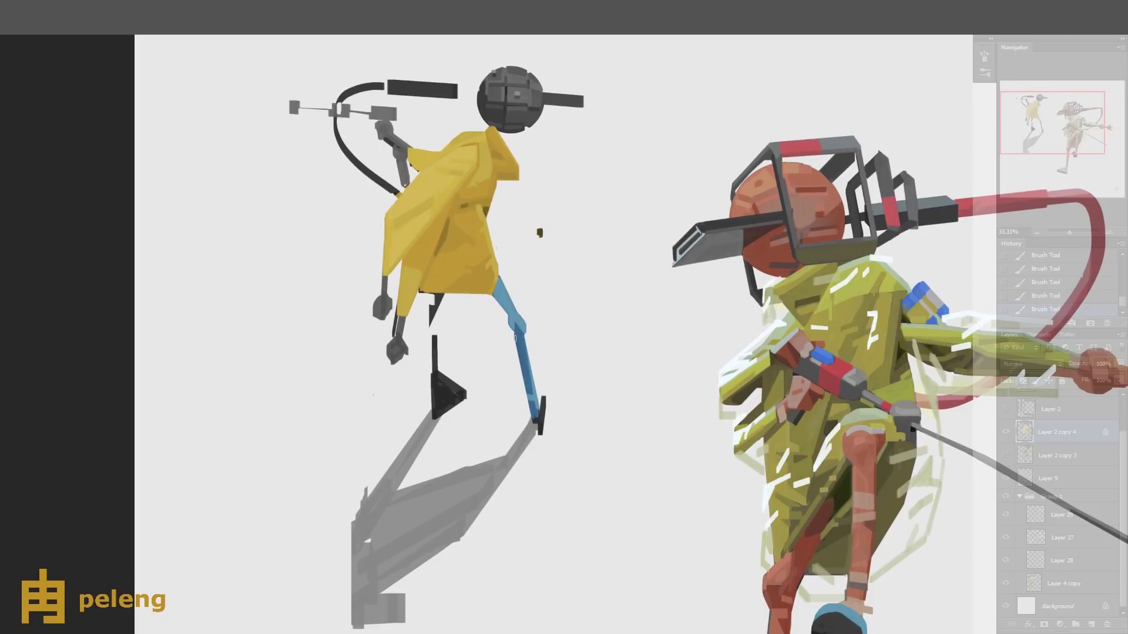
left_click_drag(515, 339, 516, 353)
- Paint the small figure's rear leg blue with colour sampled from the front leg and trim its edges with the eraser
left_click(517, 311, "alt")
left_click_drag(432, 292, 431, 306)
left_click(517, 312, "alt")
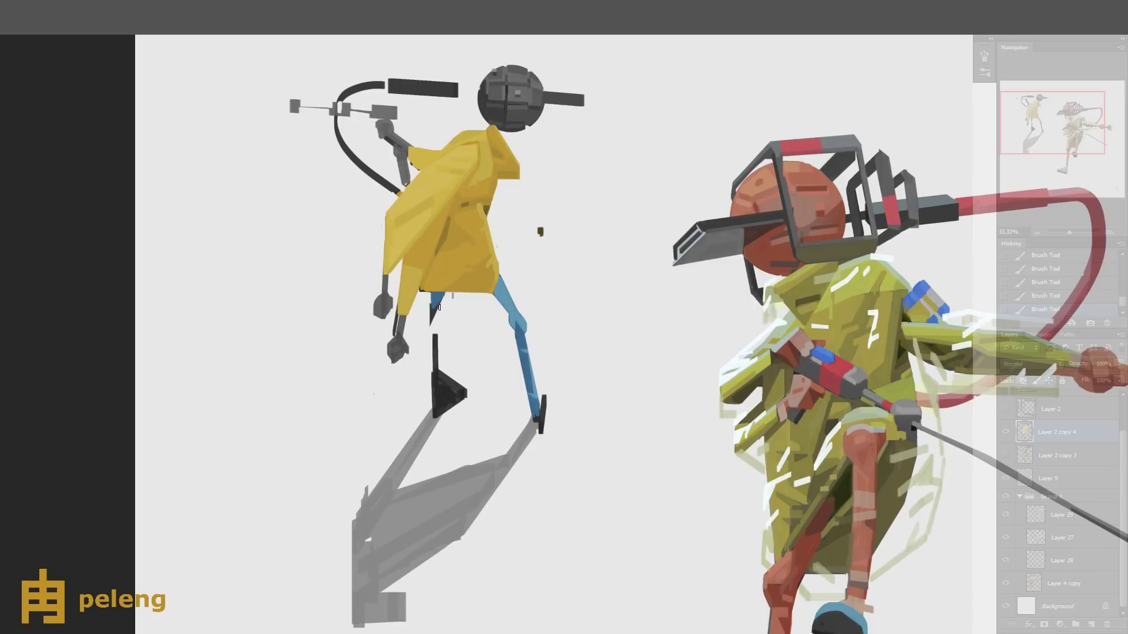
key("e")
mouse_move(439, 305)
left_mouse_down()
mouse_move(419, 290)
mouse_move(446, 298)
mouse_move(430, 308)
mouse_move(443, 301)
mouse_move(437, 388)
mouse_move(430, 298)
left_mouse_up()
key("ctrl+minus")
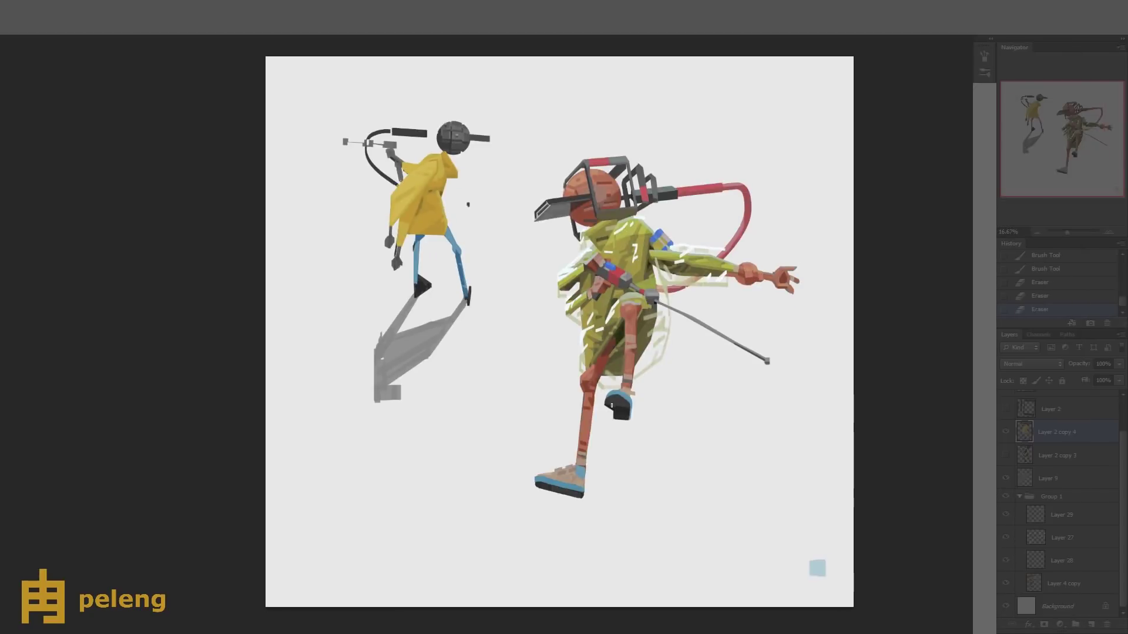
key("h")
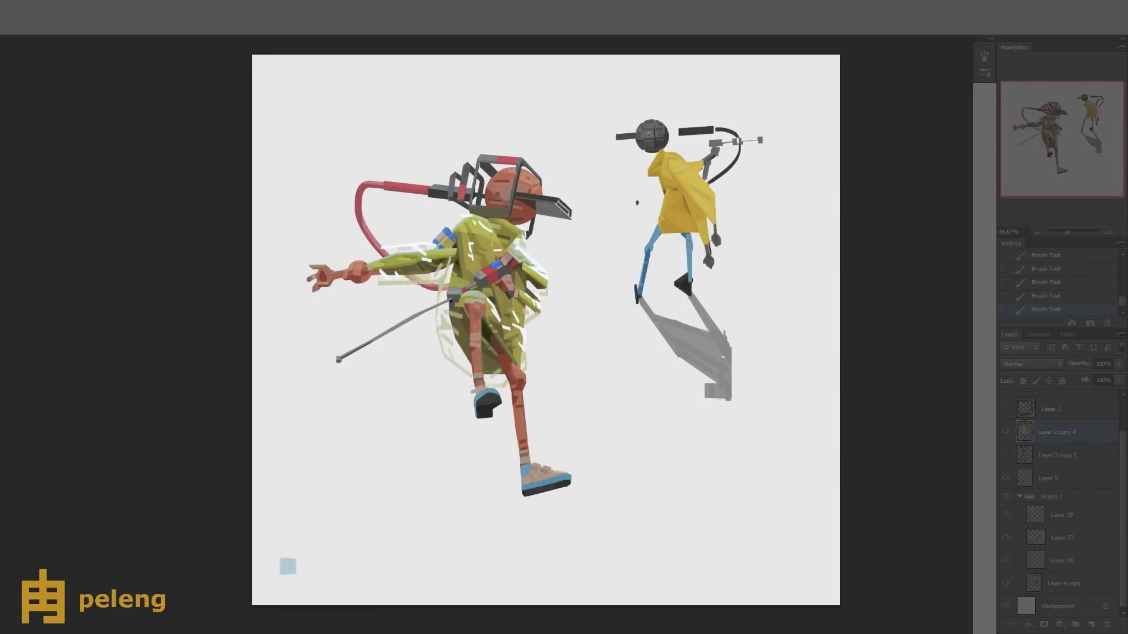
left_click_drag(687, 271, 692, 233)
key("h")
key("ctrl+plus")
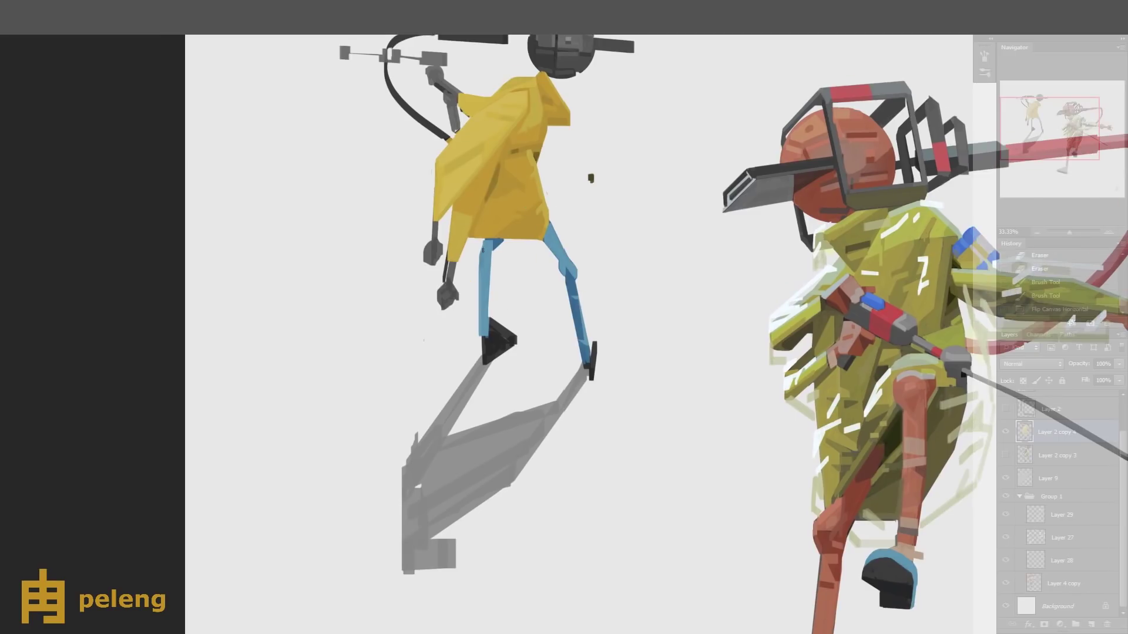
key("ctrl+alt+z")
key("ctrl+alt+z")
- Repaint the upper part of the rear leg blue and check the painting on a horizontally flipped canvas
left_click_drag(479, 281, 481, 238)
key("ctrl+minus")
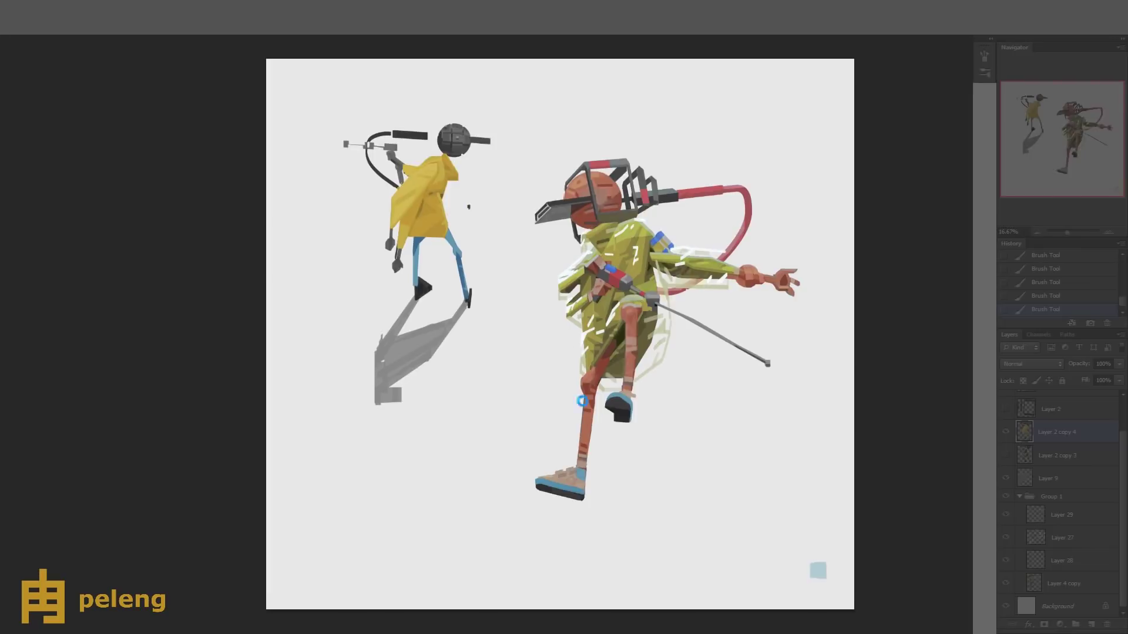
key("h")
left_click(705, 290)
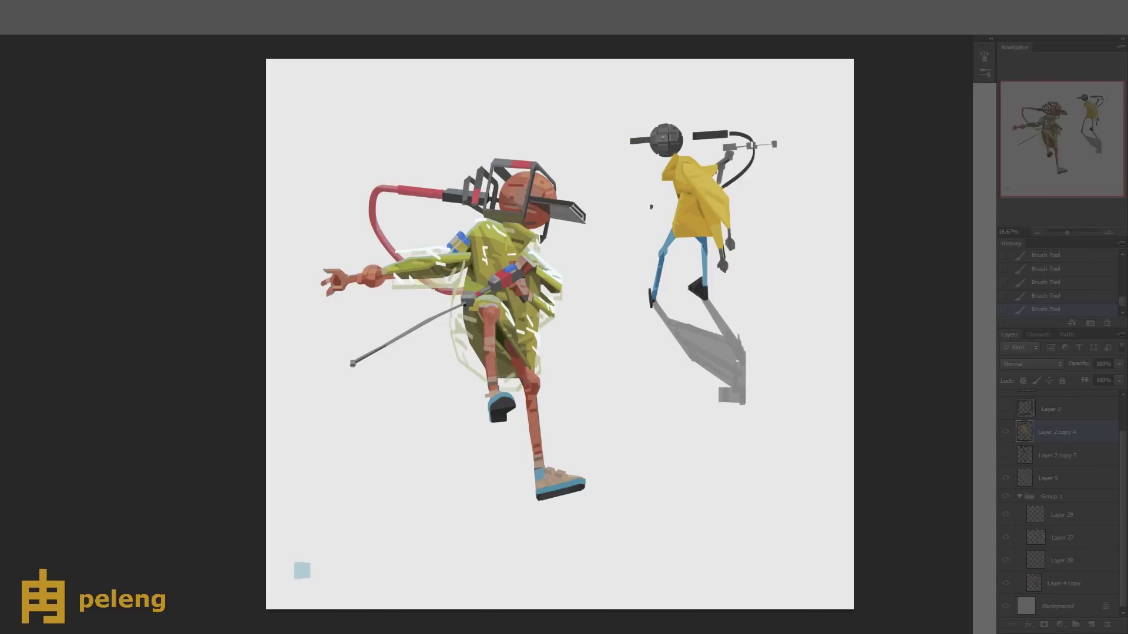
left_click(706, 253, "alt")
key("h")
- Shade the rear leg from the raincoat hem to the ankle with sampled blue strokes, undoing the unwanted last ones
left_click(419, 248, "alt")
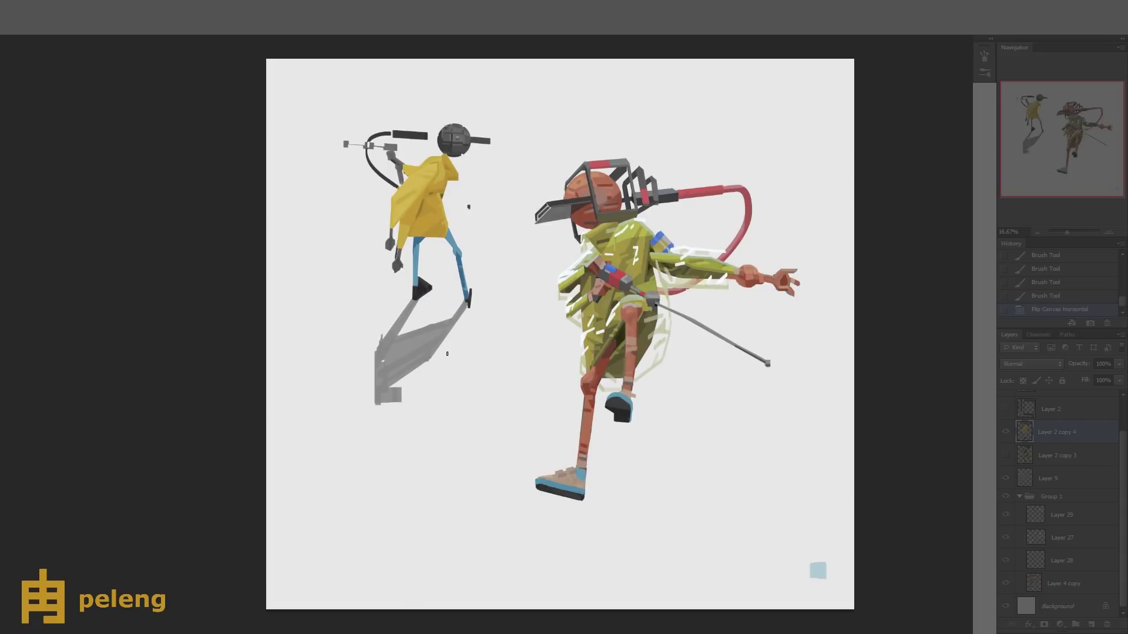
left_click(417, 242, "alt")
left_click(422, 243)
mouse_move(413, 283)
left_mouse_down()
mouse_move(414, 247)
mouse_move(412, 285)
left_mouse_up()
left_click_drag(411, 242, 416, 282)
left_click_drag(420, 241, 419, 284)
left_click_drag(419, 242, 419, 282)
left_click_drag(418, 242, 418, 280)
key("ctrl+alt+z")
key("ctrl+alt+z")
key("ctrl+alt+z")
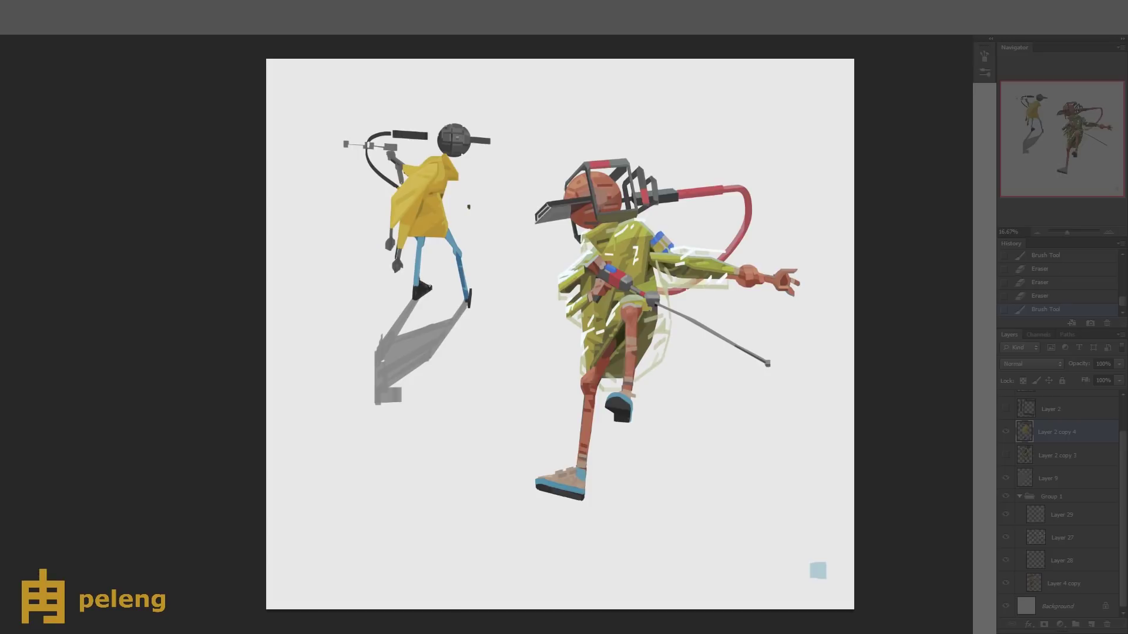
key("ctrl+alt+z")
key("ctrl+shift+z")
key("ctrl+shift+z")
- Paint the small figure's front foot as a wider black boot on the horizontally flipped canvas, restoring the orientation when done
key("h")
left_click(650, 301)
left_click(650, 299)
left_click(649, 299)
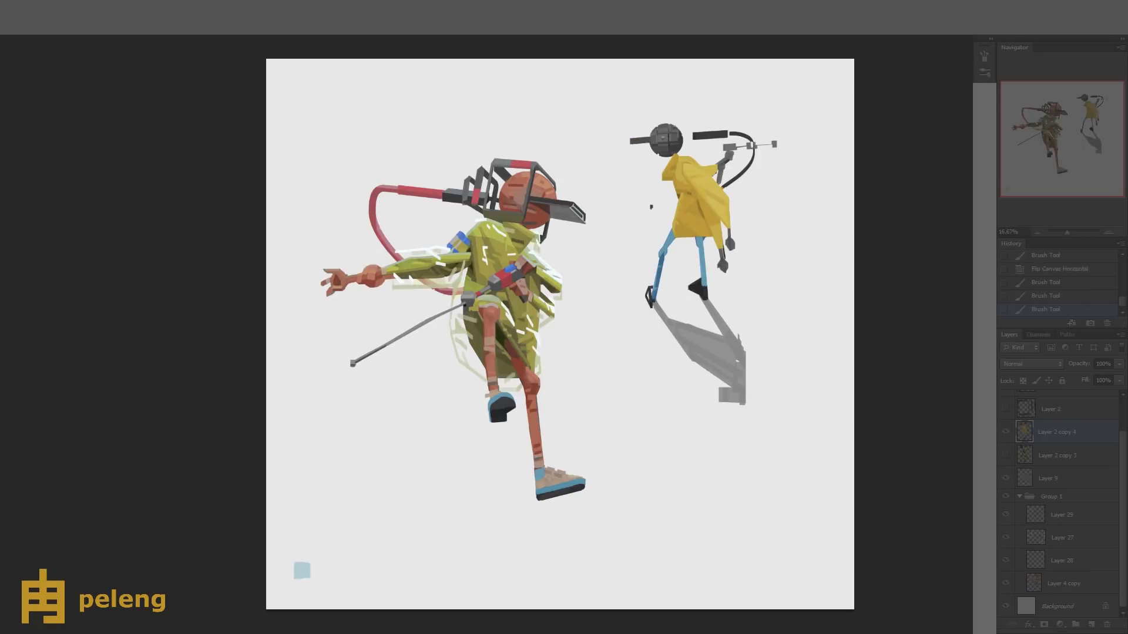
left_click(648, 297)
left_click(648, 296)
key("h")
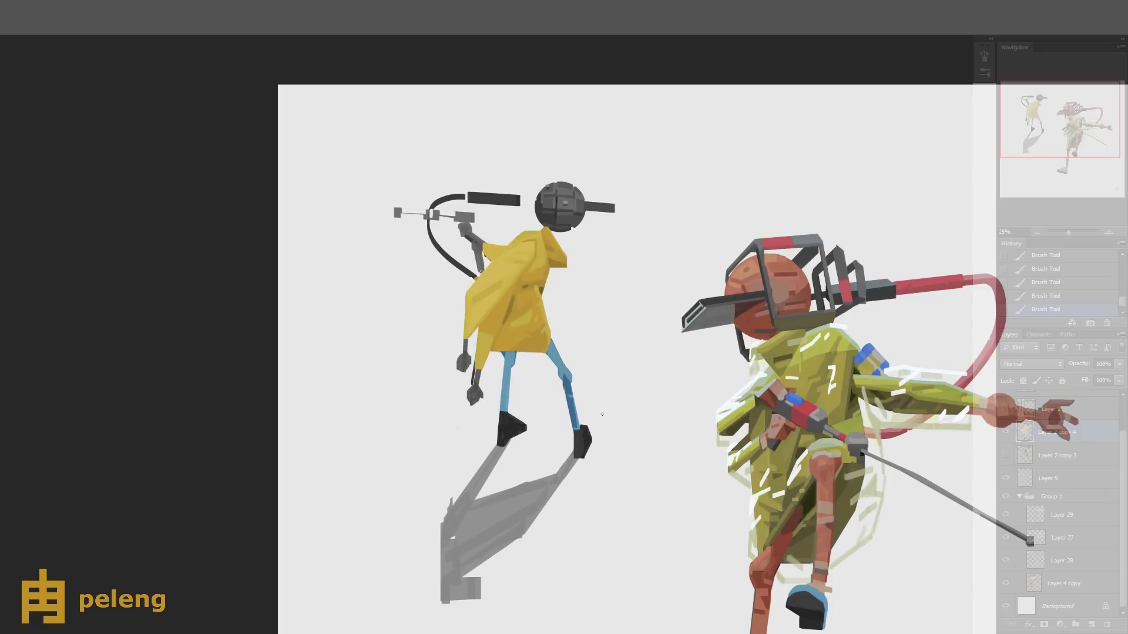
- Clean up the raincoat's collar edge with the eraser and retouch the chest area with short brush strokes
key("e")
left_click_drag(568, 263, 568, 279)
mouse_move(568, 264)
left_mouse_down()
mouse_move(568, 280)
mouse_move(567, 262)
left_mouse_up()
left_click_drag(567, 253, 567, 262)
left_click_drag(547, 477, 550, 475)
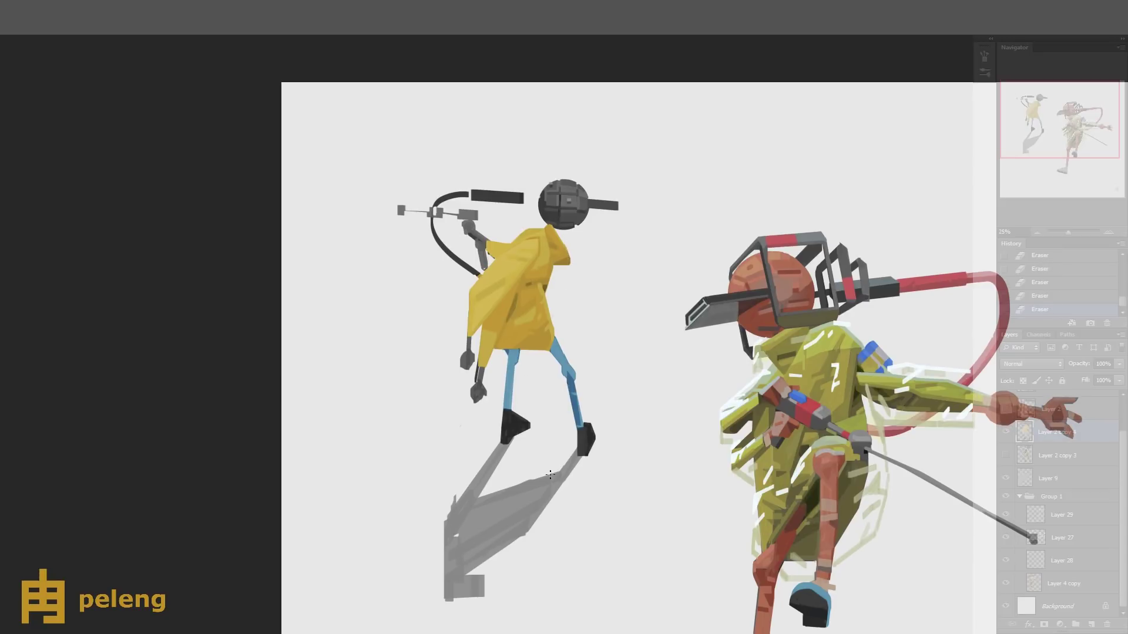
left_click_drag(551, 271, 550, 241)
left_click_drag(550, 241, 550, 239)
left_click(571, 234)
- Paint thin pale highlights along the raincoat's shoulder, collar and front edge on a new layer
key("ctrl+shift+alt+n")
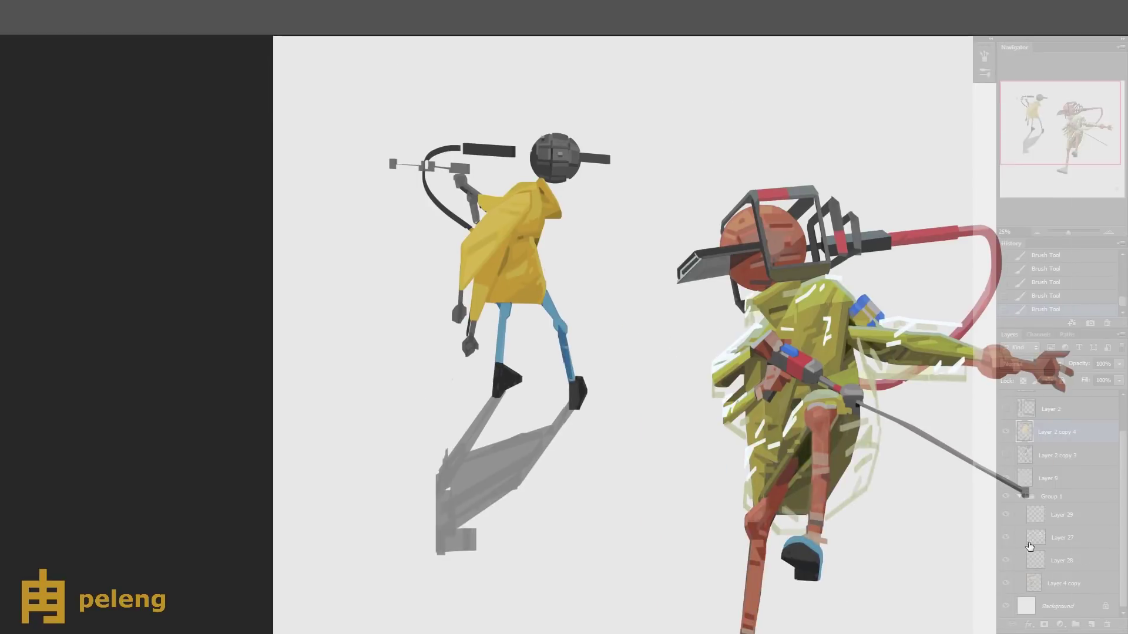
mouse_move(499, 203)
left_mouse_down()
mouse_move(527, 188)
mouse_move(518, 196)
left_mouse_up()
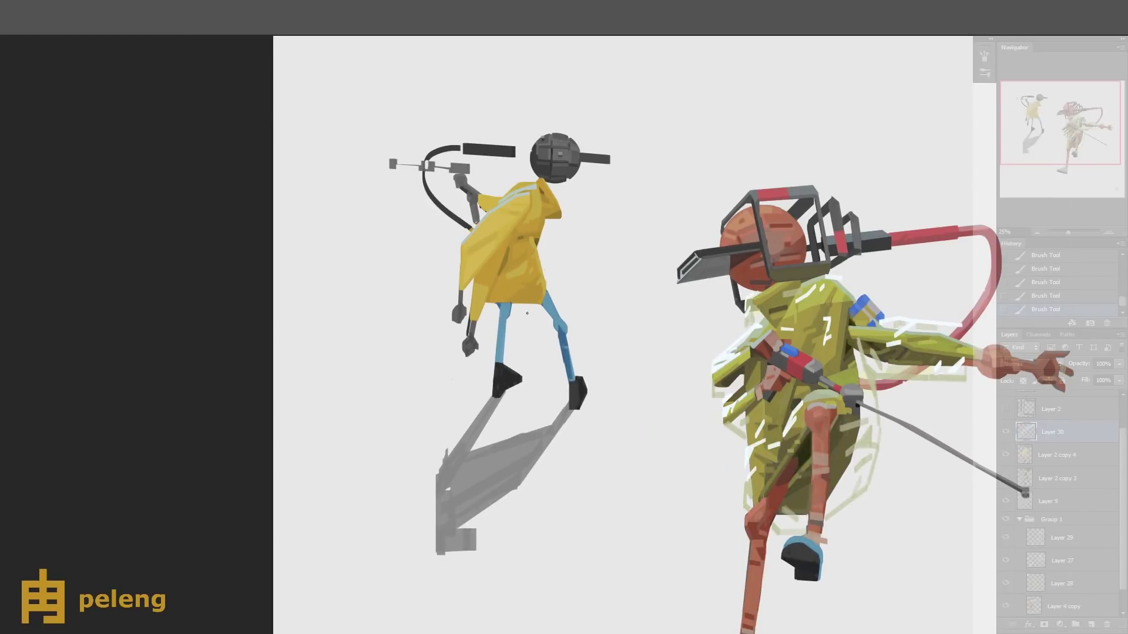
left_click_drag(543, 205, 535, 257)
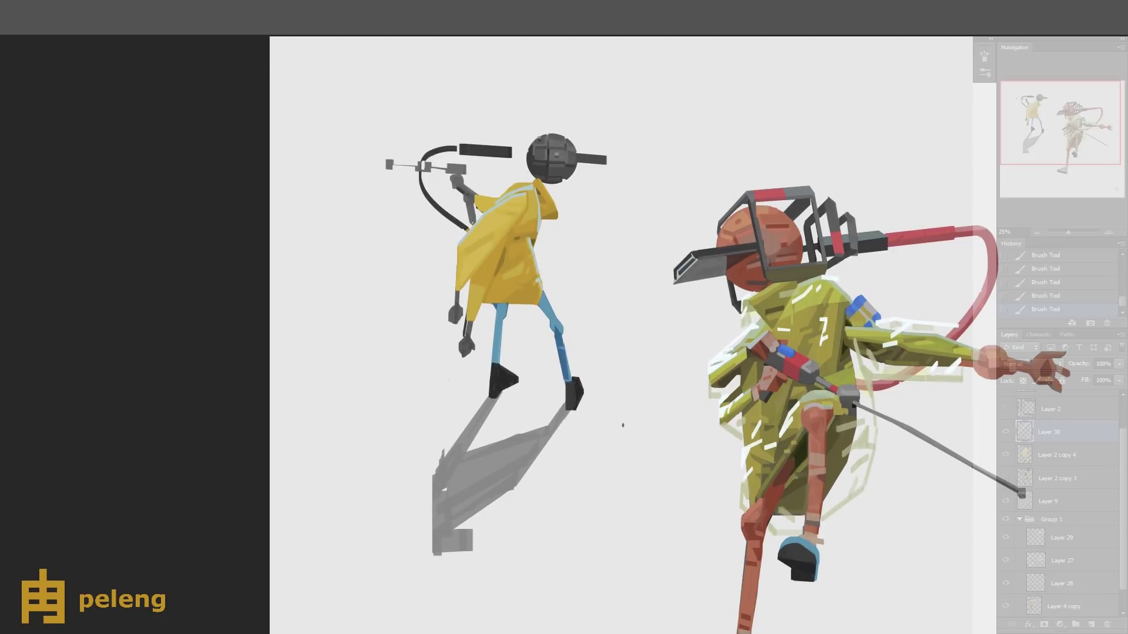
mouse_move(499, 192)
left_mouse_down()
mouse_move(502, 220)
mouse_move(535, 209)
left_mouse_up()
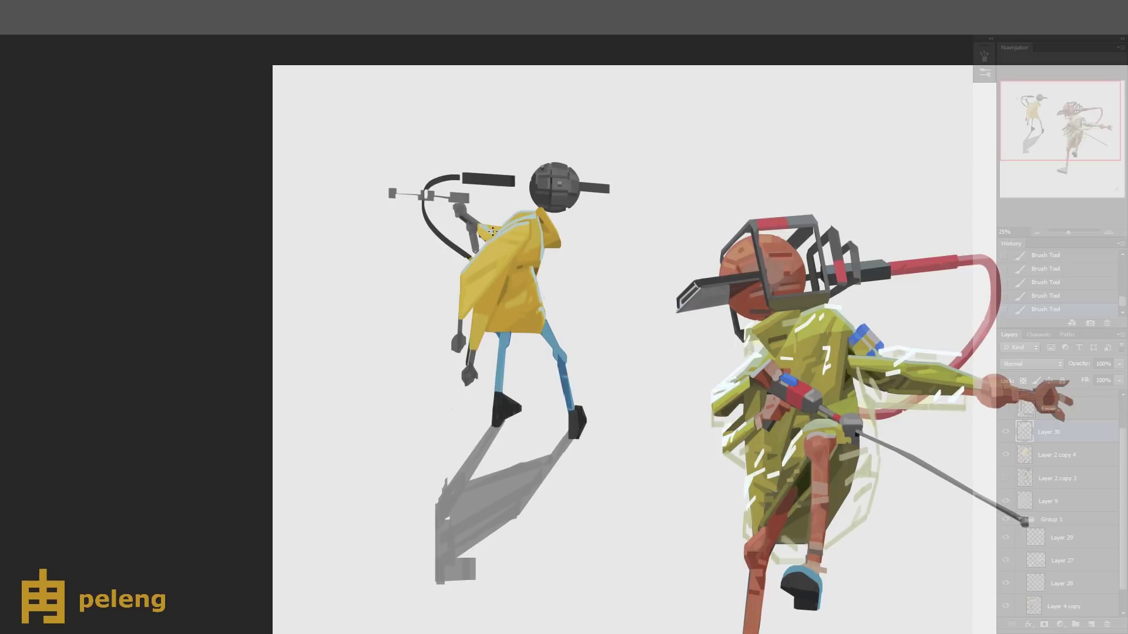
scroll(555, 293, "down", 1)
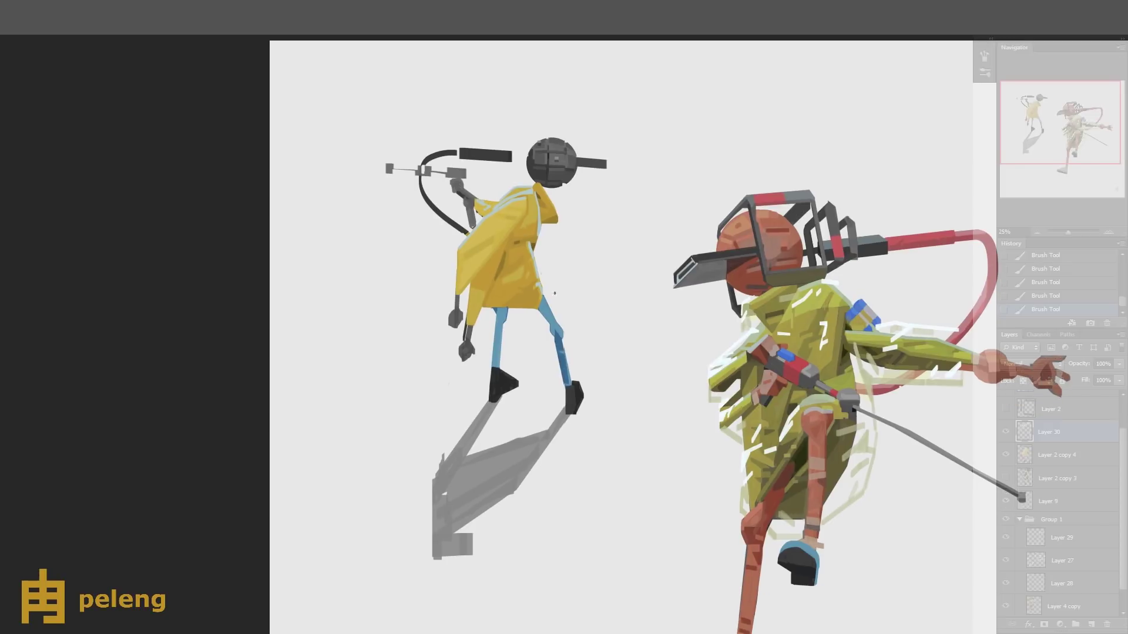
scroll(577, 336, "up", 1)
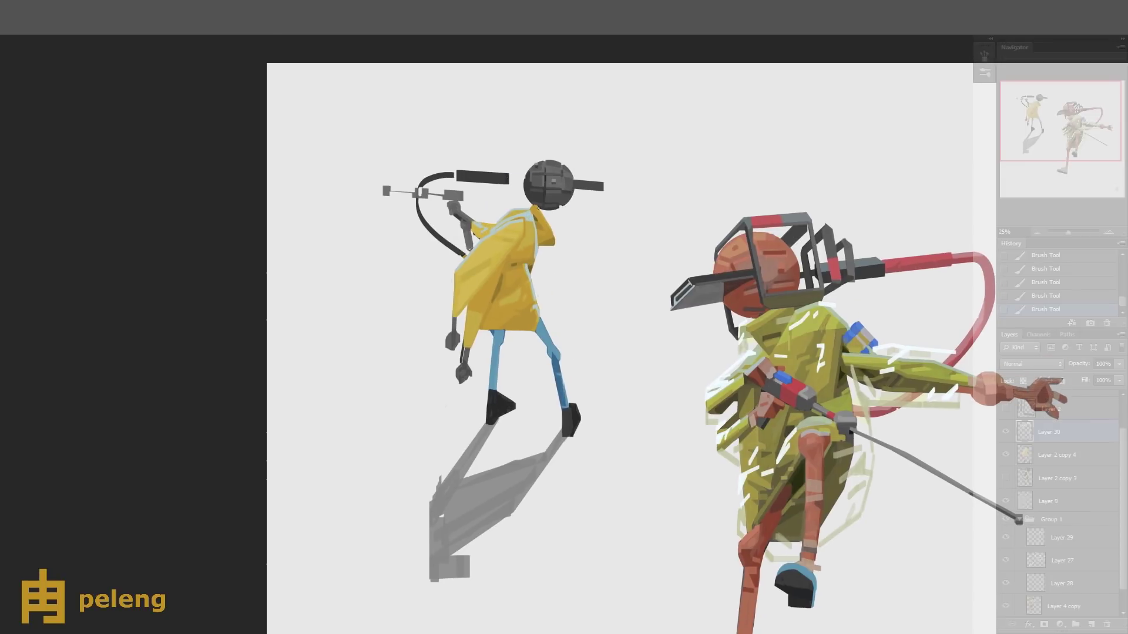
- Lower the opacity of the raincoat highlight layer
key("6")
key("6")
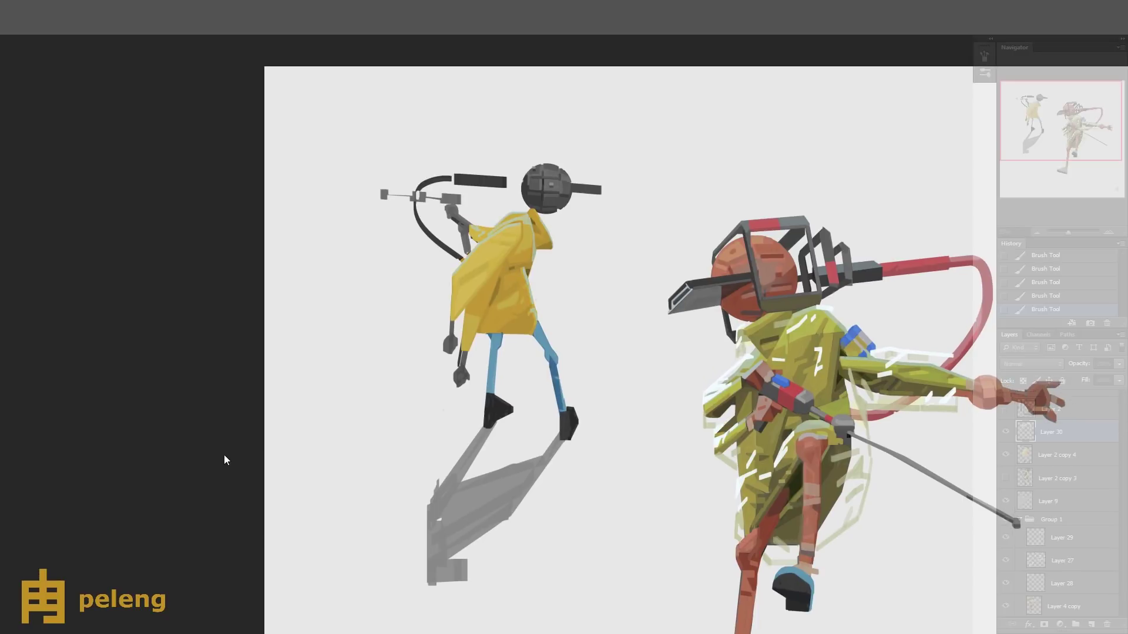
scroll(366, 378, "down", 1)
key("ctrl+minus")
key("ctrl+plus")
key("ctrl+plus")
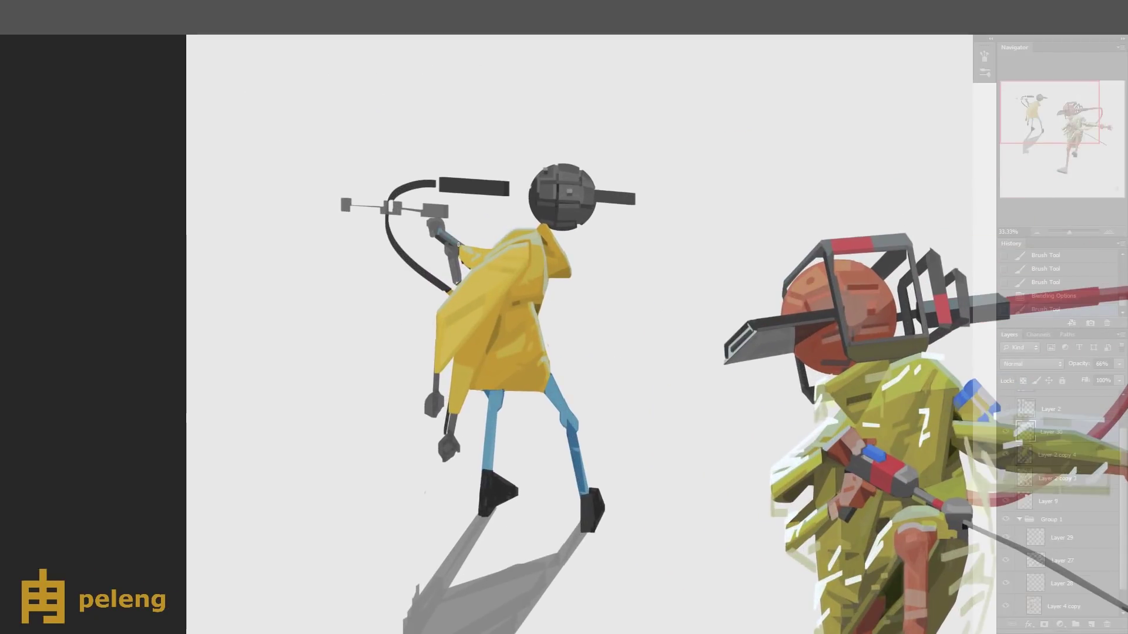
- Paint the small figure's raised forearm and hand blue and merge the highlight layer down into the figure layer
left_click_drag(458, 248, 438, 232)
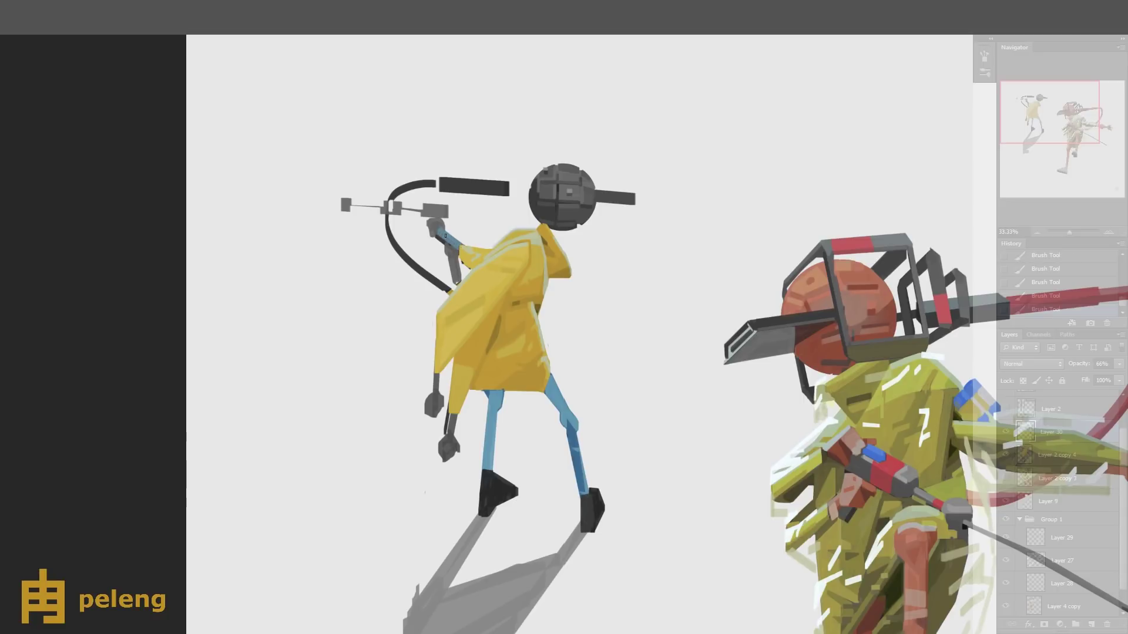
key("ctrl+e")
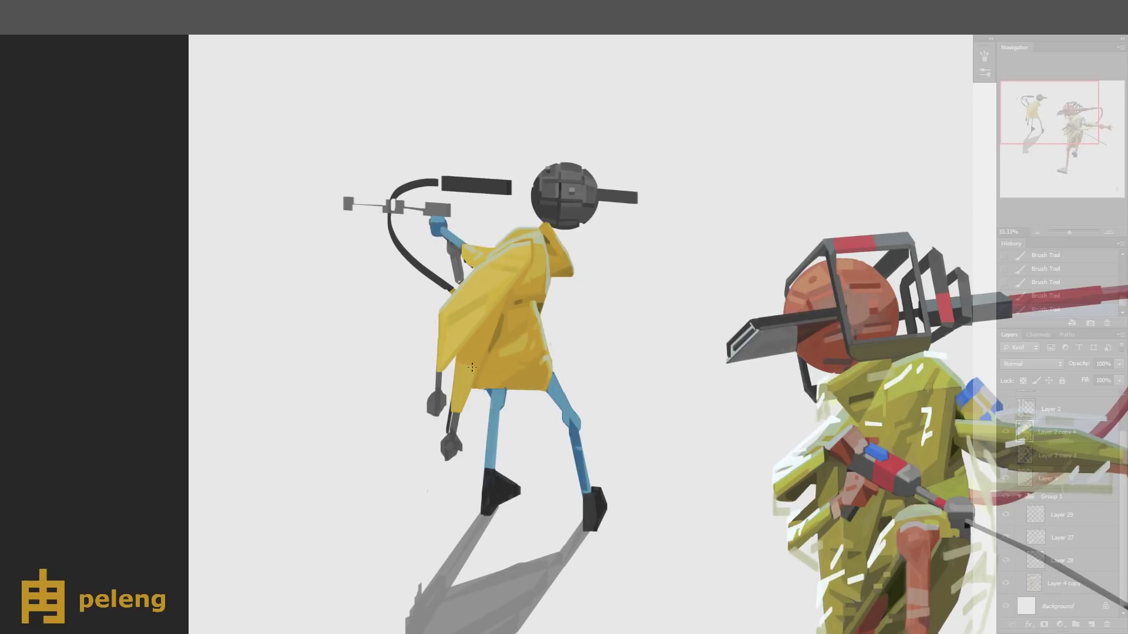
key("ctrl+minus")
key("ctrl+minus")
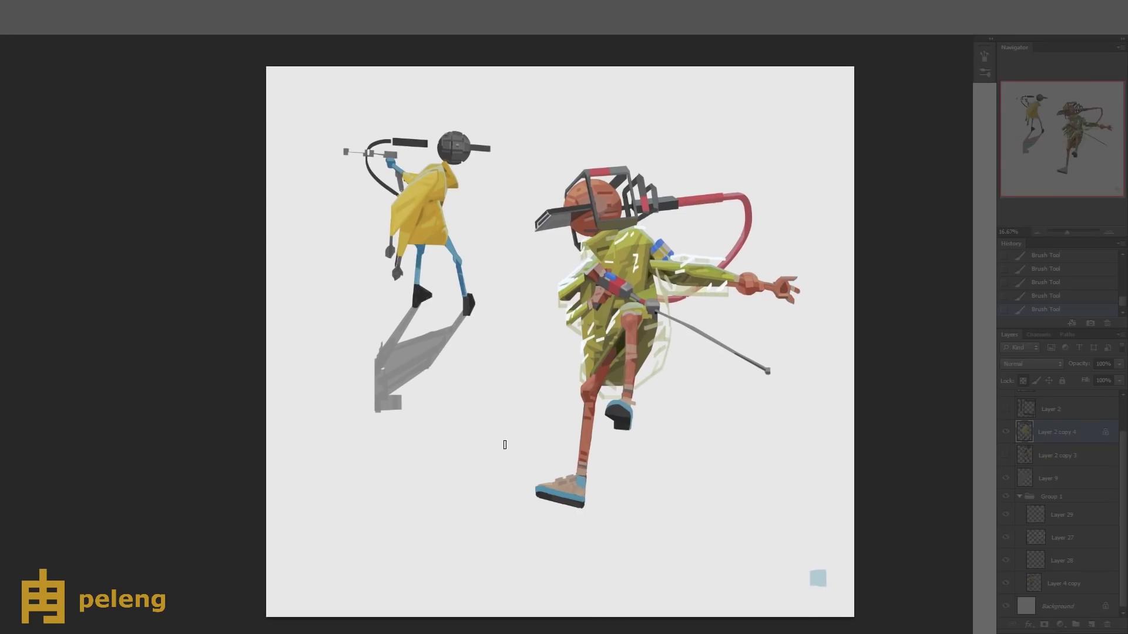
- Recolour both of the small figure's black boots tan, keeping the strokes inside the existing shapes
key("ctrl+plus")
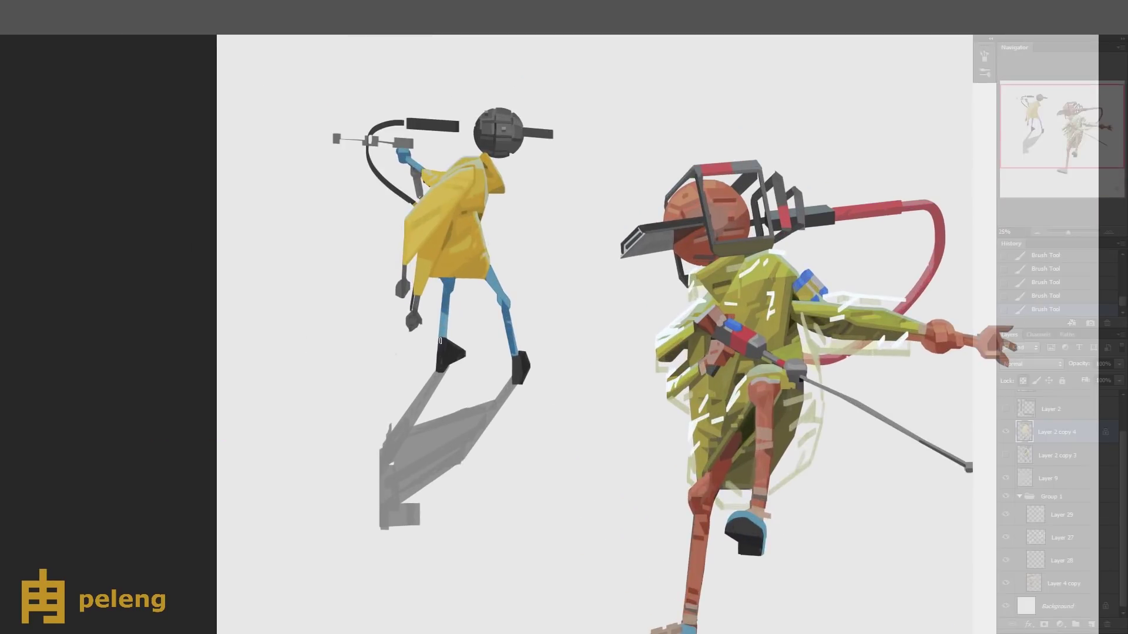
left_click(442, 341)
mouse_move(448, 363)
left_mouse_down()
mouse_move(441, 344)
mouse_move(467, 344)
left_mouse_up()
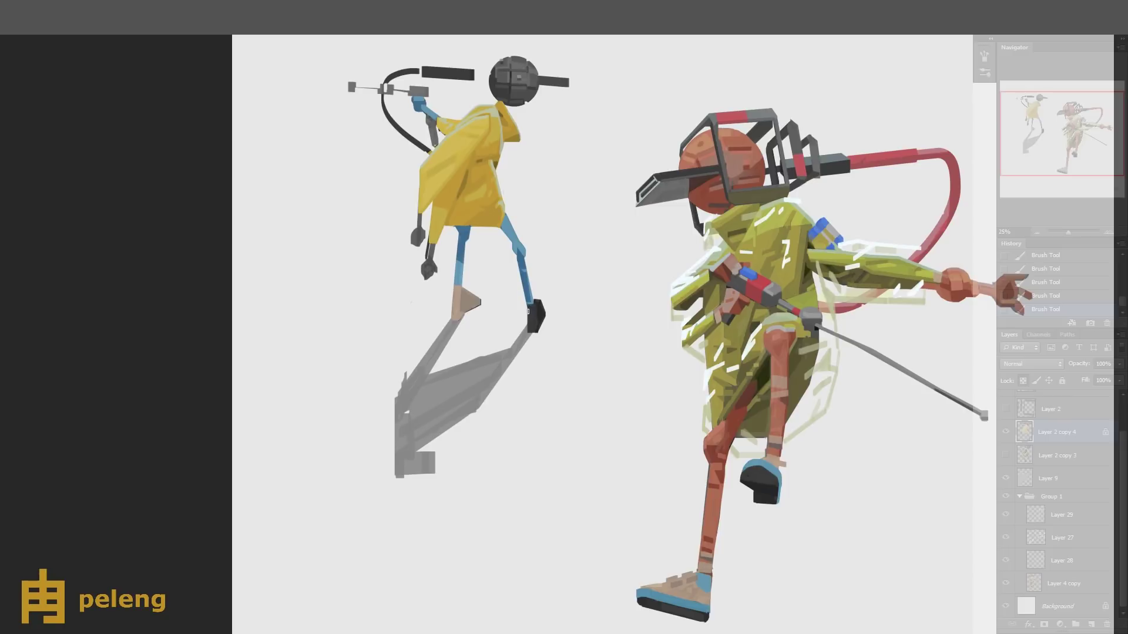
mouse_move(529, 306)
left_mouse_down()
mouse_move(535, 330)
mouse_move(537, 305)
left_mouse_up()
key("slash")
scroll(465, 278, "up", 1)
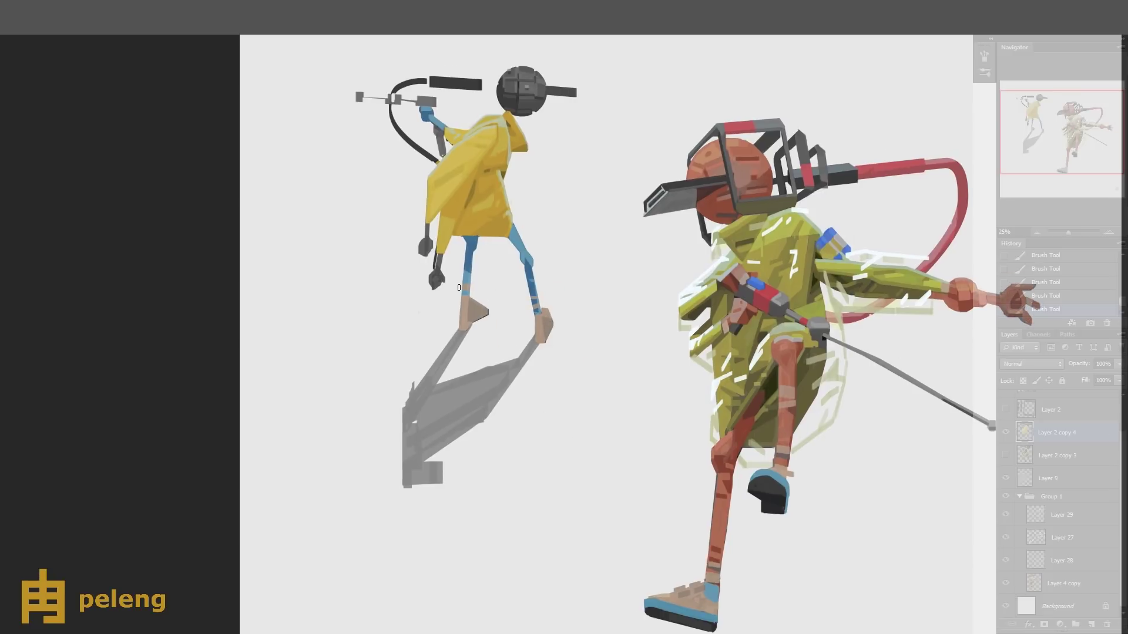
scroll(552, 385, "up", 1)
- Paint blue soles under both tan boots on a new layer
key("ctrl+alt+shift+n")
left_click_drag(457, 338, 470, 329)
left_click_drag(540, 346, 532, 351)
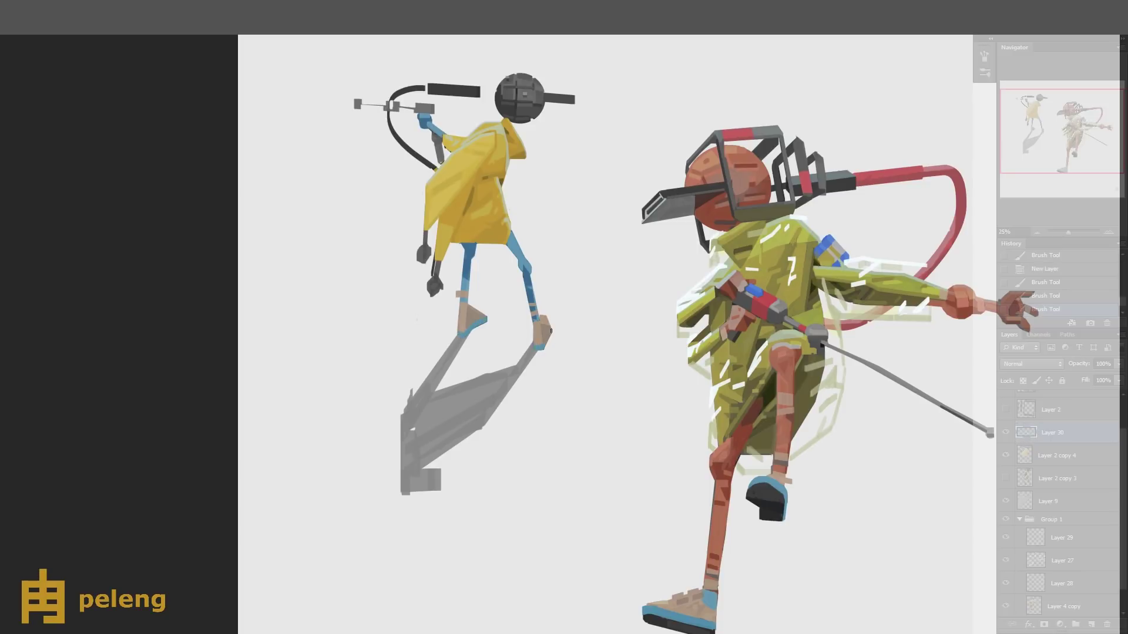
key("ctrl+minus")
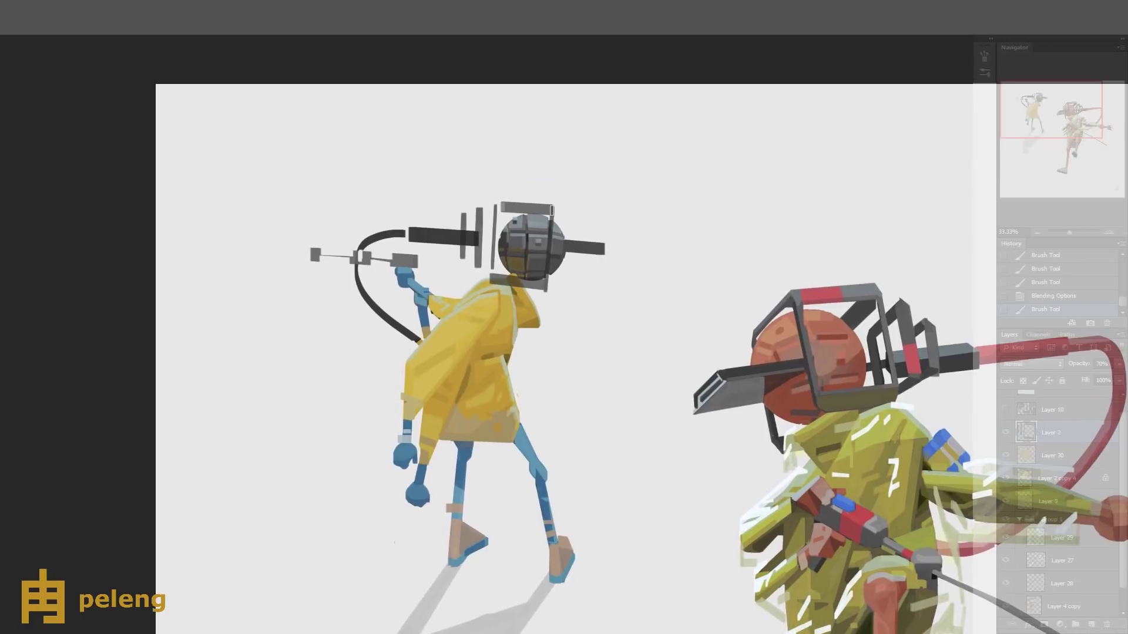
- Develop the grey cage around the small figure's head with a lighter upper bar and vertical struts, raising the layer's opacity
left_click_drag(551, 210, 498, 213)
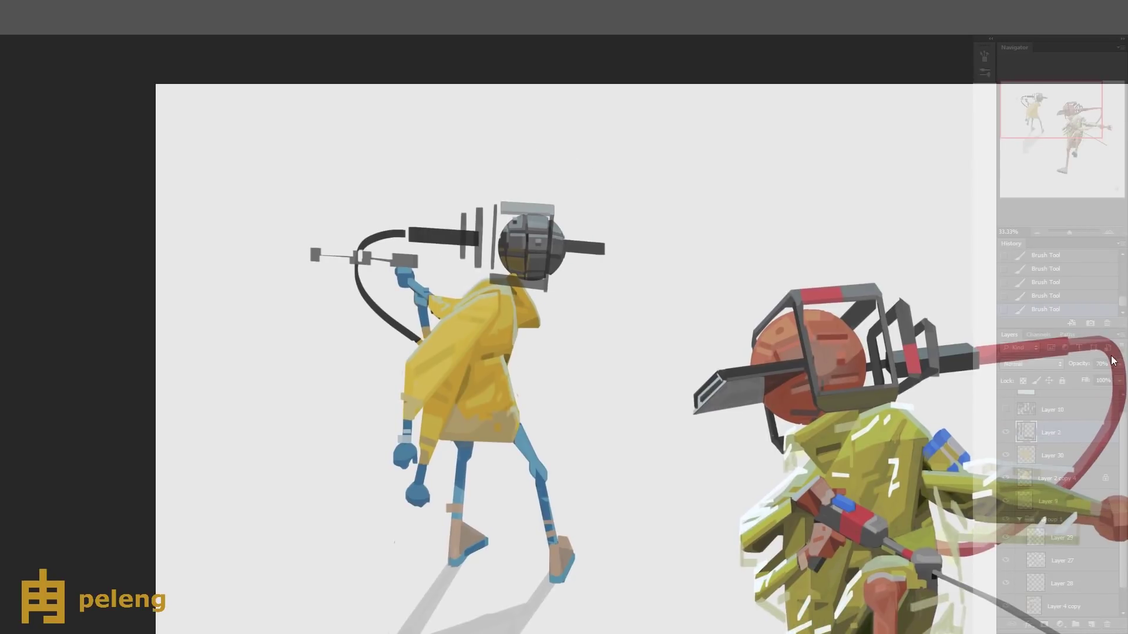
left_click_drag(1113, 362, 1122, 381)
scroll(504, 245, "up", 1)
mouse_move(550, 256)
left_mouse_down()
mouse_move(545, 318)
mouse_move(546, 237)
mouse_move(539, 261)
mouse_move(491, 308)
mouse_move(547, 326)
left_mouse_up()
key("e")
left_click_drag(501, 239, 494, 238)
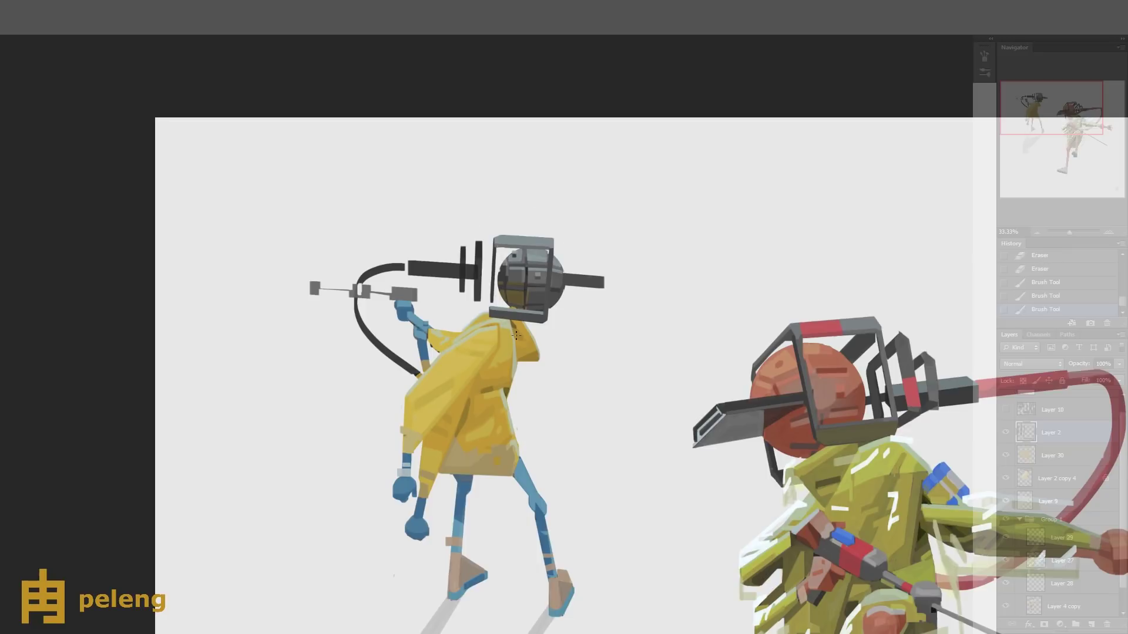
left_click_drag(495, 243, 491, 304)
- Shade the lower cage bar on a new reduced-opacity layer with sampled colour and merge it down
left_click(509, 241, "alt")
left_click(1091, 625)
left_click_drag(491, 315, 524, 314)
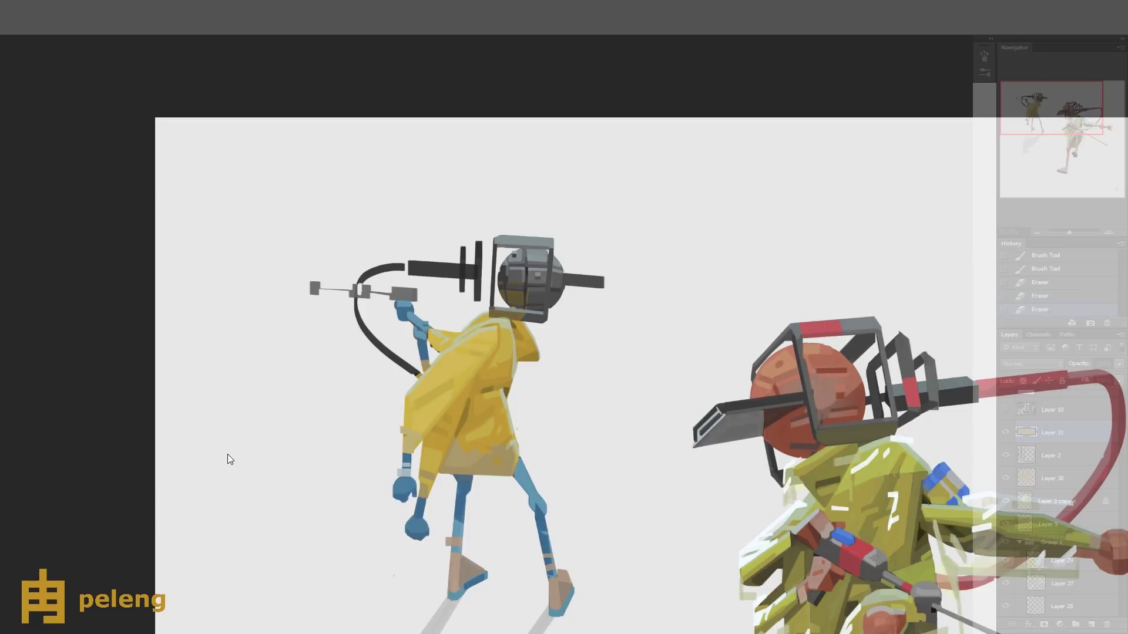
key("6")
key("1")
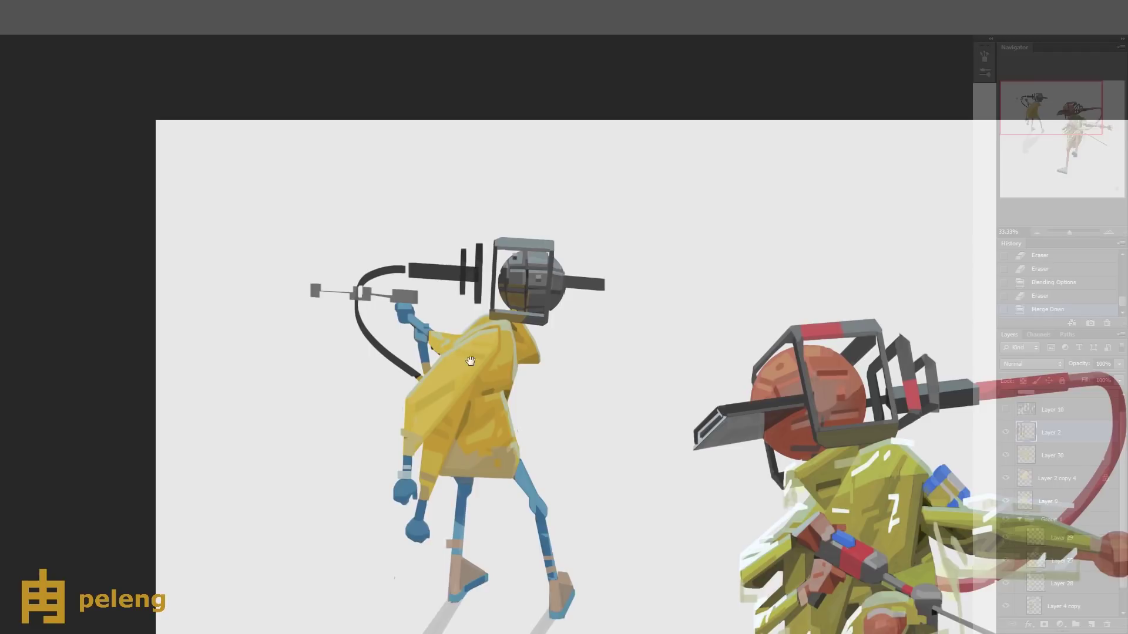
key("ctrl+e")
- Lighten the two upright plates on the small figure's dark hose connector with grey strokes
key("b")
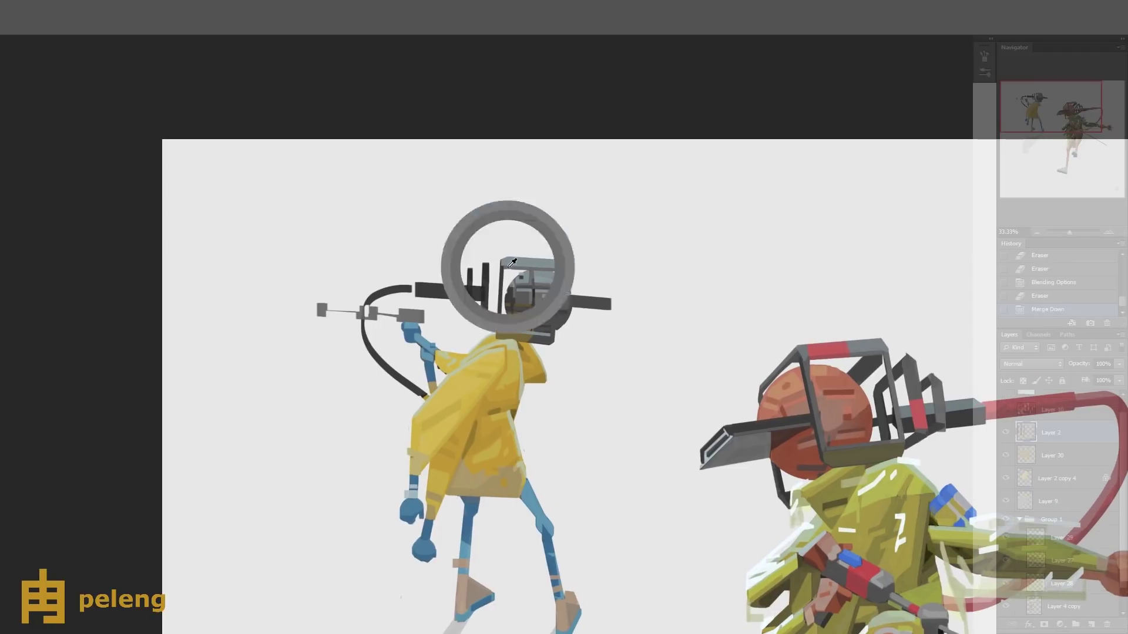
left_click_drag(486, 264, 487, 271)
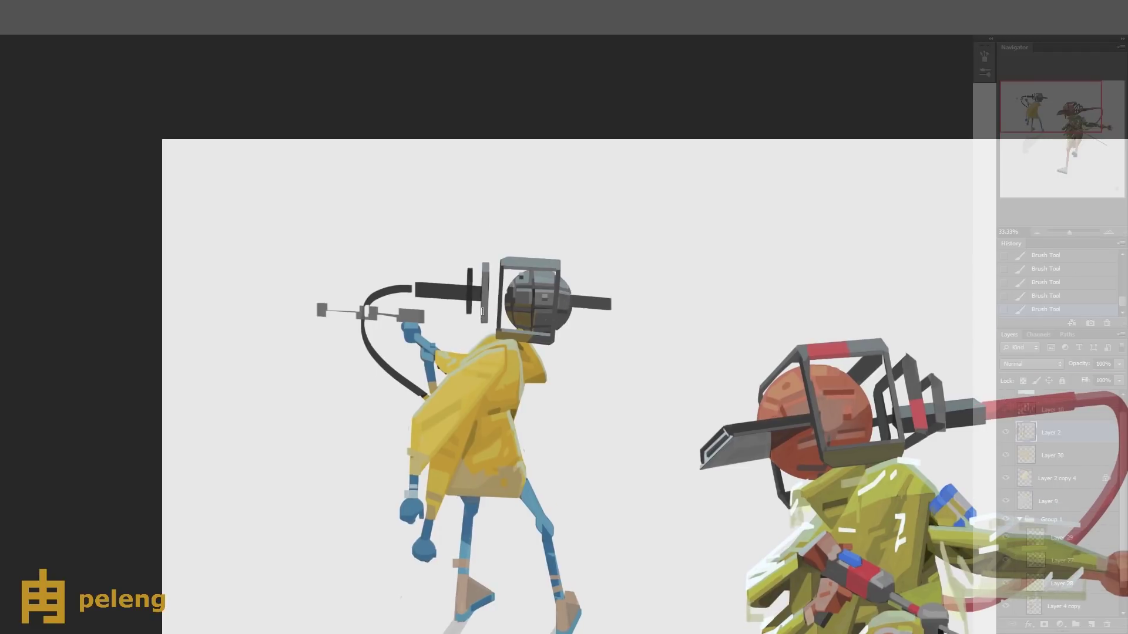
left_click_drag(469, 313, 469, 269)
- Paint yellow accents at the lower ends of the hose connector's upright plates on a new layer
left_click(1093, 625)
left_click_drag(468, 310, 468, 303)
left_click_drag(468, 310, 469, 303)
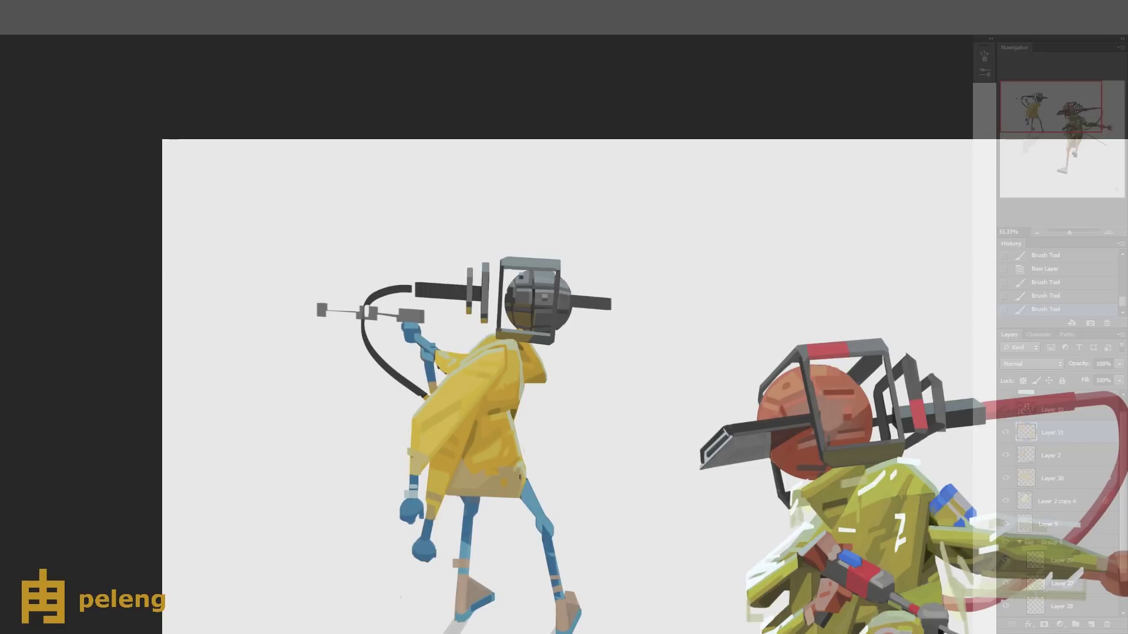
- Merge the yellow accents layer down and add brush touches between the hose connector and the small figure's cage on Layer 2 copy 4
key("ctrl+e")
left_click(1058, 478)
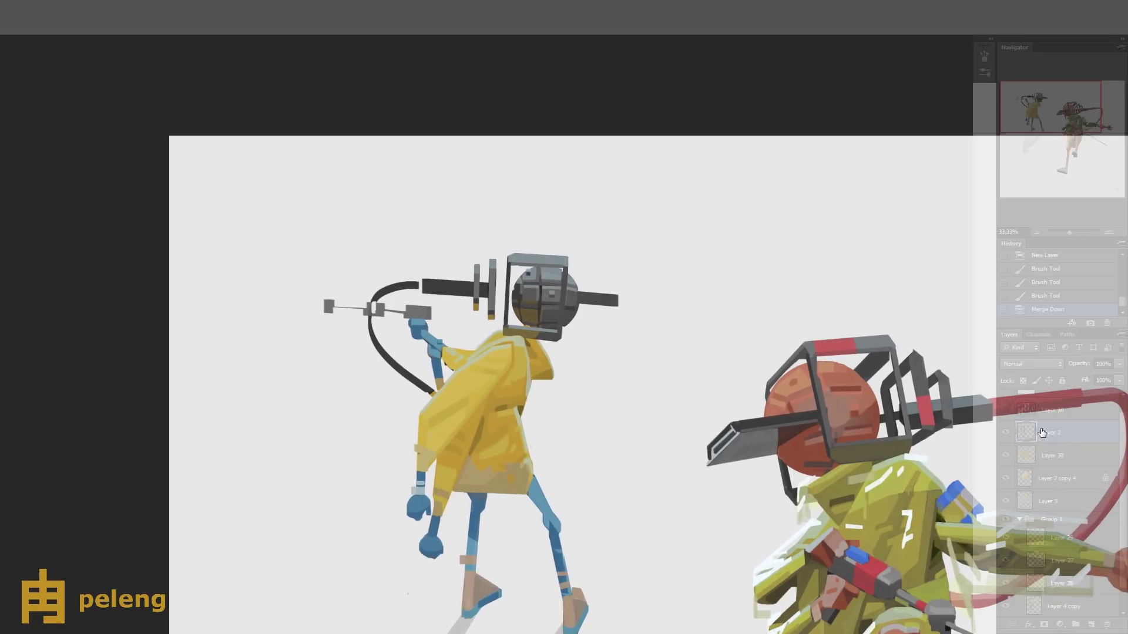
mouse_move(485, 279)
left_mouse_down()
mouse_move(492, 288)
mouse_move(452, 293)
mouse_move(515, 303)
mouse_move(515, 337)
left_mouse_up()
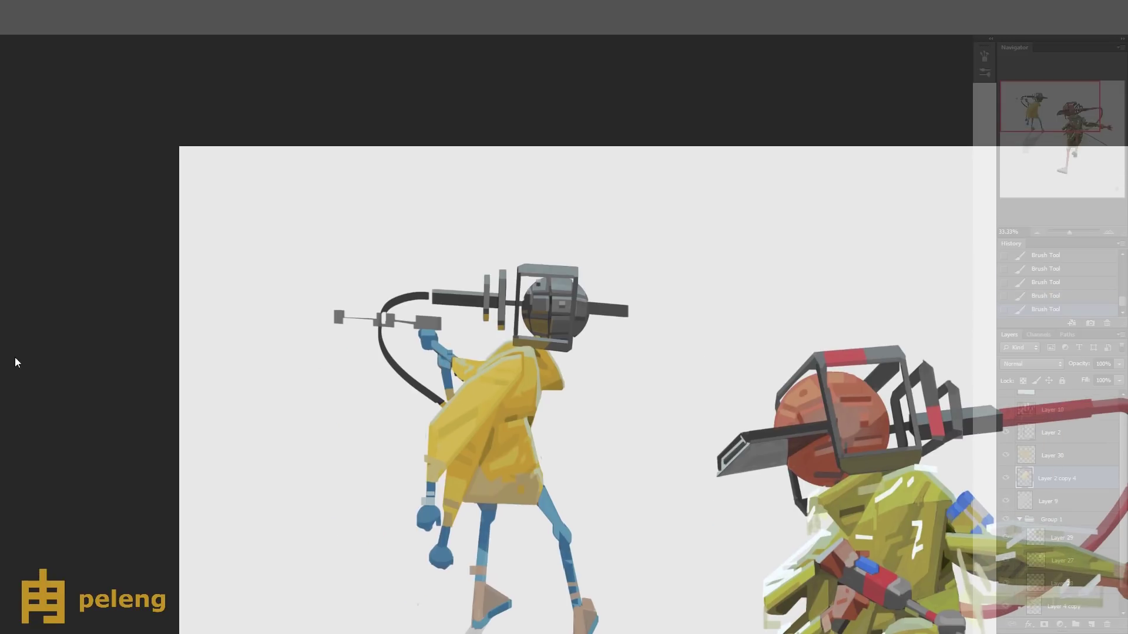
scroll(448, 374, "down", 1)
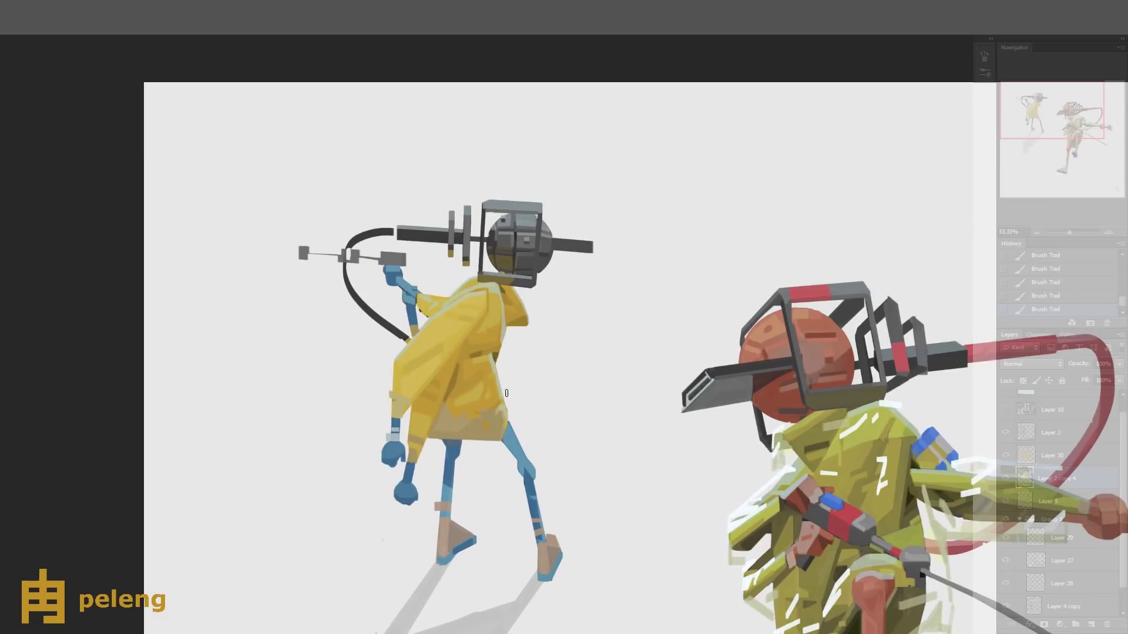
- Draw a curved Pen path along the small figure's hose, from the dark connector to the raincoat's back, on a new layer
key("ctrl+shift+alt+n")
key("p")
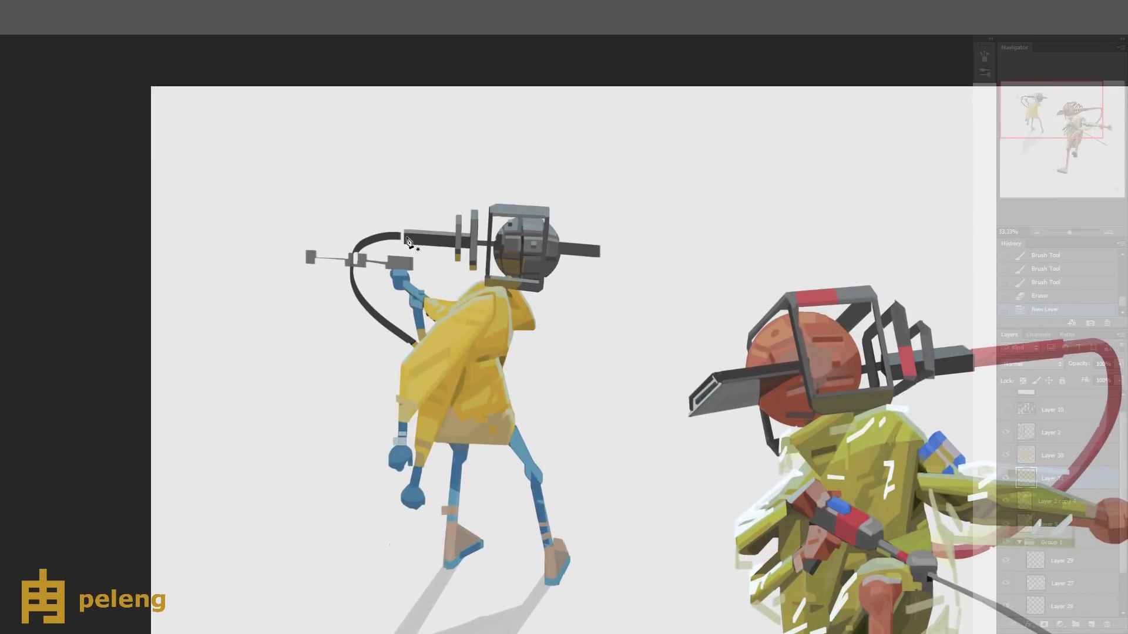
mouse_move(412, 238)
left_mouse_down()
mouse_move(385, 236)
mouse_move(352, 291)
left_mouse_up()
mouse_move(431, 355)
left_mouse_down()
mouse_move(449, 366)
mouse_move(432, 355)
left_mouse_up()
left_click_drag(352, 291, 352, 303)
left_click_drag(351, 253, 352, 235)
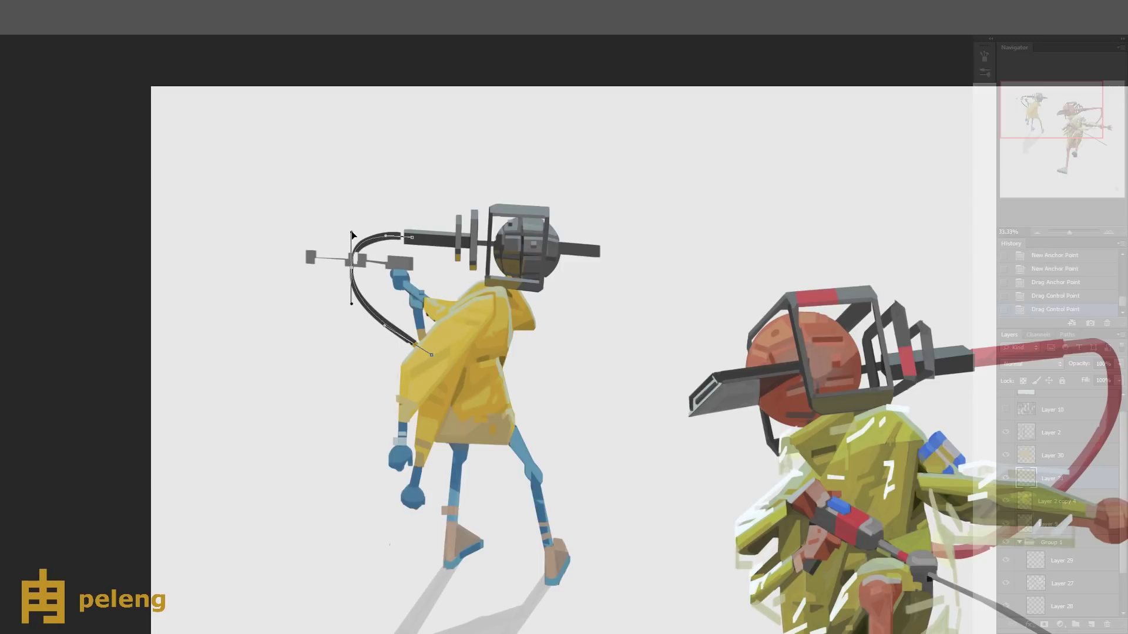
left_click_drag(493, 528, 493, 529)
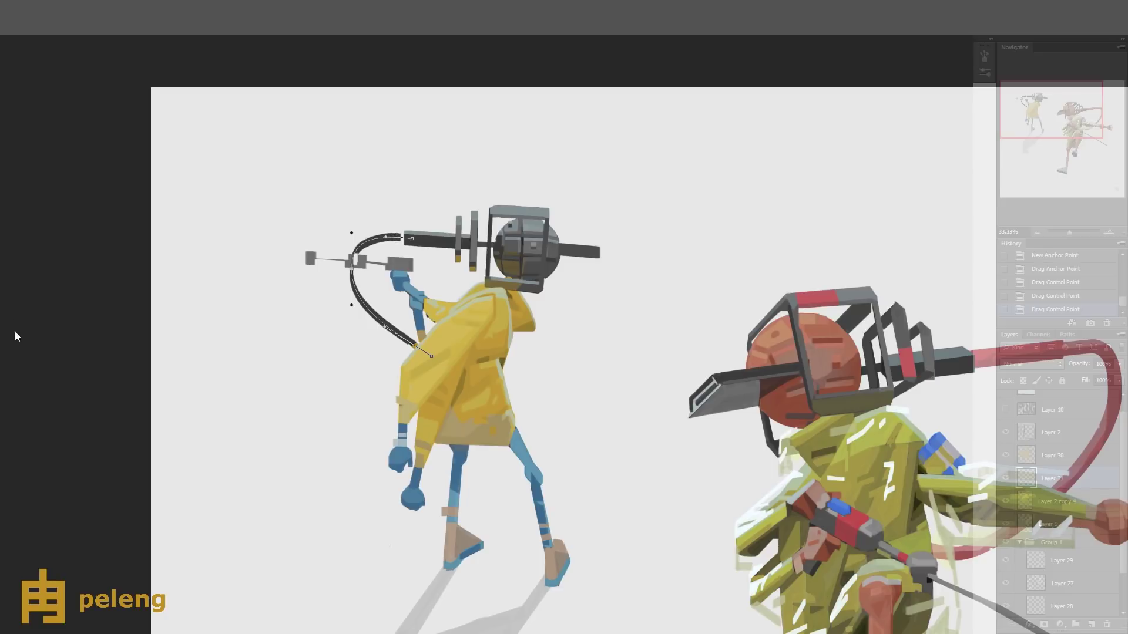
- Stroke the path as a thicker dark hose, delete the path and trim the hose with the eraser
key("Return")
key("Delete")
left_click_drag(405, 314, 413, 339)
left_click(396, 229)
left_click(410, 339)
key("ctrl+alt+z")
key("ctrl+alt+z")
key("ctrl+alt+z")
key("ctrl+alt+z")
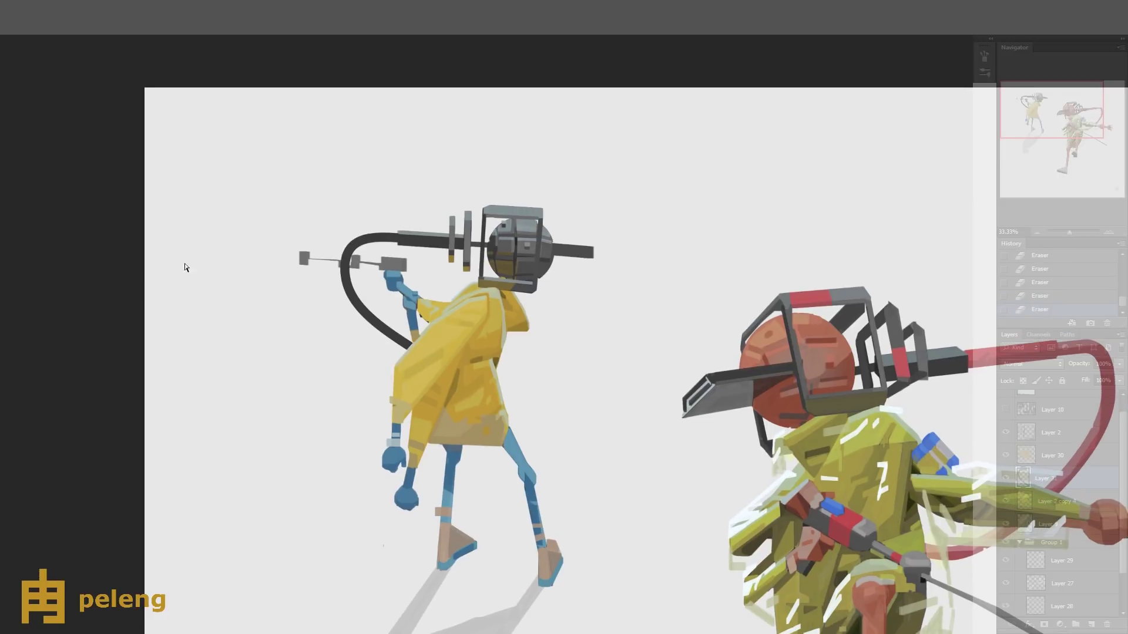
- Recolour the small figure's hose blue with transparency locked and shade it in lighter and darker blue
key("/")
mouse_move(423, 353)
left_mouse_down()
mouse_move(405, 238)
mouse_move(402, 247)
left_mouse_up()
mouse_move(347, 294)
left_mouse_down()
mouse_move(405, 353)
mouse_move(367, 297)
left_mouse_up()
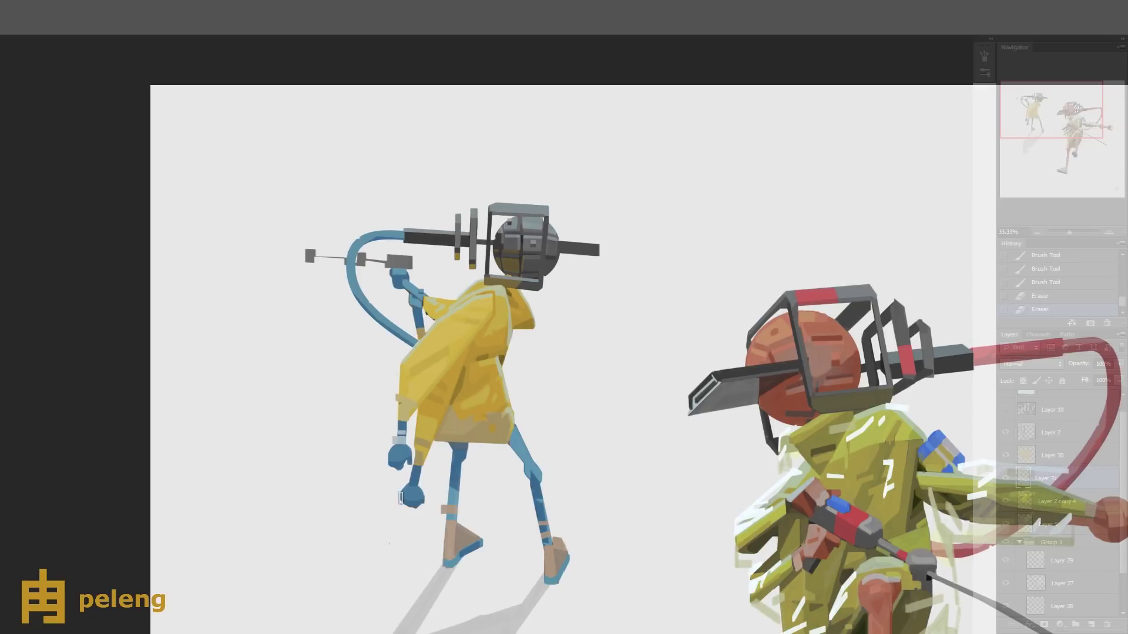
- On the layer below, tint the dark hose connector's underside yellowish and paint a light split along the rod behind the head
key("alt+bracketleft")
left_click_drag(475, 250, 406, 243)
mouse_move(622, 288)
left_mouse_down()
mouse_move(592, 287)
mouse_move(530, 249)
left_mouse_up()
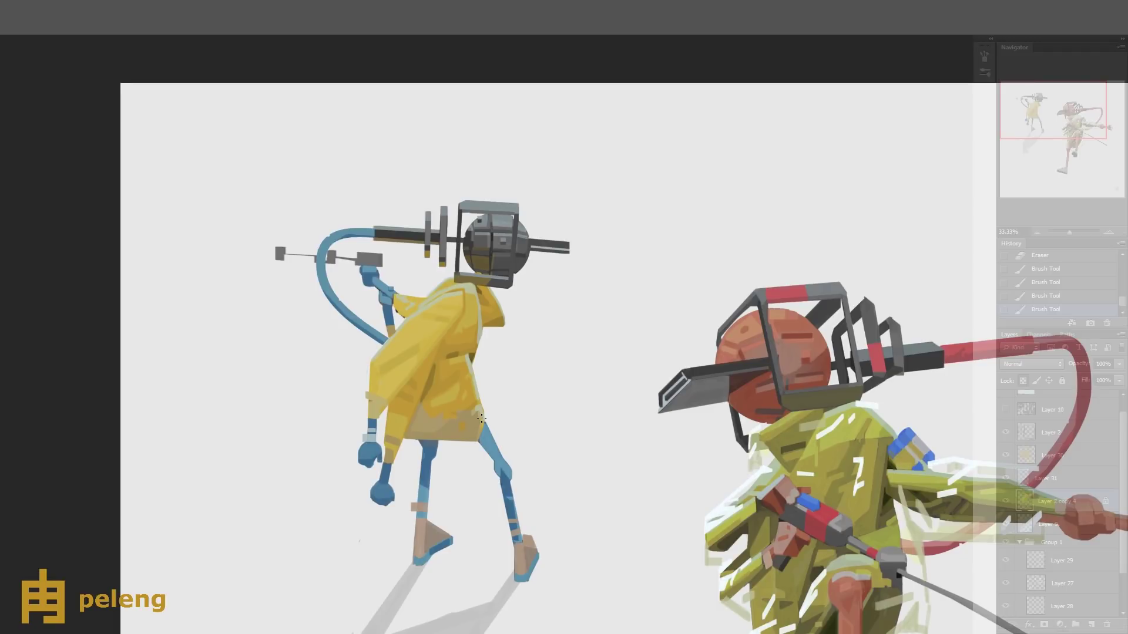
left_click_drag(481, 418, 489, 422)
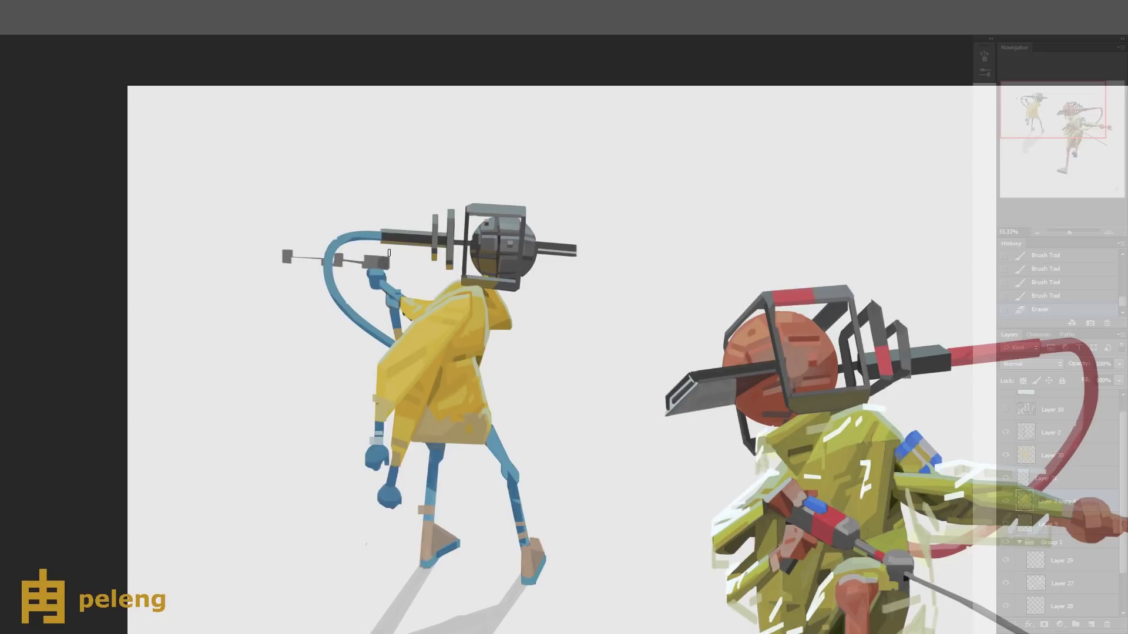
- Reshape the handheld tool by erasing its boxy blocks and thin rod, and paint a tapered grip, a round grey disc and an end block
left_click(370, 260)
left_click(361, 262)
left_click_drag(341, 261, 365, 271)
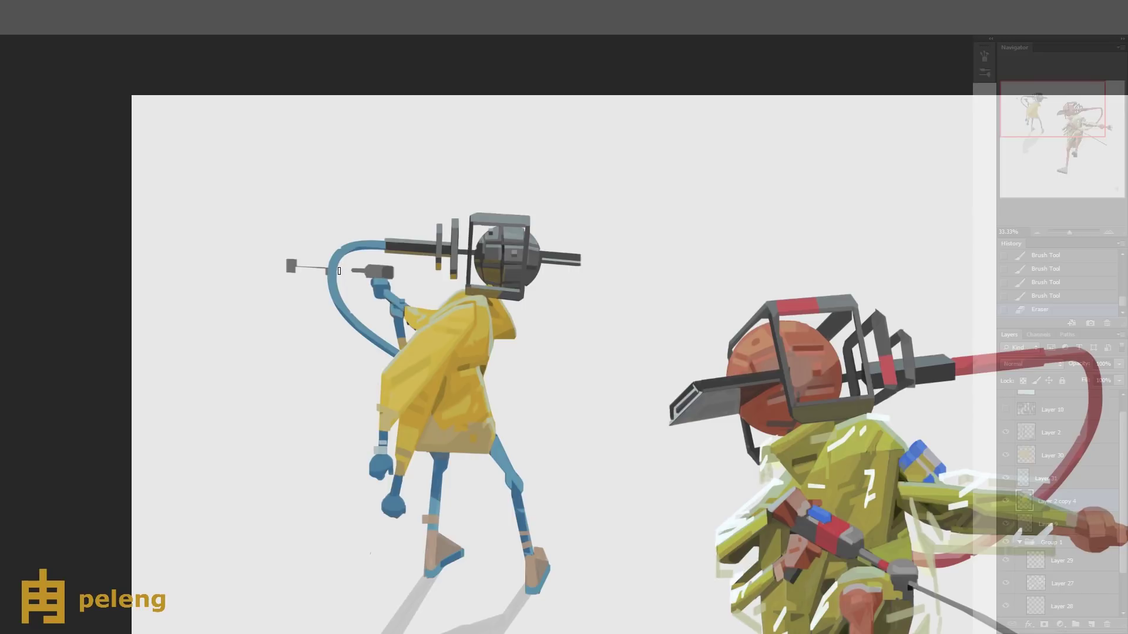
left_click_drag(312, 355, 316, 354)
left_click(355, 269)
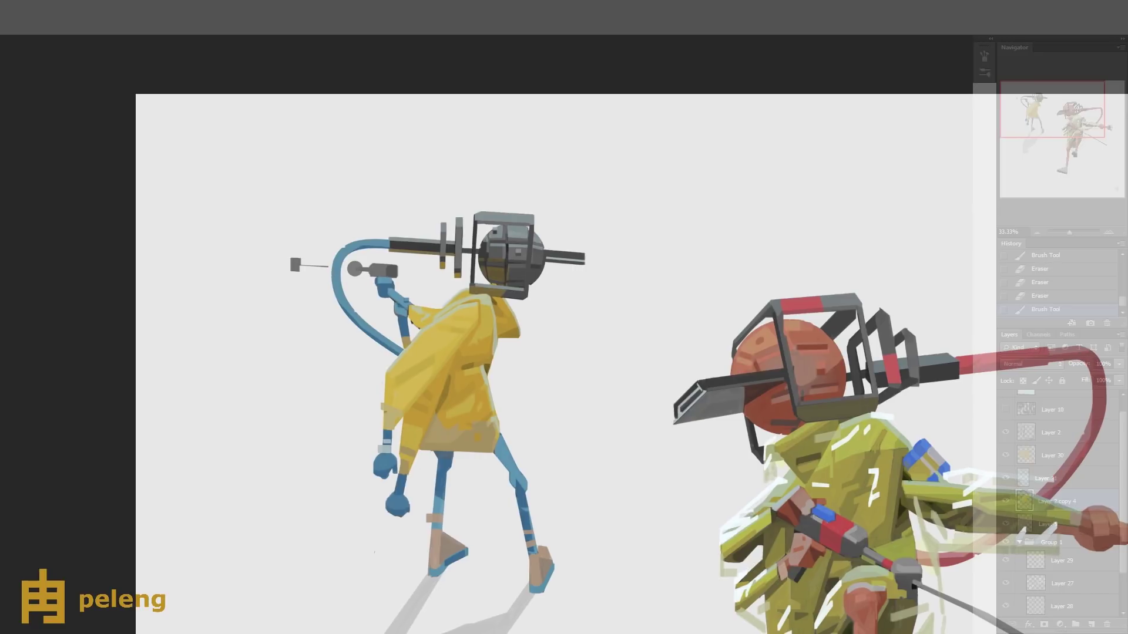
left_click(1047, 295)
left_click_drag(361, 159, 362, 157)
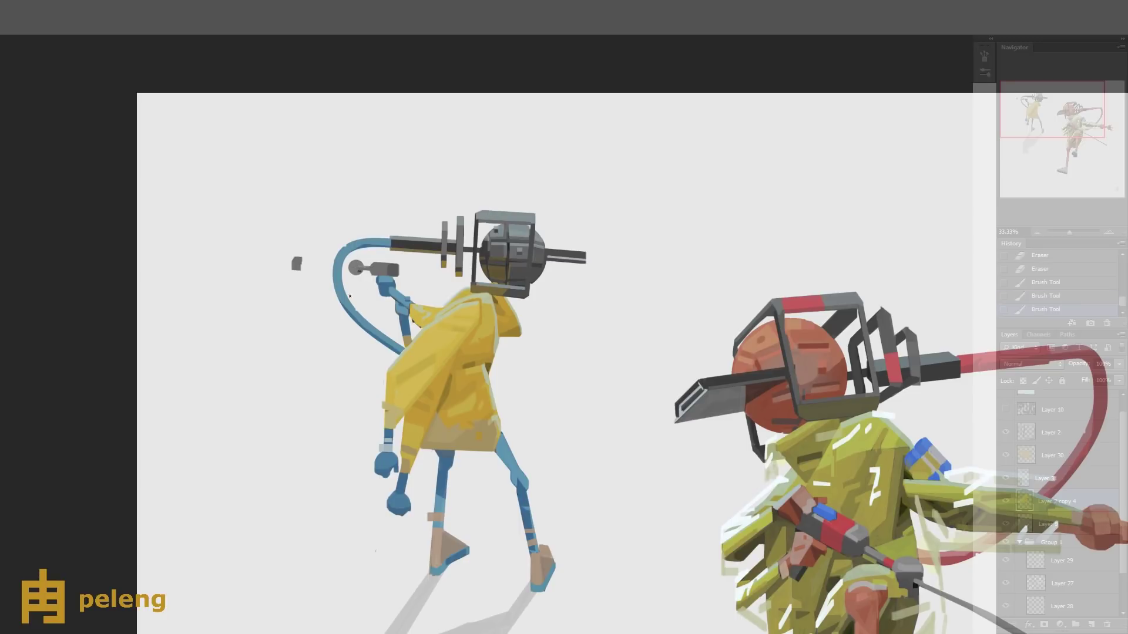
- Paint the tool's grey shaft on a new layer behind, merge it down, and add dark end-block and red grip details
key("ctrl+alt+shift+n")
key("ctrl+[")
left_click_drag(350, 268, 296, 266)
key("ctrl+e")
left_click(302, 262)
left_click(306, 265)
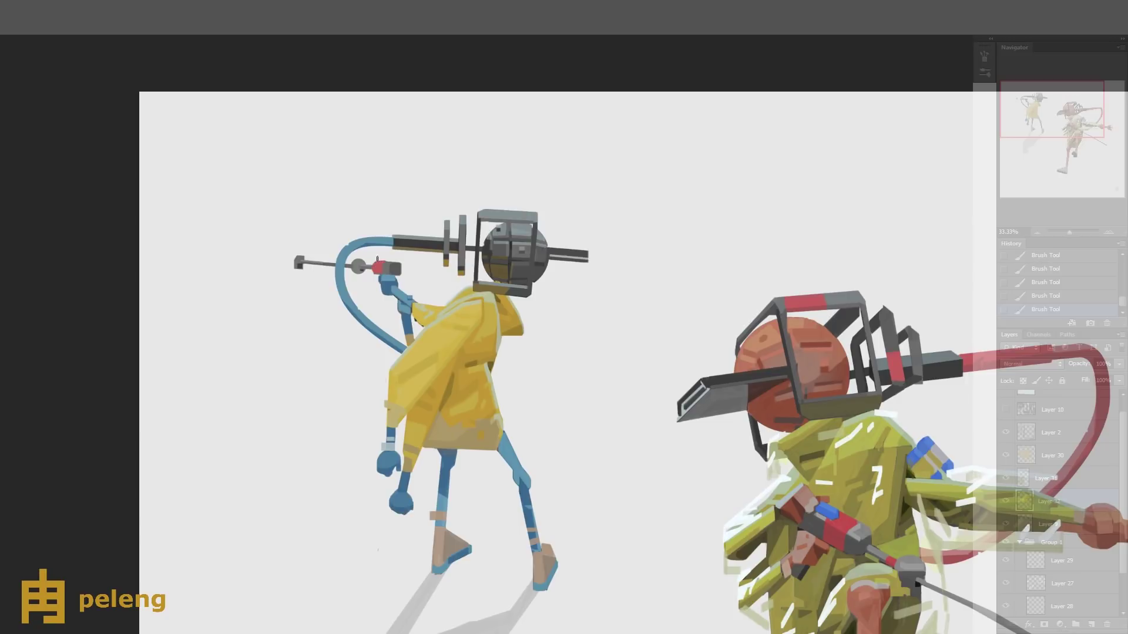
left_click(449, 239)
left_click(449, 239)
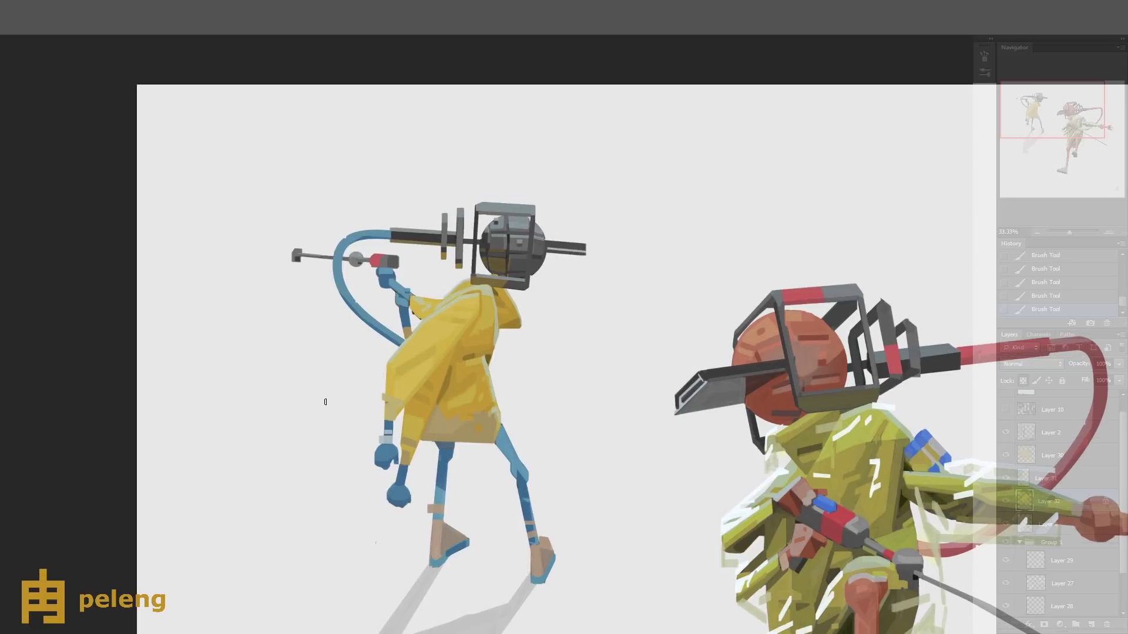
- Raise the small figure's shadow layer to 100% opacity and rework the cast shadow into a cleaner solid grey shape
scroll(326, 401, "down", 2)
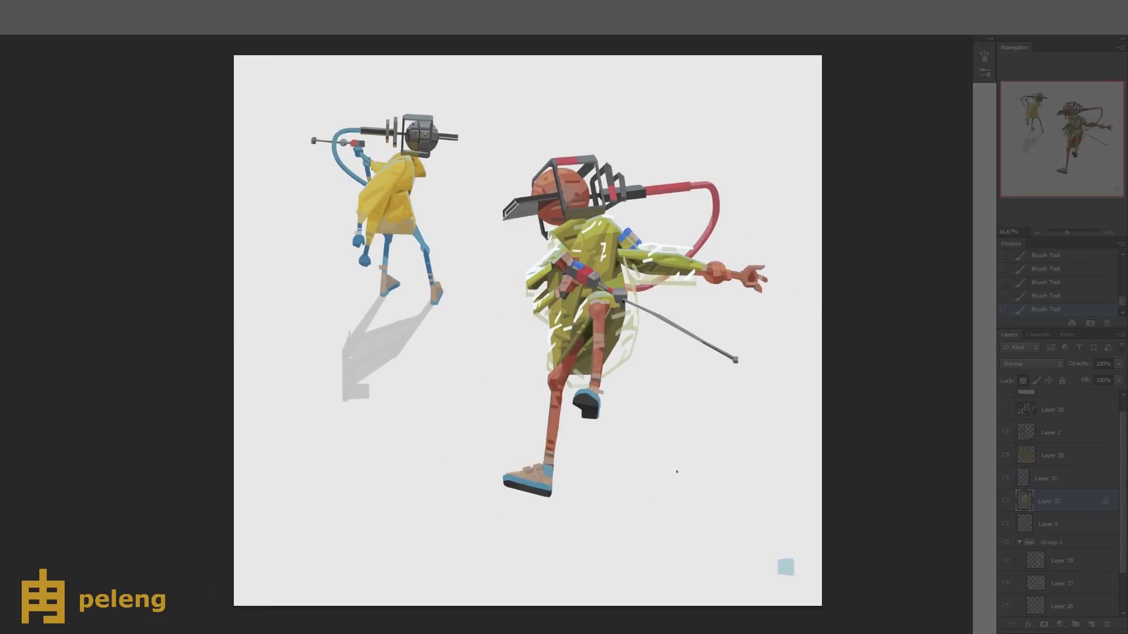
key("0")
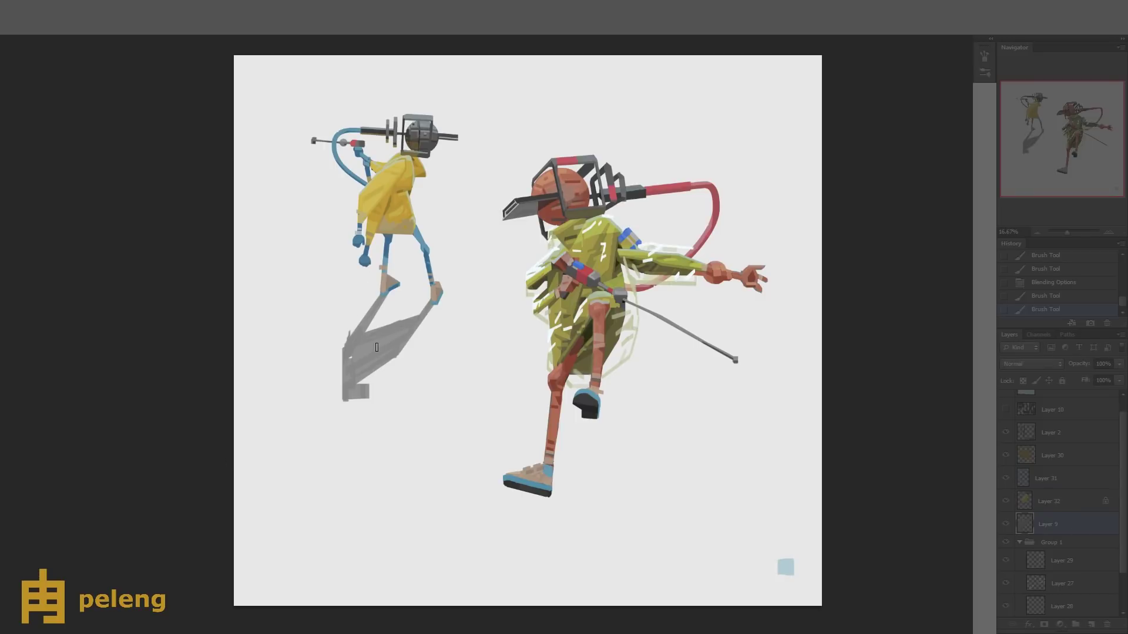
key("ctrl+alt+z")
key("ctrl+alt+z")
key("ctrl+alt+z")
key("ctrl+alt+z")
key("ctrl+alt+z")
left_click_drag(343, 350, 350, 403)
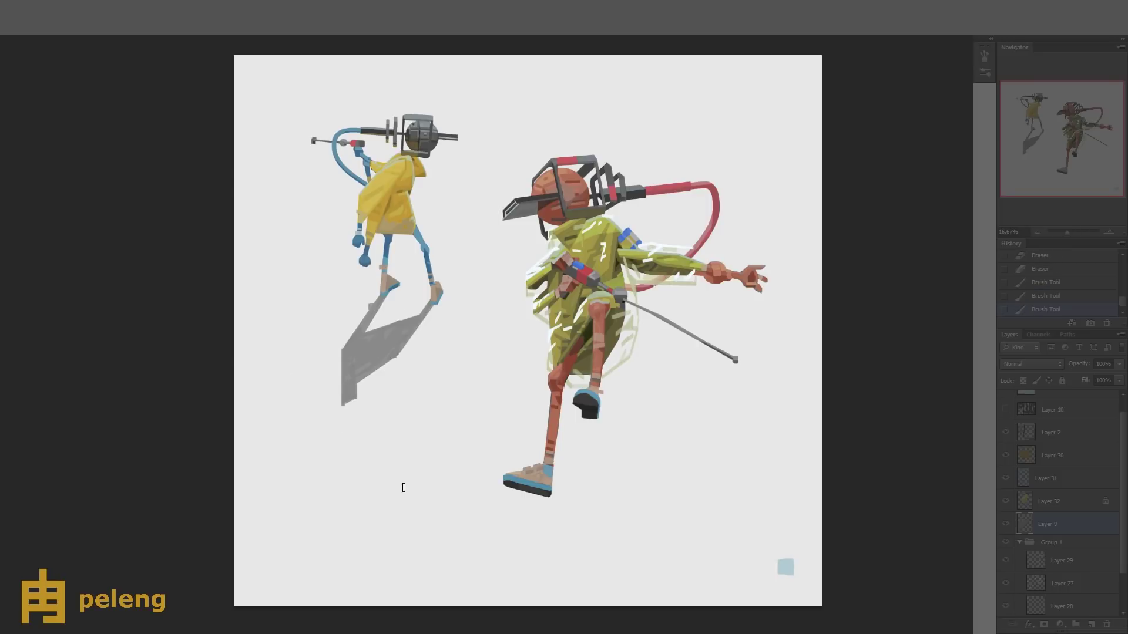
left_click_drag(344, 394, 355, 404)
- Lighten the far end of the small figure's shadow with transparency locked and set the layer's opacity to 37%
key("/")
key("]")
key("]")
key("]")
key("]")
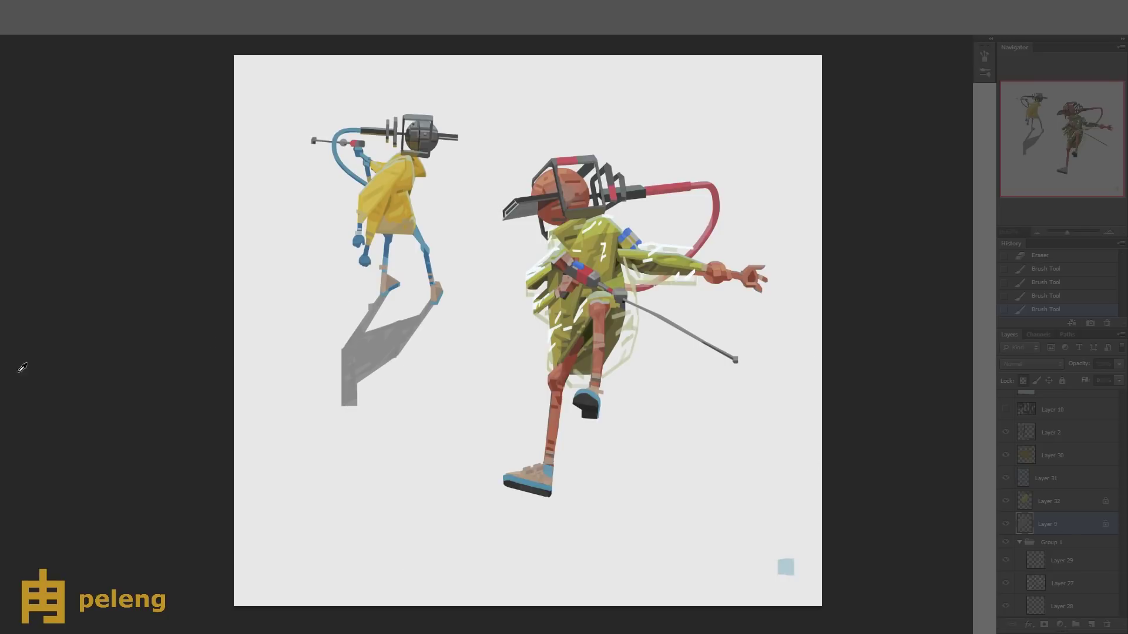
left_click_drag(399, 391, 351, 321)
key("[")
key("[")
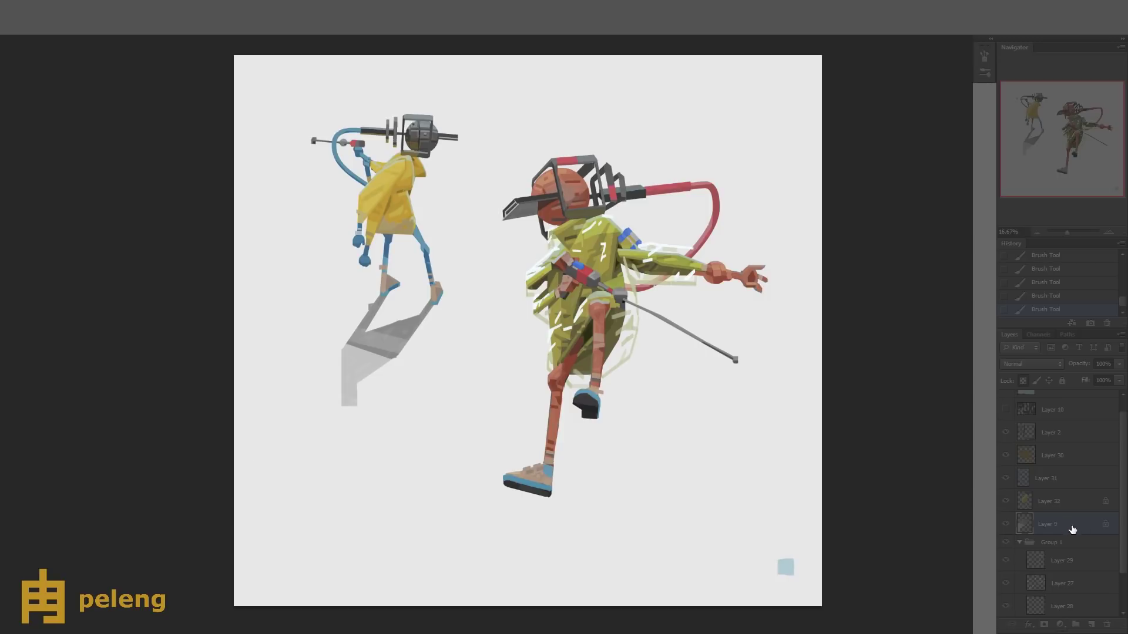
key("3")
key("7")
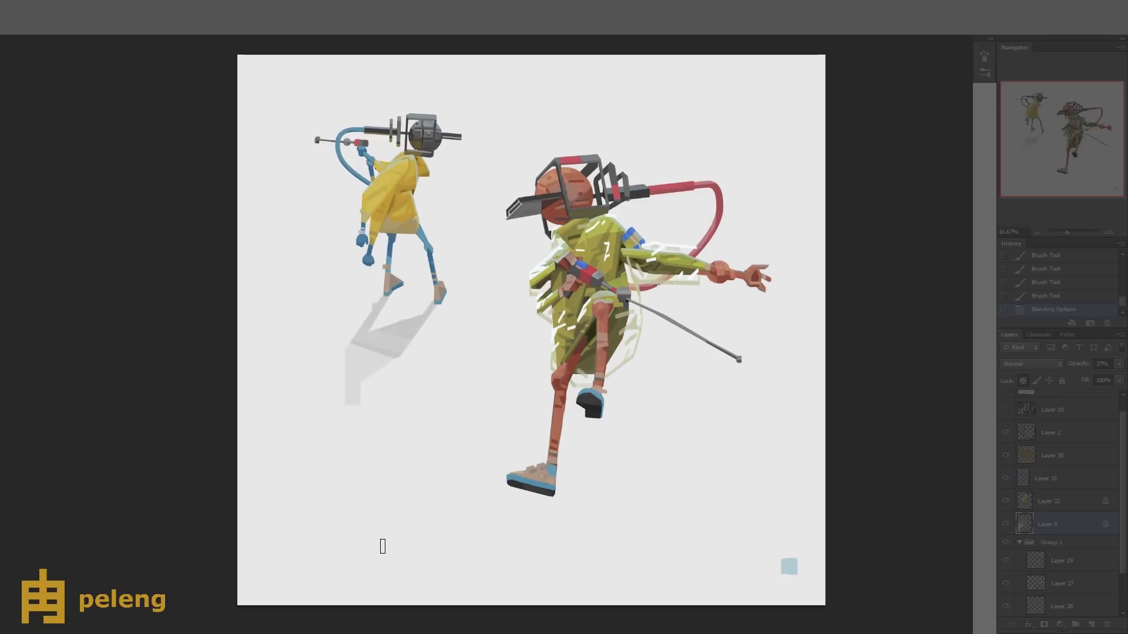
- Block in a pale blue upright rectangle behind the small figure on a new layer, using straight brush strokes
key("ctrl+shift+alt+n")
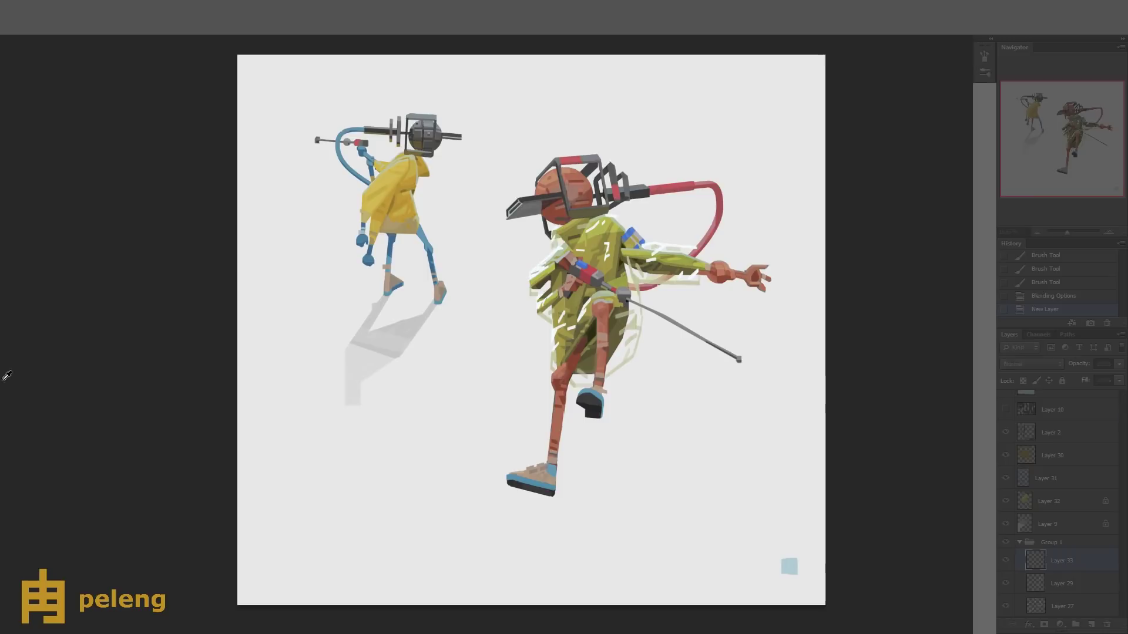
left_click_drag(343, 223, 344, 237)
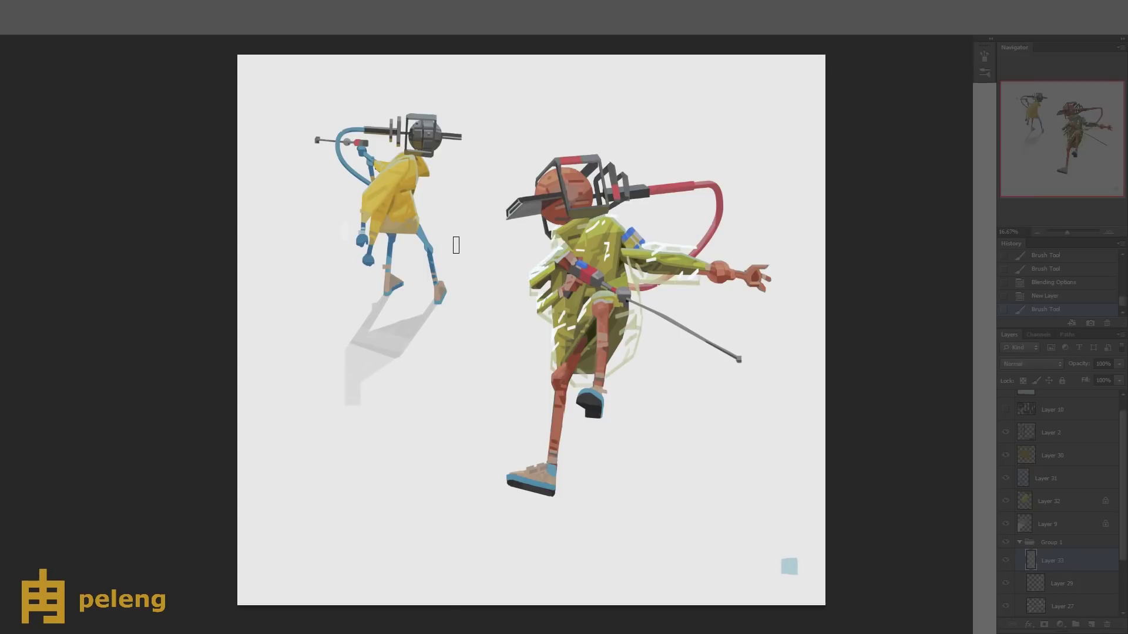
left_click(444, 230, "shift")
left_click(444, 100, "shift")
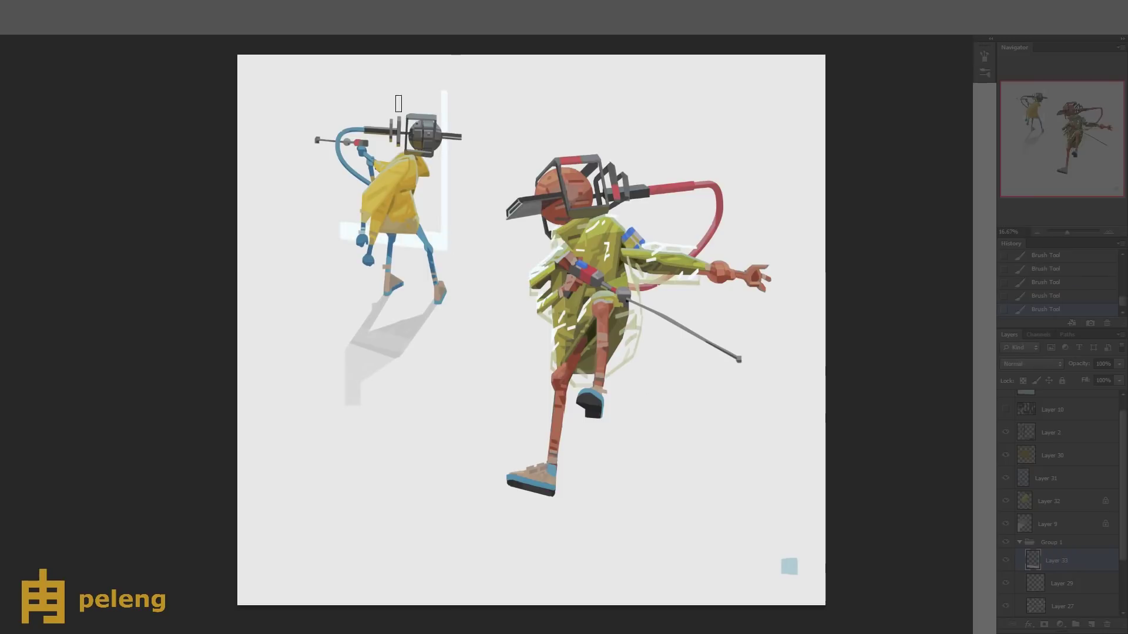
key("]")
key("]")
left_click(352, 104, "shift")
- Extend the pale blue panel to the canvas's upper edge, straighten its sides and move its layer above Group 1
scroll(358, 53, "up", 3)
left_click_drag(428, 221, 416, 393)
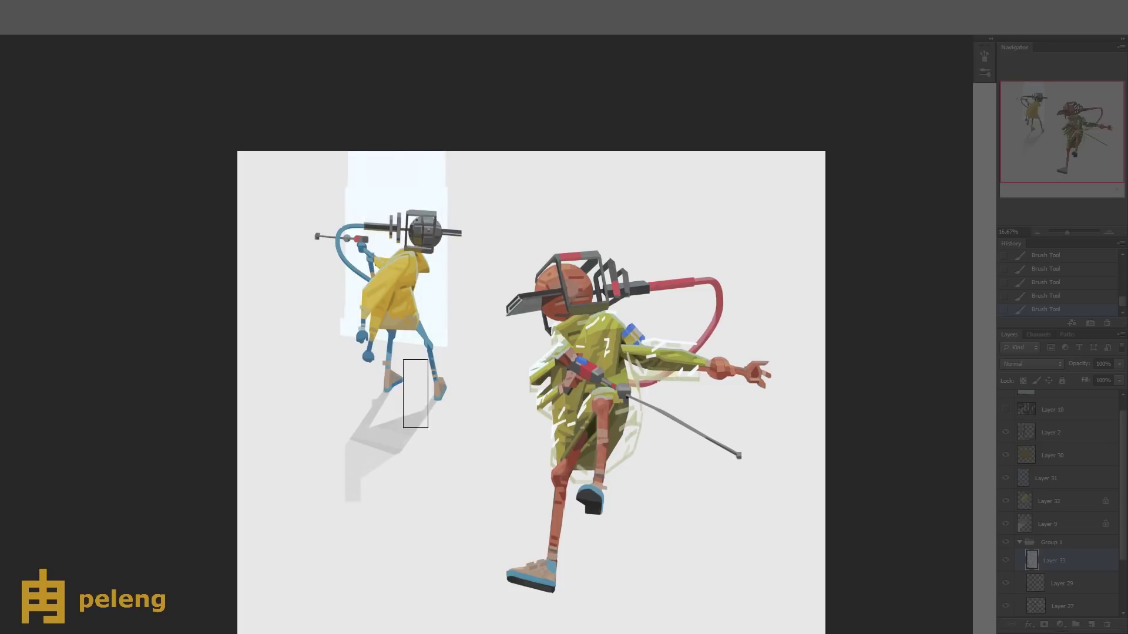
key("e")
left_click_drag(342, 318, 347, 323)
key("b")
left_click_drag(346, 226, 345, 151)
left_click_drag(443, 156, 446, 188)
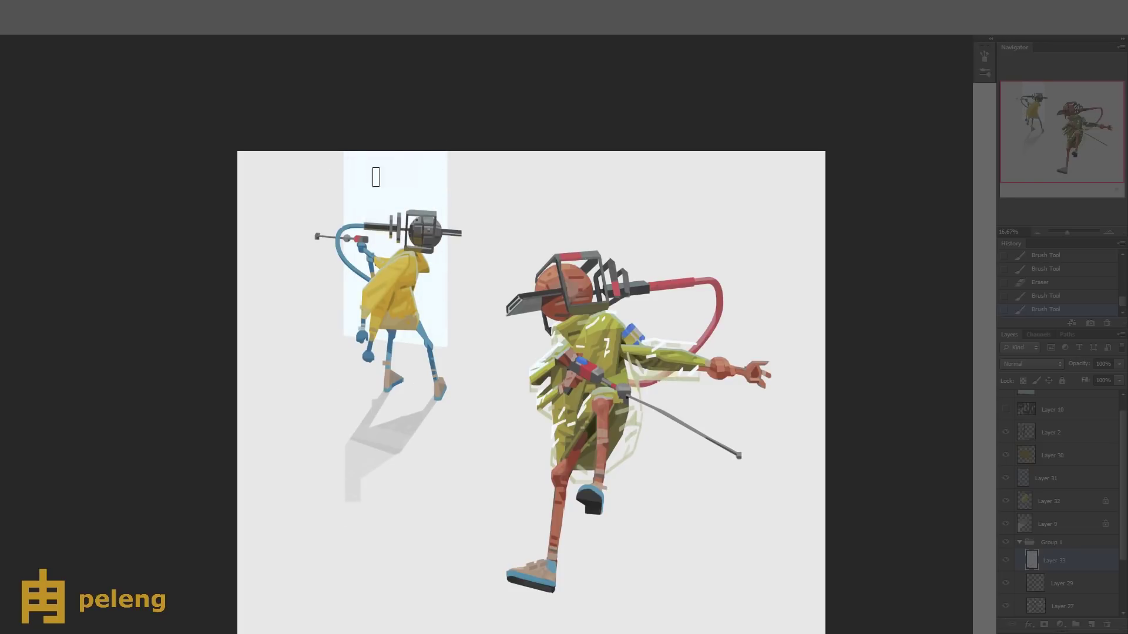
left_click(376, 176)
key("ctrl+minus")
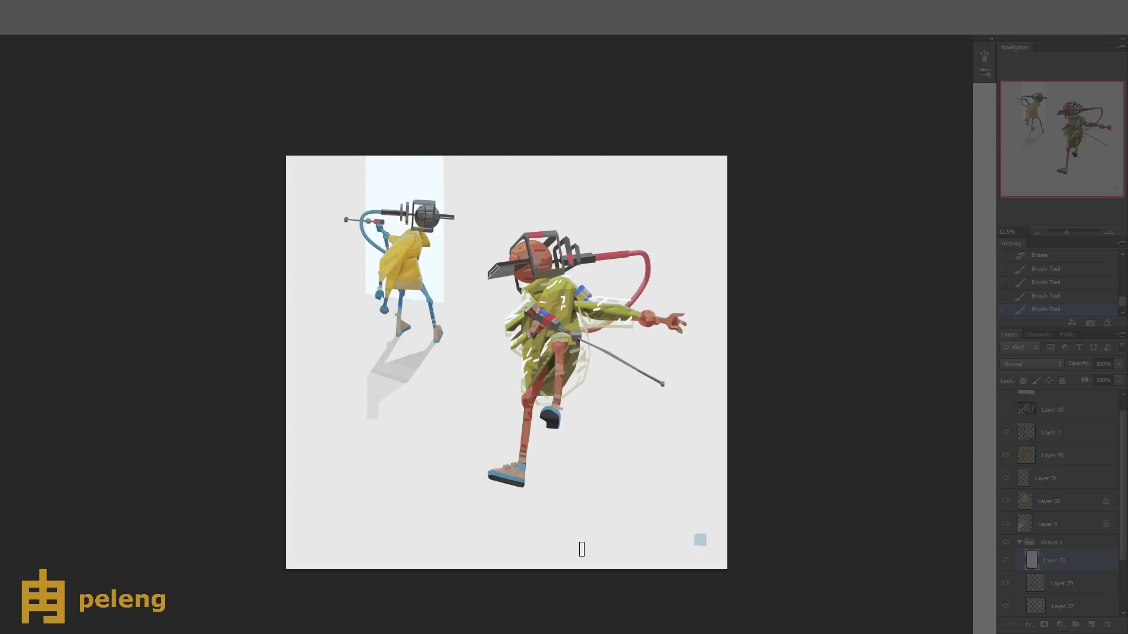
scroll(1059, 494, "down", 3)
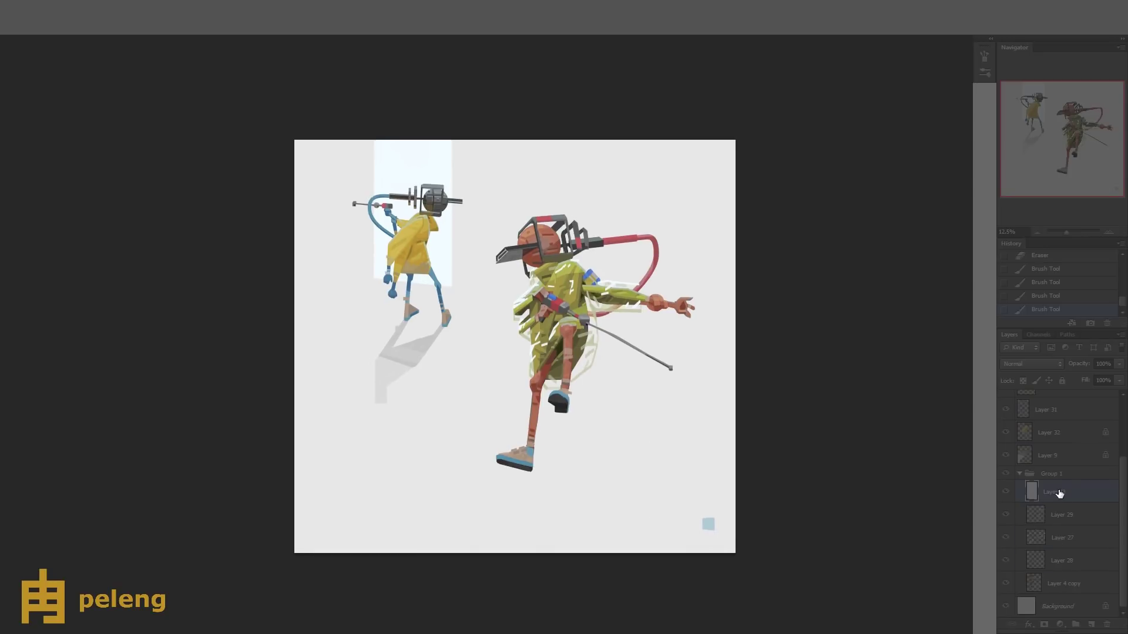
left_click_drag(1060, 494, 1057, 467)
- Try a wide pale blue block behind the large figure's legs on a new layer beneath the group
left_click(1090, 624)
left_click_drag(573, 407, 714, 407)
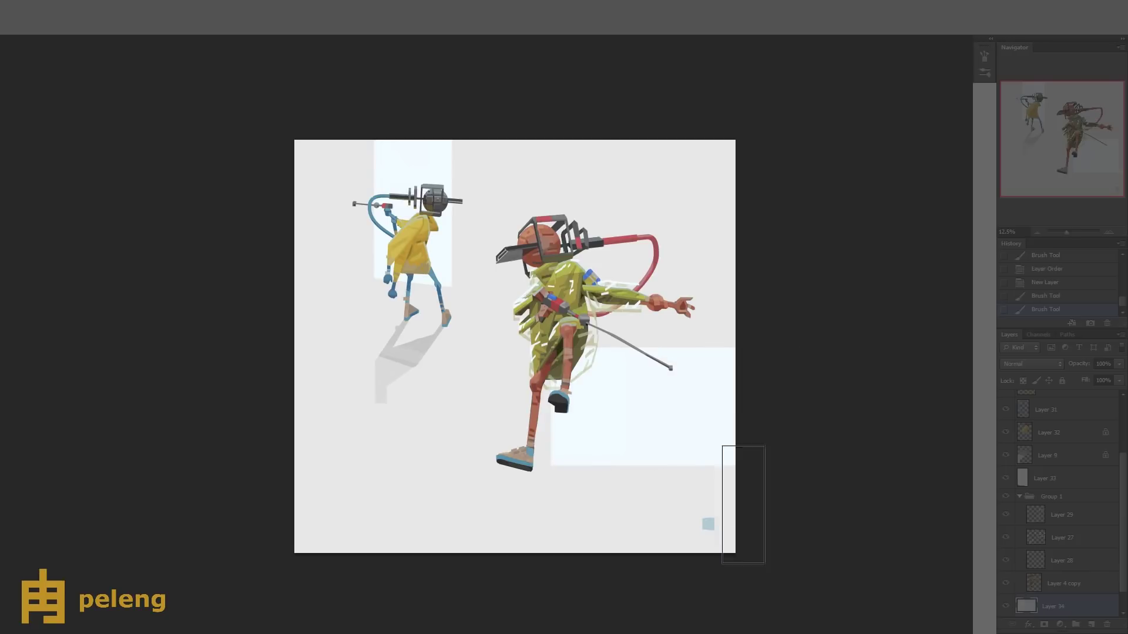
key("ctrl+alt+z")
key("ctrl+alt+z")
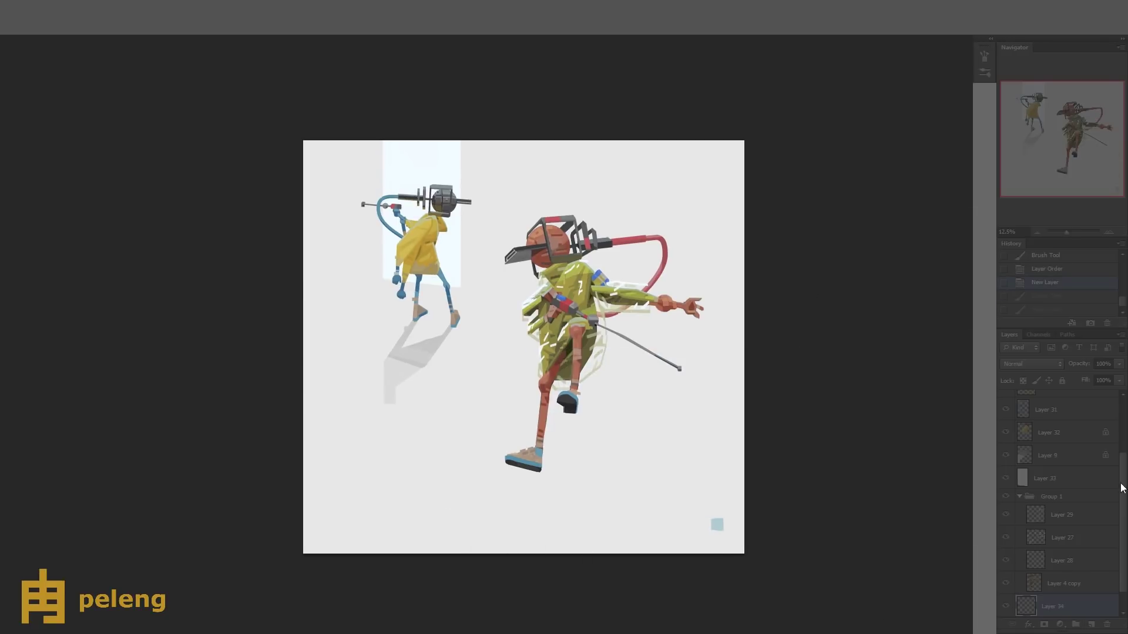
- Try large hand-painted blue lettering reading PLUG below the small figure's shadow on a new layer
scroll(1120, 486, "up", 4)
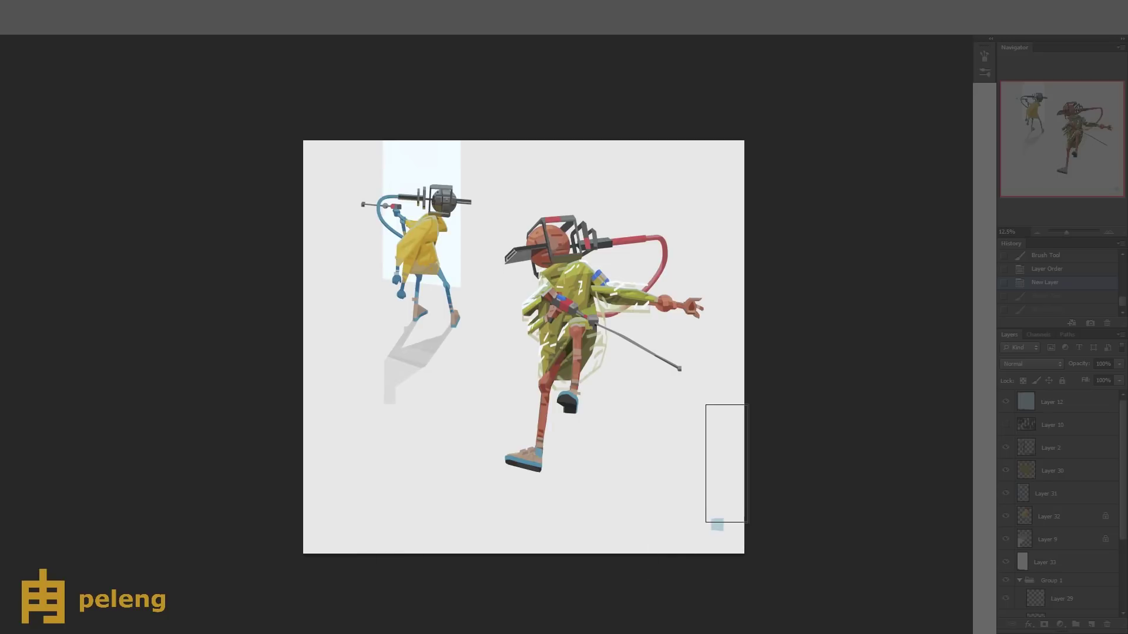
scroll(636, 341, "up", 2)
key("ctrl+shift+alt+n")
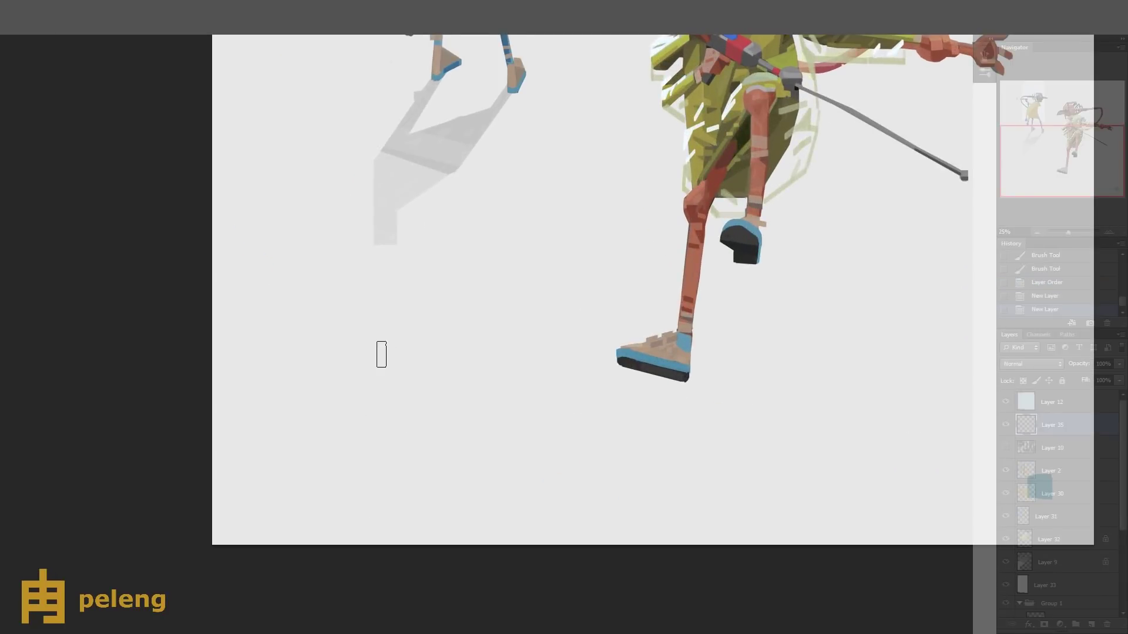
left_click_drag(376, 353, 377, 508)
key("ctrl+z")
mouse_move(385, 341)
left_mouse_down()
mouse_move(385, 458)
mouse_move(405, 399)
left_mouse_up()
left_click(1035, 295)
mouse_move(444, 342)
left_mouse_down()
mouse_move(445, 467)
mouse_move(487, 467)
left_mouse_up()
left_click_drag(493, 329, 535, 475)
left_click_drag(617, 335, 581, 476)
left_click_drag(575, 411, 611, 446)
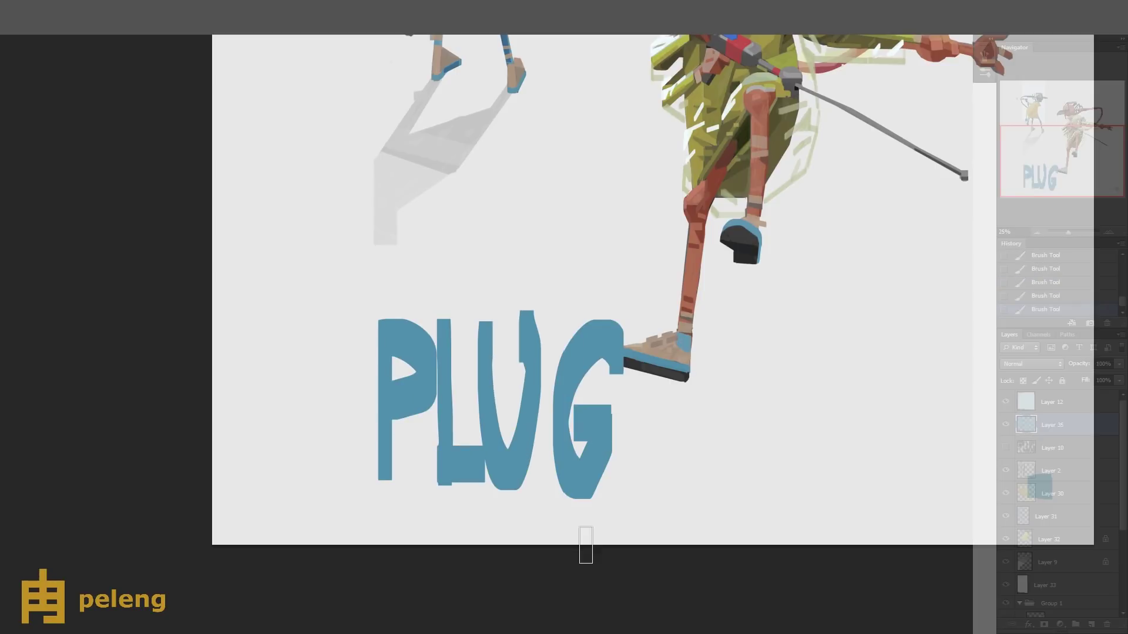
- Trim the upper and lower edges of the PLUG lettering straight with the eraser
key("e")
left_click_drag(376, 322, 623, 322)
left_click_drag(376, 484, 611, 484)
scroll(647, 385, "down", 3)
scroll(602, 302, "up", 3)
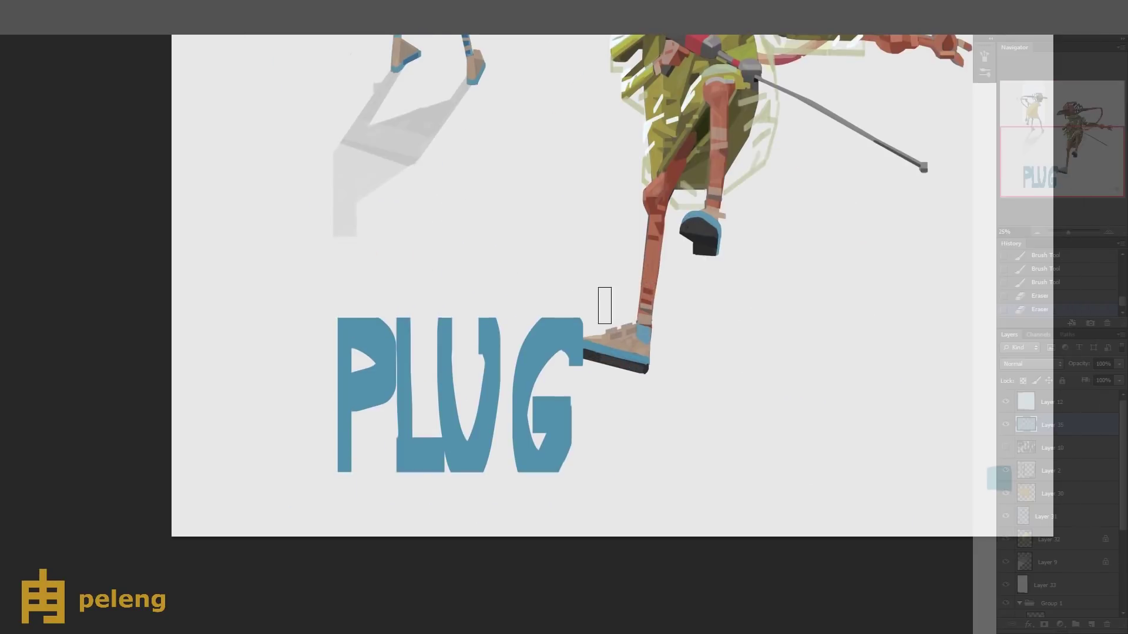
- Clear the PLUG lettering, try fresh brush strokes in the same area and erase them
left_click_drag(579, 376, 334, 376)
scroll(383, 321, "up", 1)
mouse_move(386, 276)
left_mouse_down()
mouse_move(386, 466)
mouse_move(394, 376)
left_mouse_up()
left_click(1031, 296)
mouse_move(462, 276)
left_mouse_down()
mouse_move(461, 478)
mouse_move(528, 467)
left_mouse_up()
mouse_move(529, 282)
left_mouse_down()
mouse_move(589, 382)
mouse_move(415, 325)
left_mouse_up()
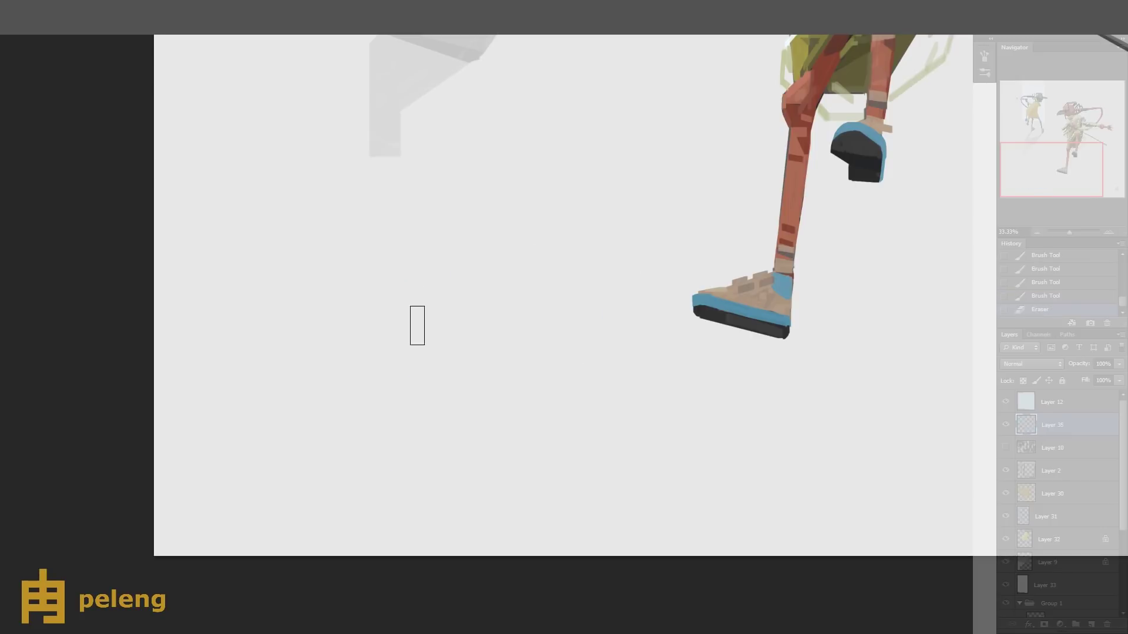
- Try hand-painted blue lowercase lettering reading plug below the small figure's shadow
left_click_drag(385, 276, 386, 453)
mouse_move(423, 276)
left_mouse_down()
mouse_move(384, 297)
mouse_move(377, 434)
left_mouse_up()
left_click_drag(382, 281, 438, 318)
left_click_drag(445, 219, 445, 383)
left_click_drag(461, 297, 508, 337)
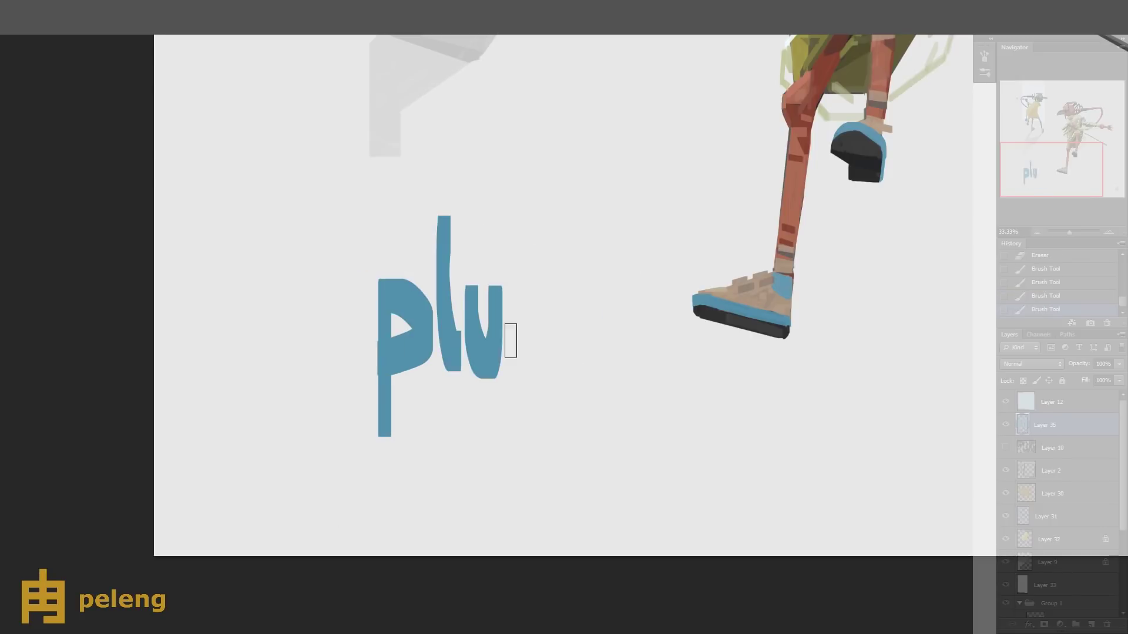
left_click_drag(512, 281, 516, 443)
- Duplicate the dark PLUG lettering layer and merge it down for a solid tone, and clean up the shapes of the P and G
scroll(516, 443, "down", 3)
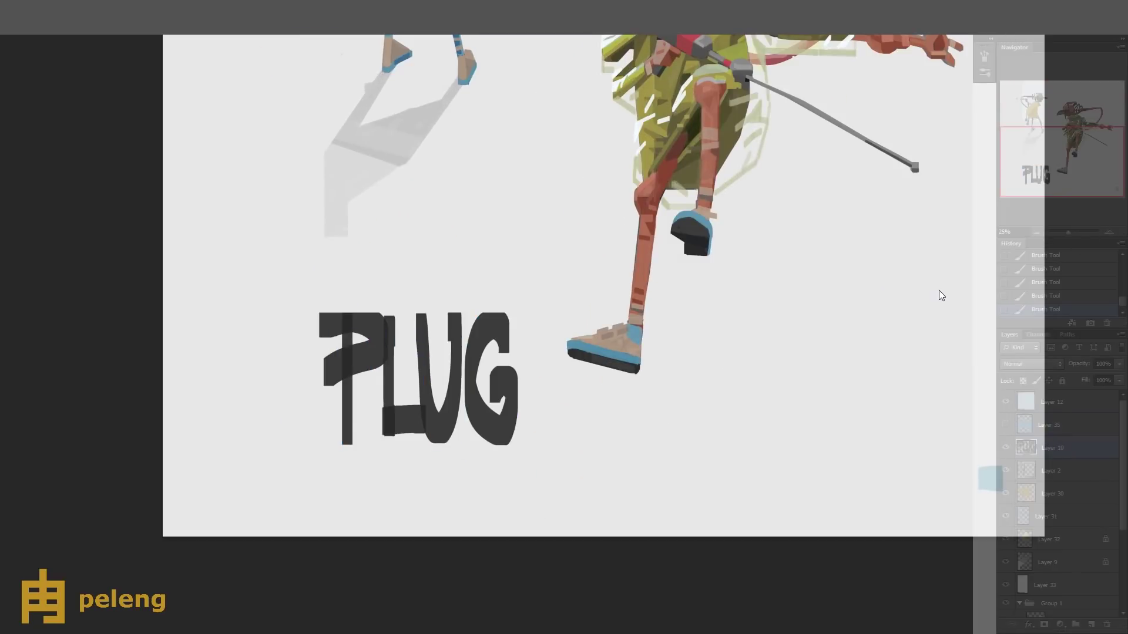
key("ctrl+j")
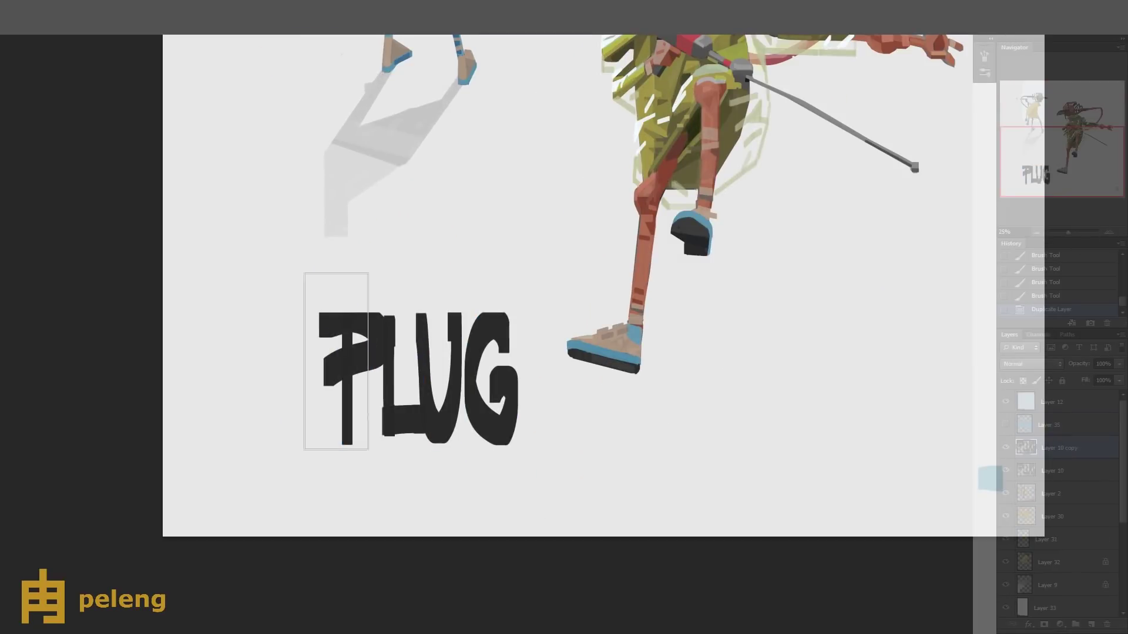
left_click_drag(335, 347, 329, 387)
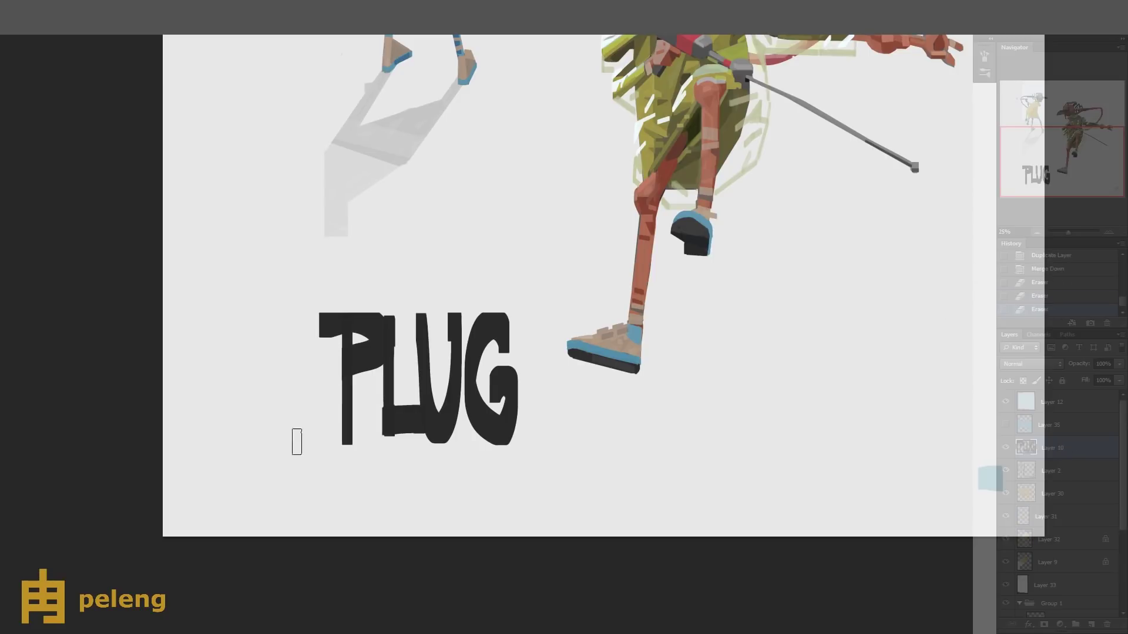
left_click_drag(314, 317, 334, 345)
left_click(1005, 304)
left_click_drag(508, 335, 509, 352)
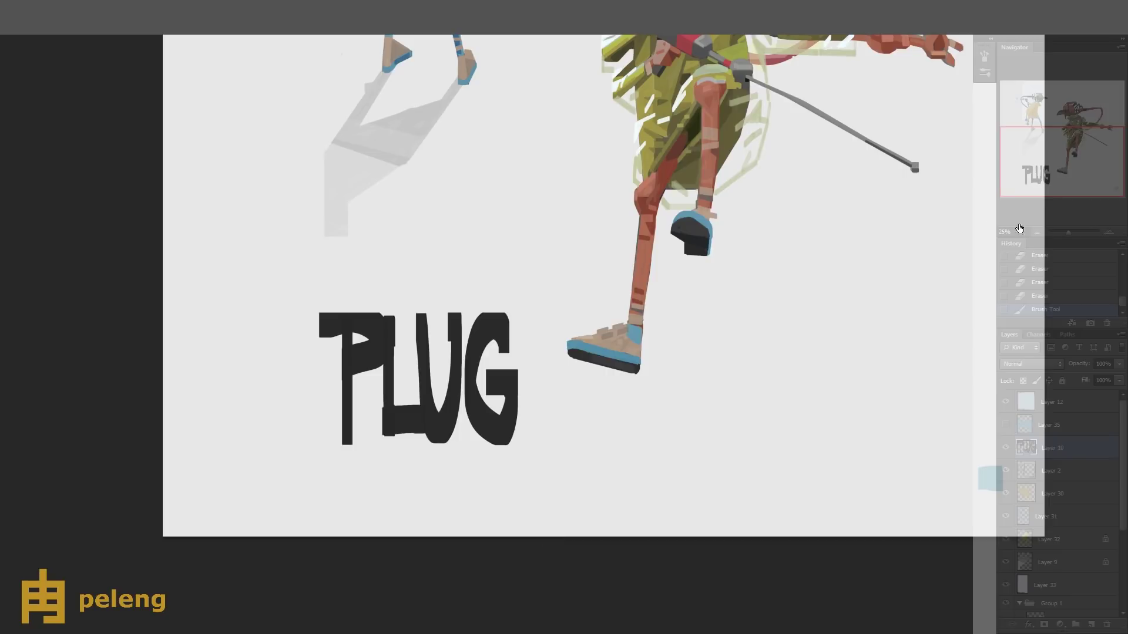
- Move Layer 34 into Group 1, beneath Layer 4 copy
scroll(544, 521, "down", 2)
scroll(1058, 509, "down", 3)
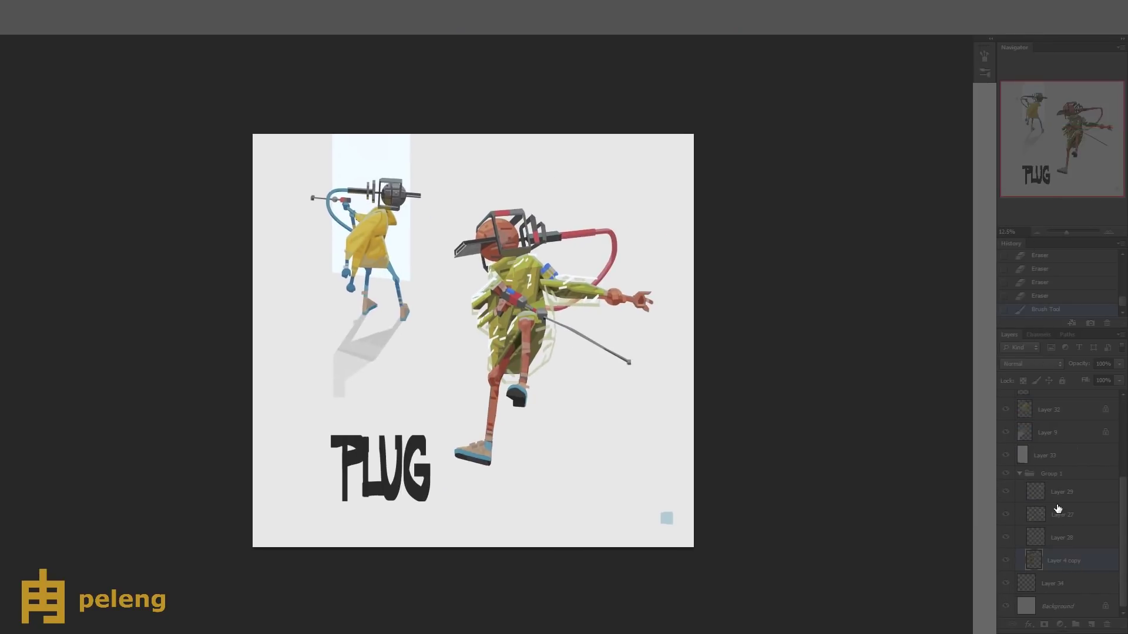
left_click_drag(1058, 587, 1067, 573)
- Try an angular white bolt rising from the tip of the large figure's metal rod
left_click(1109, 232)
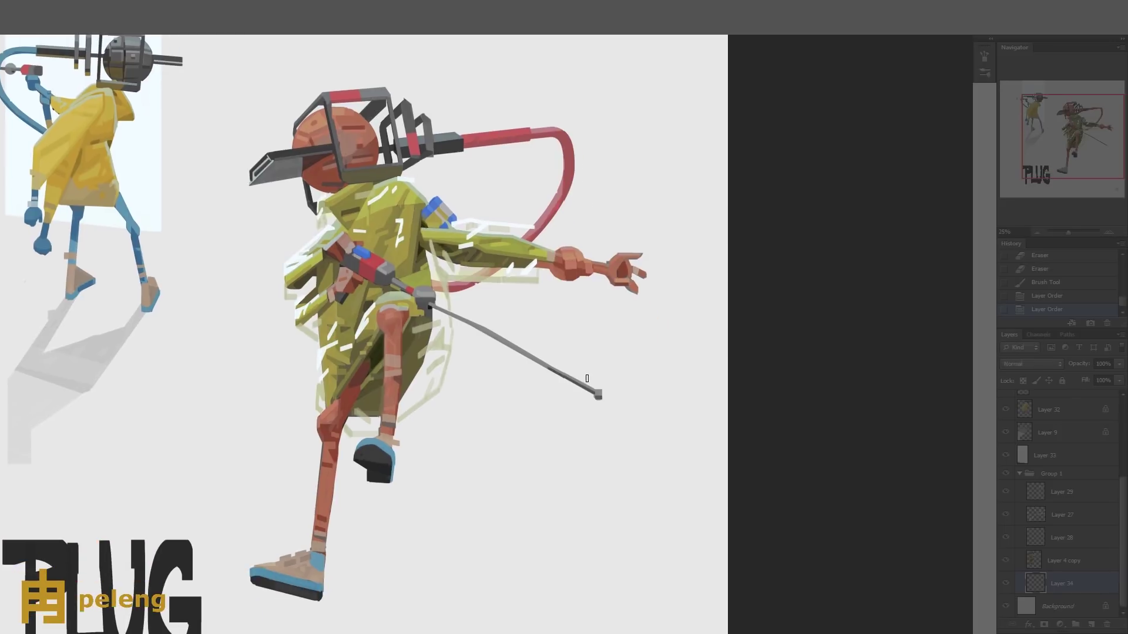
mouse_move(627, 332)
left_mouse_down()
mouse_move(595, 408)
mouse_move(612, 405)
mouse_move(601, 391)
left_mouse_up()
key("e")
key("b")
mouse_move(599, 405)
left_mouse_down()
mouse_move(611, 403)
mouse_move(632, 350)
left_mouse_up()
key("e")
left_click_drag(632, 352, 636, 365)
key("b")
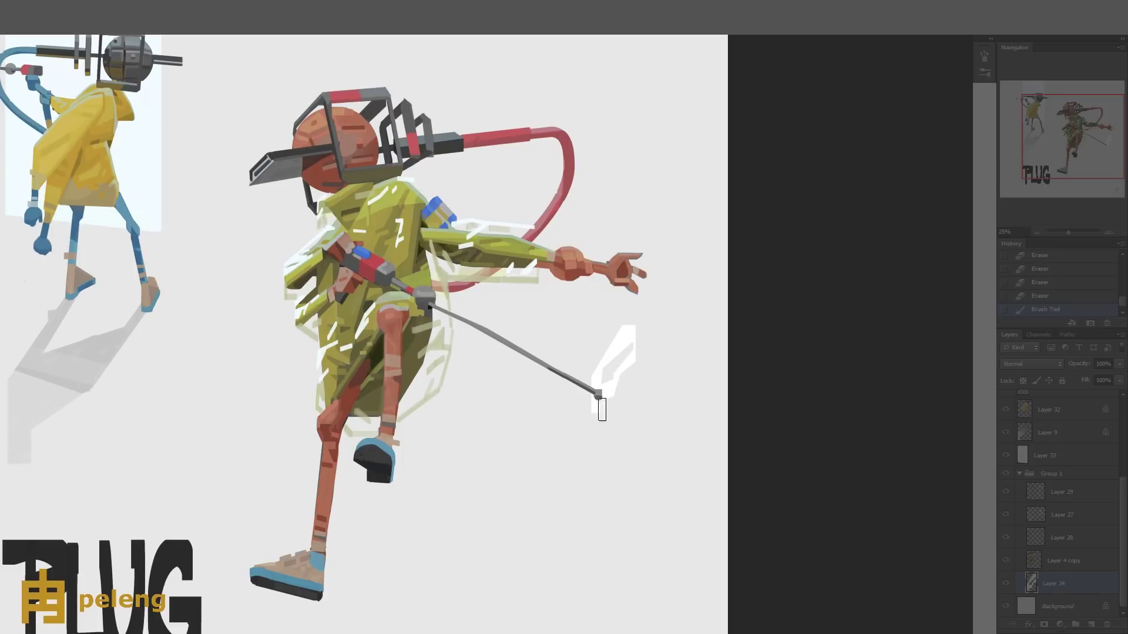
- Try extending the white bolt with a pointed side spike, a downward leg and an arm reaching the canvas's right edge
mouse_move(599, 405)
left_mouse_down()
mouse_move(632, 499)
mouse_move(669, 498)
mouse_move(607, 390)
mouse_move(538, 390)
mouse_move(539, 408)
left_mouse_up()
key("e")
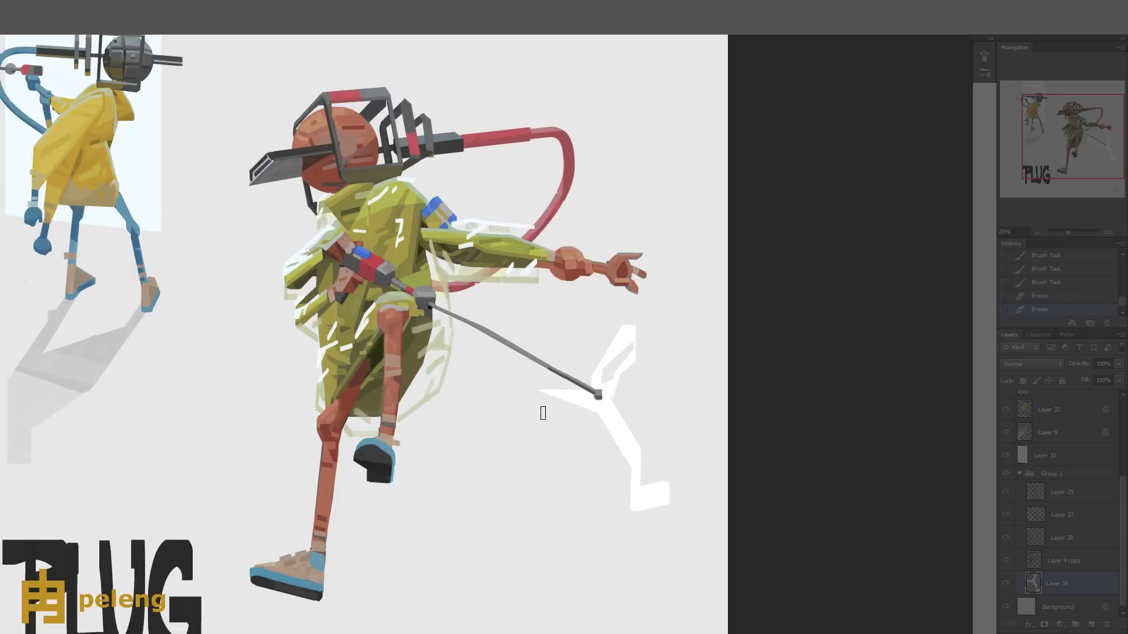
key("b")
left_click_drag(666, 483, 742, 453)
key("ctrl+minus")
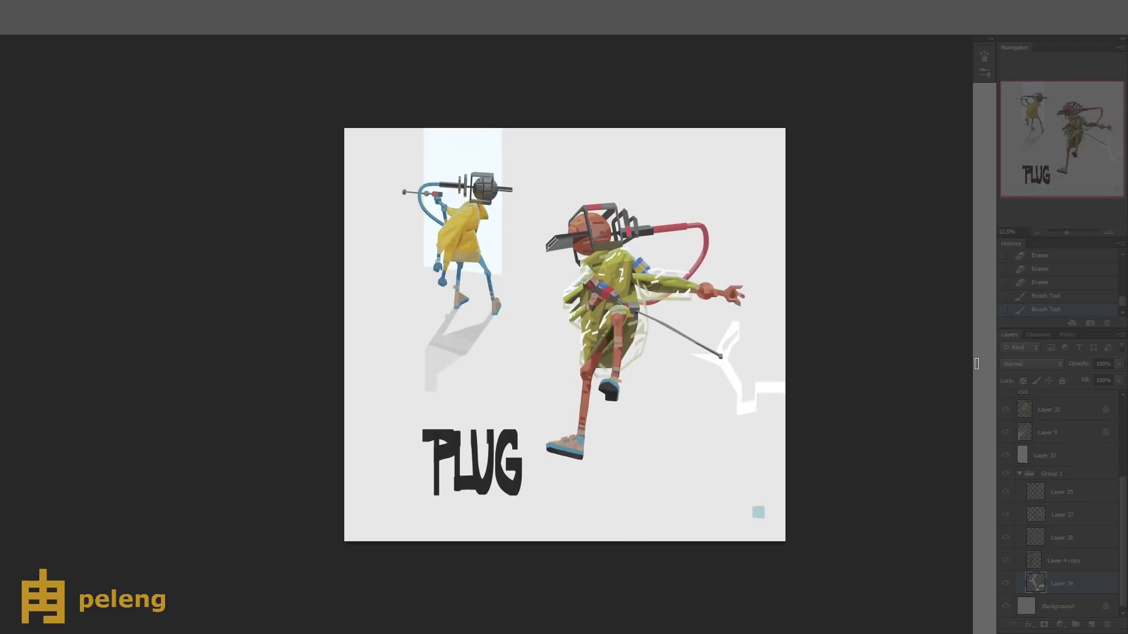
- Try reworking the white bolt's upper and lower branches around the rod tip
key("ctrl+z")
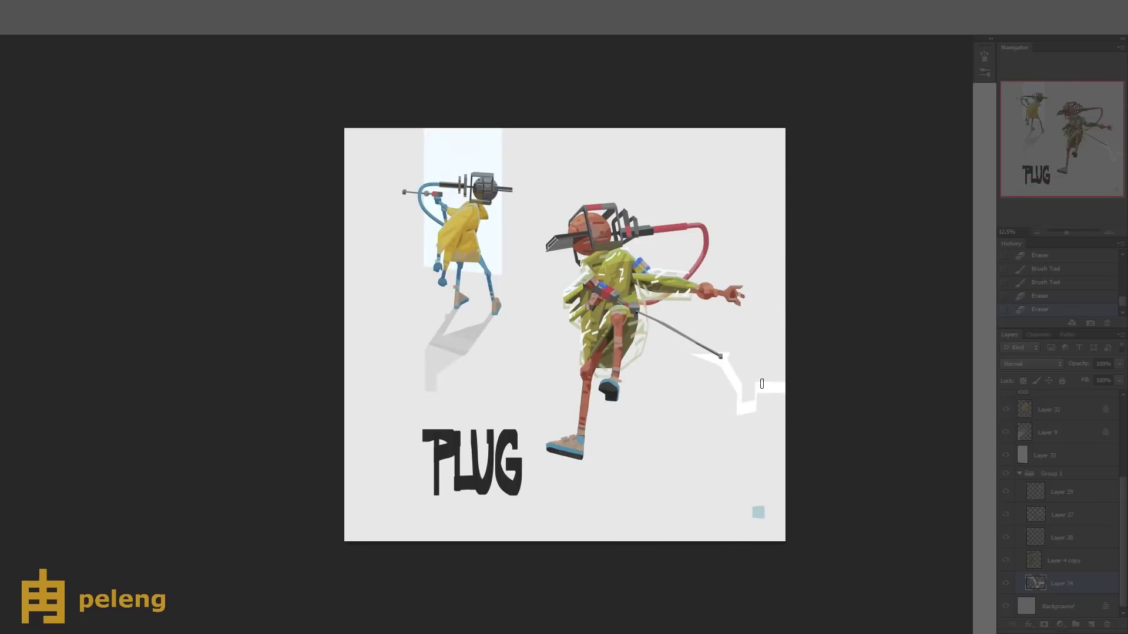
left_click_drag(759, 384, 747, 360)
mouse_move(757, 431)
left_mouse_down()
mouse_move(756, 411)
mouse_move(723, 410)
left_mouse_up()
key("ctrl+z")
key("ctrl+z")
mouse_move(720, 356)
left_mouse_down()
mouse_move(737, 333)
mouse_move(715, 346)
left_mouse_up()
- Cut back the white bolt's lower branch and erase all remaining white shapes around the rod tip
key("e")
mouse_move(752, 409)
left_mouse_down()
mouse_move(741, 391)
mouse_move(753, 376)
mouse_move(751, 398)
mouse_move(727, 397)
mouse_move(737, 393)
mouse_move(715, 334)
mouse_move(734, 359)
mouse_move(736, 336)
mouse_move(718, 329)
mouse_move(738, 391)
left_mouse_up()
key("b")
key("ctrl+z")
key("e")
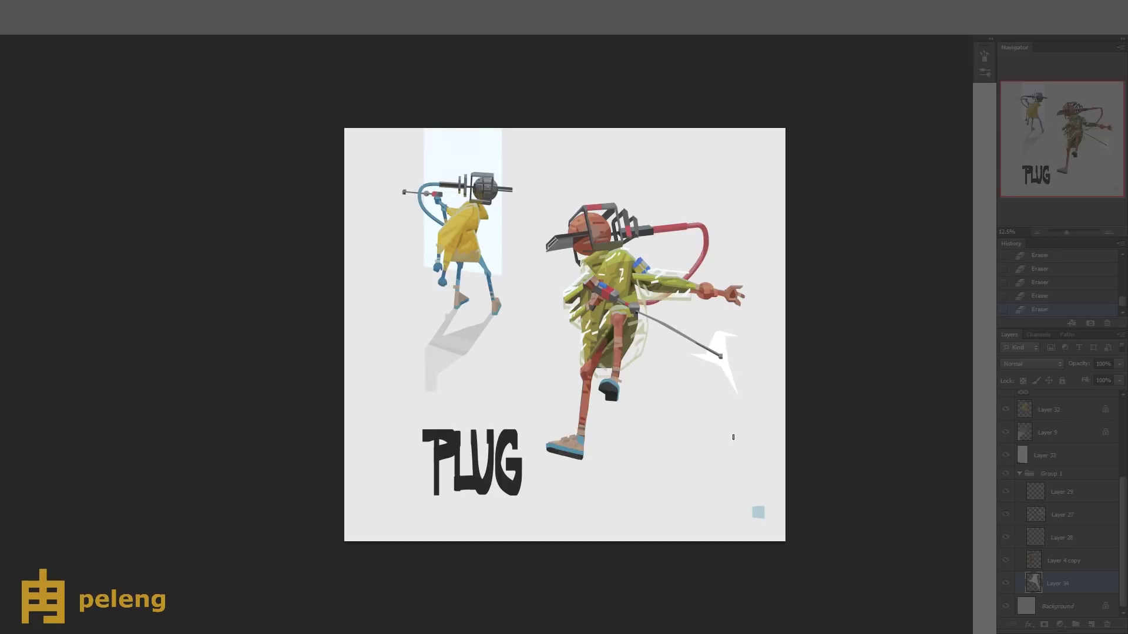
left_click_drag(720, 352, 728, 395)
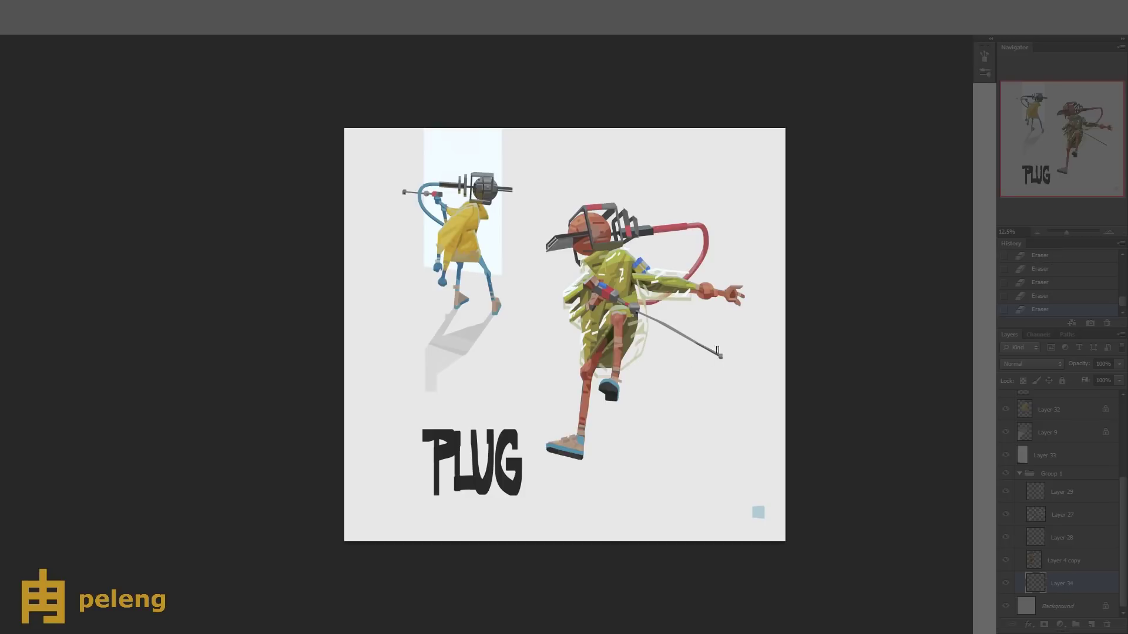
- Paint a jagged white zigzag along the rod's end and on to the canvas's right edge, and trim its corners with the eraser
key("b")
left_click_drag(670, 325, 724, 361)
key("e")
left_click(737, 409, "shift")
left_click(786, 376, "shift")
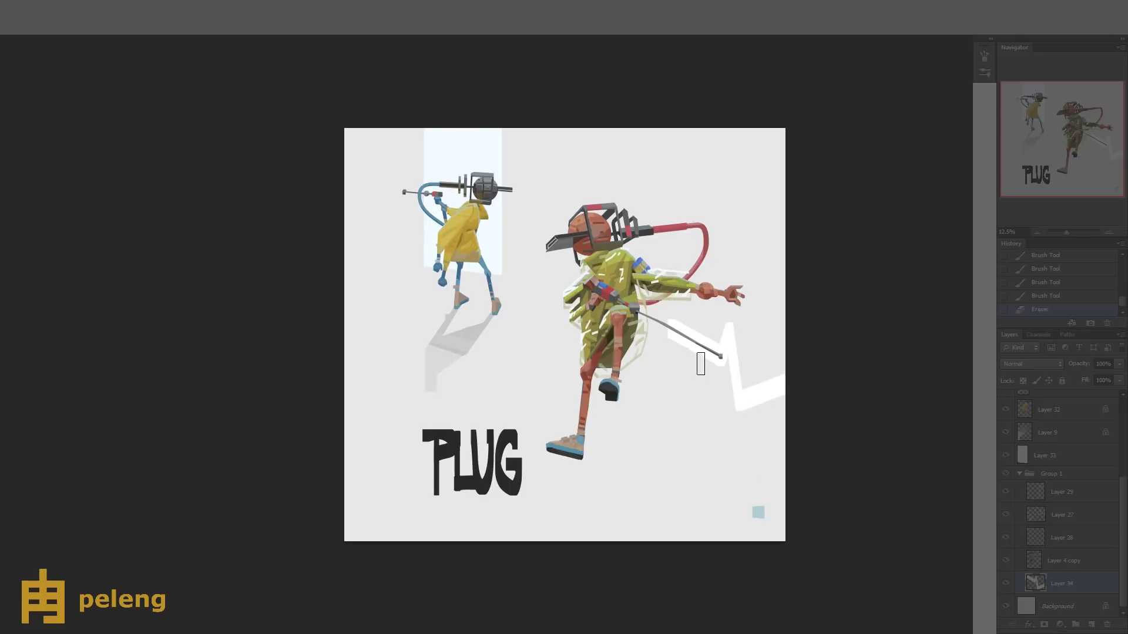
left_click(712, 335)
left_click(712, 328)
left_click(730, 391)
left_click(681, 319)
- Apply a red colour overlay layer style to the white zigzag on Layer 34
double_click(1090, 590)
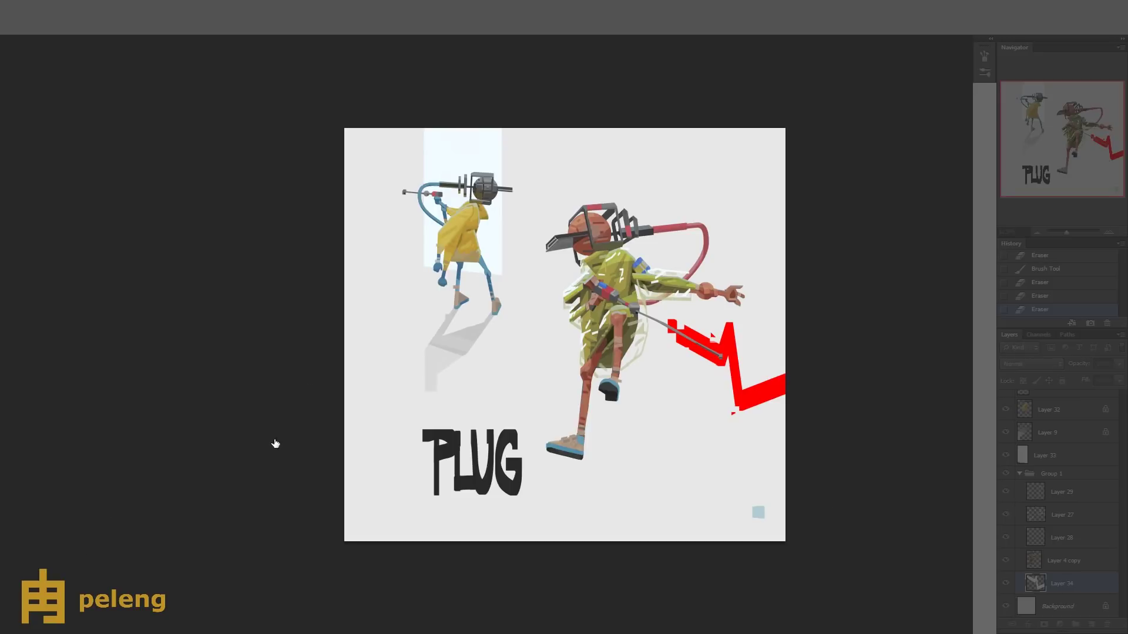